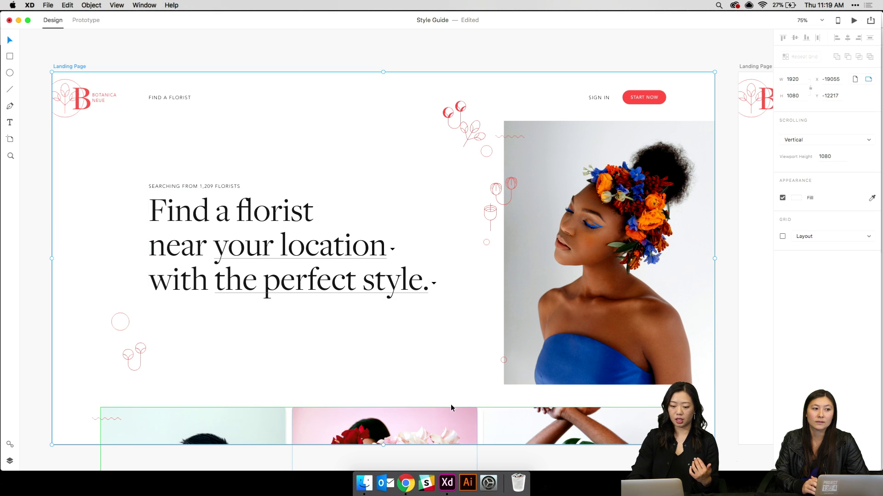
Review the landing page's hover artboard and the popup artboard for selecting a location
scroll(213, 239, "right", 10)
scroll(212, 240, "right", 8)
scroll(116, 202, "left", 8)
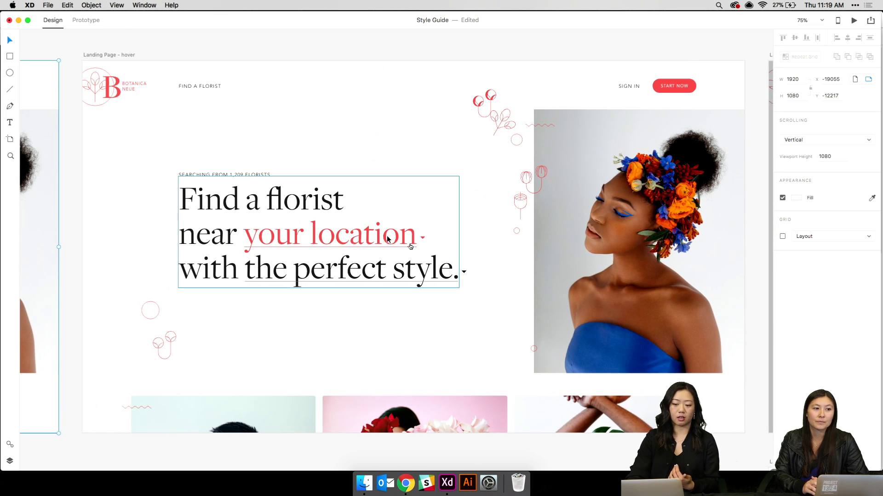
scroll(405, 239, "right", 15)
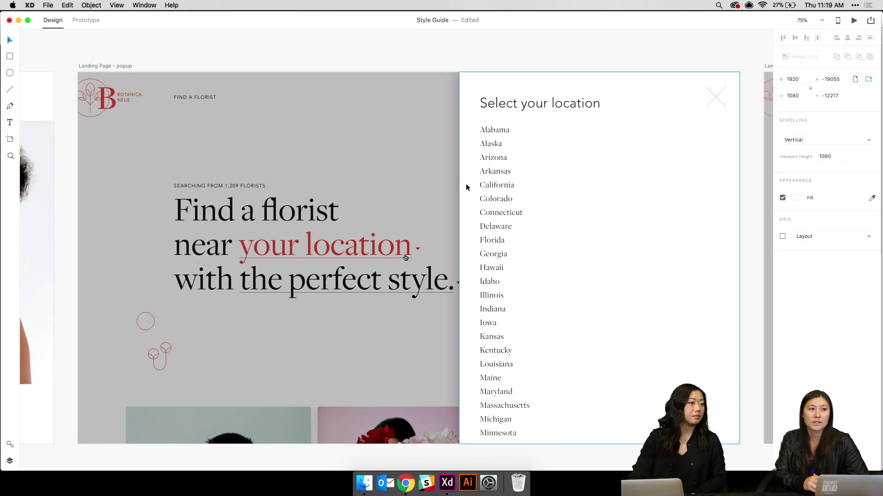
scroll(233, 219, "left", 15)
left_click(148, 219)
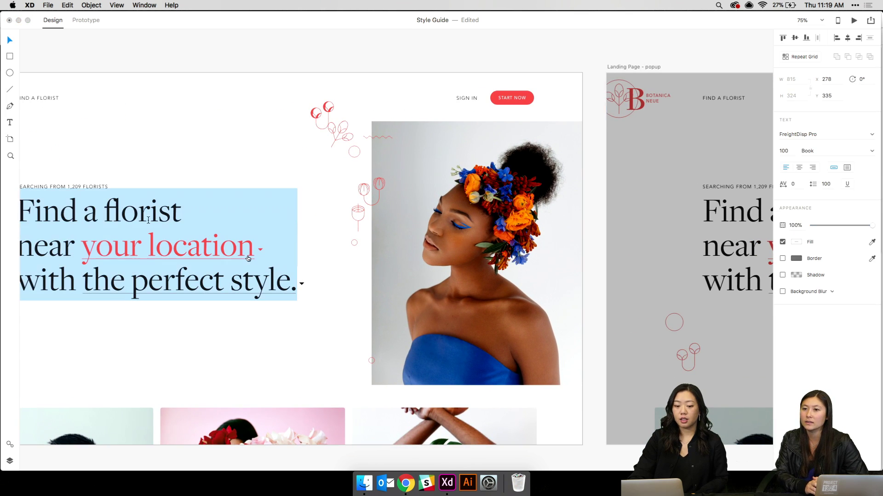
left_click(87, 186)
left_click(163, 142)
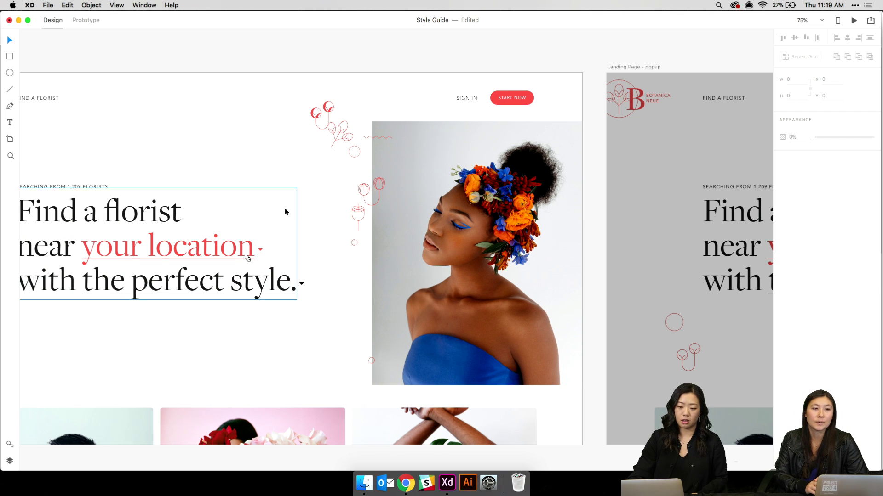
Examine the location popup artboard and the landing page artboard with California as the selected location
scroll(285, 210, "right", 5)
scroll(285, 210, "right", 5)
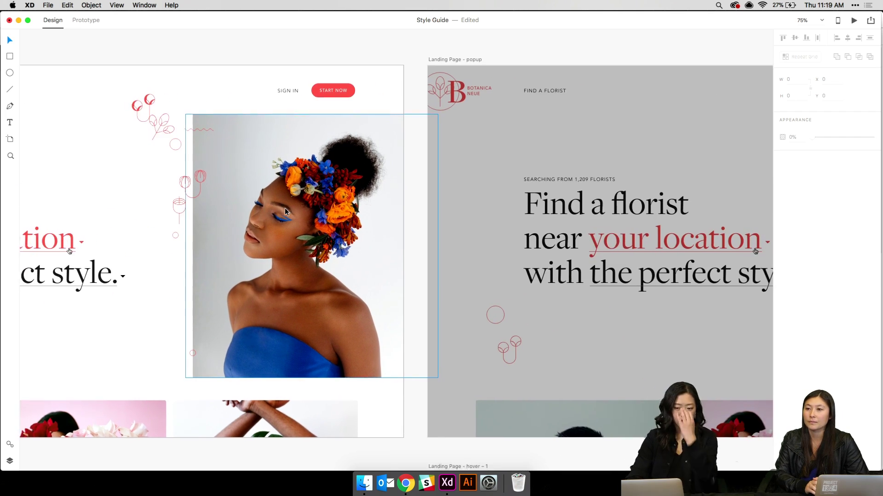
scroll(285, 211, "right", 1)
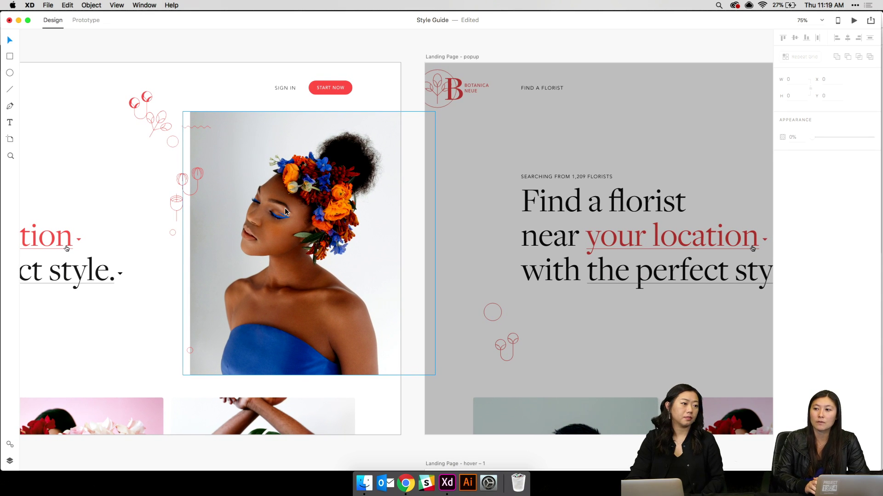
scroll(285, 211, "up", 1)
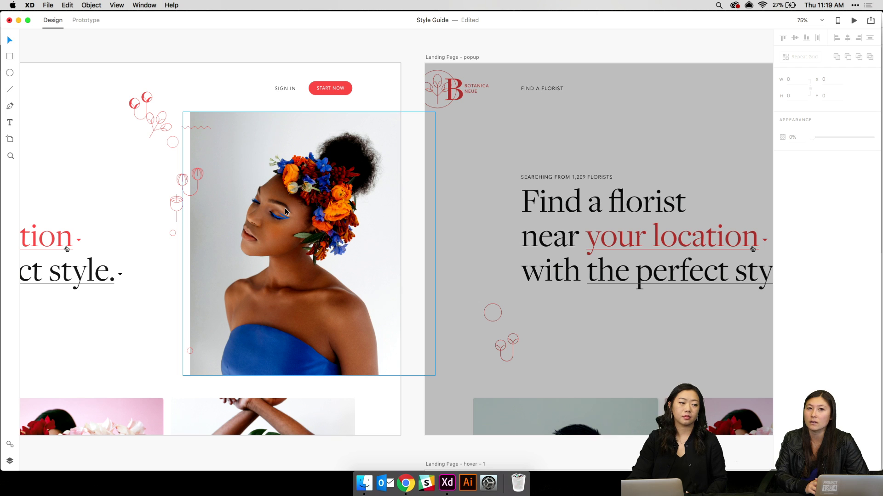
scroll(285, 209, "right", 15)
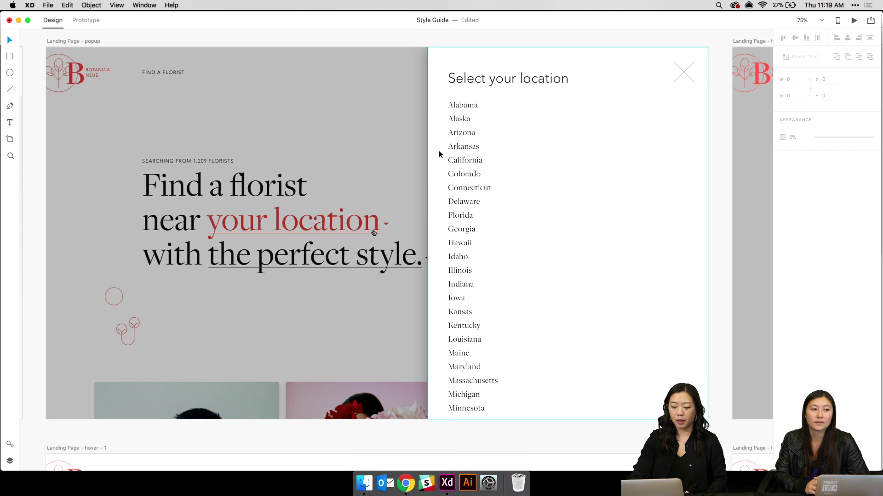
scroll(500, 164, "right", 15)
scroll(500, 165, "right", 15)
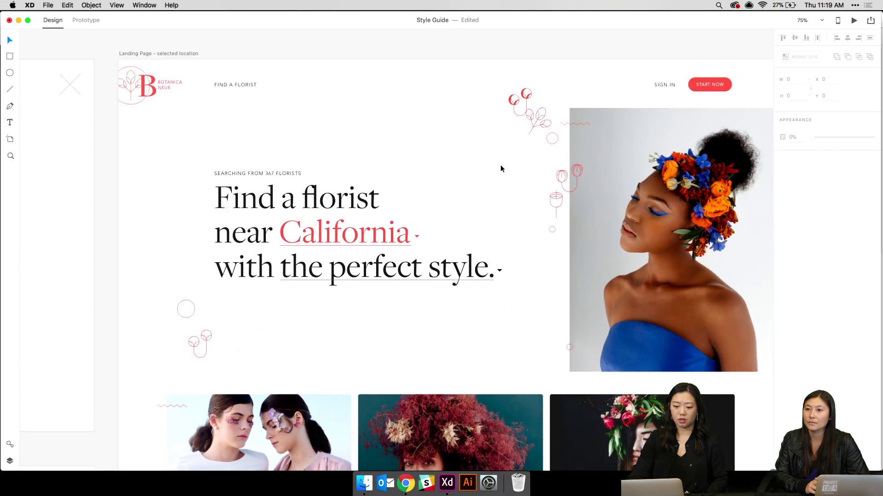
scroll(500, 169, "right", 3)
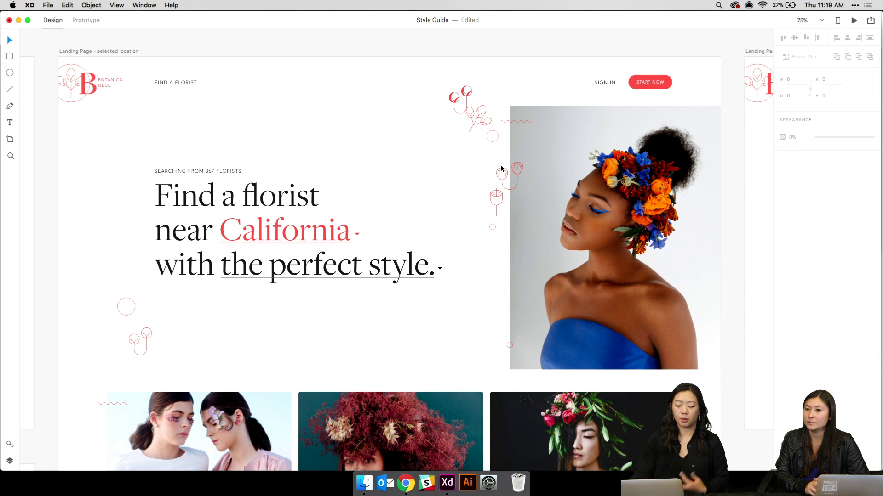
Examine the style parameter, style types and sorted landing page artboards with the refined style
scroll(500, 168, "right", 15)
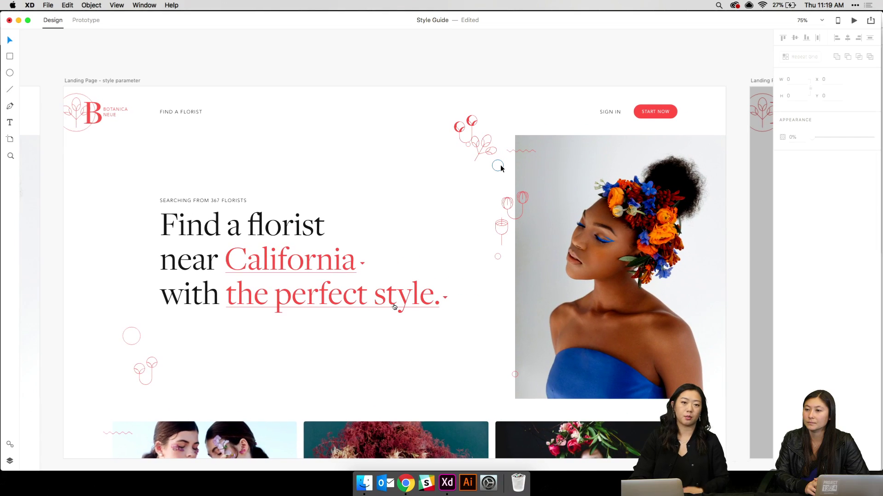
scroll(501, 169, "right", 15)
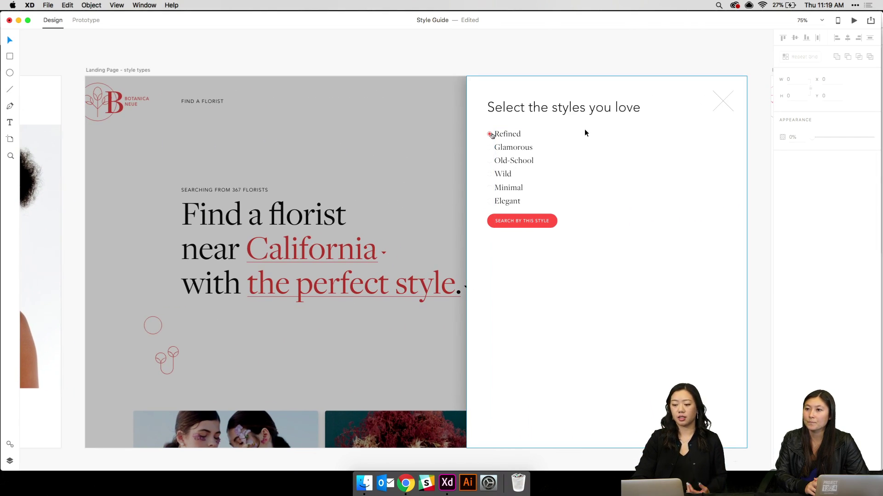
scroll(585, 132, "right", 15)
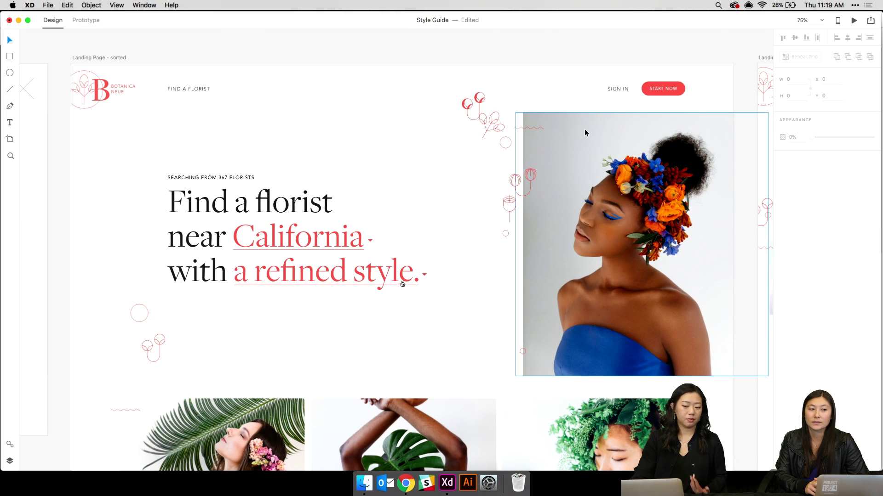
scroll(585, 132, "right", 15)
scroll(585, 132, "right", 15)
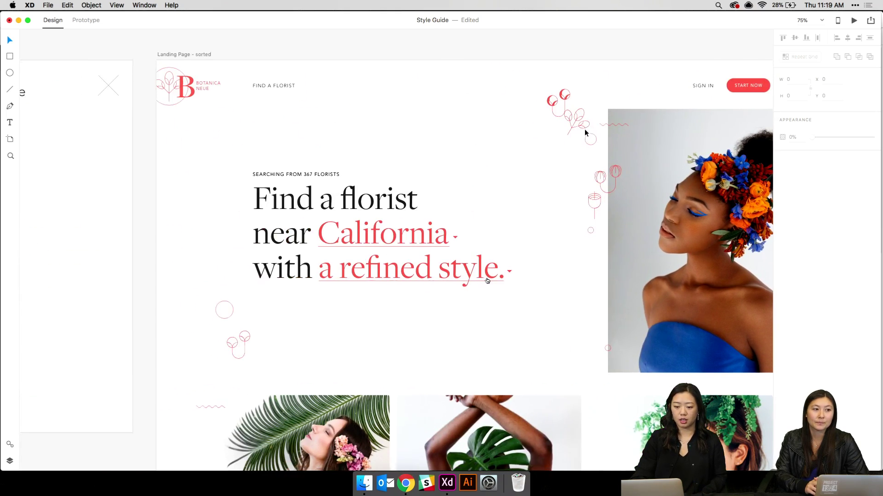
Look through the sorted florist listings, the tablet landing page and the faded landing page with the red bar
scroll(583, 132, "down", 4)
scroll(302, 399, "down", 5)
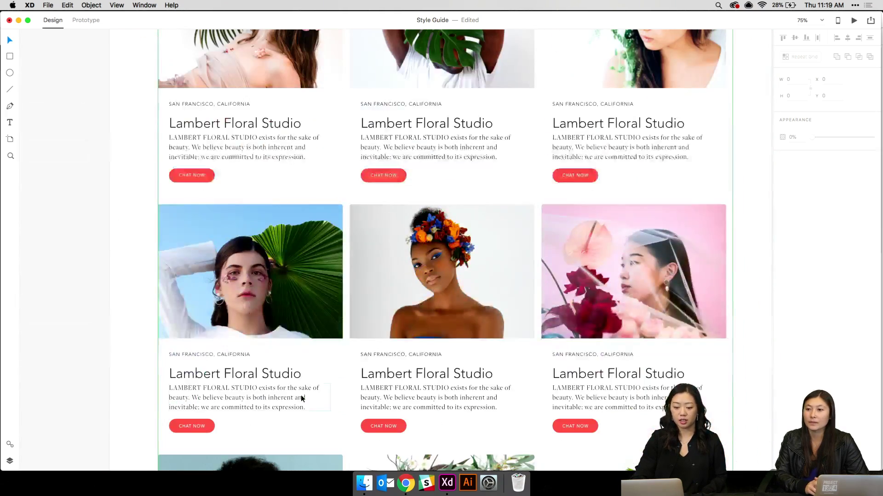
scroll(302, 399, "up", 5)
scroll(302, 399, "right", 15)
scroll(301, 398, "up", 3)
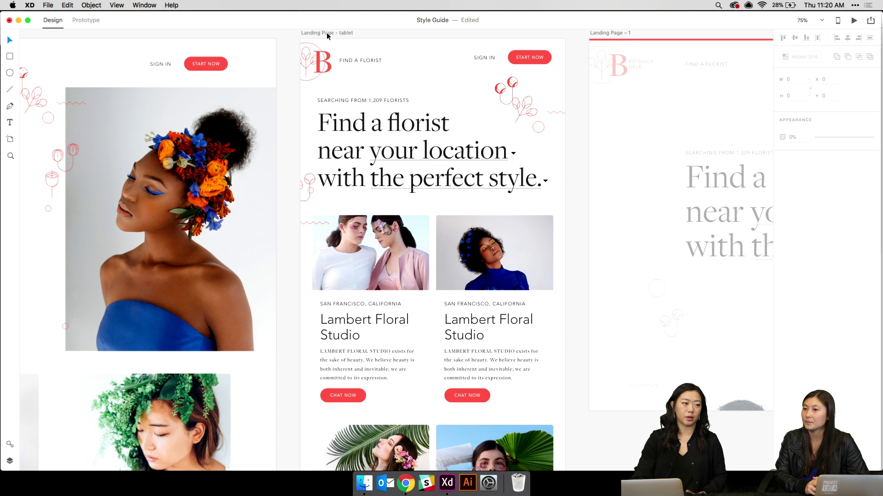
scroll(546, 145, "right", 5)
scroll(546, 146, "right", 10)
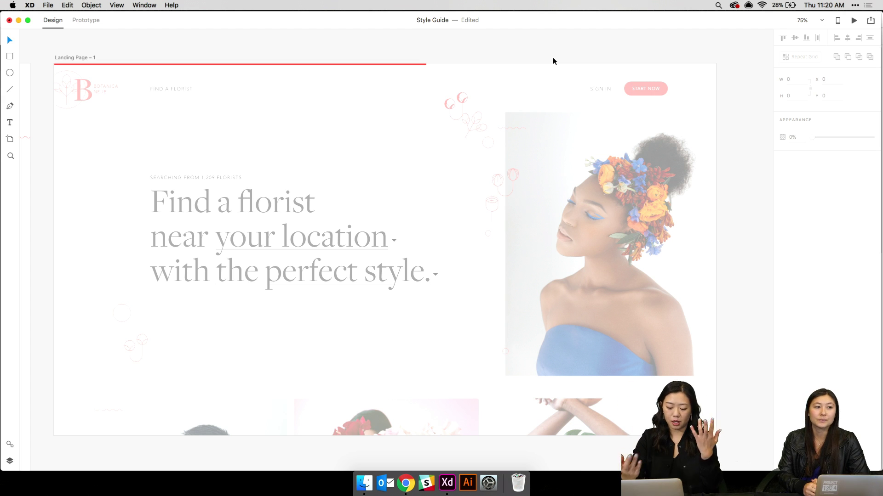
Find the Florist's Profile artboards and view the first one up close
key("super+0")
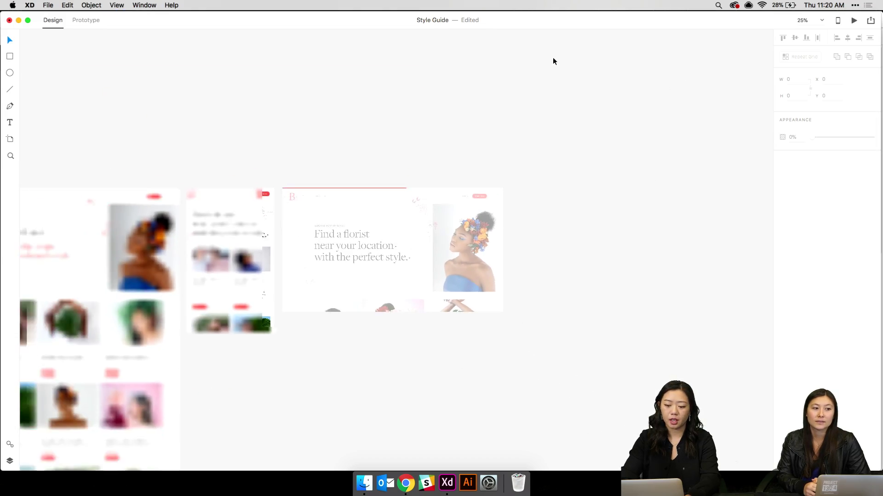
scroll(553, 57, "down", 15)
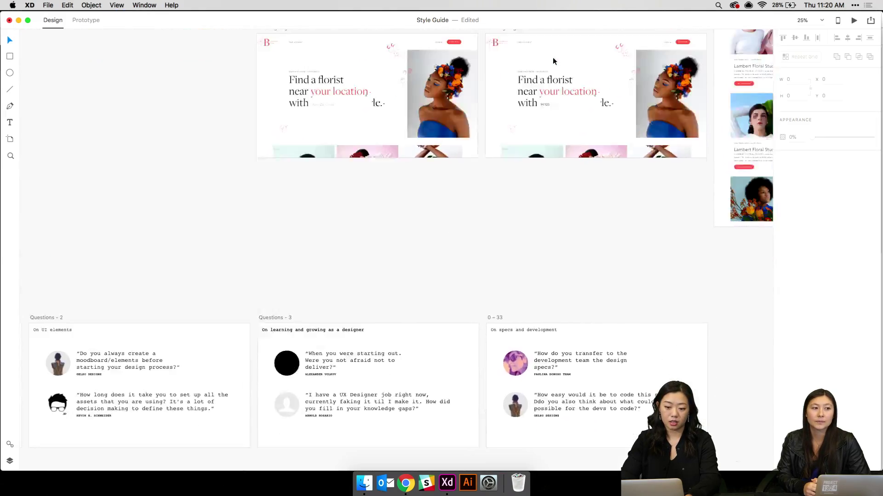
key("super+equal")
key("super+equal")
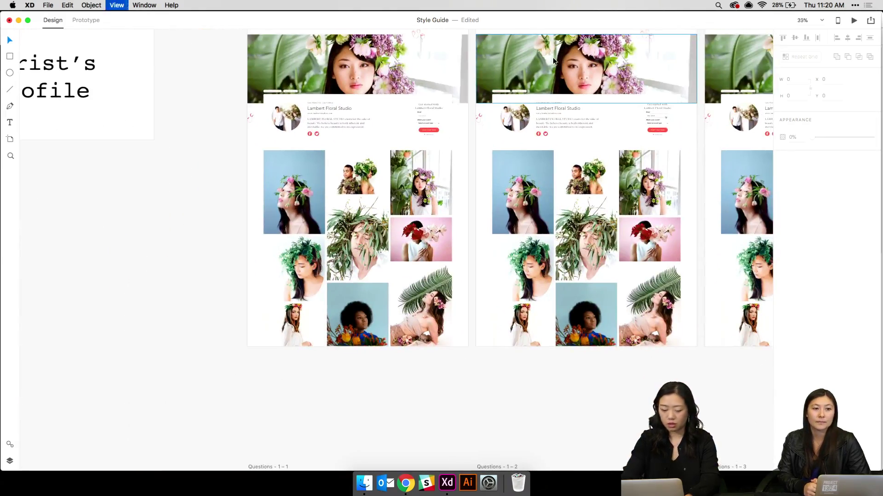
scroll(552, 61, "left", 3)
scroll(553, 60, "up", 1)
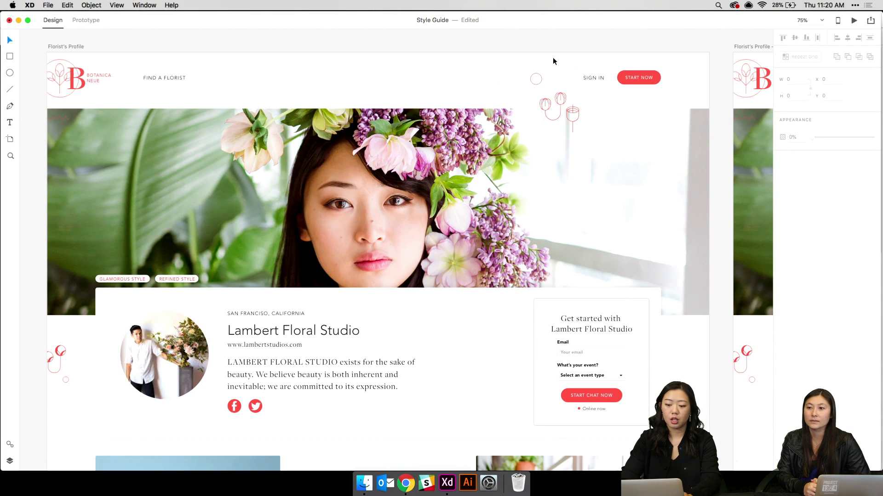
Look back over the landing page artboards and return to the header and details of the first Florist's Profile artboard
scroll(552, 57, "up", 10)
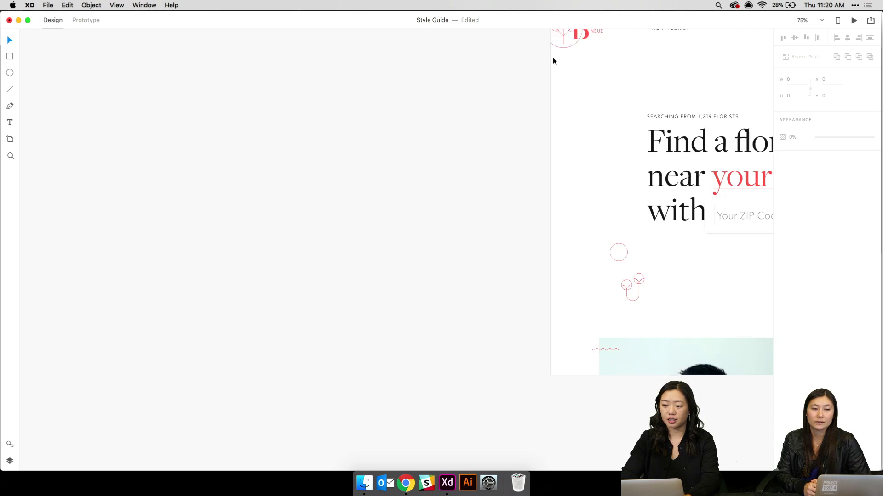
key("super+minus")
key("super+minus")
scroll(552, 57, "right", 5)
scroll(553, 57, "down", 5)
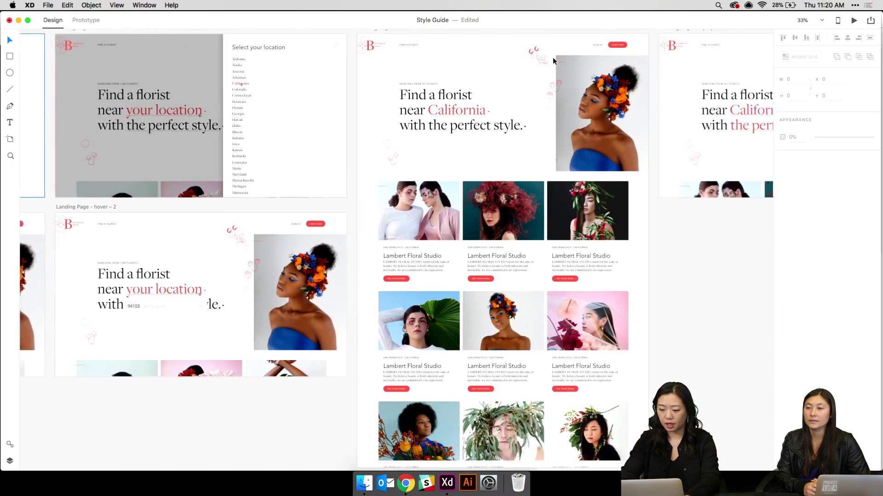
scroll(385, 228, "up", 10)
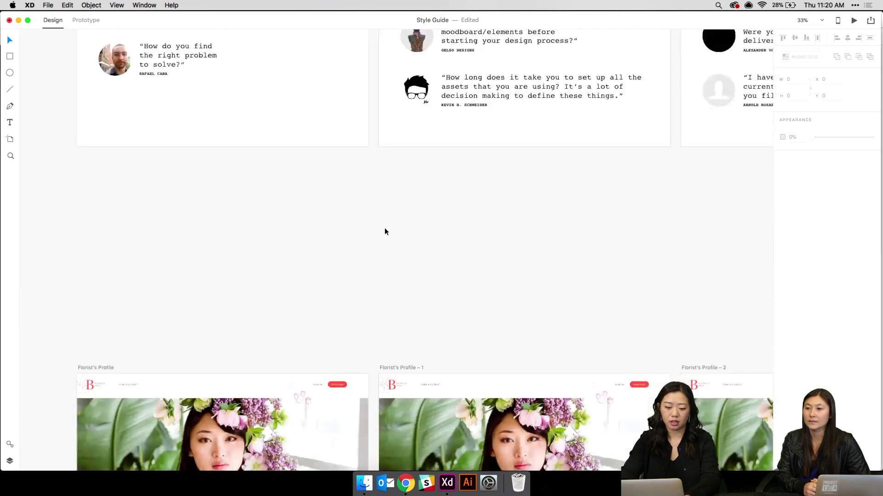
scroll(385, 228, "right", 5)
key("super+equal")
key("super+equal")
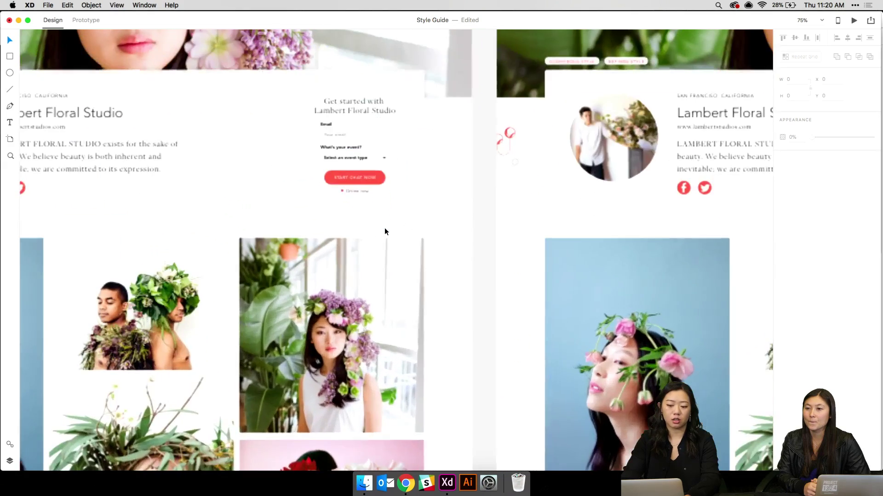
scroll(384, 227, "up", 5)
scroll(385, 227, "right", 2)
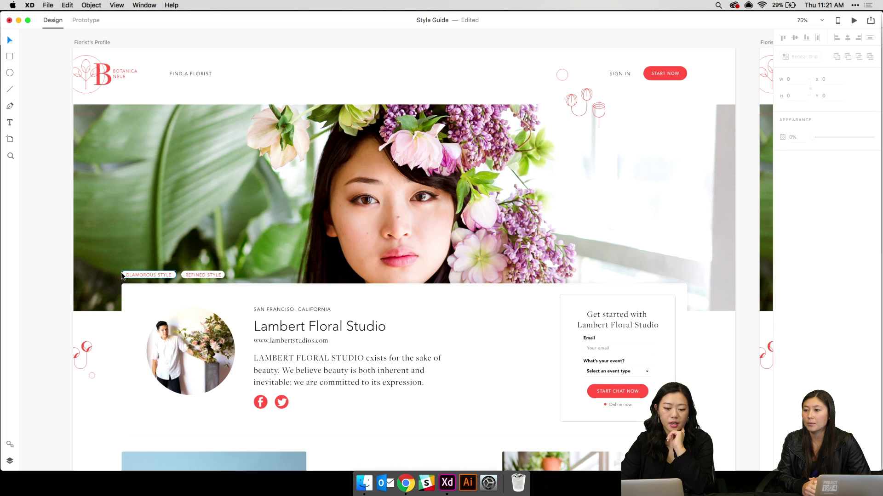
Inspect the prototype links of the first Florist's Profile artboard and of the florist grid on the California landing page
left_click(90, 21)
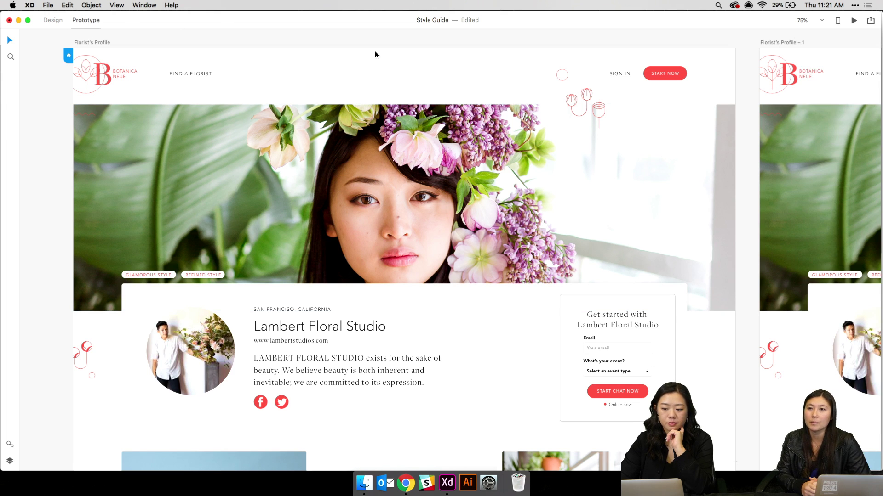
key("super+minus")
key("super+minus")
key("super+minus")
key("super+minus")
key("super+minus")
key("super+minus")
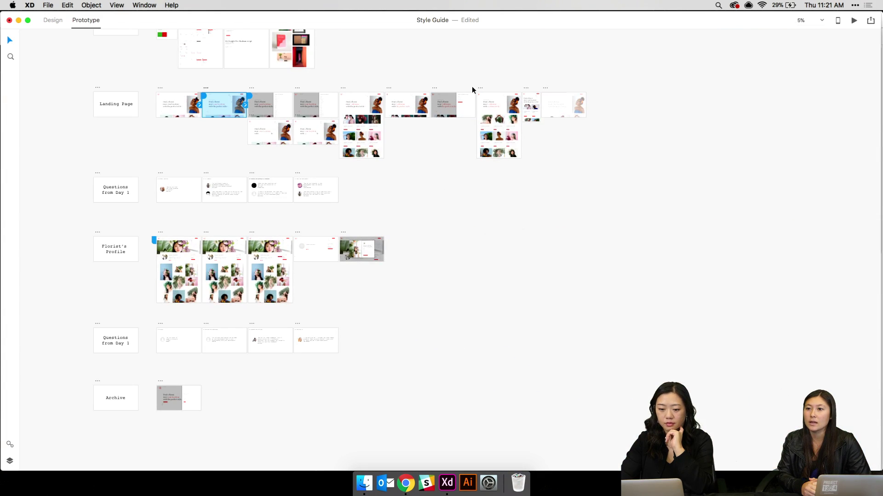
left_click(175, 259)
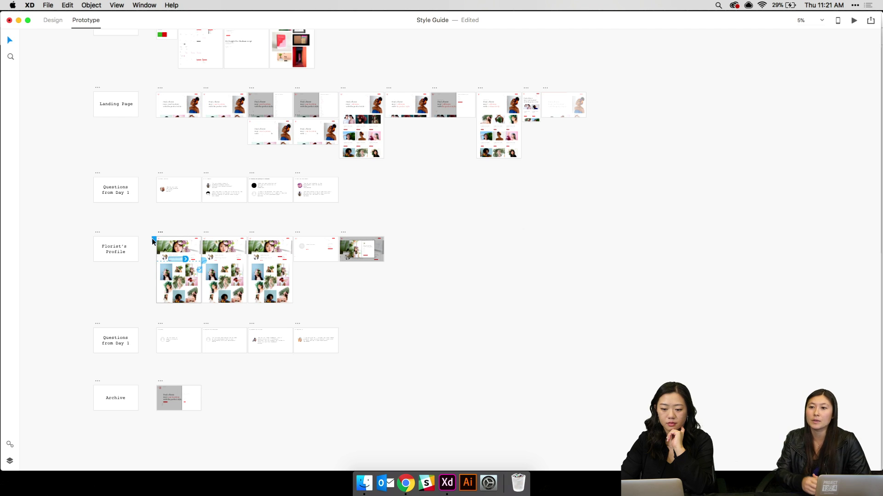
left_click(361, 127)
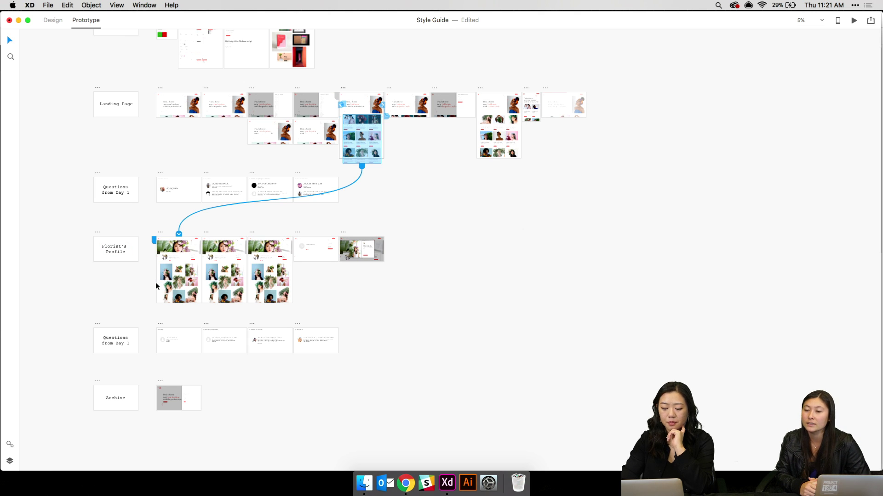
scroll(156, 286, "up", 5)
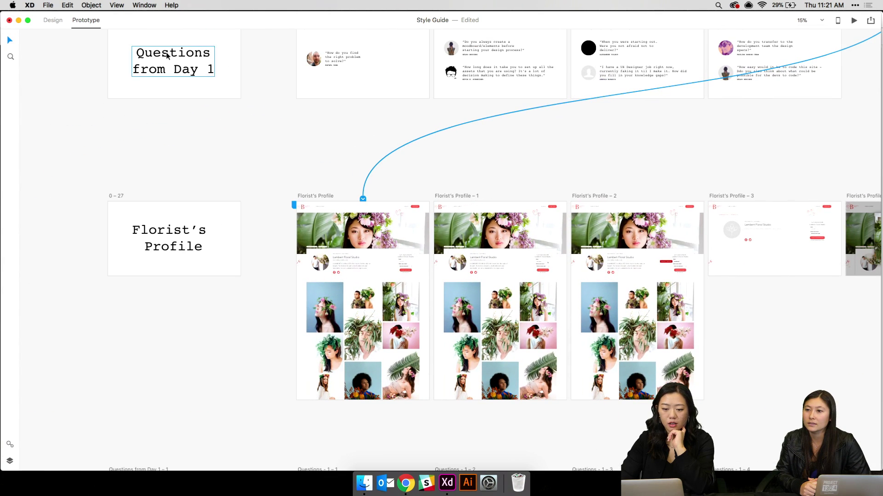
Return to design mode and examine the "Get started with Lambert Floral Studio" chat form on the first profile artboard at 100% zoom
left_click(52, 20)
key("super+equal")
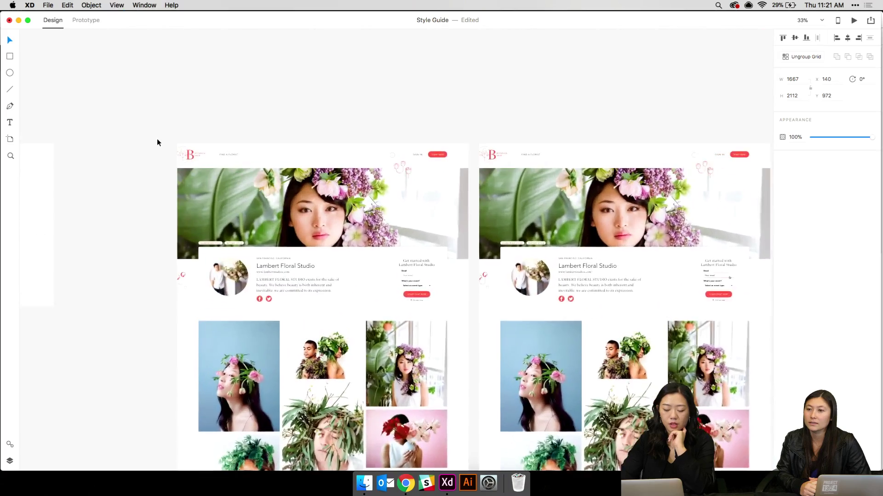
scroll(156, 139, "down", 3)
scroll(157, 139, "up", 5)
scroll(157, 138, "up", 5)
scroll(156, 139, "left", 5)
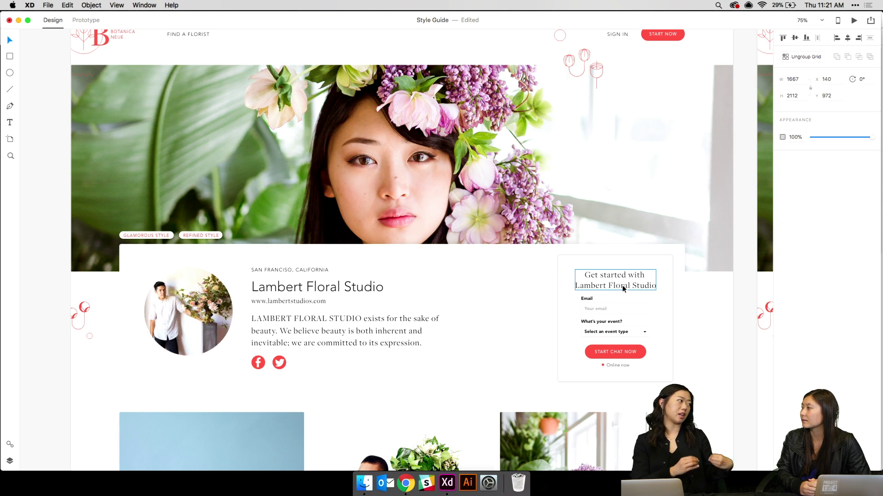
scroll(622, 285, "down", 1)
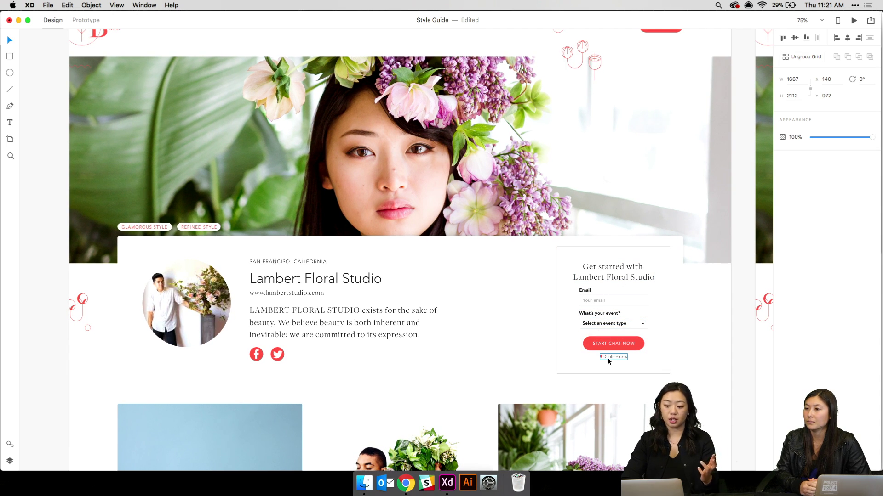
key("super+1")
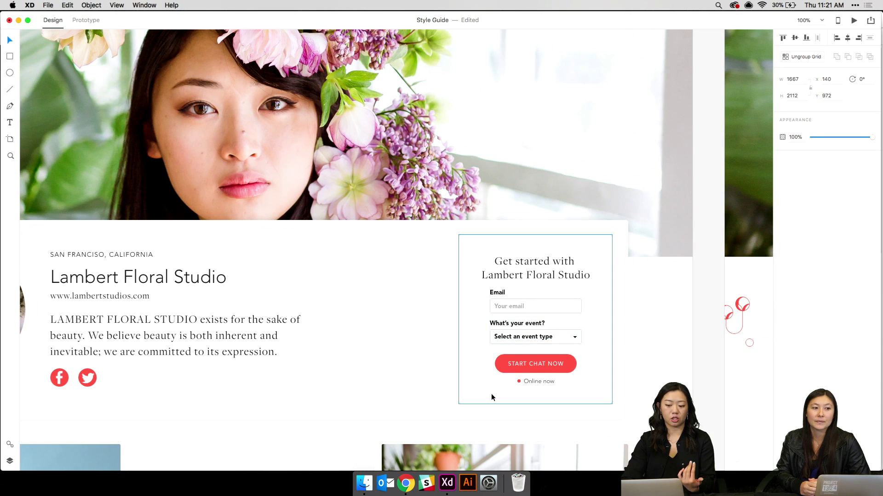
Compare the chat form's email field states across the Florist's Profile artboards that show the full studio description
scroll(491, 394, "right", 10)
scroll(490, 394, "right", 10)
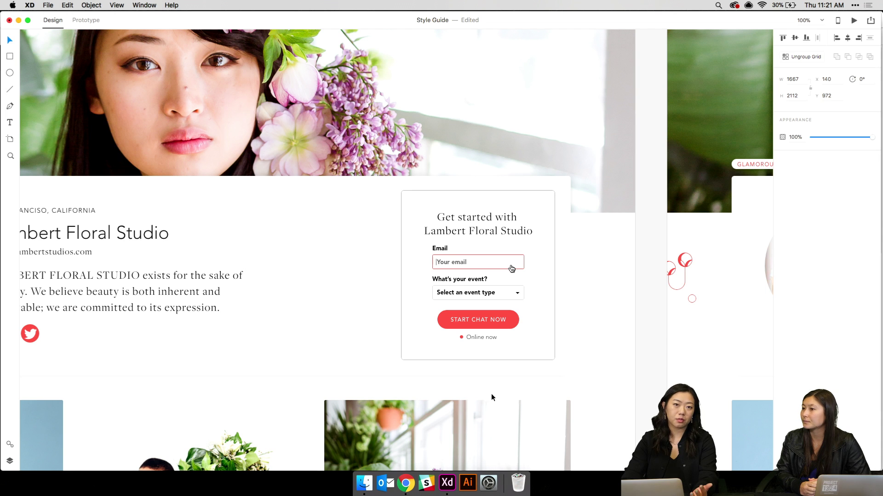
scroll(491, 394, "right", 15)
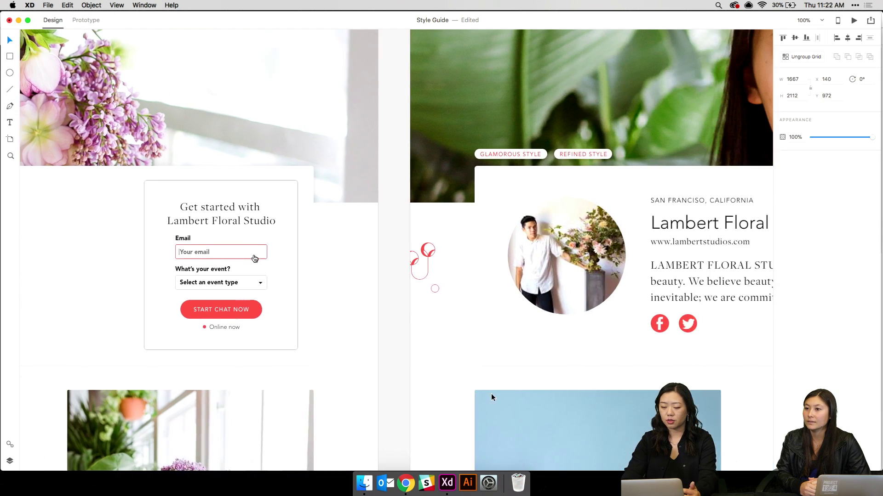
scroll(491, 393, "right", 3)
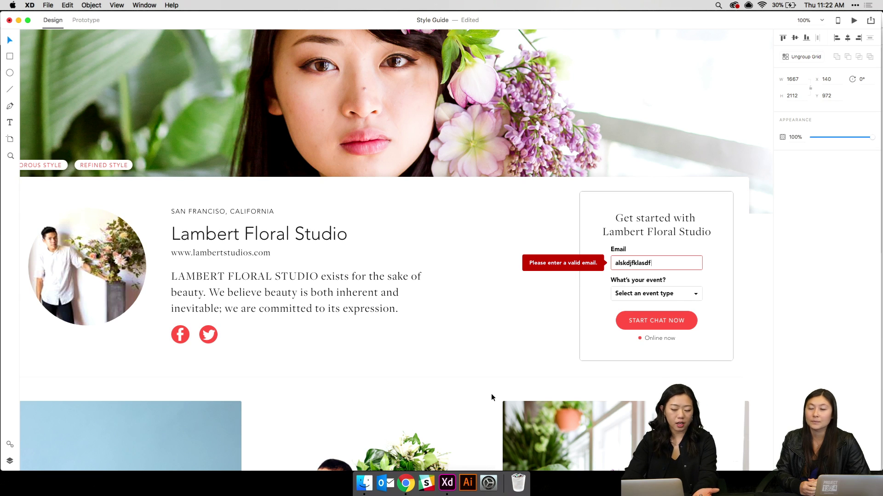
scroll(491, 394, "right", 15)
scroll(491, 394, "down", 5)
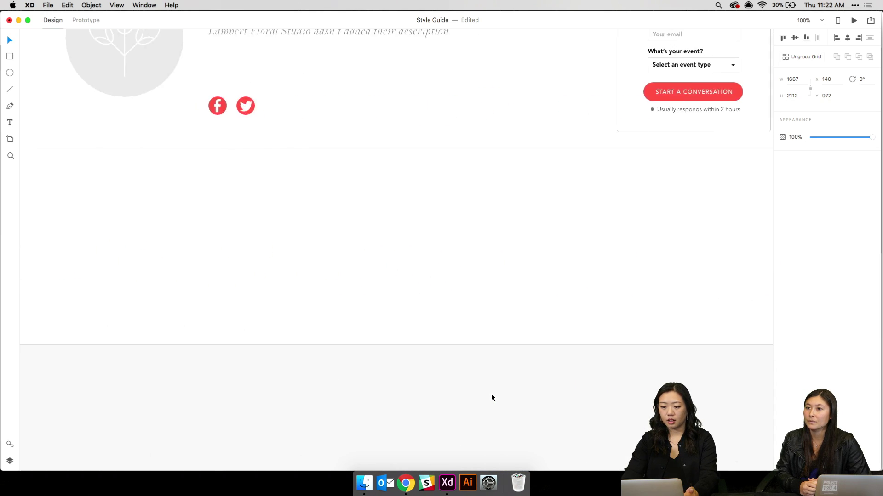
Examine the header, placeholder portrait and conversation form of the Florist's Profile – 3 artboard at 75% zoom
scroll(491, 394, "up", 5)
scroll(491, 393, "left", 3)
key("super+minus")
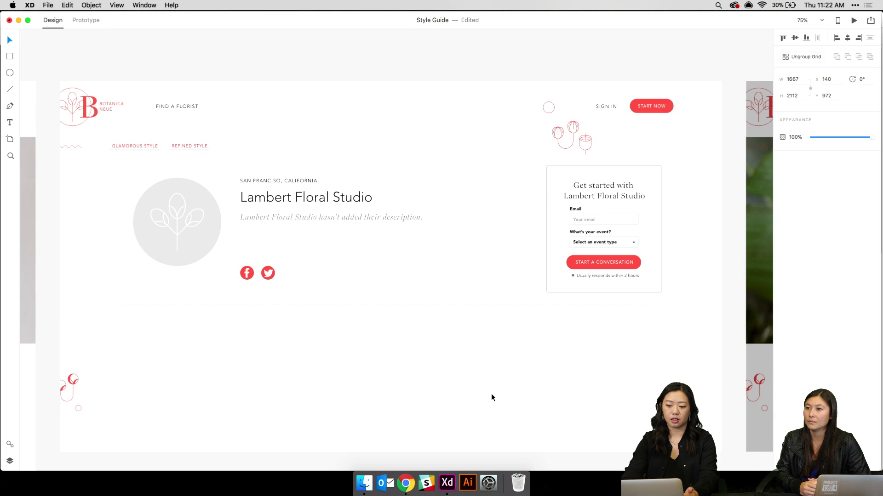
scroll(305, 59, "down", 2)
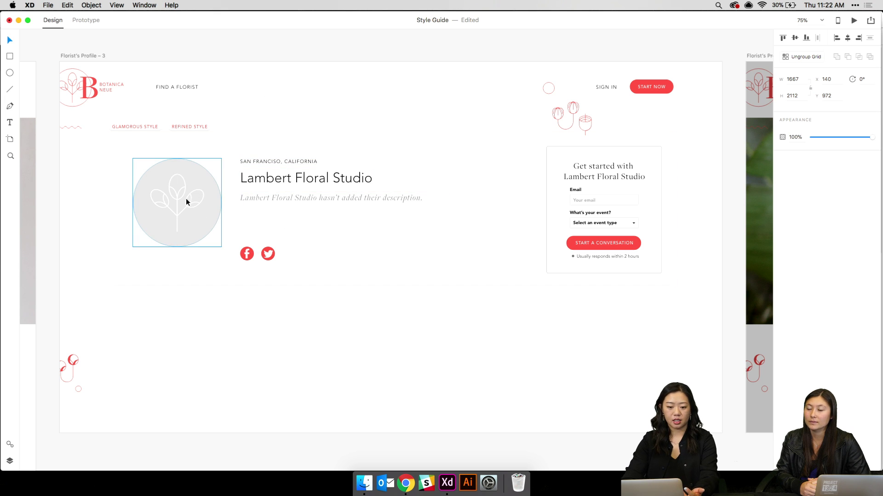
Examine the "Sign up to chat with Lambert Floral Studio" dialog on the Florist's Profile – 4 artboard
scroll(476, 231, "right", 10)
scroll(476, 234, "right", 3)
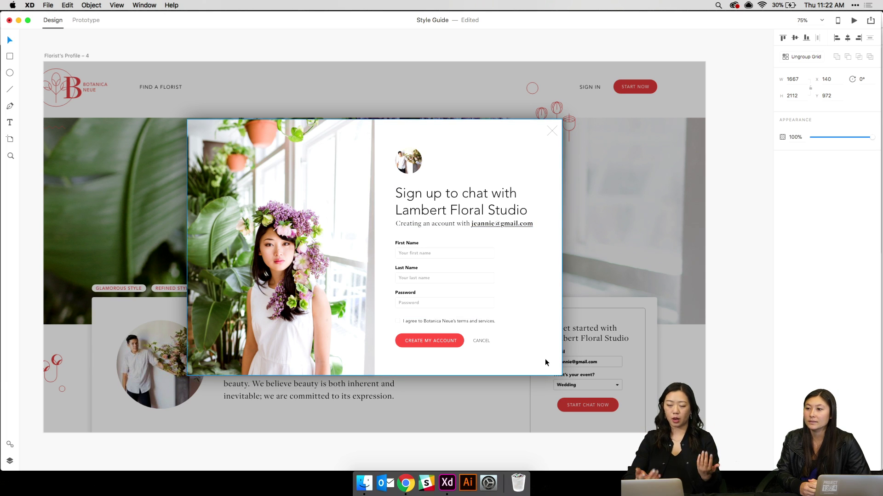
scroll(507, 306, "right", 2)
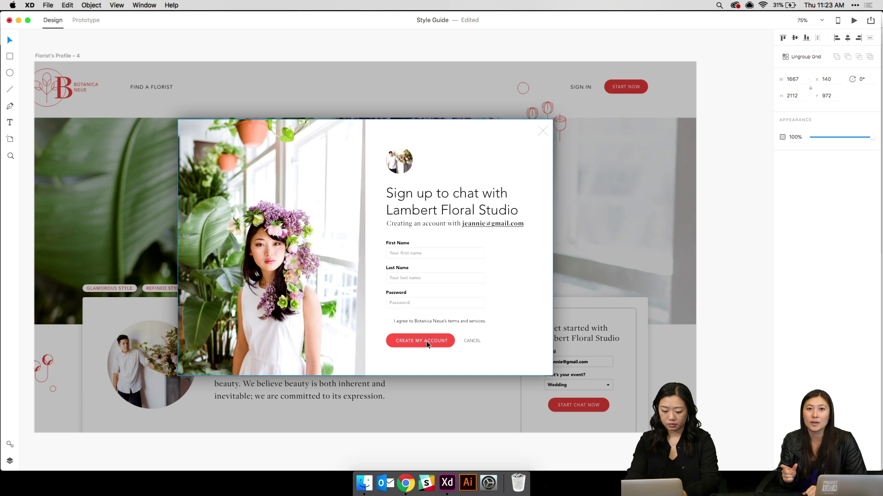
key("Escape")
left_click(55, 57)
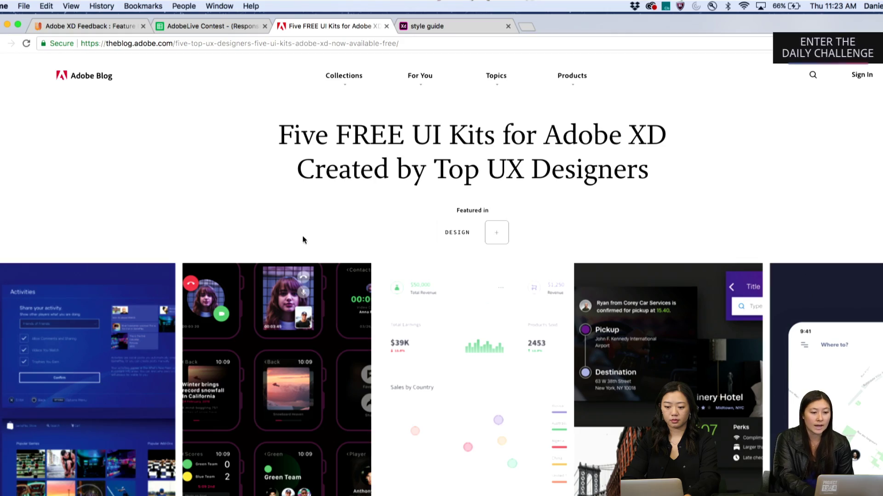
Read through the Adobe Blog article on five free UI kits, from the Smartwatch kit to the Navigo Transportation UI Kit
scroll(316, 269, "down", 1)
scroll(315, 269, "down", 10)
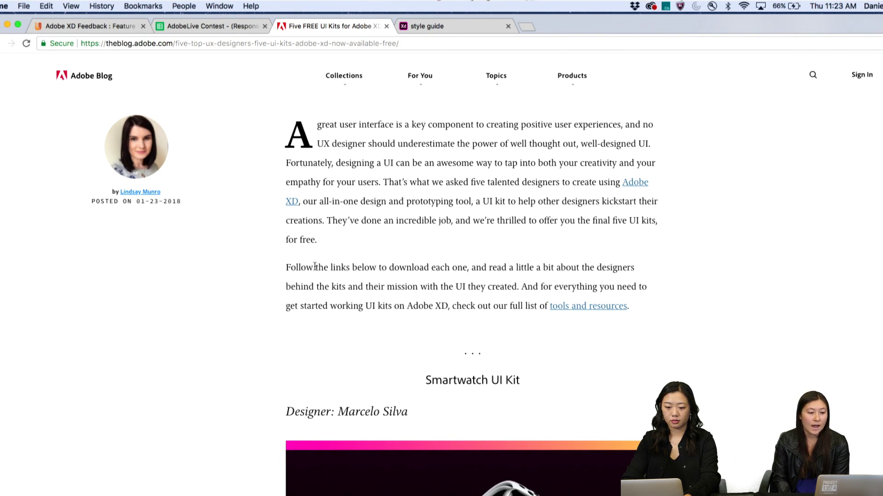
scroll(314, 267, "down", 6)
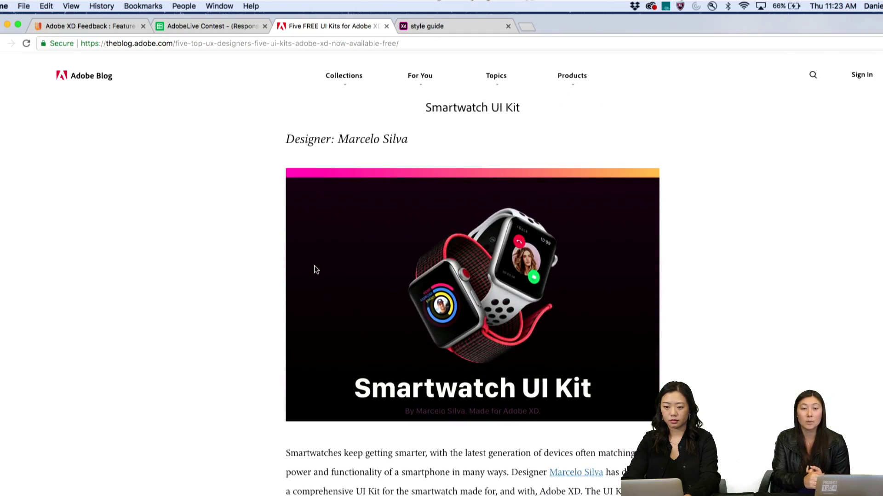
scroll(314, 267, "down", 12)
scroll(314, 268, "down", 9)
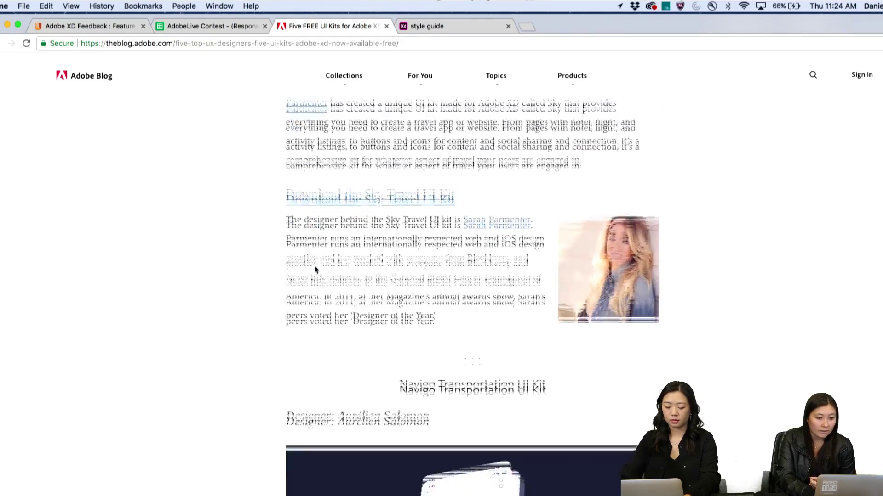
scroll(315, 269, "down", 7)
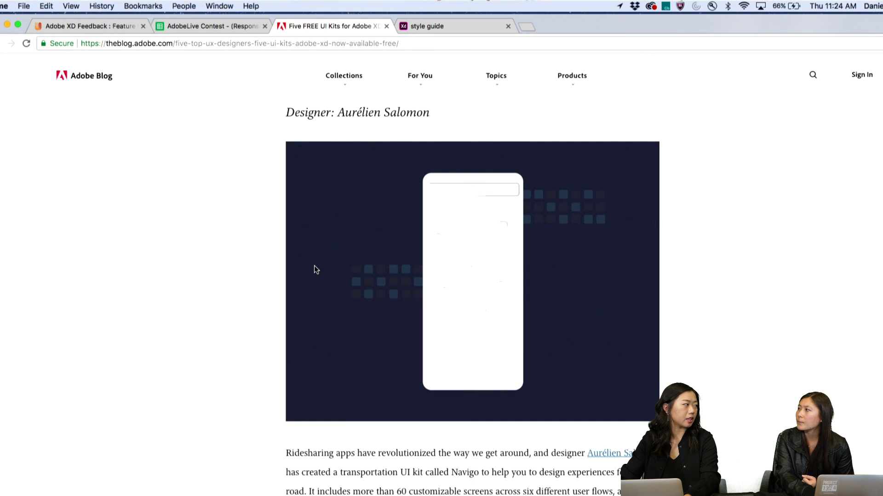
scroll(314, 266, "up", 2)
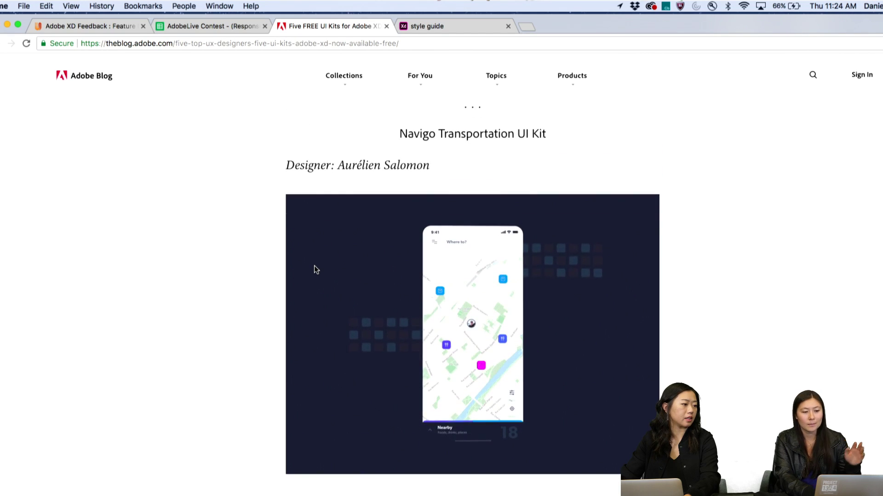
scroll(315, 266, "down", 1)
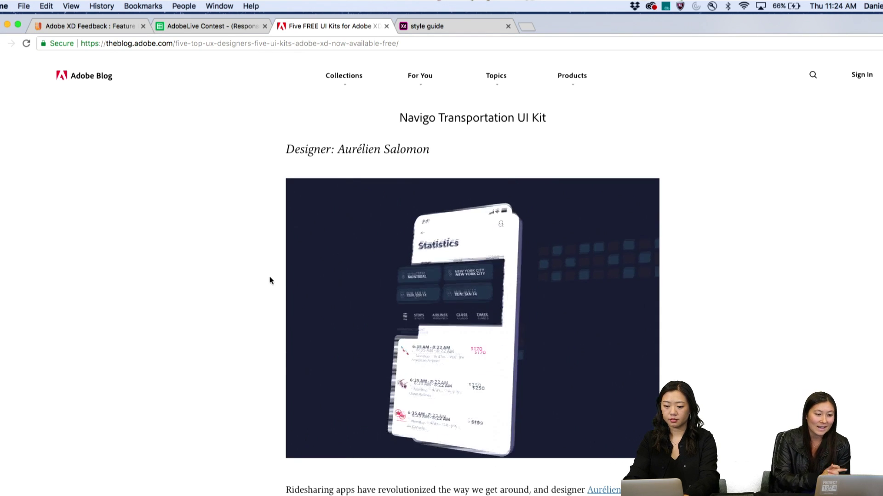
Switch to Finder, open Navigo-UI-kit-final.xd from the "UX design week live" folder and enlarge its window
key("super+Tab")
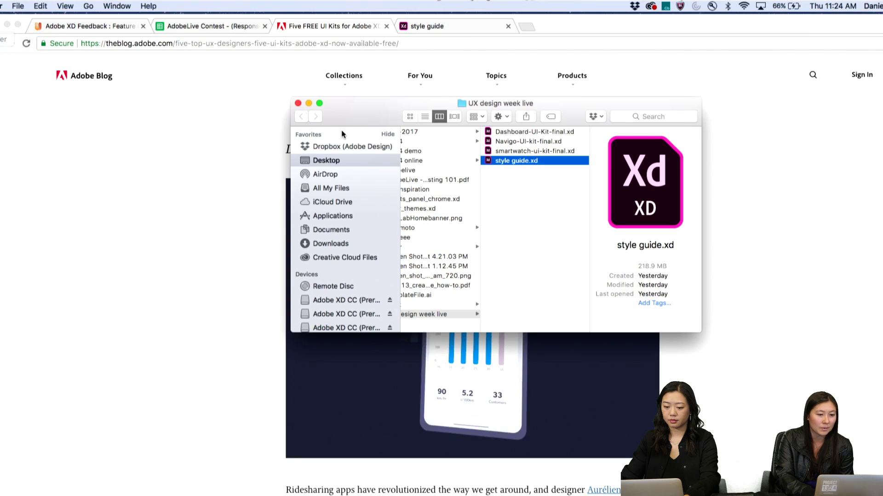
double_click(517, 143)
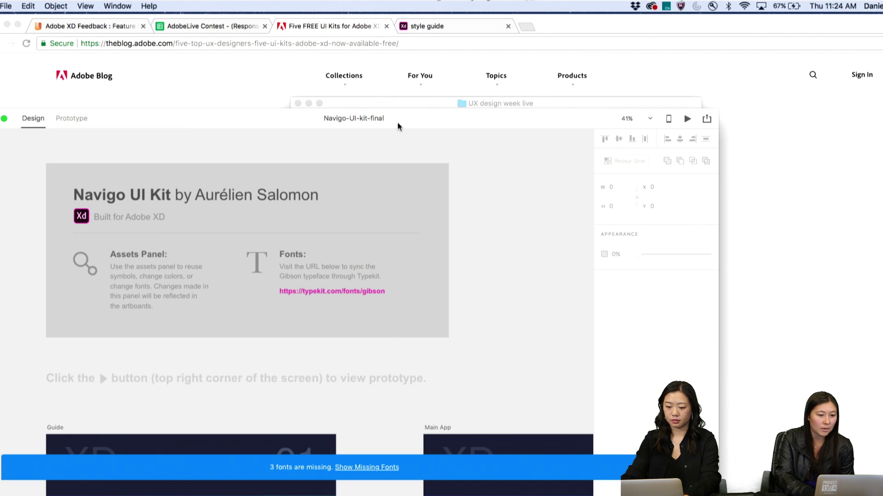
double_click(398, 121)
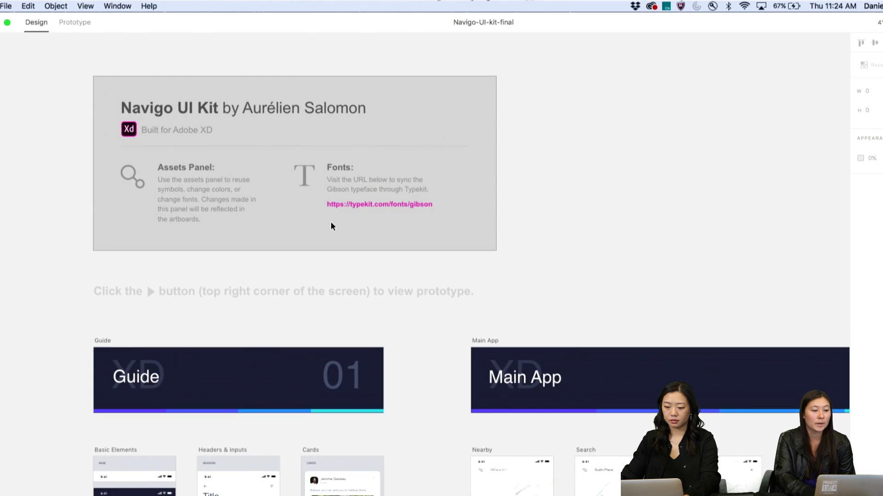
Look over the Navigo UI Kit's intro card and its Guide and Main App artboards
scroll(331, 223, "up", 5)
scroll(331, 223, "left", 3)
scroll(331, 223, "up", 2)
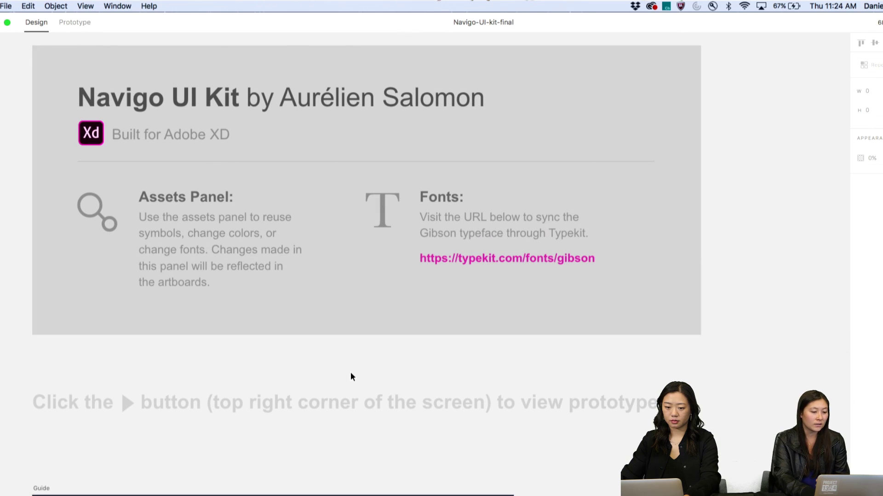
scroll(350, 371, "down", 5)
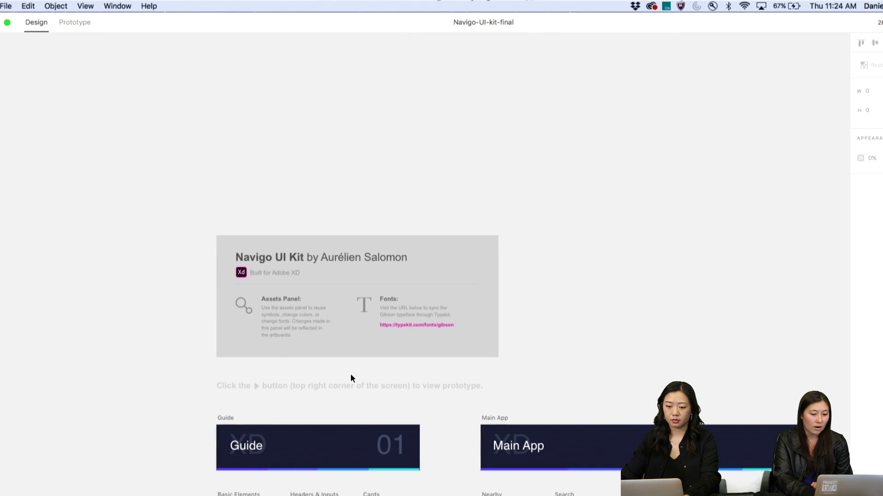
scroll(350, 374, "down", 8)
scroll(350, 374, "right", 4)
scroll(350, 374, "down", 2)
scroll(350, 374, "down", 5)
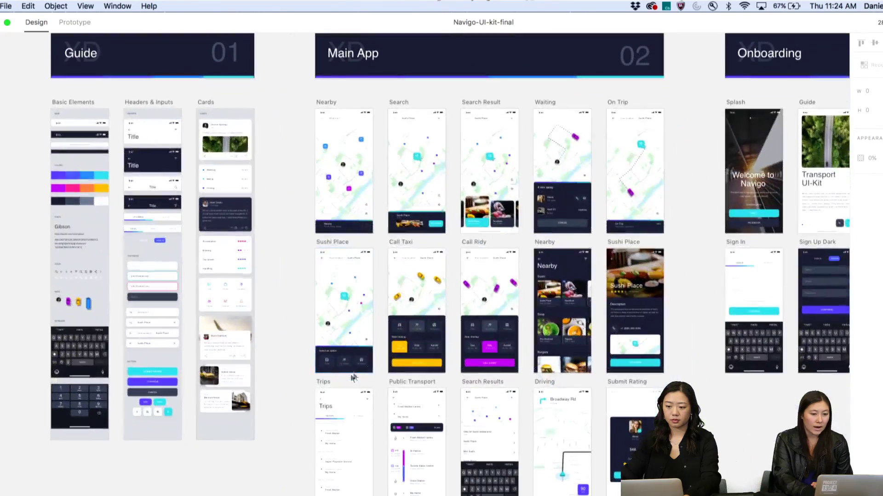
Survey the kit's Guide, Main App and Onboarding sections, and view the Basic Elements, Headers & Inputs and Cards artboards up close
scroll(430, 364, "up", 4)
scroll(430, 364, "down", 2)
scroll(430, 365, "right", 4)
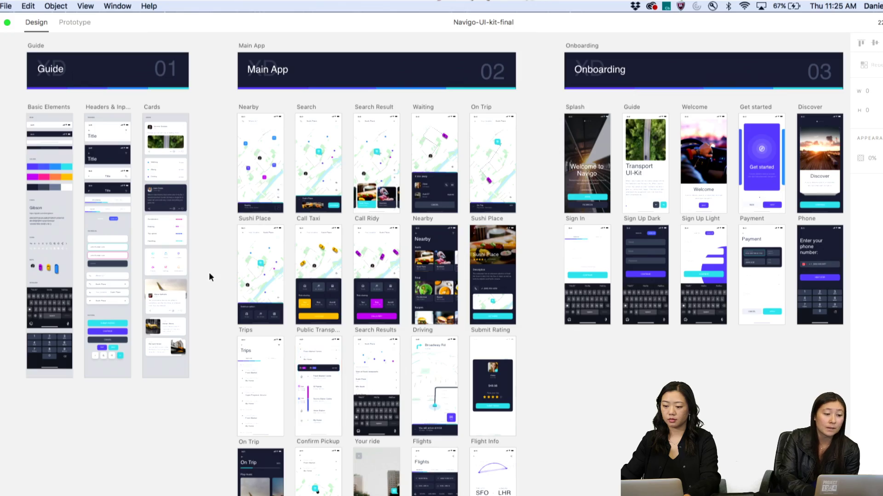
scroll(209, 272, "up", 3)
scroll(329, 314, "up", 5)
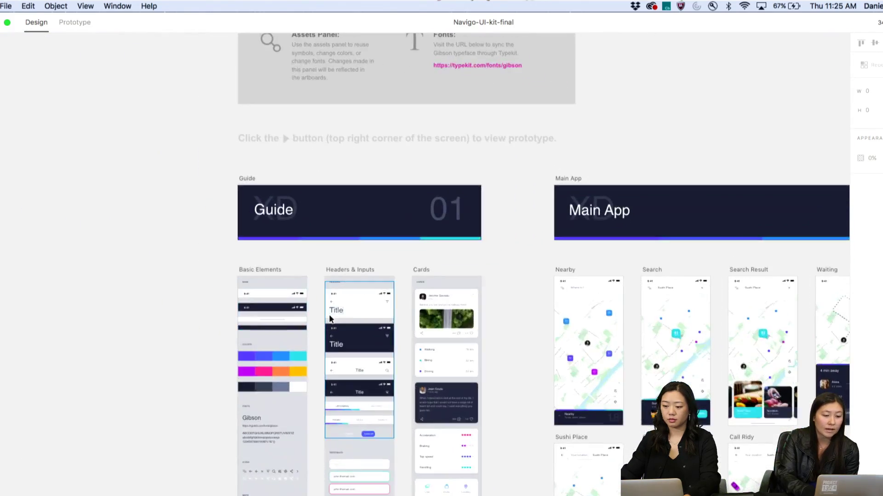
scroll(523, 233, "down", 1)
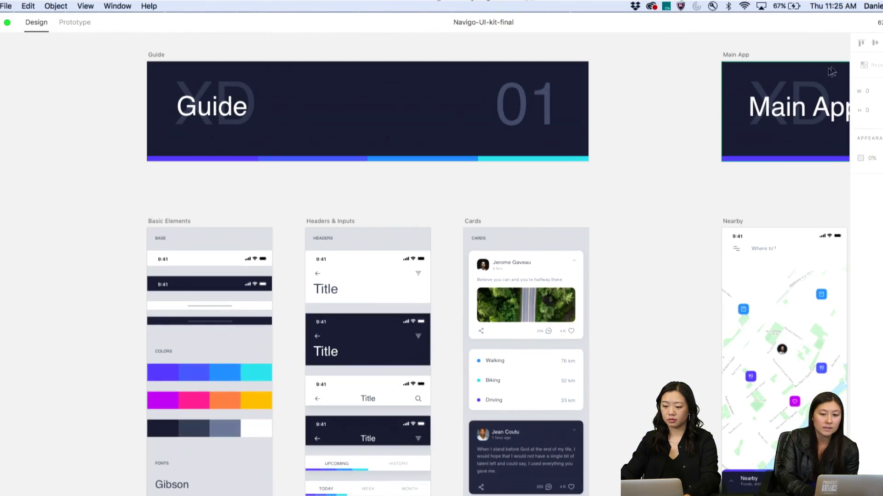
Preview the Navigo prototype from the Nearby list through Sushi Place to its GO THERE route options, and close the preview
key("super+Return")
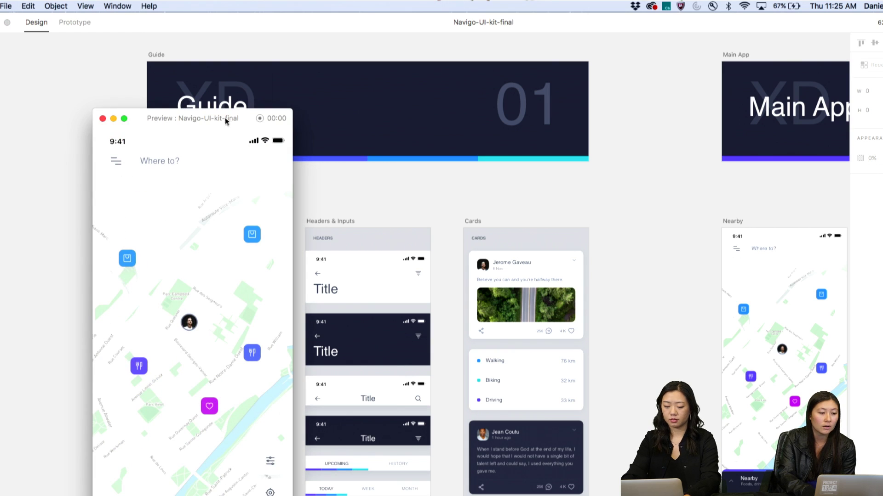
left_click_drag(243, 119, 347, 62)
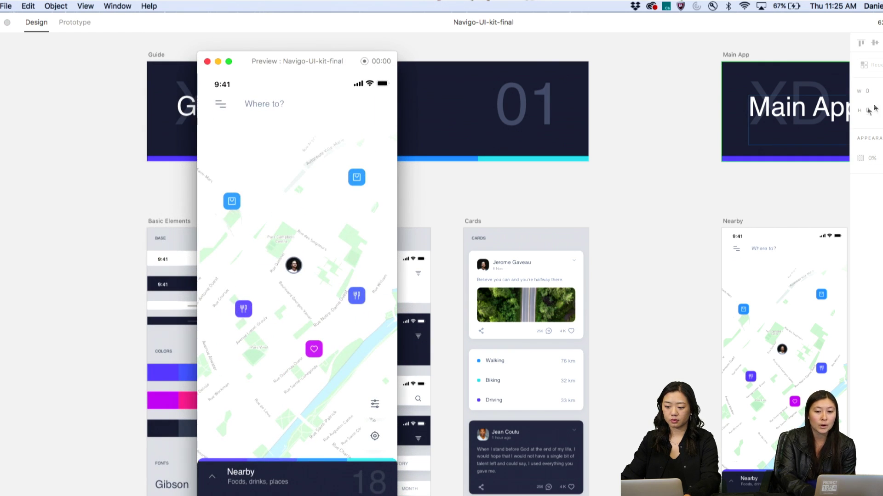
left_click(288, 482)
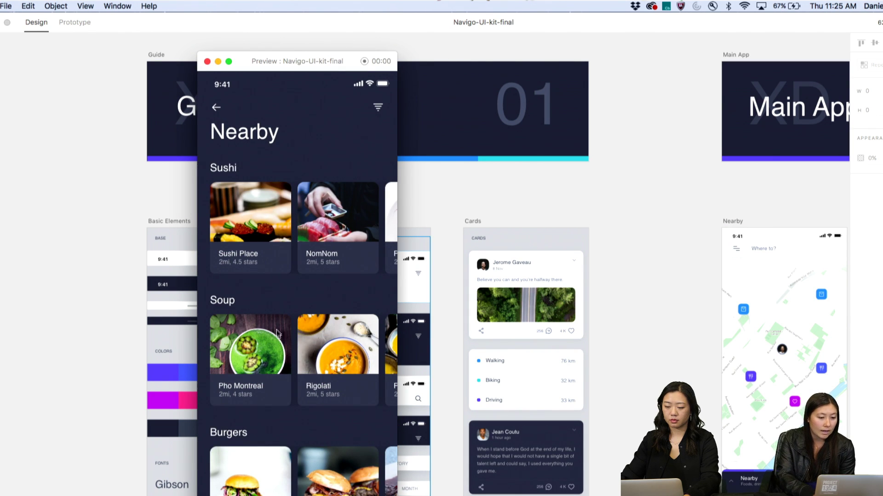
left_click(252, 240)
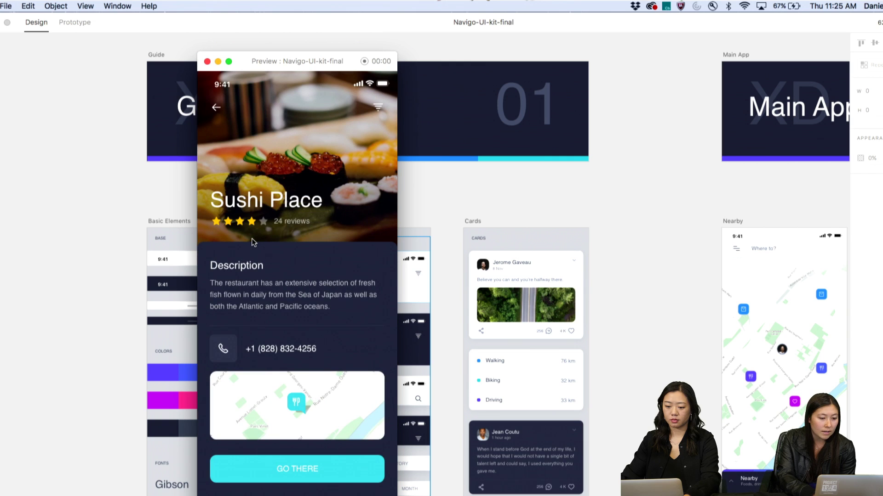
left_click(297, 475)
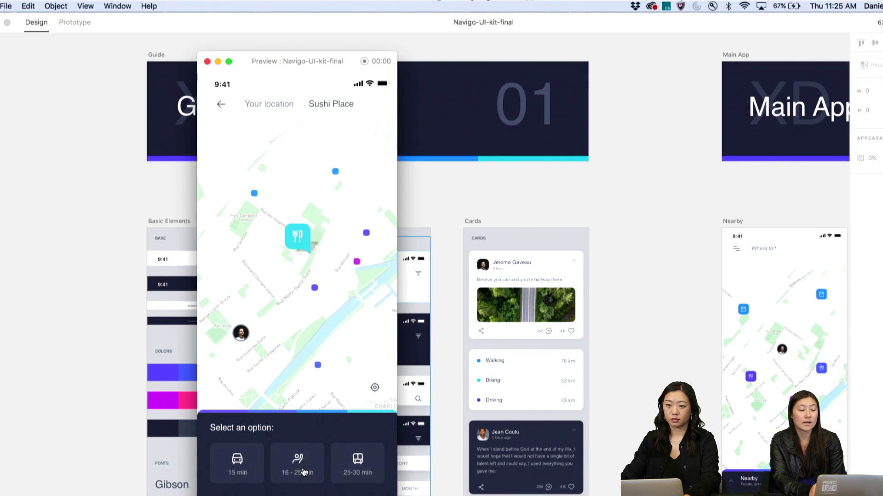
left_click(208, 63)
Look back over the Guide and Main App artboards of the Navigo kit
scroll(647, 318, "down", 3)
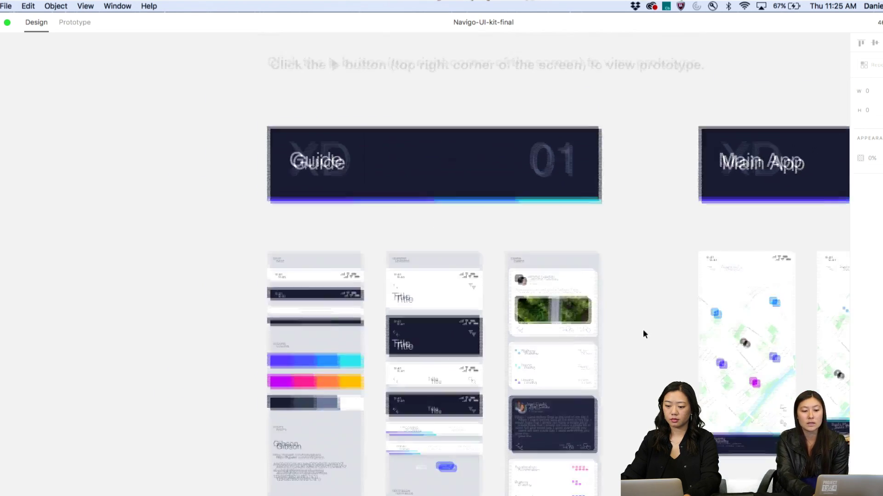
scroll(643, 329, "down", 2)
scroll(642, 329, "right", 3)
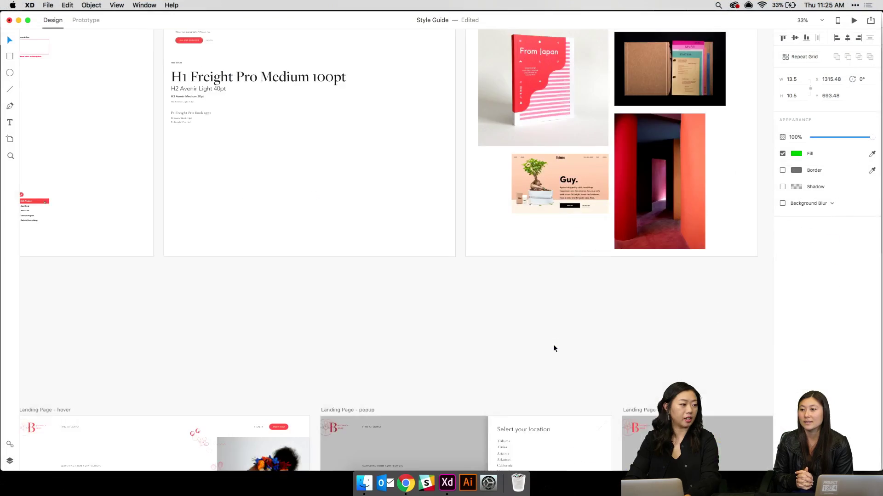
In the Style Guide document, review the UI Elements artboard and select an icon on the Buttons and Text and More artboard
scroll(553, 344, "up", 10)
scroll(553, 344, "left", 6)
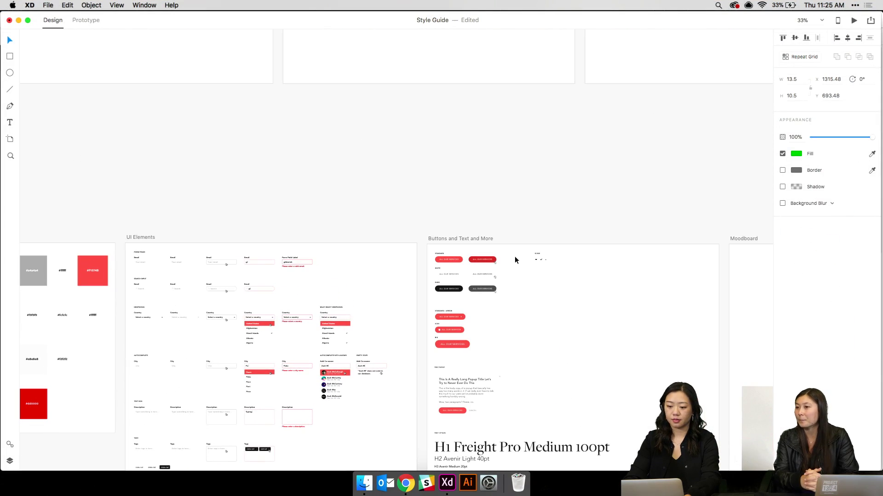
left_click(546, 258)
Return past the landing page artboards to the Florist's Profile – 4 sign-up dialog and view it at 75% zoom
scroll(639, 270, "down", 10)
scroll(638, 270, "right", 2)
scroll(639, 272, "down", 15)
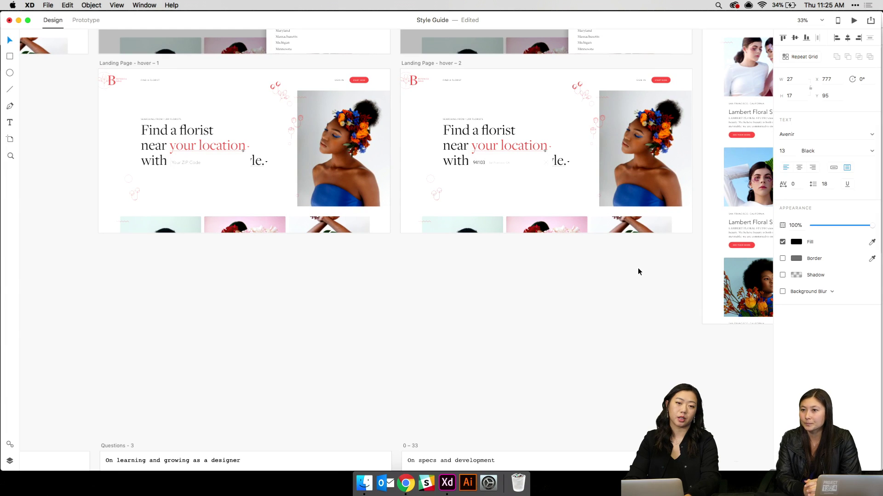
scroll(638, 272, "down", 20)
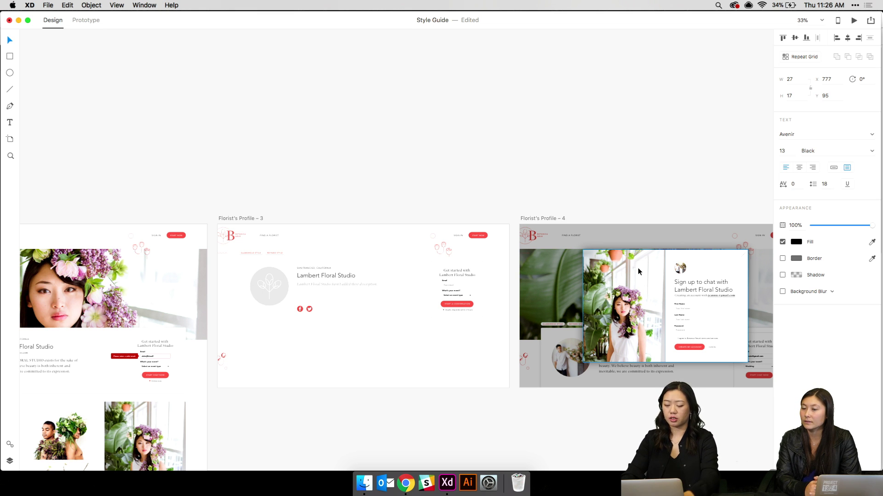
key("super+equal")
key("super+equal")
scroll(638, 272, "right", 5)
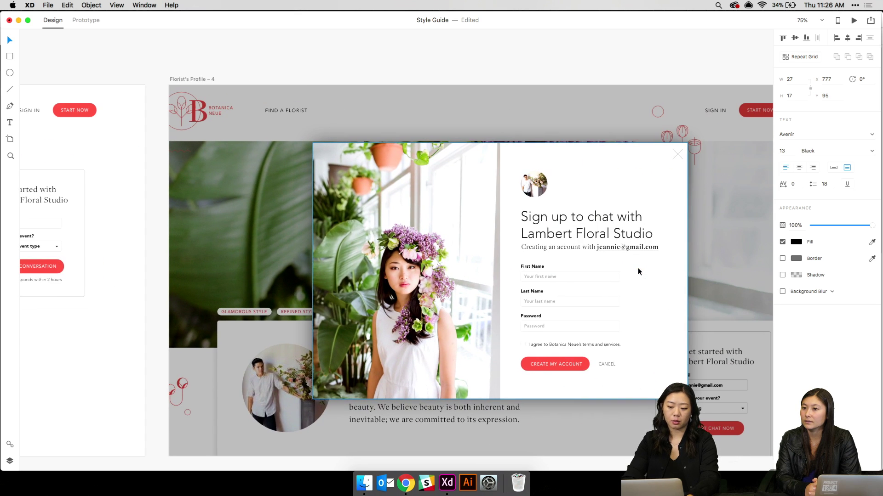
key("super+equal")
scroll(638, 267, "right", 4)
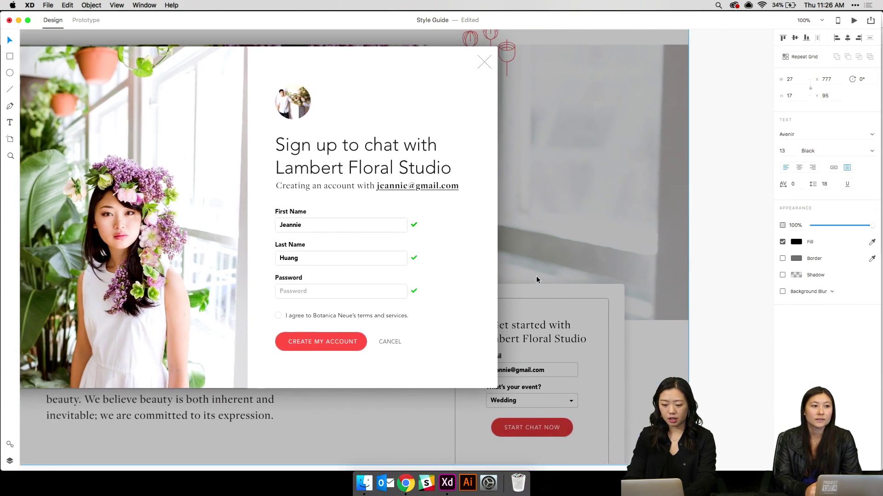
key("super+2")
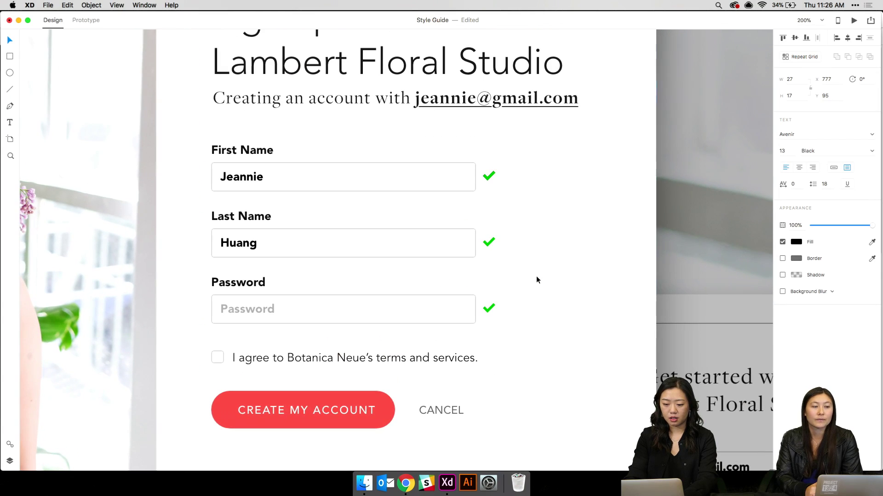
left_click(248, 310)
double_click(243, 311)
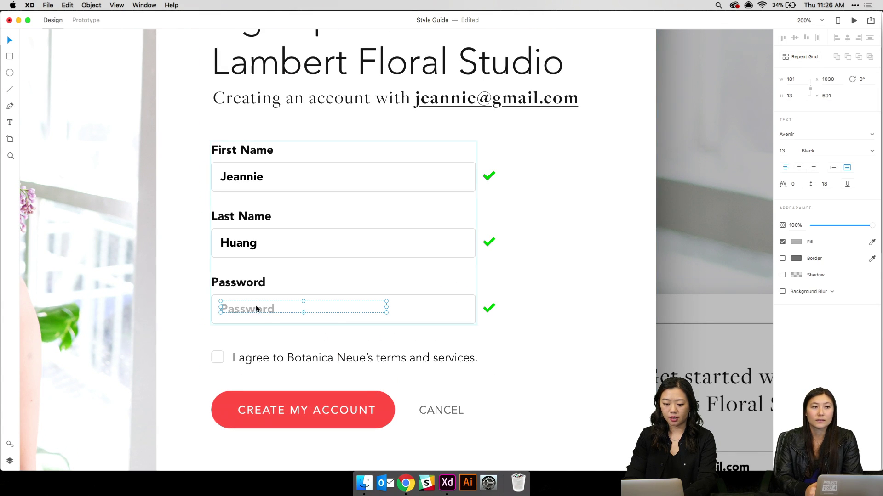
double_click(256, 306)
key("Escape")
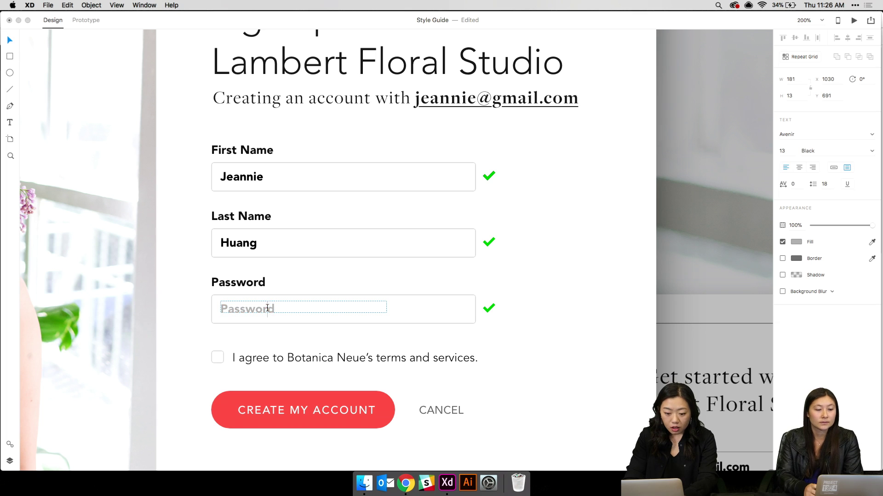
left_click(359, 347)
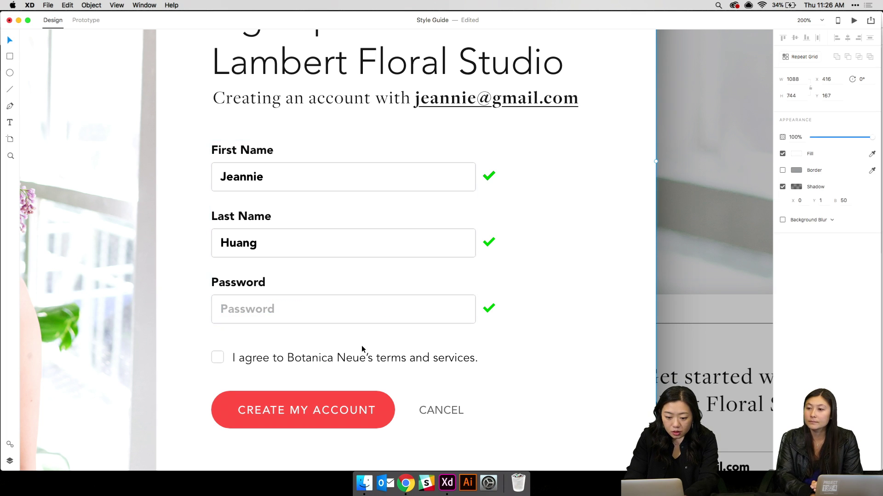
key("super+v")
key("super+z")
Replace the placeholder text inside the sign-up form's Password field with a row of bullet dots
left_click(231, 313)
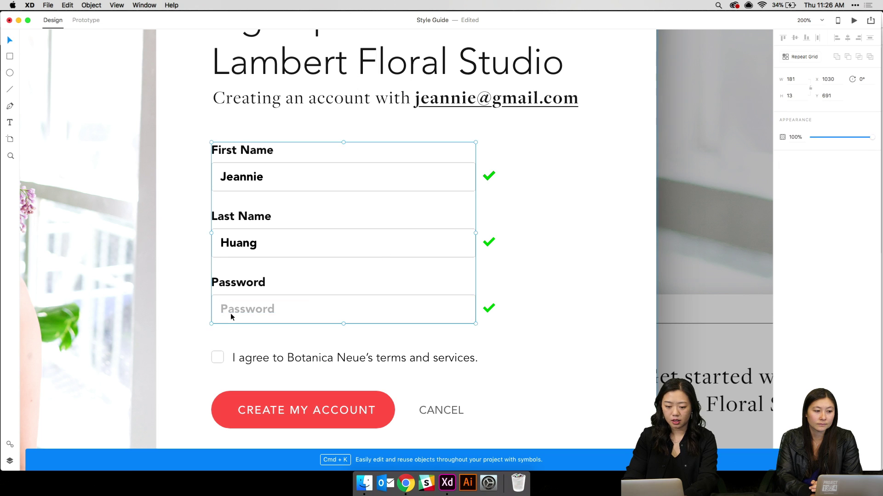
double_click(233, 307)
double_click(232, 308)
key("super+v")
key("super+v")
key("super+v")
key("super+v")
key("super+v")
key("super+v")
key("super+v")
key("super+v")
key("super+v")
key("super+v")
key("super+v")
key("super+v")
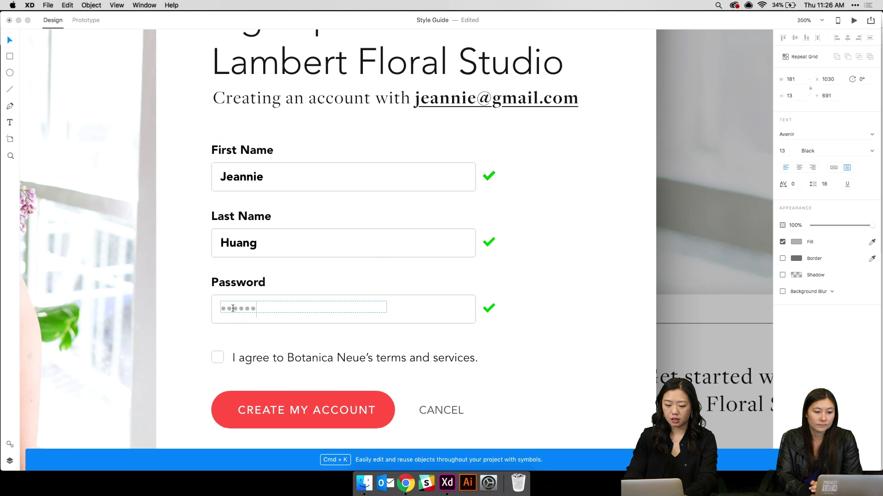
Change the fill of the whole row of password dots to black and deselect it
key("super+a")
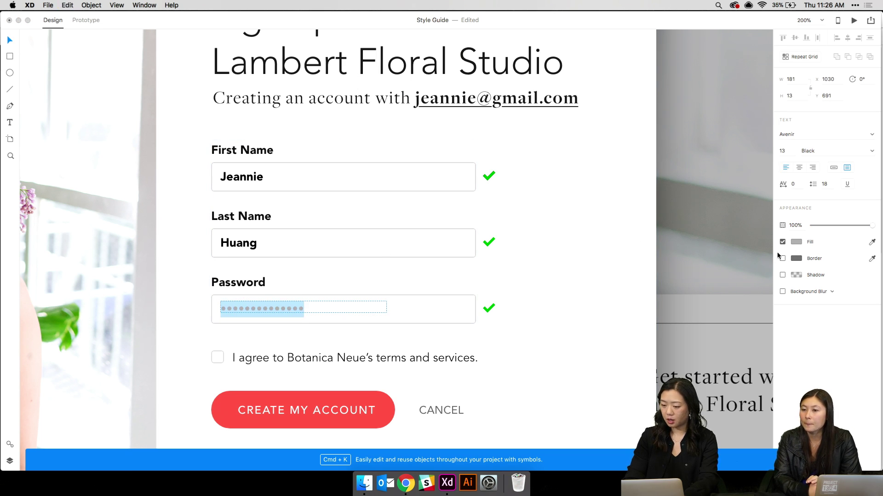
left_click(795, 241)
key("Escape")
key("Escape")
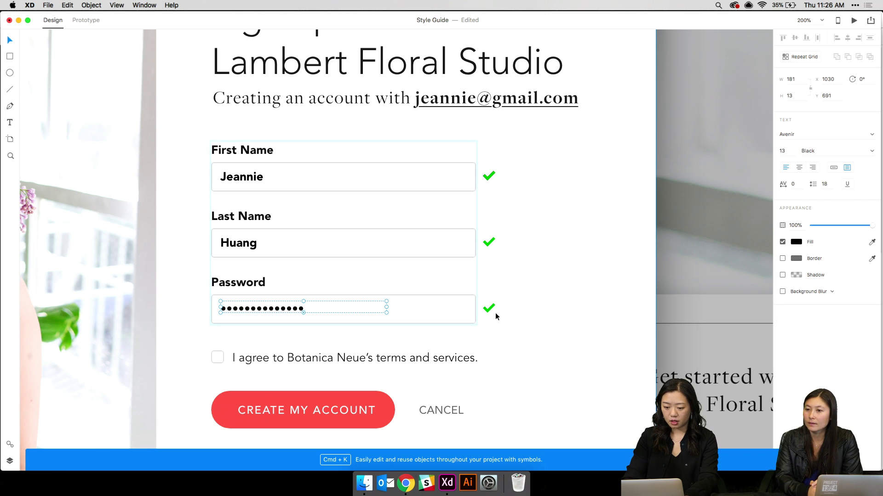
left_click(627, 282)
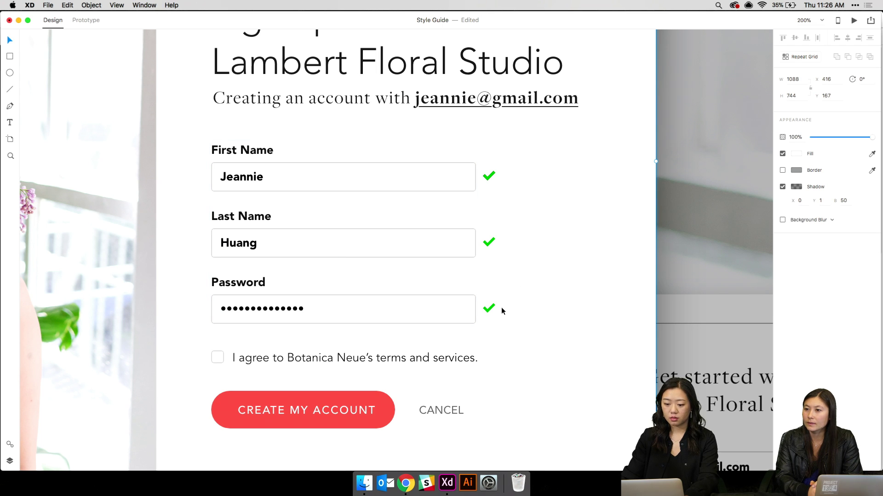
key("super+Tab")
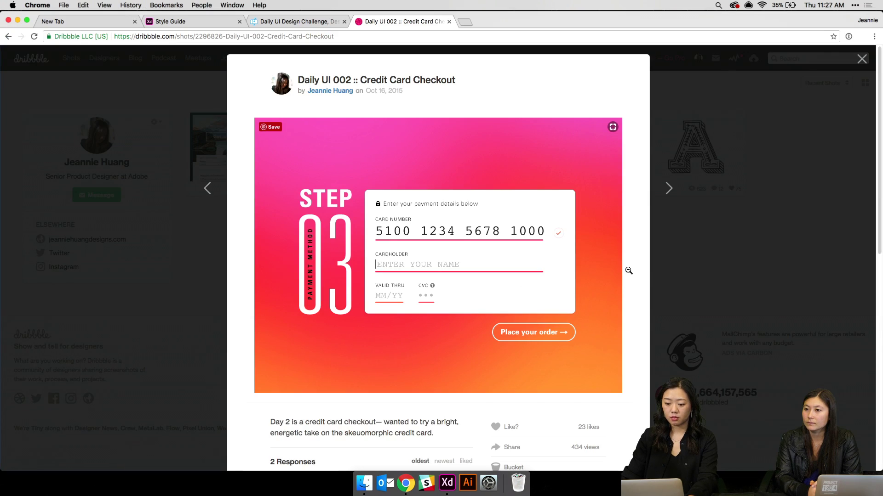
key("super+Tab")
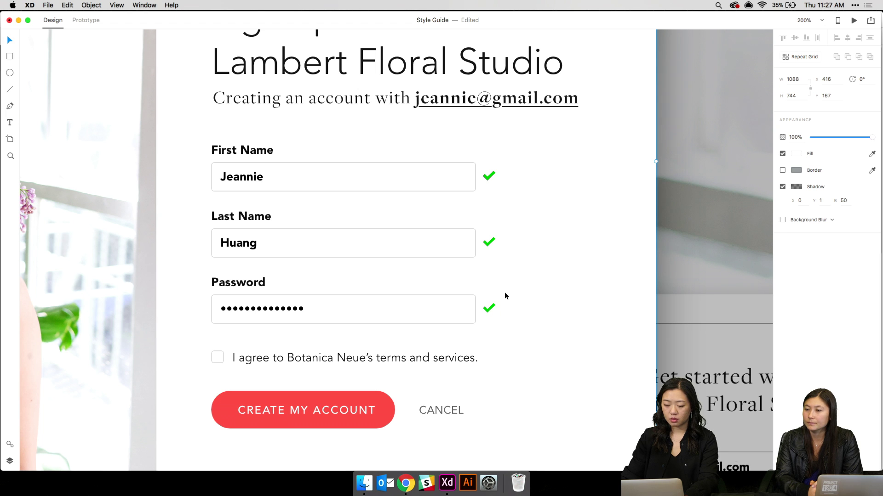
Place a copy of the Last Name field's green check mark in the terms and services checkbox, scaled to about 8 by 6 and centred
scroll(503, 291, "down", 5)
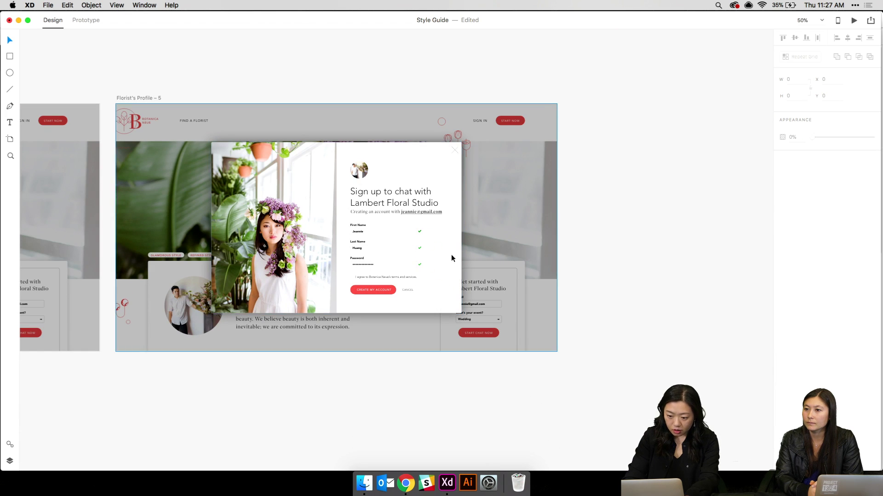
key("super+1")
double_click(443, 246)
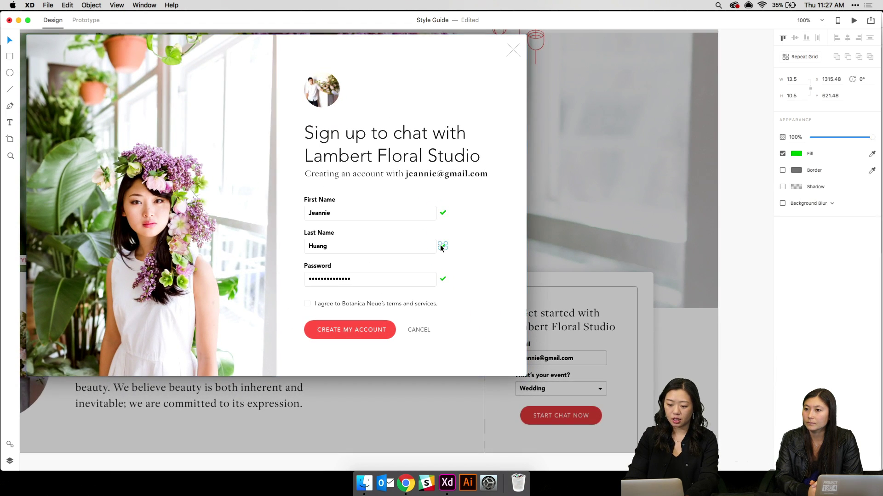
key("super+z")
left_click(443, 263)
key("super+plus")
key("super+plus")
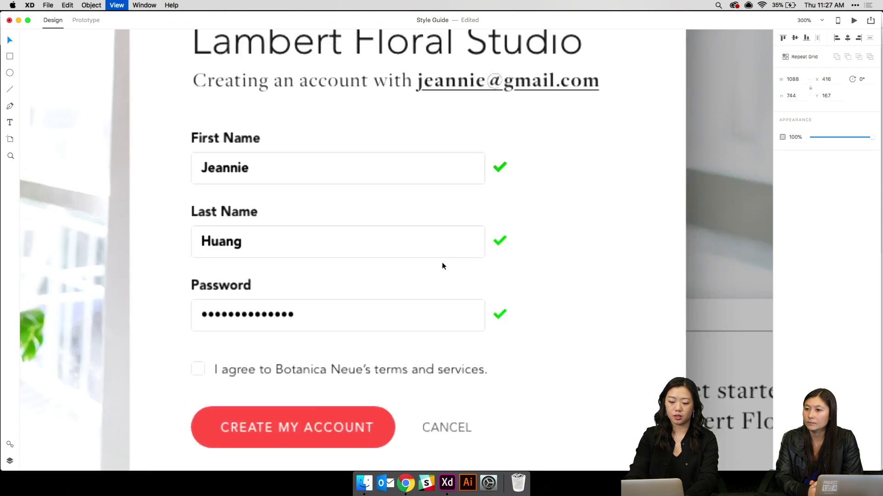
key("super+z")
left_click(605, 238)
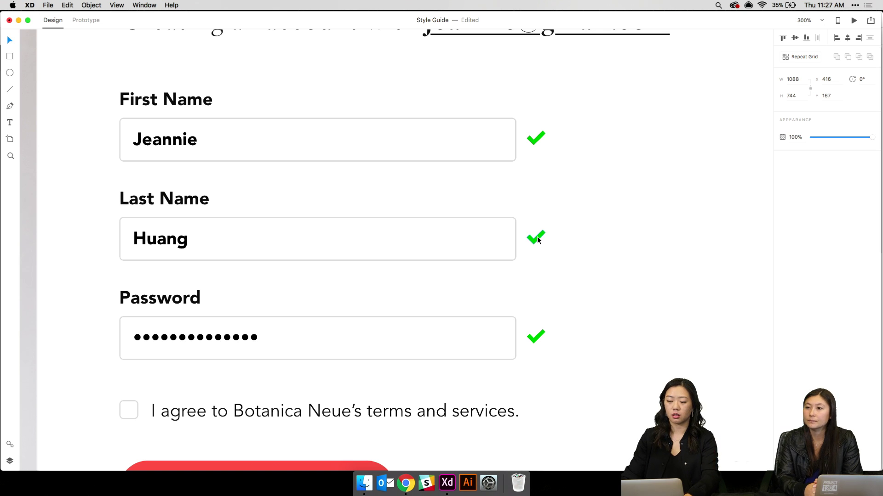
left_click(539, 240)
left_click_drag(539, 240, 133, 407)
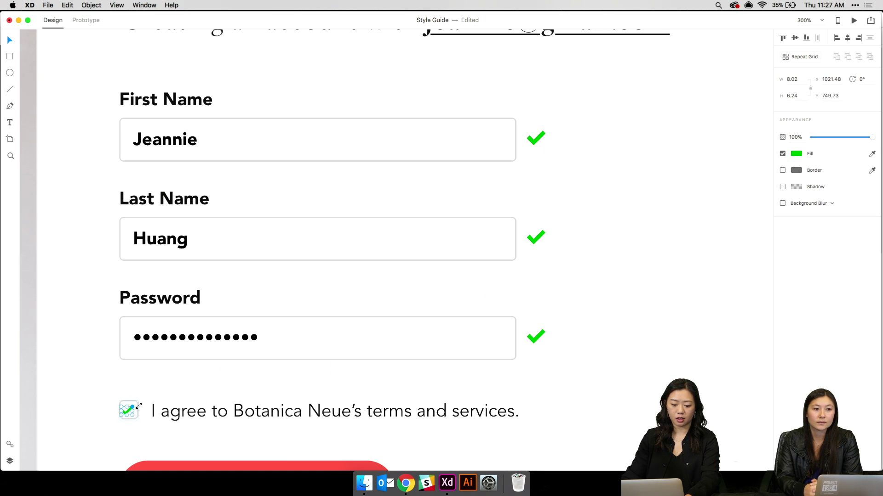
key("Right")
key("Up")
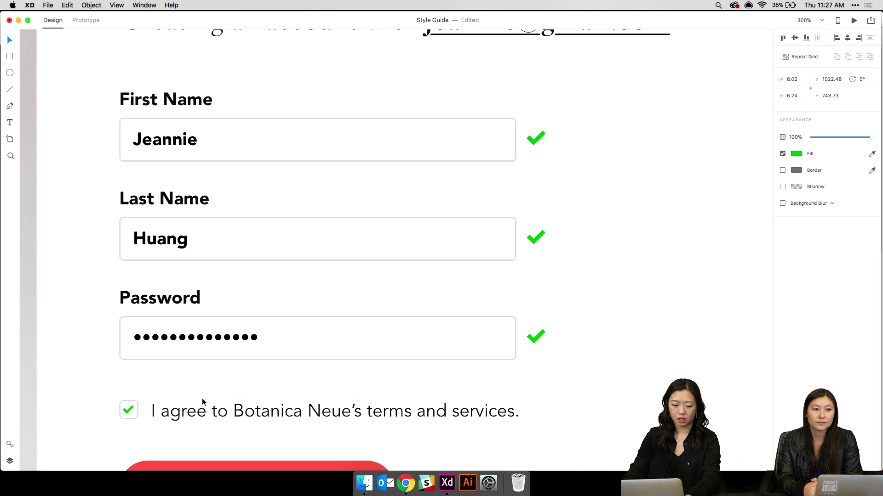
Recolour the check mark in the terms checkbox with the saved red swatch
left_click(794, 155)
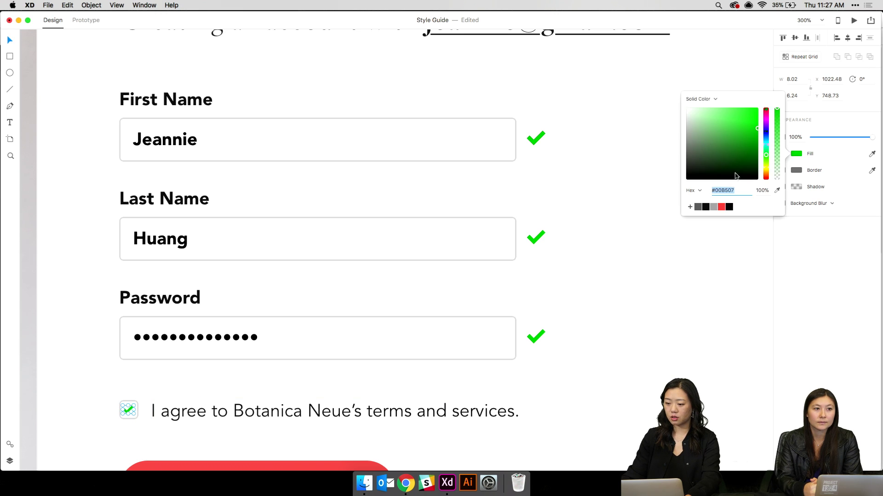
left_click(721, 207)
left_click(602, 270)
Duplicate the Florist's Profile – 5 artboard
key("super+minus")
key("super+minus")
key("super+minus")
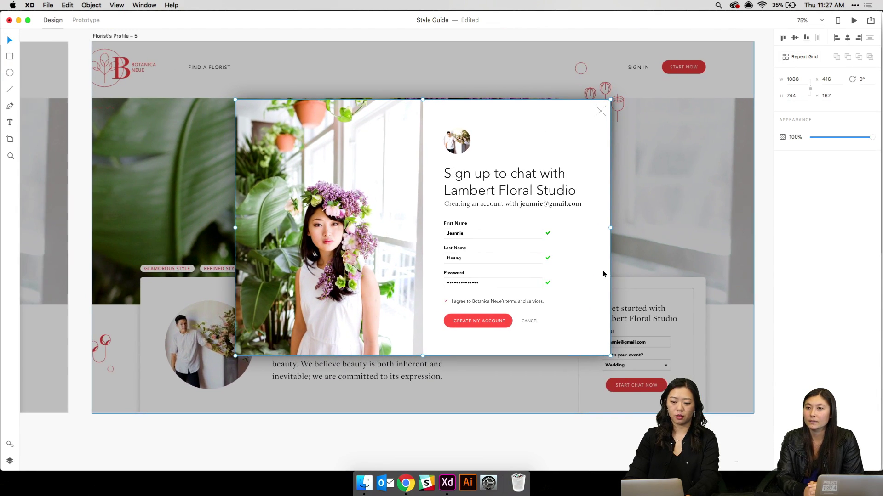
scroll(279, 233, "up", 2)
scroll(280, 237, "right", 1)
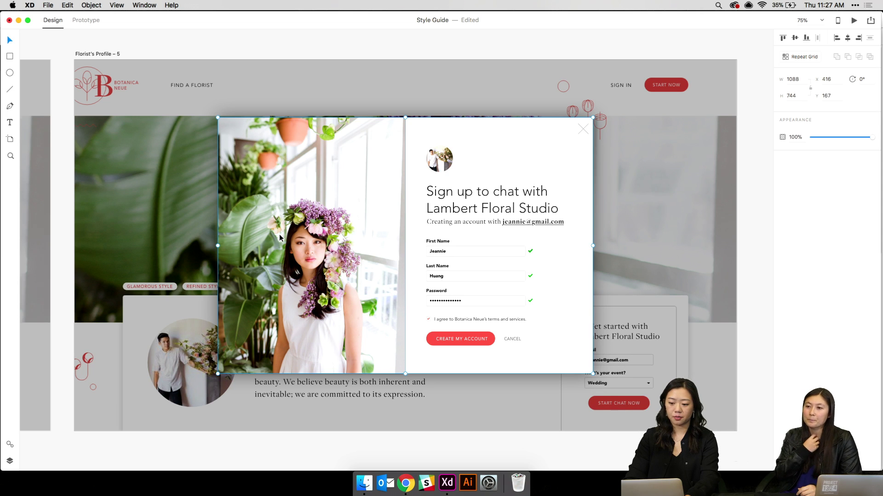
scroll(280, 234, "up", 3)
scroll(280, 234, "left", 2)
left_click(139, 125)
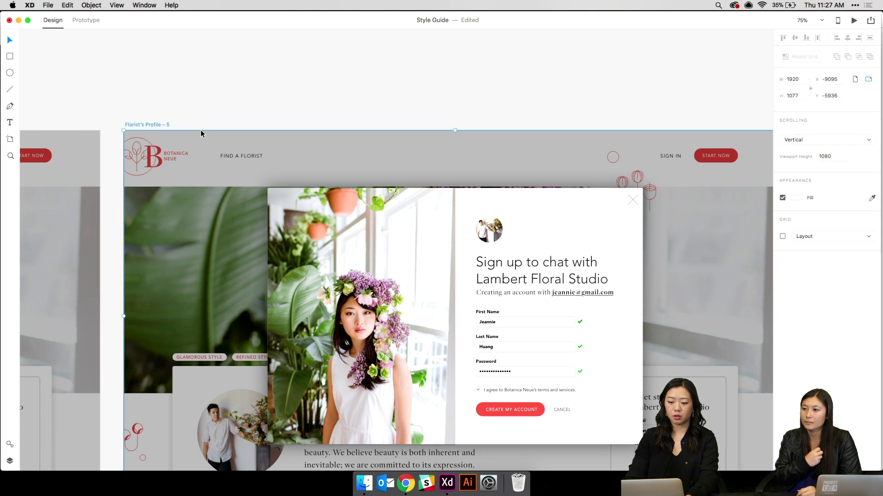
key("super+d")
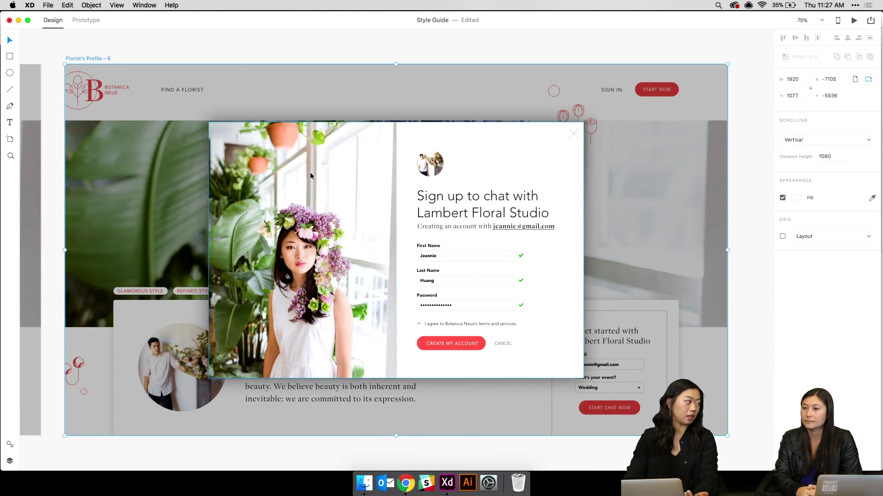
Look back over the earlier florist's profile artboards with the email form, and return to the duplicated artboard
scroll(310, 174, "right", 10)
scroll(310, 174, "left", 10)
scroll(310, 175, "left", 13)
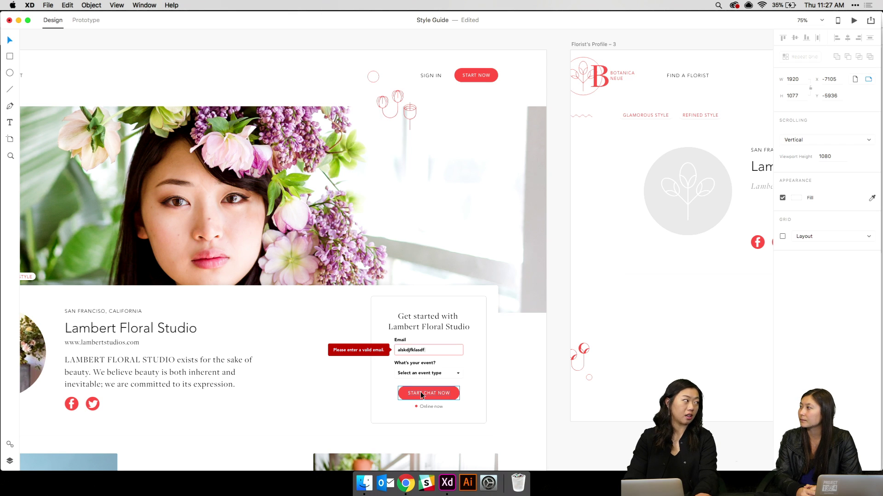
scroll(421, 393, "right", 20)
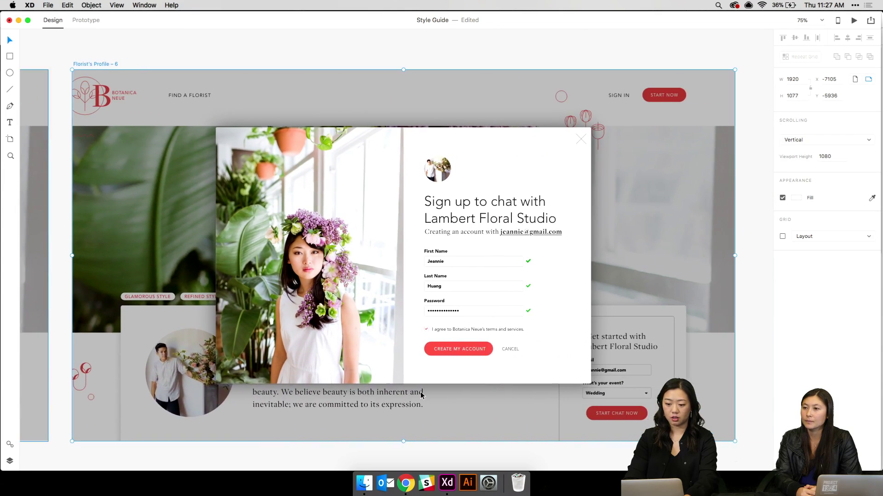
scroll(421, 392, "right", 4)
scroll(421, 393, "left", 3)
scroll(421, 392, "down", 2)
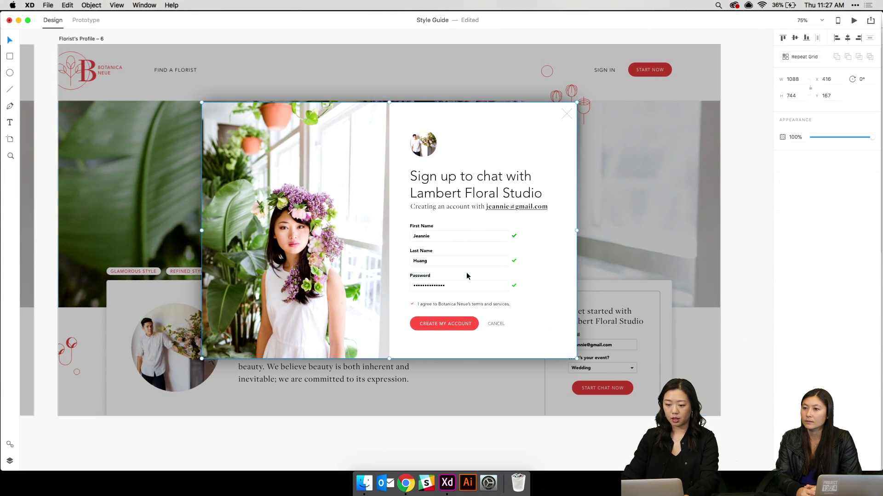
key("super+a")
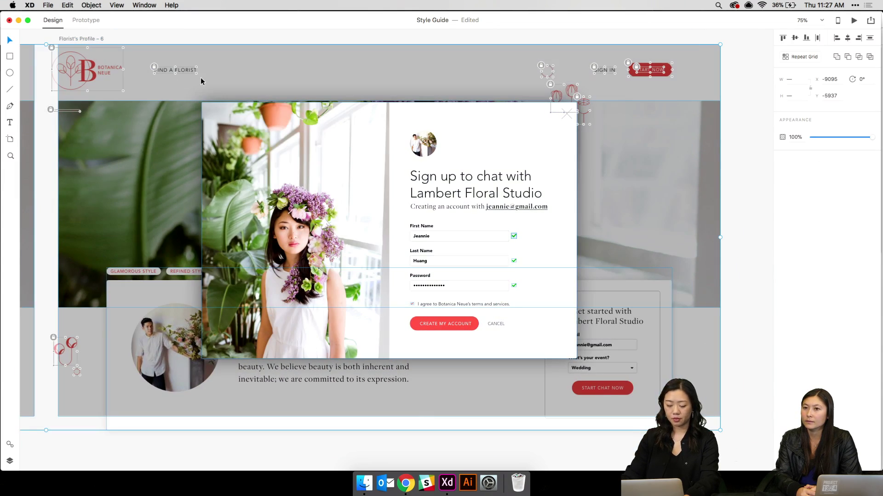
key("Delete")
key("super+z")
left_click_drag(609, 150, 662, 99)
key("super+z")
left_click(740, 168)
left_click(520, 169)
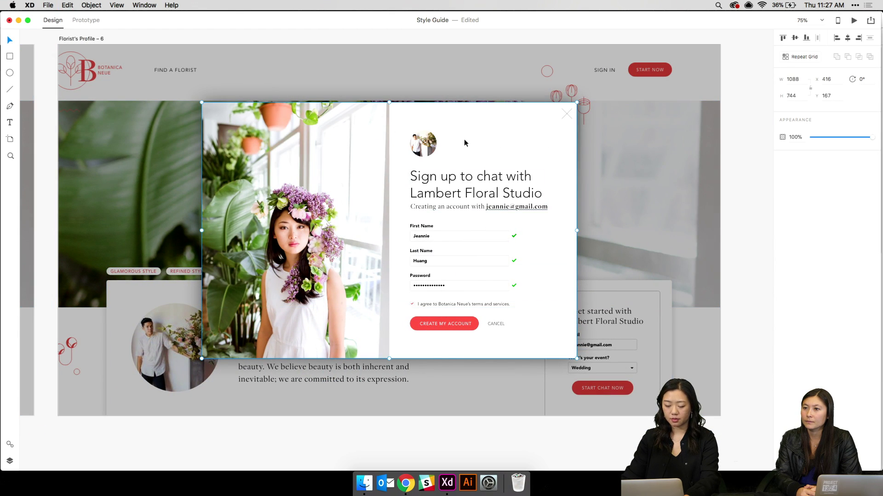
key("Delete")
key("super+z")
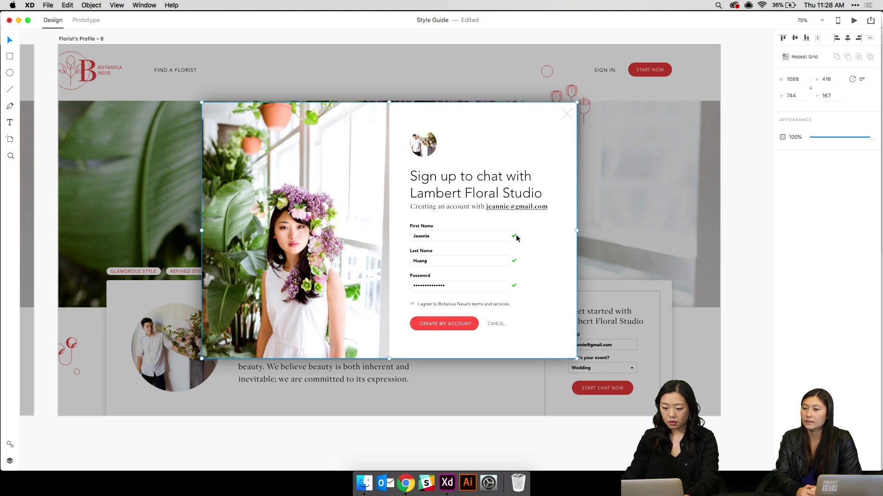
Delete the green check marks beside the First Name, Last Name and Password fields on the duplicated artboard
double_click(514, 236)
key("super+1")
key("super+2")
left_click(497, 168, "shift")
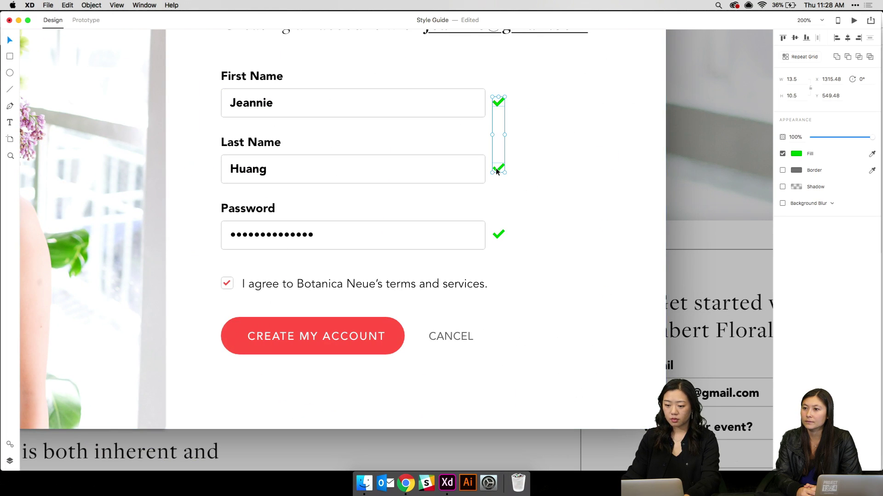
left_click(495, 235, "shift")
key("Delete")
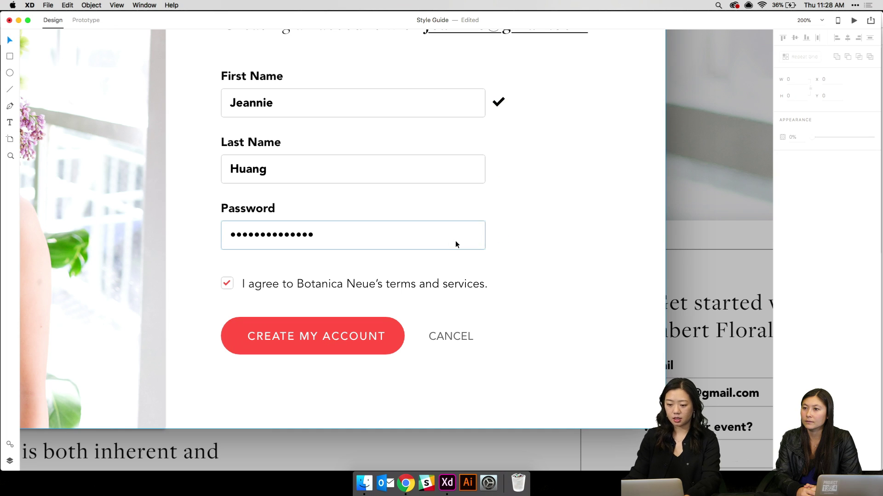
Delete the red check mark in the terms checkbox and the leftover black check mark beside the First Name field
left_click(226, 284)
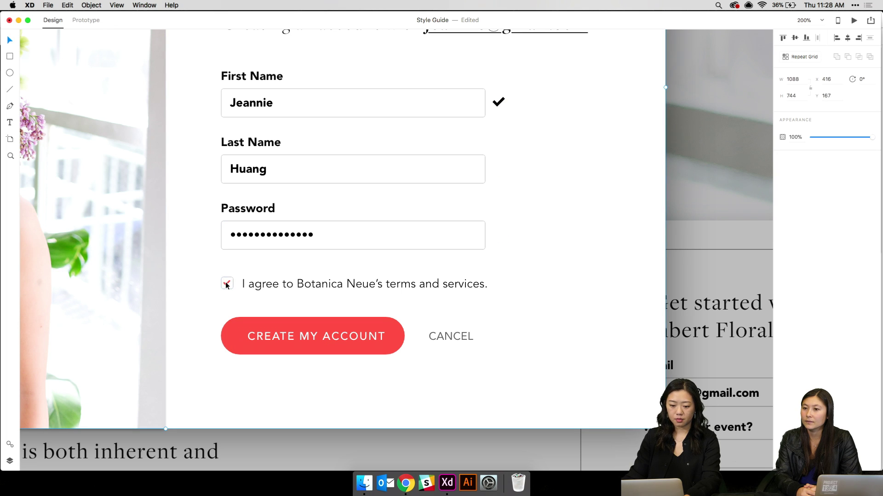
double_click(227, 282)
key("Delete")
left_click(500, 100)
key("Delete")
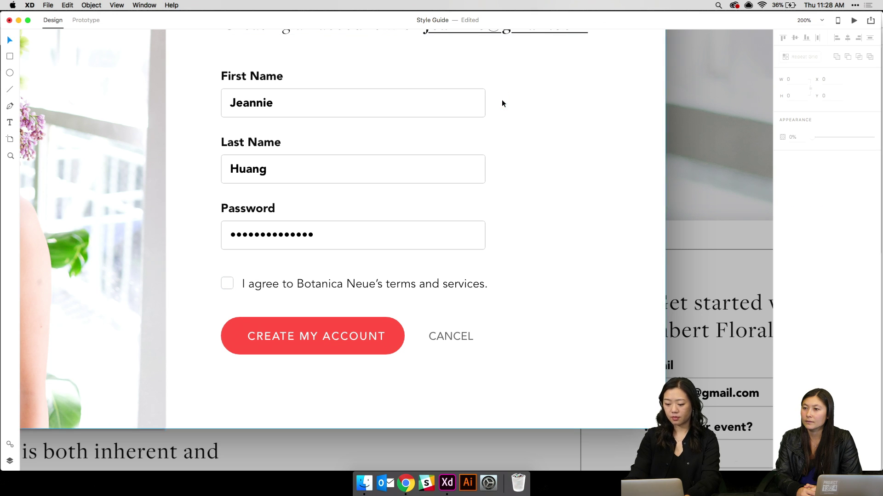
Delete the sign-up dialog and the grey overlay behind it from the Florist's Profile – 6 artboard
key("super+minus")
key("super+minus")
key("super+minus")
left_click(480, 143)
key("Delete")
left_click(479, 146)
key("Delete")
scroll(480, 145, "left", 1)
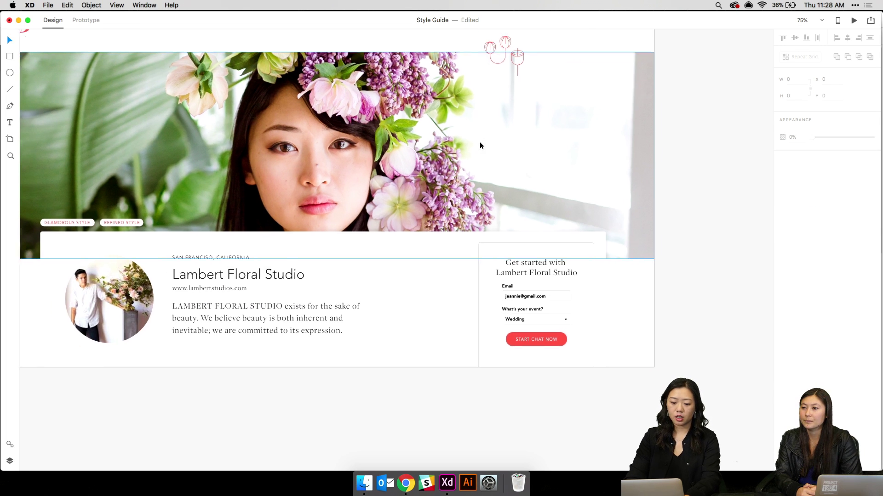
scroll(479, 142, "up", 5)
scroll(479, 142, "left", 3)
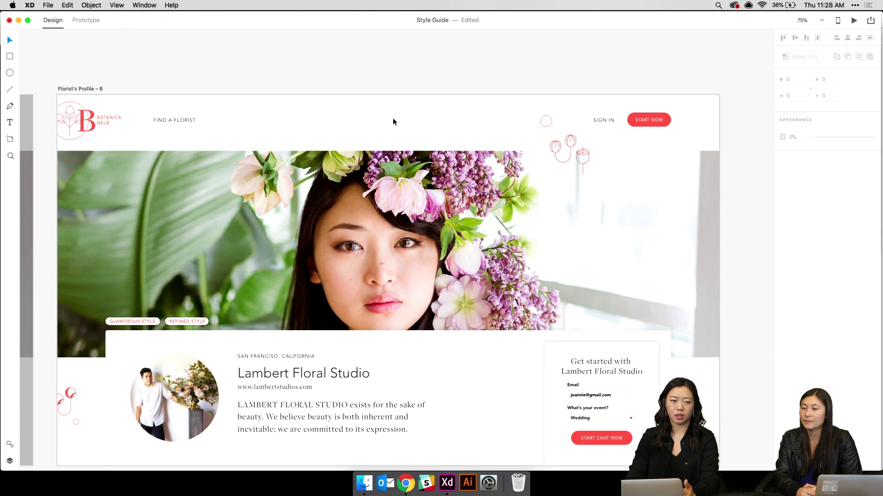
Ungroup the Lambert Floral Studio profile card on the Florist's Profile – 6 artboard
scroll(393, 121, "down", 5)
scroll(393, 122, "right", 1)
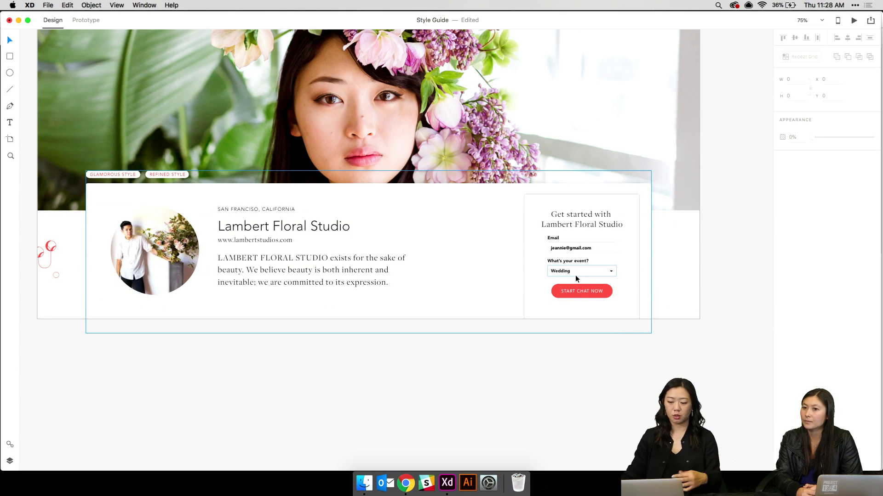
left_click(572, 297)
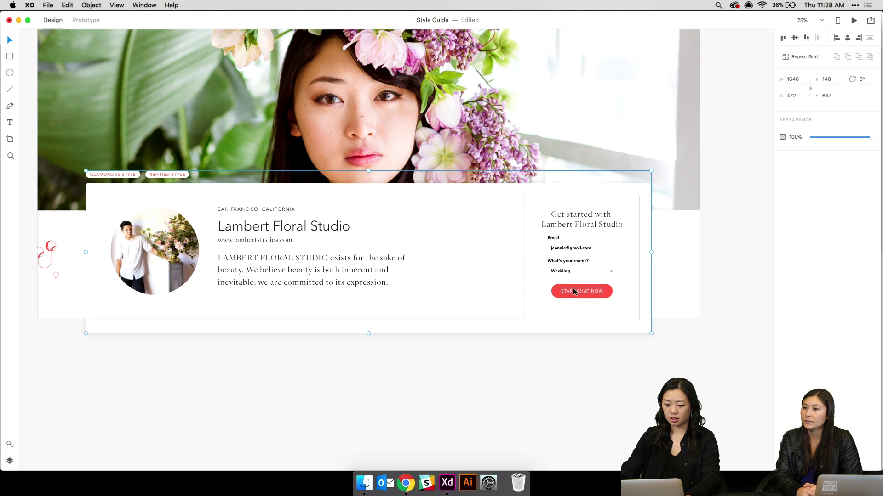
right_click(573, 289)
left_click(562, 367)
Delete the Get started form with its frame, heading, fields, button and leftover divider line from the profile card
left_click(584, 287)
left_click(581, 272, "shift")
left_click(578, 261, "shift")
left_click(578, 249, "shift")
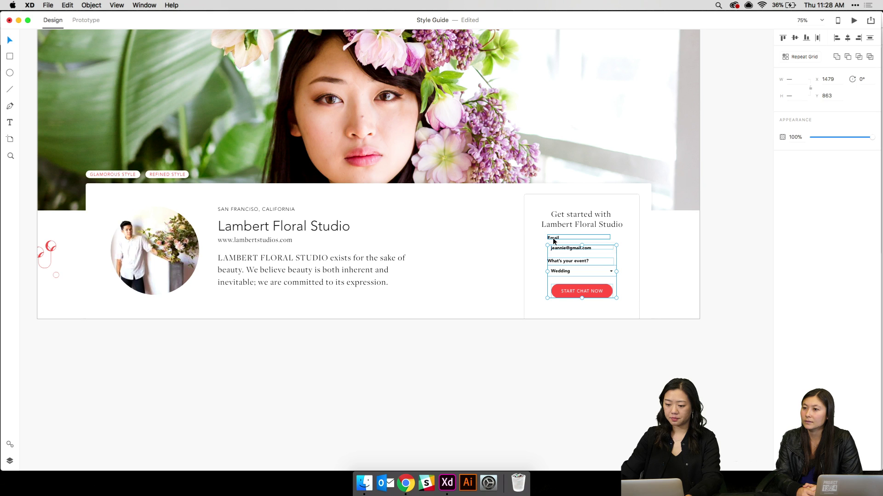
key("Delete")
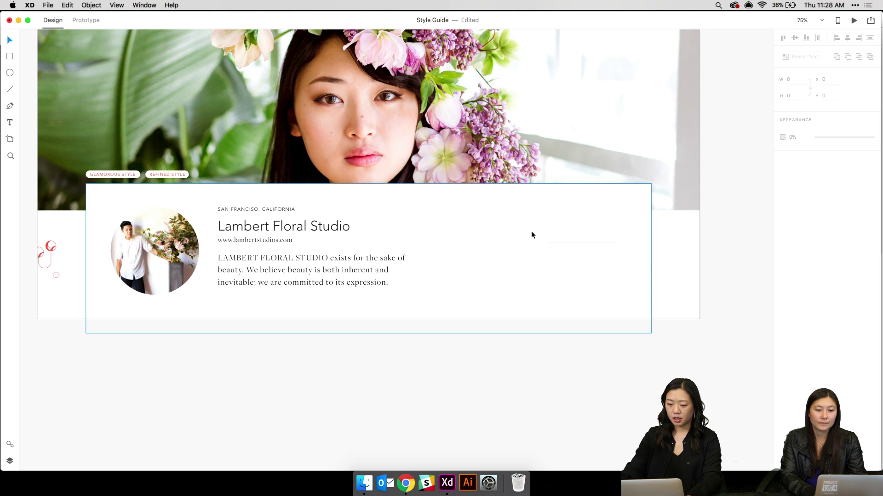
left_click(576, 254)
key("Delete")
Group the two style tags, the florist's photo, the studio texts and the white card background
left_click(112, 175)
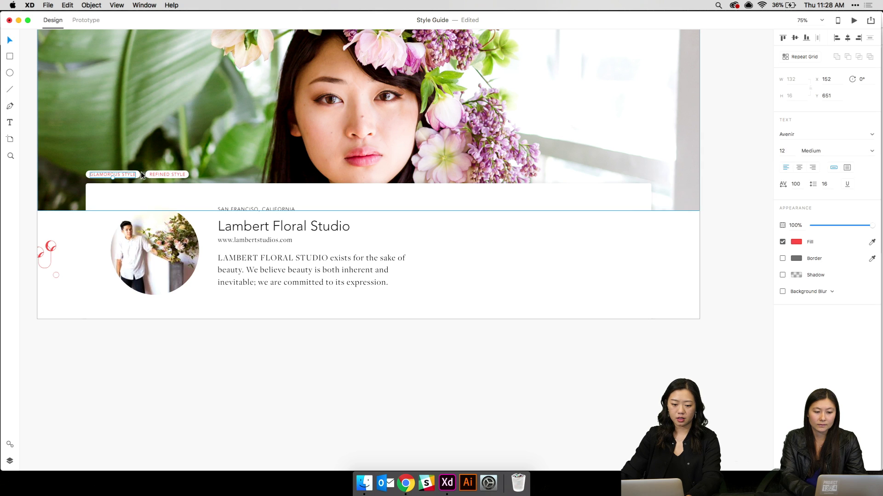
left_click(147, 175, "shift")
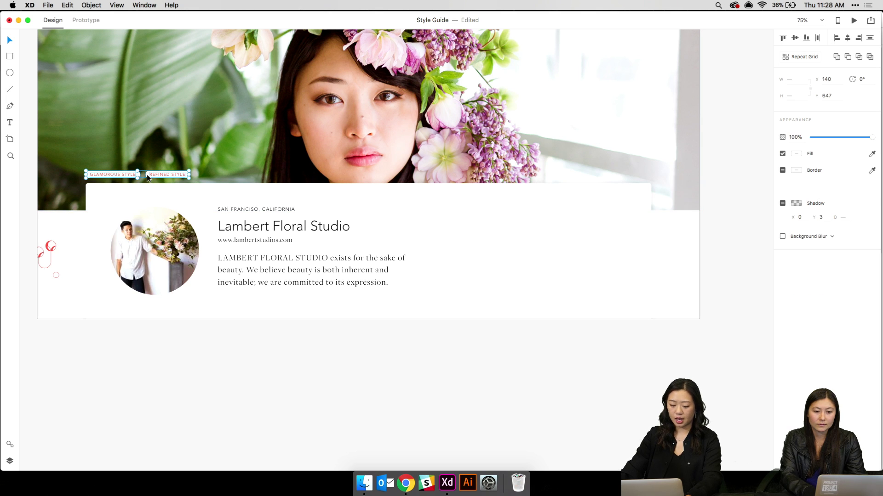
left_click(159, 189)
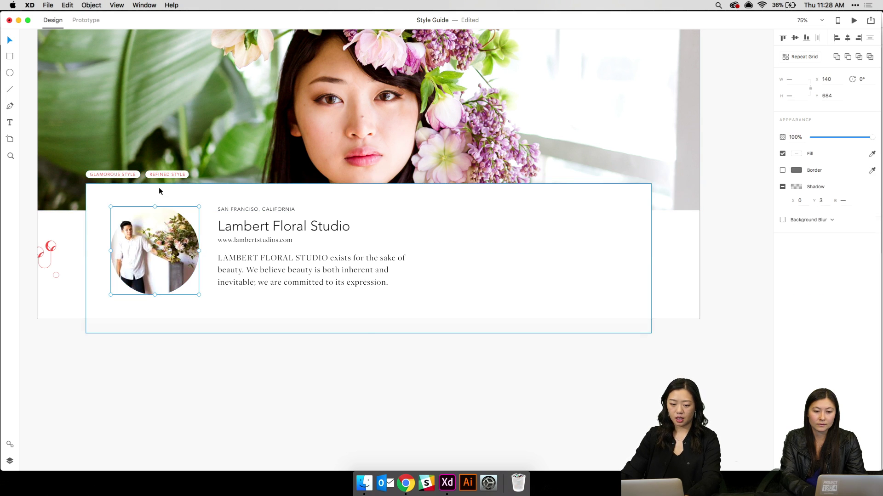
left_click(222, 208, "shift")
left_click(230, 227, "shift")
left_click(237, 240, "shift")
left_click(240, 267, "shift")
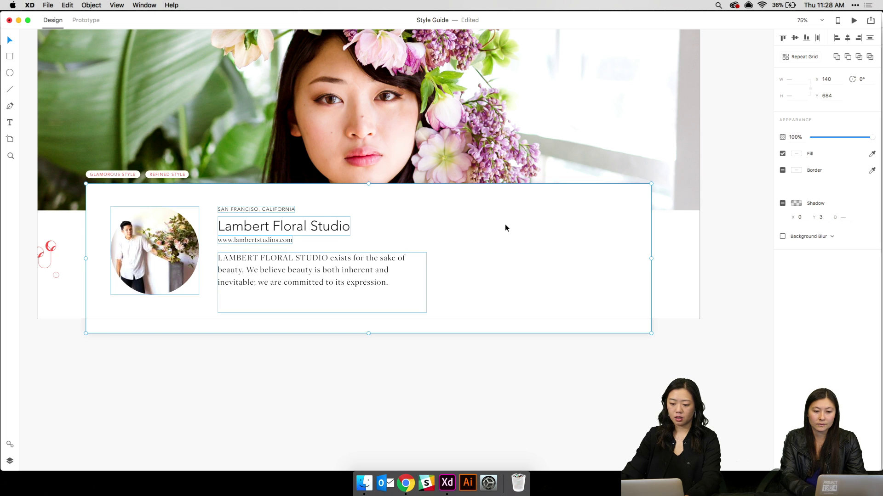
left_click(123, 175, "shift")
key("super+g")
Move the grouped profile card up over the hero image to Y 203
scroll(124, 178, "up", 2)
left_click_drag(153, 216, 161, 59)
scroll(249, 178, "up", 1)
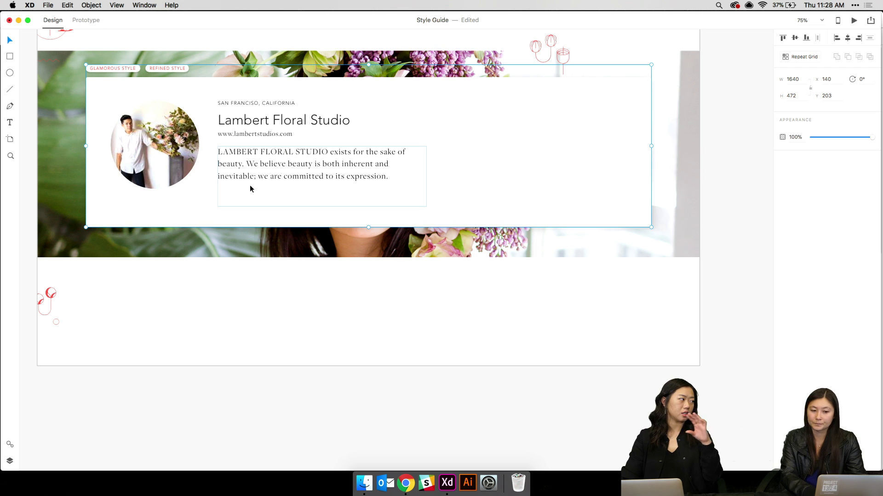
Shorten the hero image from its bottom edge so it ends partway down behind the profile card
left_click(518, 256)
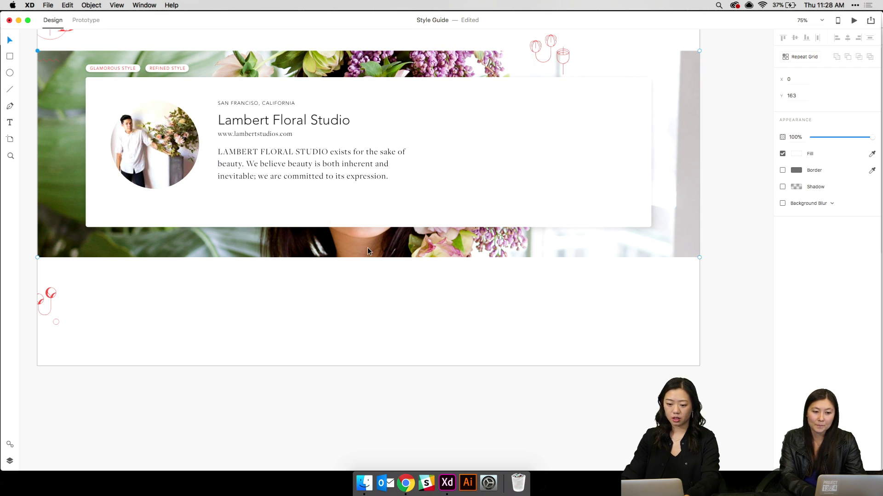
scroll(367, 271, "left", 3)
scroll(368, 272, "up", 2)
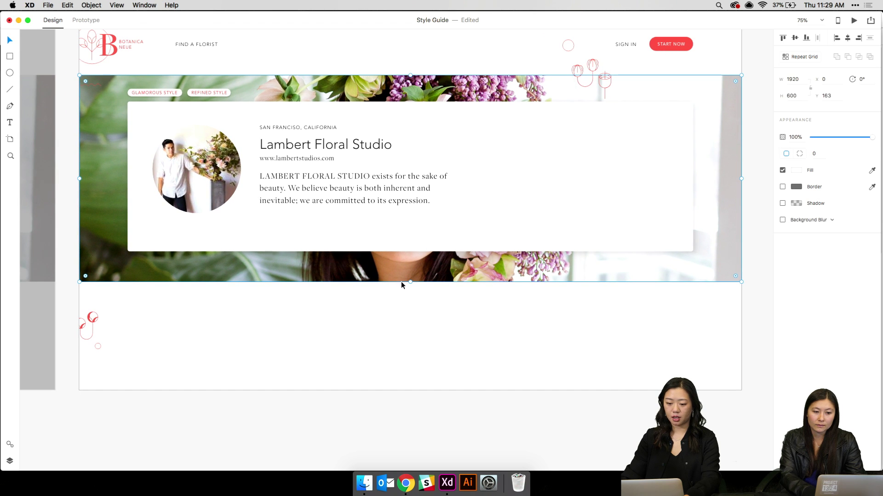
left_click_drag(409, 281, 416, 170)
left_click(255, 239)
scroll(255, 240, "up", 2)
scroll(254, 240, "left", 2)
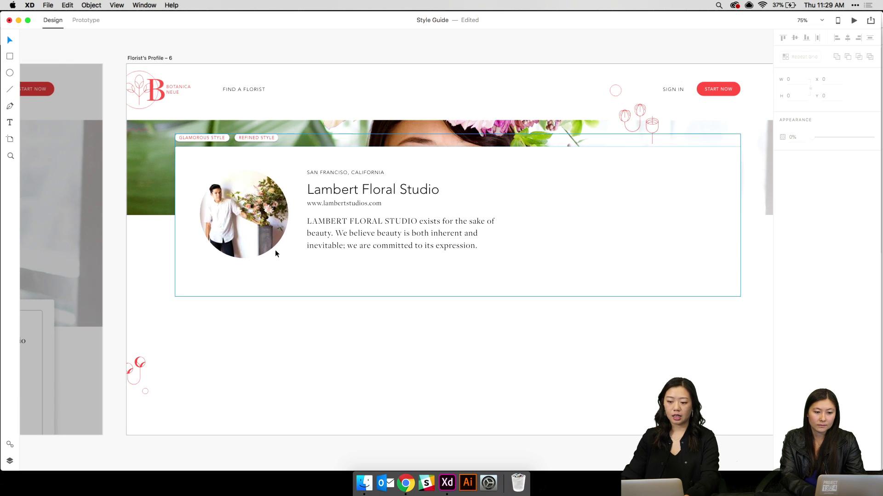
Unlock the SIGN IN text in the header
left_click_drag(622, 44, 494, 65)
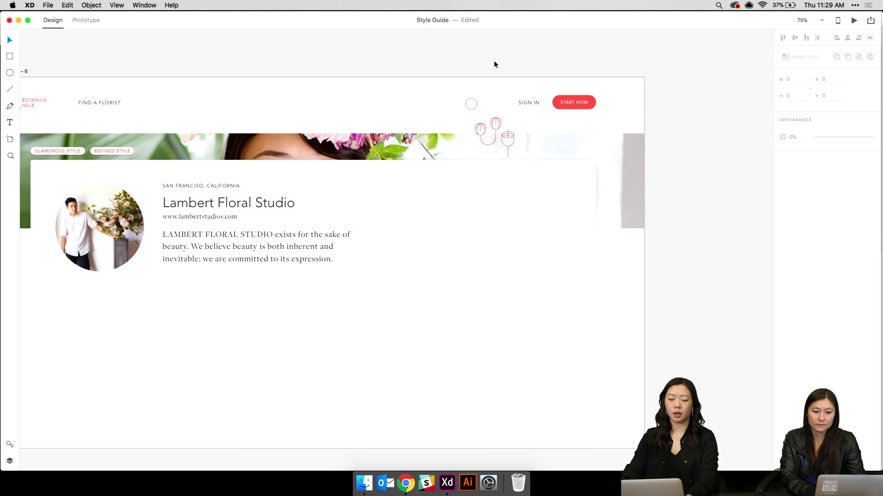
left_click(533, 106)
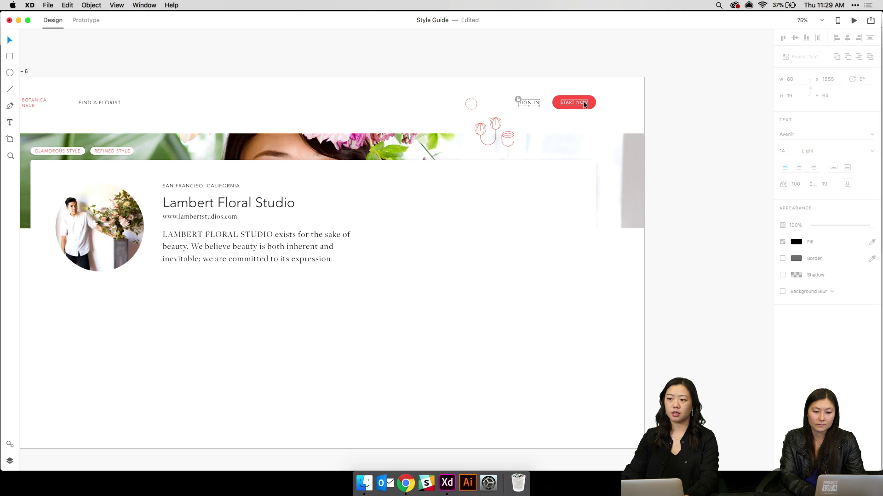
right_click(527, 103)
left_click(547, 121)
Unlock the START NOW label and its red button shape in the header and delete them
right_click(573, 102)
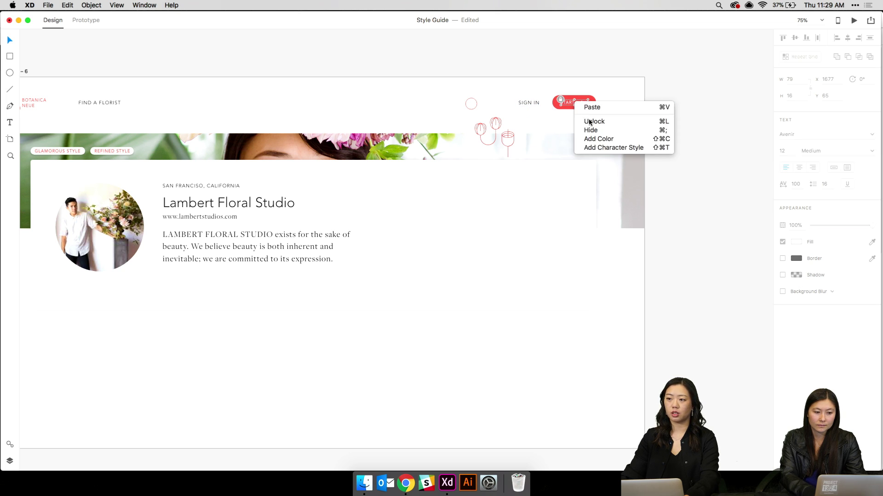
left_click(592, 123)
left_click(575, 93)
right_click(576, 93)
left_click(589, 113)
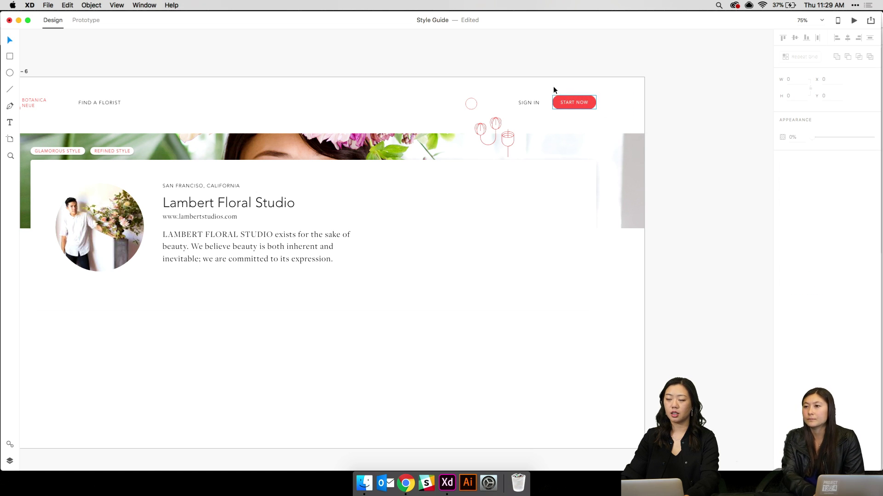
left_click(575, 104)
key("Delete")
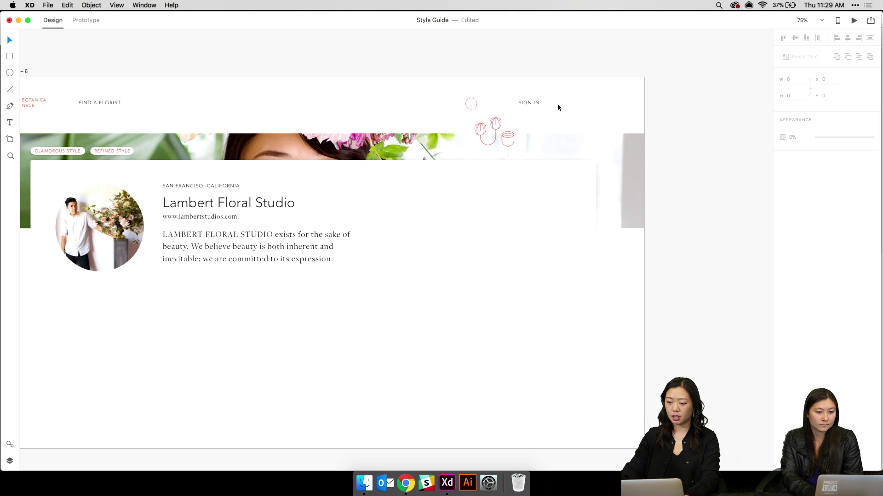
Show the layout grid and align the SIGN IN text with the last column's right edge at X 1720
key("super+shift+apostrophe")
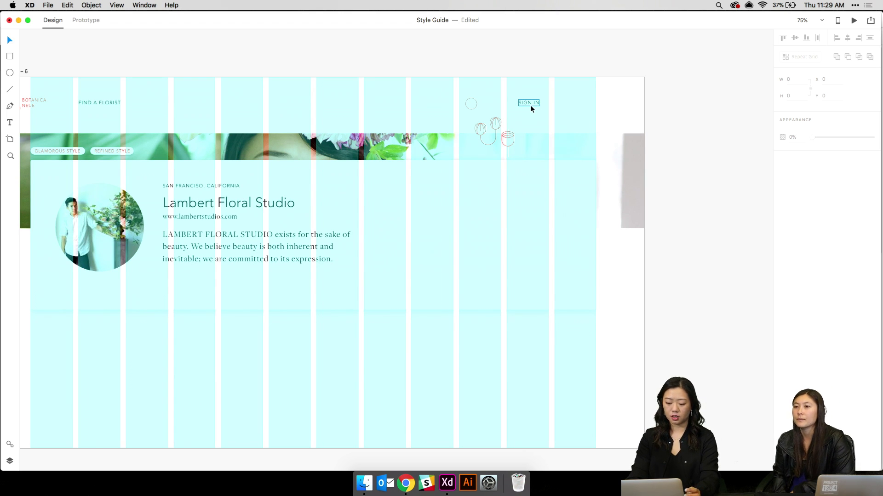
left_click_drag(525, 102, 579, 97)
left_click(610, 102)
left_click(581, 102)
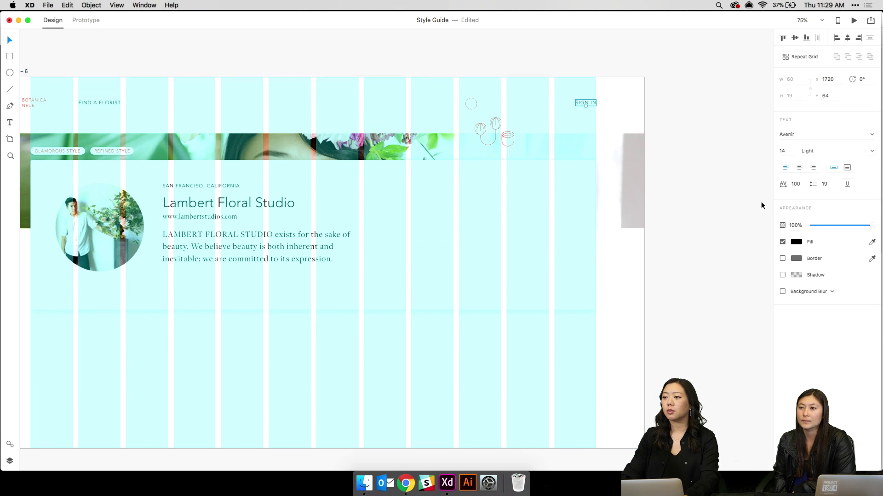
Replace the SIGN IN text with the customer's first name, right-aligned, and shift it to X 1700
double_click(588, 102)
type("H")
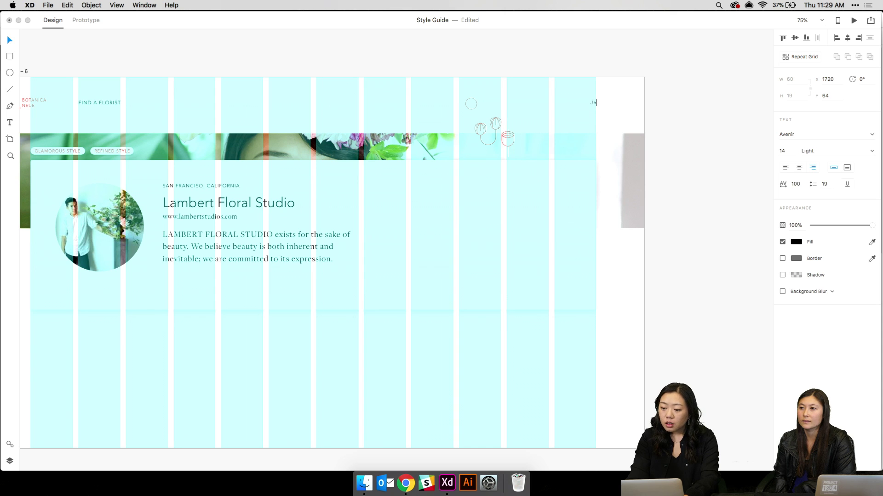
left_click(603, 105)
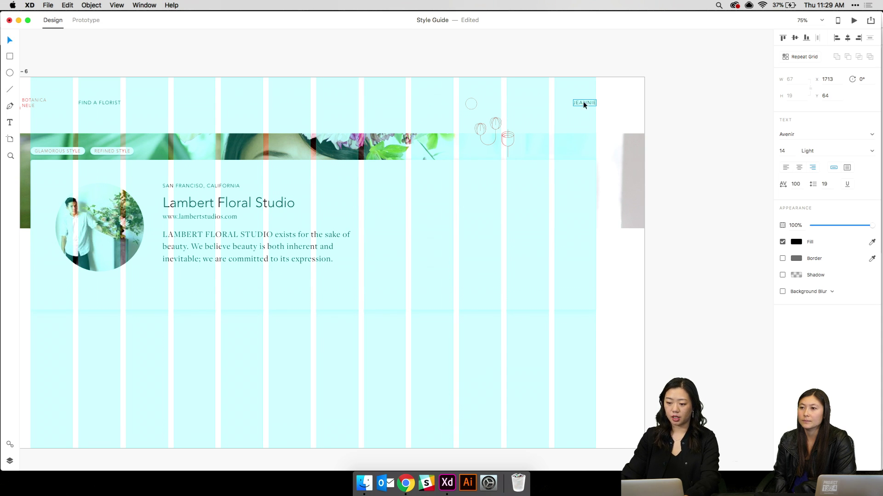
key("Left")
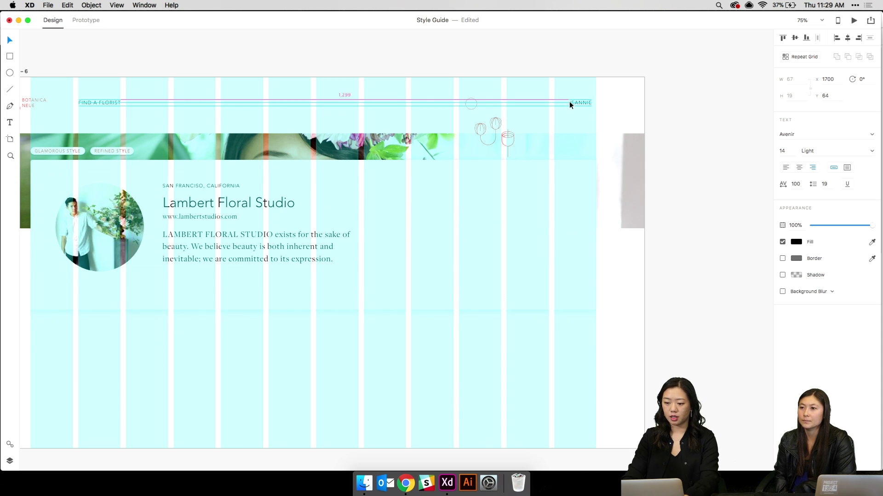
Copy the black dropdown arrow from the Icons section of the Buttons and Text and More artboard
key("super+shift+apostrophe")
key("super+minus")
key("super+minus")
key("super+minus")
scroll(569, 105, "up", 10)
key("super+equal")
key("super+equal")
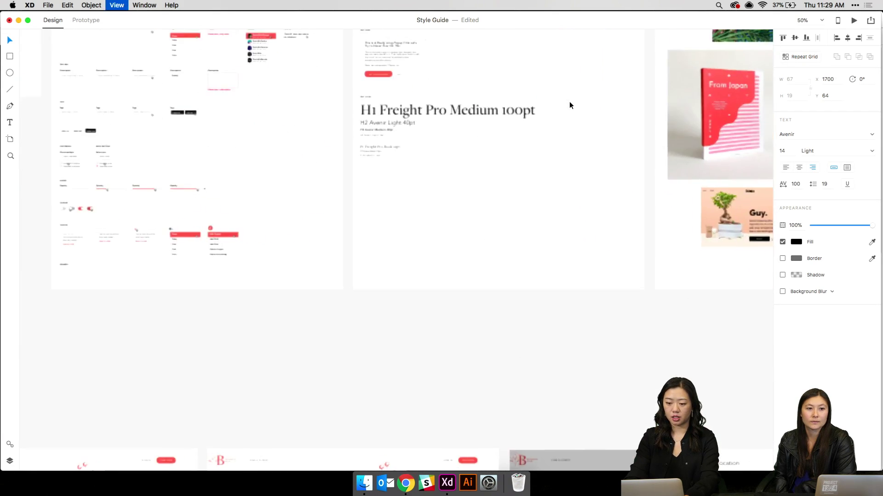
key("super+equal")
scroll(569, 101, "up", 5)
scroll(569, 101, "right", 1)
left_click(544, 133)
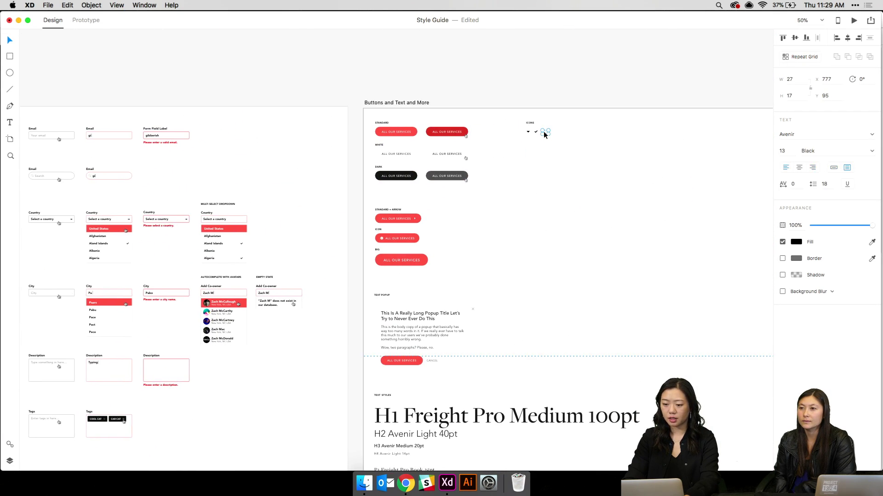
double_click(529, 131)
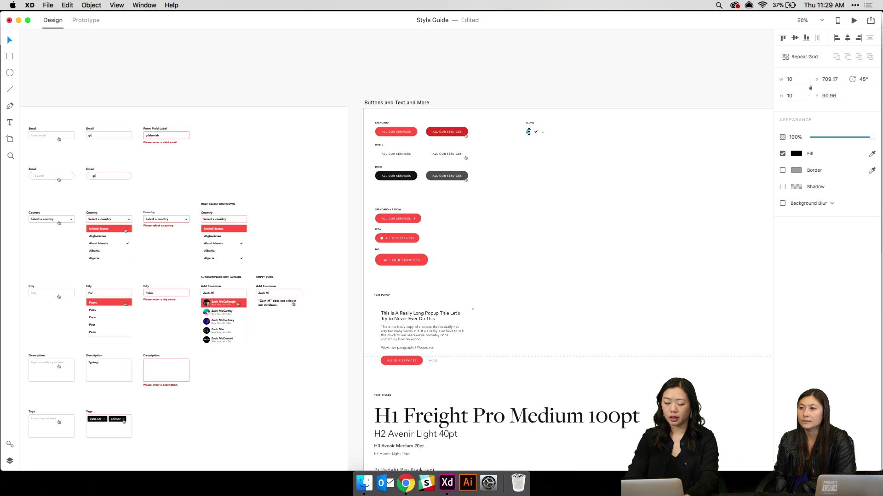
Paste the dropdown arrow on the Florist's Profile – 6 artboard and place it right after the header name at X 1765.86, Y 62.96
scroll(529, 132, "up", 10)
scroll(528, 132, "down", 15)
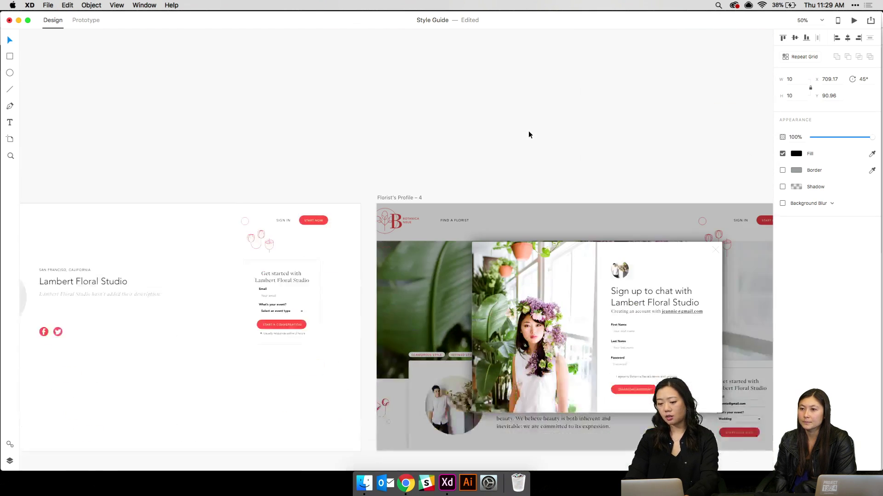
scroll(529, 133, "down", 10)
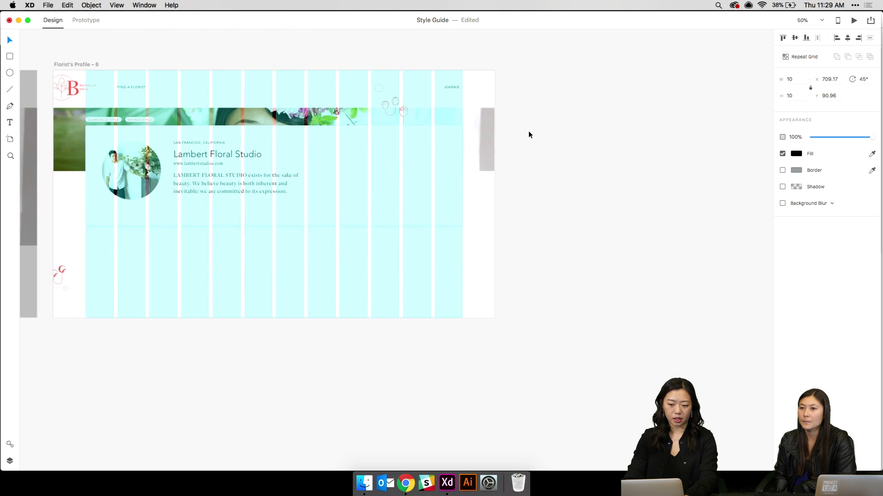
key("super+plus")
scroll(528, 132, "up", 10)
scroll(528, 132, "down", 5)
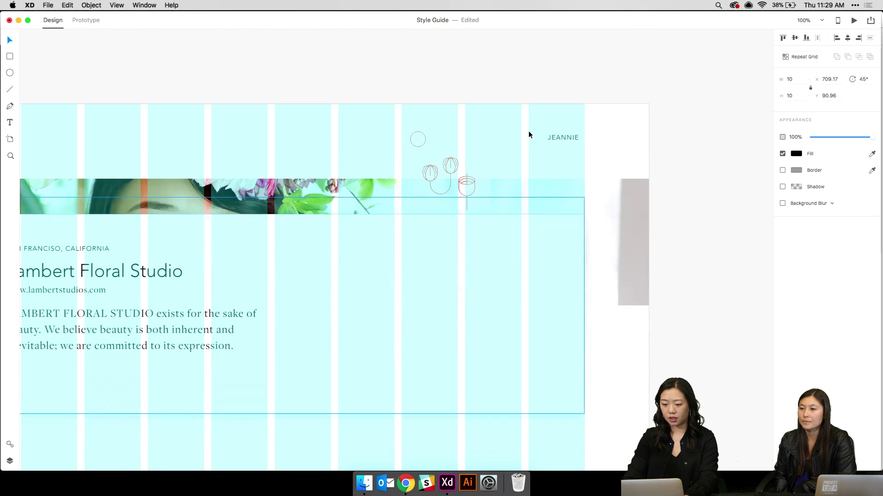
left_click(92, 137)
left_click_drag(95, 132, 580, 122)
left_click(575, 125)
left_click(578, 131)
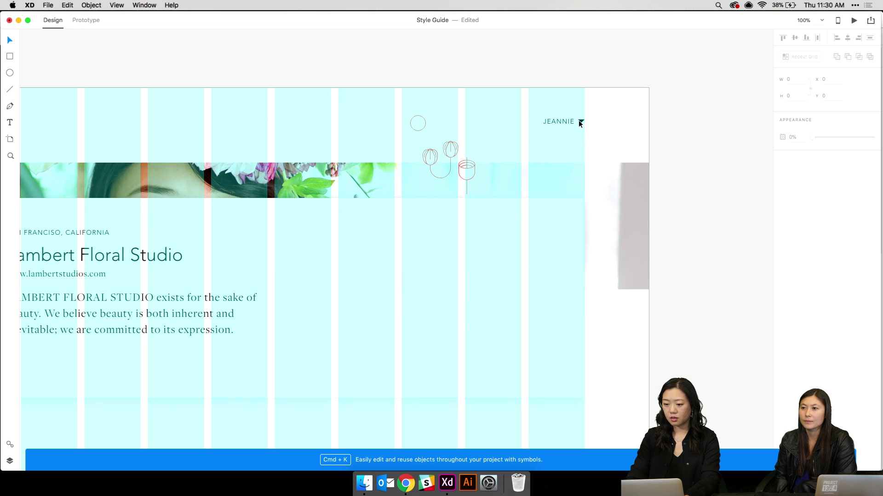
left_click(580, 121)
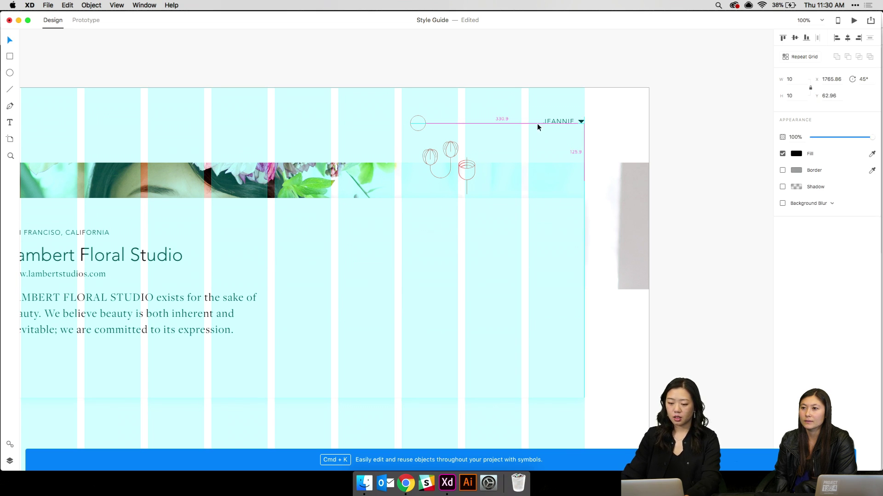
key("Escape")
Unlock the FIND A FLORIST header text and duplicate it beside the original at X 464
scroll(313, 126, "left", 10)
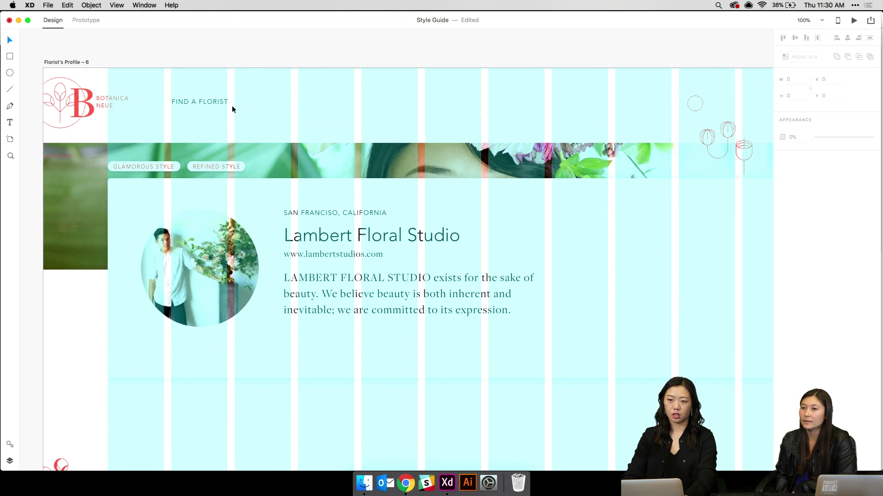
key("super+v")
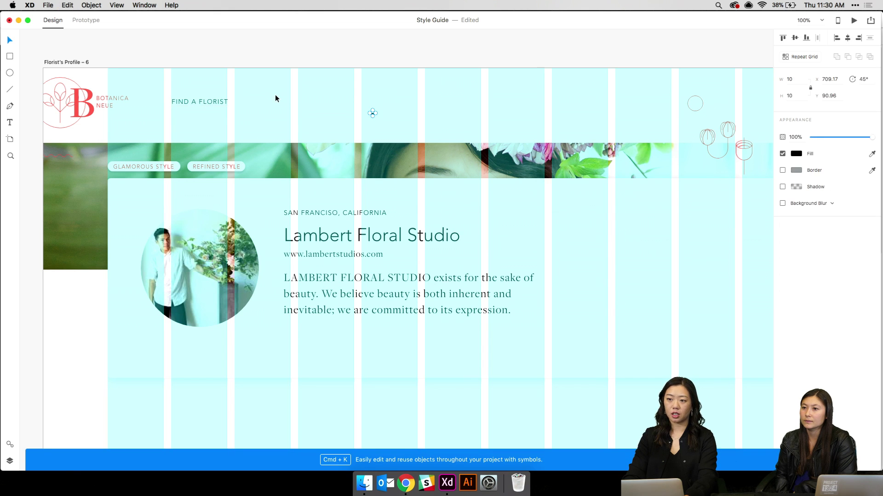
key("super+z")
right_click(189, 95)
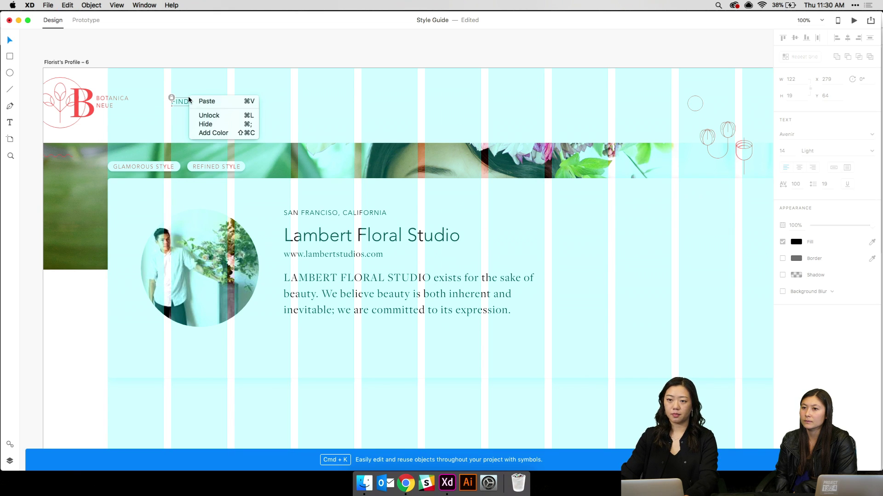
left_click(204, 113)
left_click(190, 102)
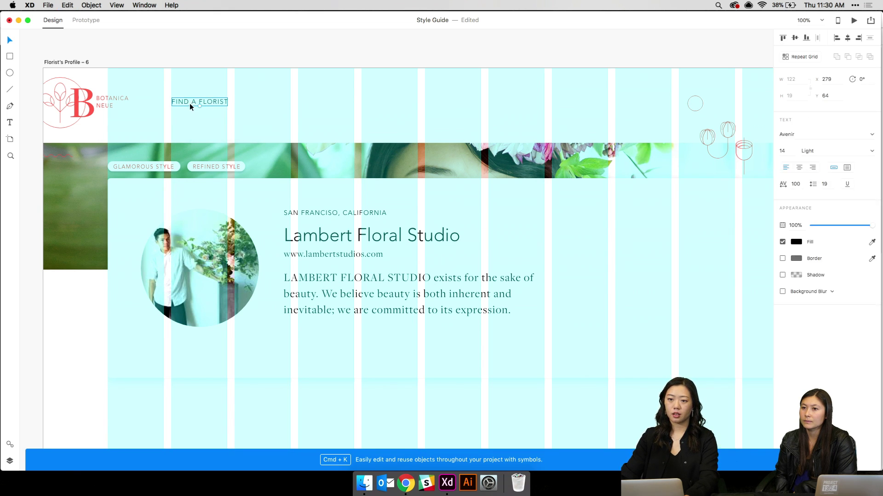
left_click_drag(189, 102, 273, 103)
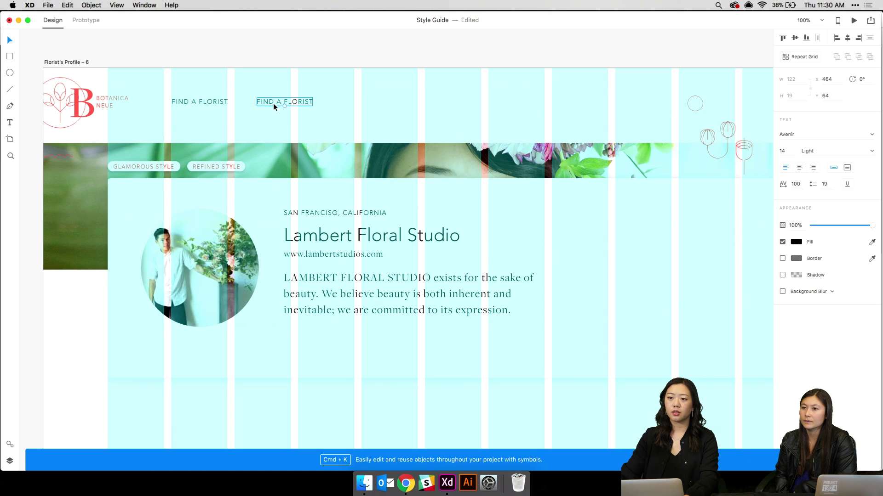
Replace the duplicated FIND A FLORIST header text with SEE YOUR CHATS, place it at X 460, and hide the layout grid
double_click(274, 104)
type("SEE AL")
key("BackSpace")
key("BackSpace")
type("YOUR CHATS")
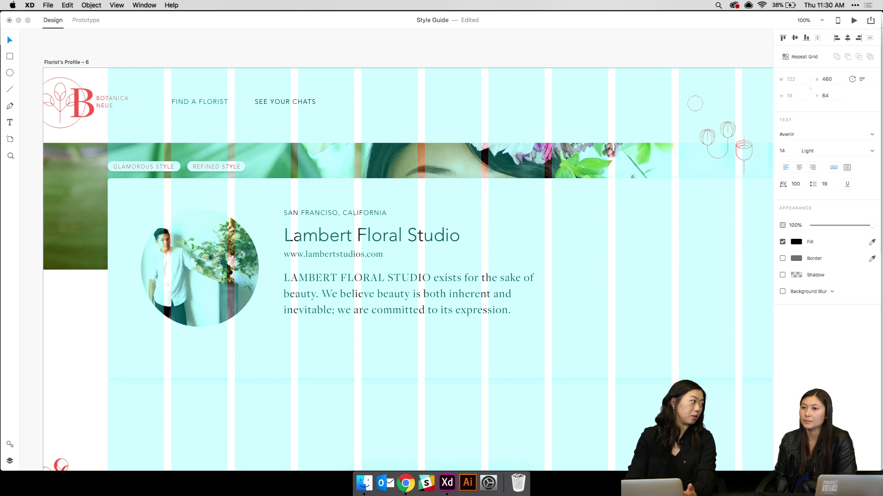
left_click(371, 46)
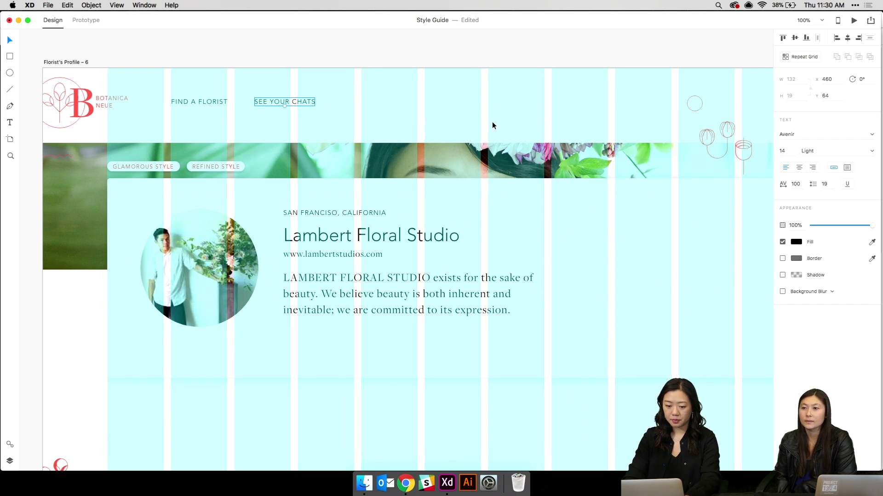
scroll(493, 122, "right", 2)
key("shift+super+apostrophe")
key("super+minus")
scroll(491, 125, "right", 1)
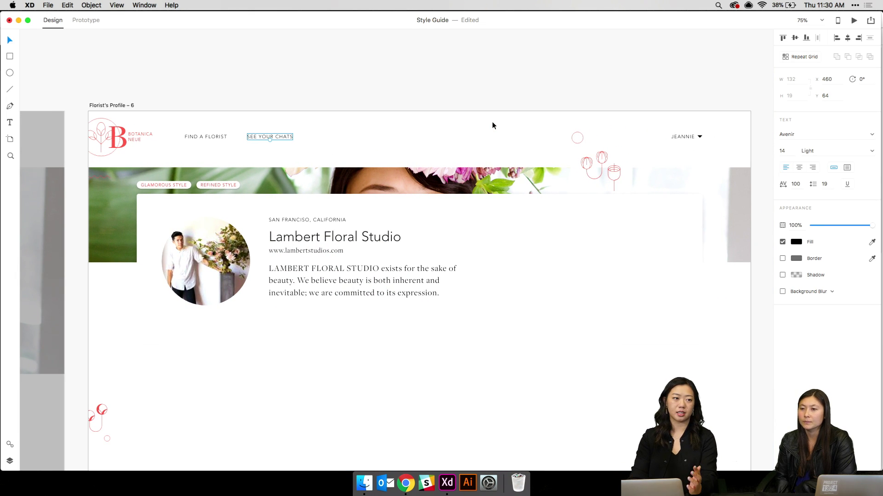
Ungroup the florist's profile card on the Florist's Profile – 6 artboard
scroll(492, 121, "up", 10)
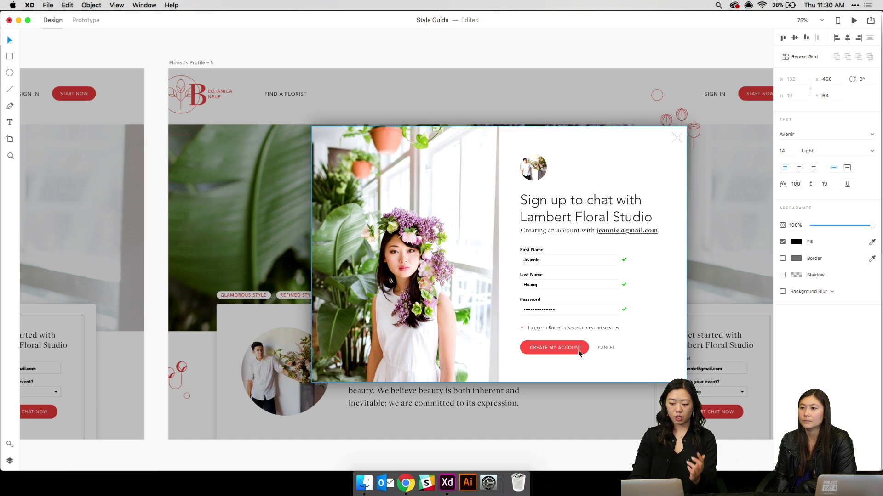
scroll(577, 350, "right", 10)
scroll(578, 350, "right", 5)
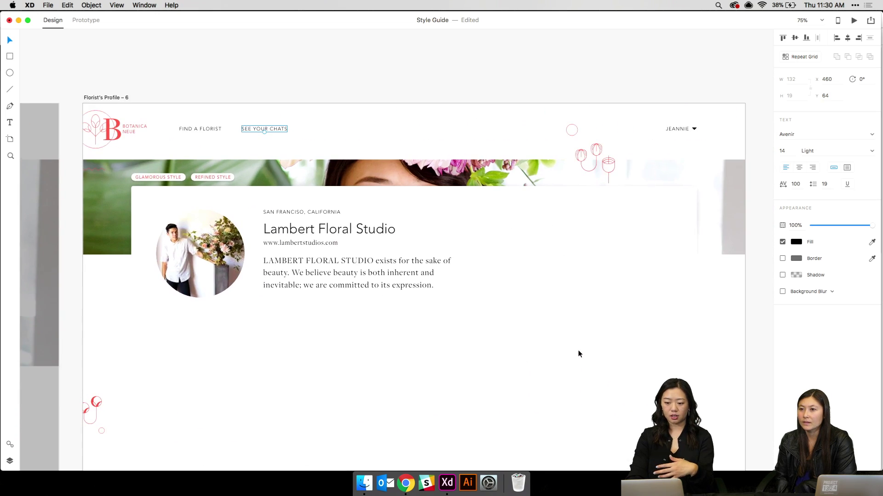
scroll(393, 276, "down", 4)
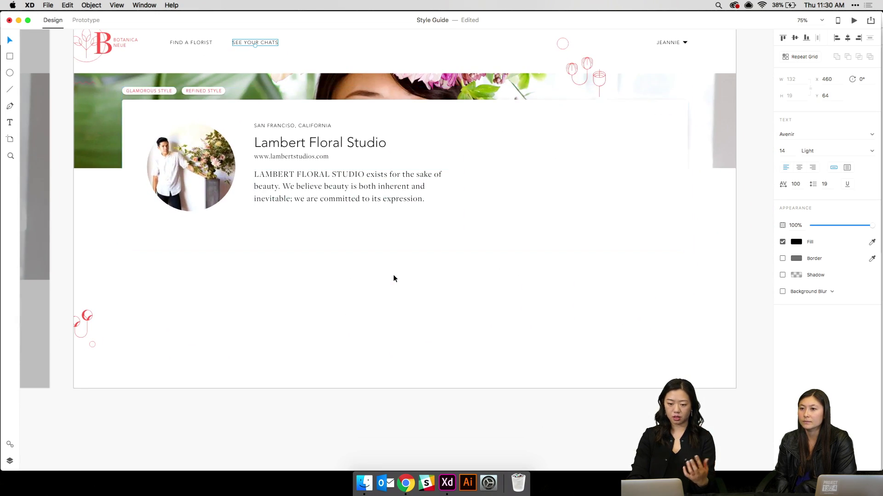
left_click(491, 209)
right_click(490, 208)
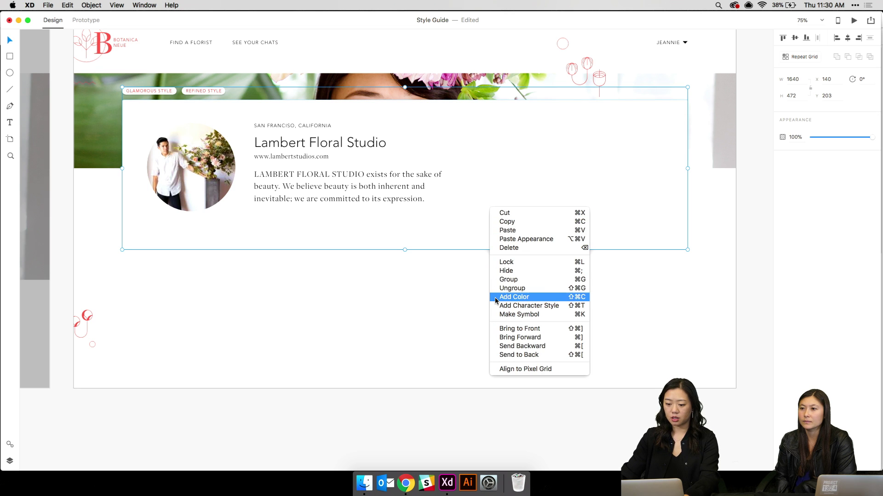
left_click(511, 288)
left_click(401, 283)
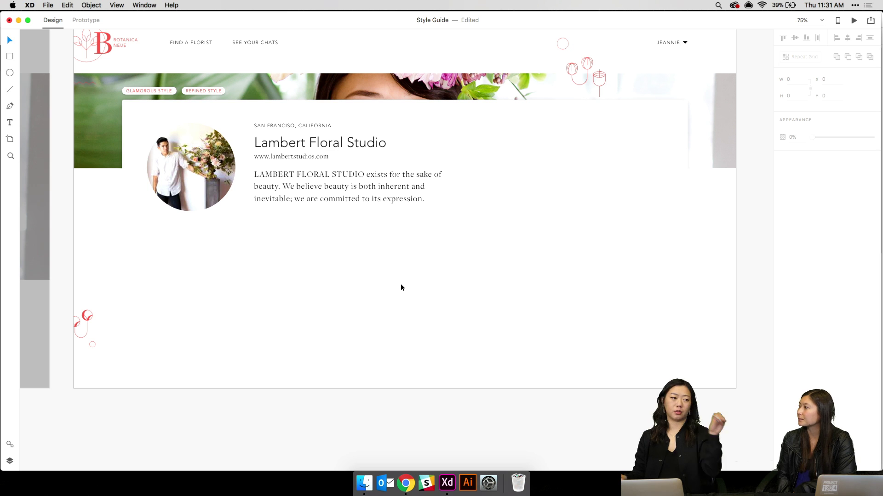
Delete the GLAMOROUS STYLE and REFINED STYLE tags above the profile card
left_click(389, 195)
left_click(307, 157)
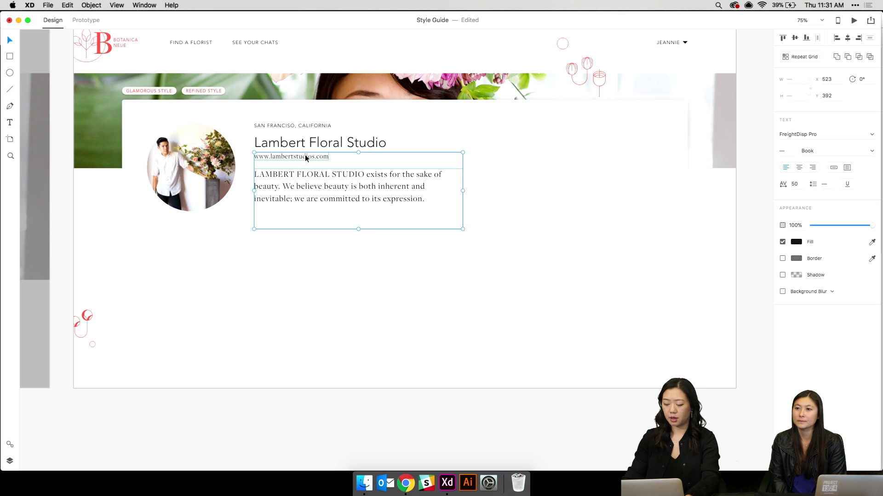
left_click(196, 92)
key("Delete")
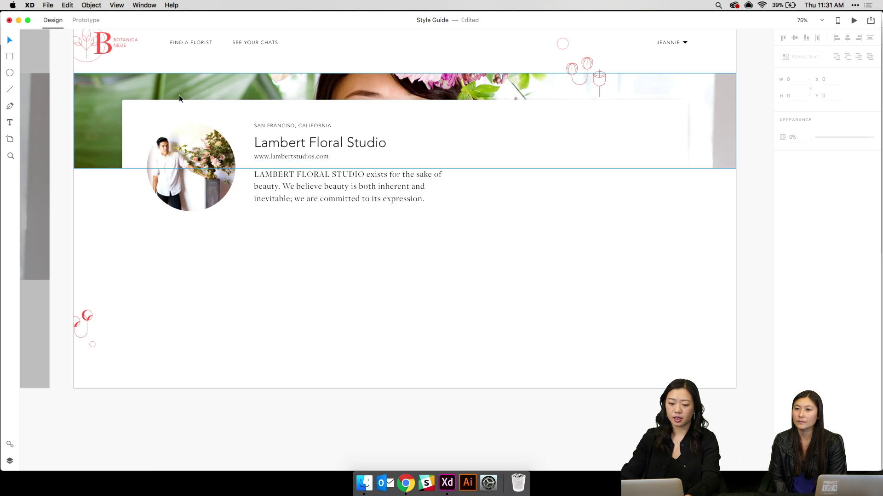
Show the layout grid and resize the white card to 1088 wide and about 773 high, starting at X 416
left_click(534, 150)
key("super+shift+apostrophe")
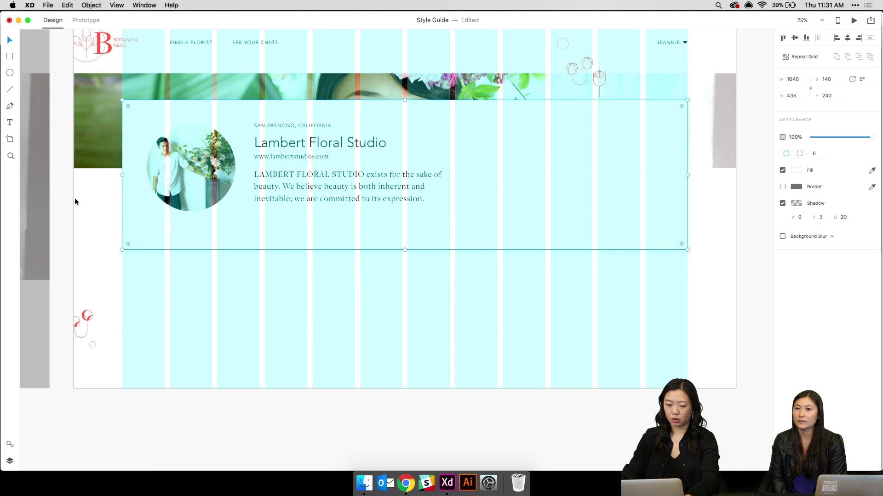
left_click_drag(123, 174, 219, 165)
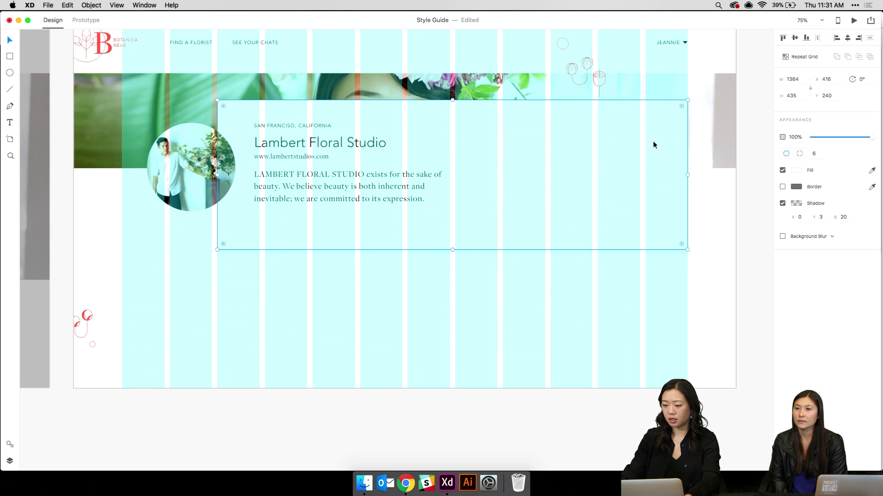
left_click_drag(687, 175, 592, 179)
left_click(440, 219)
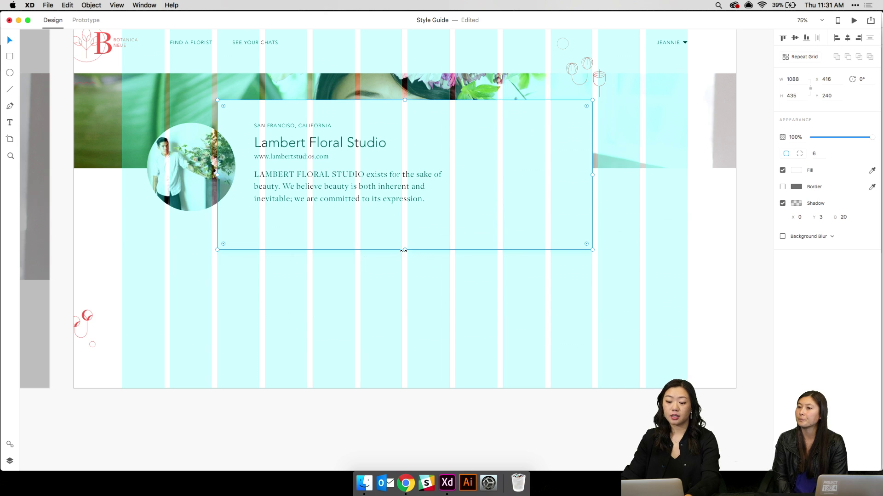
left_click_drag(405, 250, 403, 364)
left_click(603, 279)
left_click(406, 342)
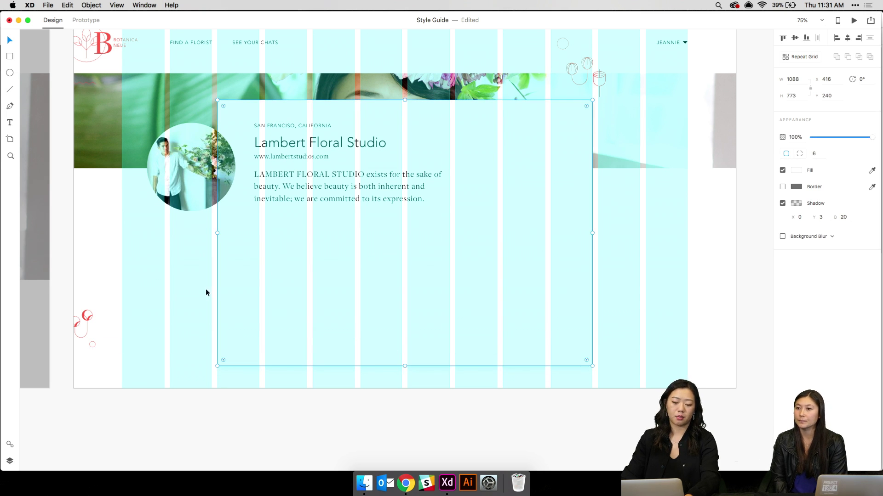
Select the location, studio name, website and description texts together and move them across the card to X 830
left_click(151, 270)
left_click(196, 171)
left_click(271, 126)
left_click(272, 143, "shift")
left_click(273, 158, "shift")
left_click(283, 183, "shift")
left_click_drag(283, 183, 380, 208)
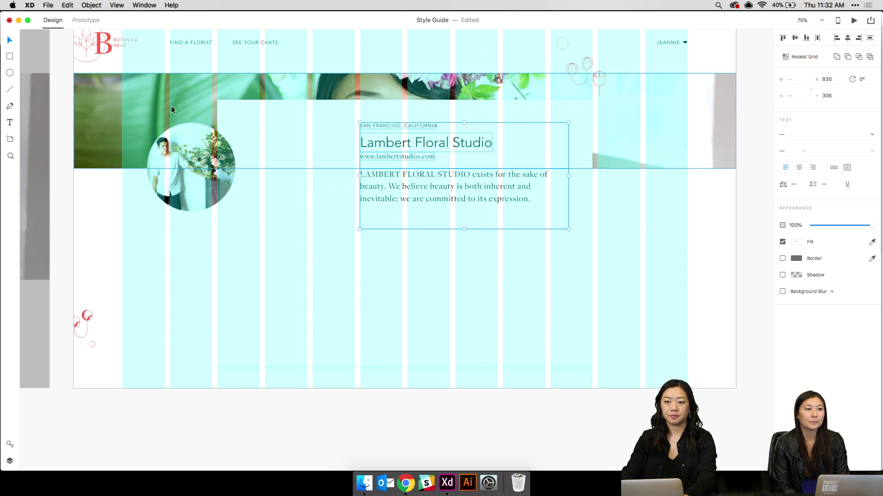
Move the round florist portrait inside the card's upper-left corner, at about X 460, Y 276
left_click(198, 147)
left_click_drag(199, 147, 272, 129)
key("shift+Down")
key("shift+Down")
key("shift+Down")
key("shift+Down")
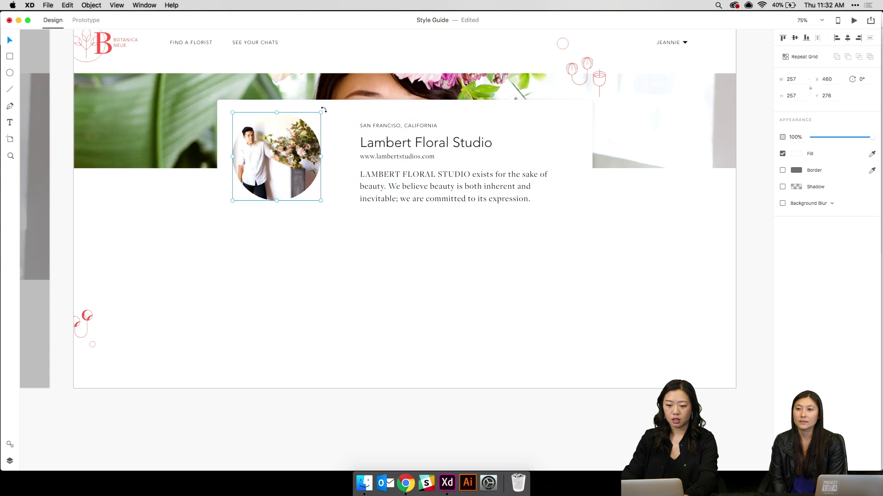
Scale the portrait down to about 136 px and reposition it at about X 454, Y 274
left_click_drag(321, 113, 291, 142)
left_click_drag(280, 176, 270, 148)
key("shift+Right")
key("Down")
key("Down")
key("Down")
key("Down")
key("Down")
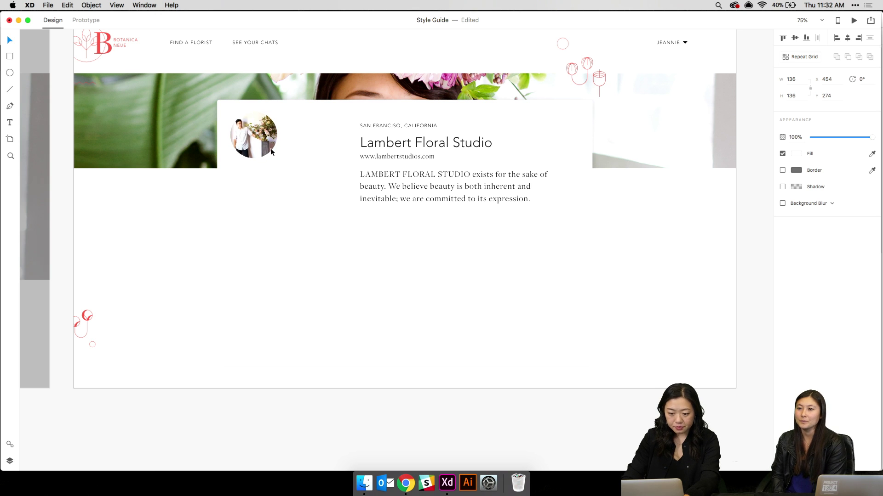
Set the portrait's size to 130 by 130 and nudge it to X 464, Y 280
left_click(792, 79)
type("130")
key("Return")
left_click(269, 135)
double_click(269, 135)
key("Down")
key("Down")
key("Down")
key("Down")
key("Down")
key("Down")
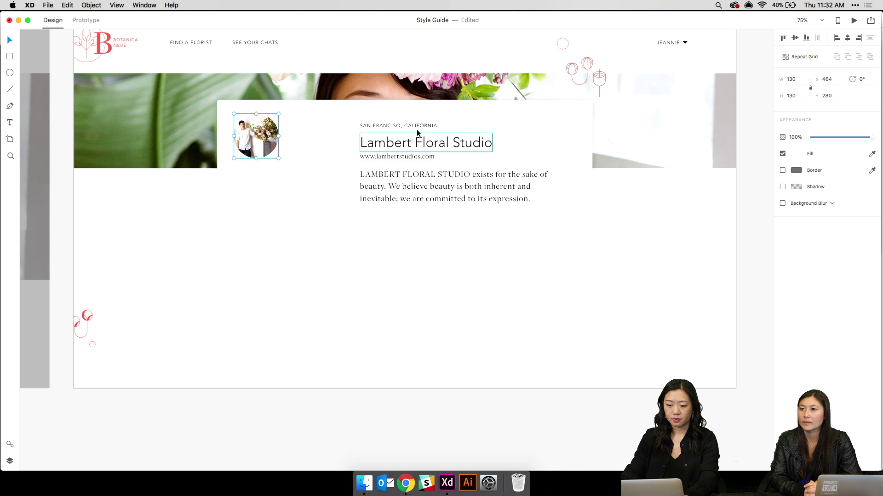
Move the location line and studio name beside the portrait at X 626, and delete the website and description texts
left_click(415, 145)
left_click_drag(414, 145, 348, 134)
left_click(414, 157)
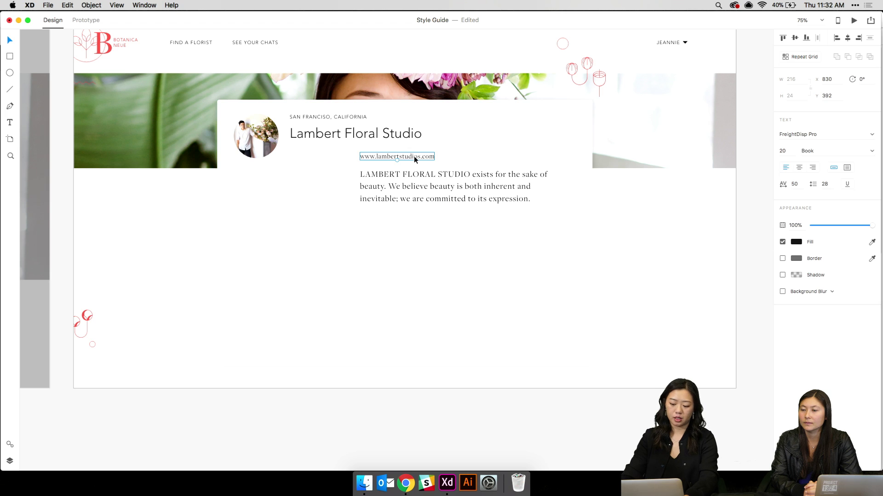
key("Delete")
left_click(450, 188)
key("Delete")
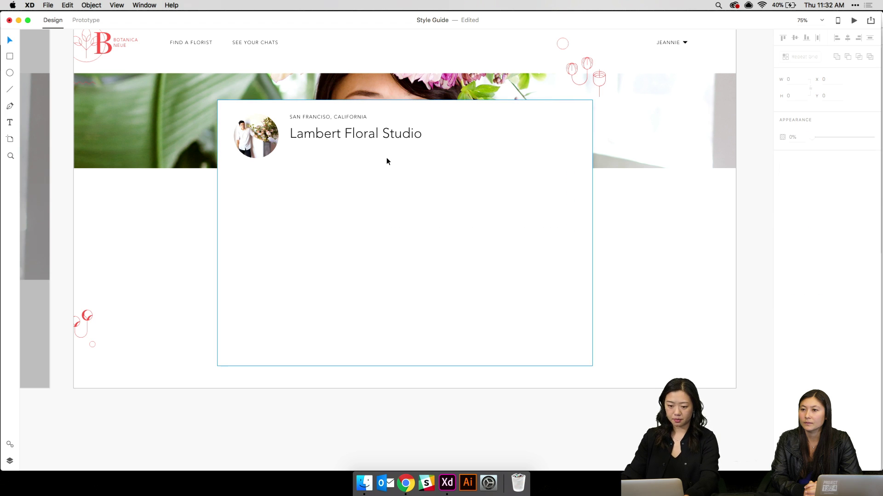
Replace the location line with CHATTING WITH and move the studio name up beneath it to Y 301
scroll(410, 178, "left", 3)
scroll(410, 178, "up", 2)
left_click(369, 174)
left_click(381, 157)
double_click(380, 154)
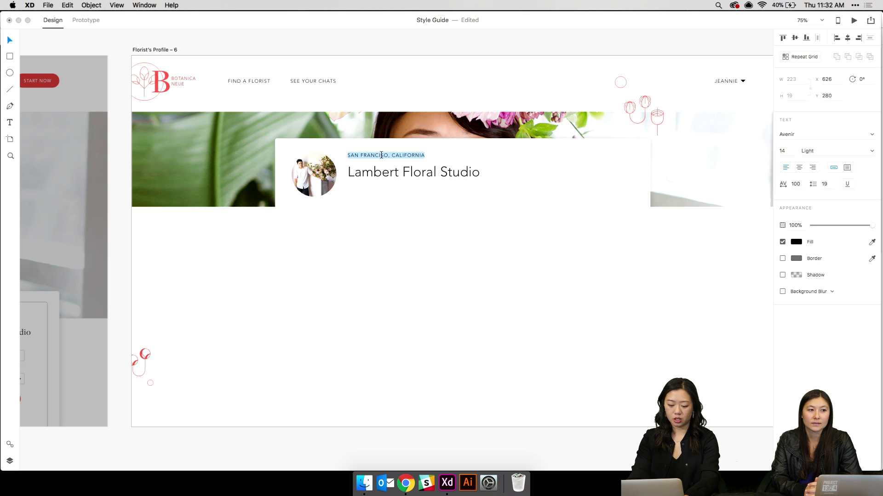
type("CHATTING WITH")
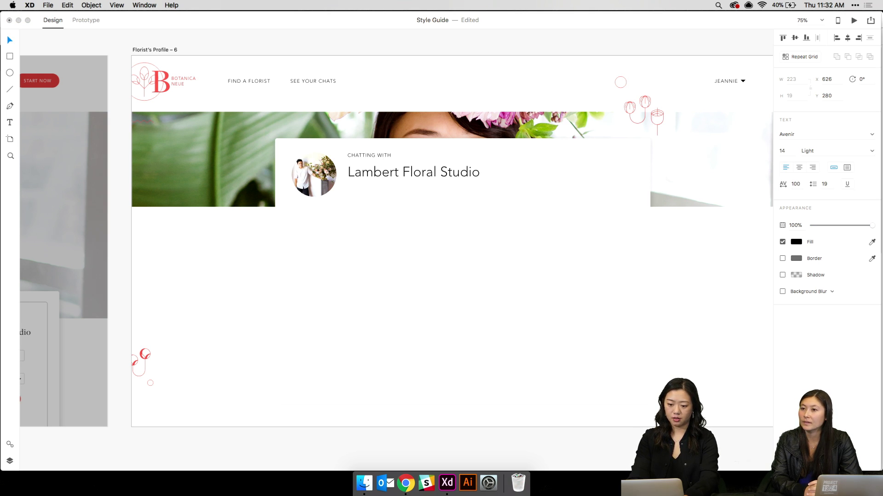
key("Escape")
left_click_drag(373, 174, 373, 173)
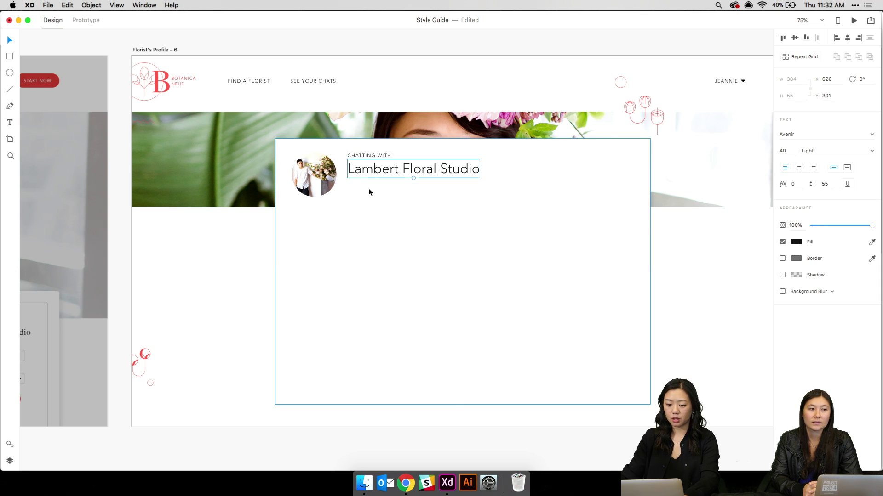
Copy the Online now status from the chat form on the earlier profile artboard with the email error
left_click(345, 179)
scroll(345, 179, "left", 1)
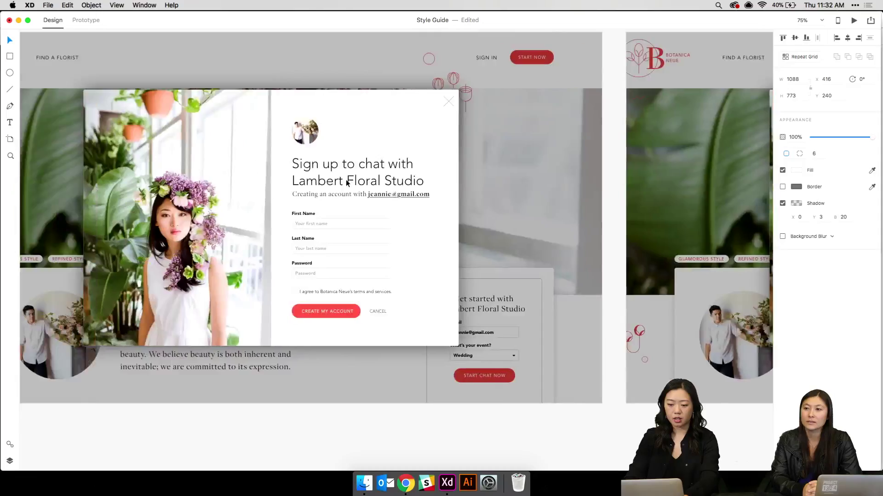
scroll(345, 179, "right", 15)
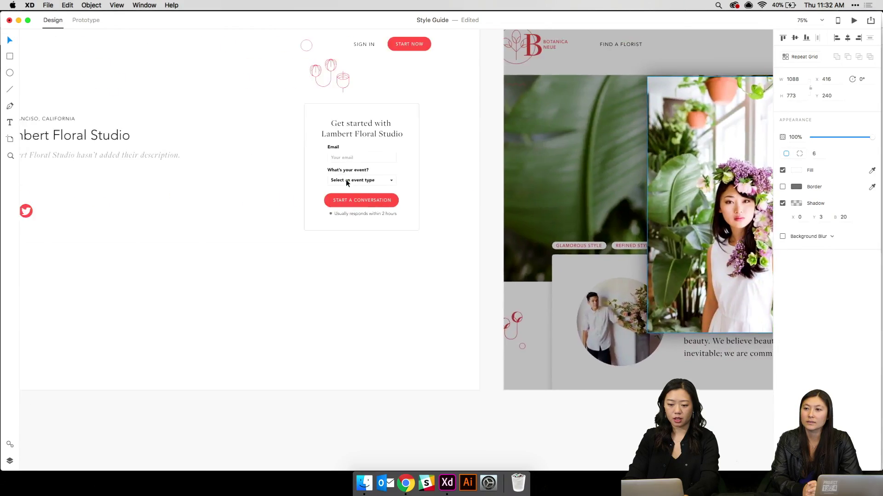
scroll(346, 180, "down", 3)
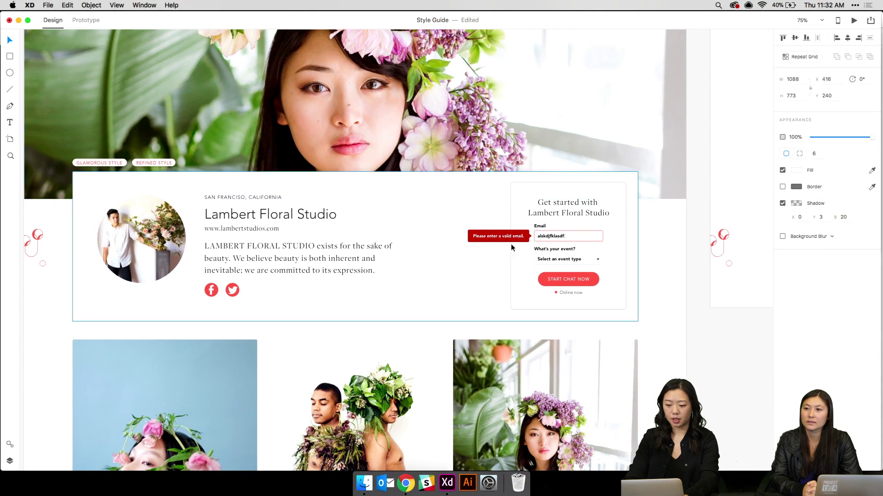
left_click(564, 292)
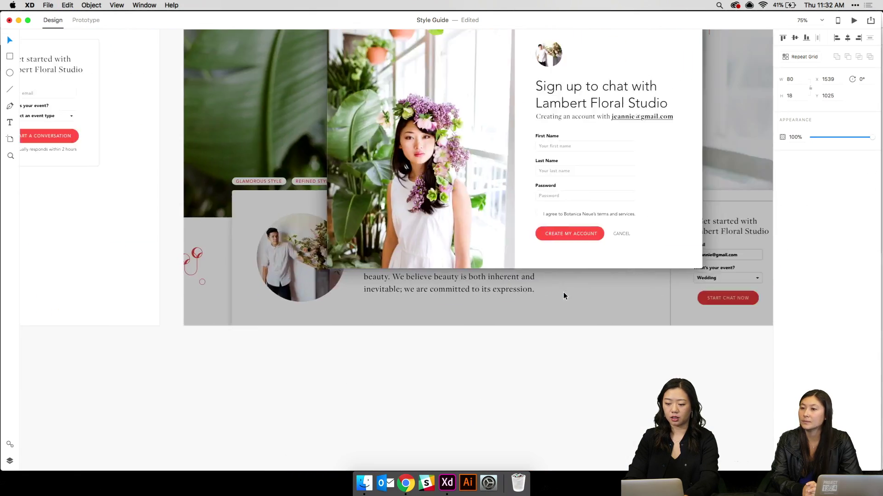
Paste the Online now status on the Florist's Profile – 6 artboard and place it under the studio name at X 626, Y 358
scroll(564, 291, "left", 15)
scroll(563, 291, "down", 5)
scroll(564, 291, "left", 10)
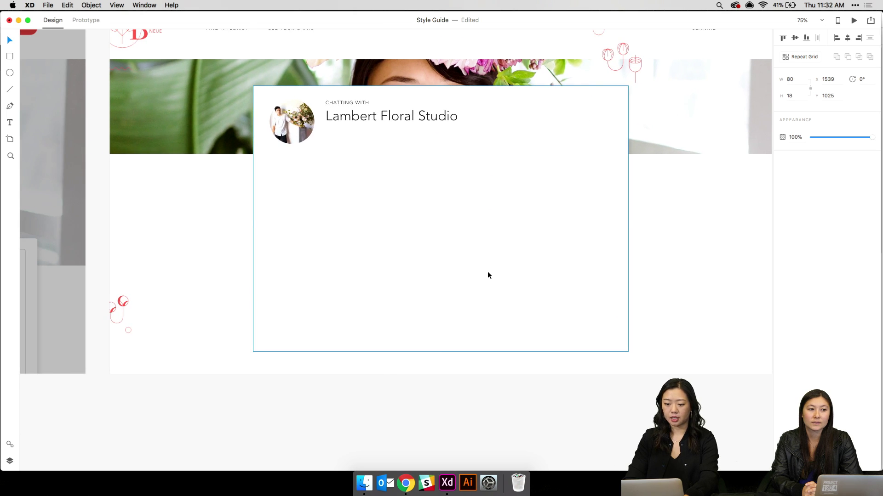
left_click(487, 271)
key("cmd+v")
left_click_drag(663, 358, 347, 129)
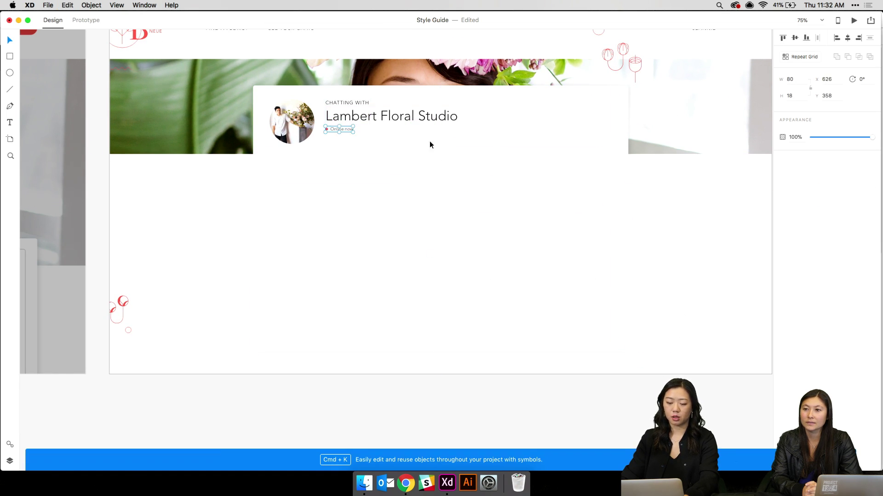
left_click(347, 103, "shift")
key("shift+Down")
key("super+z")
Shrink the portrait slightly and shift it closer to the card's upper-left corner
left_click(291, 115)
key("super+1")
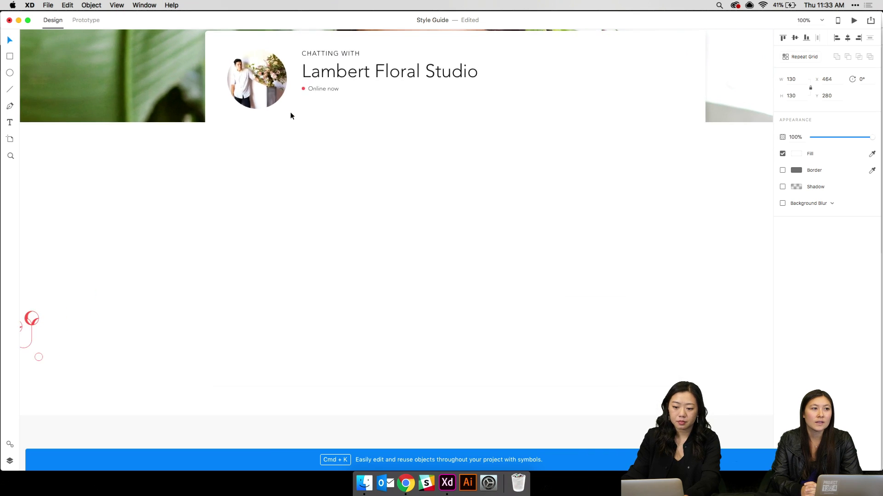
mouse_move(277, 164)
left_mouse_down()
mouse_move(265, 152)
mouse_move(273, 159)
left_mouse_up()
left_click_drag(235, 137, 230, 132)
Move the CHATTING WITH label, studio name and Online now status together closer to the portrait, at about X 586
left_click(297, 133)
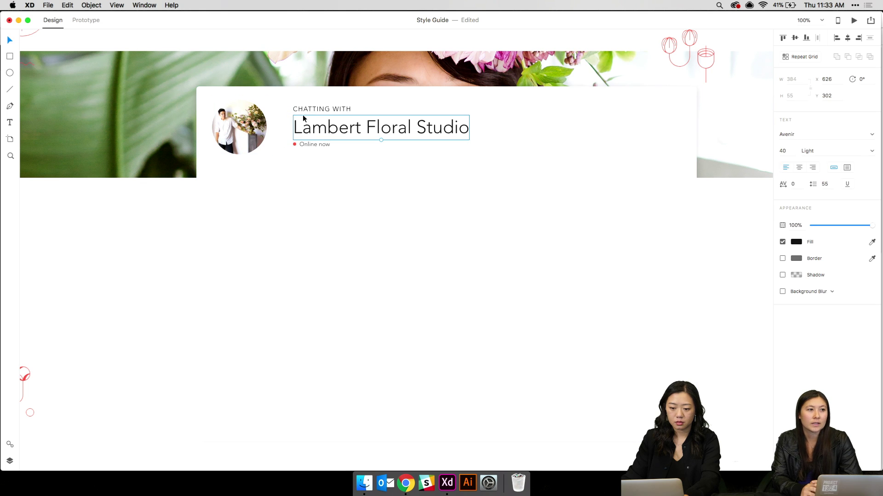
key("super+c")
left_click(307, 115, "shift")
left_click(307, 143, "shift")
left_click_drag(308, 143, 297, 134)
key("Up")
key("Up")
key("Up")
key("Up")
key("Up")
key("Up")
key("Up")
key("Up")
key("Up")
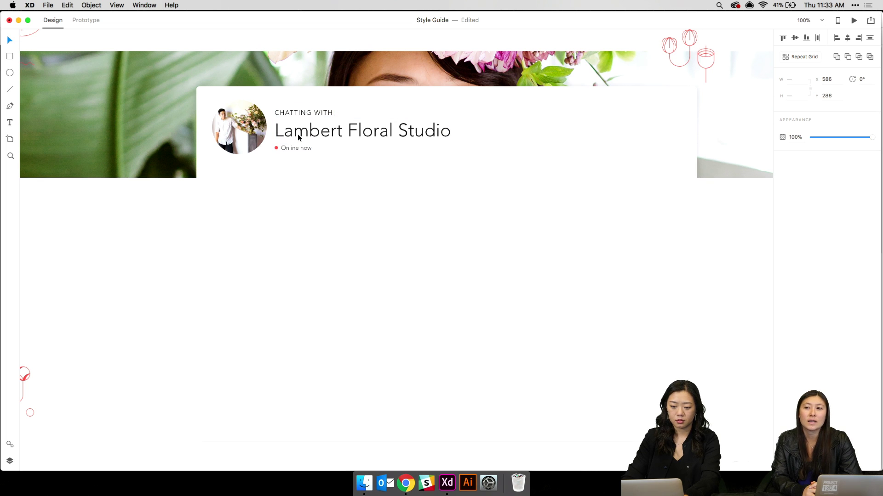
Nudge the three header texts so they sit about 21 px from the portrait, vertically centred on it
key("shift+Left")
key("Right")
key("Right")
key("Right")
key("Right")
key("Right")
key("Right")
key("Right")
key("Right")
key("Right")
key("Right")
key("Right")
key("Right")
key("Right")
key("Right")
Draw a horizontal divider line 1088 px wide across the card below the chat header, at about Y 417.5
left_click(274, 193)
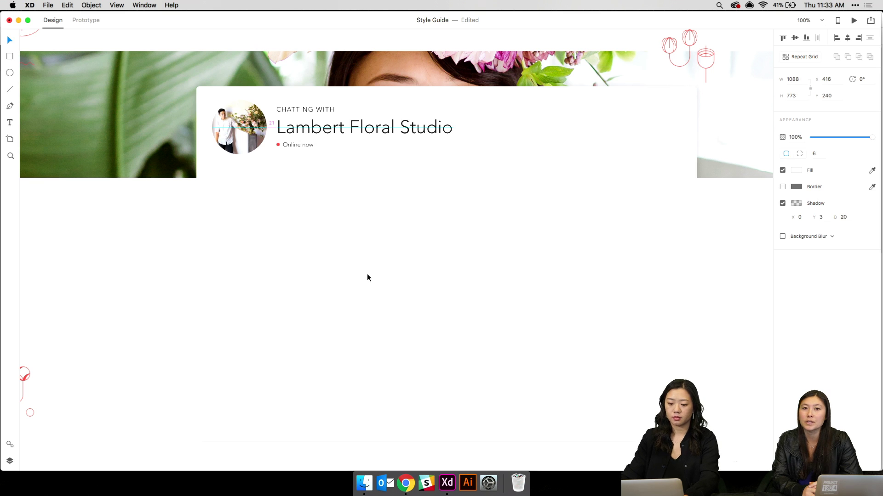
left_click(11, 90)
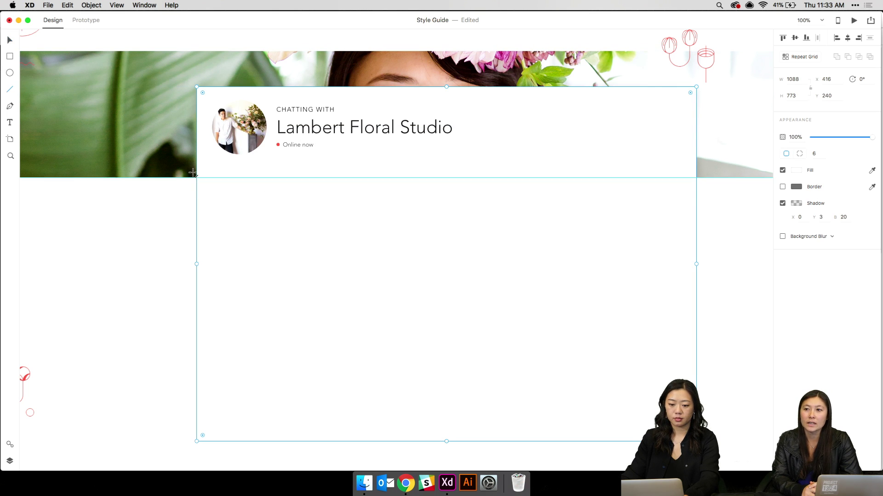
left_click_drag(198, 169, 696, 168)
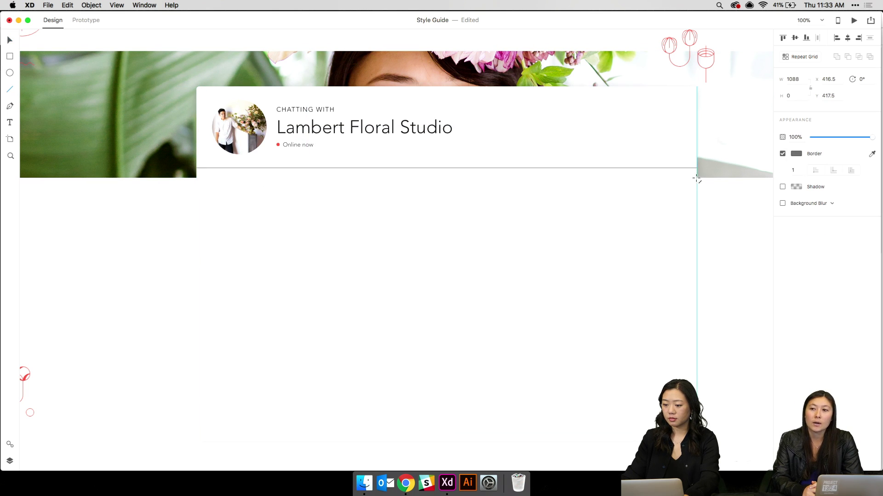
Set the border colour of the divider line below the chat header to #ABABAB
left_click(795, 153)
left_click(713, 202)
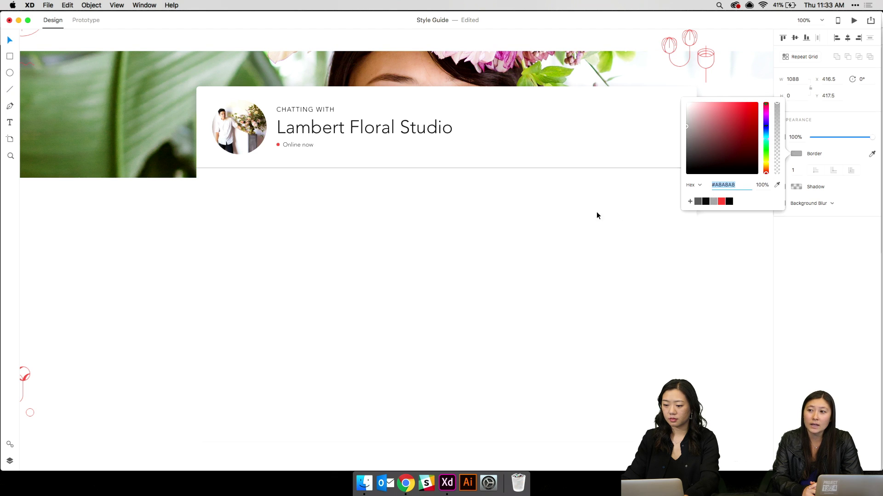
left_click(529, 166)
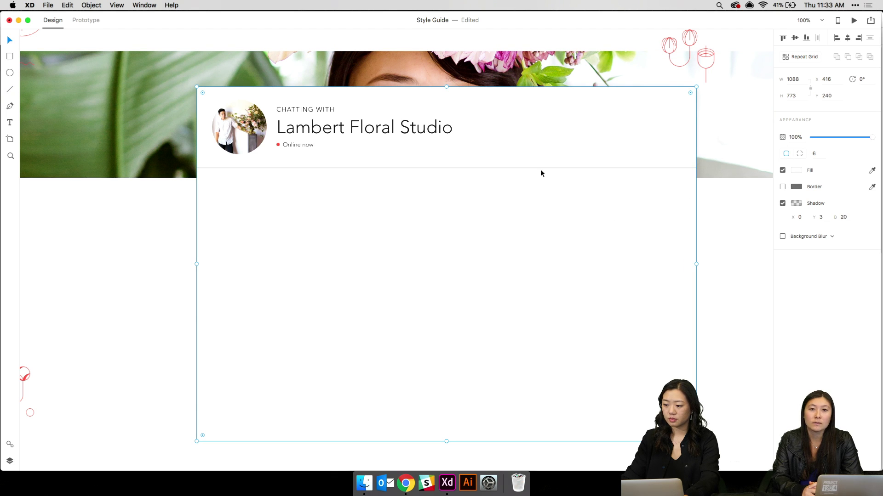
left_click(543, 168)
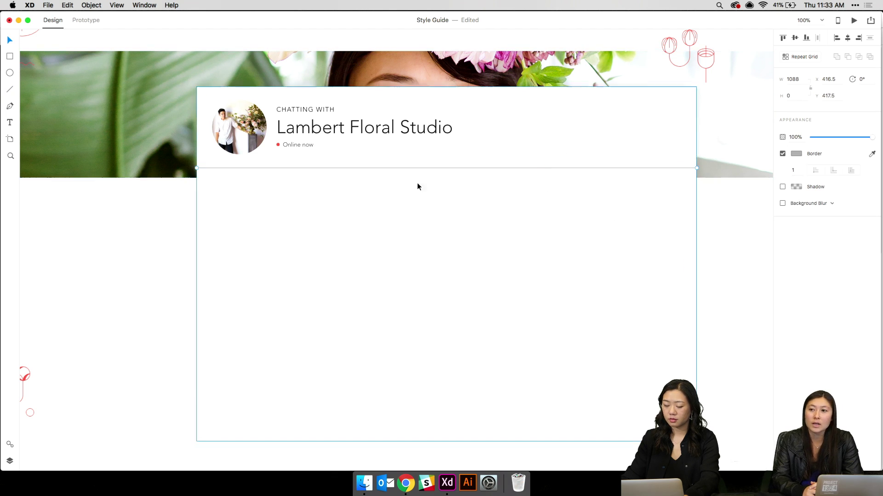
key("shift+Up")
key("shift+Up")
key("shift+Up")
key("shift+Down")
key("shift+Down")
key("shift+Down")
left_click(366, 190)
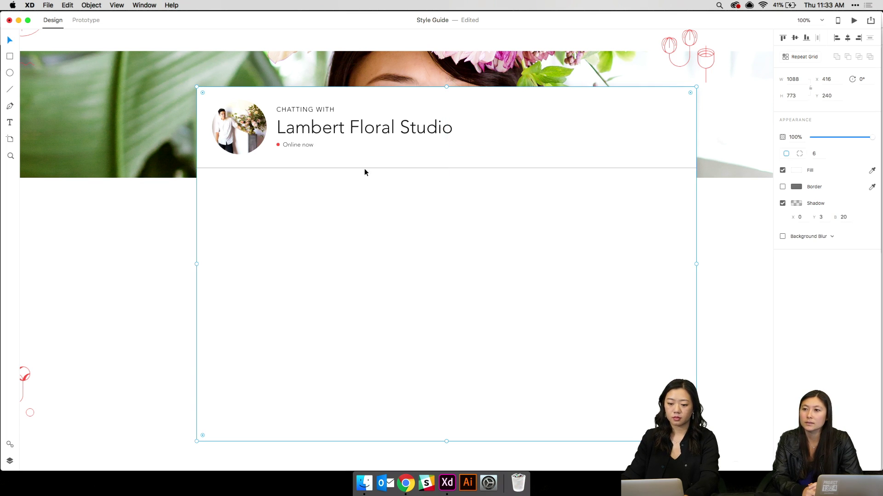
left_click_drag(435, 236, 430, 234)
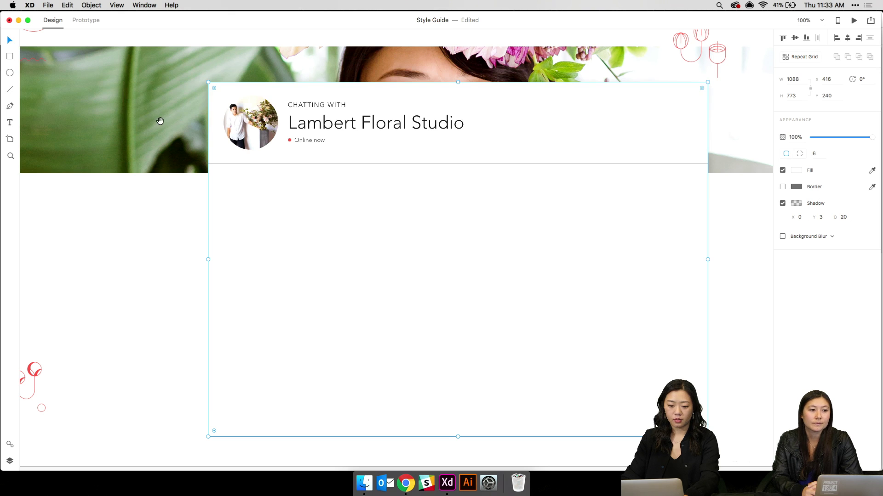
left_click(338, 106)
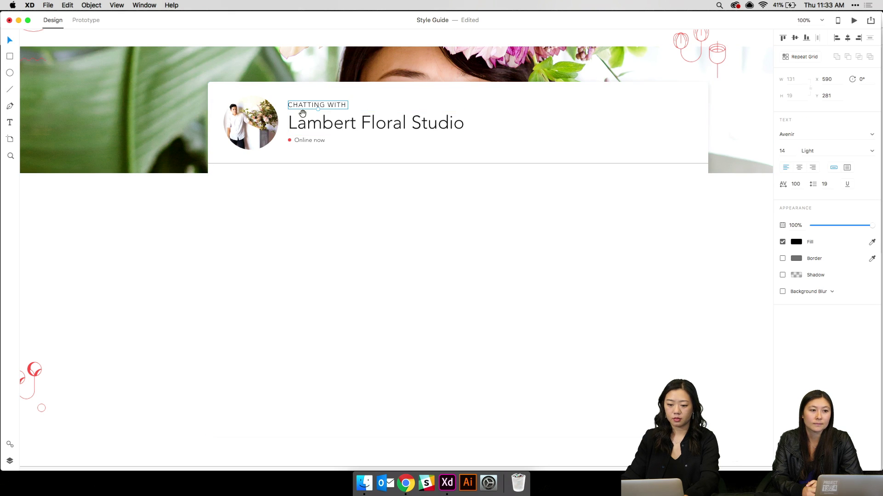
left_click_drag(336, 108, 474, 185)
key("super+z")
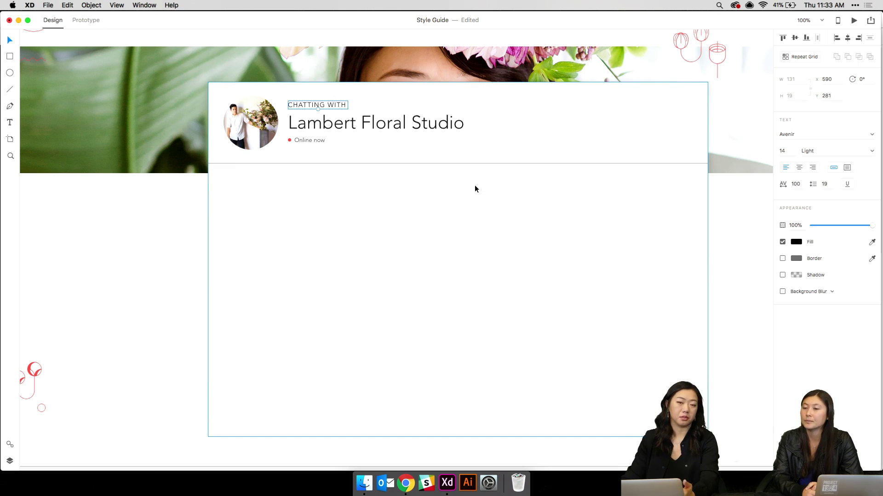
Duplicate the white chat card in place and shrink the copy to a 72 px high strip along the card's lower edge
key("super+minus")
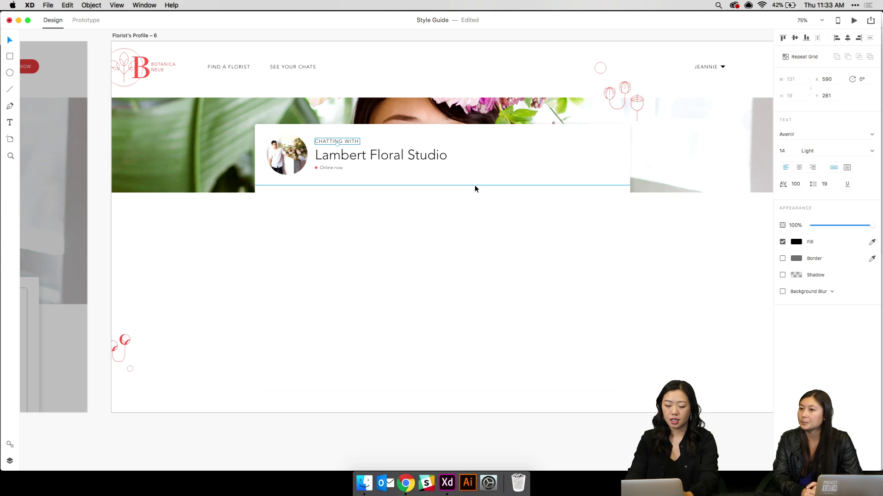
left_click(482, 248)
key("super+c")
key("super+v")
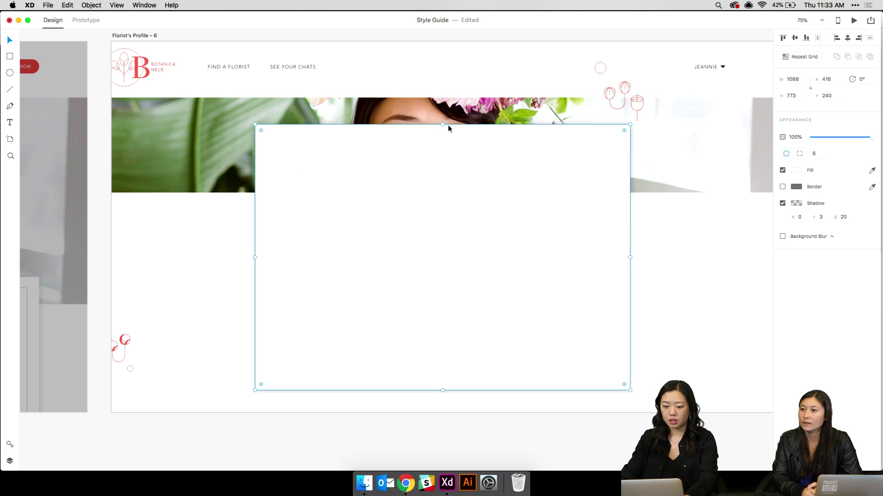
left_click_drag(443, 124, 475, 360)
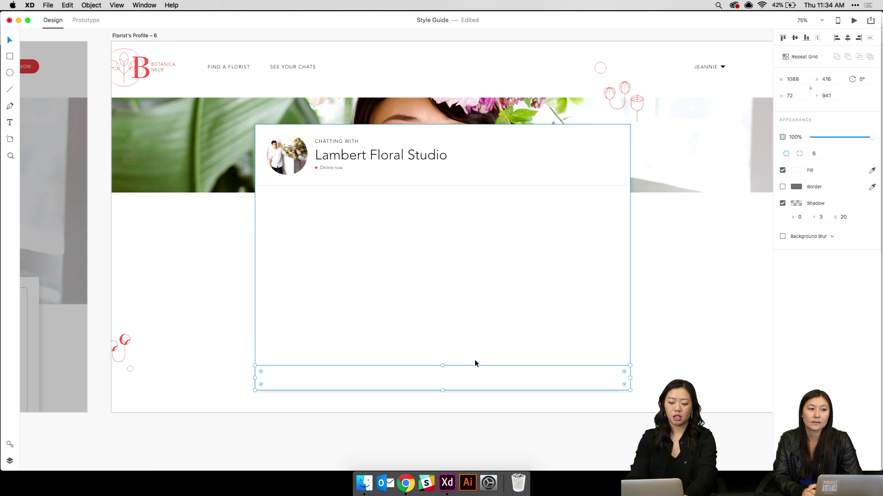
Turn off the drop shadow on the 72 px strip at the foot of the chat card
key("super+1")
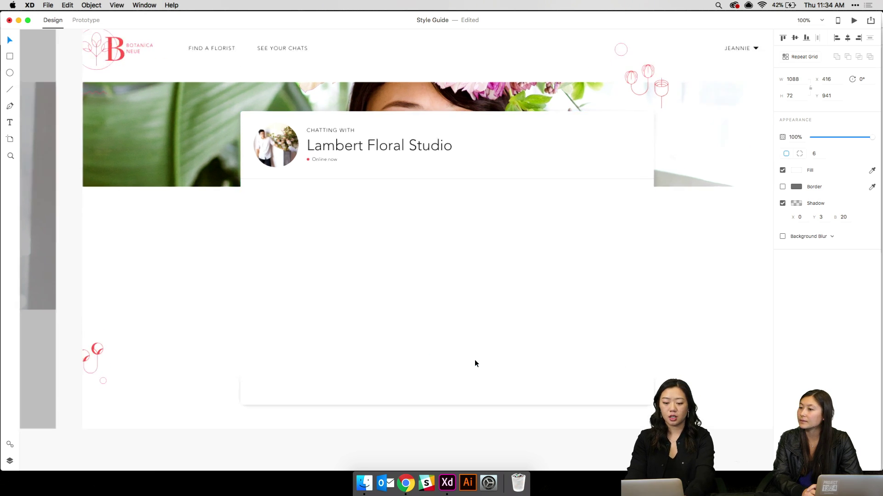
scroll(475, 359, "right", 3)
scroll(475, 360, "down", 1)
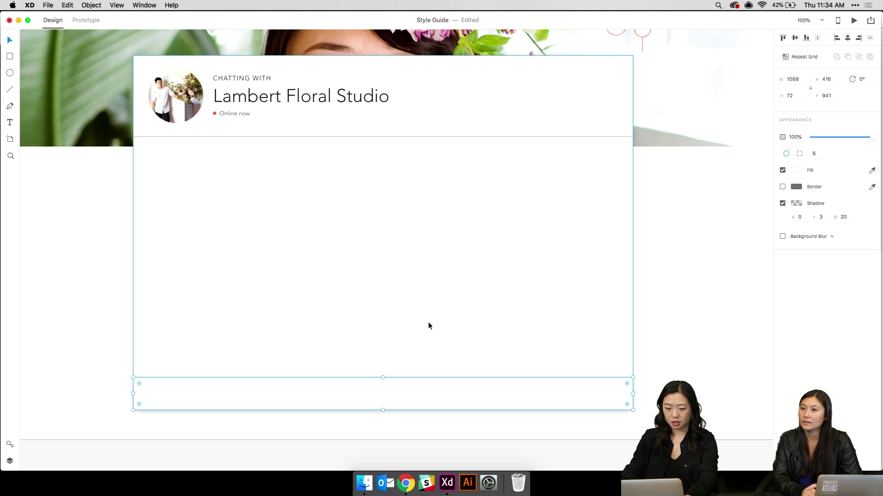
left_click(761, 325)
left_click_drag(327, 231, 384, 220)
left_click(585, 386)
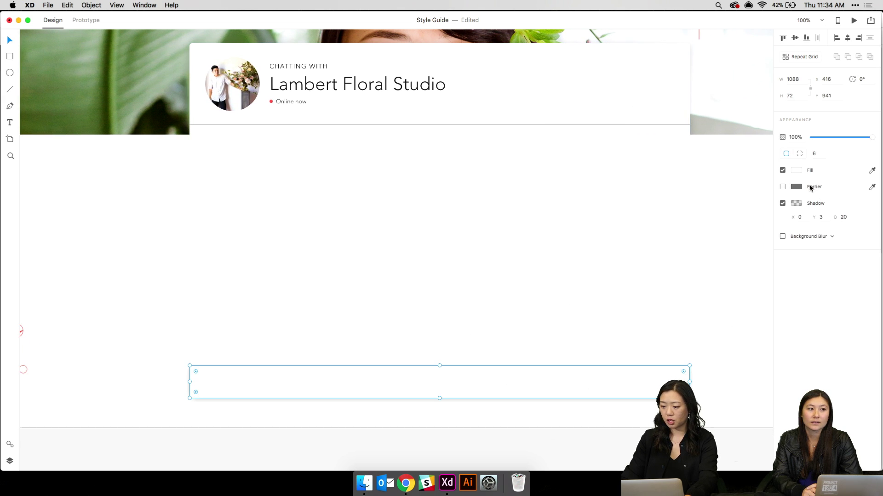
type("10")
key("Return")
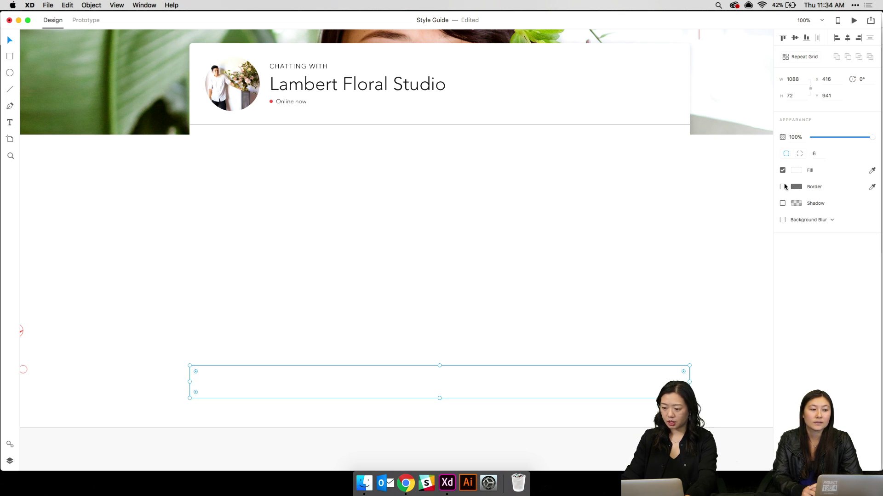
left_click(401, 189)
left_click(349, 383)
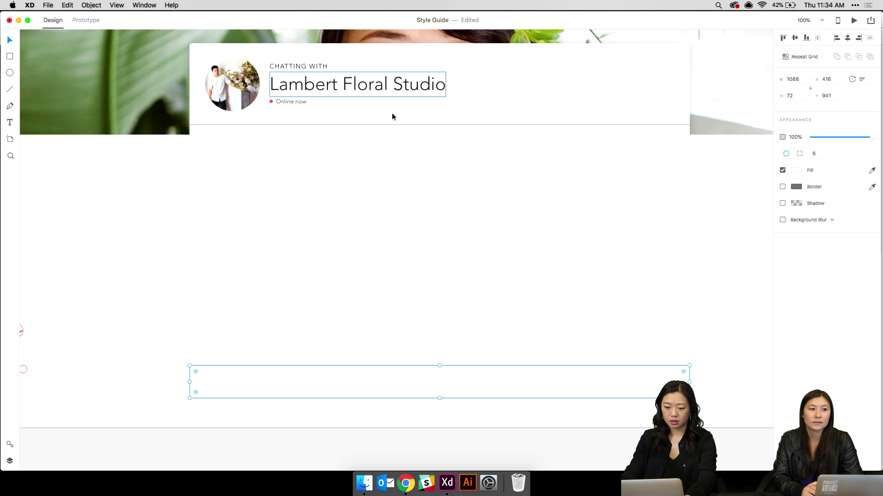
Duplicate the header divider line and place the copy along the upper edge of the card's bottom strip
left_click(390, 124)
left_click_drag(390, 124, 379, 362)
left_click(382, 376, "shift")
left_click(386, 361)
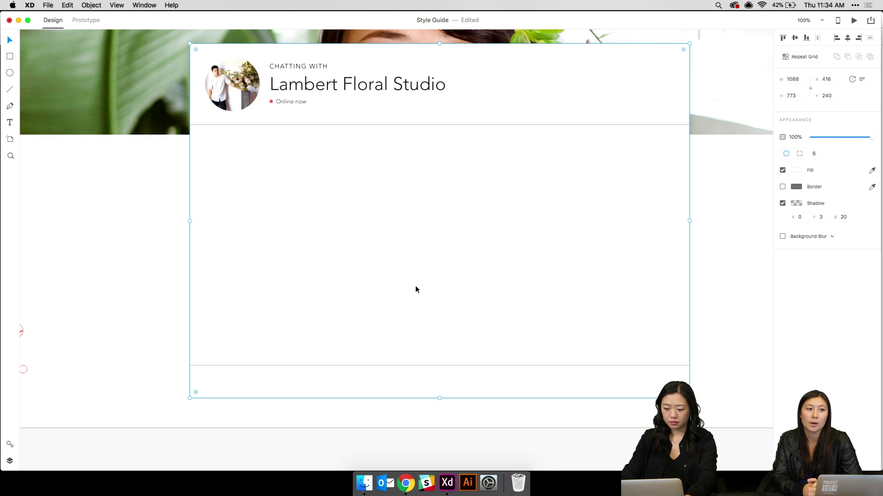
Copy the grey circular flower placeholder from the Florist's Profile – 3 artboard
scroll(393, 277, "left", 3)
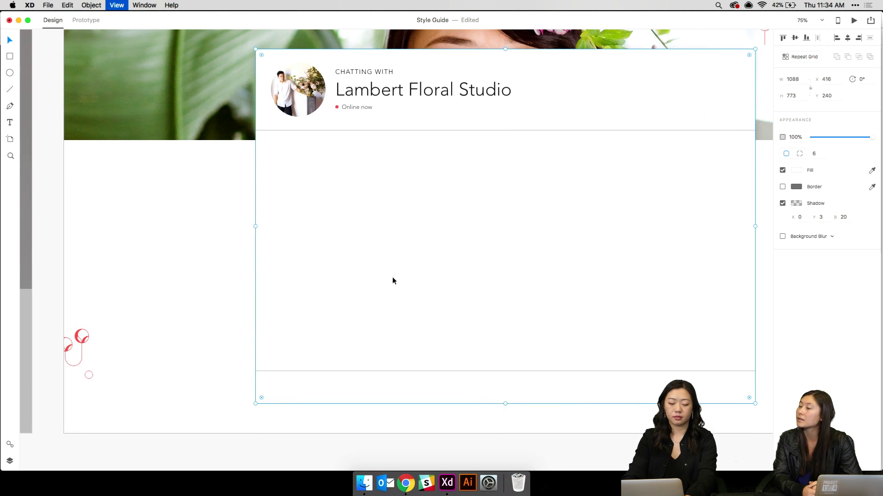
key("super+minus")
scroll(392, 281, "left", 1)
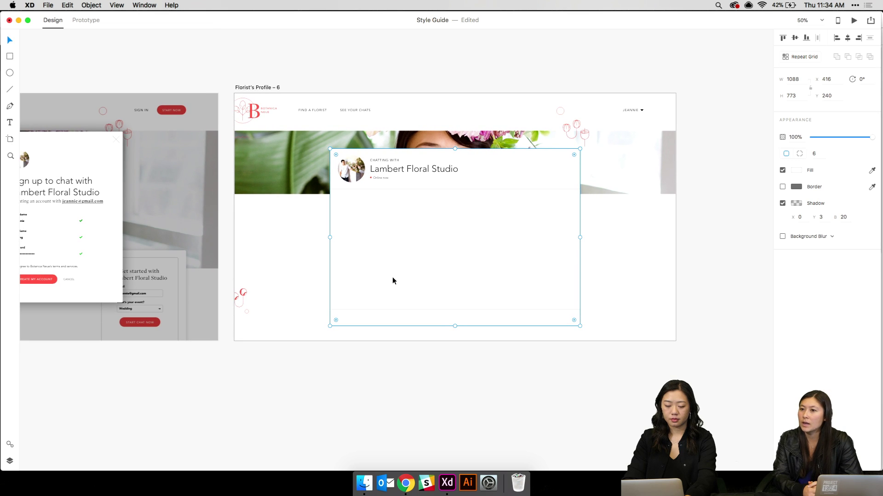
scroll(393, 281, "left", 1)
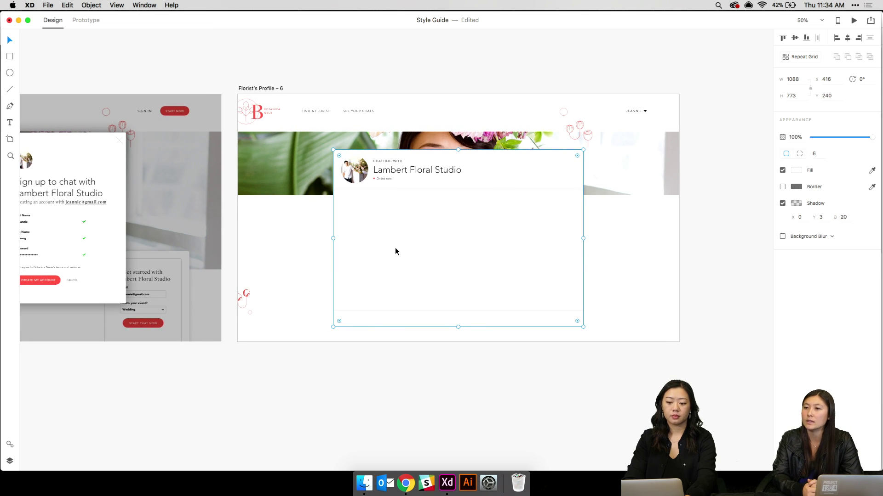
left_click_drag(161, 148, 420, 173)
left_click_drag(653, 191, 415, 153)
scroll(79, 57, "left", 20)
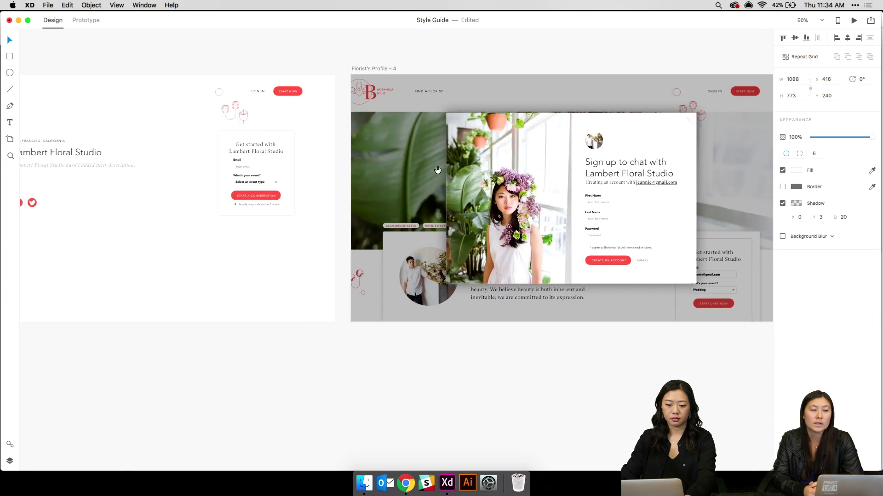
scroll(77, 204, "right", 3)
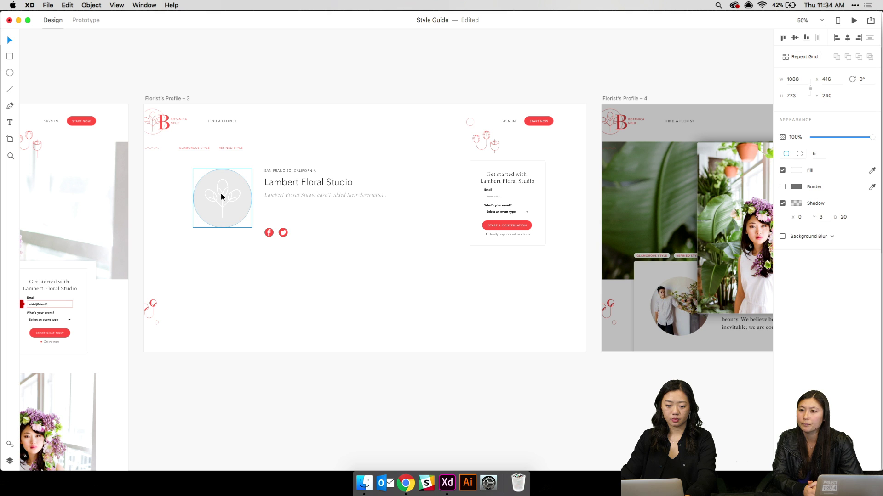
left_click(221, 193)
left_click(347, 193)
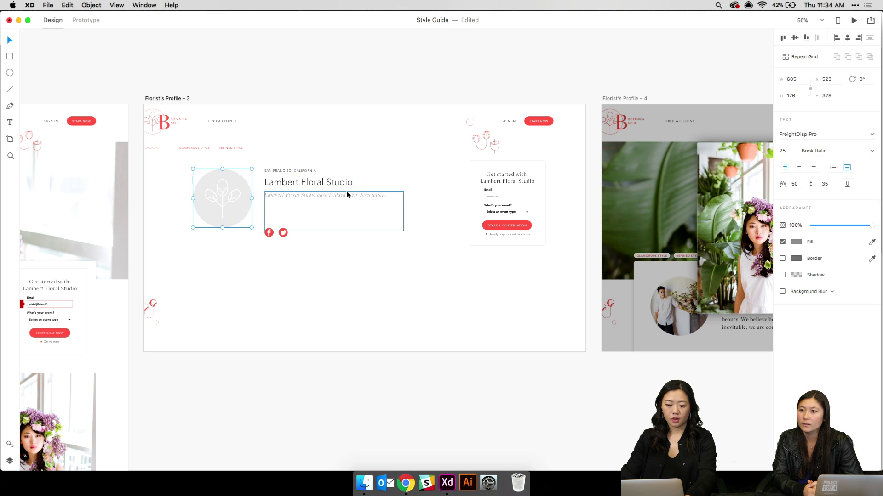
Paste the flower placeholder onto the Florist's Profile – 6 artboard and centre it in the chat card's empty area, at X 832, Y 539
scroll(236, 206, "right", 20)
scroll(236, 206, "right", 10)
scroll(413, 199, "left", 5)
scroll(412, 199, "down", 3)
left_click(413, 199)
key("super+v")
left_click_drag(255, 155, 396, 213)
Ungroup the pasted placeholder and set the fill of its flower line art to #ABABAB
right_click(398, 213)
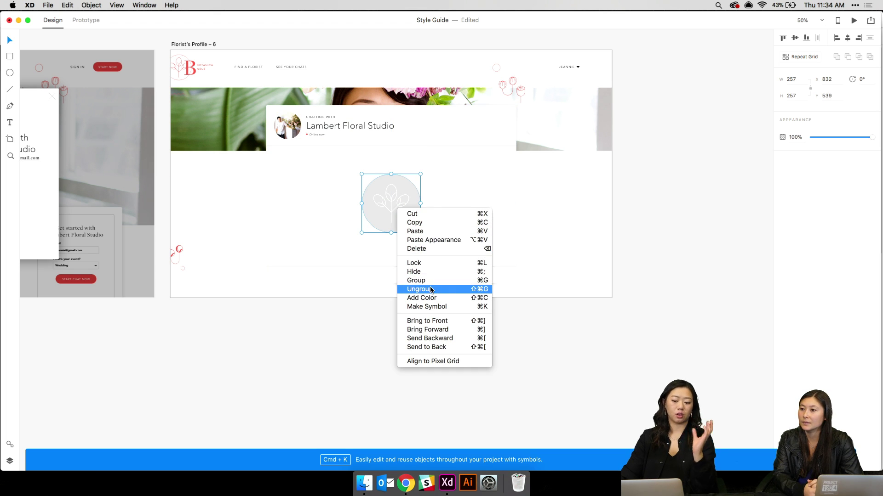
left_click(477, 177)
key("super+plus")
key("super+plus")
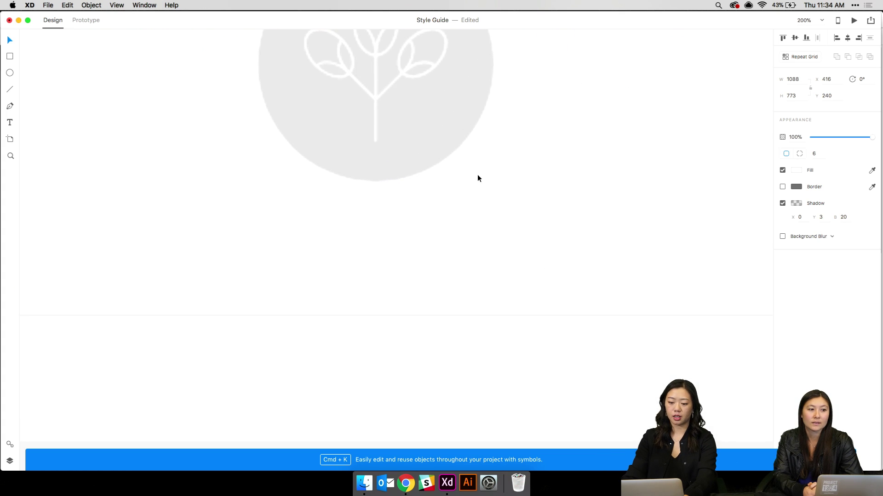
key("super+minus")
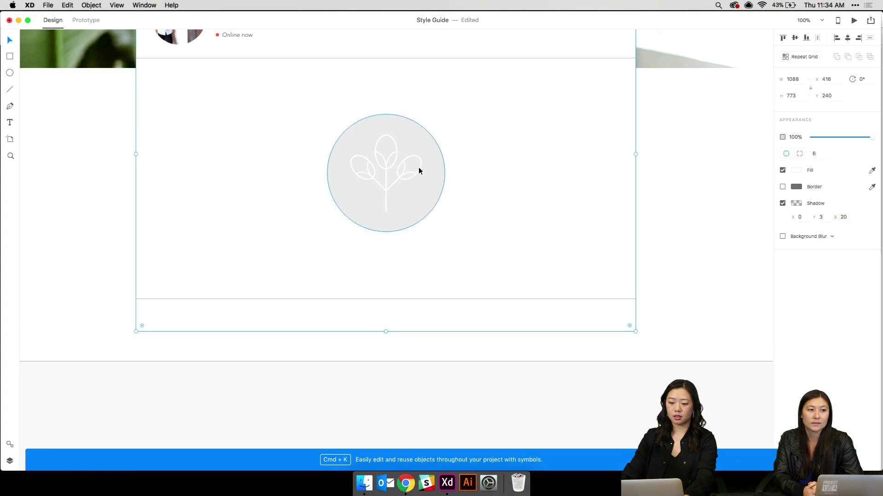
left_click(385, 161)
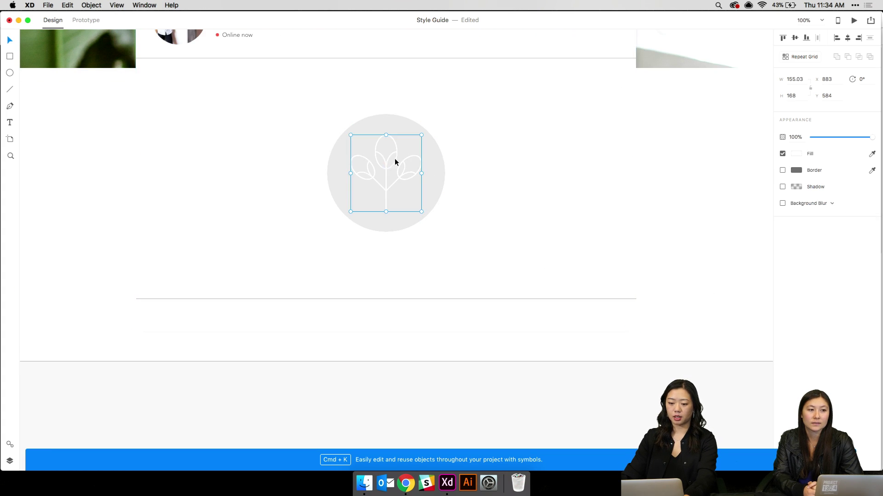
left_click(797, 155)
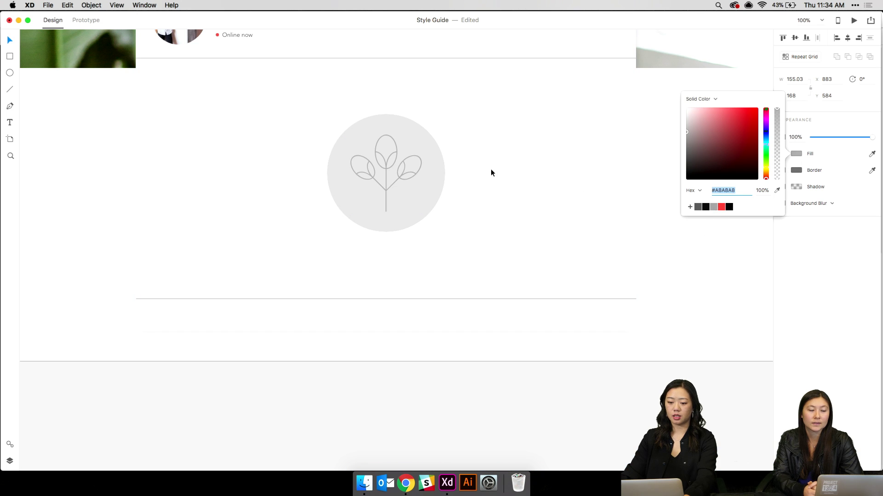
Delete the light grey circle behind the flower line art
left_click(359, 125)
double_click(359, 122)
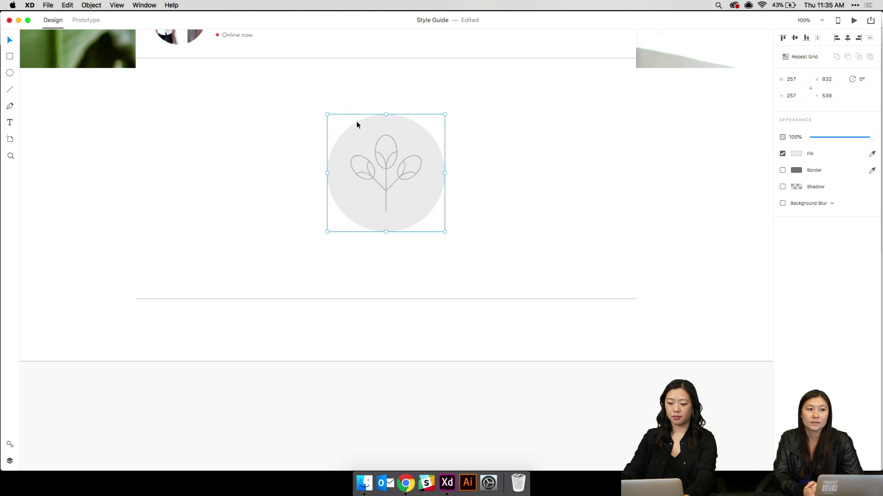
key("Delete")
scroll(363, 127, "up", 1)
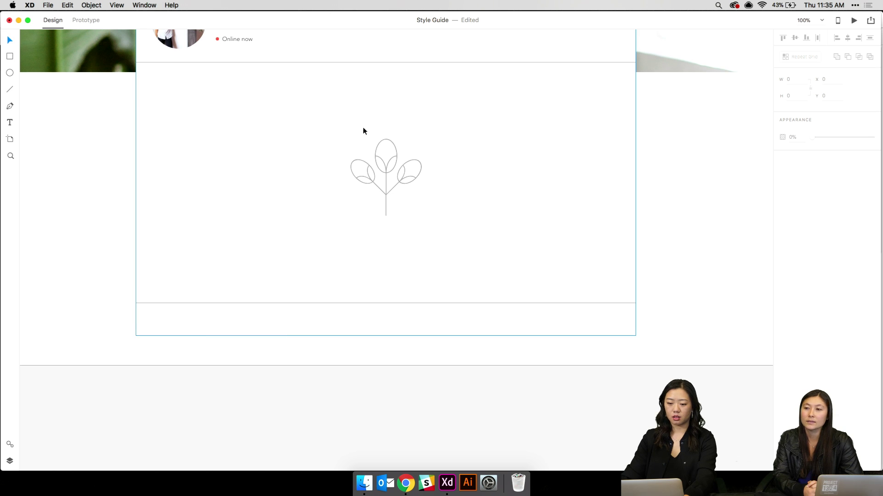
Change the flower line art's fill colour to #DDDDDD
left_click(385, 167)
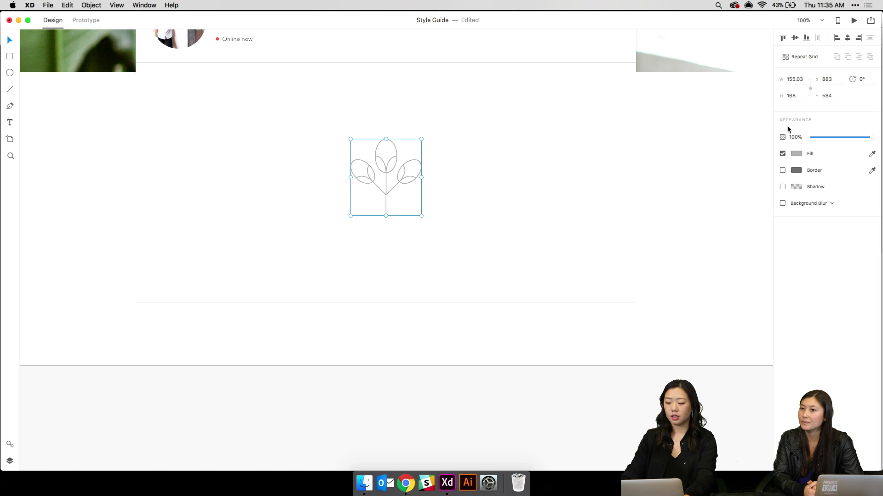
left_click(796, 155)
type("DDDDDD")
key("Return")
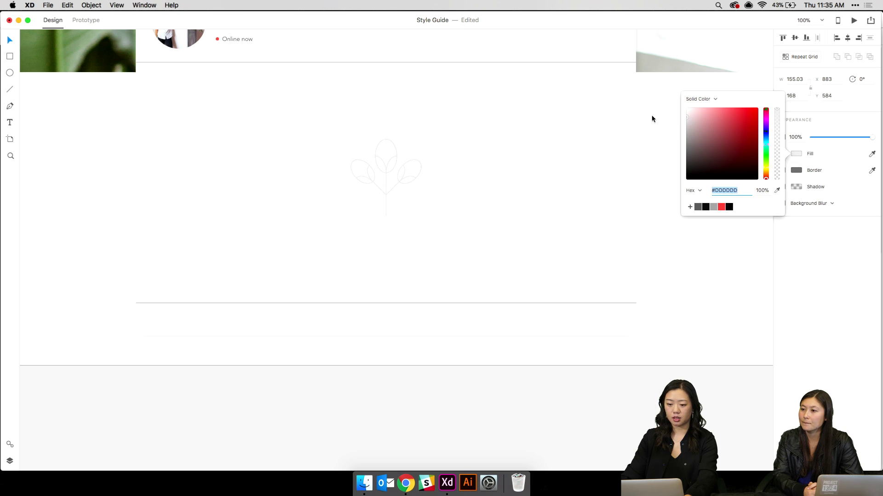
left_click(484, 126)
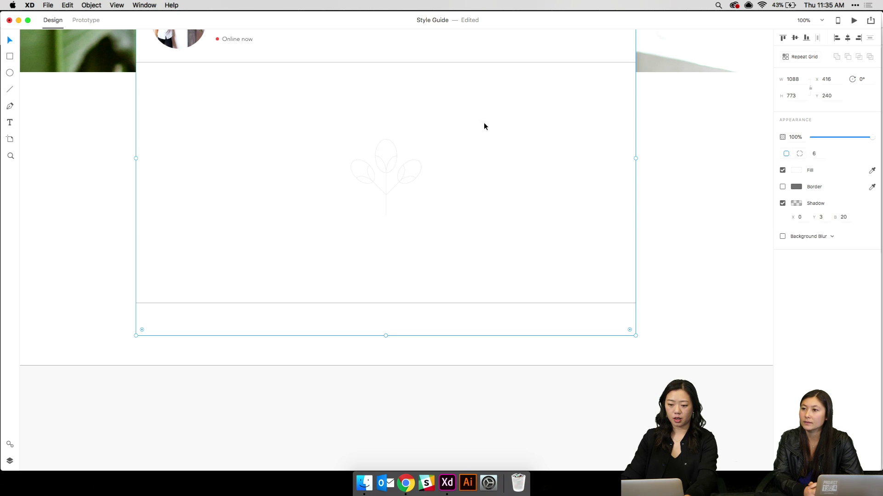
left_click(412, 62)
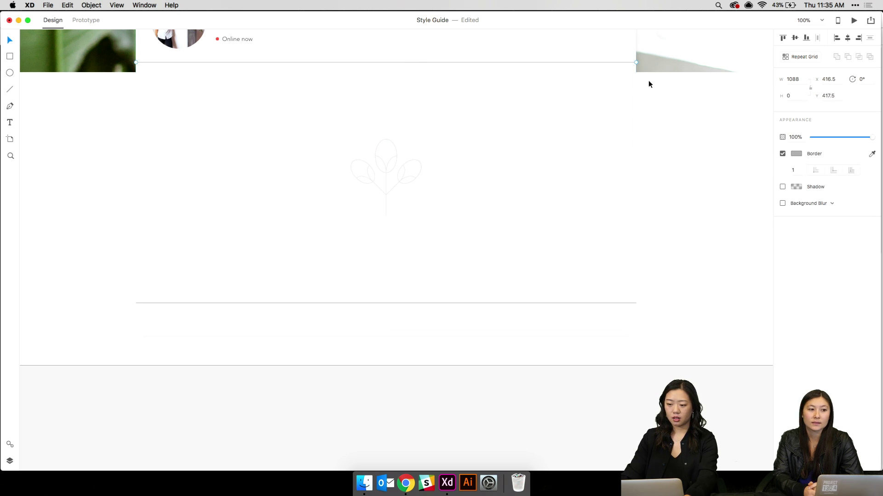
left_click(799, 155)
left_click(475, 142)
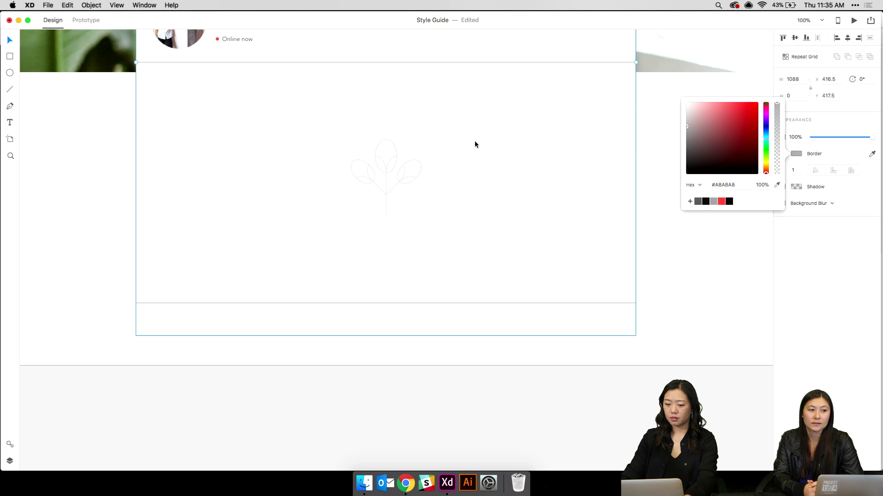
left_click(388, 163)
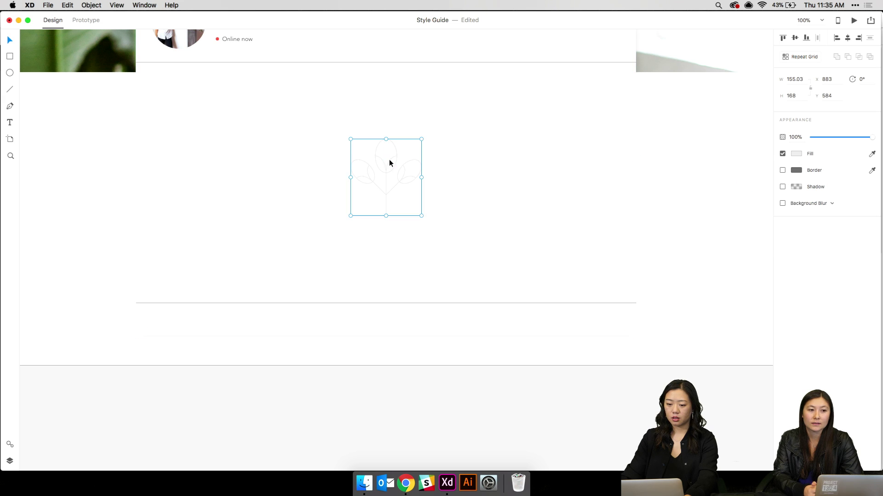
left_click(595, 130)
key("super+minus")
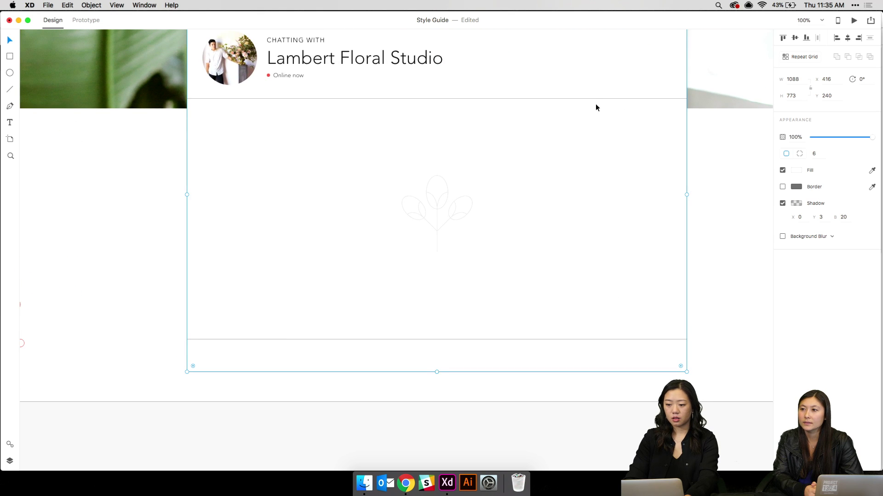
left_click(595, 98)
left_click(637, 340)
left_click(636, 339, "shift")
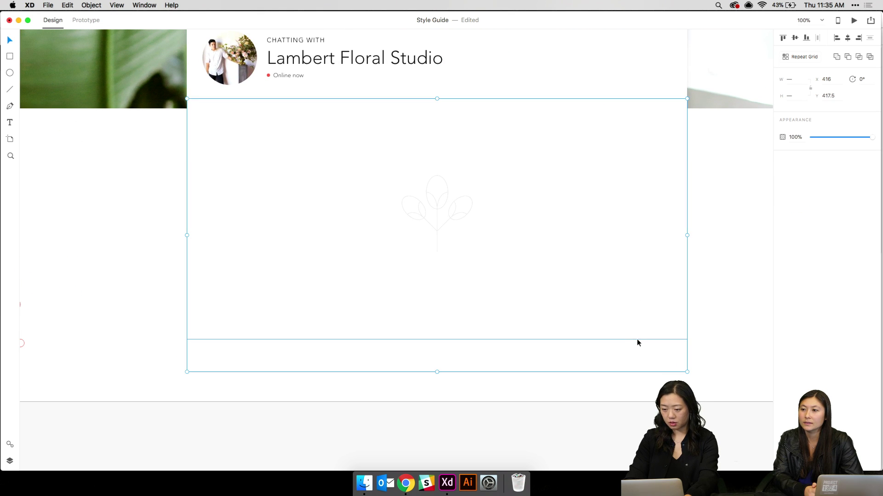
left_click(533, 124)
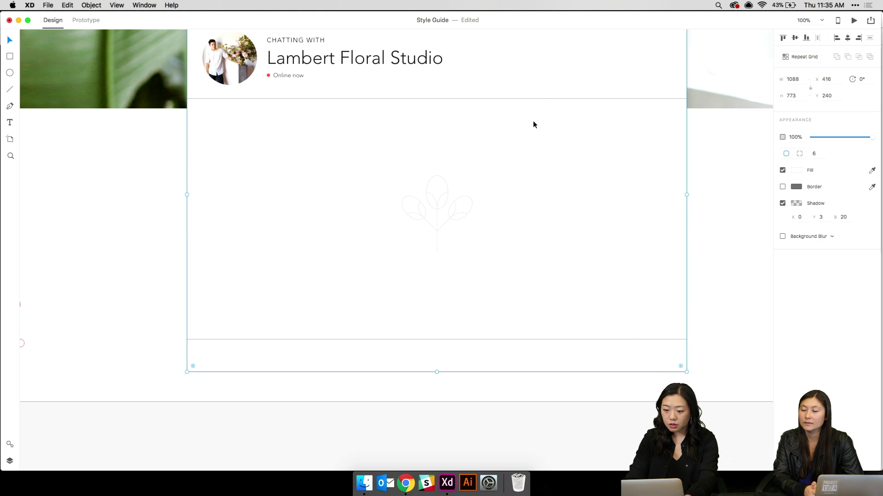
Change the border colour of the divider line below the chat header to a light grey
left_click(542, 98)
left_click(796, 154)
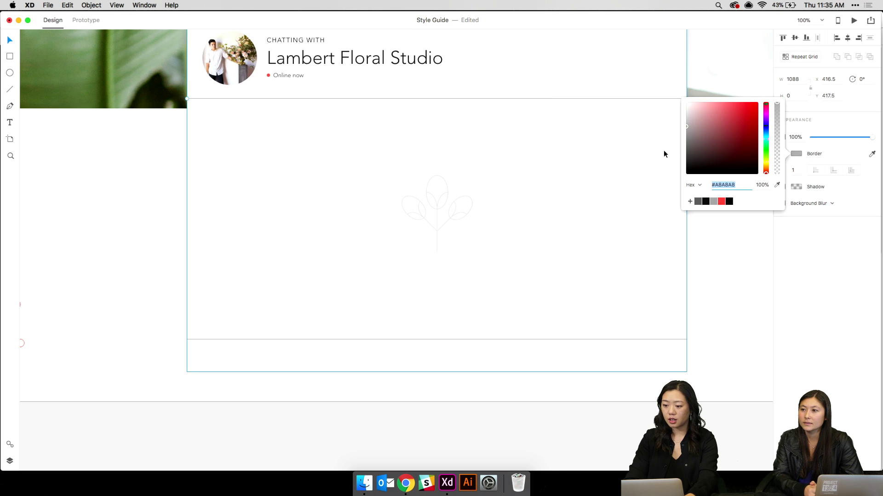
left_click(685, 112)
left_click_drag(685, 112, 674, 118)
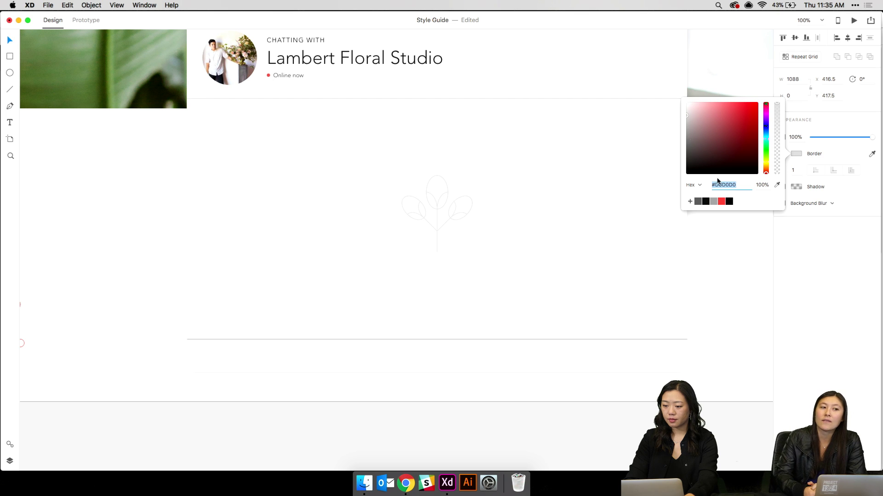
left_click(400, 178)
Set the border colour of the divider line above the input strip to the same light grey
left_click(497, 340)
left_click(541, 343)
left_click(542, 339)
double_click(541, 340)
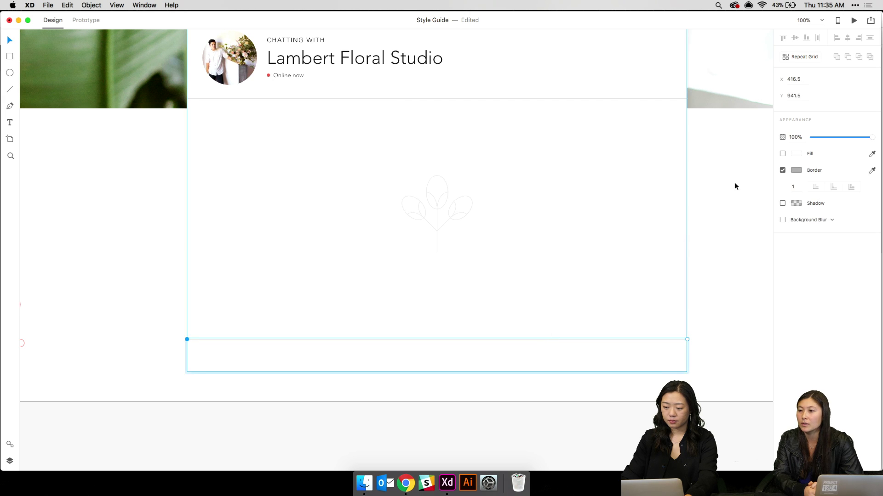
left_click(795, 171)
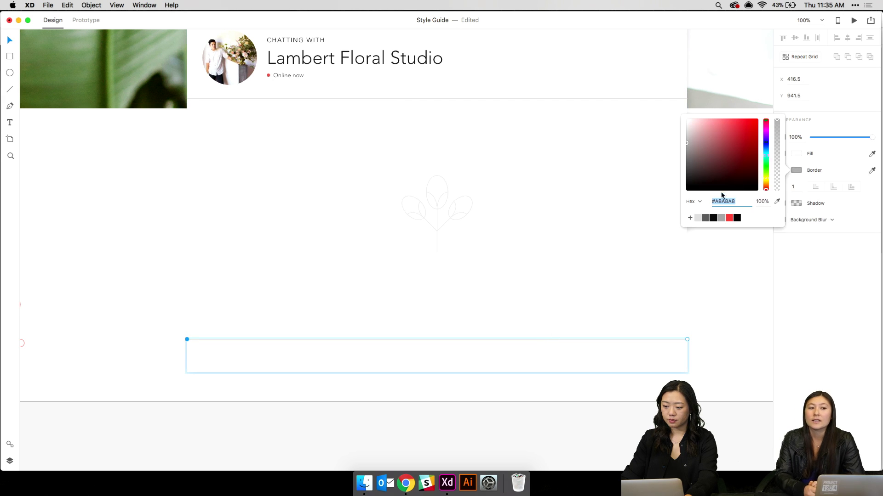
left_click(606, 222)
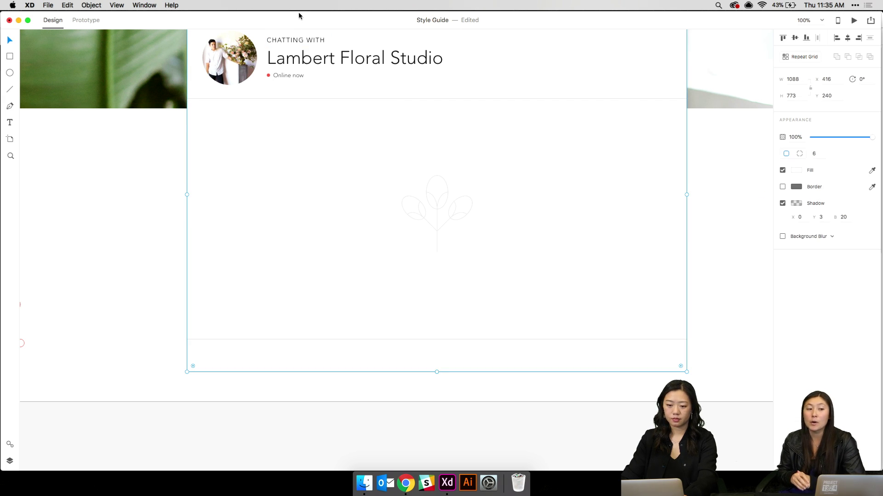
Duplicate the "CHATTING WITH" label to just below the placeholder flower and centre-align its text
left_click(298, 42)
left_click_drag(296, 41, 438, 262)
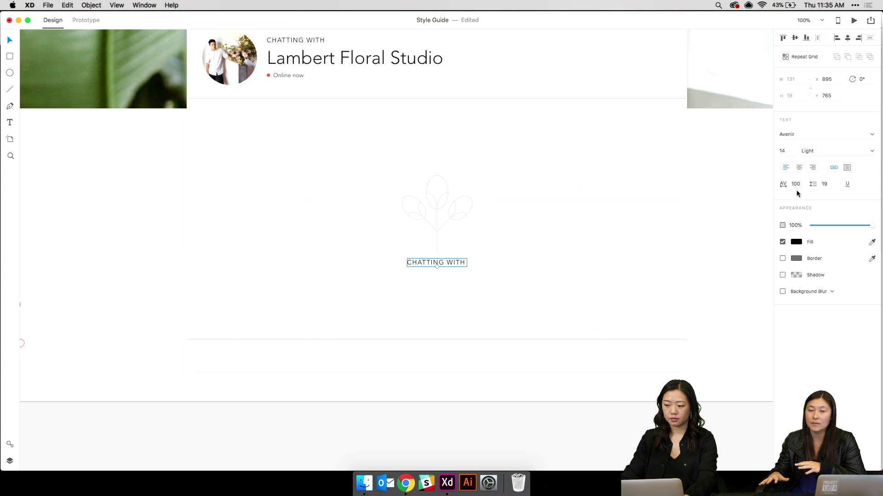
left_click(800, 169)
Replace the duplicated label's text with "NOTHING HERE YET!" and "START YOUR CHAT BELOW" on two lines
double_click(446, 263)
type("NOTHING HERE YET!")
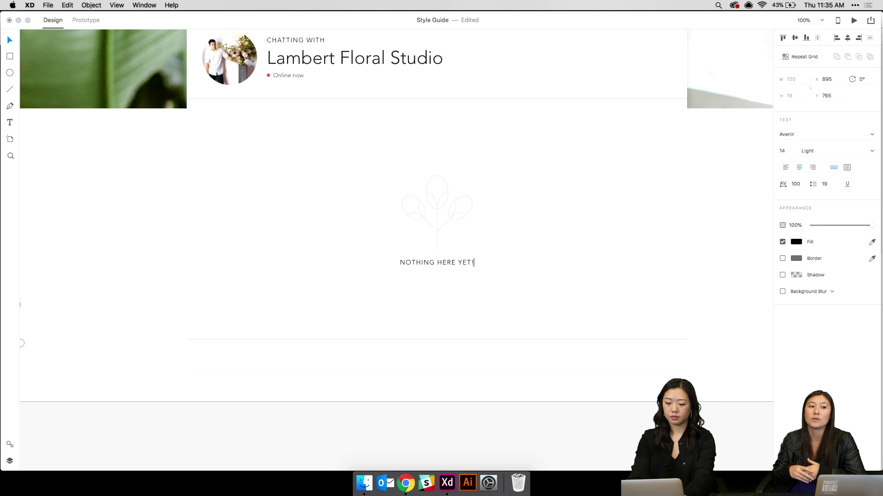
type(" START YOUR CHAT BELOW")
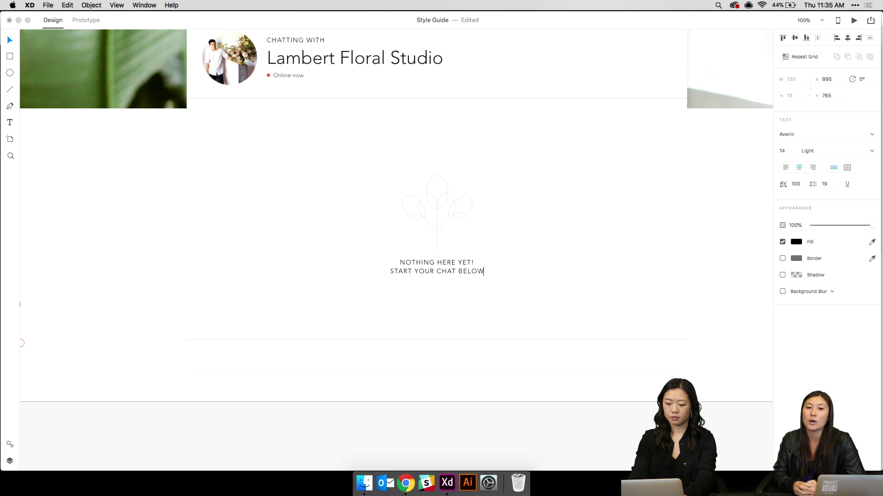
key("Escape")
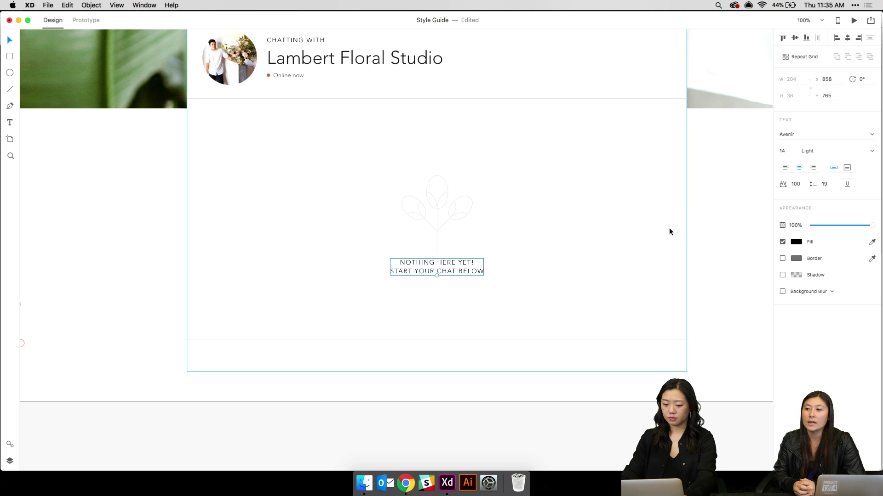
Try the light and dark grey swatches on the empty-chat message, settling on the mid-grey swatch as its fill
left_click(798, 242)
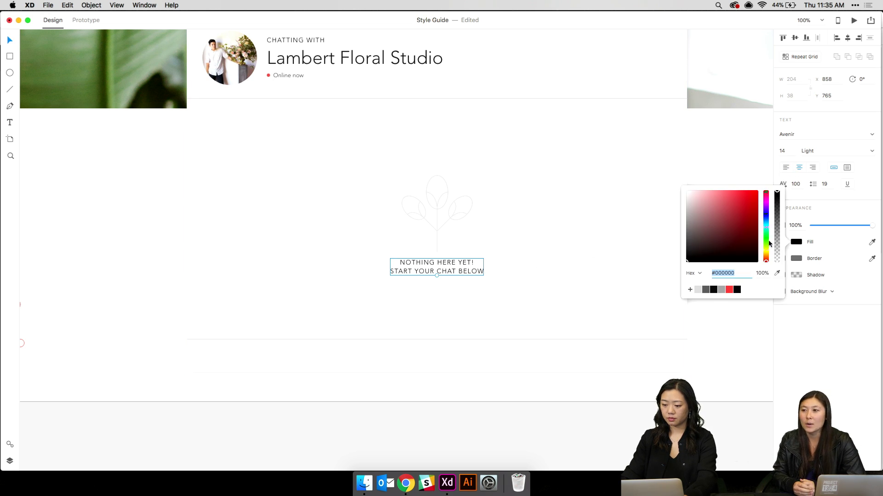
left_click(695, 290)
key("Escape")
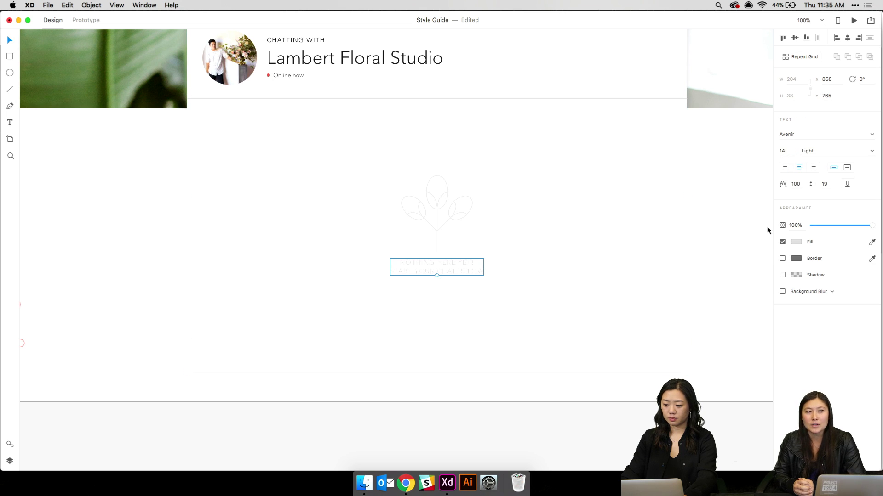
left_click(795, 242)
left_click(706, 289)
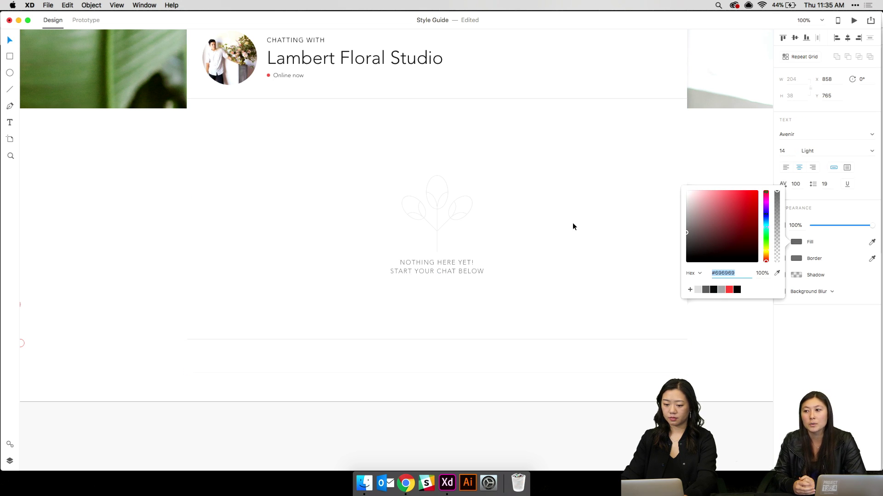
left_click(722, 290)
left_click(593, 261)
left_click(465, 272)
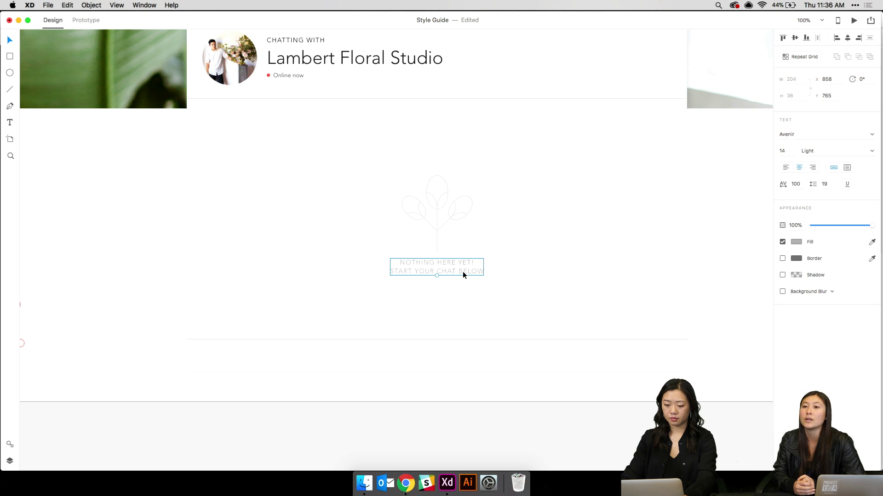
left_click(565, 275)
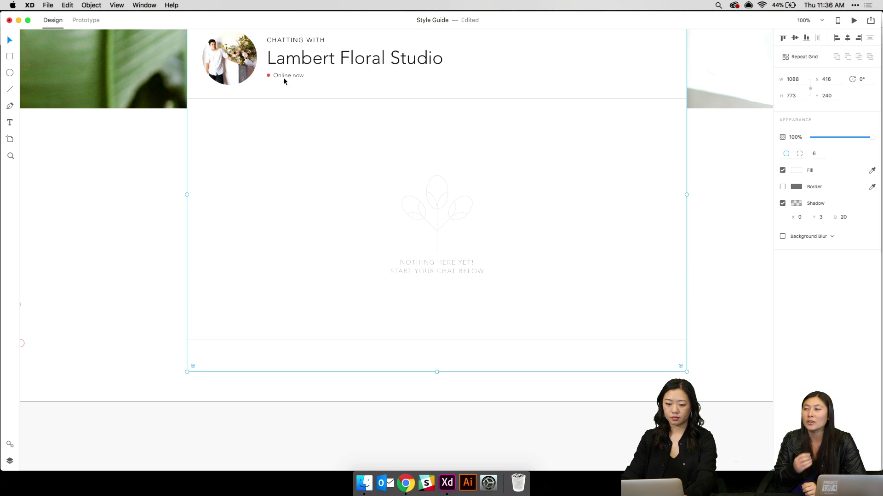
Add a text object reading "asdfasdf" near the start of the divider above the input strip
left_click_drag(275, 107, 389, 92)
scroll(351, 275, "down", 2)
scroll(352, 275, "right", 2)
key("t")
left_click(313, 305)
key("super+a")
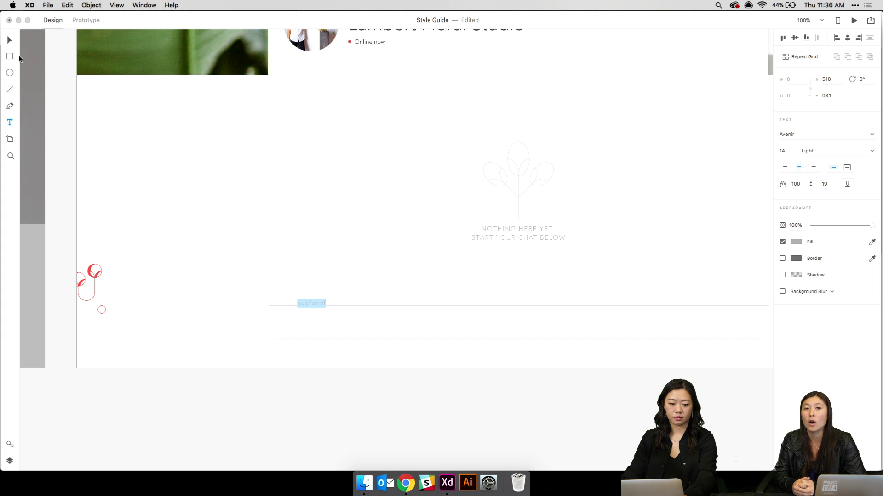
Apply the saved Avenir Book 15pt character style to the "asdfasdf" text
left_click(10, 446)
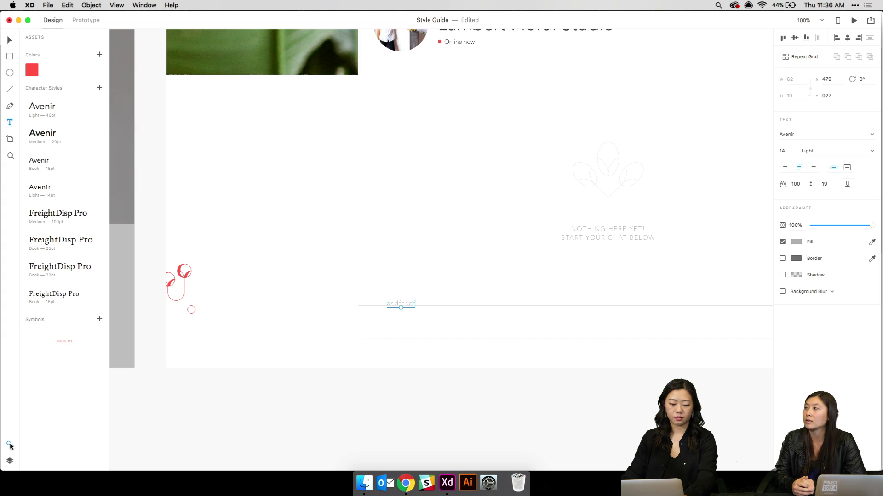
left_click(54, 160)
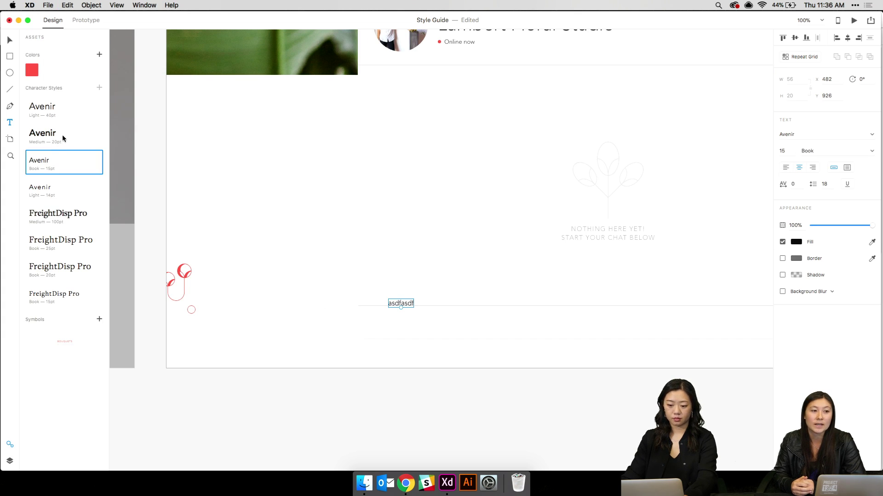
mouse_move(64, 138)
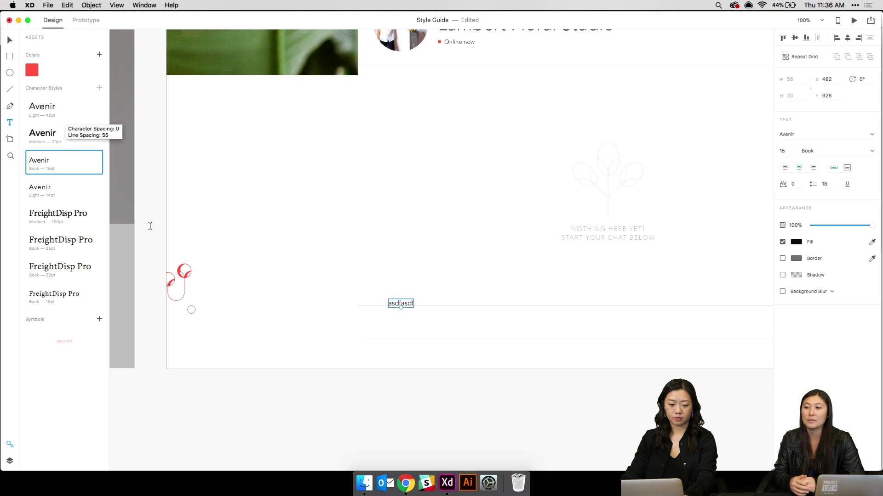
left_click(501, 255)
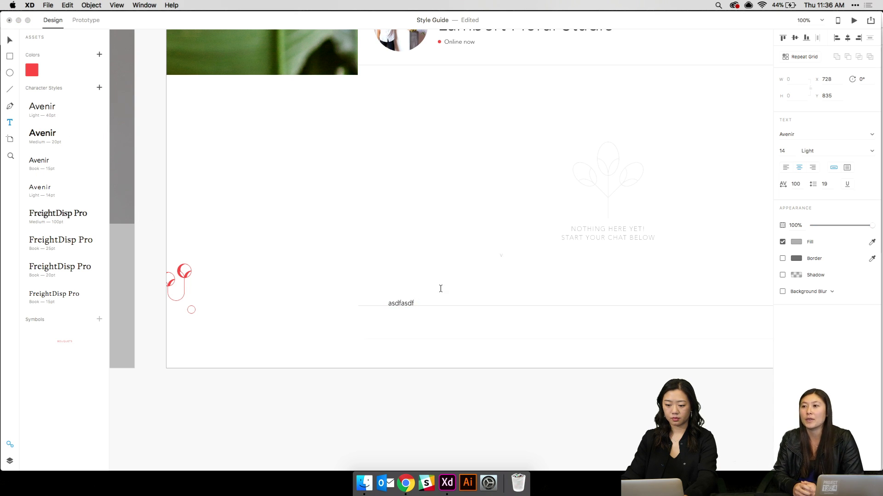
key("Escape")
Move the "asdfasdf" text into the input strip and set its font size to 18
left_click(407, 304)
double_click(408, 306)
left_click_drag(407, 306, 390, 324)
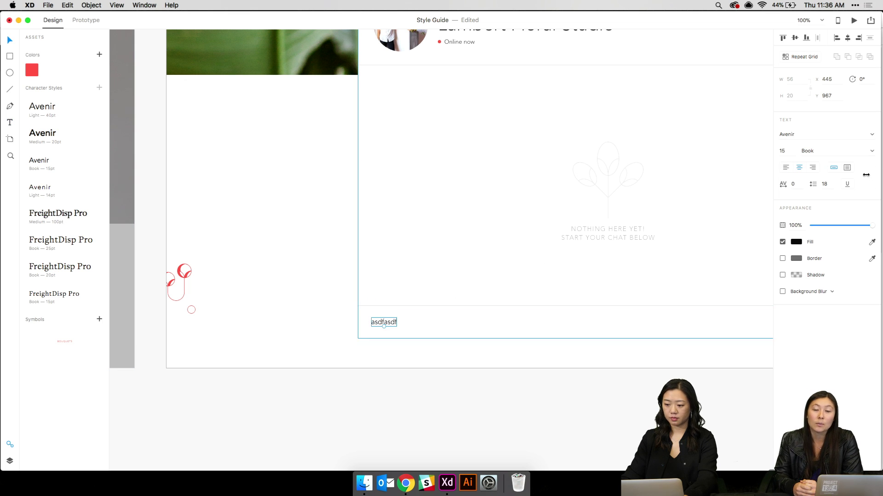
type("17")
key("Return")
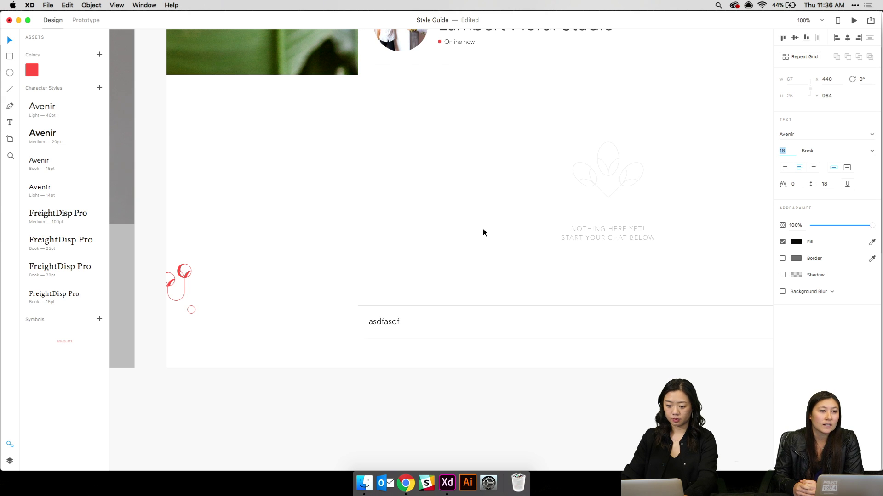
left_click(520, 227)
Replace the text in the input strip with "Type your chat here..."
left_click_drag(516, 189, 447, 208)
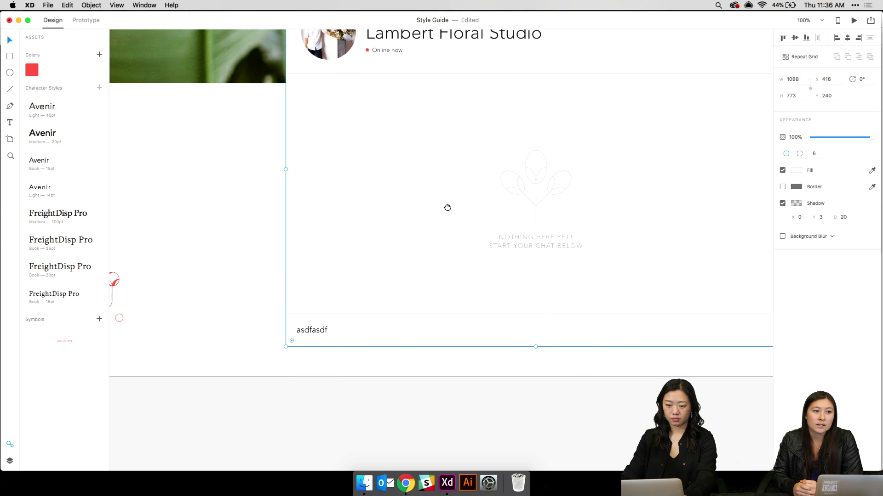
double_click(320, 331)
type("Type your comment")
key("BackSpace")
key("BackSpace")
key("BackSpace")
key("BackSpace")
key("BackSpace")
key("BackSpace")
key("BackSpace")
key("BackSpace")
key("BackSpace")
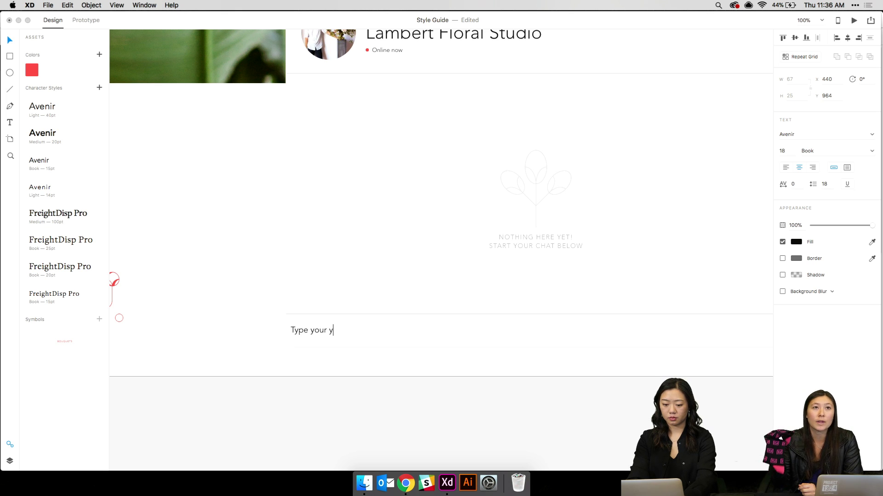
type("r comment")
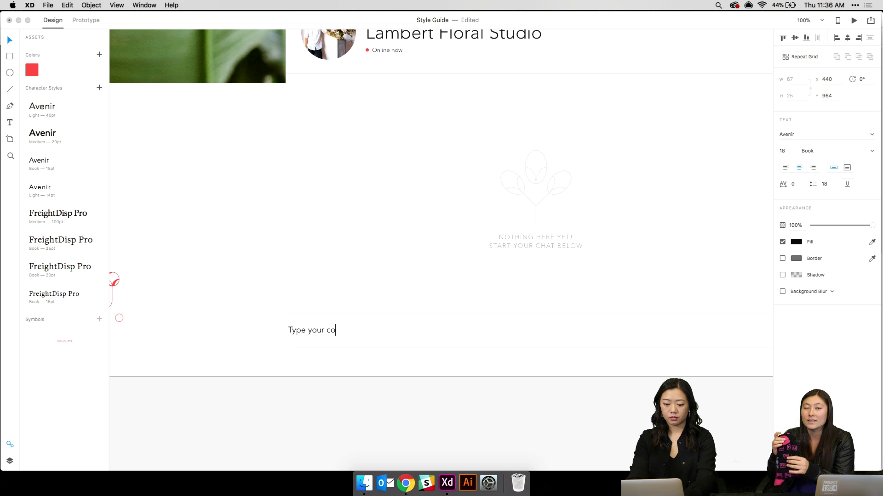
key("BackSpace")
key("BackSpace")
key("BackSpace")
key("BackSpace")
key("BackSpace")
key("BackSpace")
type("hat here...")
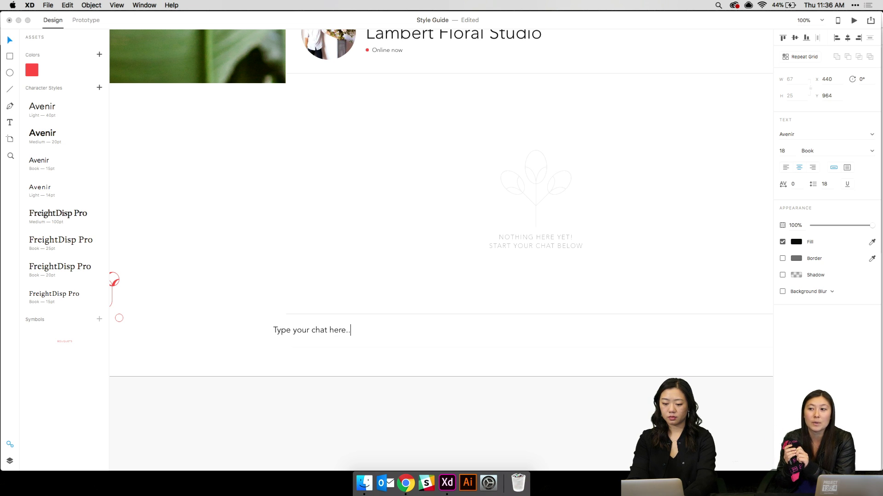
Left-align the input prompt text and move it inside the input strip at X 442, Y 964
key("super+a")
key("Right")
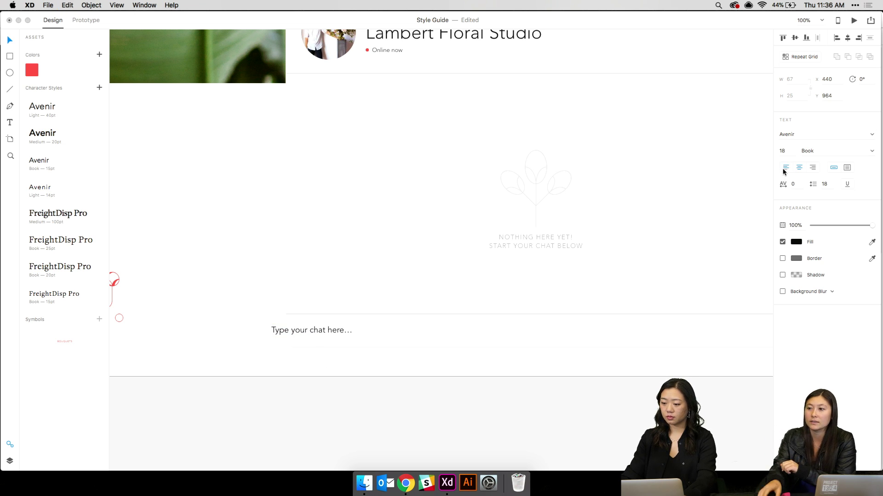
left_click_drag(317, 332, 355, 335)
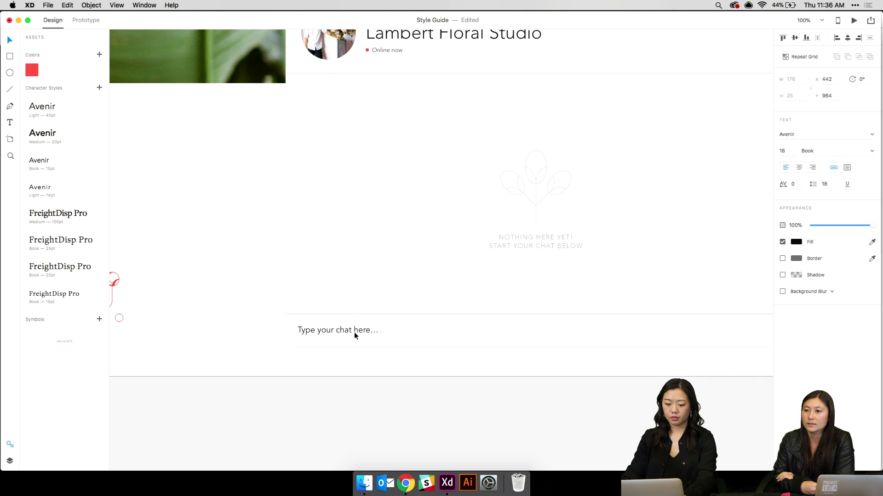
Change the fill of the input prompt text to the dark grey swatch #696969
left_click(796, 242)
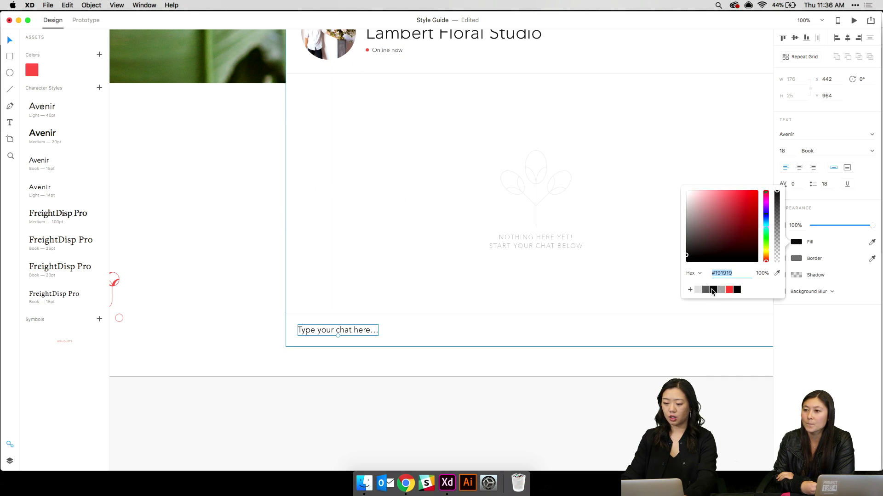
left_click(707, 290)
left_click(395, 227)
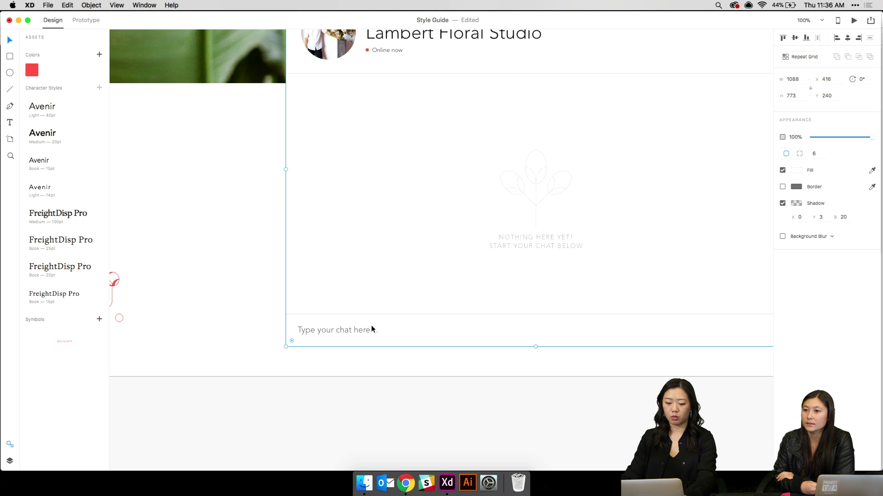
Draw a vertical cursor line about 36 px tall in front of the input prompt text and set its border to black
left_click(337, 236)
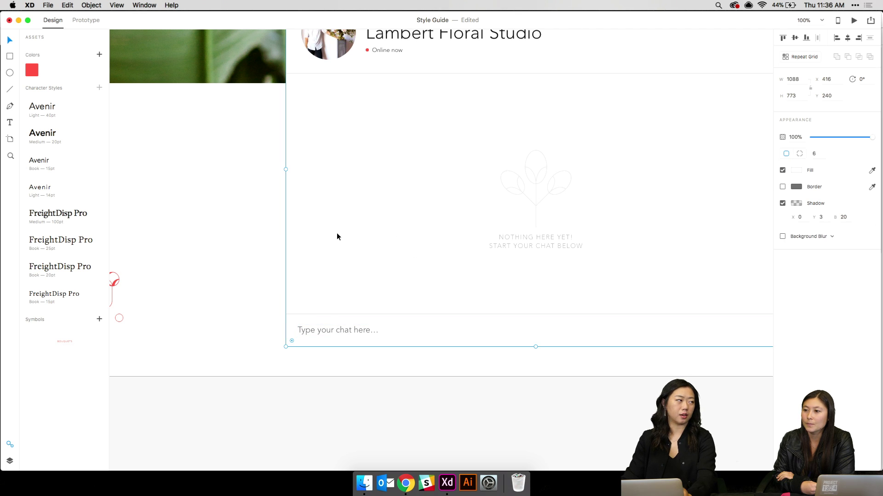
scroll(337, 233, "up", 5)
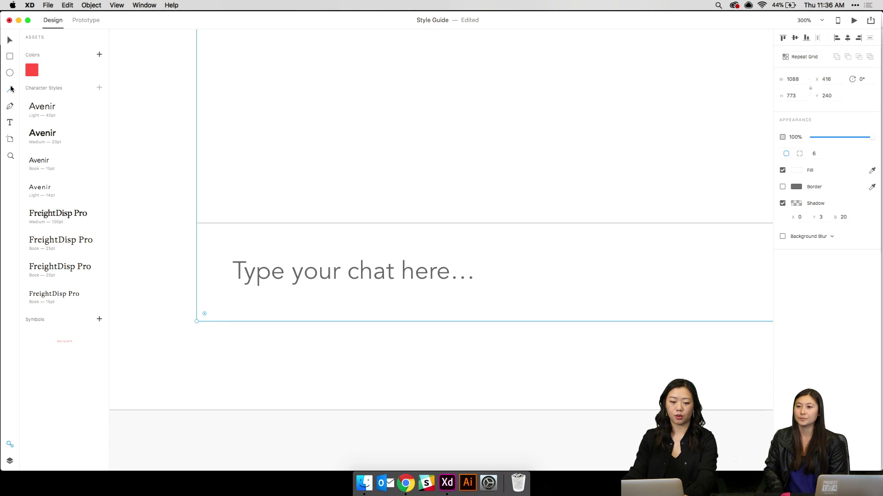
left_click_drag(226, 241, 226, 290)
left_click(797, 155)
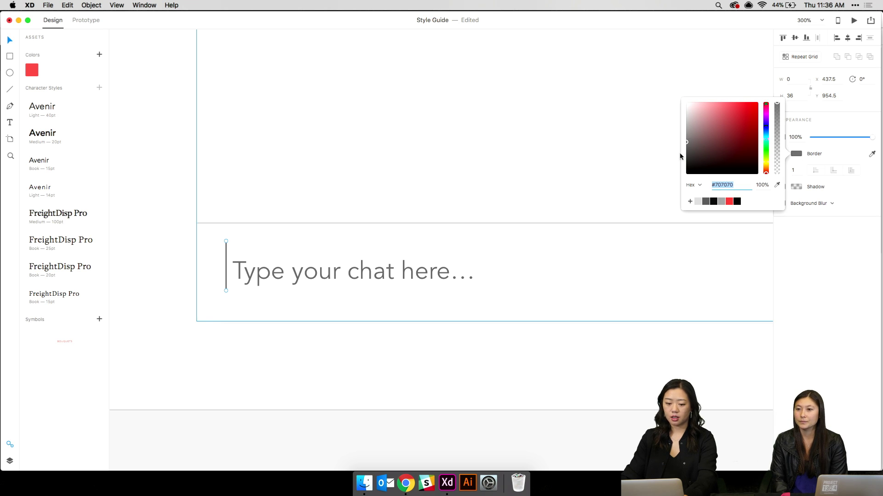
left_click(734, 174)
key("Escape")
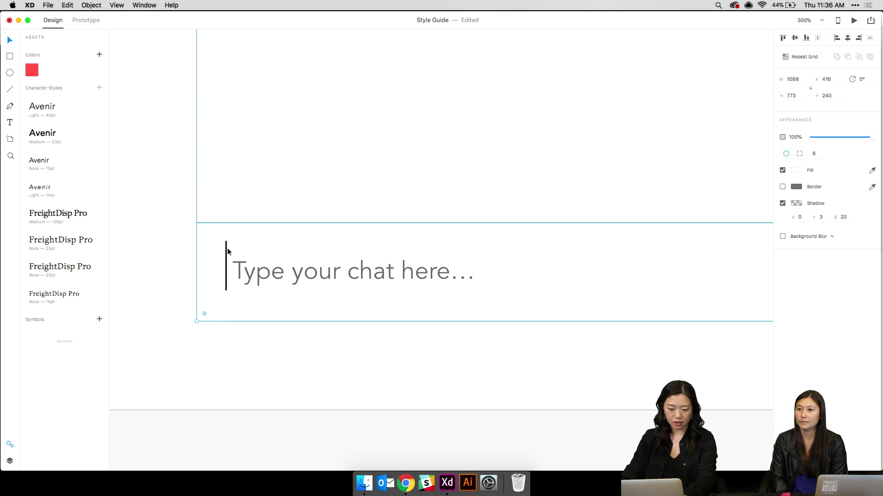
Nudge the cursor line against the start of the prompt text, at X 440.5, Y 959.5
key("Down")
key("Down")
key("Down")
key("Down")
key("Down")
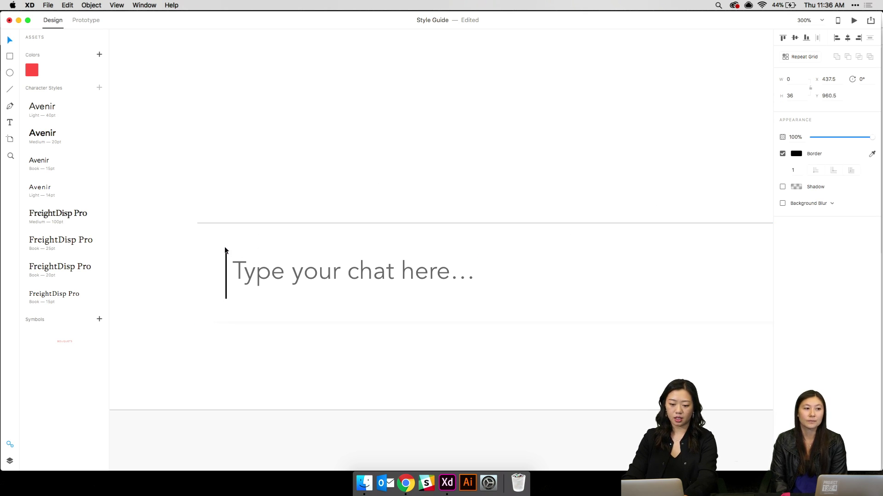
key("shift+Right")
key("Left")
key("Left")
key("Left")
key("Left")
key("Left")
key("Left")
key("Left")
key("Left")
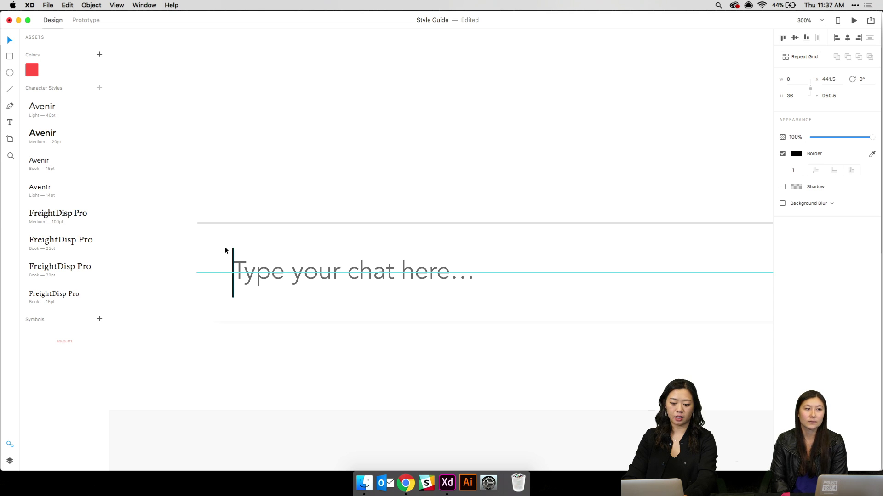
key("Right")
key("Escape")
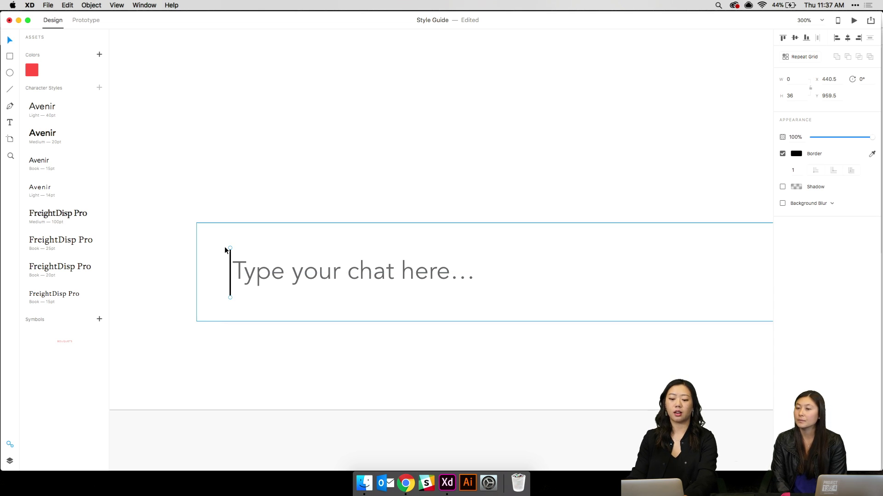
Nudge the "Type your chat here…" text slightly away from the cursor line, to X 443, Y 965
left_click(269, 150)
key("super+1")
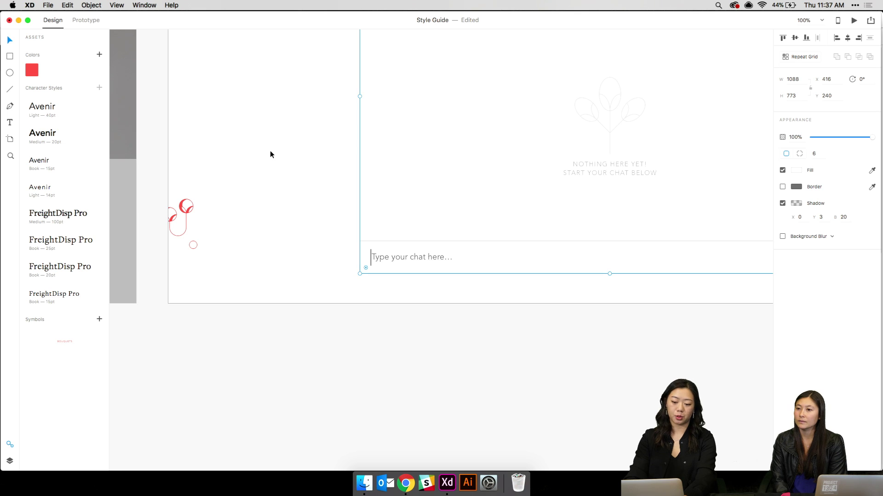
scroll(456, 208, "right", 5)
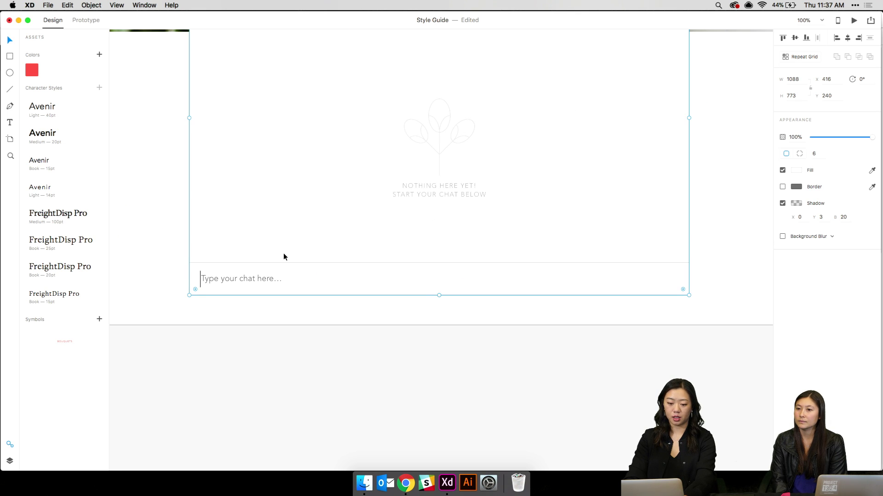
double_click(253, 276)
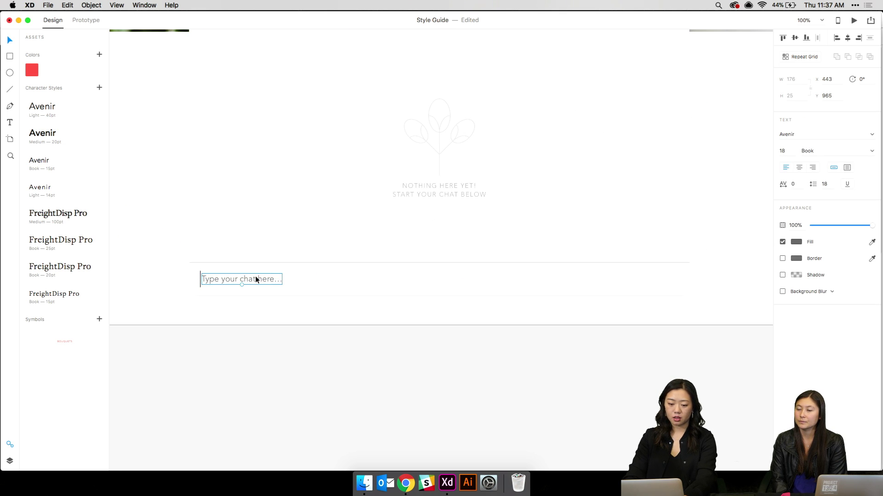
double_click(253, 276)
left_click(279, 227)
left_click(311, 200)
Save the Style Guide document
scroll(312, 201, "up", 3)
scroll(312, 201, "right", 2)
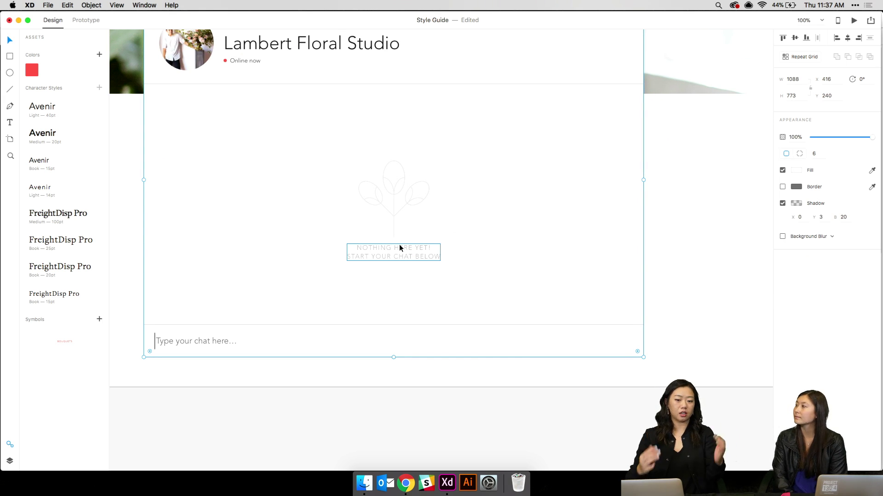
key("super+s")
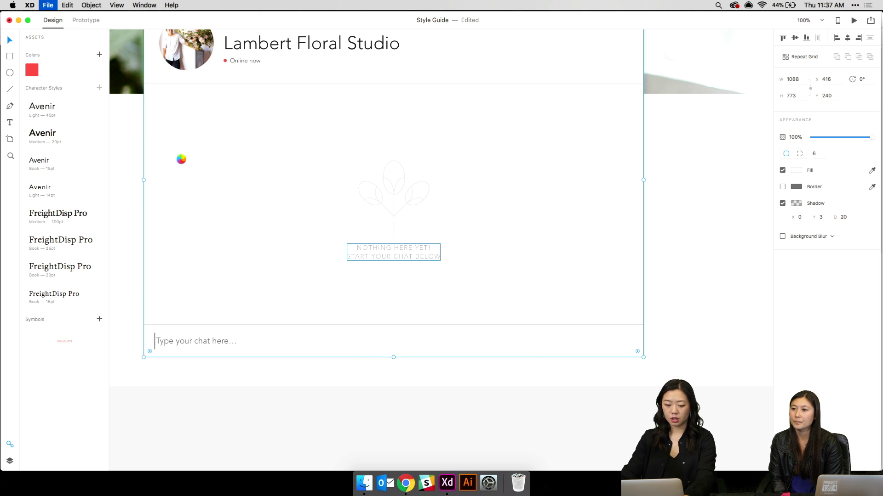
Copy the START NOW button from the profile page header into the chat input strip, near the card's far edge
left_click_drag(187, 162, 222, 175)
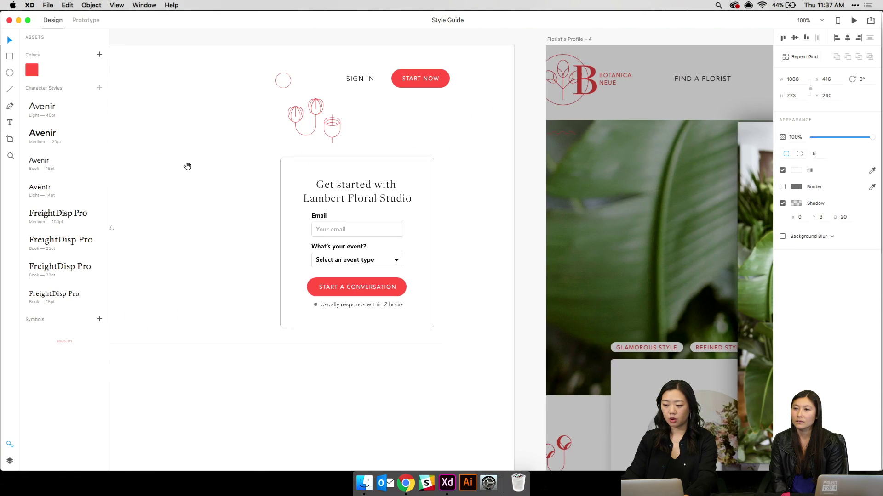
scroll(266, 173, "up", 1)
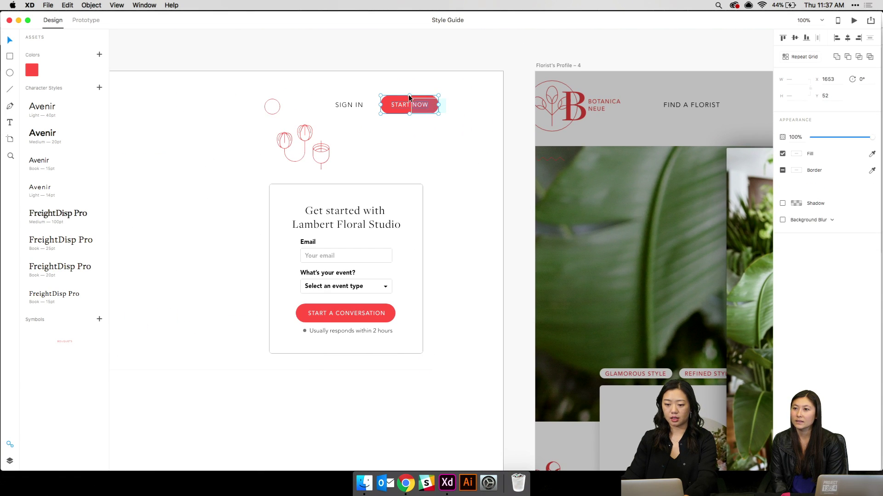
left_click_drag(512, 172, 272, 230)
left_click(408, 291)
key("cmd+v")
left_click_drag(498, 202, 581, 295)
Change the copied button's label to "SEND" and centre it within the red button at X 1409
double_click(581, 295)
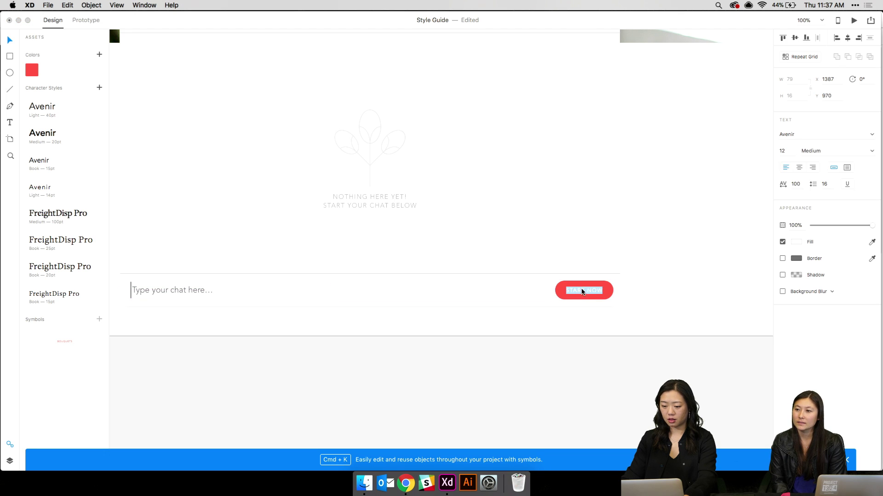
key("cmd+a")
type("SEND")
key("Escape")
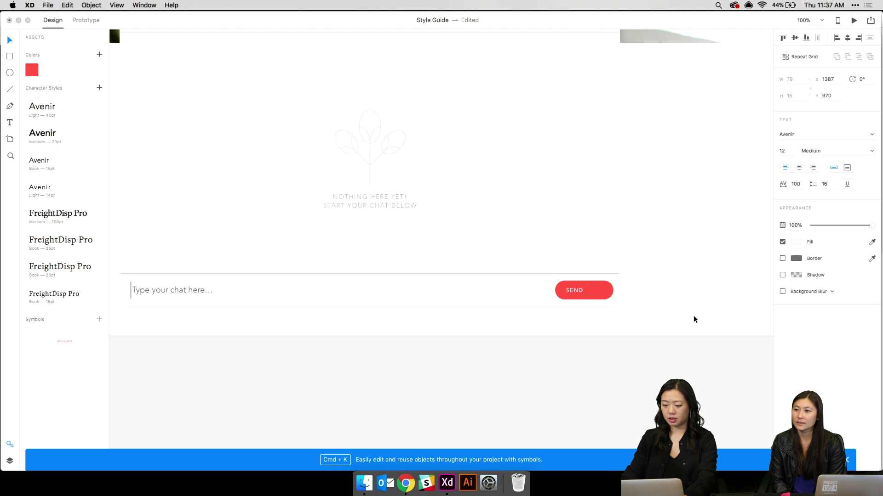
left_click_drag(576, 288, 588, 288)
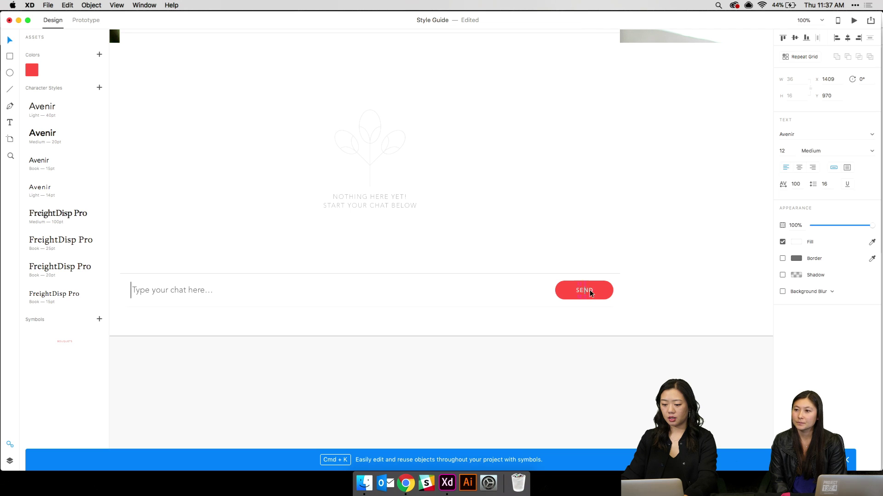
left_click(670, 285)
Shorten the header photo banner behind the chat card to a height of 213
key("cmd+minus")
scroll(647, 385, "up", 5)
scroll(646, 386, "left", 3)
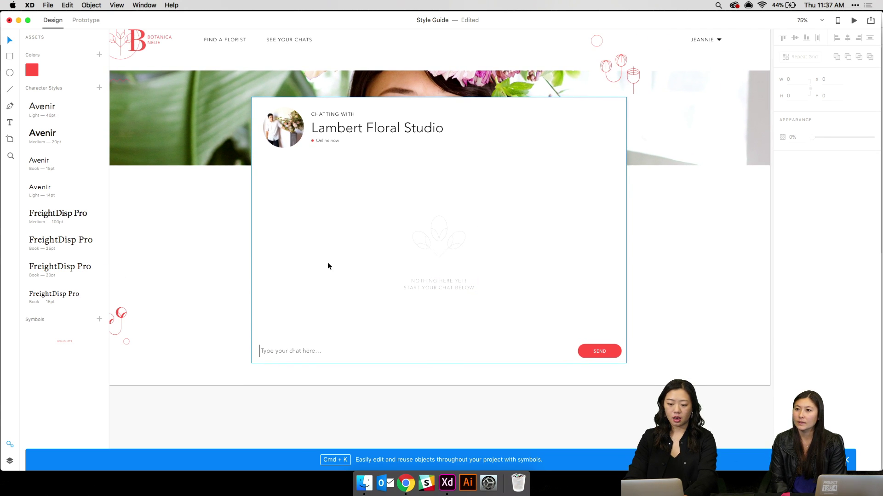
scroll(327, 263, "up", 2)
scroll(328, 263, "left", 1)
scroll(328, 265, "up", 2)
scroll(327, 266, "left", 1)
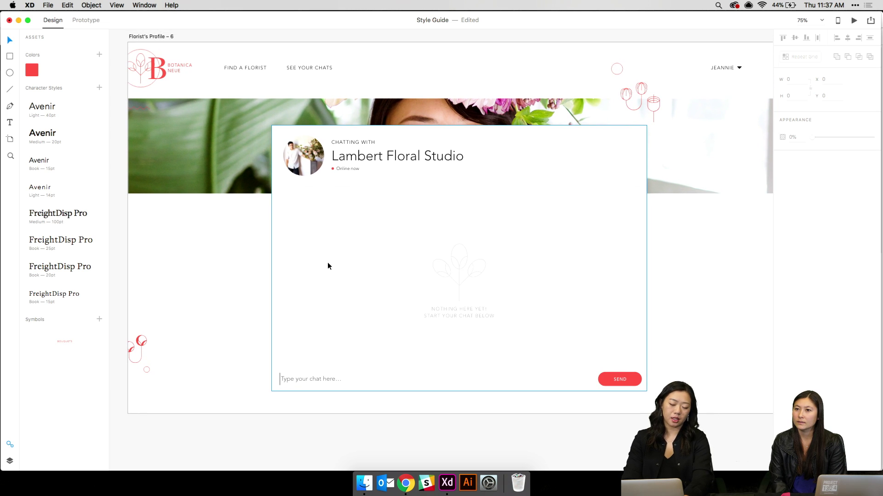
left_click(671, 167)
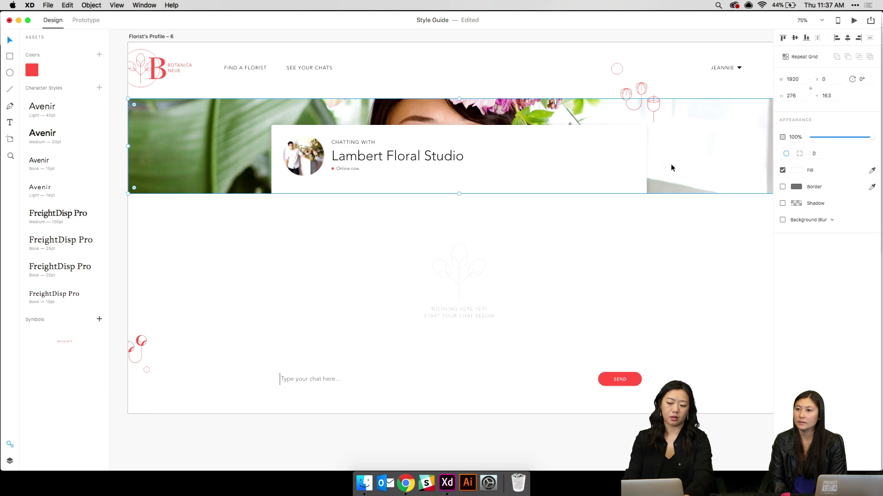
left_click_drag(460, 194, 456, 172)
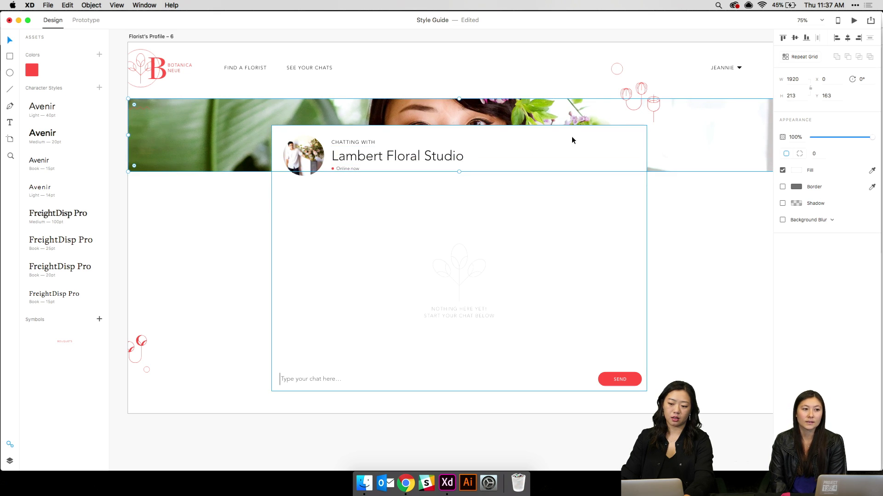
double_click(663, 118)
key("Escape")
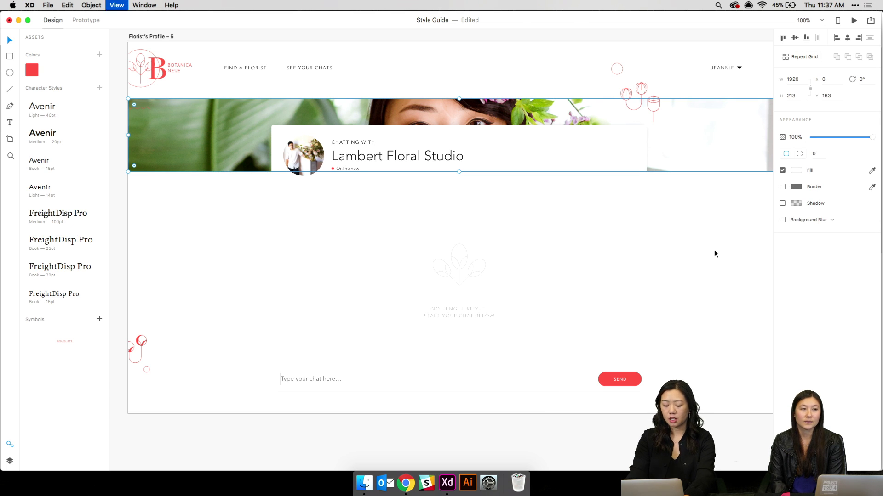
Draw a rectangle of about 351 by 190 overlapping the chat card's outer edge above the input strip
key("super+1")
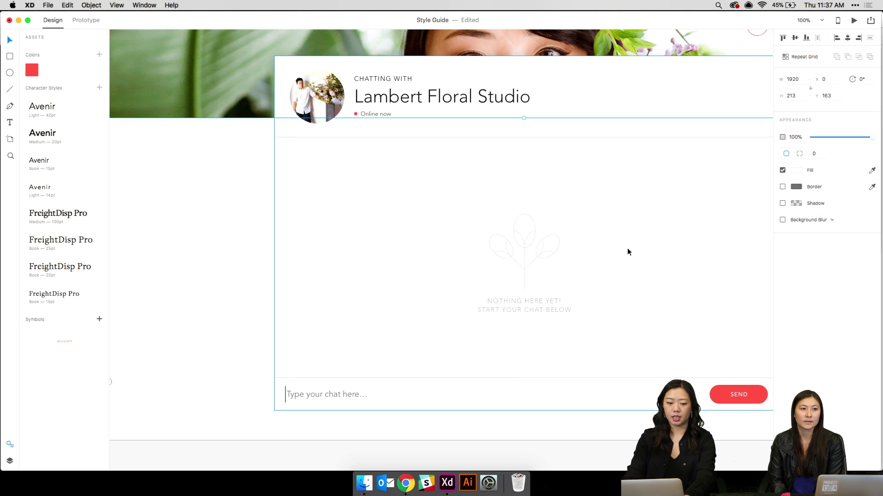
left_click(10, 56)
mouse_move(171, 237)
left_mouse_down()
mouse_move(357, 339)
mouse_move(331, 324)
left_mouse_up()
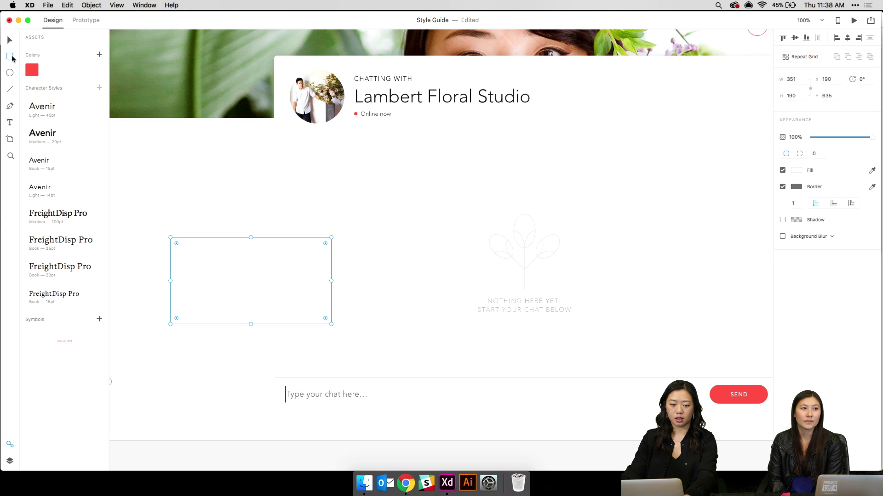
Draw a square of about 47 by 47 above the rectangle and rotate it 45°
left_click_drag(231, 186, 253, 208)
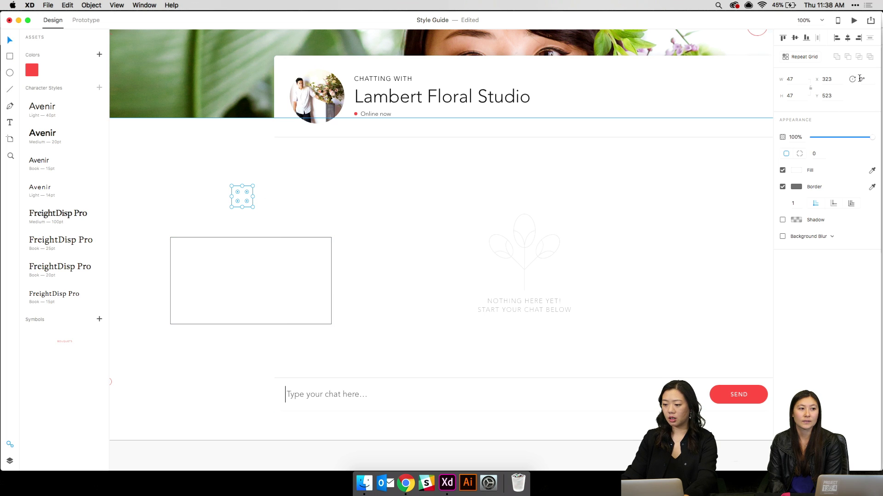
type("45")
key("Return")
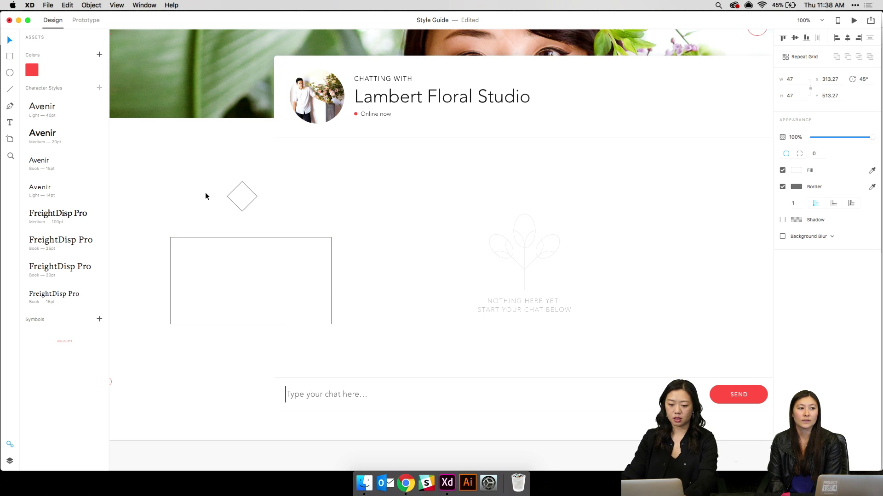
Move the diamond onto the middle of the rectangle's lower edge and give both shapes a corner radius of 5
left_click_drag(245, 195, 266, 254)
left_click_drag(258, 314, 255, 316)
left_click(246, 262, "shift")
left_click(821, 154)
type("5")
key("Return")
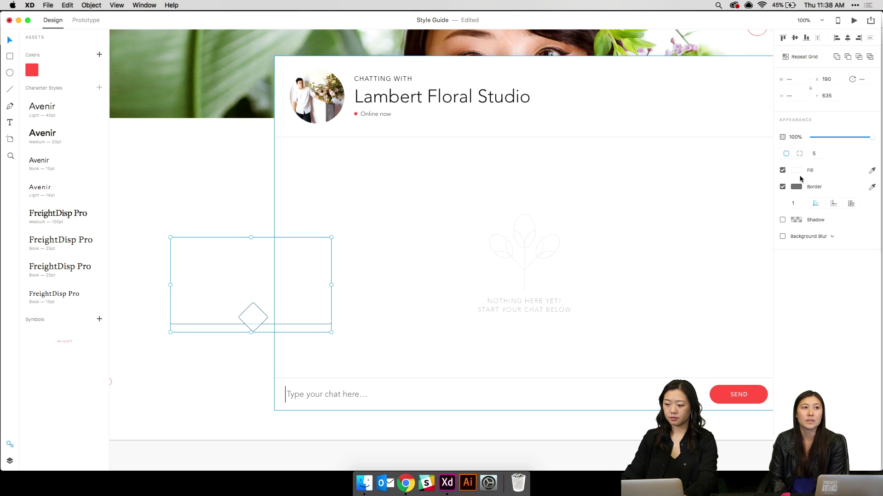
Combine the rectangle and diamond into one speech bubble with the Add path operation
left_click(90, 5)
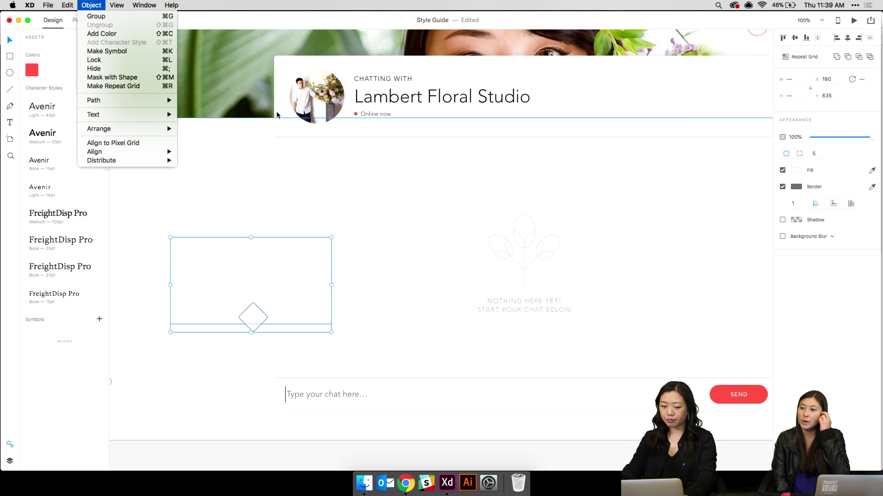
left_click(238, 268)
left_click(91, 5)
mouse_move(121, 101)
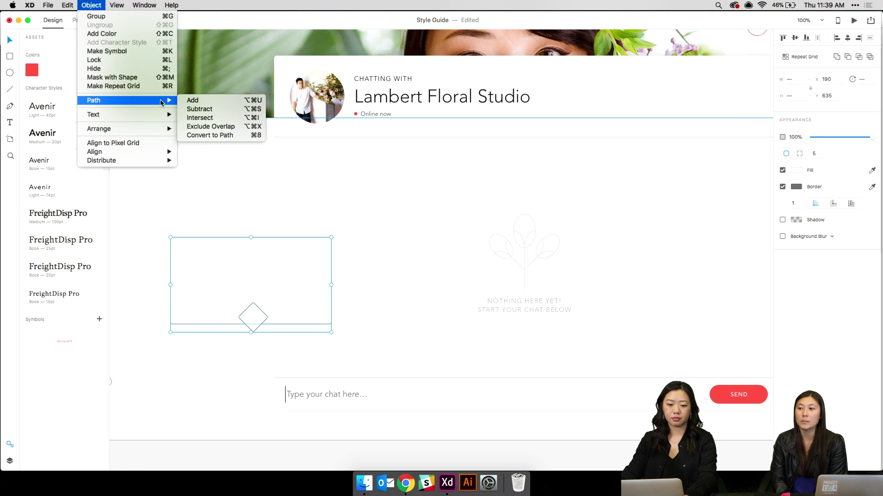
left_click(193, 101)
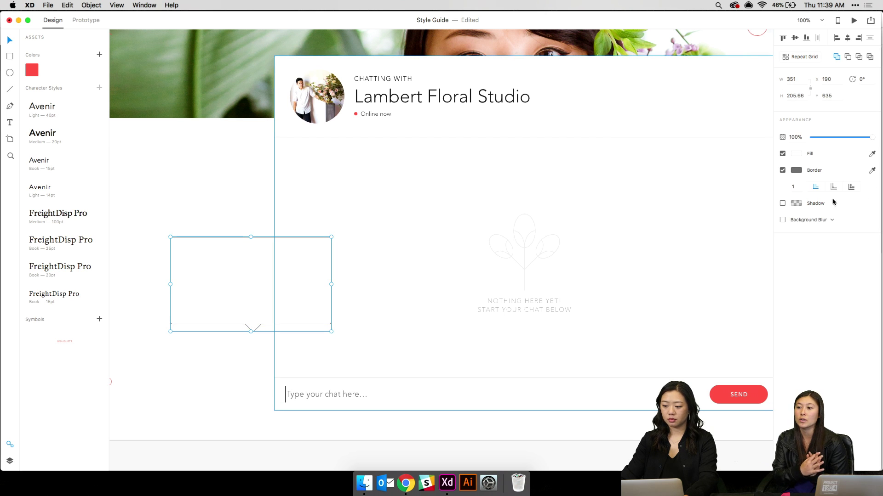
Replace the speech bubble's border with a shadow and move the bubble just above the input prompt, at X 275, Y 726
left_click(783, 170)
left_click(782, 188)
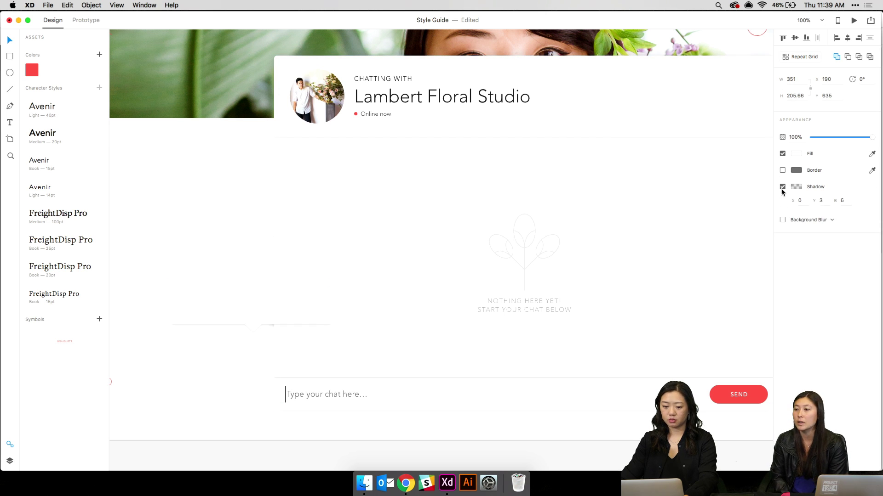
left_click_drag(280, 287, 319, 327)
left_click(341, 255)
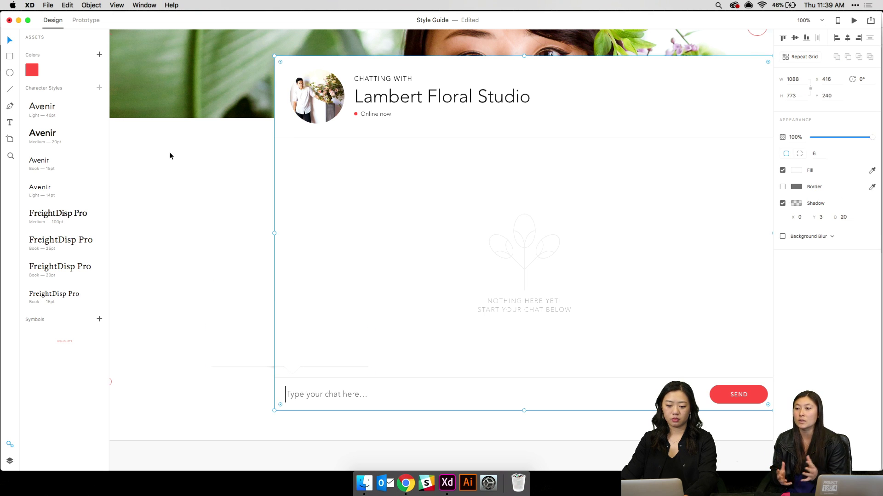
left_click(323, 327)
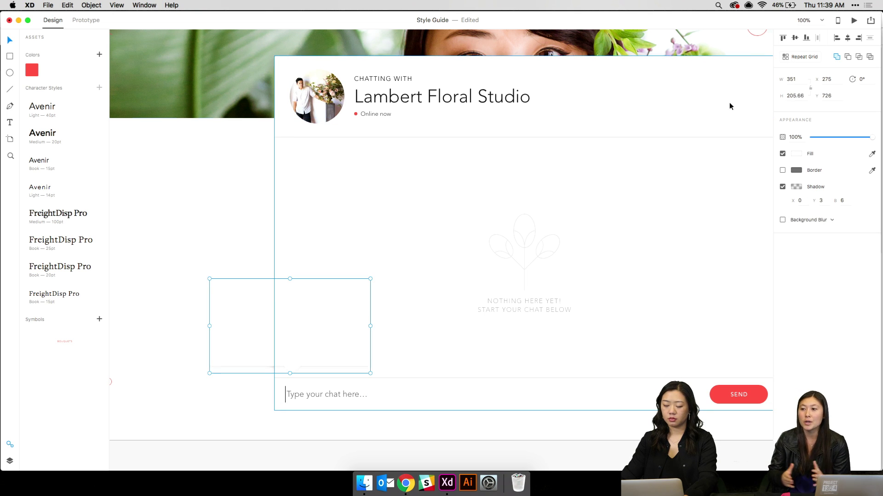
Examine the rectangle and diamond that make up the combined speech bubble
left_click(796, 78)
key("Down")
type("v")
left_click(291, 368)
double_click(292, 368)
left_click(303, 342, "shift")
left_click(458, 199)
left_click_drag(336, 333, 335, 332)
left_click(213, 248)
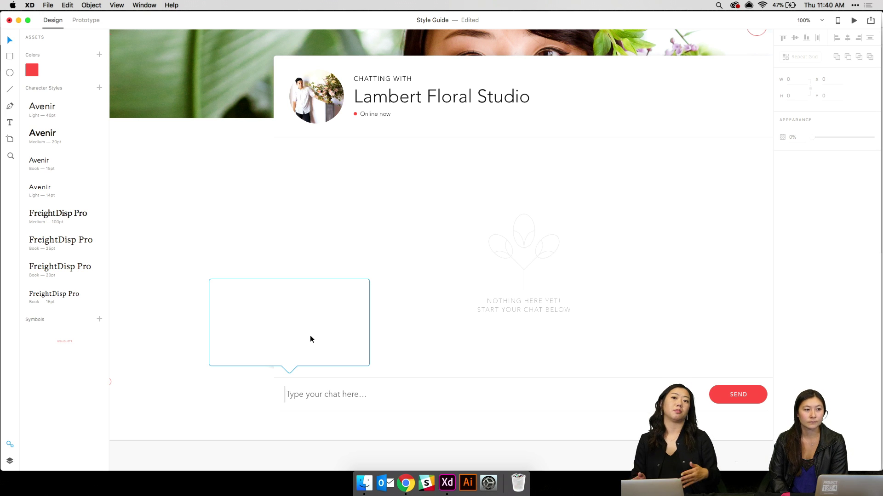
Add the placeholder text "asdlfjadklf" with a black fill and place it inside the speech bubble's upper part at X 298, Y 753
key("t")
left_click(241, 233)
type("asdlfjadklf")
key("super+a")
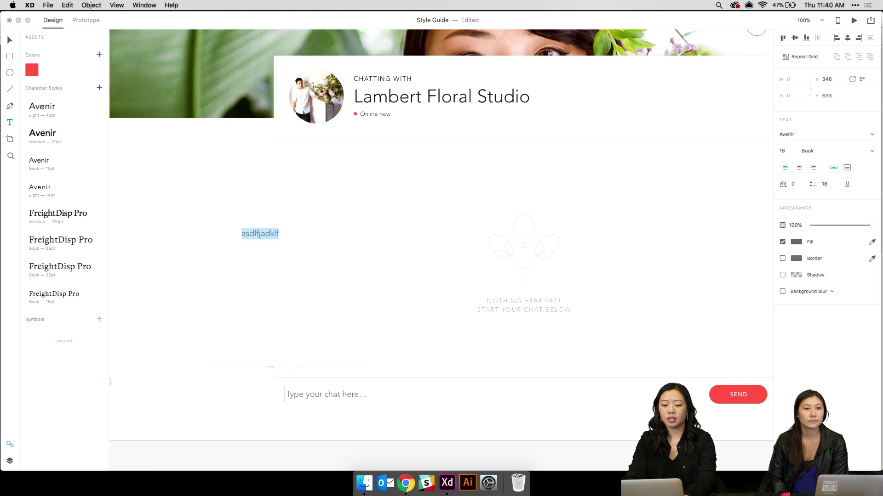
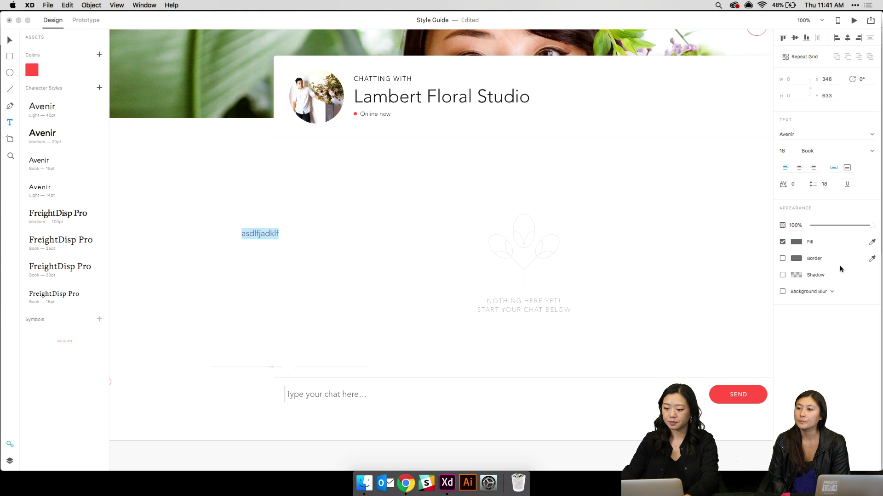
left_click(796, 241)
left_click(732, 237)
key("Escape")
key("Escape")
left_click_drag(269, 237, 247, 298)
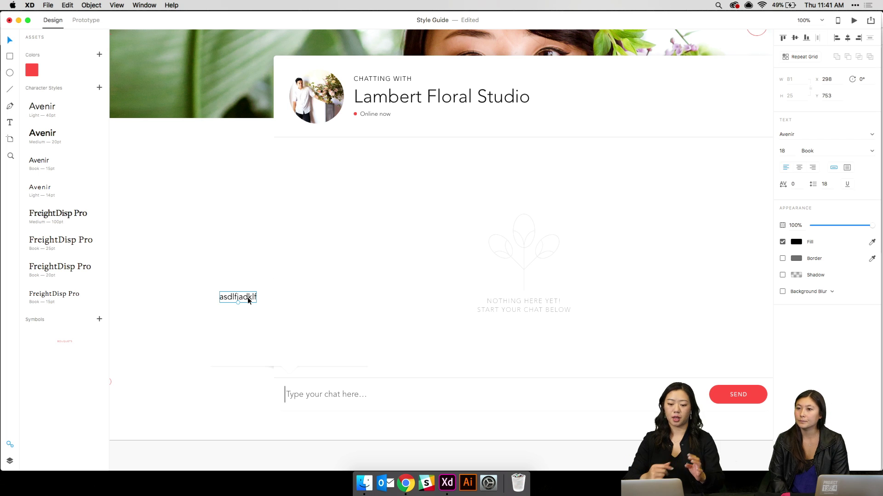
Replace the placeholder text in the speech bubble with the heading "Popular ways to start a chat:"
double_click(248, 299)
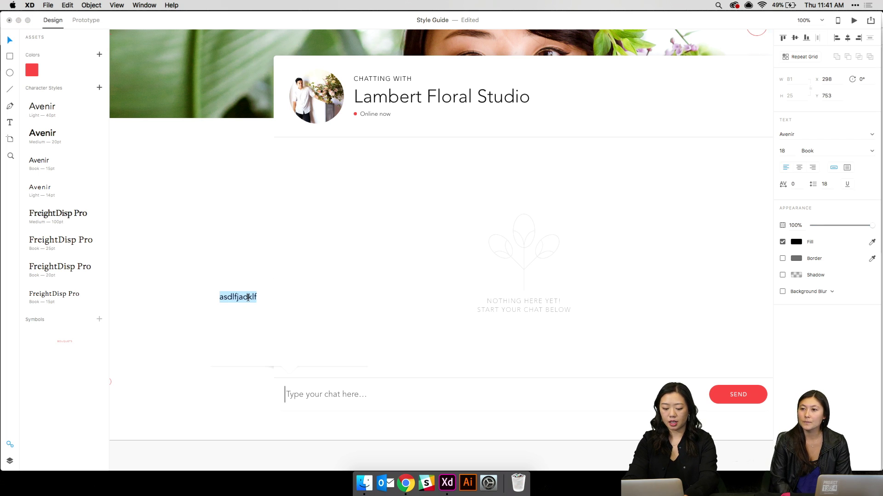
key("BackSpace")
type("Po")
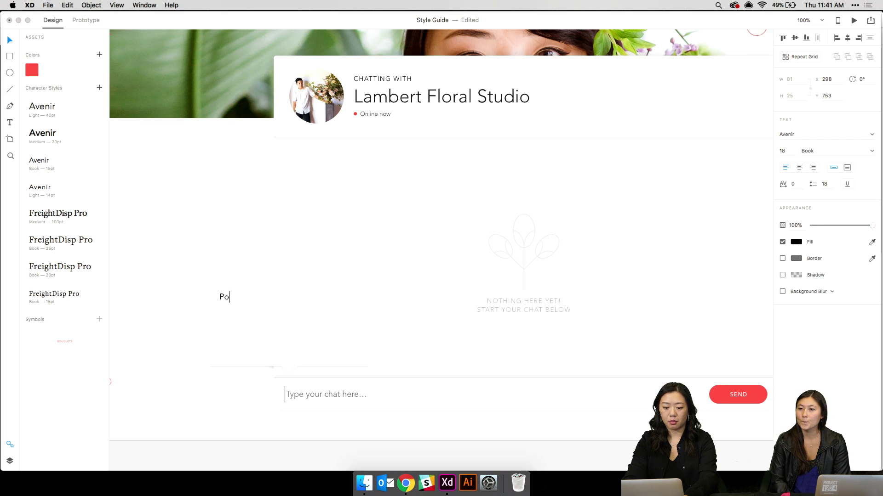
type("pular ways t")
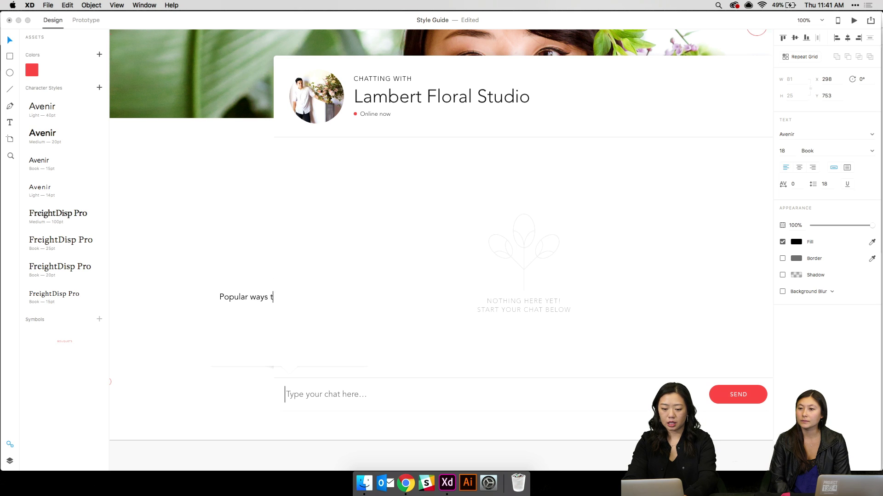
type("o ctart a chat:")
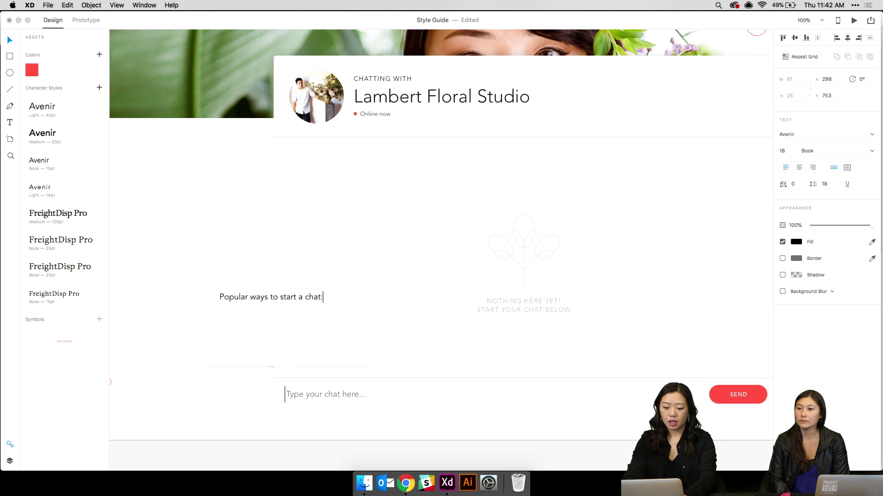
key("Escape")
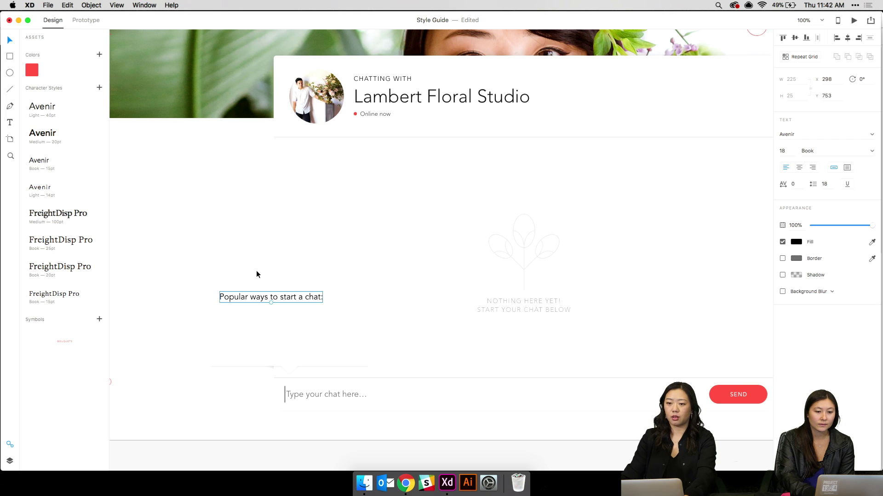
Duplicate the heading just below itself and change the copy to "I love your work, are you free on this specific date?"
key("super+d")
left_click_drag(249, 298, 249, 313)
double_click(249, 311)
type("I")
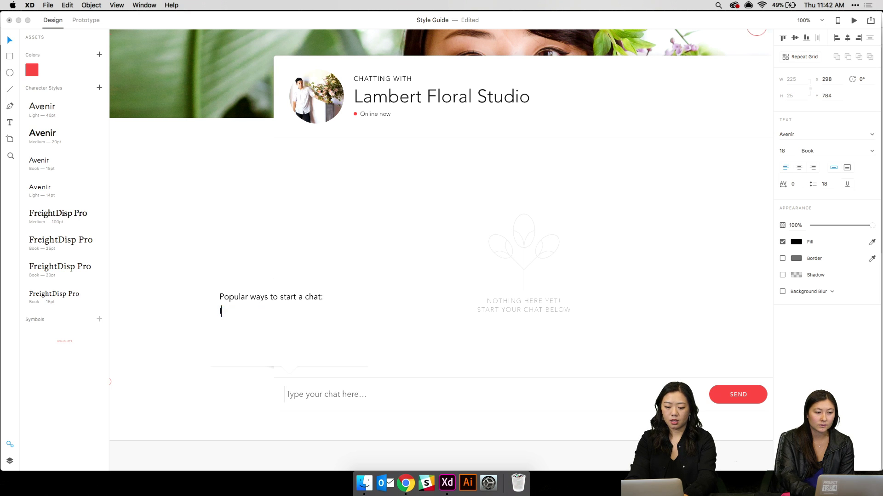
type(" love your wor")
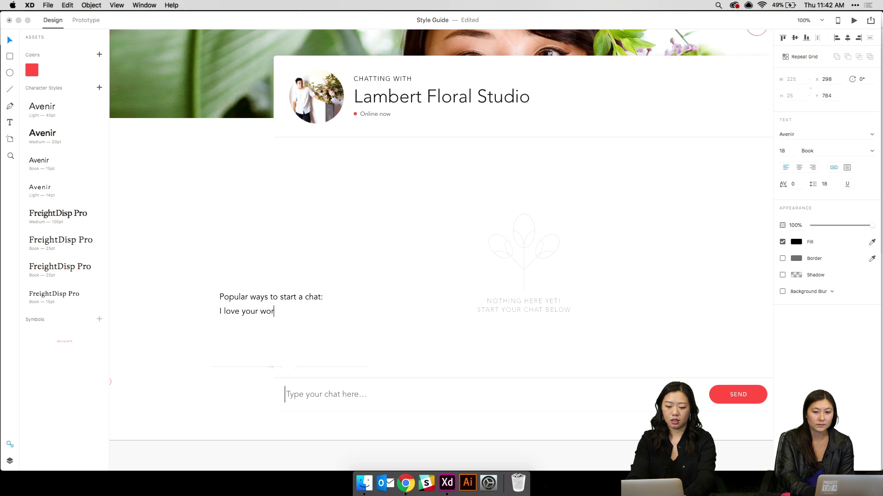
type("k, are you free on thi")
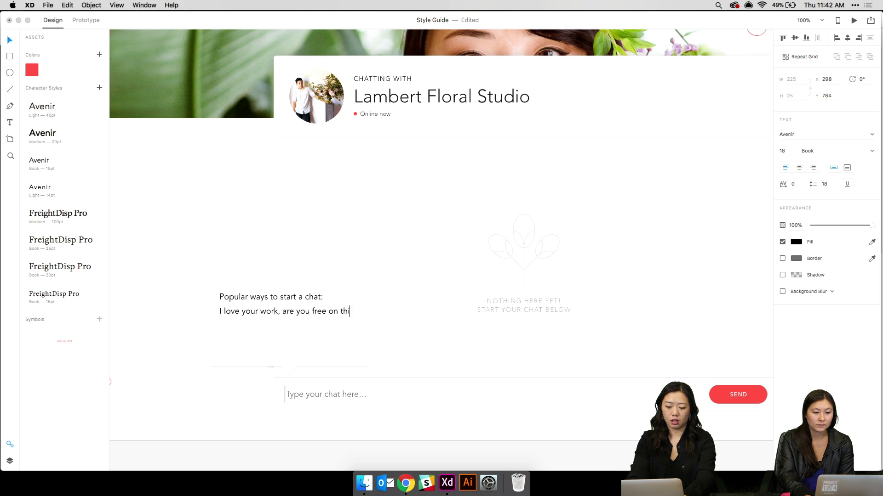
type("s s")
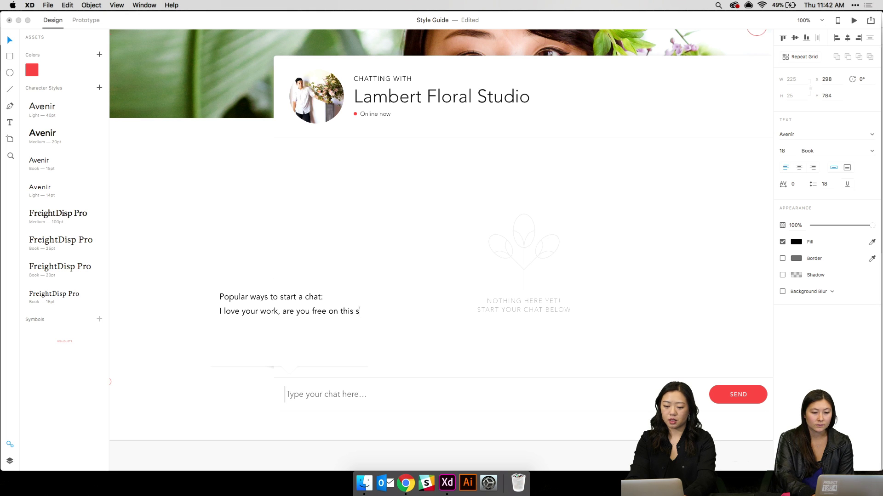
type("pecific date?")
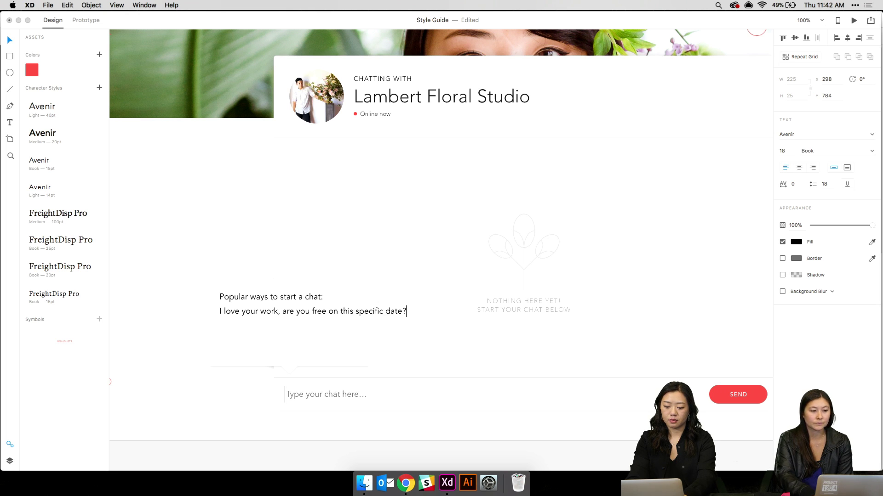
Convert the question to area text, wrap it onto two lines at about 303 wide, and set its line spacing to 20
left_click(847, 167)
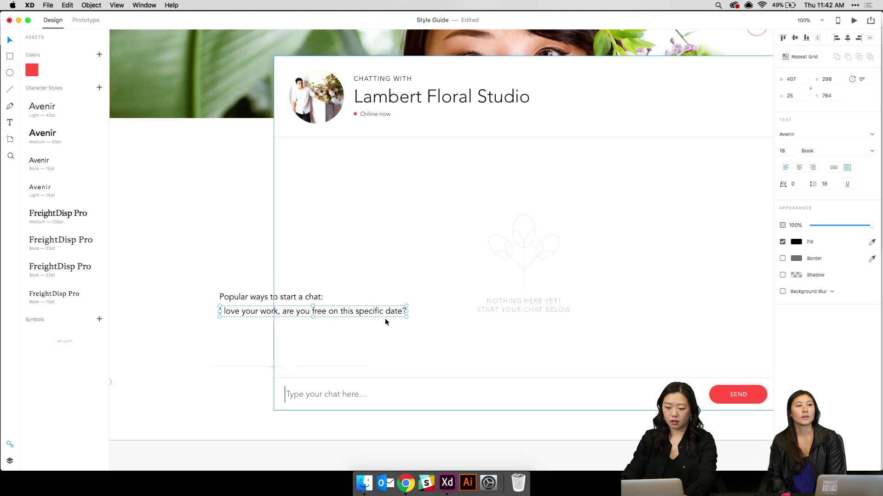
left_click_drag(406, 316, 358, 326)
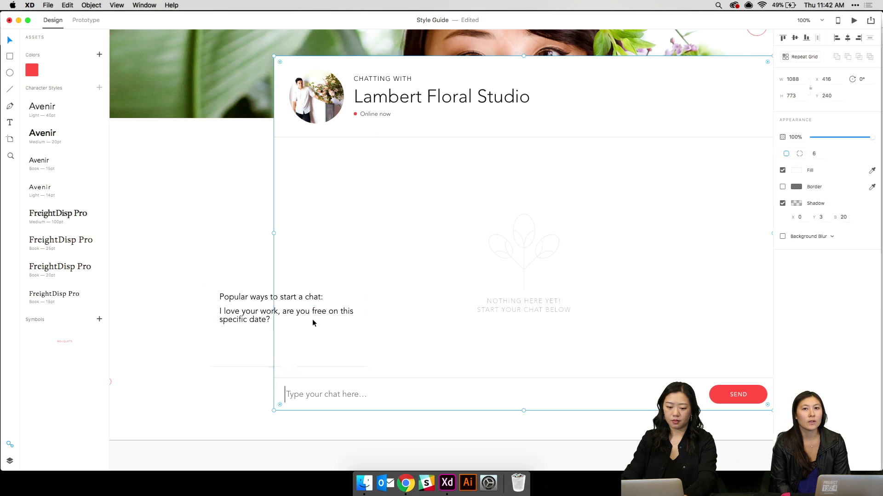
left_click_drag(830, 186, 803, 182)
key("Up")
key("Up")
key("Return")
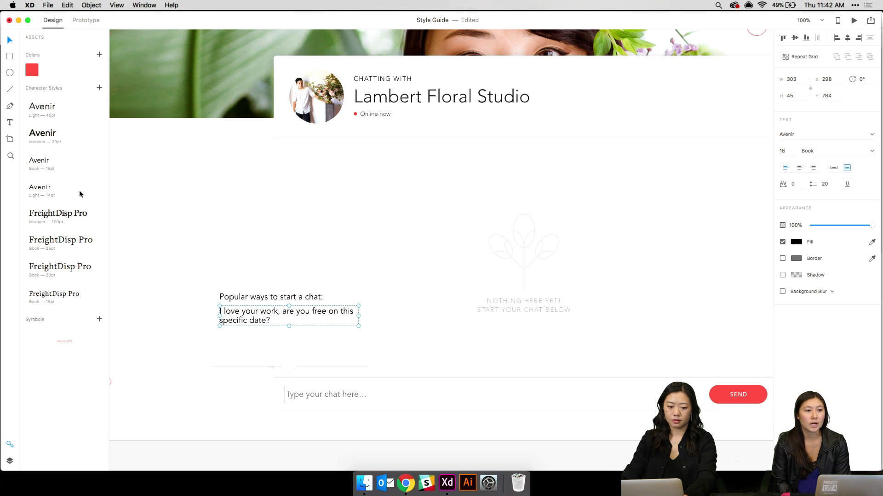
Apply the FreightDisp Pro Book 15pt character style to the question and set its line spacing to 20
left_click(80, 296)
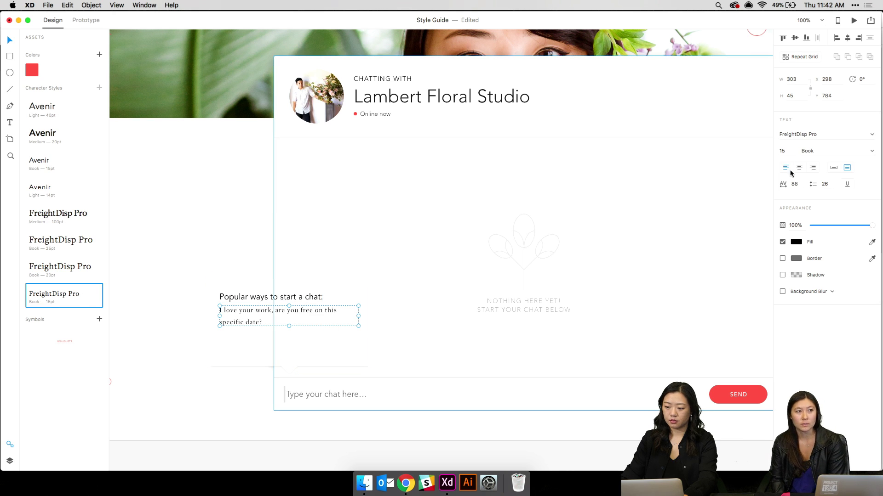
left_click_drag(828, 184, 802, 182)
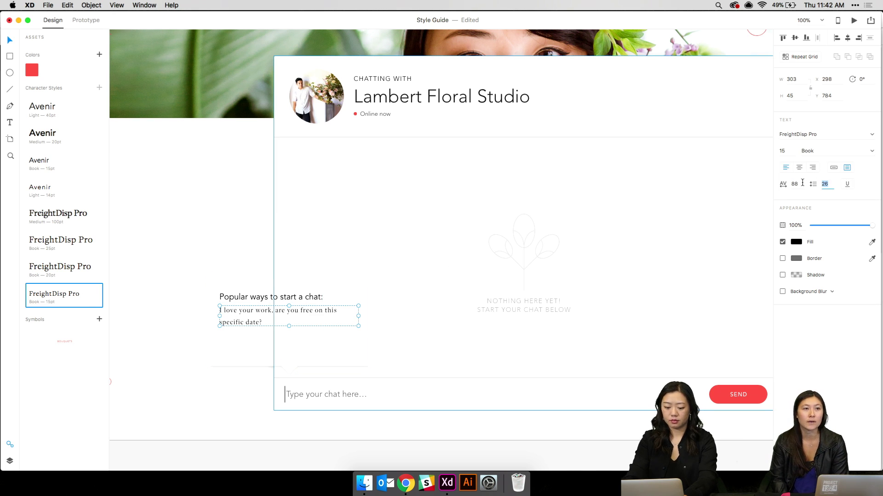
type("18")
key("Return")
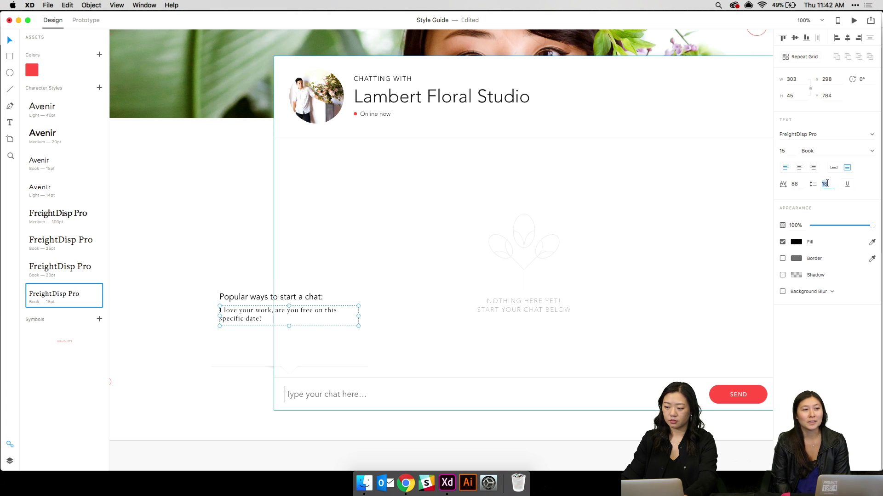
type("20")
key("Return")
Enclose the "I love your work" question in quotation marks
left_click(291, 329)
double_click(286, 320)
triple_click(281, 320)
left_click(282, 319)
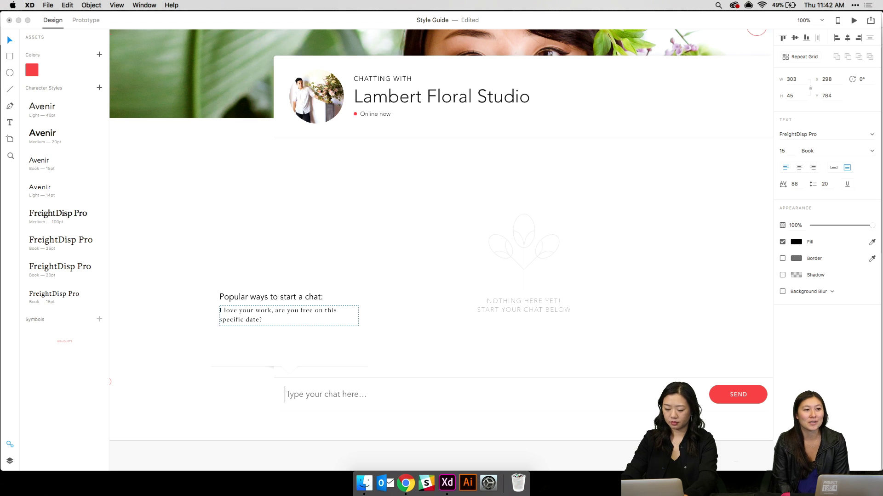
left_click(221, 310)
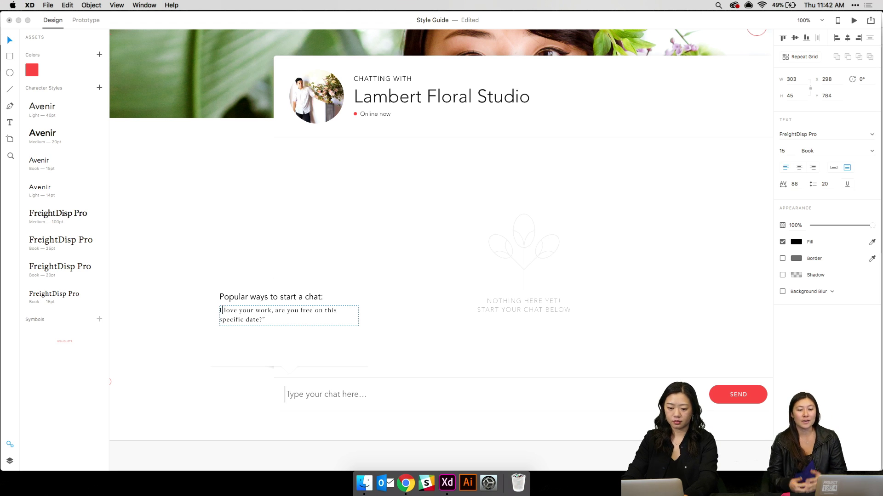
type("“")
key("Escape")
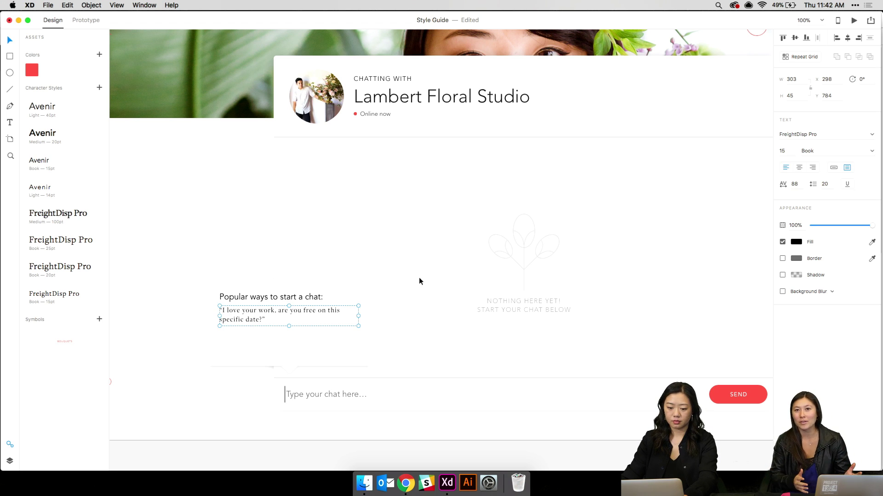
Duplicate the quoted question below the first at Y 835 and change its wording to "“Are you thinking about the"
left_click_drag(301, 313, 299, 336)
double_click(299, 335)
type("“are you")
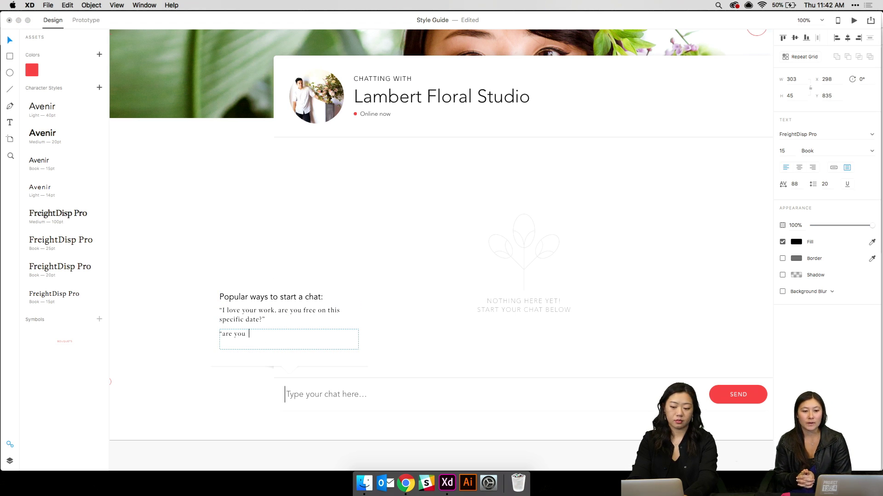
key("super+a")
type("“Are you t")
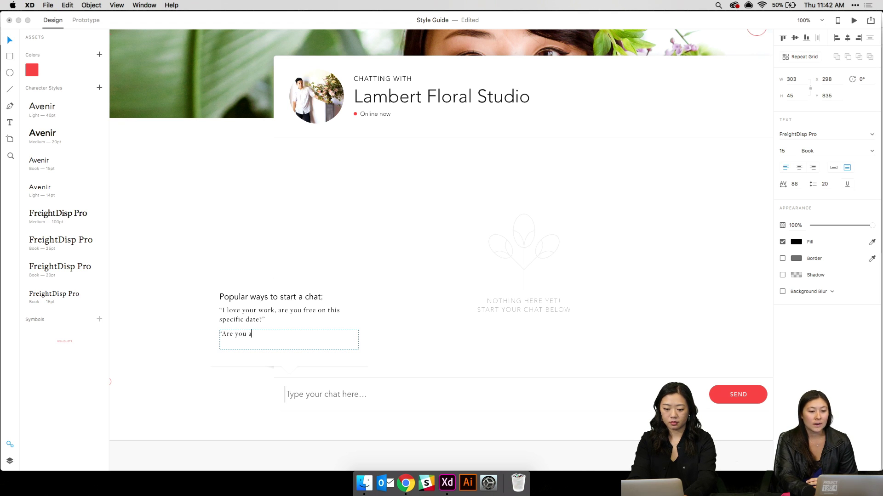
type("thinking about the")
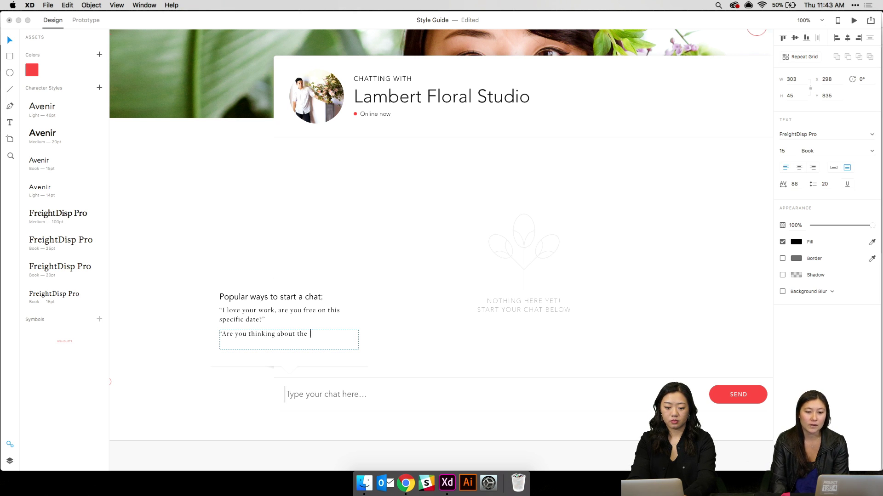
Replace the second suggestion's text with "“What is your speciality in floral design?"
key("super+a")
key("BackSpace")
type("“What is your speciality in flroa")
key("BackSpace")
key("BackSpace")
key("BackSpace")
type("oral design?Is wedding")
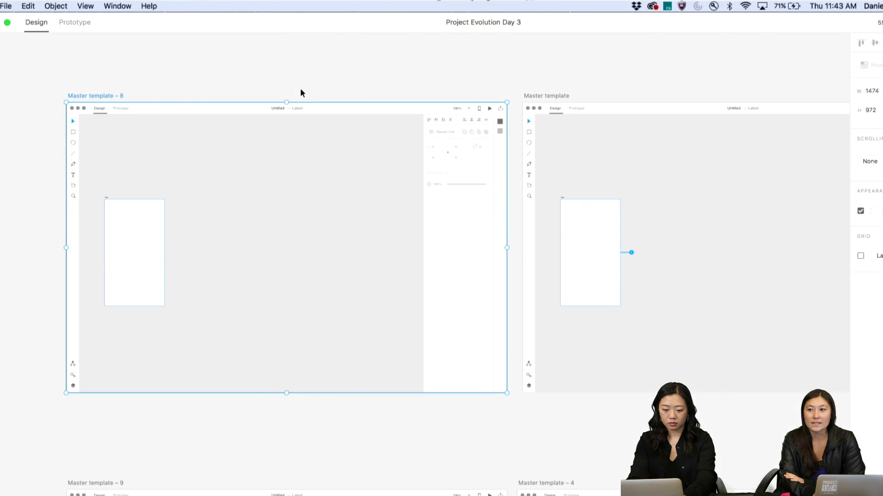
Preview the Project Evolution Day 3 prototype and step through its image stack, color swatches and the photo placed on the artboard
key("super+Return")
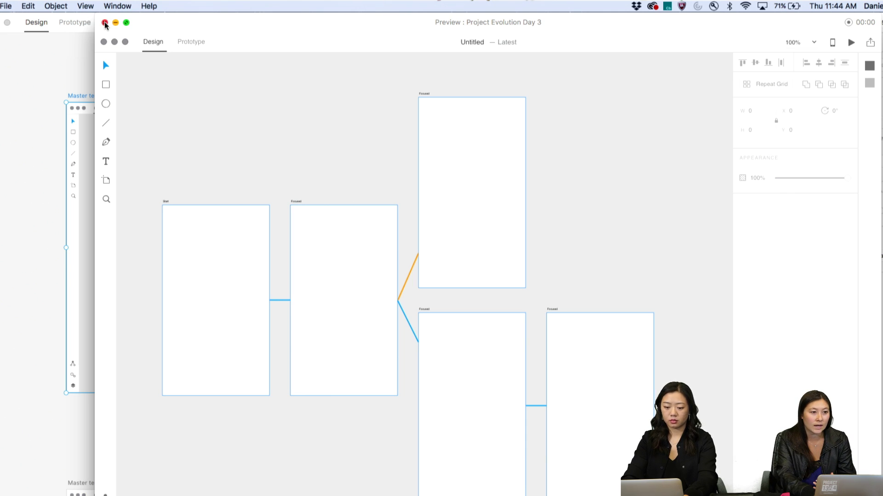
left_click(423, 249)
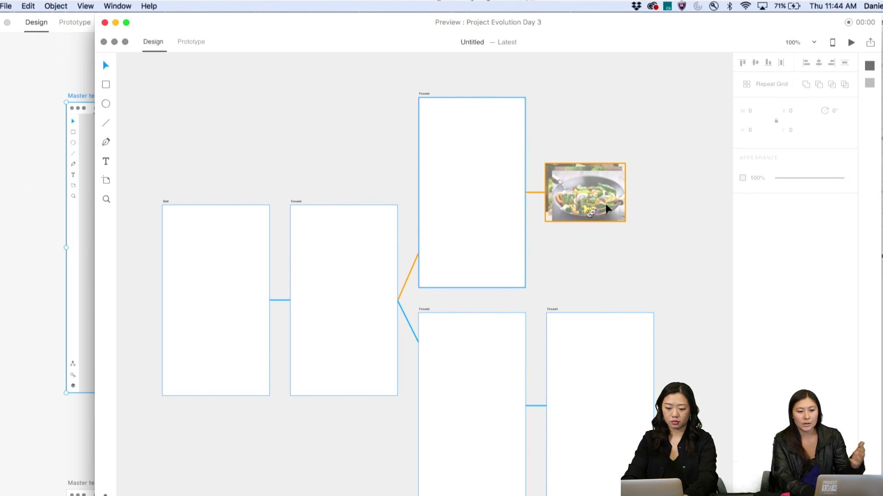
left_click(589, 216)
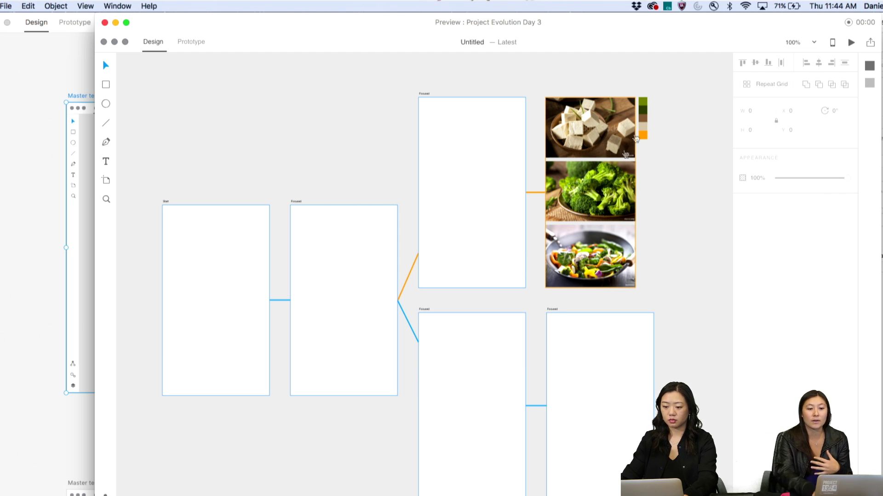
left_click(642, 115)
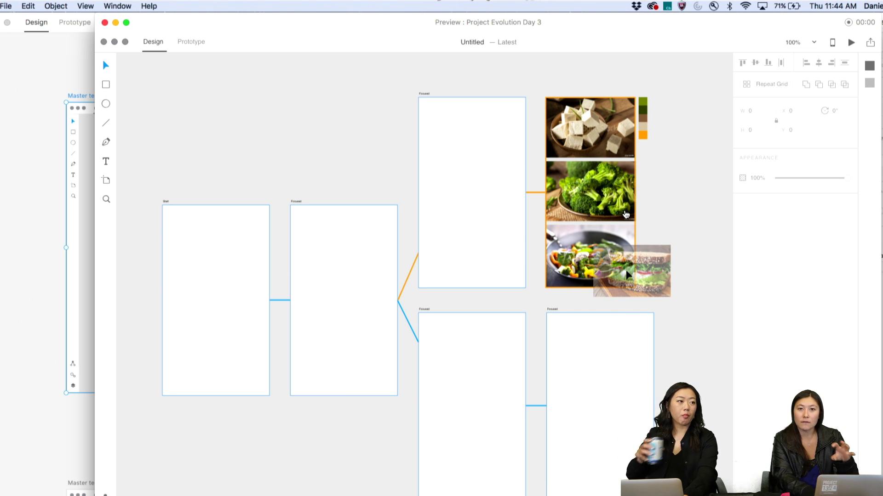
left_click(631, 256)
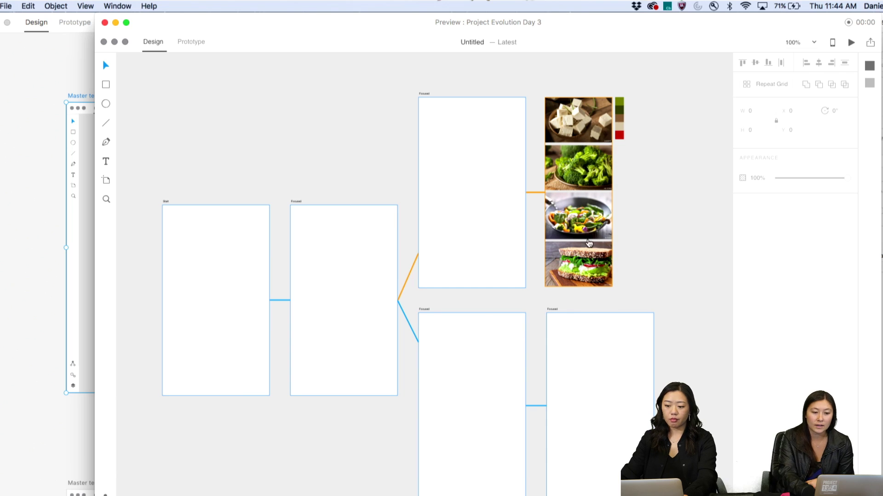
left_click(589, 242)
left_click(588, 229)
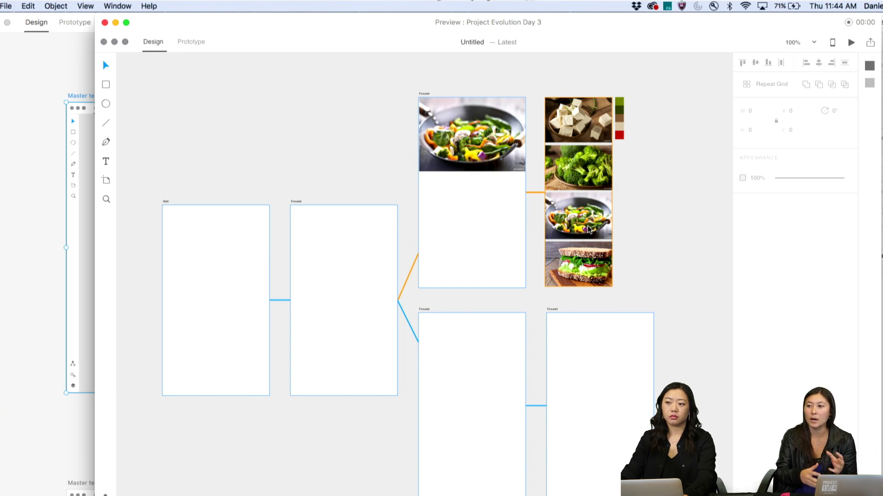
left_click(561, 237)
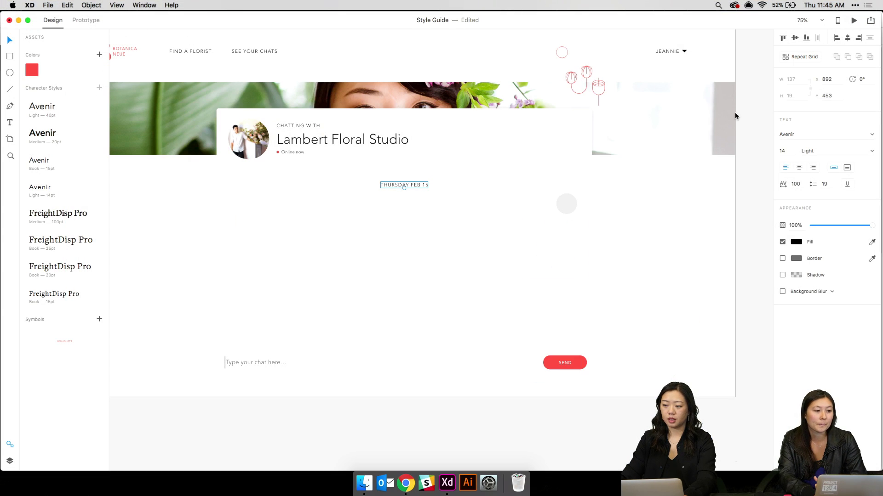
In the Style Guide chat screen, draw a wide message rectangle beside the grey avatar circle, under the THURSDAY FEB 15 date
left_click(735, 116)
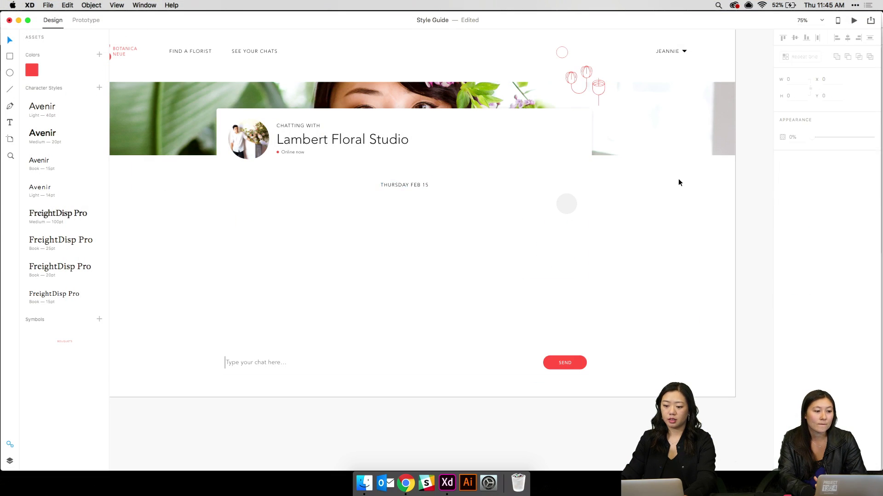
double_click(575, 202)
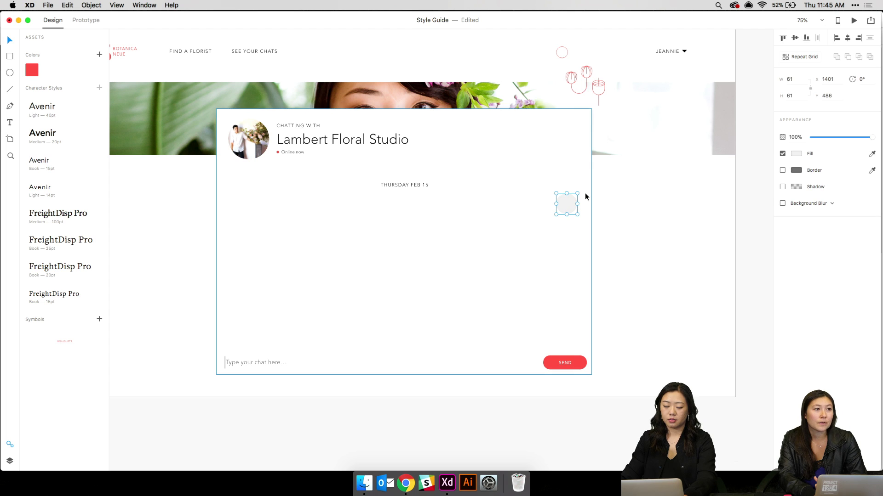
left_click_drag(521, 206, 526, 206)
key("super+z")
left_click(9, 57)
left_click_drag(440, 198, 551, 219)
key("v")
left_click(566, 208)
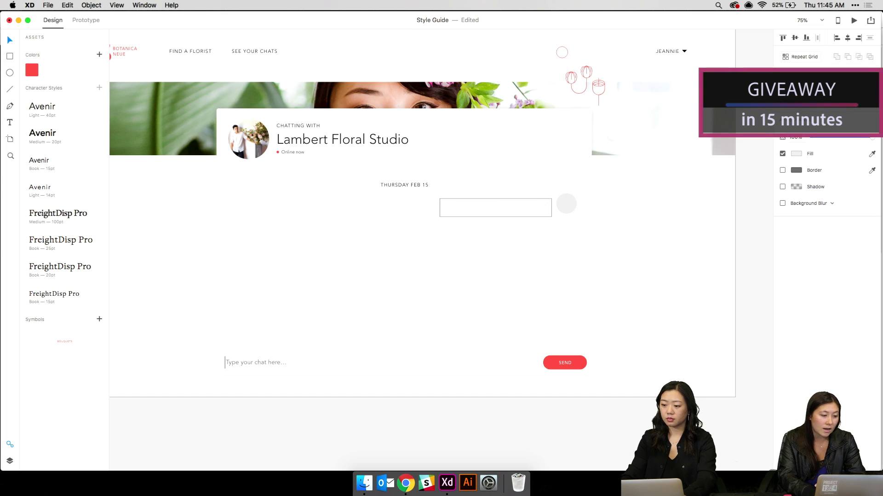
Set the outlined message rectangle's height to 60 and position it just beside the grey avatar circle
left_click(512, 213)
left_click_drag(512, 214, 512, 209)
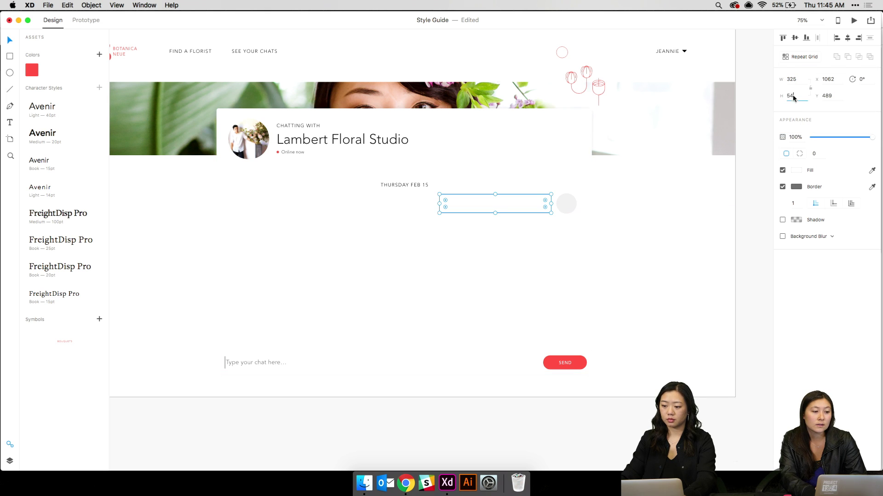
type("60")
key("Return")
left_click_drag(531, 200, 528, 200)
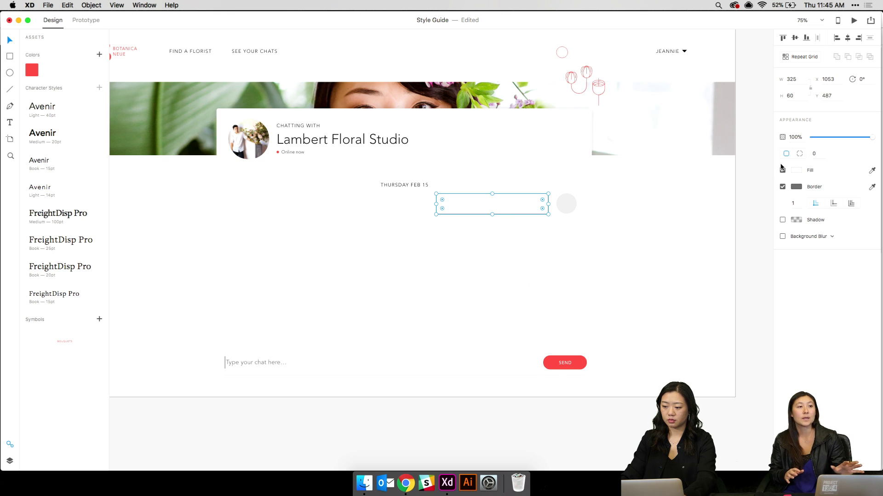
Round the message rectangle's corners with a radius of 100 and nudge it closer to the grey avatar circle
left_click(799, 154)
type("30")
key("Return")
left_click(591, 241)
left_click_drag(533, 212, 536, 212)
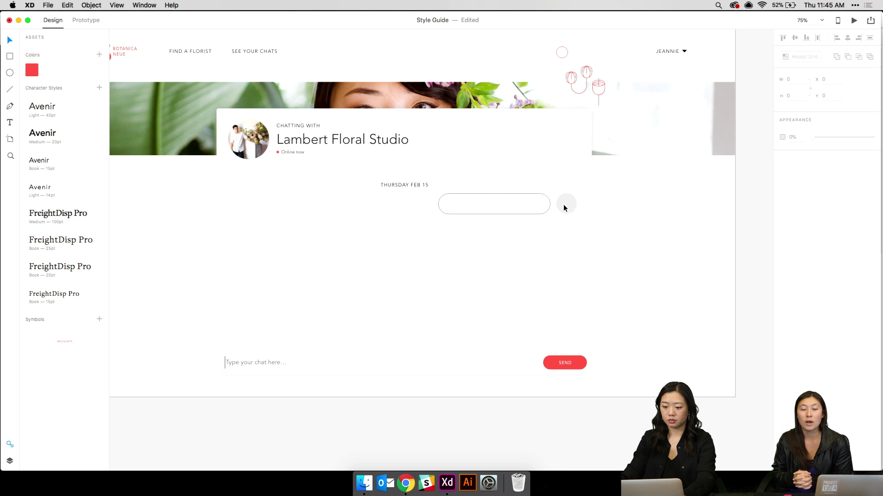
Inspect the message bubble's fill and border colours and remove its border
left_click(566, 204)
left_click(524, 211)
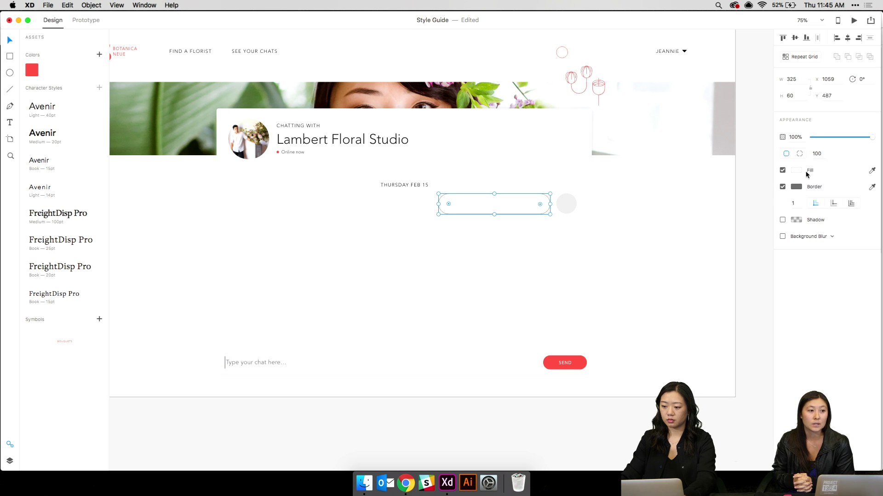
left_click(796, 170)
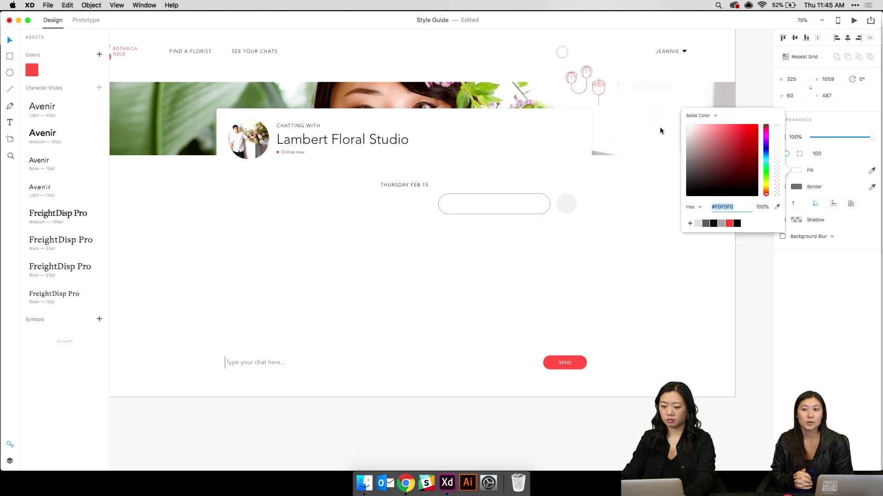
left_click(796, 186)
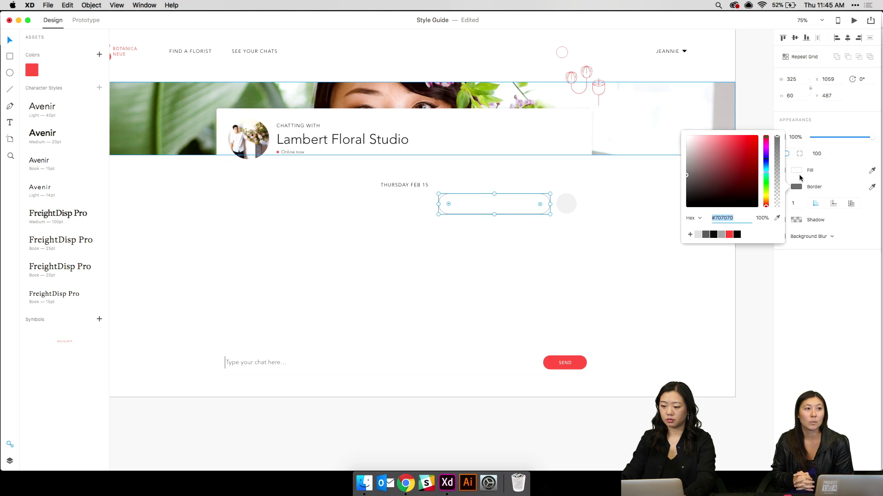
left_click(799, 178)
left_click(782, 187)
left_click(328, 287)
Place a copy of the "Type your chat here…" text inside the message bubble and set its colour to black
double_click(252, 363)
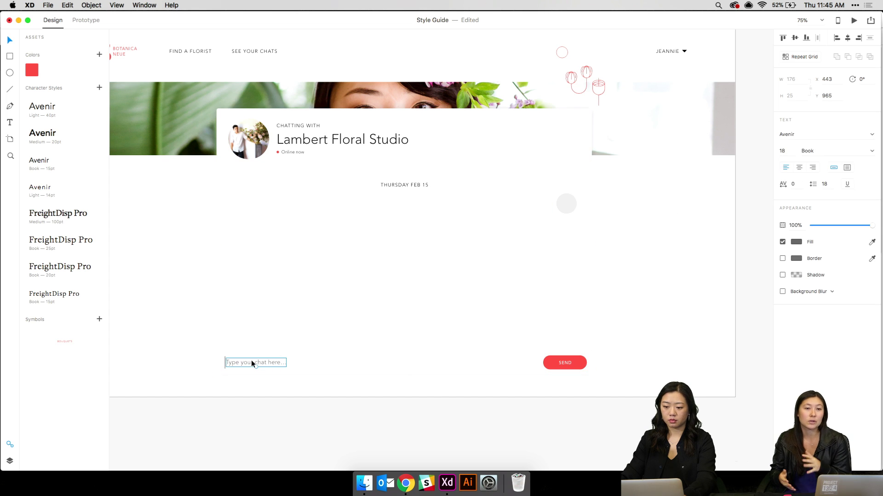
left_click(406, 244)
double_click(264, 362)
left_click_drag(264, 362, 487, 203)
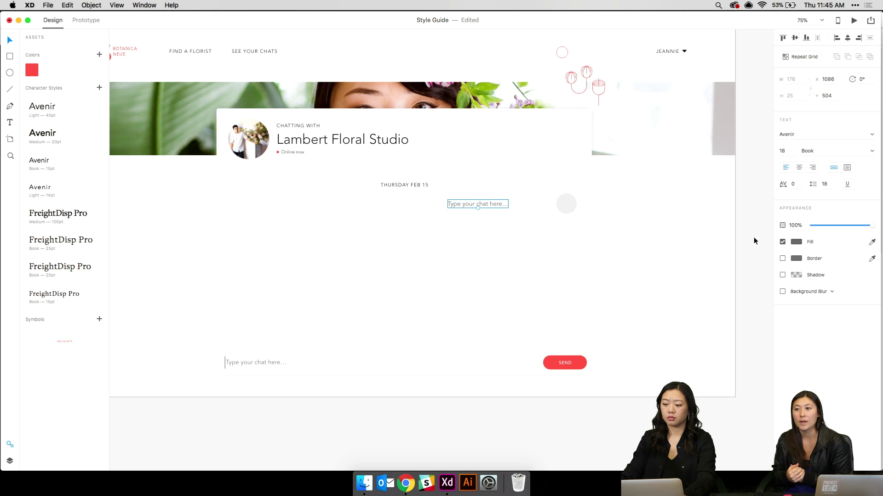
left_click(796, 242)
left_click(475, 221)
Replace the copied placeholder text with "Hi, I love your work. Are you available for a wedding on March 1st?"
double_click(473, 202)
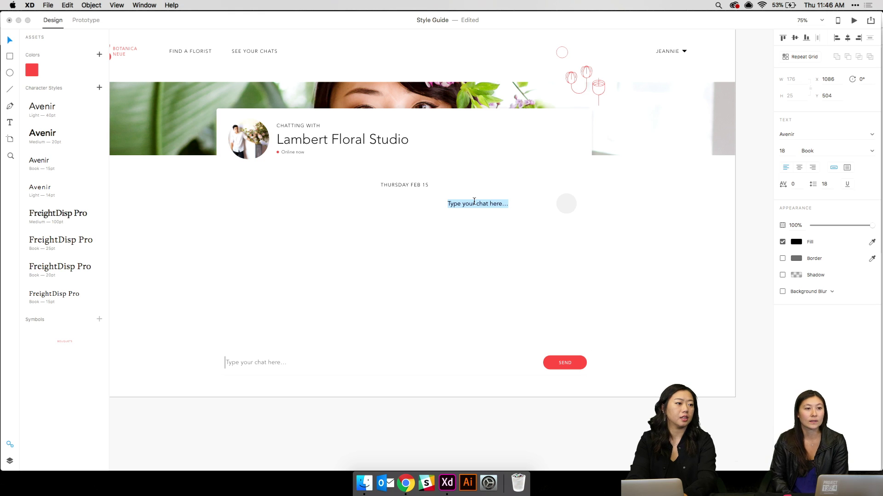
type("Teh")
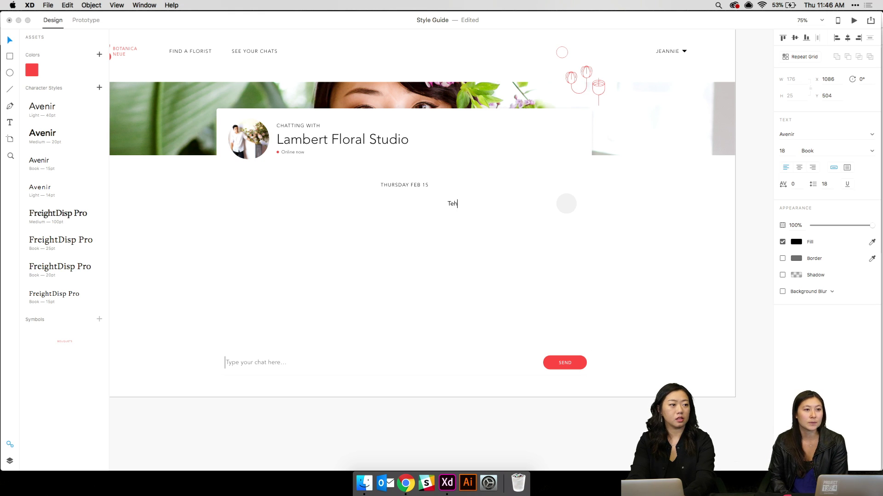
key("BackSpace")
type("he y")
key("super+a")
type("Hi, I love your work. ")
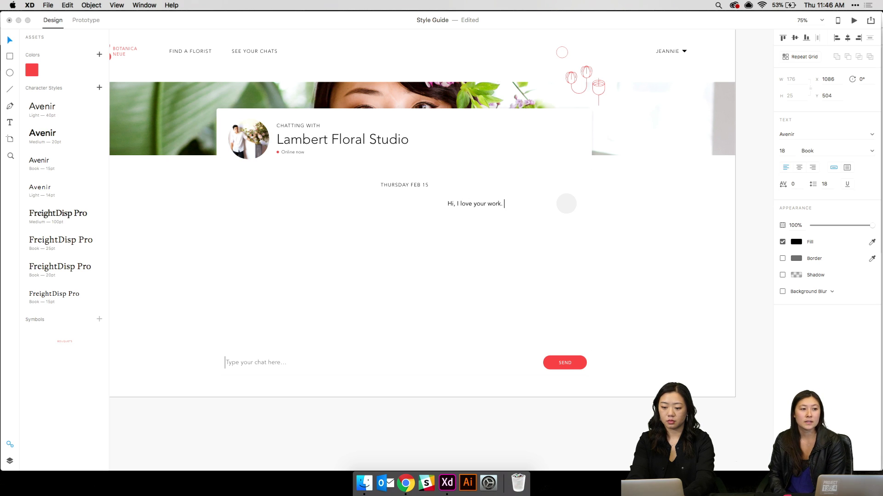
type("Are you availa")
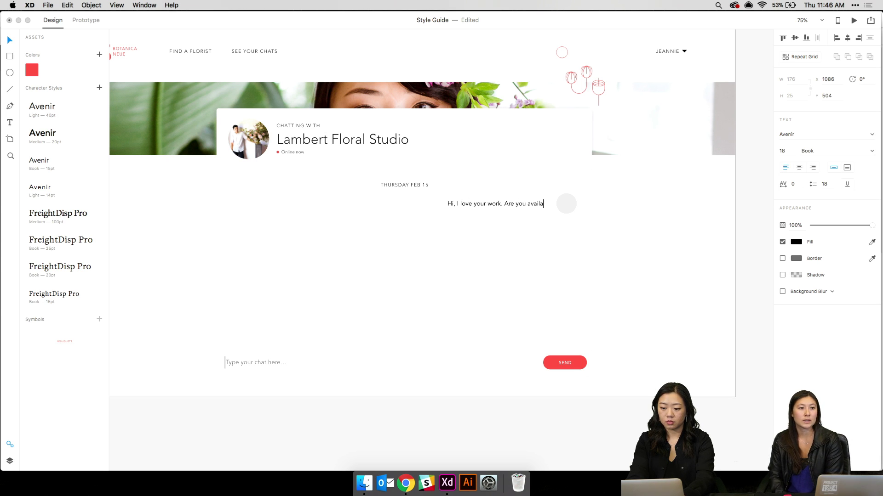
type("ble for a weddin gon")
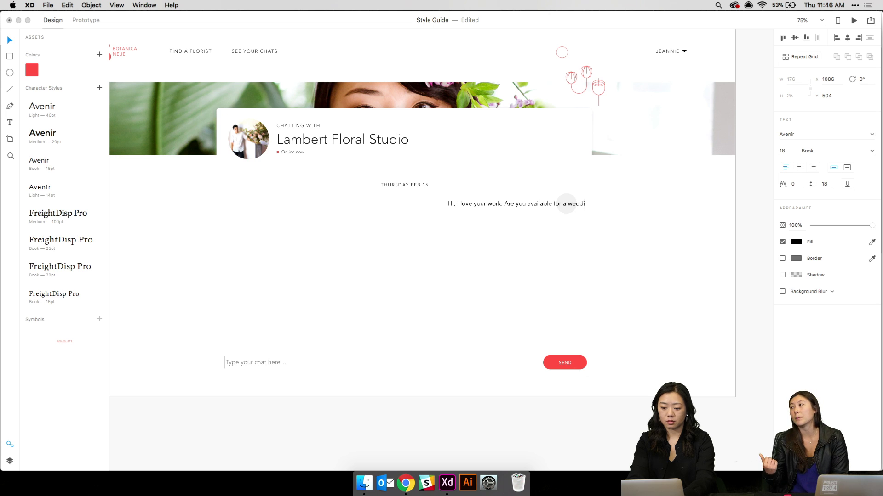
key("BackSpace")
key("BackSpace")
key("BackSpace")
key("BackSpace")
type("g ")
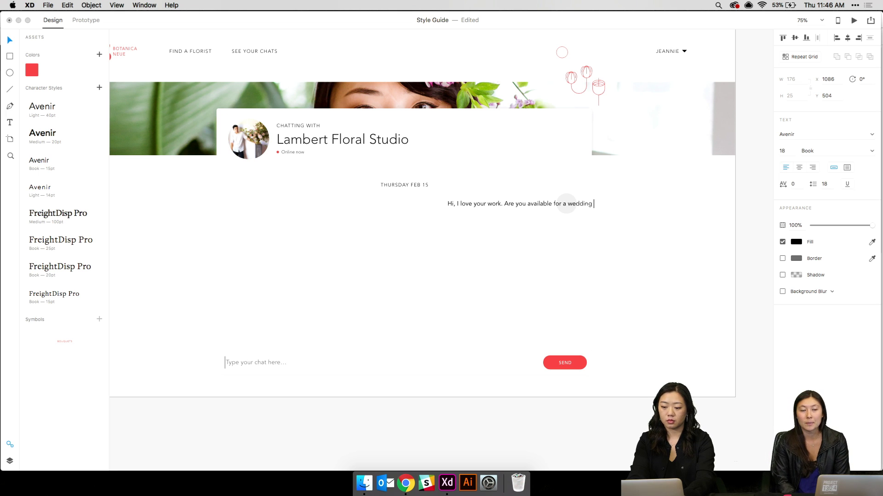
type("on March 1st?")
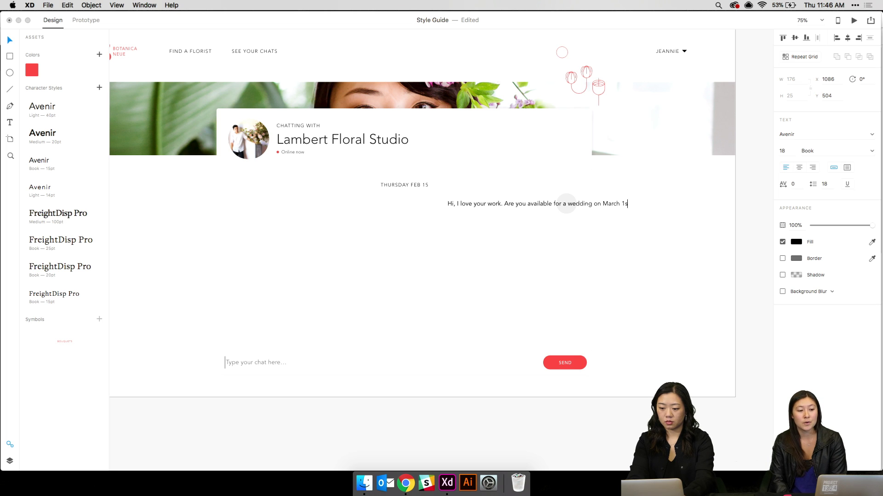
key("Escape")
Move the message text back beside the avatar circle and widen the bubble to about 595 so it surrounds the text
left_click_drag(569, 202, 480, 197)
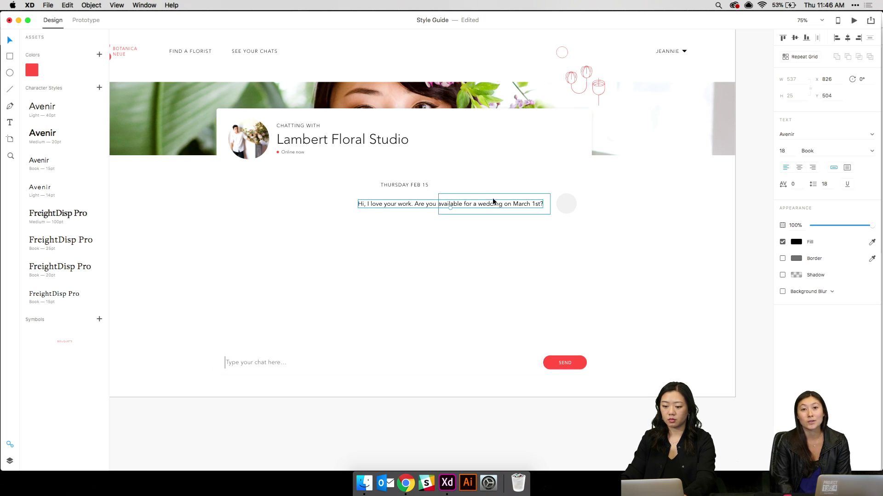
left_click(444, 205)
left_click_drag(436, 206, 345, 205)
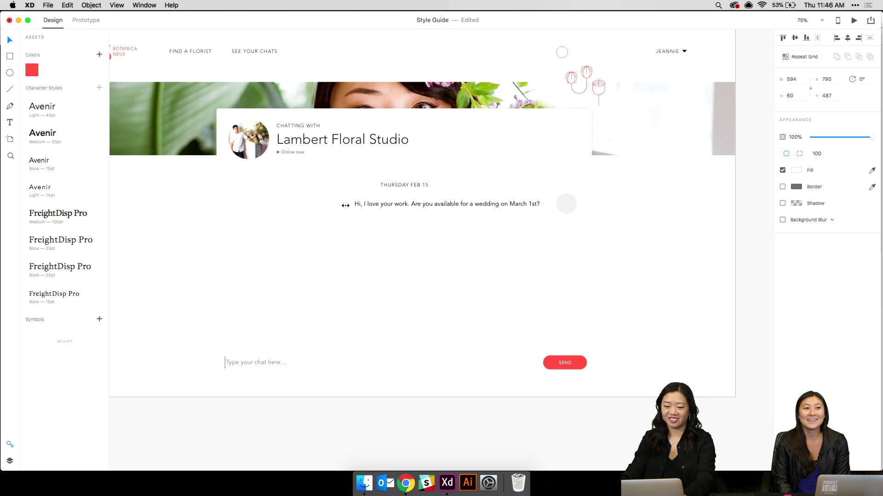
left_click(370, 251)
left_click_drag(370, 251, 371, 232)
Switch the message bubble's corner rounding to separate values for each corner
left_click(583, 207)
left_click(800, 154)
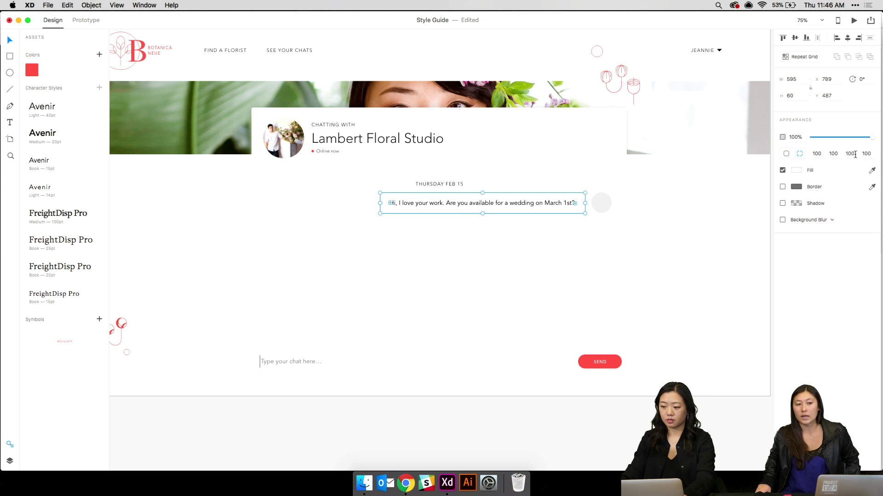
left_click(633, 189)
left_click_drag(482, 246, 485, 247)
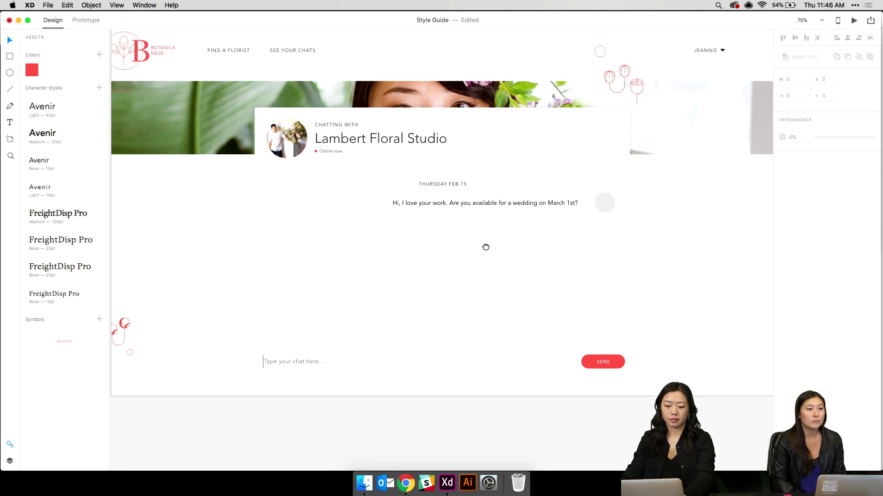
Copy the "Popular ways to start a chat:" callout from the empty-chat artboard and place it below the sent message's avatar circle
scroll(445, 262, "left", 5)
scroll(445, 262, "right", 5)
scroll(404, 280, "left", 2)
left_click(315, 290)
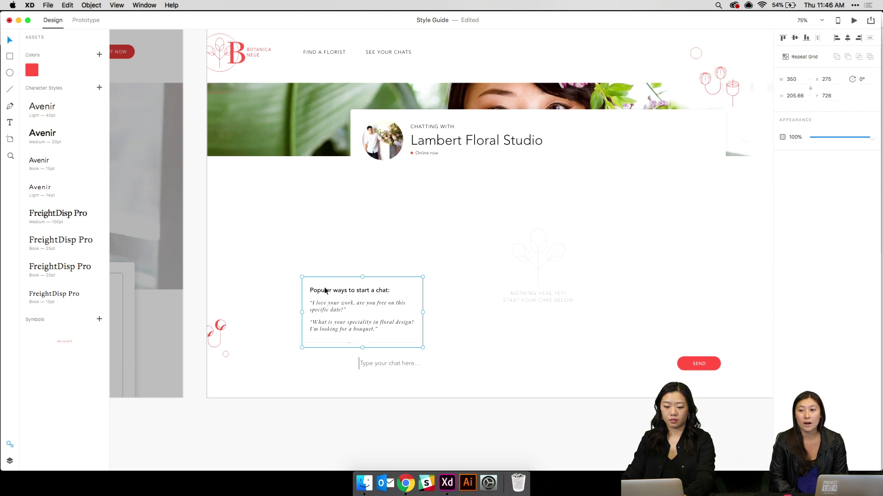
scroll(548, 258, "right", 15)
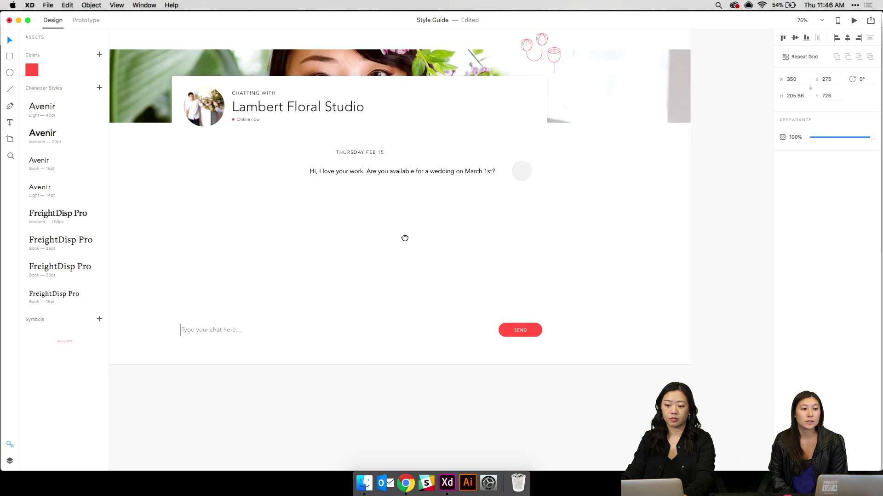
key("super+v")
left_click_drag(434, 256, 476, 248)
Ungroup the pasted callout and delete its two italic example quotes
right_click(476, 244)
left_click(498, 323)
left_click(283, 192)
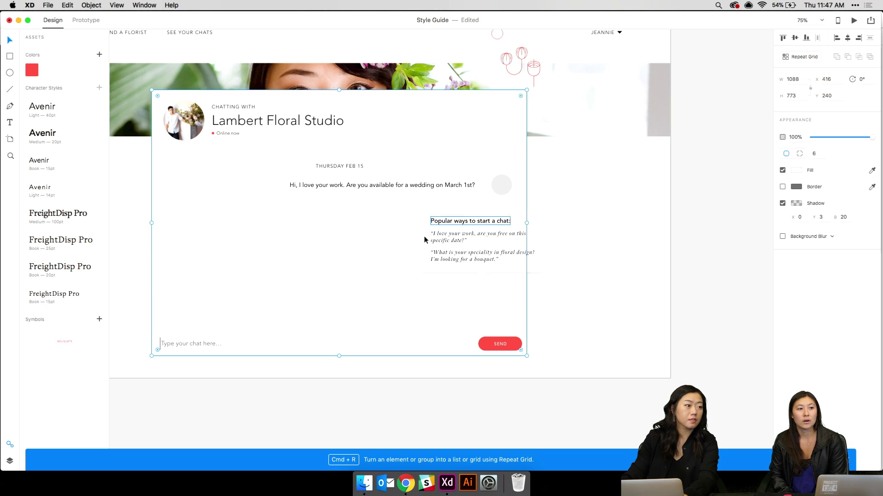
left_click(445, 225)
left_click(453, 239, "shift")
left_click(455, 258, "shift")
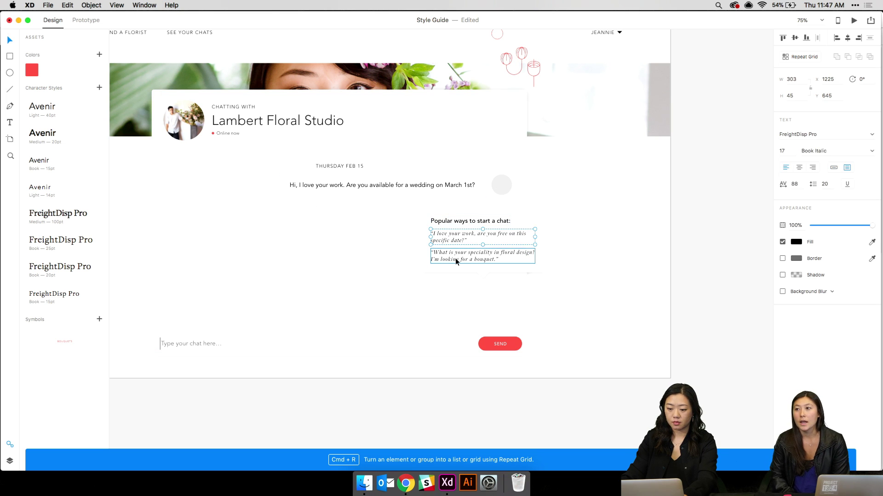
Replace the callout heading "Popular ways to start a chat:" with the text "Add your"
key("super+1")
key("super+2")
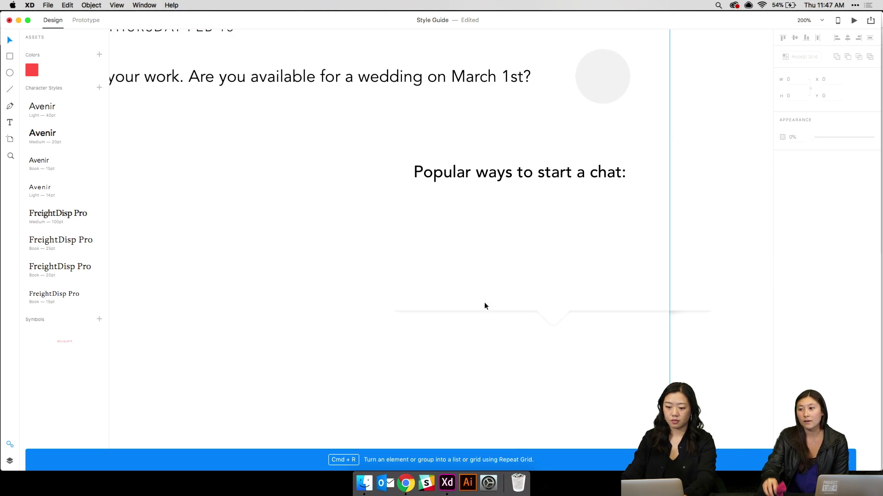
left_click(449, 182)
double_click(448, 180)
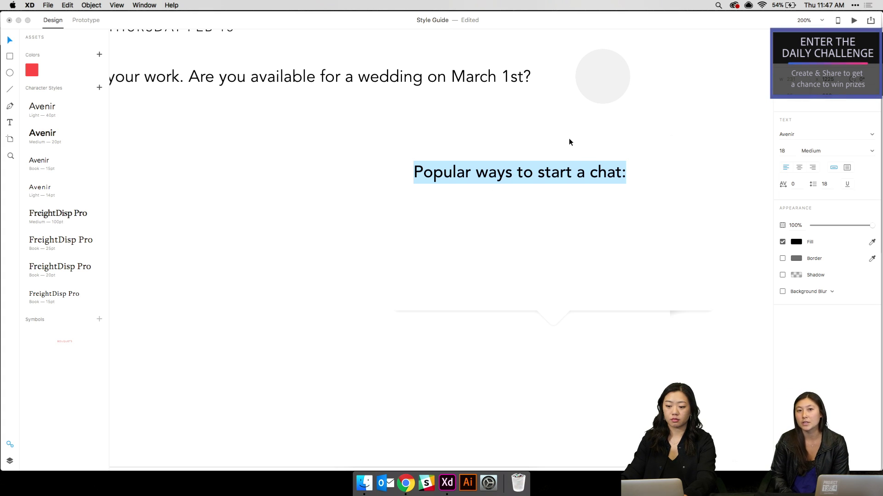
left_click(565, 150)
double_click(546, 177)
type("Add ")
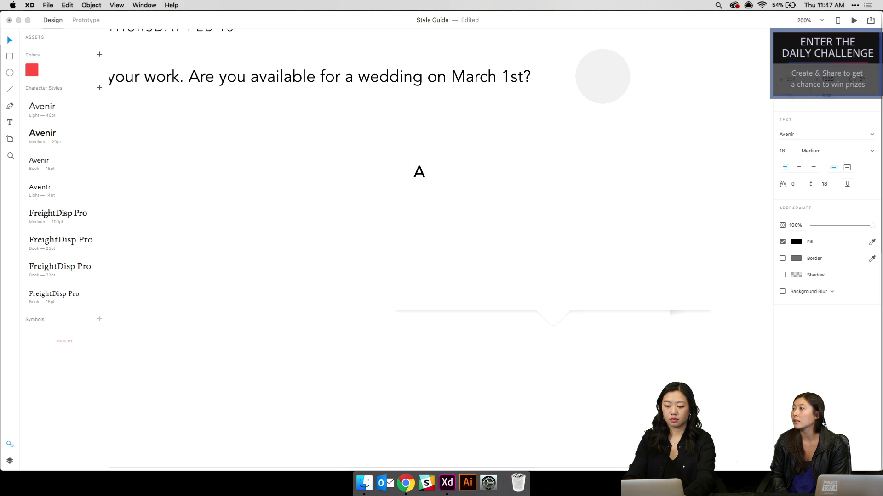
type("your")
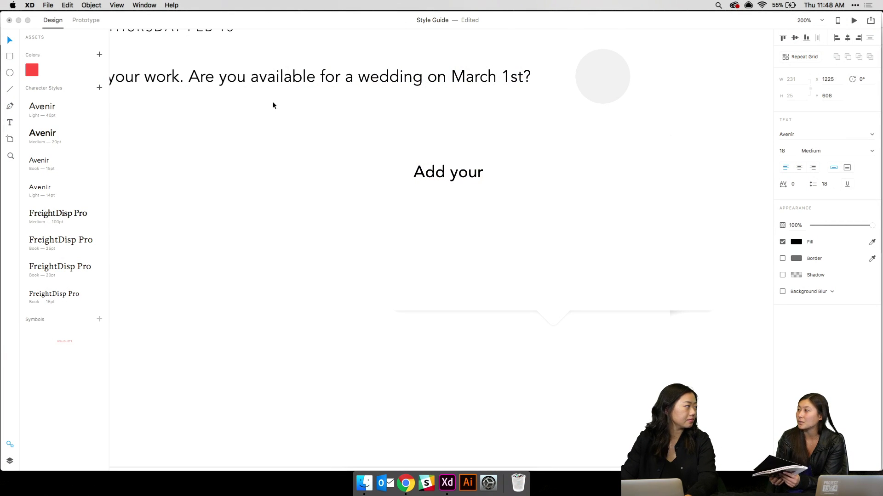
key("Escape")
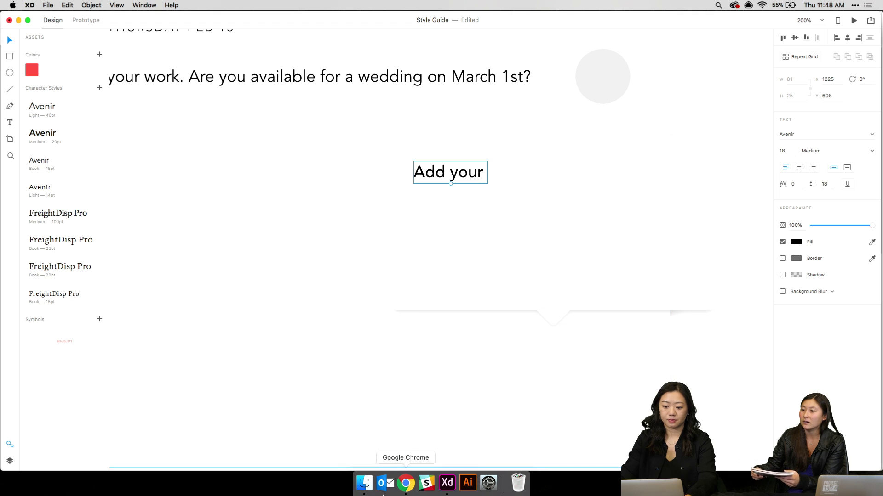
Switch to Google Chrome, open behance.net in a new tab and search the site for "99u"
left_click(405, 483)
key("super+t")
type("behance.net")
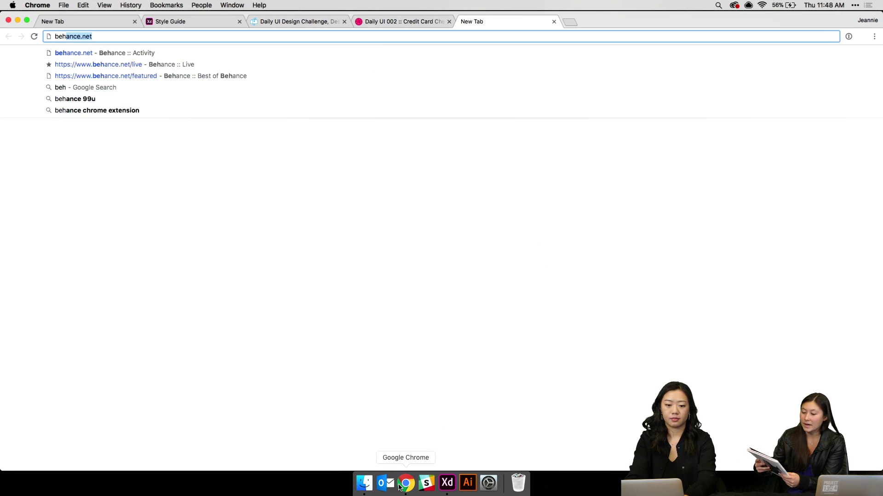
key("Return")
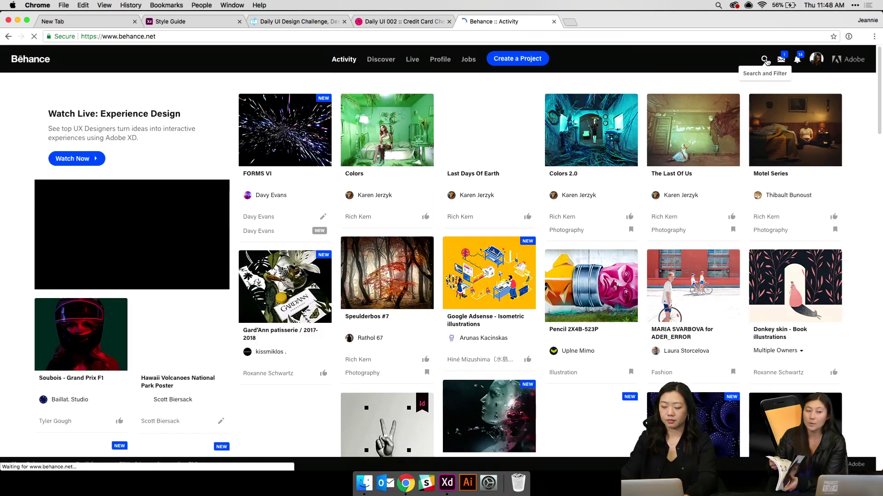
left_click(765, 61)
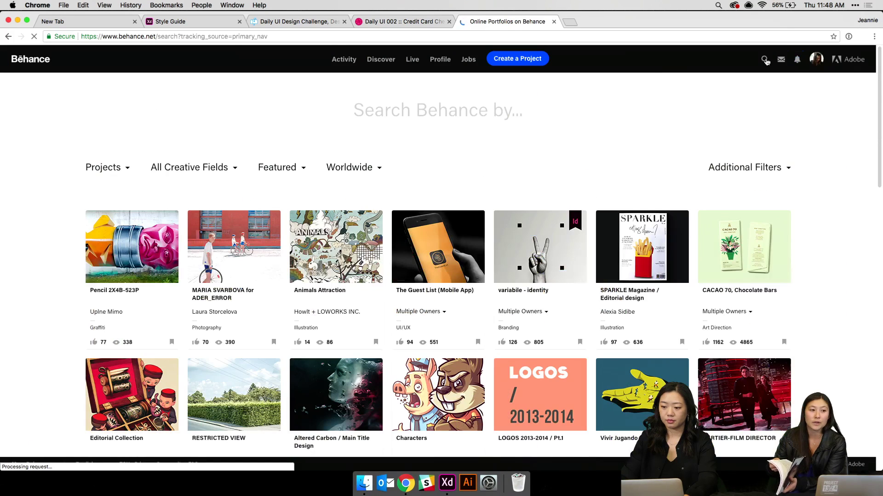
type("99u")
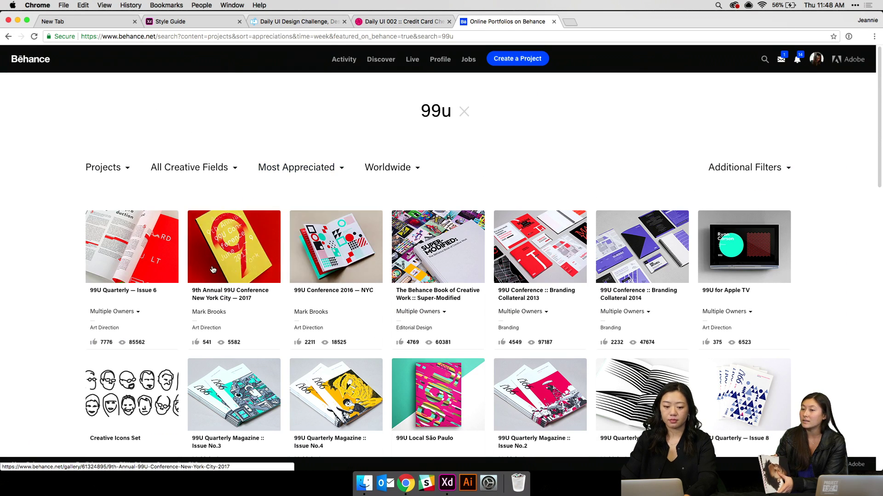
Look through the 99u projects and open the profile of the designer behind "99U Conference 2016 — NYC"
scroll(290, 266, "down", 5)
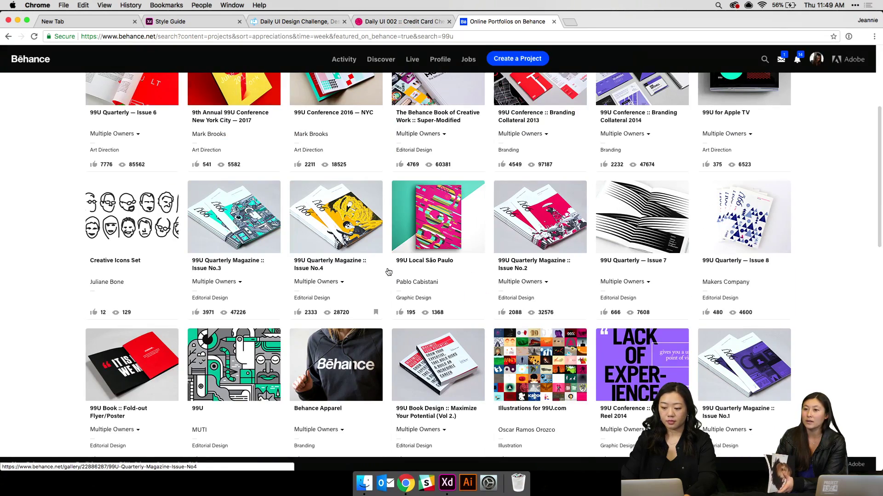
scroll(342, 289, "up", 5)
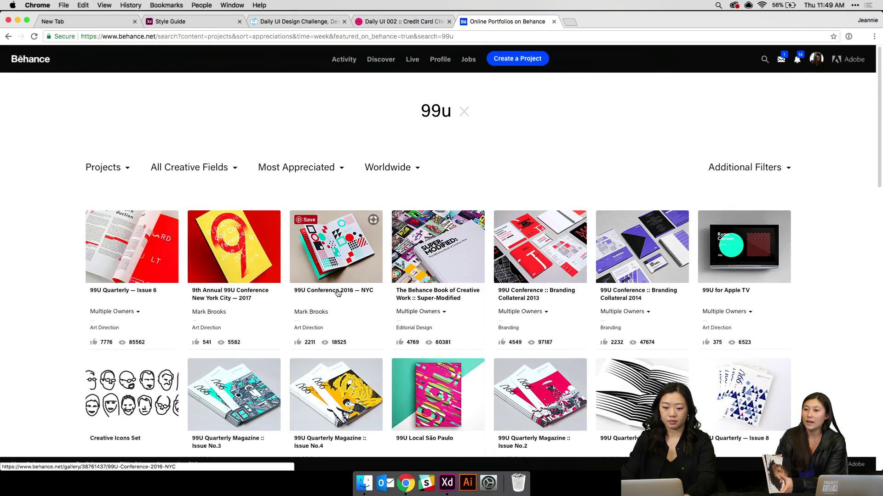
left_click(314, 313)
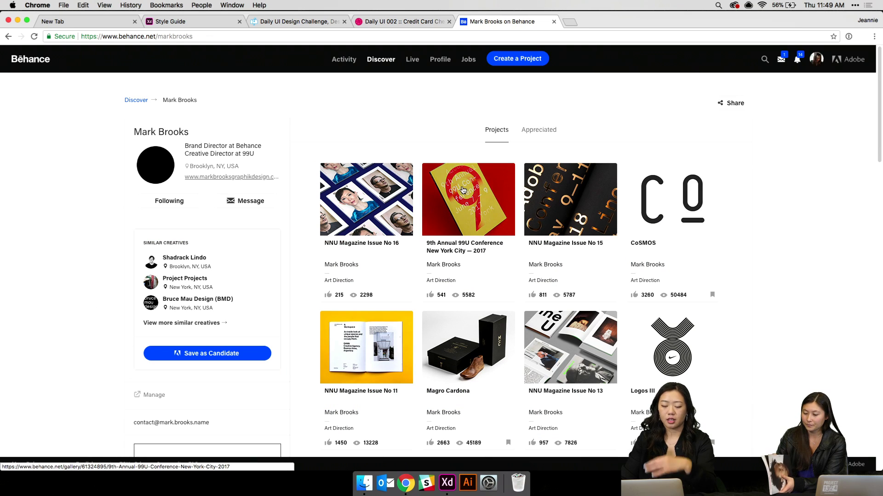
Look through the magazine spreads in the "NNU Magazine Issue No 16" project and return to the designer's profile
left_click(387, 188)
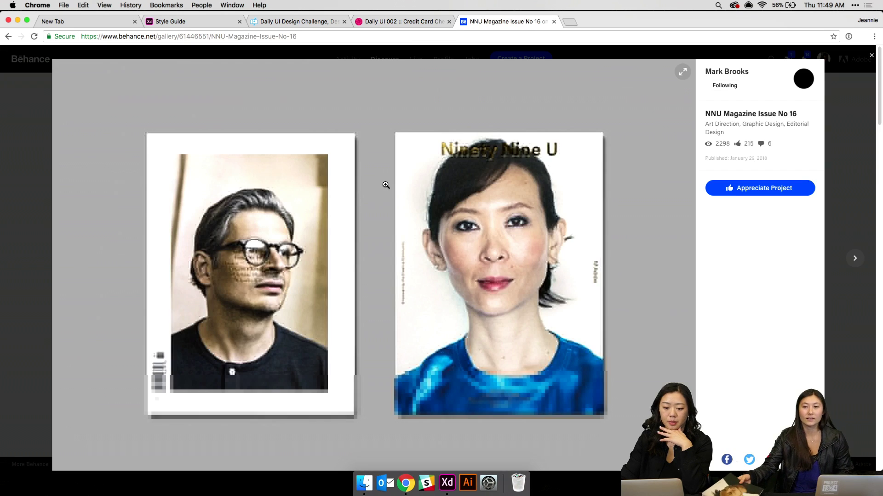
scroll(386, 185, "down", 20)
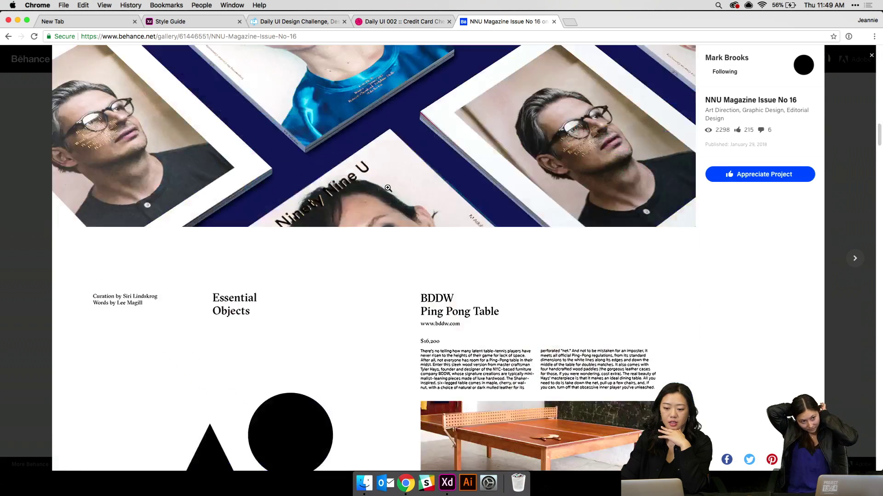
scroll(651, 207, "down", 9)
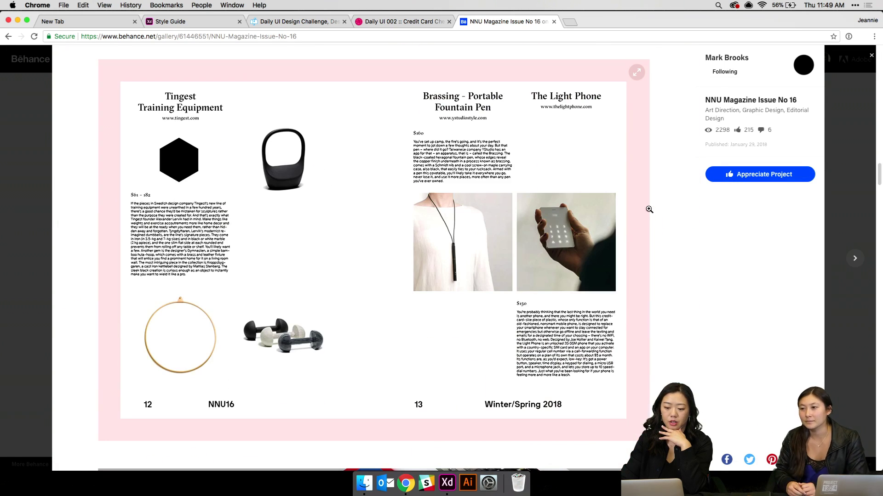
scroll(649, 210, "down", 5)
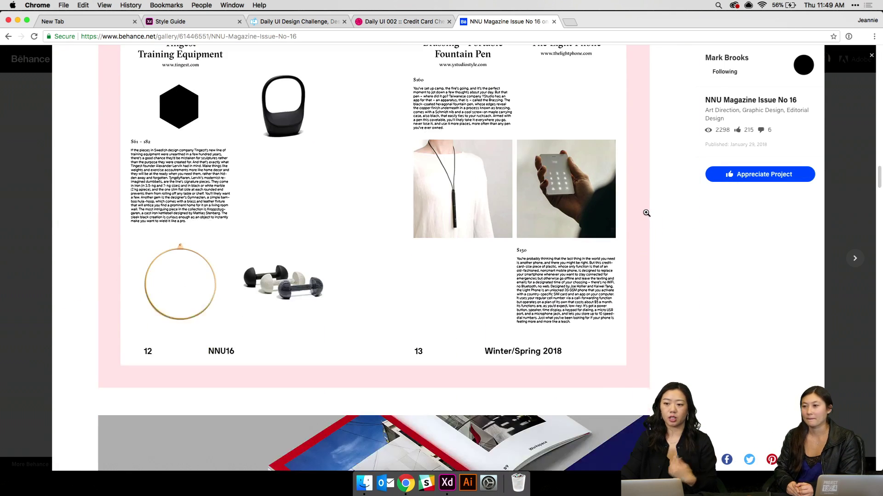
scroll(647, 214, "down", 5)
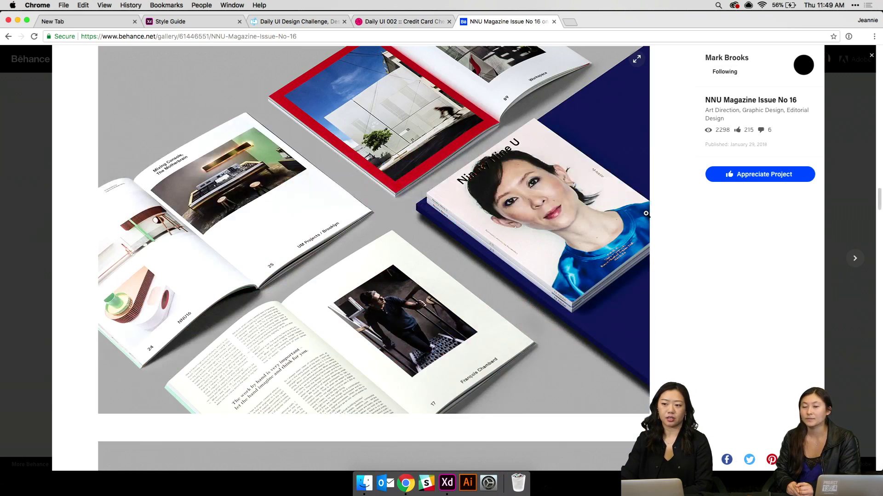
left_click(843, 149)
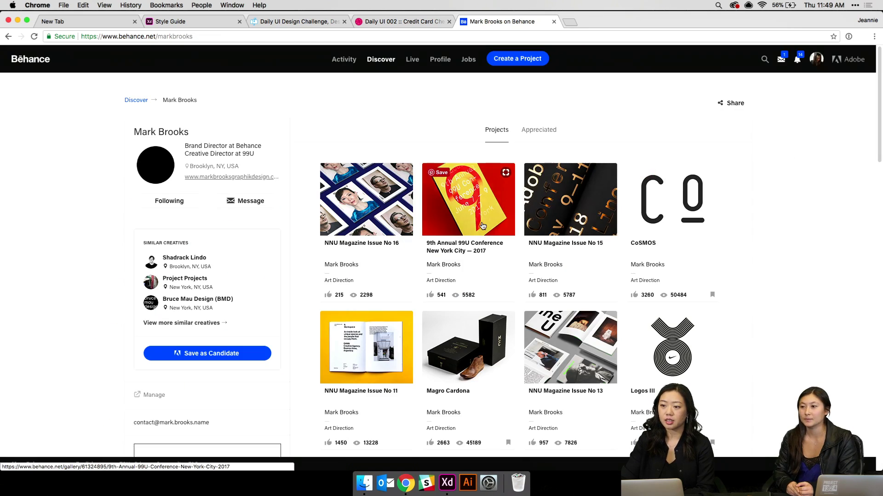
Look through the posters, tote bags and printed books in the "9th Annual 99U Conference New York City — 2017" project, down to its credits
left_click(439, 215)
scroll(438, 215, "down", 3)
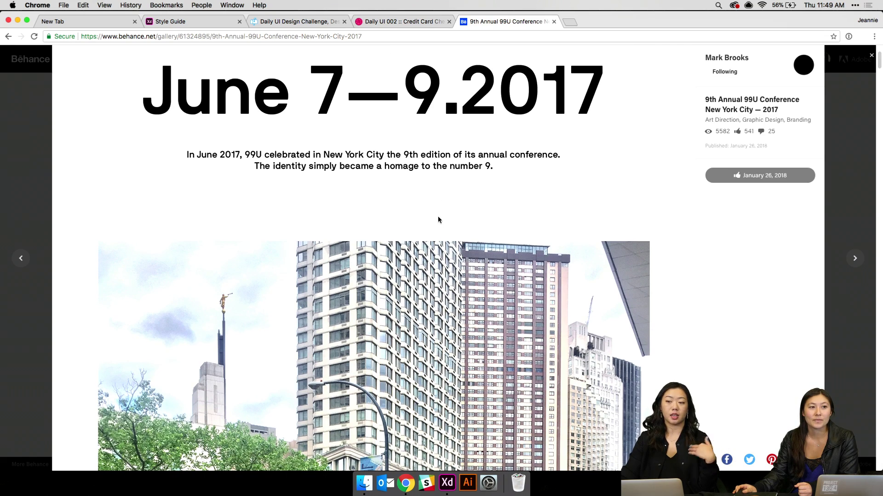
scroll(438, 219, "down", 15)
scroll(436, 220, "up", 1)
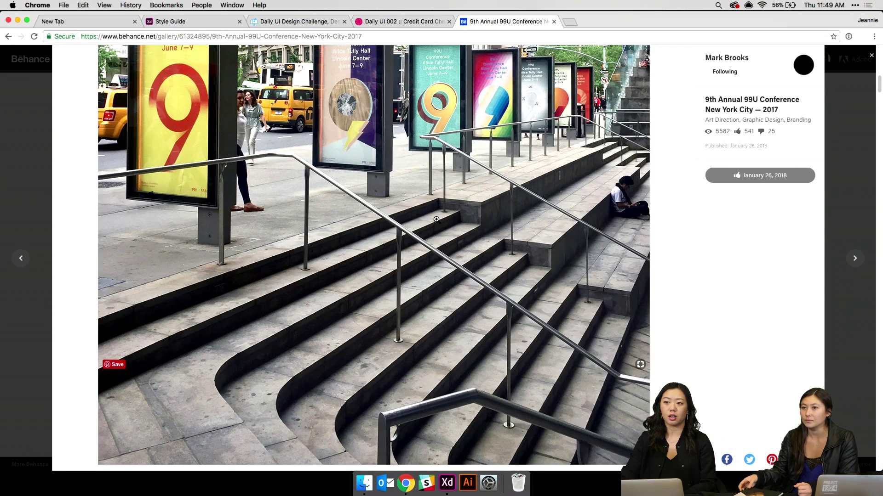
scroll(437, 219, "down", 20)
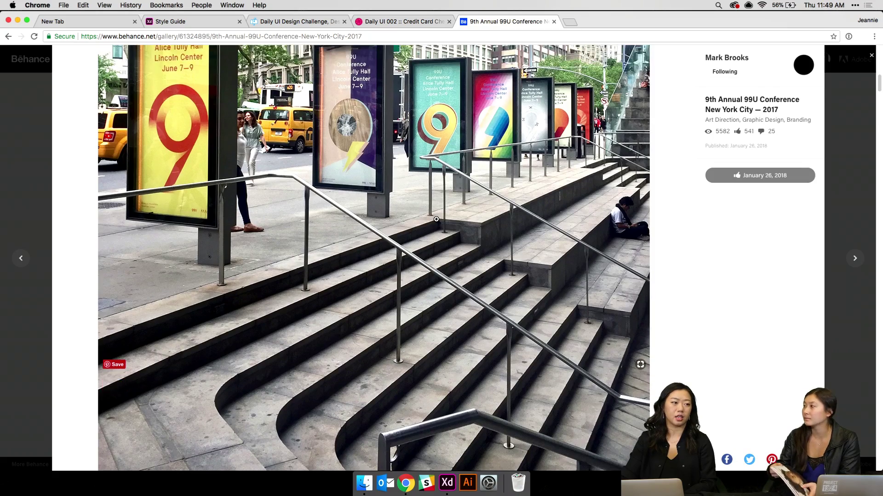
scroll(435, 220, "down", 15)
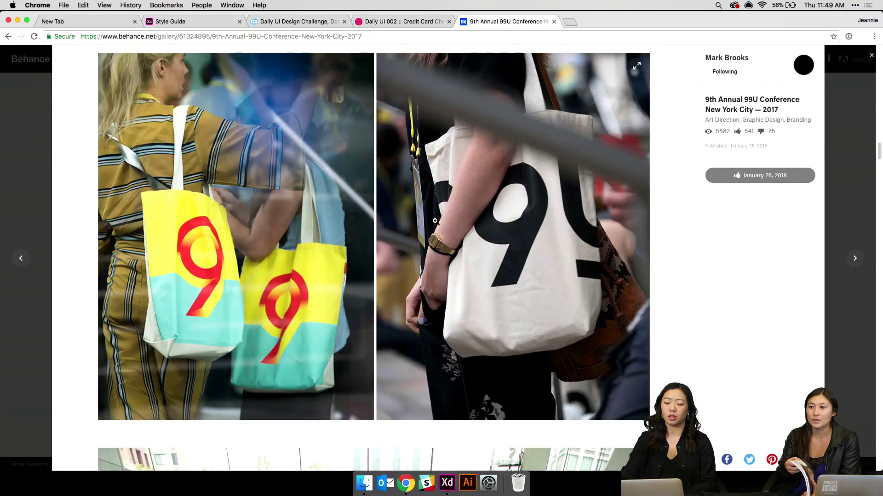
scroll(435, 222, "up", 13)
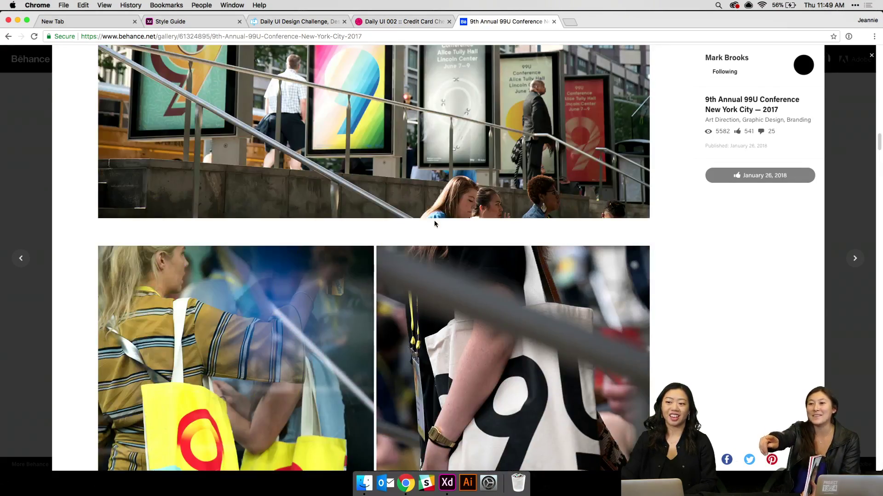
scroll(434, 222, "down", 15)
scroll(435, 222, "down", 15)
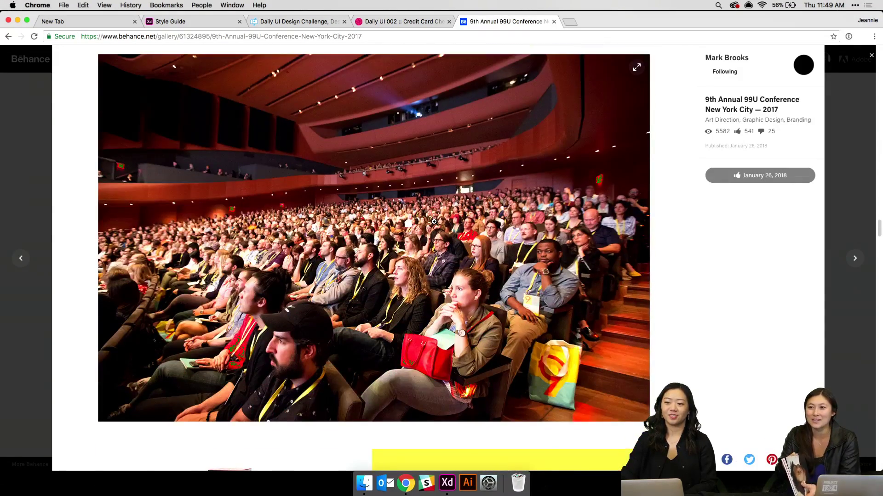
scroll(434, 222, "down", 15)
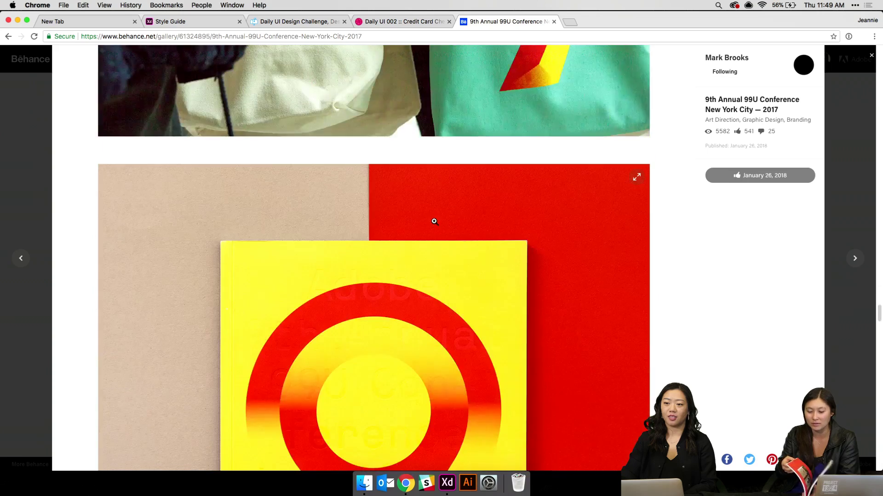
scroll(434, 221, "down", 10)
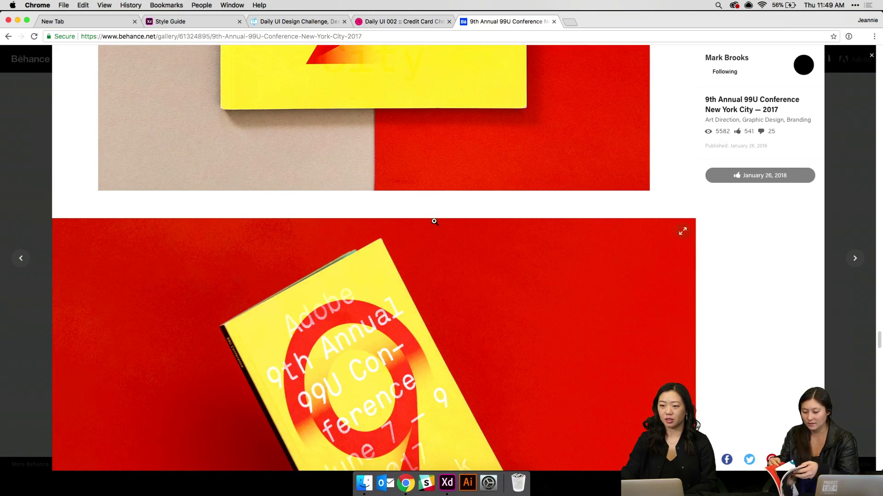
scroll(434, 221, "down", 6)
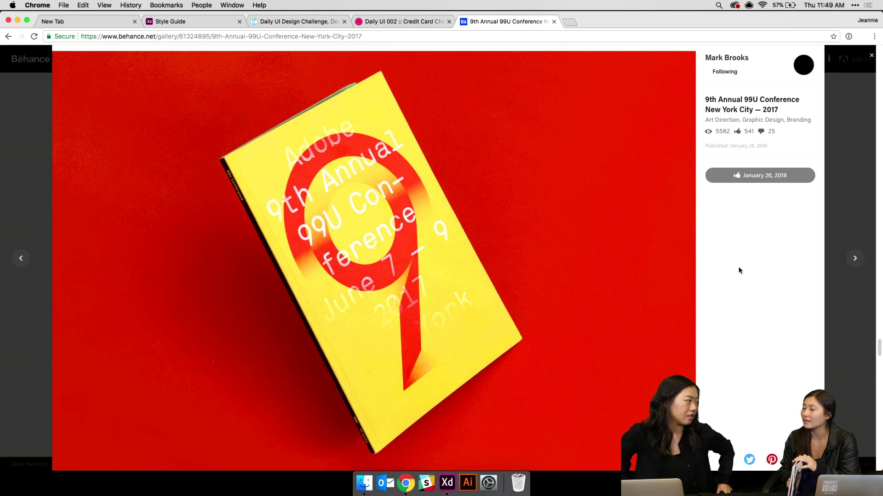
scroll(651, 259, "up", 1)
scroll(651, 258, "down", 10)
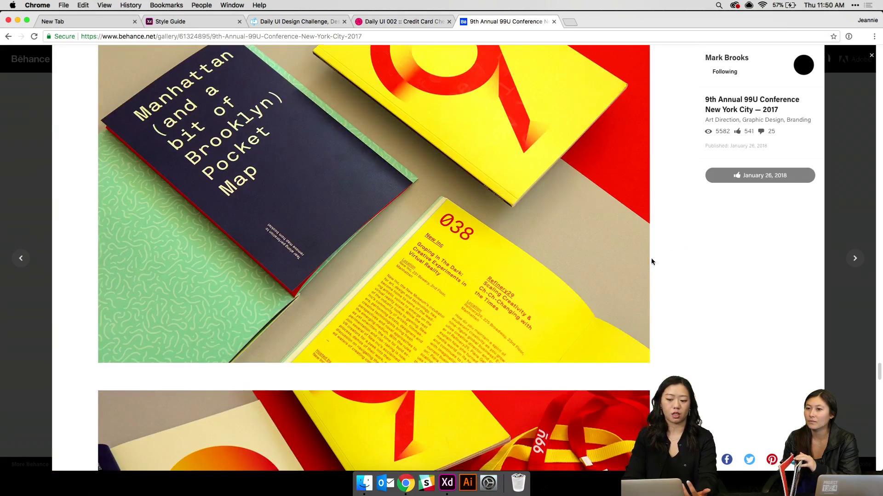
scroll(652, 261, "down", 5)
scroll(651, 262, "down", 9)
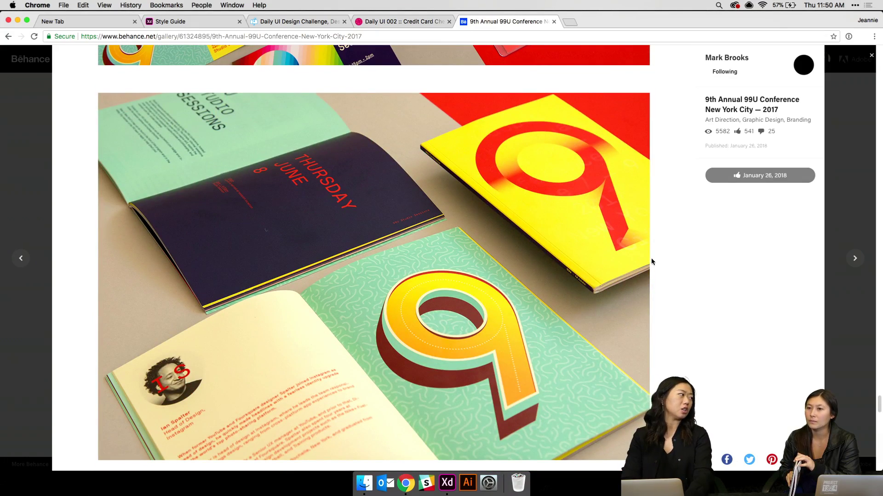
scroll(651, 261, "down", 6)
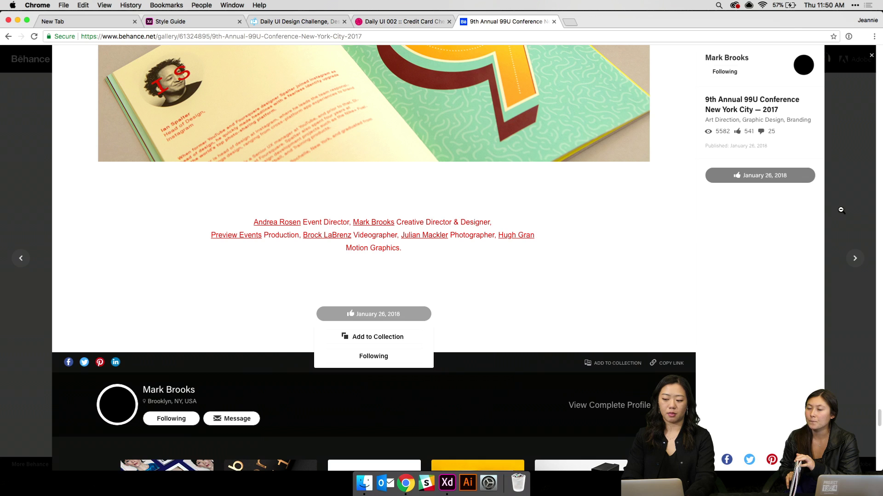
left_click(841, 210)
Switch to Adobe XD and complete the callout heading so it reads "Add your profile photo"
left_click(447, 483)
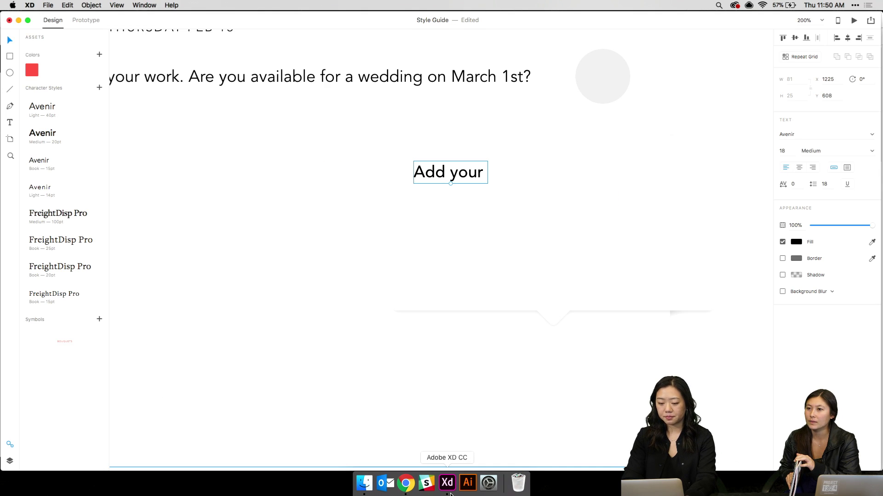
double_click(476, 174)
key("Right")
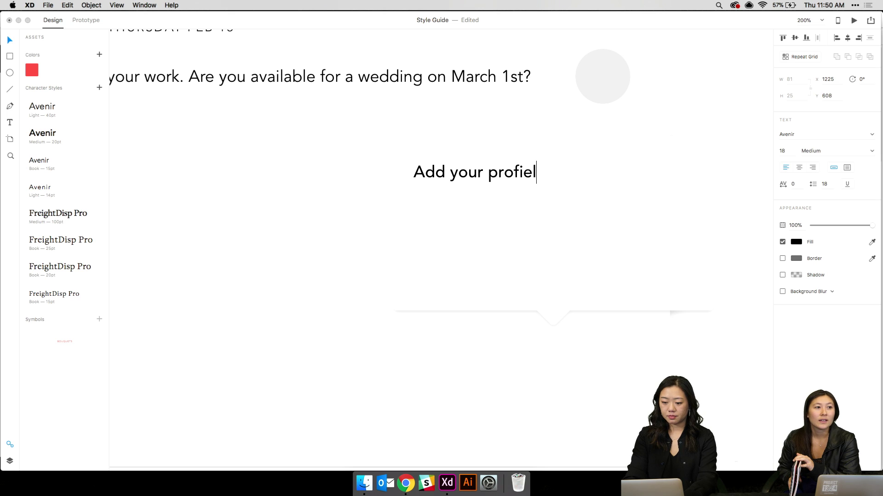
key("Escape")
Narrow the callout's background box to a width of 237 from its right side
left_click(681, 201)
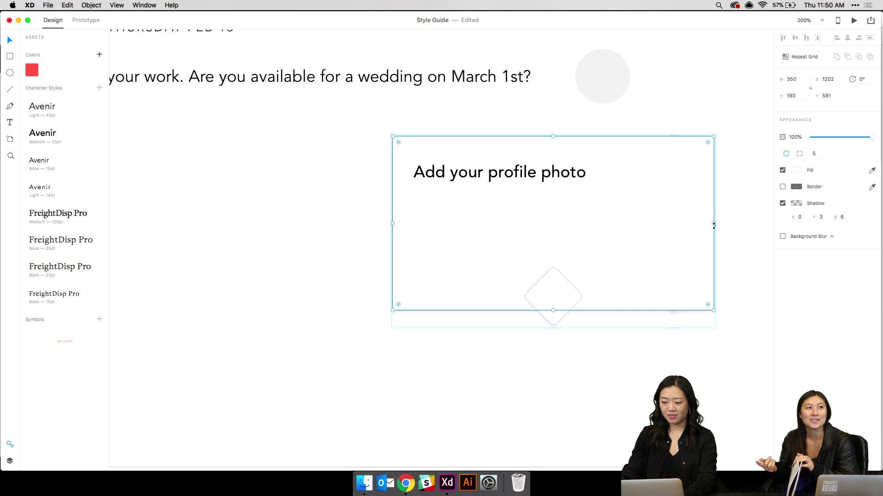
left_click_drag(714, 224, 610, 241)
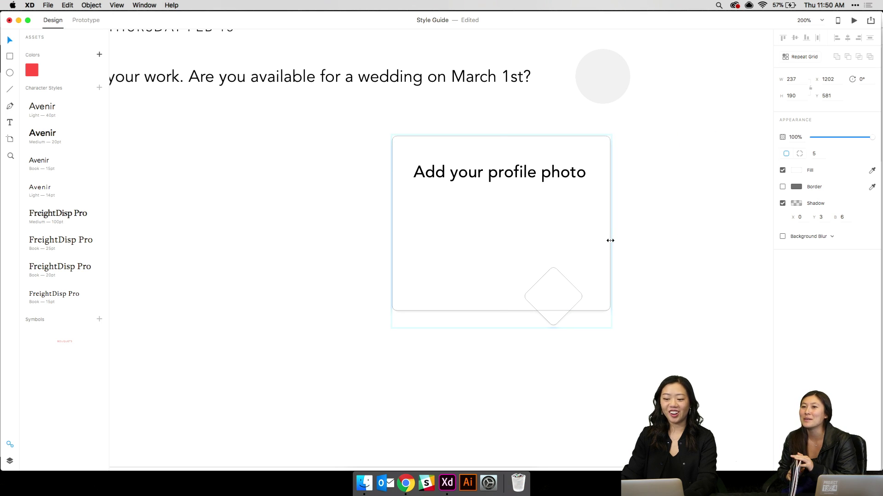
double_click(555, 295)
key("Escape")
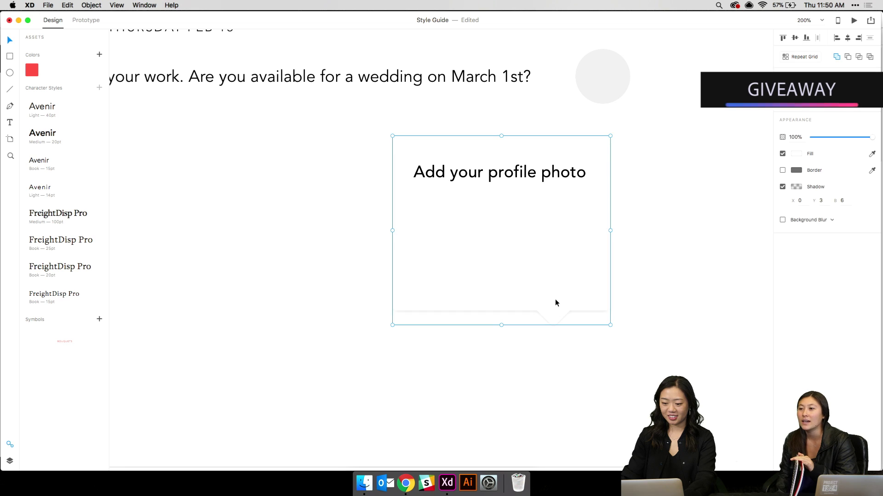
Move the callout's diamond pointer to the horizontal centre of the narrowed box's bottom edge
left_click(553, 317)
left_click_drag(554, 317, 501, 316)
key("super+alt+u")
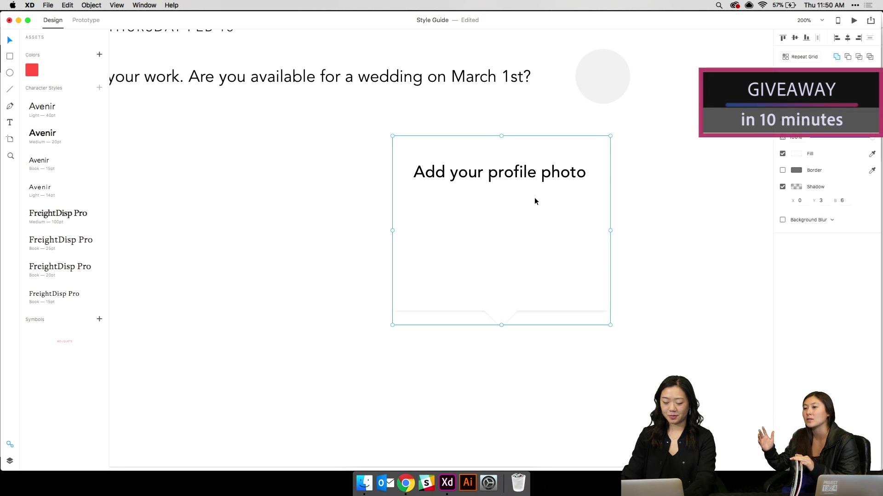
left_click(527, 178)
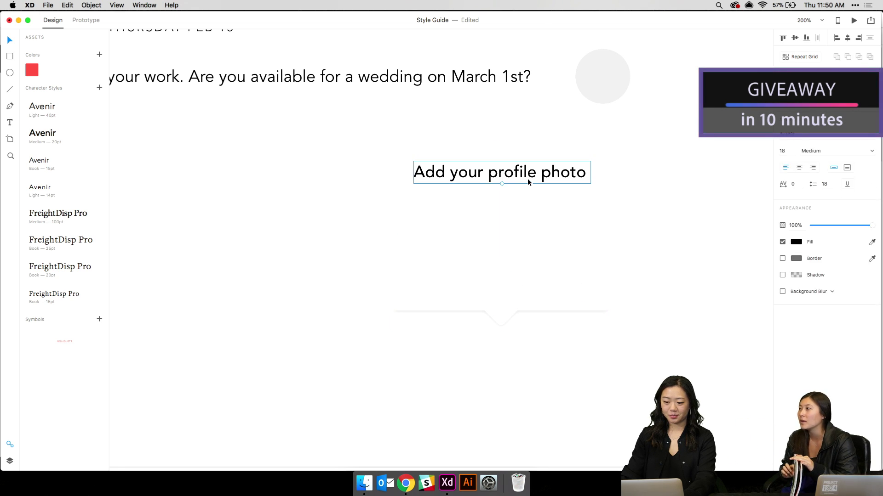
double_click(500, 316)
key("Escape")
Rotate the callout shape 180° so its pointer faces upward
left_click(556, 234)
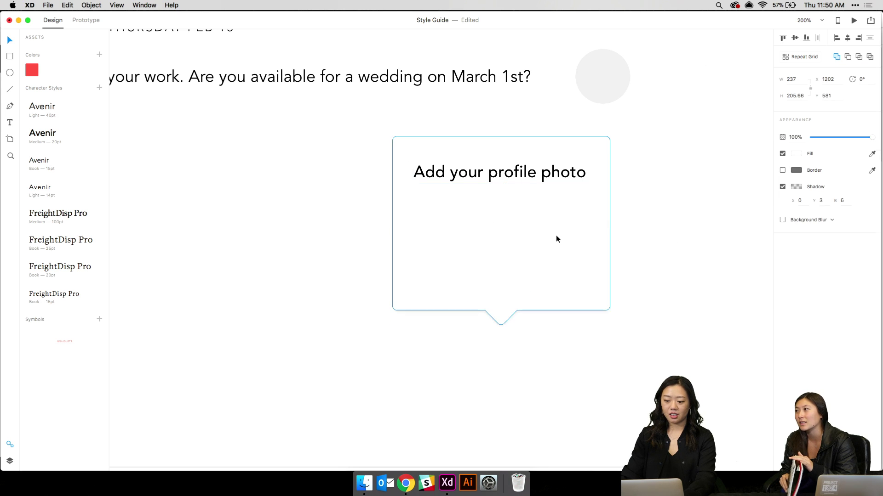
key("r")
left_click(613, 201)
left_click(581, 225)
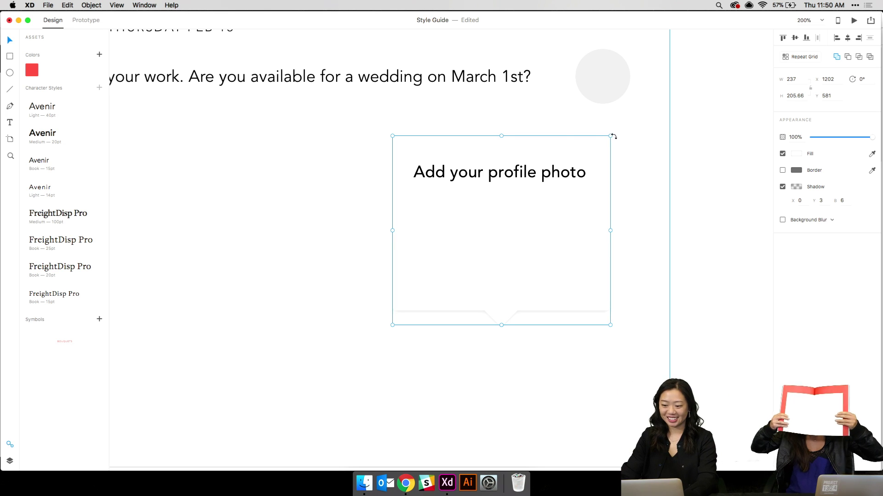
left_click_drag(617, 150, 426, 289)
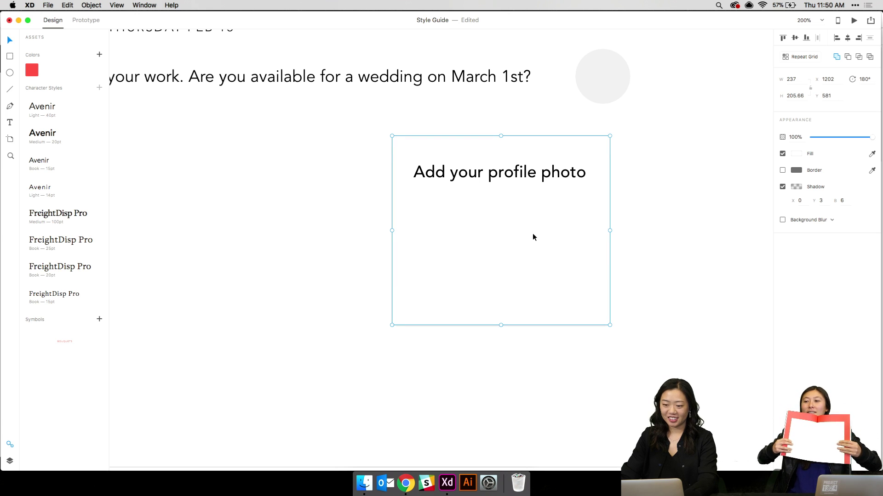
Move the callout shape and its "Add your profile photo" heading together to sit beneath the grey profile circle
left_click(512, 172, "shift")
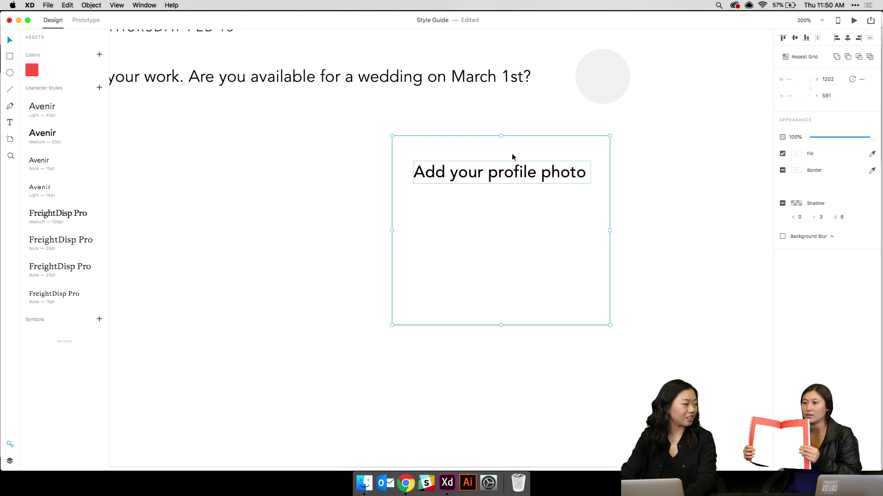
left_click_drag(519, 162, 622, 148)
left_click(486, 323)
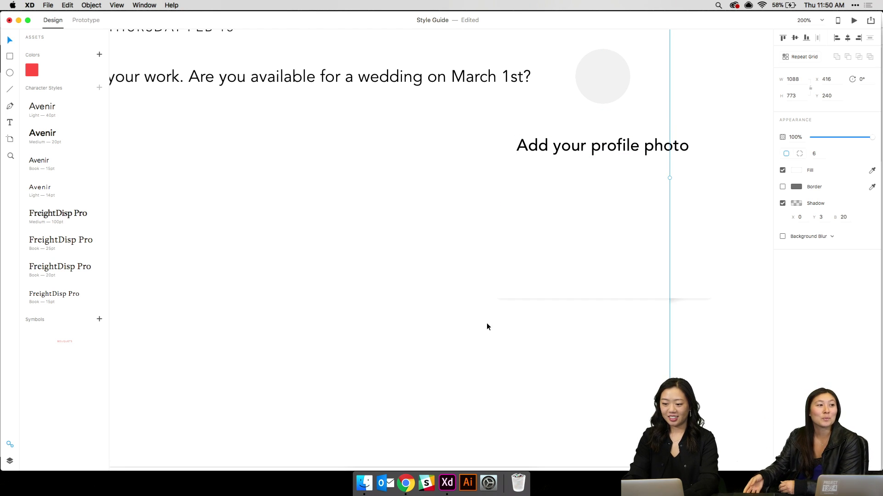
Shift the callout further down and duplicate its "Add your profile photo" heading as a second line inside it
key("super+minus")
key("super+minus")
key("super+minus")
key("super+equal")
key("super+equal")
key("super+equal")
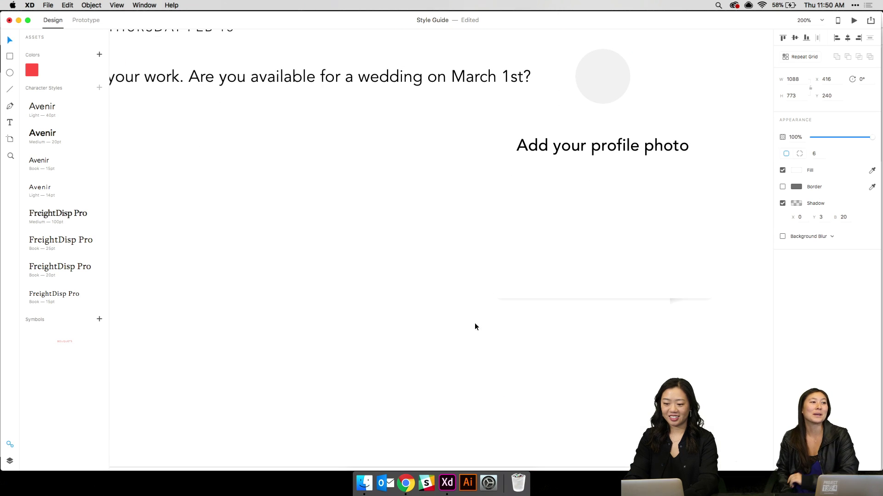
left_click(563, 142)
left_click_drag(563, 141, 586, 188)
key("super+d")
Examine the empty chat screen on the "Florist's Profile – 6" artboard, including its "Popular ways to start a chat:" callout
left_click(298, 180)
key("super+minus")
key("super+minus")
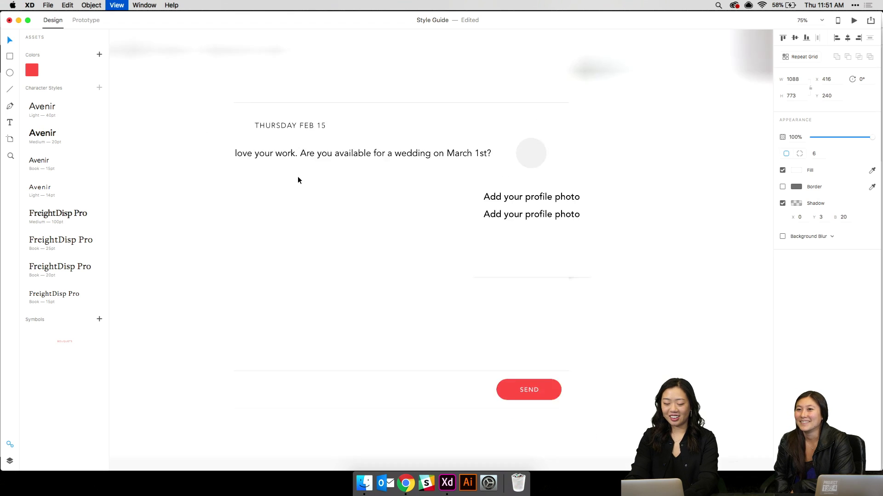
key("super+3")
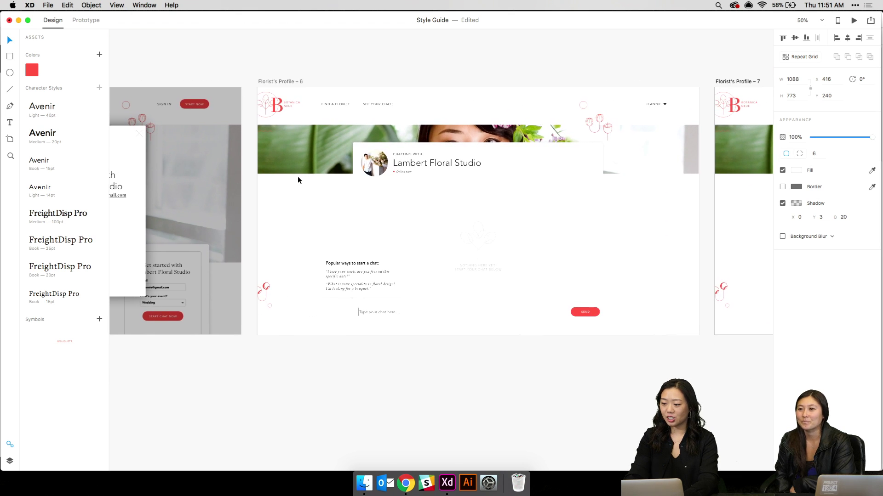
key("super+1")
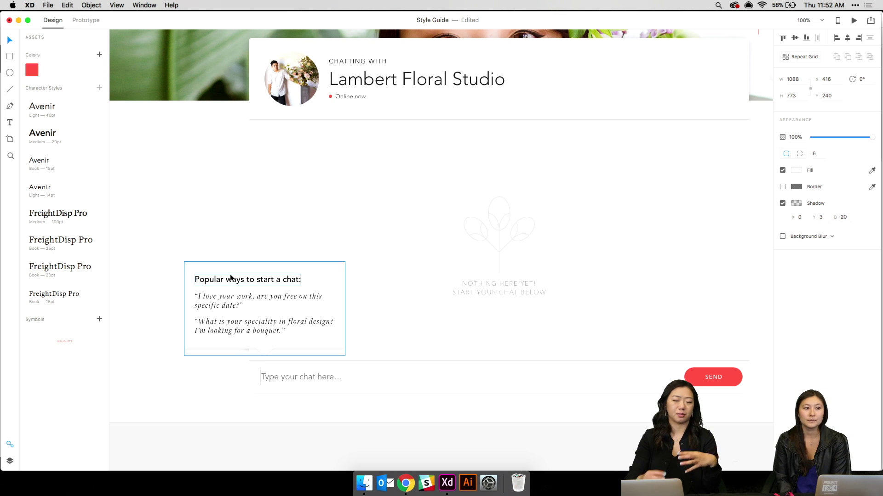
key("super+minus")
scroll(290, 280, "up", 3)
scroll(290, 279, "right", 3)
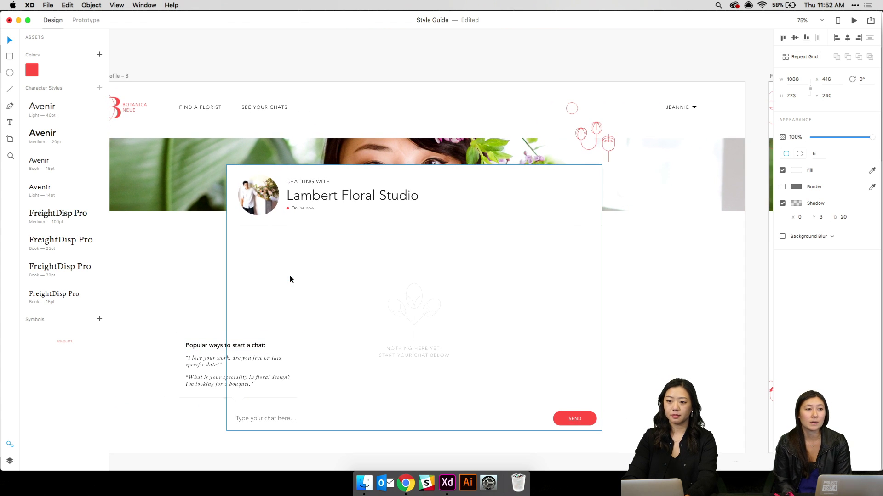
Change the second line in the "Add your profile photo" callout to "Adding your photo"
scroll(220, 346, "right", 10)
scroll(221, 347, "up", 3)
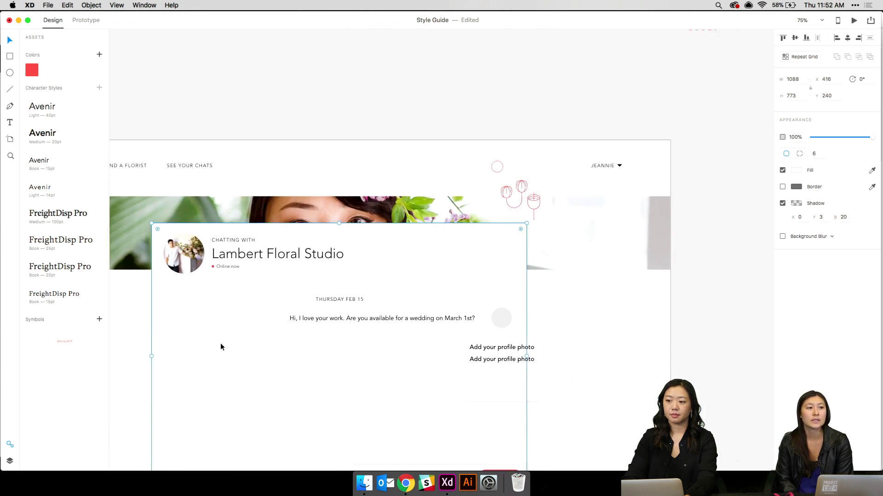
key("super+plus")
key("super+plus")
key("super+plus")
scroll(219, 343, "down", 5)
scroll(220, 343, "right", 3)
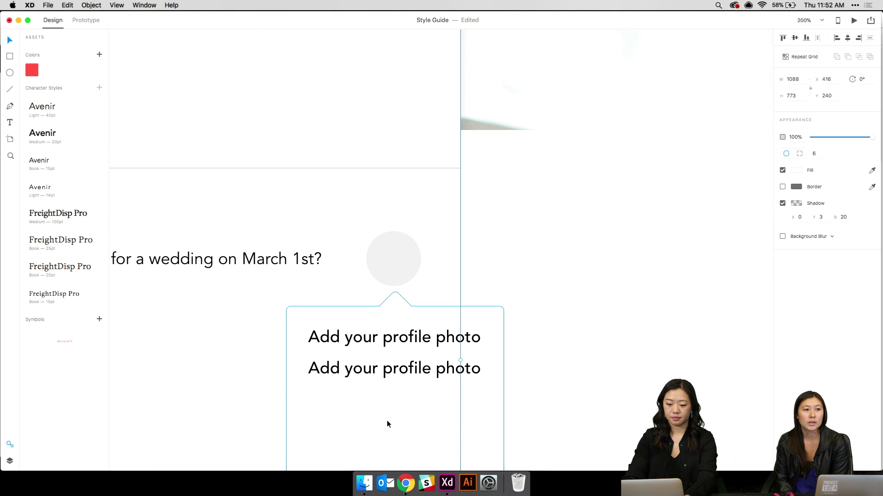
double_click(390, 368)
key("Return")
type("Adding you")
type("r prof")
key("BackSpace")
key("BackSpace")
key("BackSpace")
type("hoto")
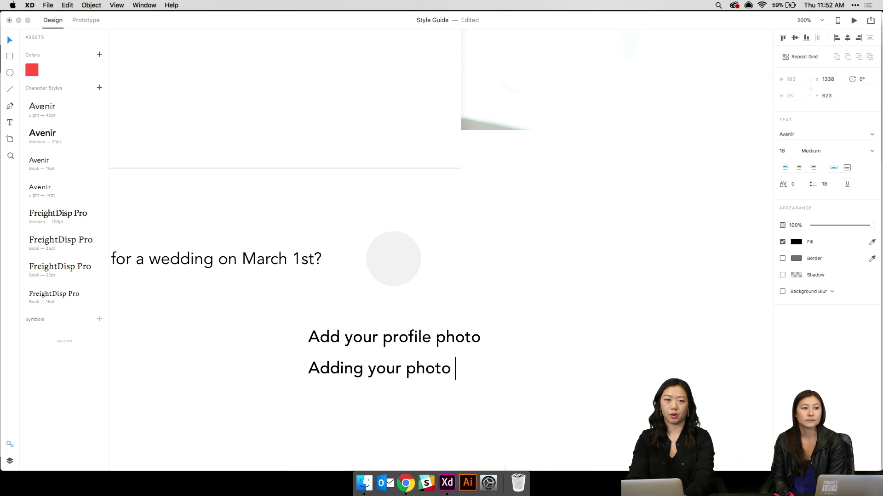
Examine the form field, search input, dropdown and autocomplete states on the "UI Elements" artboard
key("super+0")
key("super+minus")
key("super+minus")
scroll(441, 248, "up", 15)
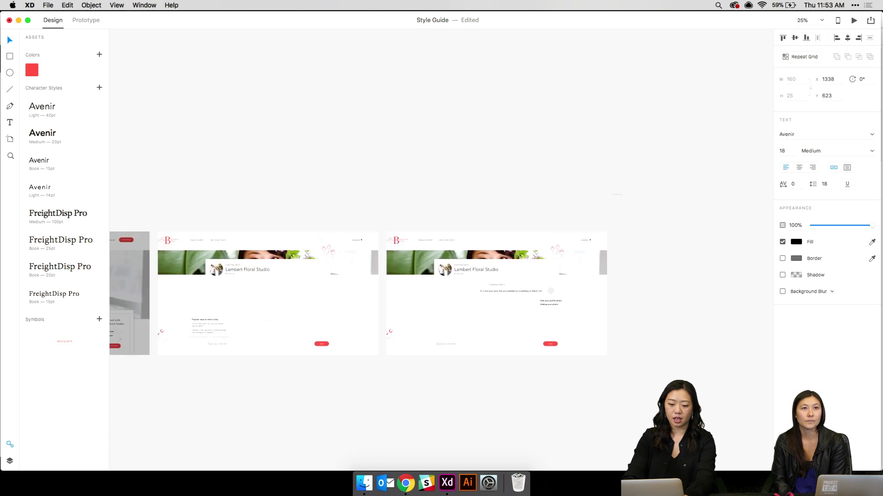
scroll(442, 248, "left", 20)
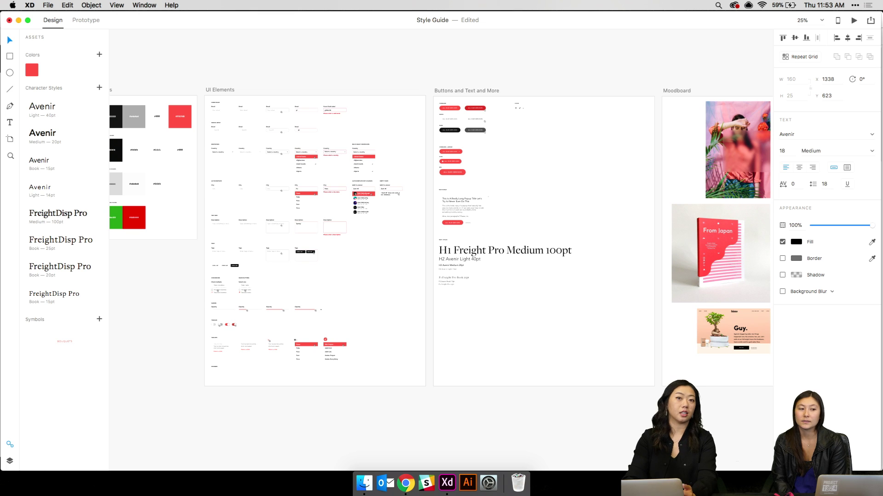
key("super+equal")
key("super+equal")
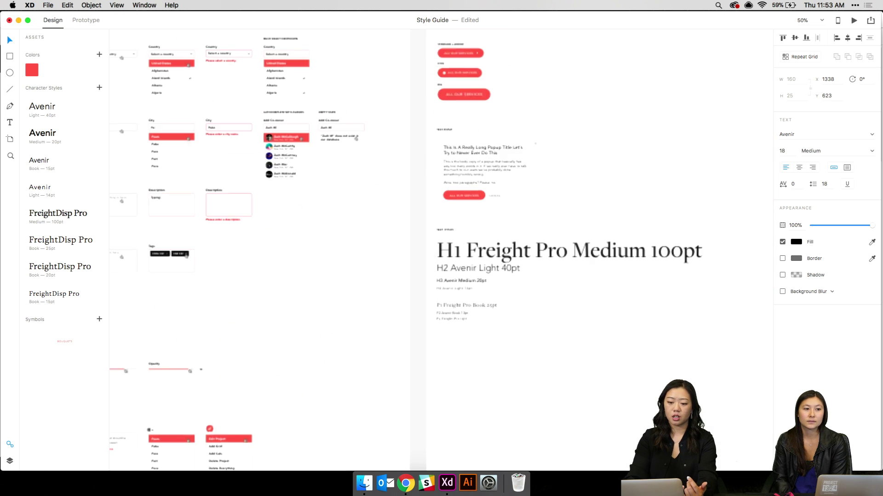
scroll(441, 248, "left", 10)
key("super+equal")
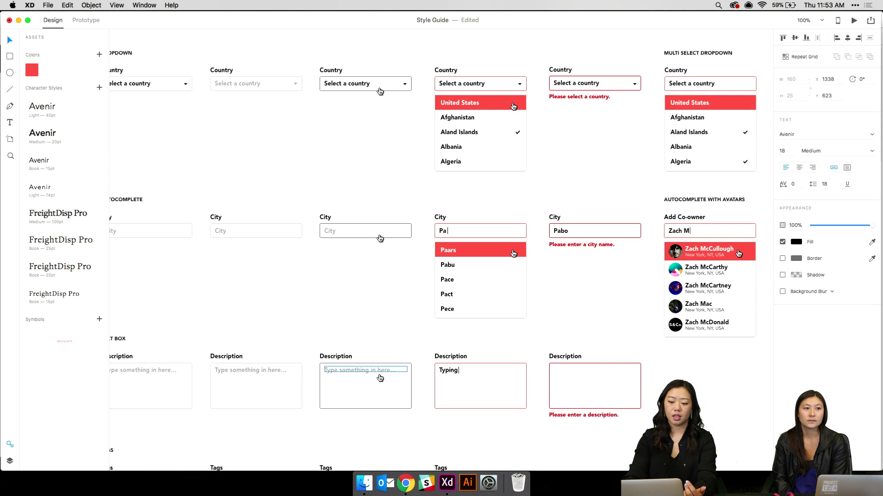
scroll(441, 248, "up", 5)
scroll(435, 251, "up", 3)
scroll(435, 251, "right", 1)
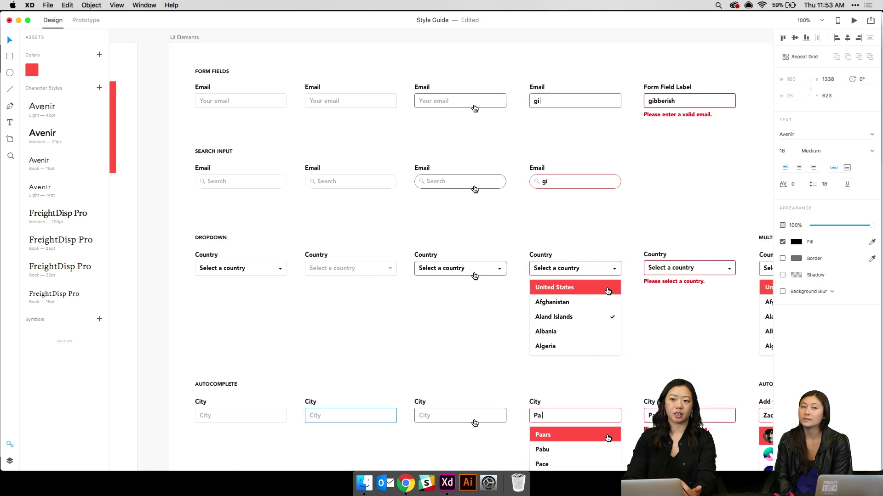
scroll(441, 258, "right", 2)
scroll(441, 257, "up", 1)
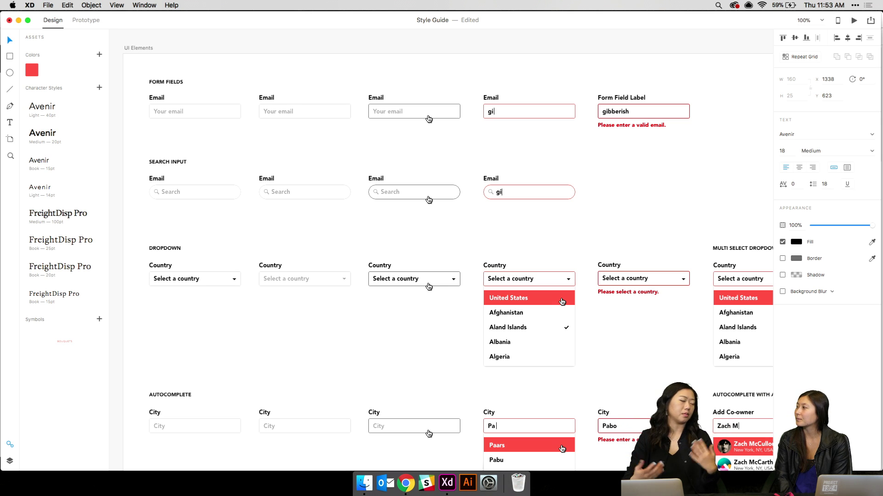
Replace the second line of the profile photo callout on the chat screen with "People who add profile photos"
scroll(441, 248, "down", 5)
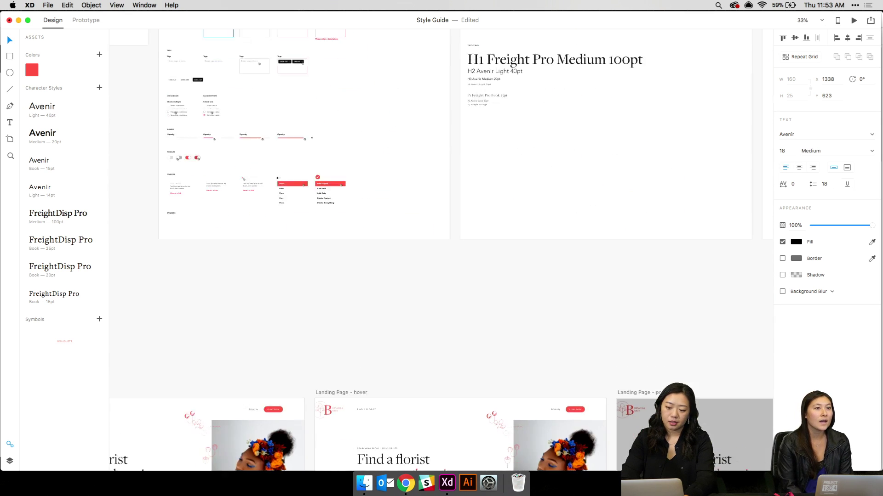
scroll(442, 248, "down", 10)
scroll(441, 207, "up", 5)
scroll(581, 260, "up", 5)
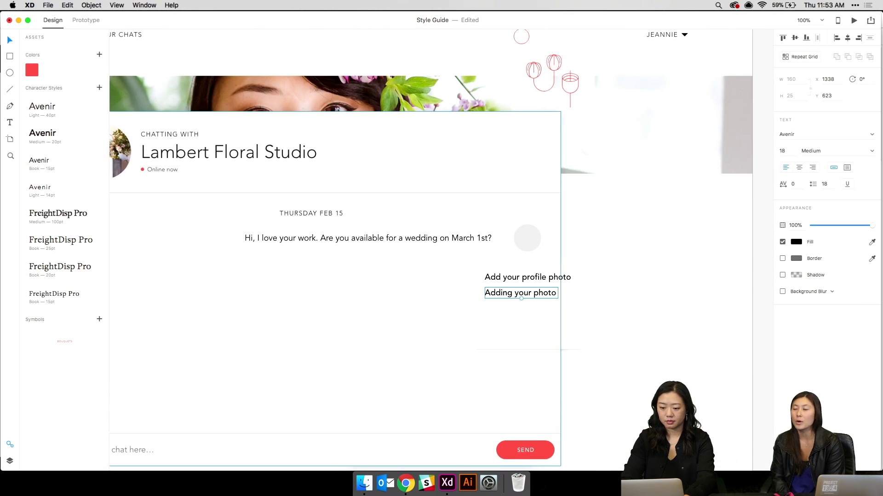
scroll(430, 250, "down", 2)
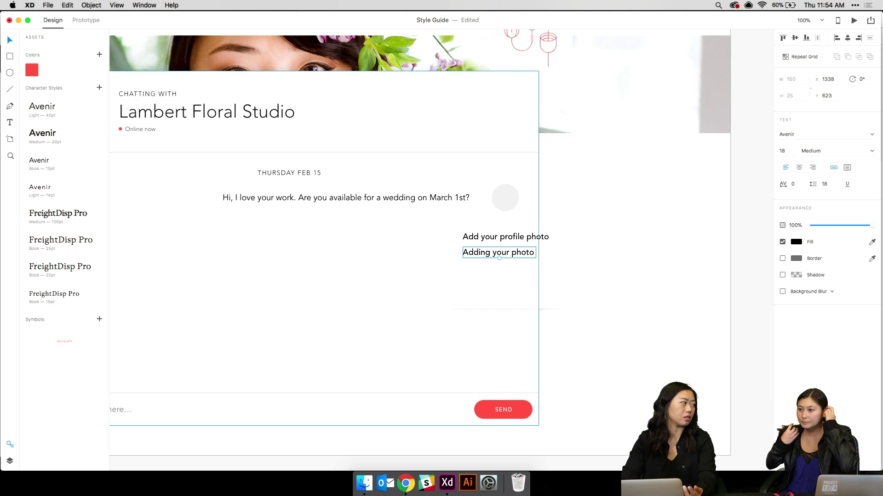
key("super+equal")
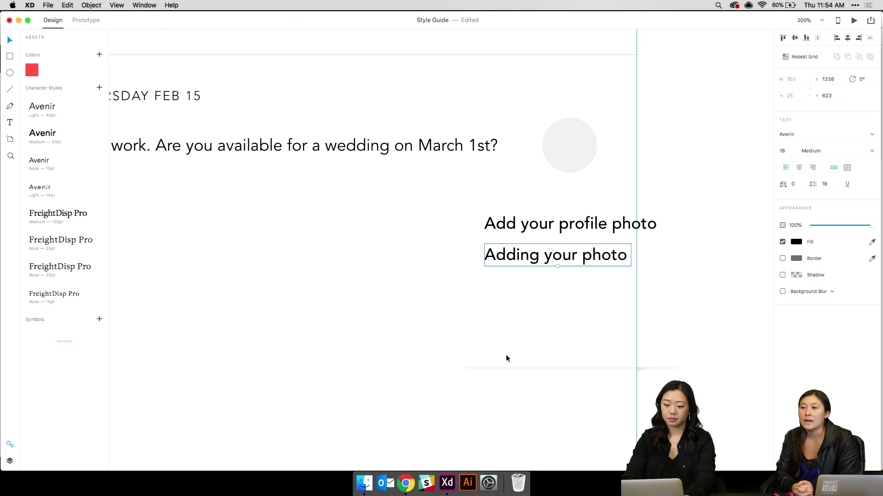
double_click(611, 249)
type("P")
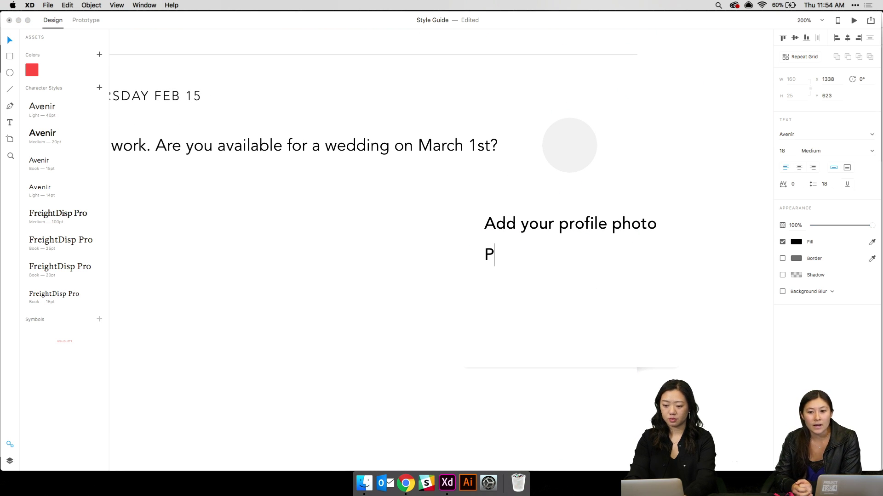
type("eople who add")
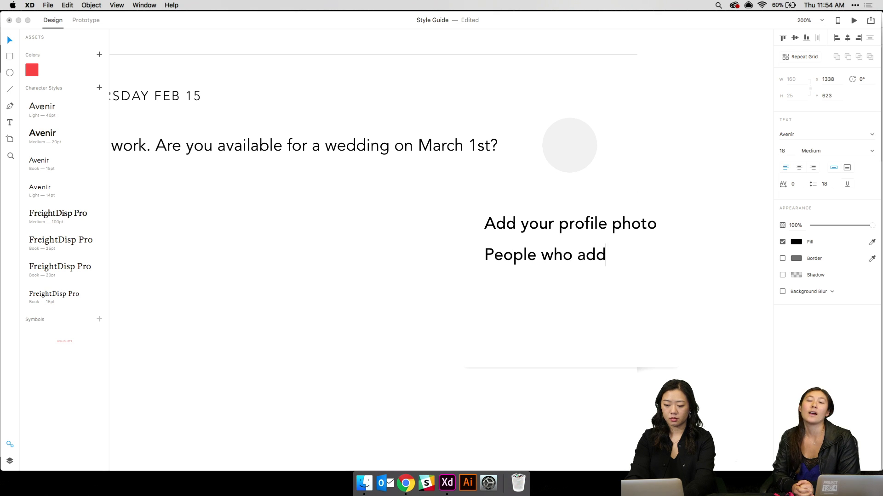
type(" profile photos")
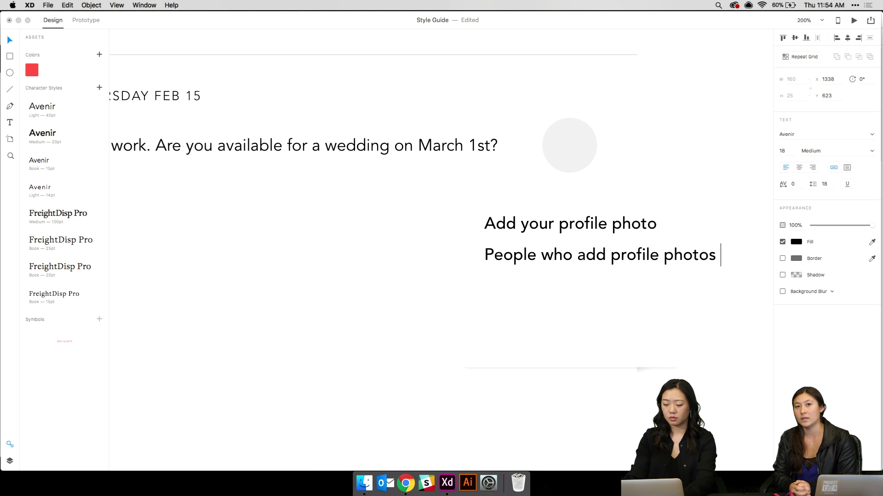
Convert the callout's second line to area text and size its box to about 193 by 104, matching the heading's width
left_click(847, 168)
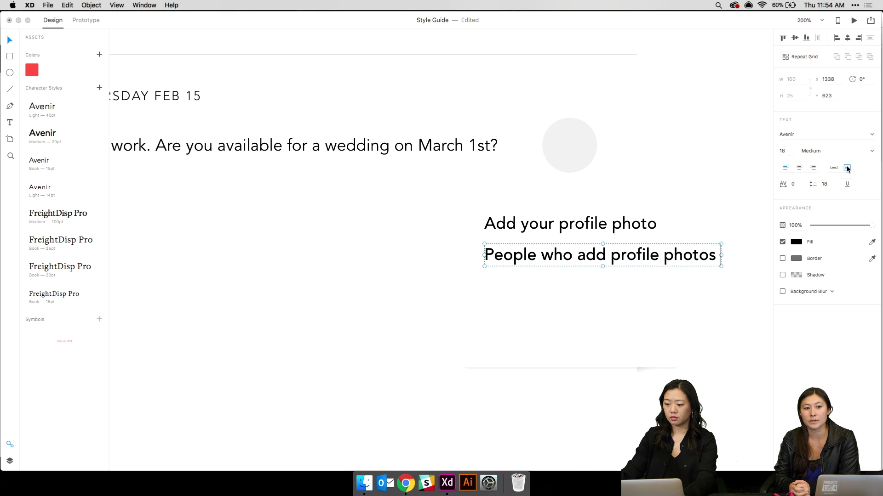
left_click_drag(720, 266, 662, 339)
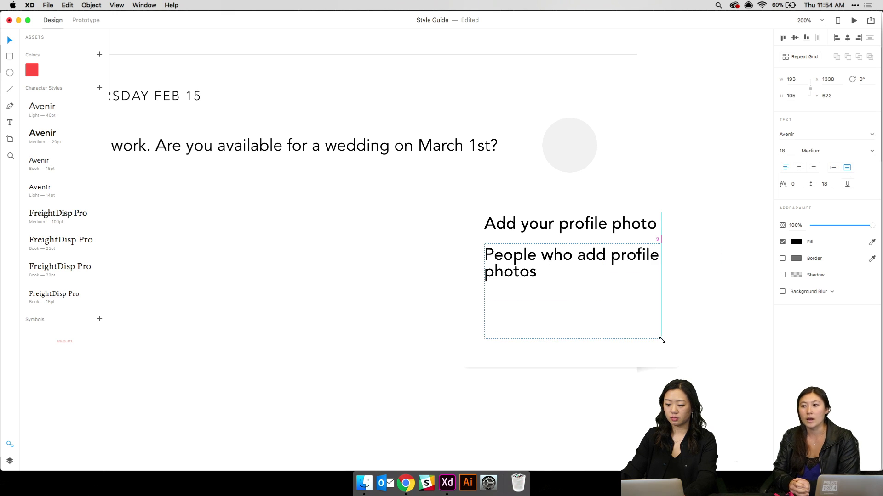
double_click(638, 281)
left_click(636, 286)
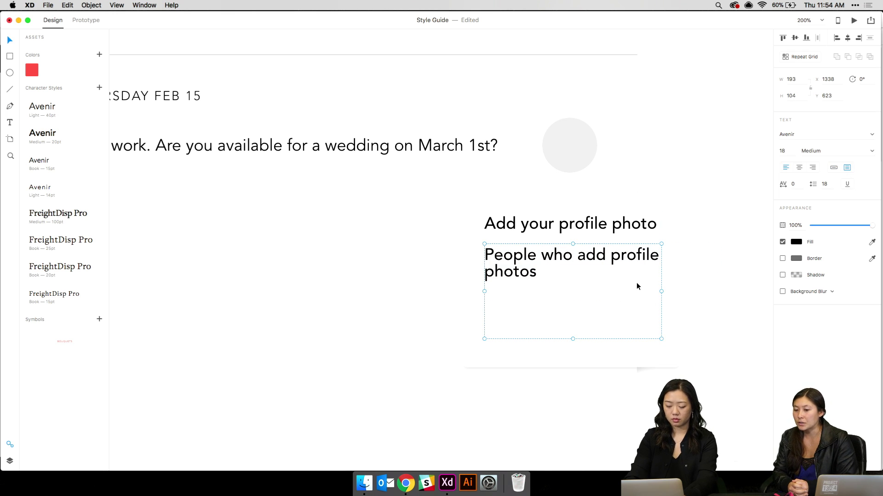
Complete the callout's body text with "get responses 57% faster."
double_click(624, 283)
left_click(595, 276)
type("get s")
key("BackSpace")
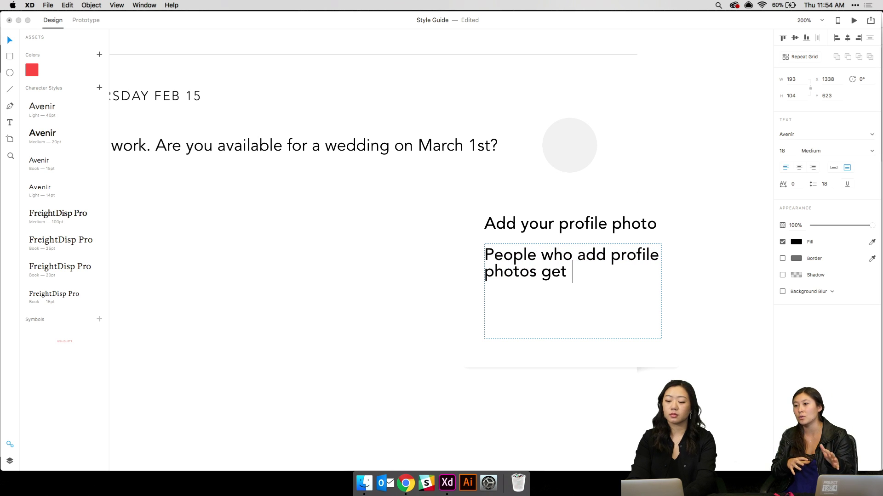
type("responses ")
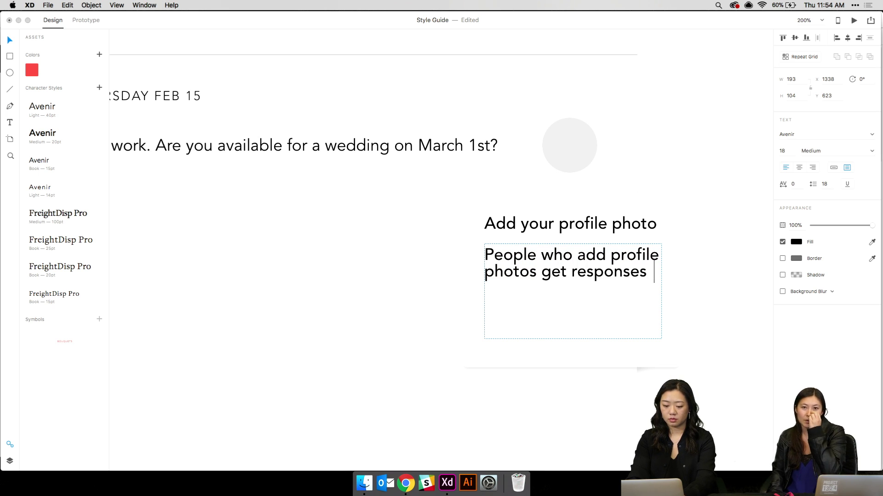
type("57%")
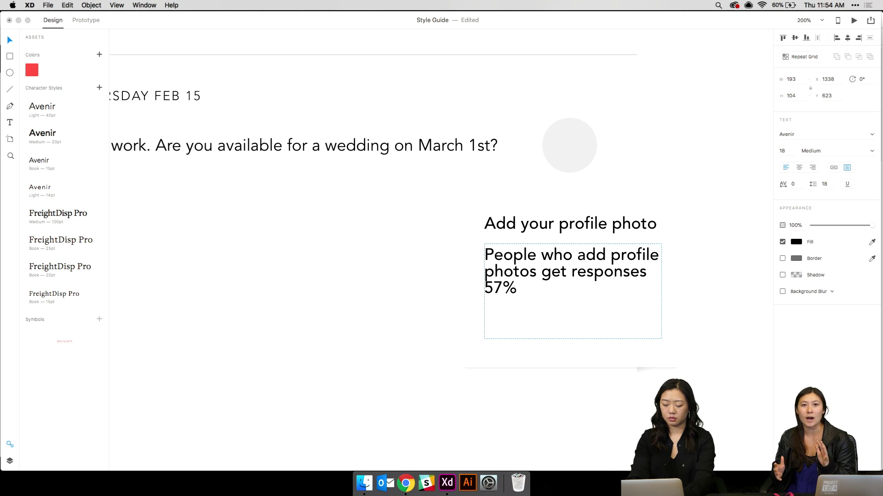
type(" faster.")
Set the callout body text to a line spacing of 24 and a font size of 13
key("super+a")
left_click(827, 185)
type("24")
key("Return")
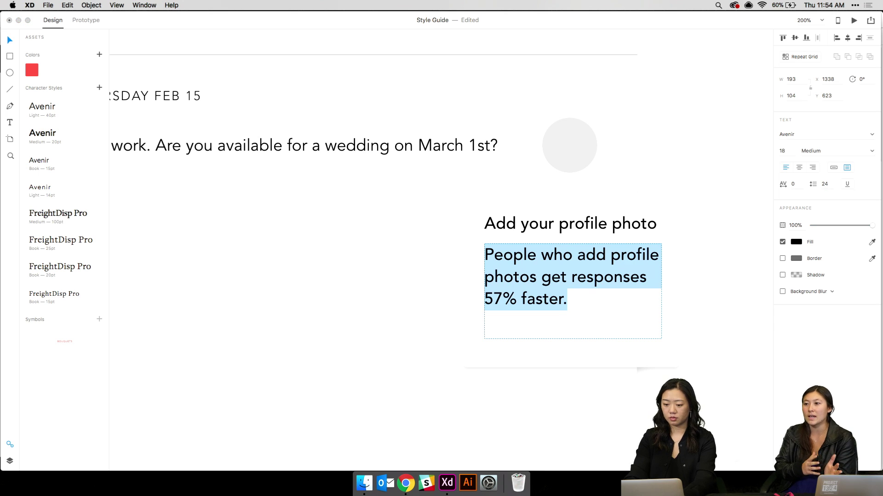
left_click(783, 152)
type("16")
key("Return")
key("Down")
key("Down")
key("Down")
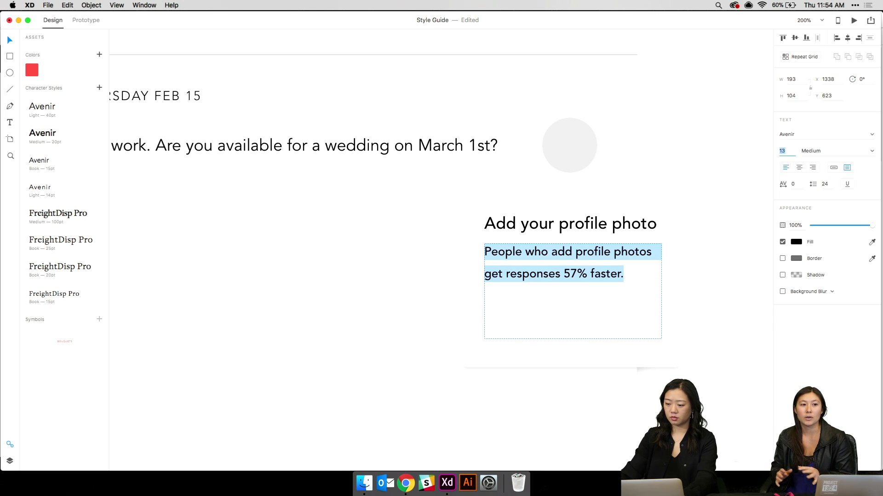
Tighten the callout body text's line spacing to 19 and shift the text slightly closer to the heading
left_click(825, 184)
key("Down")
key("Down")
key("Down")
key("Down")
key("Down")
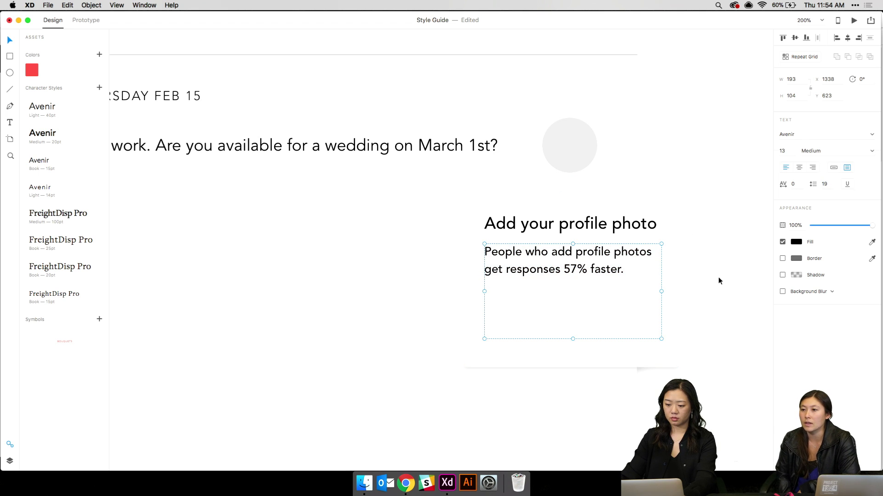
left_click_drag(524, 268, 571, 277)
Duplicate the red SEND button and place the copy inside the callout beneath the body text
left_click(582, 361)
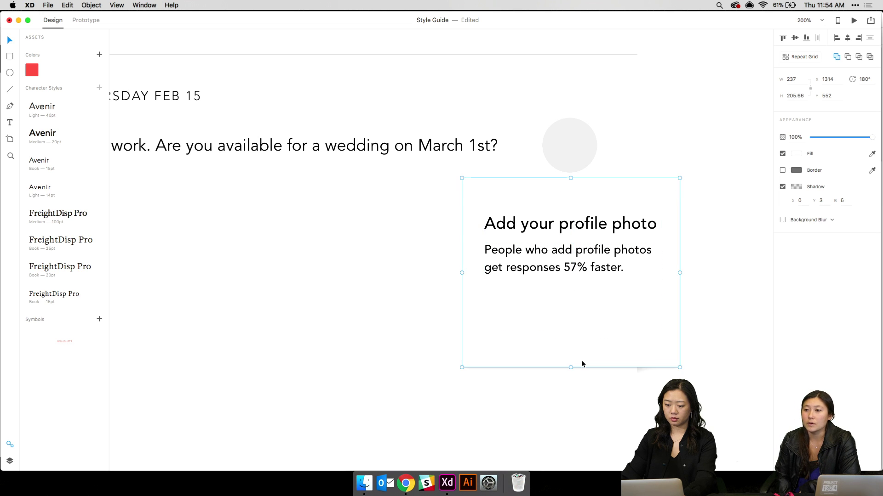
key("super+minus")
key("super+minus")
scroll(581, 361, "up", 4)
scroll(582, 361, "left", 5)
scroll(581, 360, "down", 5)
scroll(581, 360, "right", 4)
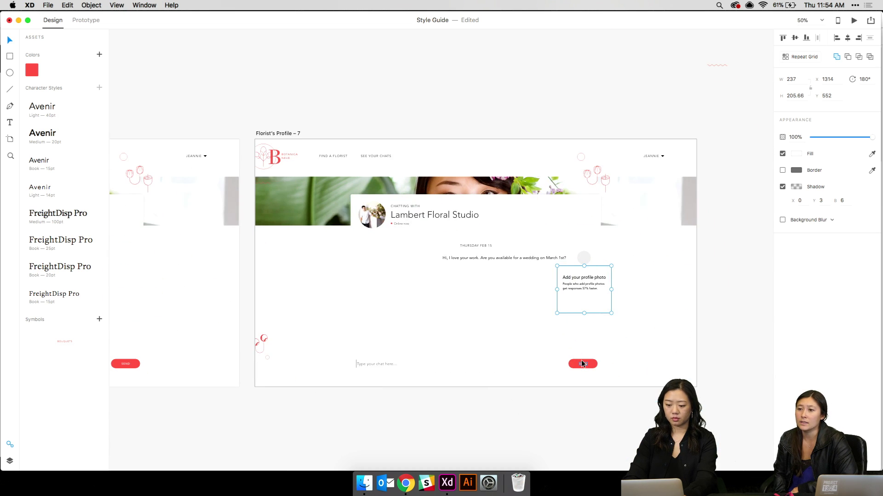
left_click(583, 359)
left_click_drag(591, 361, 581, 297)
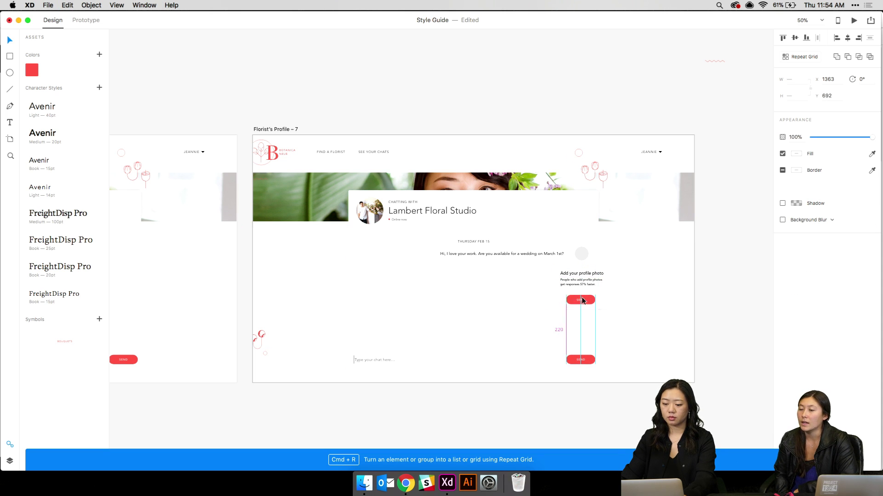
Reduce the height of the copied button's red shape to 35
key("super+equal")
scroll(581, 302, "right", 4)
scroll(581, 301, "down", 2)
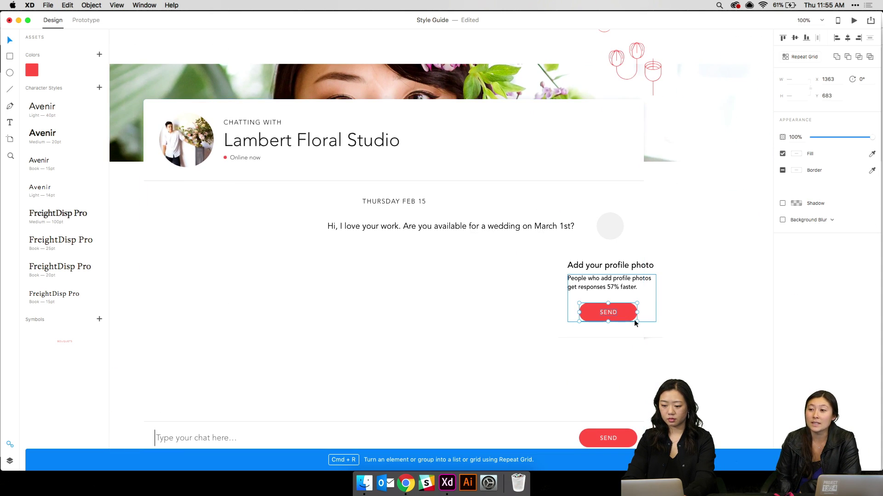
left_click(613, 311)
double_click(622, 315)
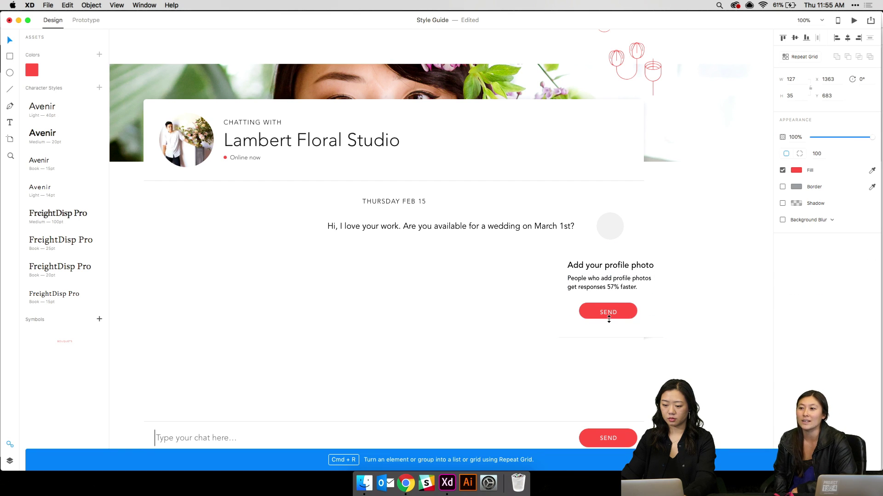
Change the copied button's label to "ADD NOW" and center it within the red button
double_click(610, 312)
type("ADD NOW")
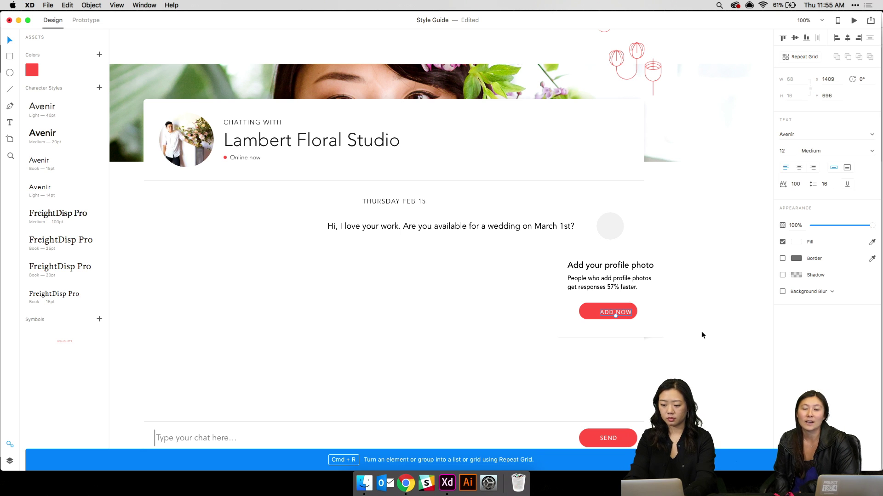
key("super+equal")
scroll(702, 335, "right", 3)
scroll(702, 334, "down", 1)
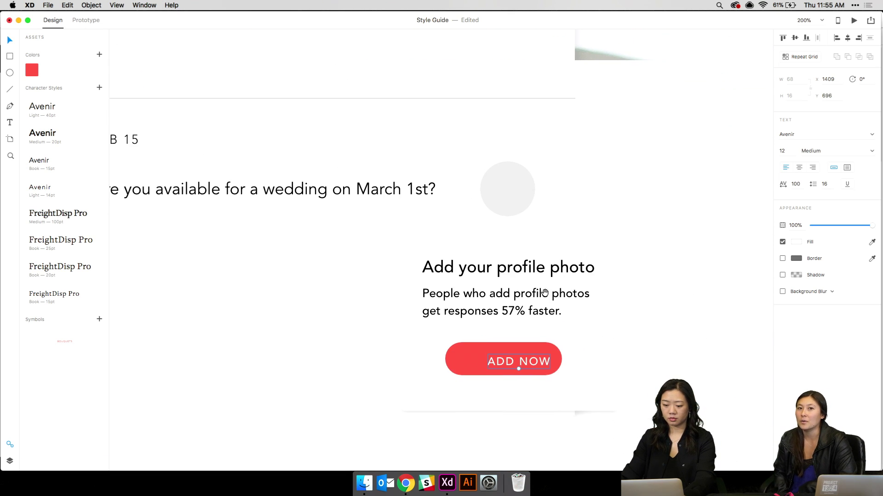
key("Escape")
left_click_drag(510, 353, 512, 350)
left_click(544, 352, "shift")
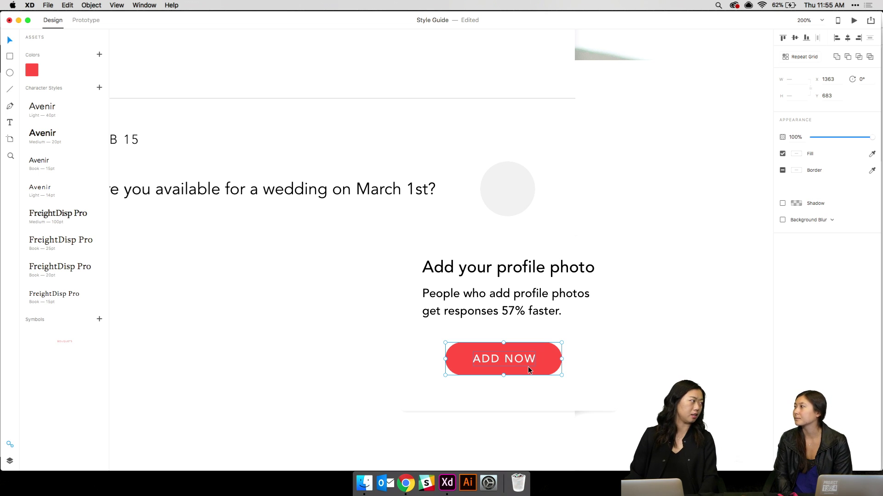
Shorten the rounded rectangle inside the callout shape to a height of 172 by raising its lower edge
left_click(603, 346)
left_click(632, 343)
left_click(608, 337)
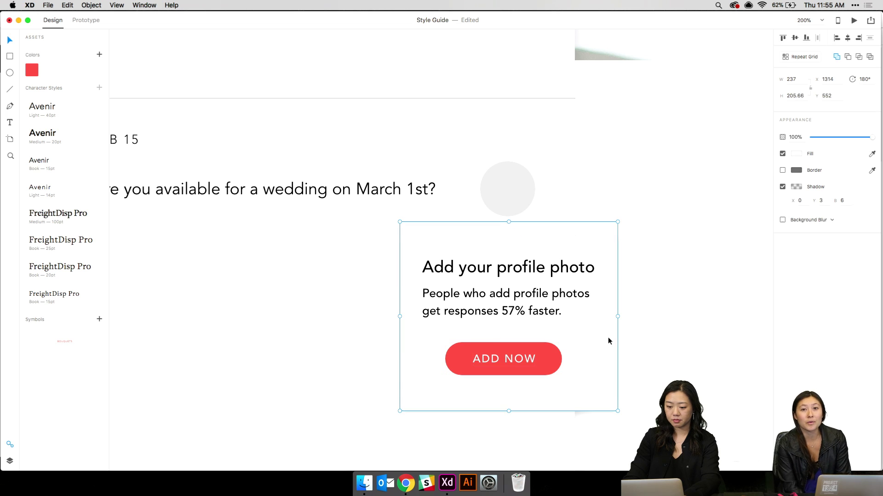
double_click(509, 410)
left_click_drag(509, 412, 509, 394)
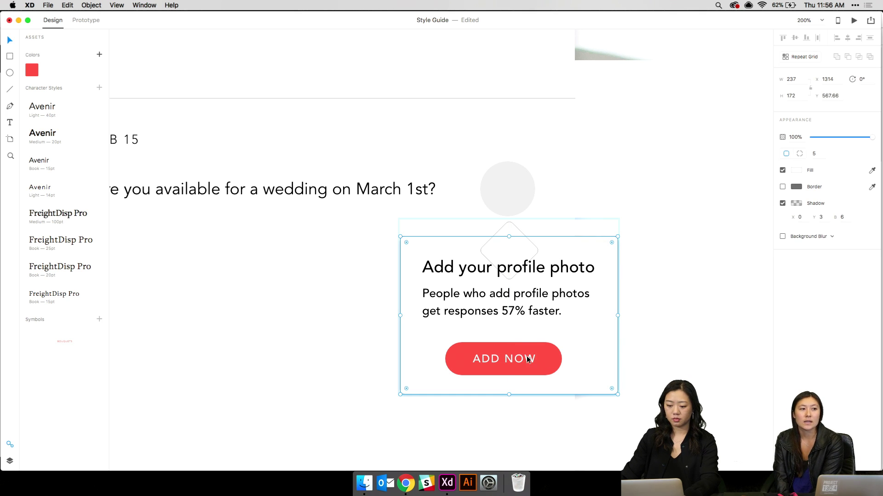
Center-align the body text "People who add profile photos get responses 57% faster." inside the callout
key("super+minus")
key("super+minus")
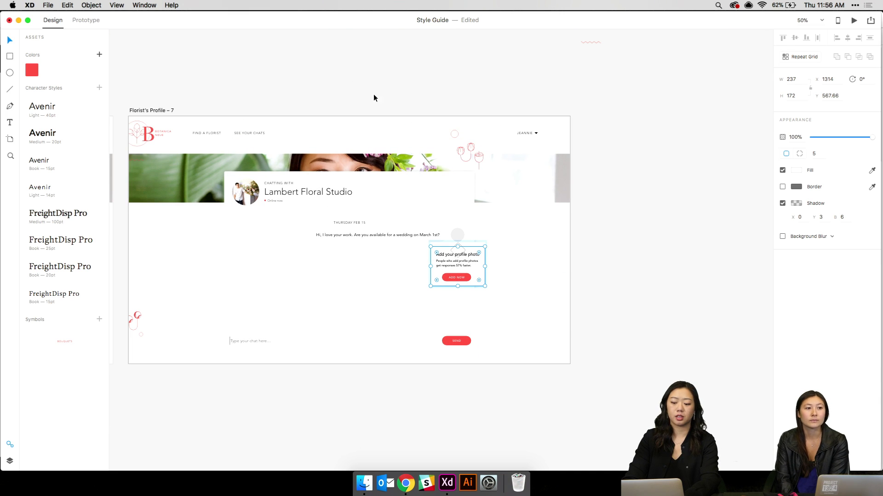
left_click(393, 127)
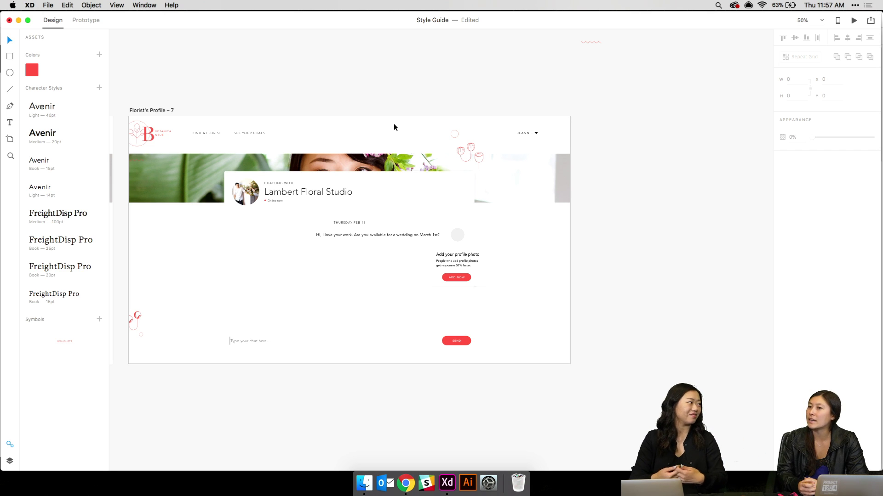
key("super+1")
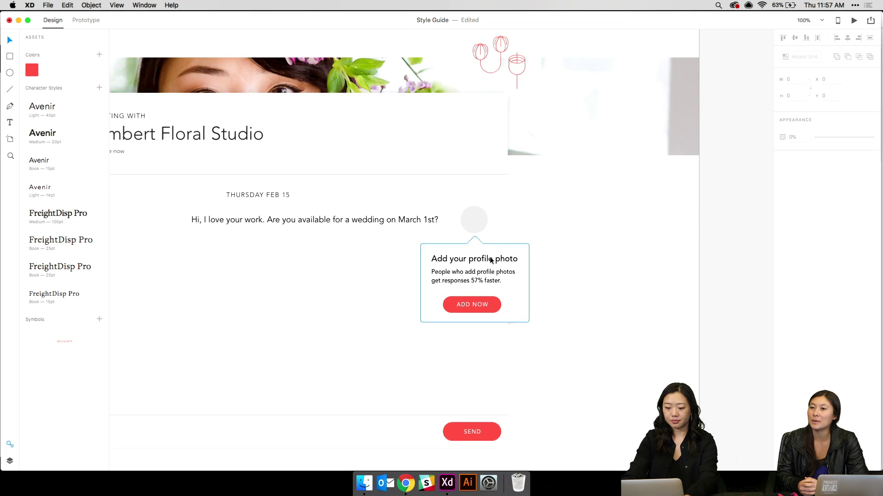
left_click(487, 276)
left_click(799, 168)
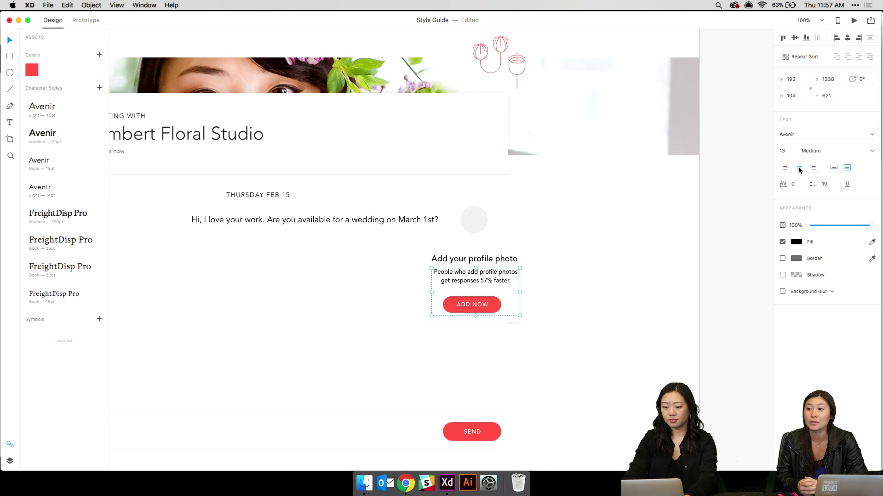
key("Escape")
Make the red ADD NOW button slightly shorter and move it with its label up closer to the callout's body text
key("super+equal")
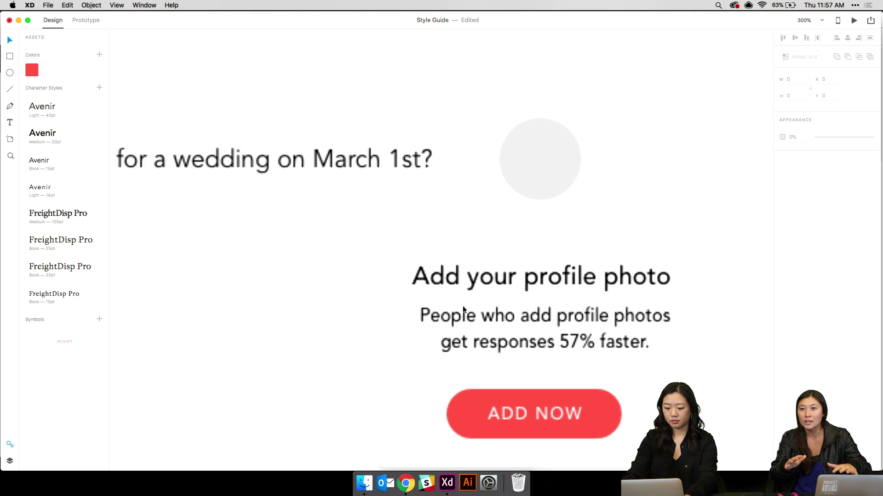
left_click_drag(478, 275, 365, 144)
left_click(428, 304)
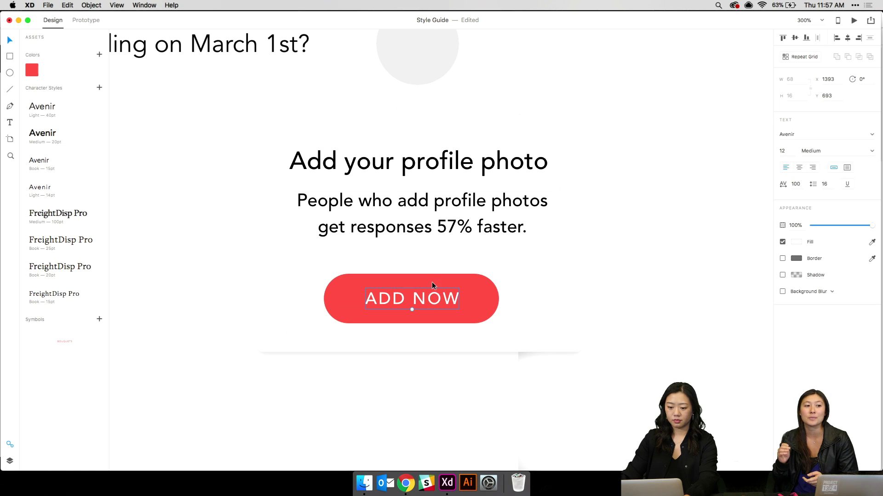
double_click(413, 299)
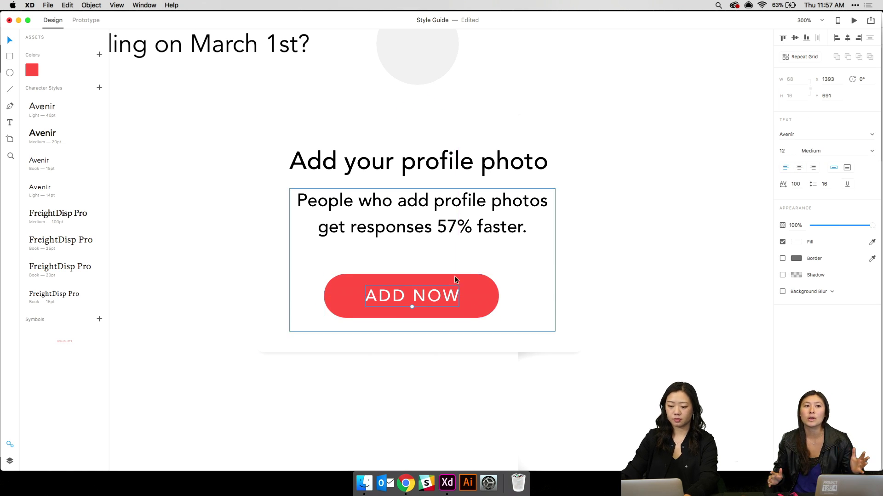
left_click_drag(465, 283, 478, 266)
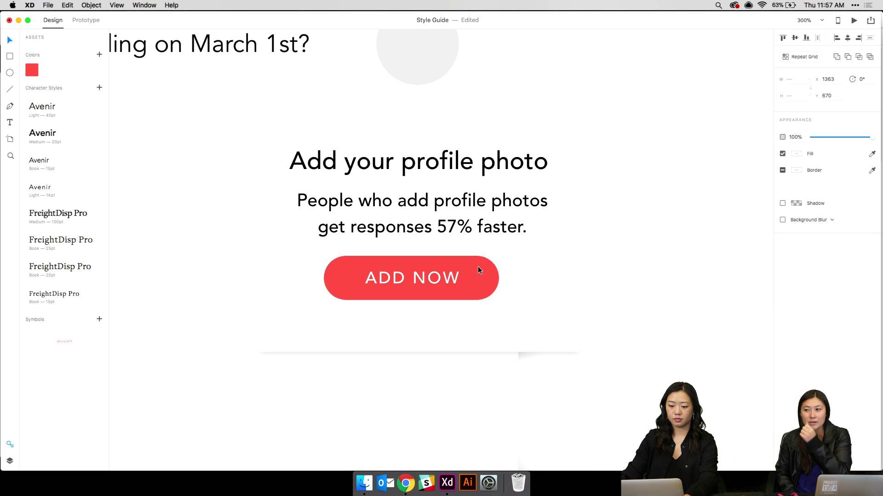
Shorten the callout's rounded rectangle by raising its lower edge closer to the ADD NOW button
left_click(479, 315)
left_click(440, 336)
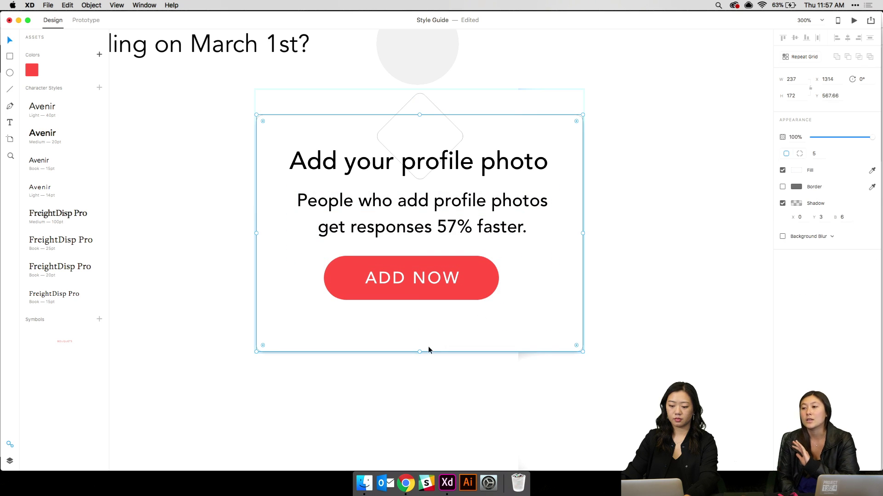
left_click_drag(419, 351, 418, 330)
left_click(415, 344)
Fill the gray avatar circle beside the sent chat message with the saved red swatch
key("super+minus")
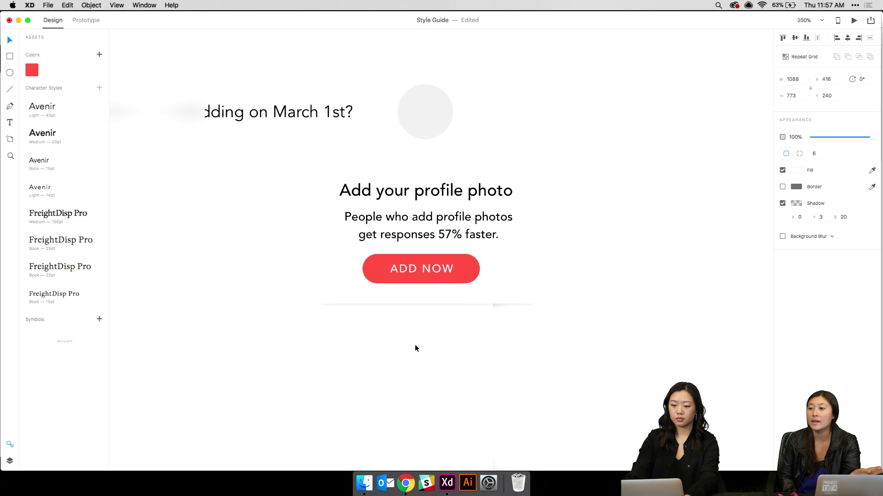
left_click(443, 93)
left_click(795, 156)
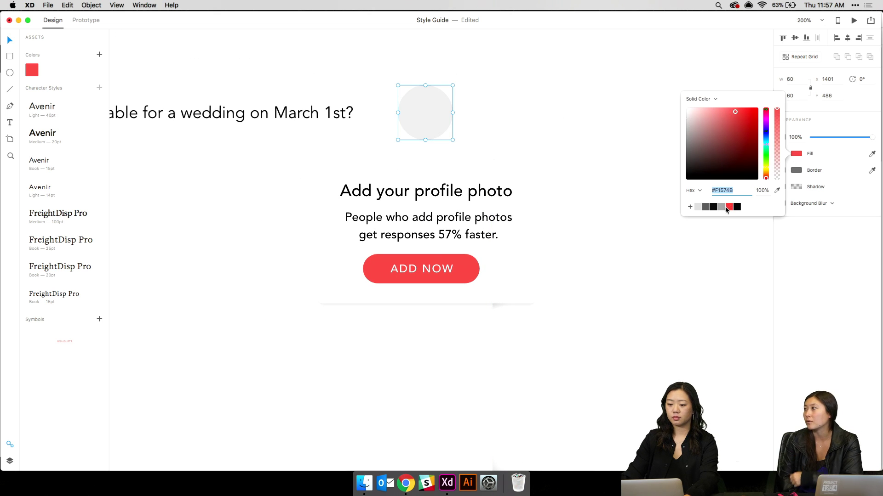
left_click(729, 207)
left_click(498, 131)
Copy the 60 × 60 close icon from the Landing Page – hover artboard
key("super+minus")
key("super+minus")
key("super+minus")
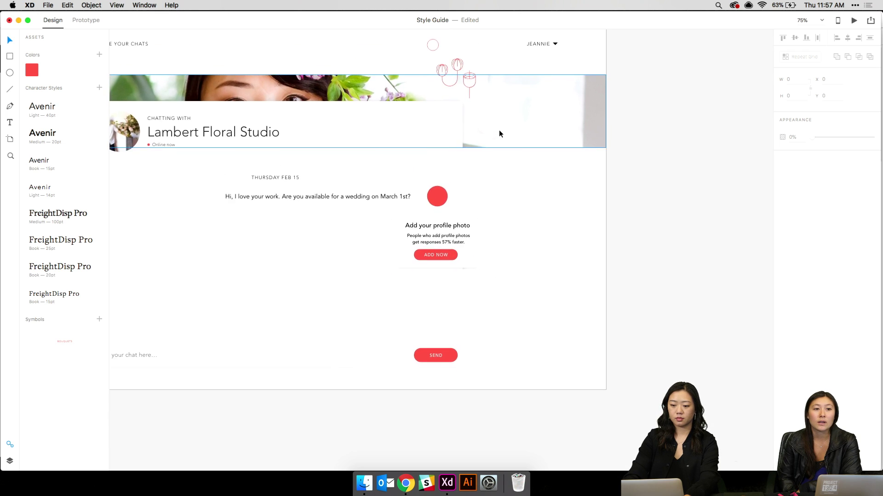
scroll(499, 129, "up", 10)
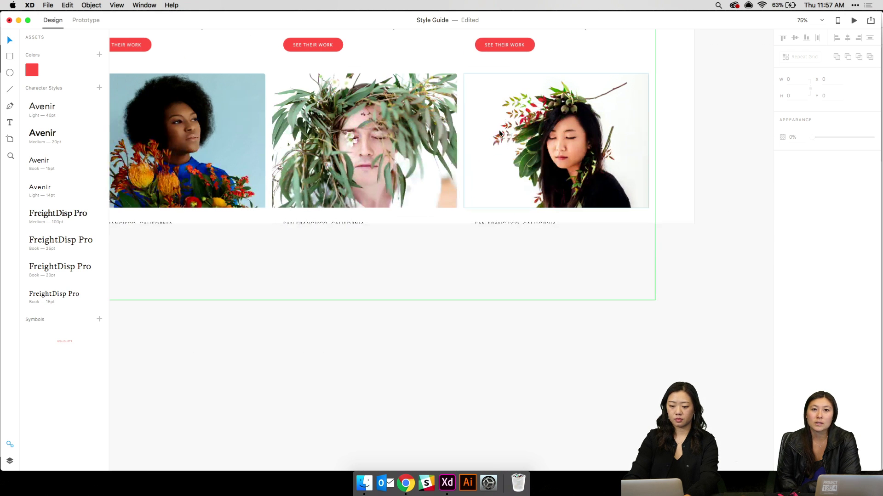
key("super+minus")
scroll(499, 133, "up", 10)
scroll(500, 134, "down", 5)
scroll(499, 134, "down", 6)
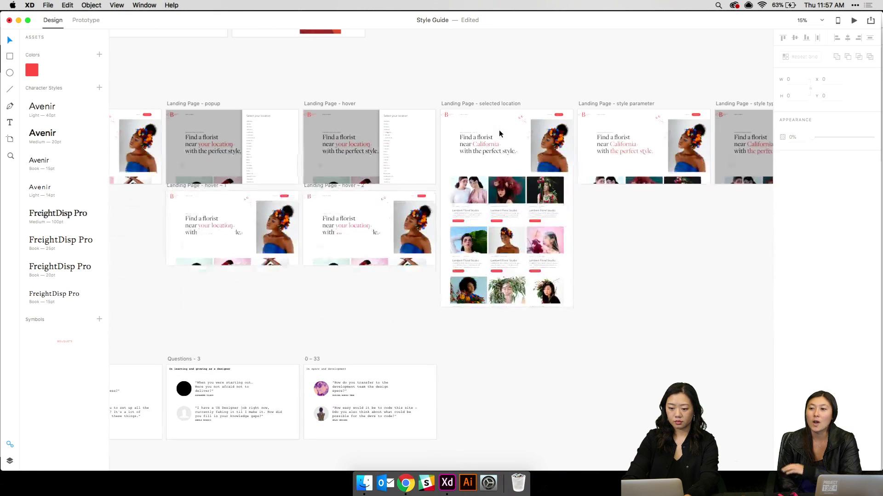
left_click(437, 115)
Paste the copied close icon into the Florist's Profile – 7 artboard near the callout
scroll(562, 189, "down", 10)
scroll(562, 192, "down", 5)
scroll(563, 192, "up", 8)
scroll(563, 192, "right", 10)
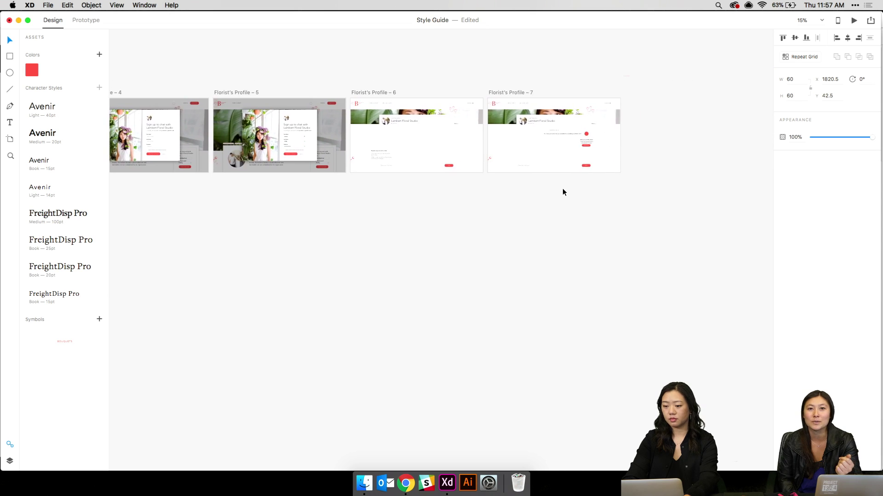
key("super+equal")
key("super+equal")
key("super+equal")
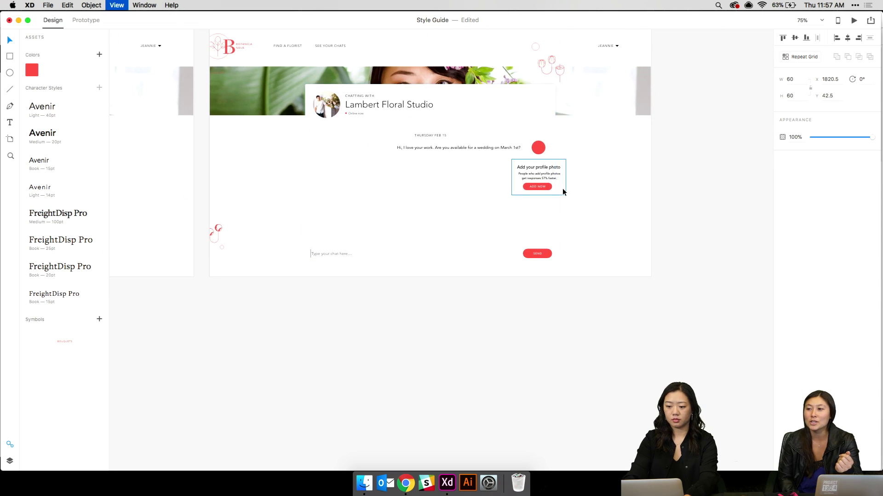
key("super+equal")
scroll(562, 188, "right", 4)
scroll(562, 189, "up", 2)
left_click(550, 160)
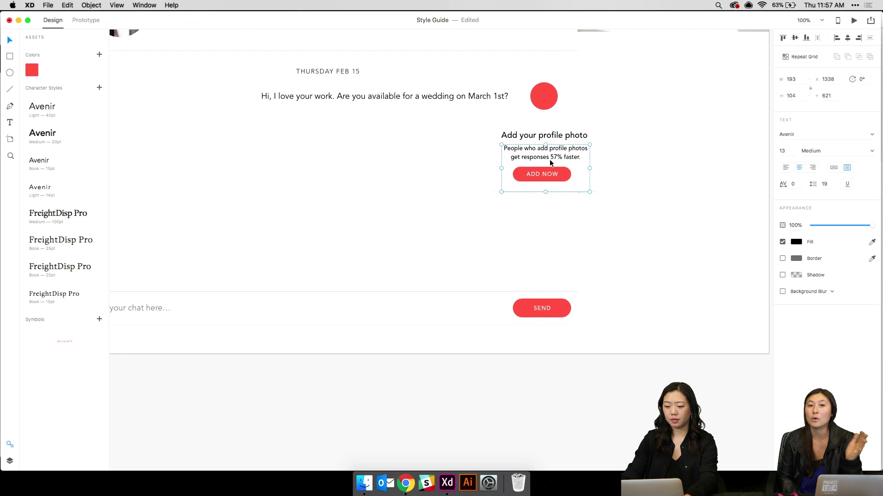
key("super+v")
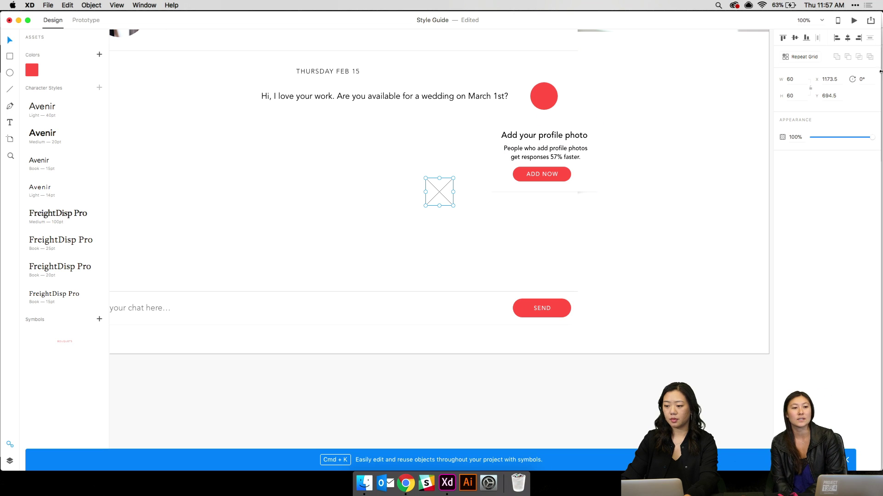
Rotate the pasted close icon by 45° so that it forms a plus sign
left_click(868, 79)
type("45")
key("Return")
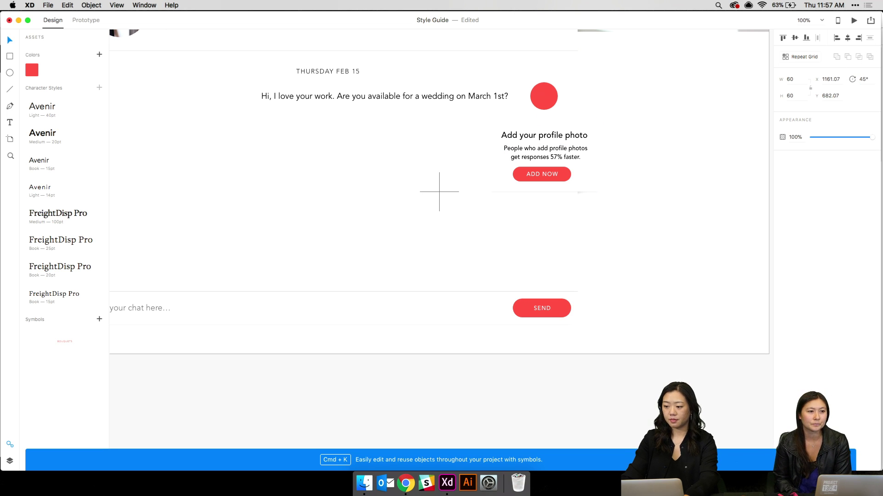
Shrink the plus sign to about 25.4 × 25.4 and center it on the red avatar circle
left_click_drag(438, 173, 356, 360)
key("super+equal")
key("super+equal")
key("super+equal")
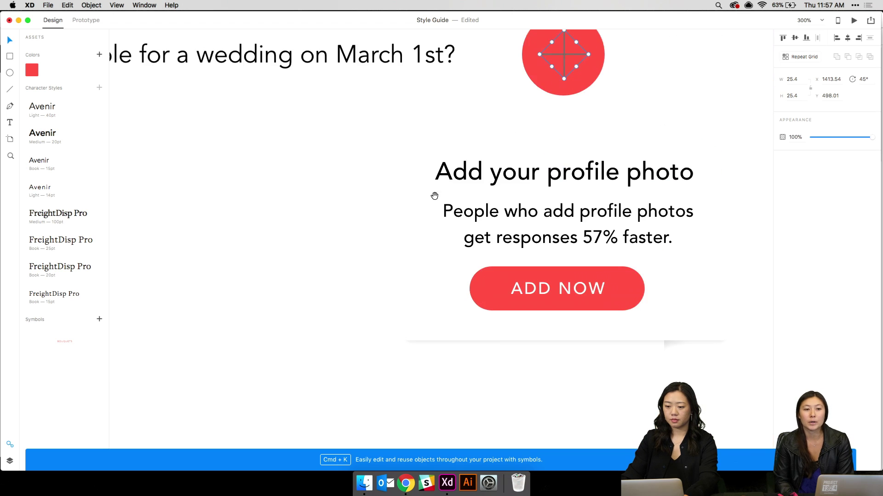
Change the border color of the plus sign's lines to white and save the document
left_click_drag(481, 116, 463, 197)
right_click(547, 136)
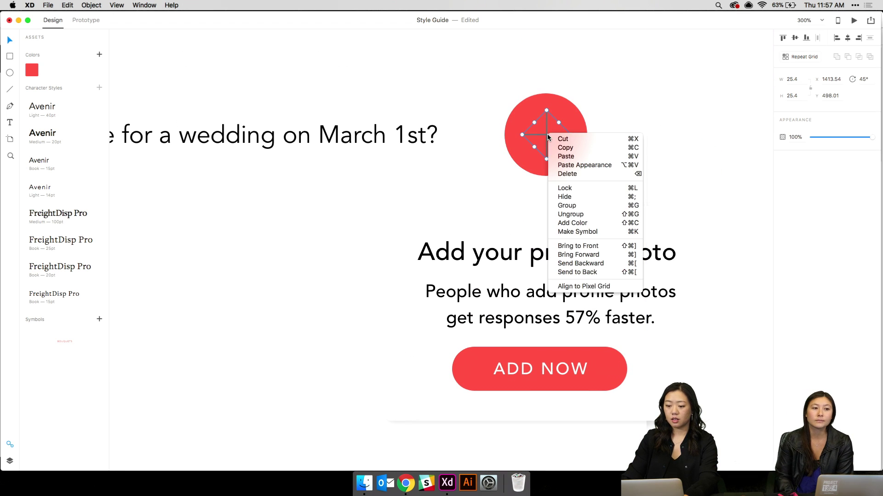
left_click(648, 114)
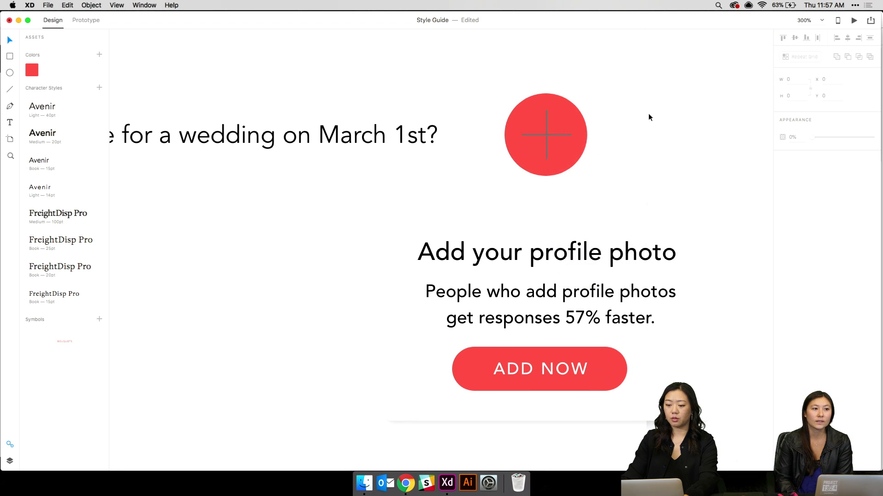
left_click(549, 133)
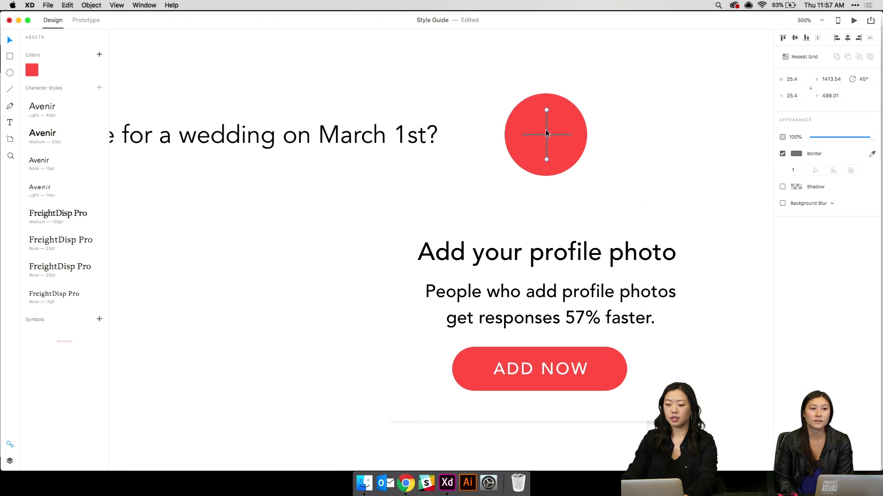
left_click(797, 155)
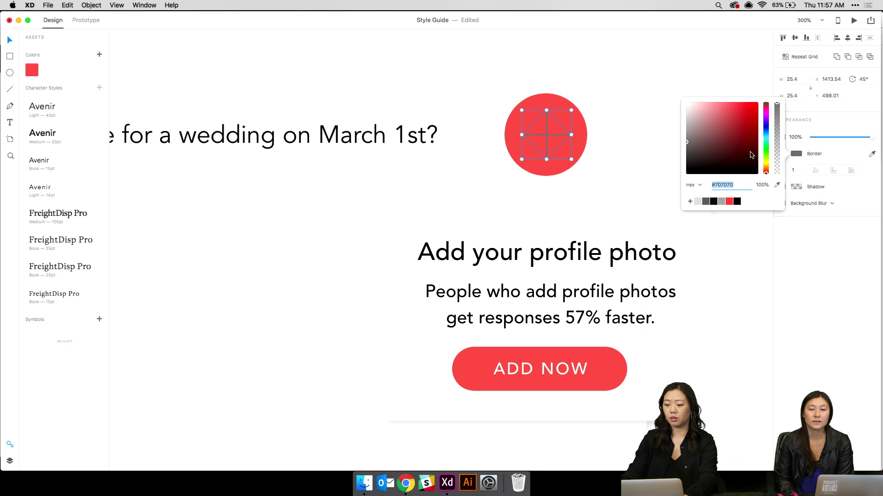
left_click(671, 166)
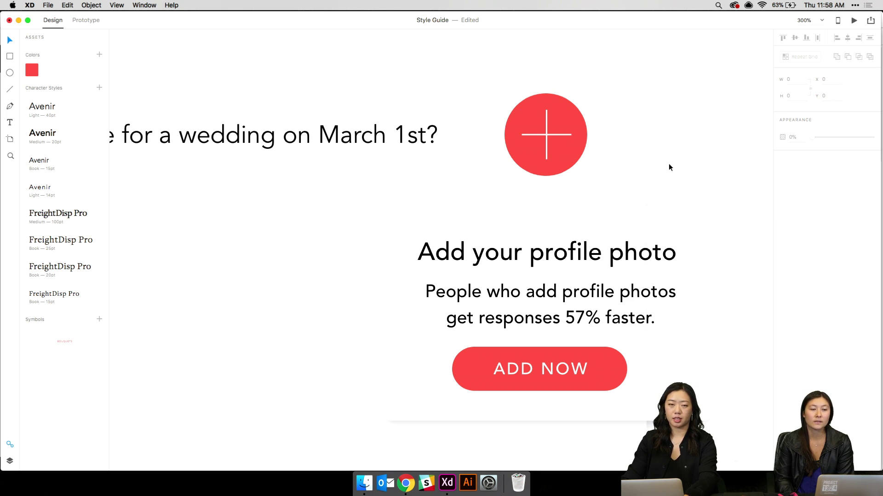
key("super+s")
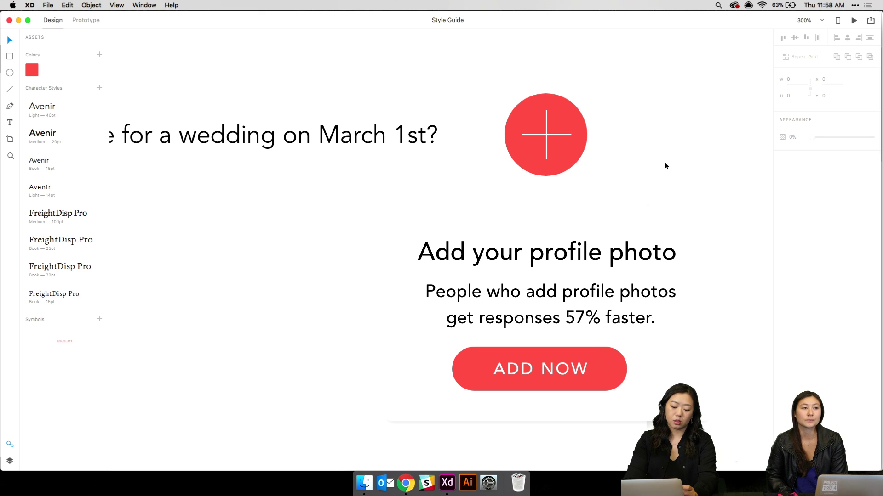
Duplicate the Florist's Profile – 7 artboard with the sent message and profile photo callout
scroll(664, 162, "down", 10)
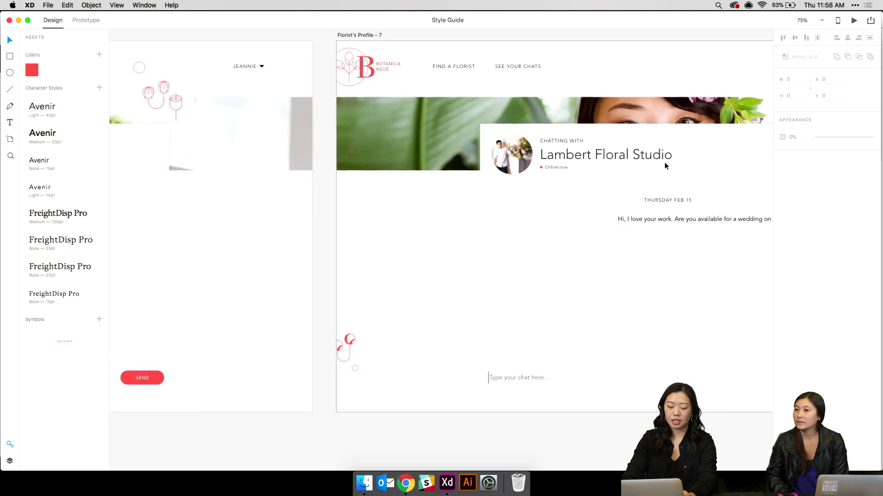
scroll(664, 162, "down", 10)
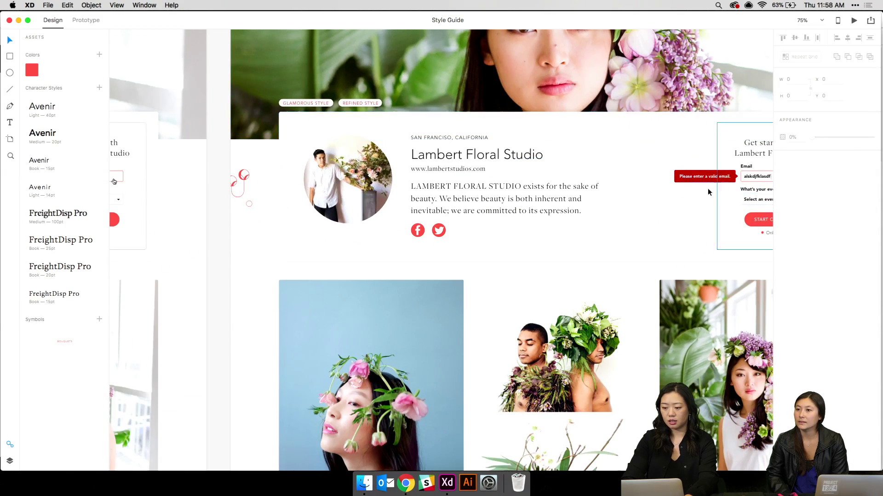
scroll(701, 186, "left", 10)
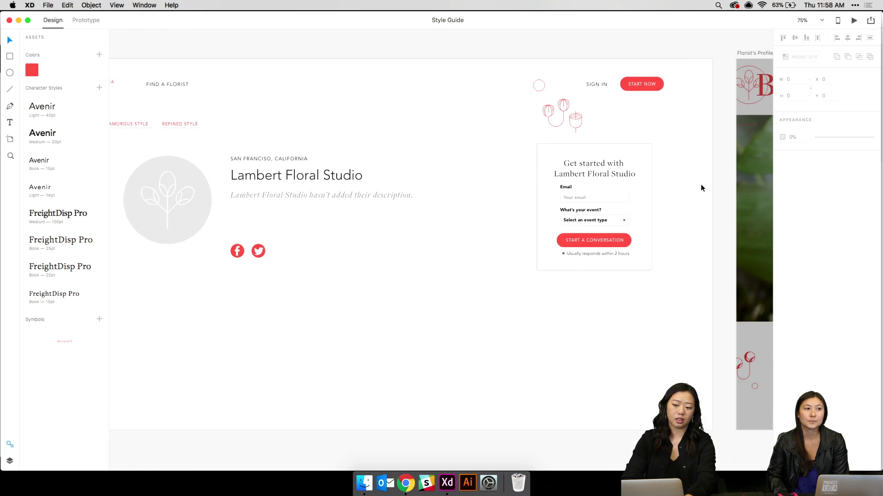
scroll(700, 187, "left", 2)
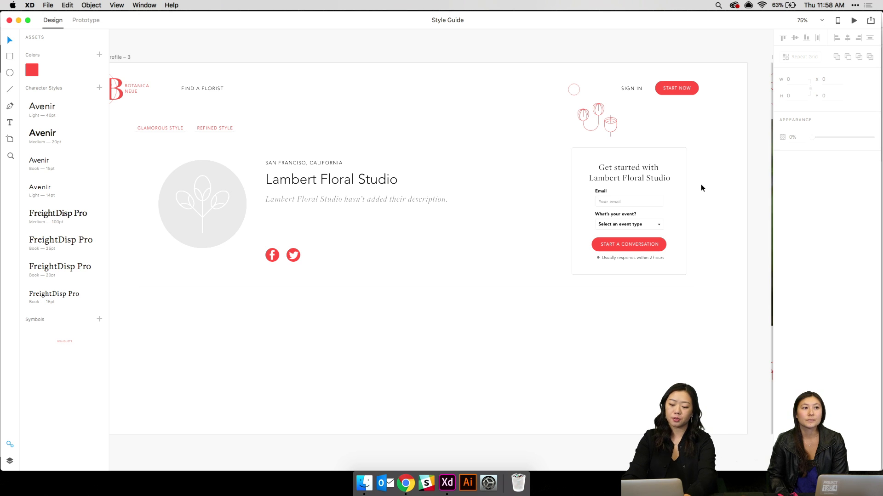
scroll(701, 184, "down", 5)
scroll(701, 184, "right", 15)
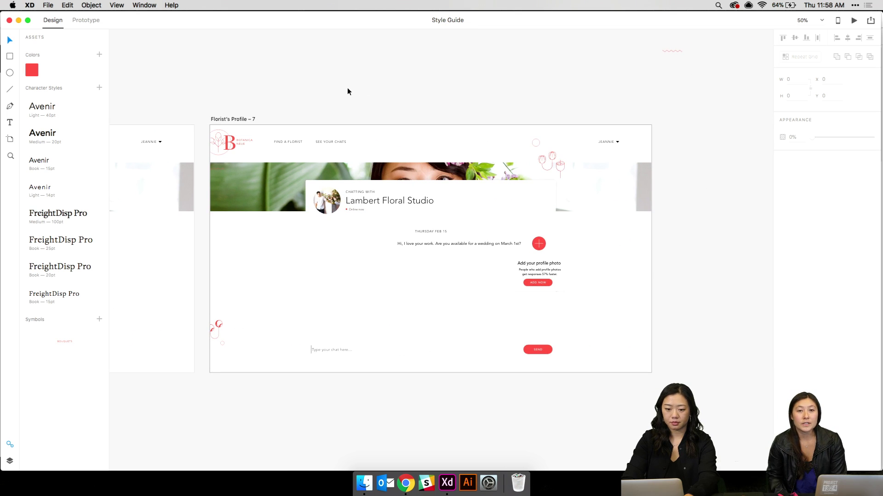
left_click(228, 119)
key("super+d")
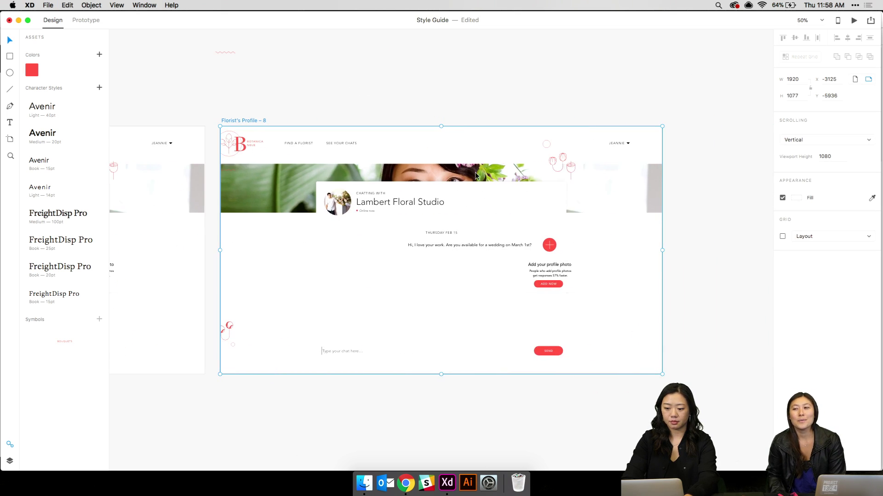
Copy the hand pointer icon beside the email field on Florist's Profile – 1 and paste it onto Florist's Profile – 6 near the chat field
scroll(438, 201, "left", 20)
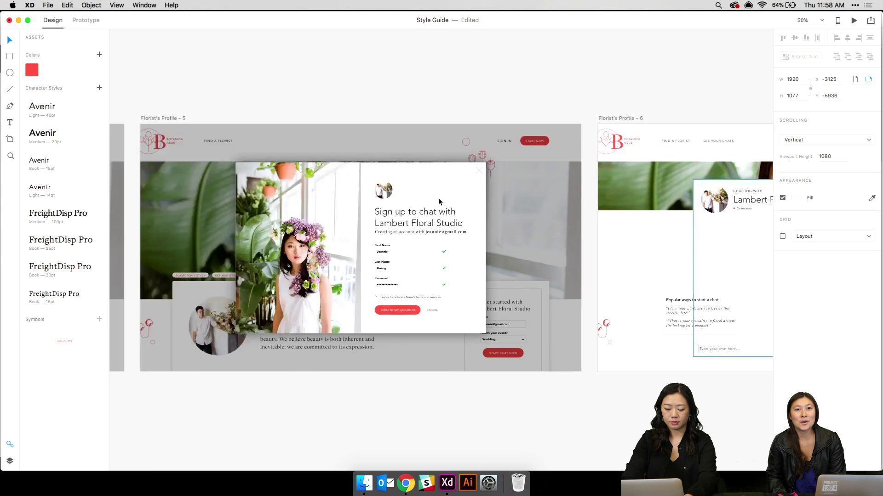
scroll(439, 201, "left", 20)
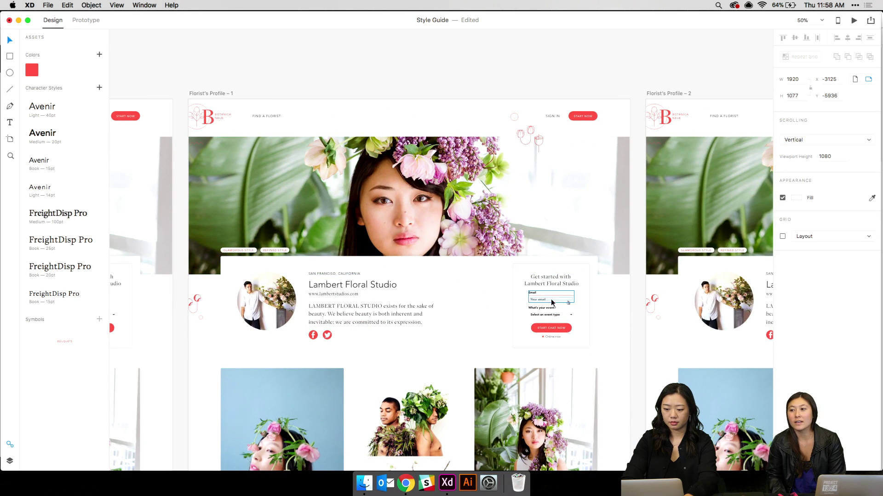
left_click(568, 303)
scroll(567, 304, "right", 20)
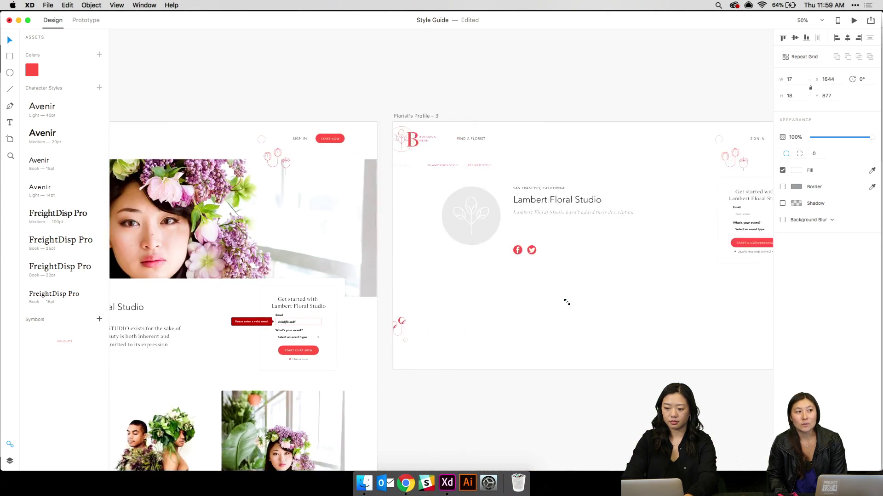
scroll(566, 304, "right", 10)
scroll(566, 305, "left", 13)
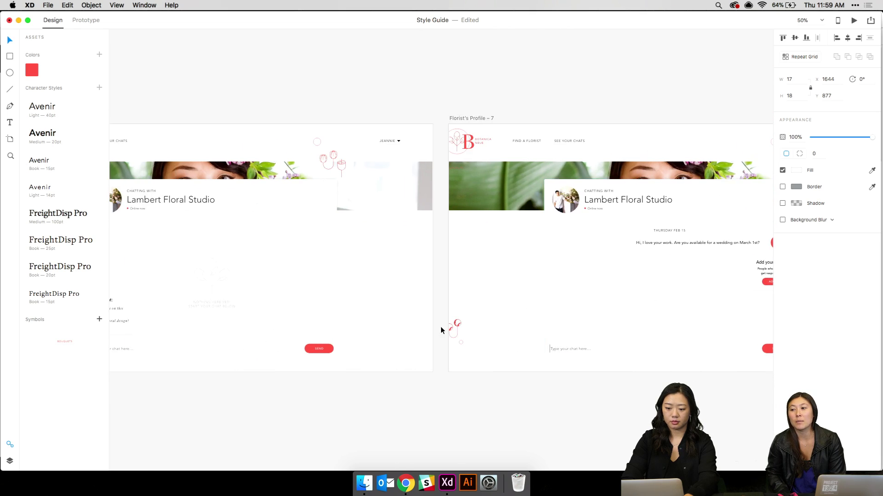
left_click(405, 331)
key("super+v")
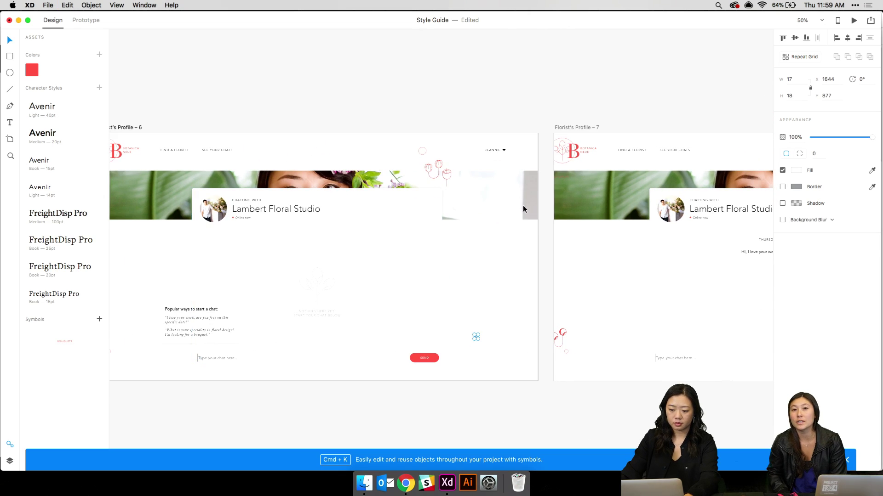
left_click(555, 338)
left_click_drag(476, 337, 222, 365)
Place the hand pointer icon on the ADD NOW button of the profile photo callout on Florist's Profile – 7
scroll(354, 283, "right", 8)
left_click(406, 282)
left_click(615, 336)
left_click_drag(607, 341, 565, 296)
left_click(575, 301)
Switch to Finder and capture a screenshot of the Images folder window with IMG_5248.jpg selected
scroll(428, 305, "right", 6)
scroll(320, 258, "right", 10)
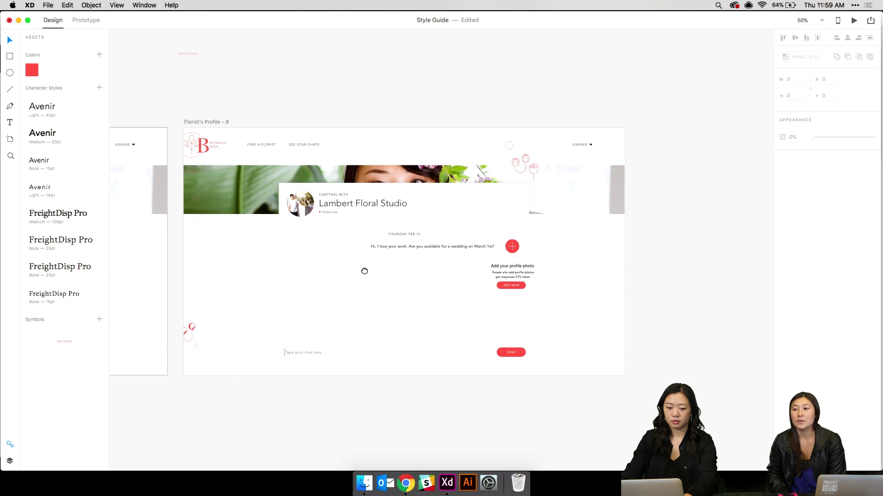
scroll(365, 271, "left", 3)
left_click(567, 268)
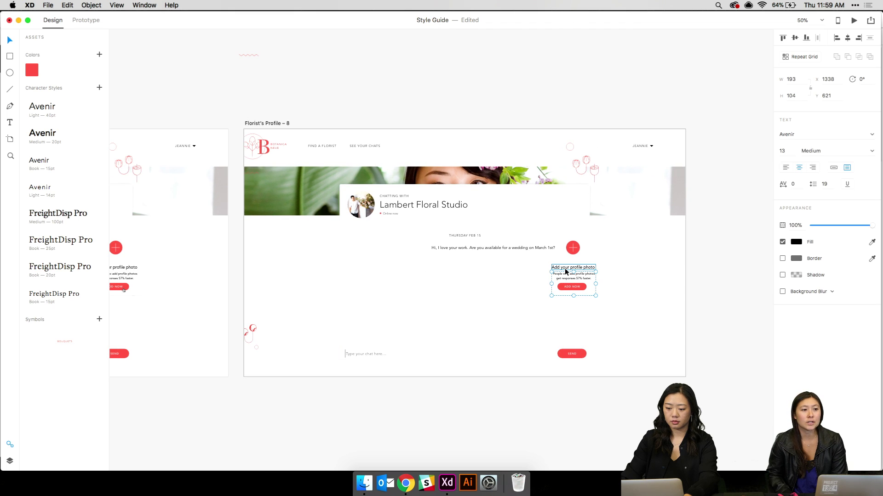
left_click(566, 261)
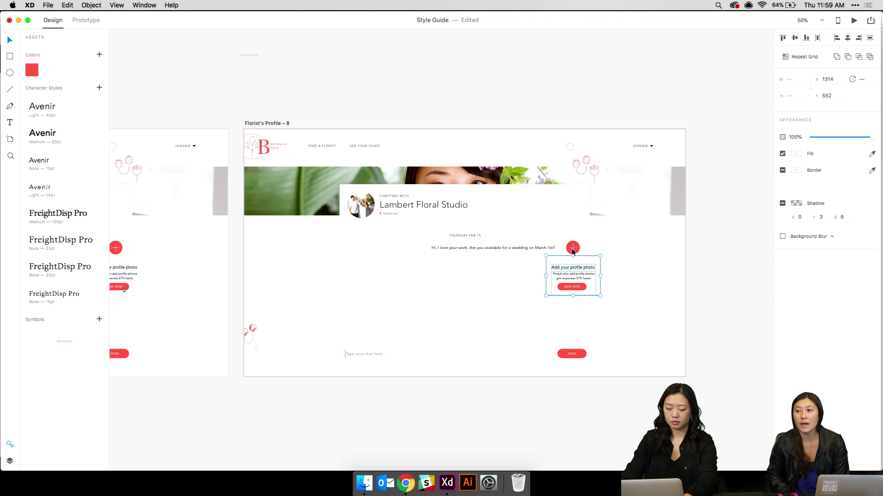
left_click(522, 277)
left_click(364, 483)
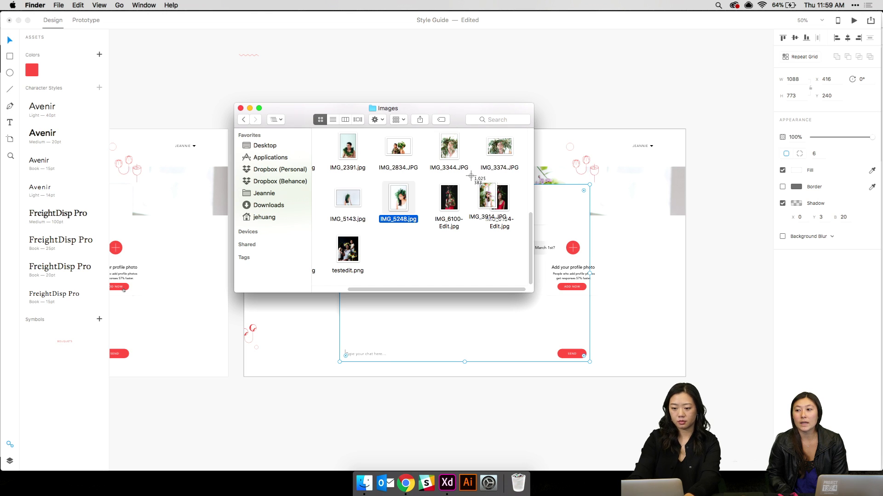
key("space")
left_click(469, 176)
Paste the Finder window screenshot over the chat card on Florist's Profile – 8
left_click(568, 199)
key("super+v")
mouse_move(510, 244)
left_mouse_down()
mouse_move(510, 213)
mouse_move(512, 262)
mouse_move(512, 247)
left_mouse_up()
left_click(319, 101)
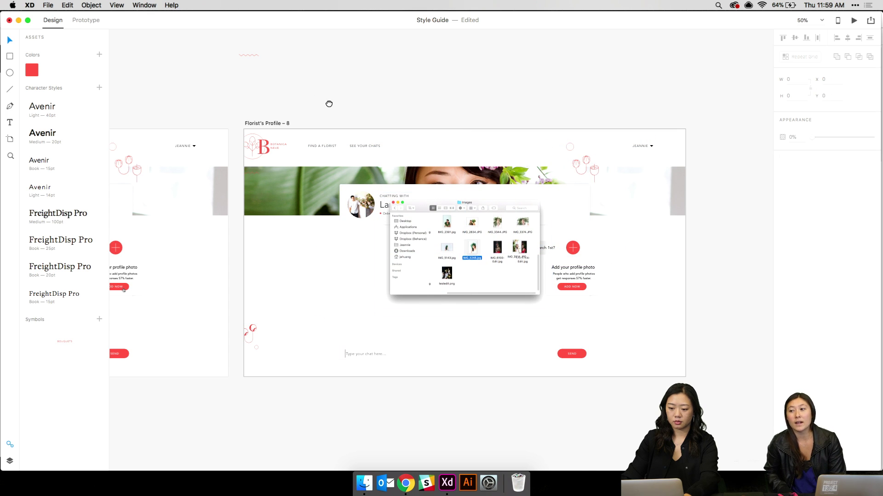
Move the hand pointer on Florist's Profile – 7 from the ADD NOW button onto the plus-sign avatar and delete it
scroll(312, 110, "left", 2)
left_click(588, 291)
left_click(592, 271)
left_click(663, 266)
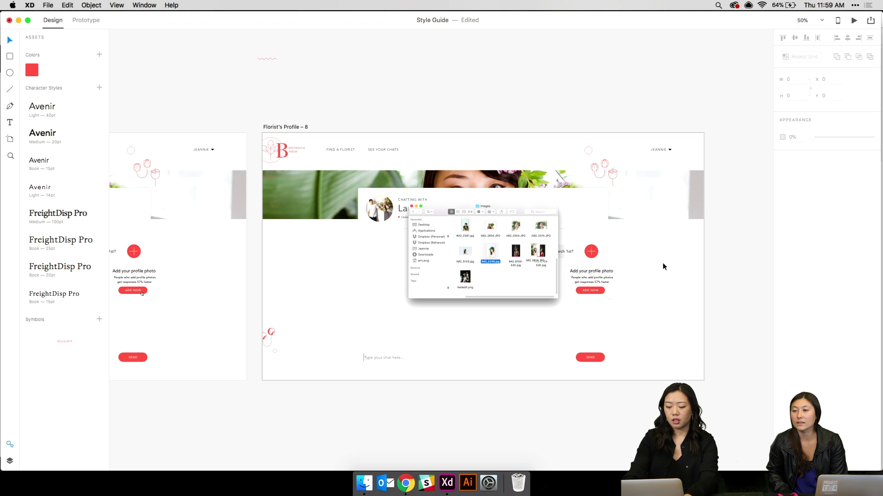
scroll(663, 266, "up", 5)
scroll(663, 267, "left", 2)
key("super+2")
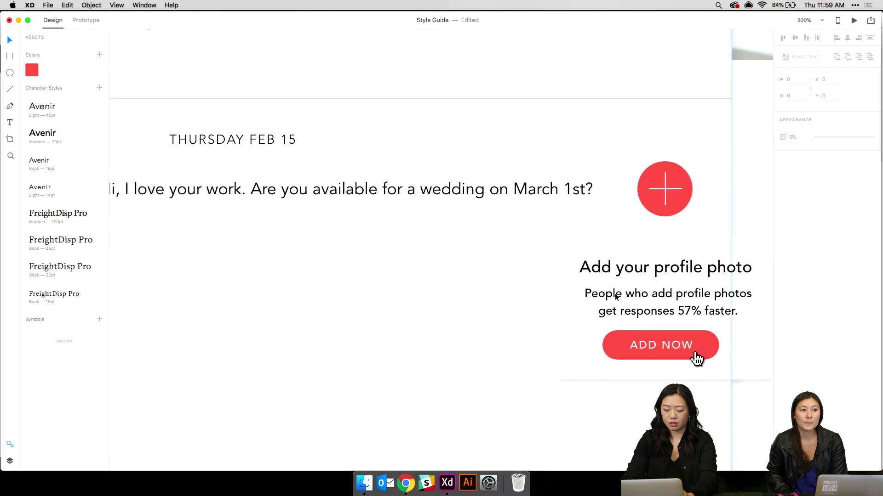
scroll(615, 294, "right", 3)
left_click(581, 356)
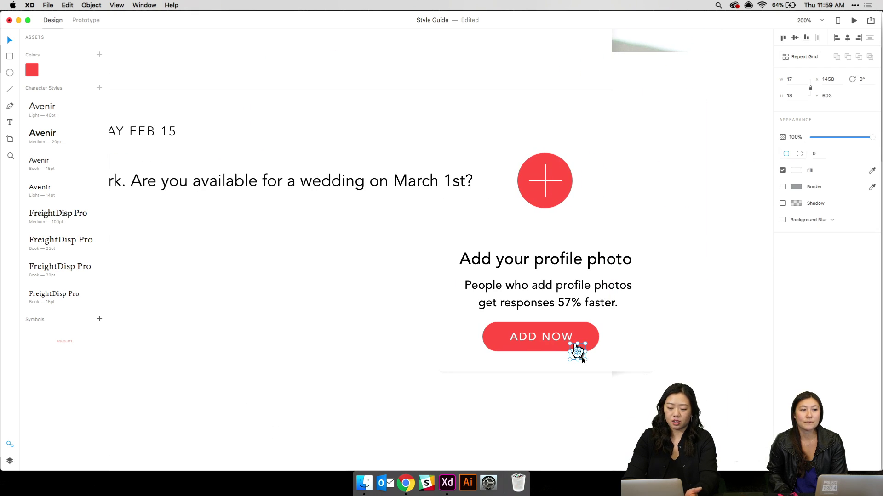
left_click_drag(581, 357, 560, 201)
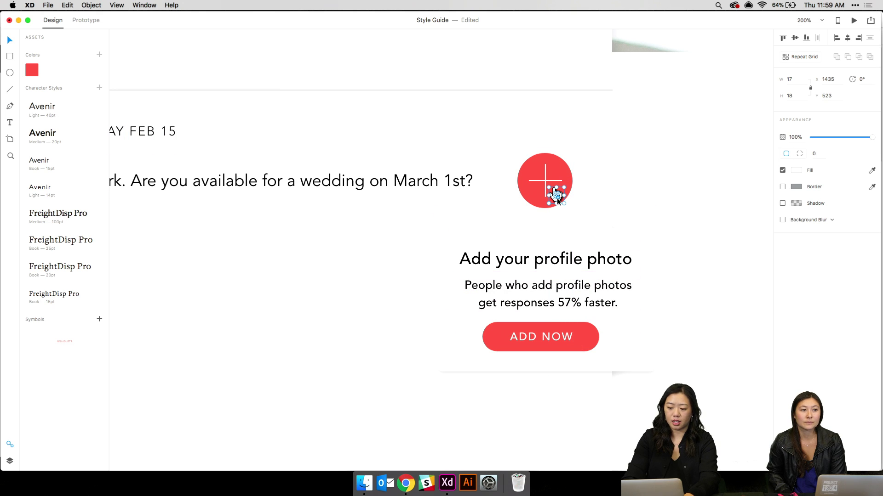
key("Delete")
Review the profile photo callout on Florist's Profile – 7 and the Finder window image on Florist's Profile – 8
key("super+1")
key("super+minus")
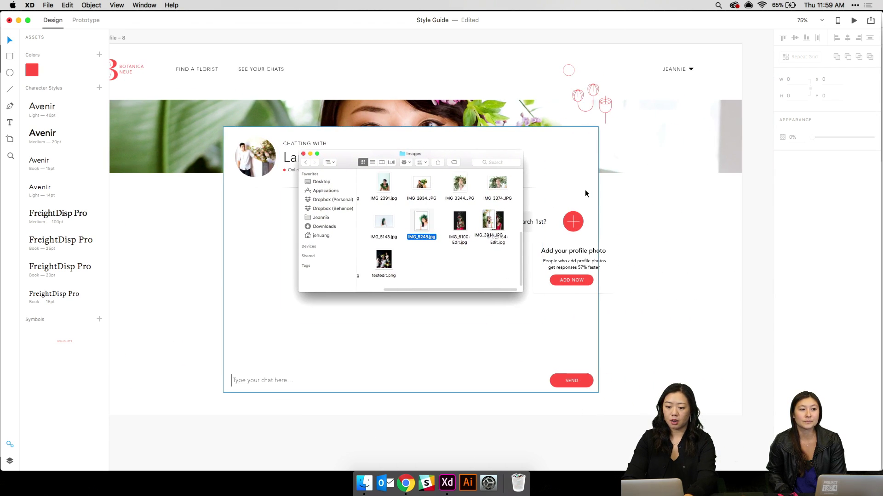
scroll(585, 190, "left", 2)
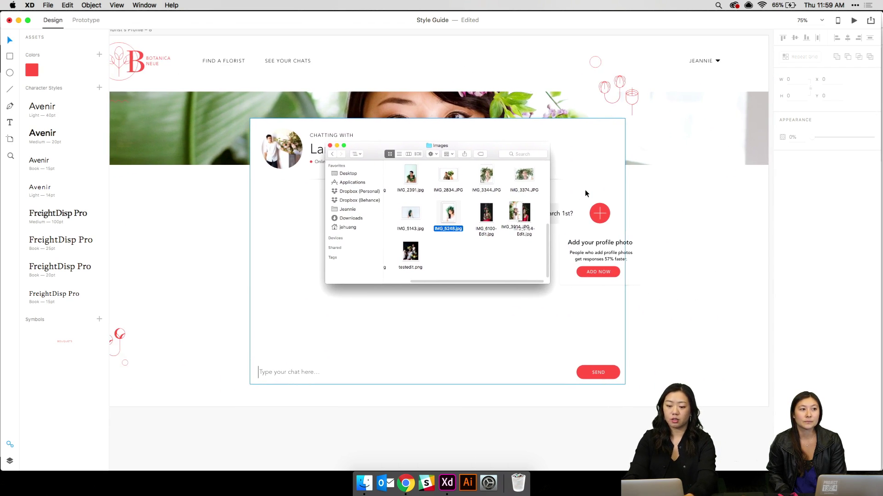
key("super+plus")
key("super+plus")
key("super+plus")
key("super+minus")
key("super+minus")
key("super+minus")
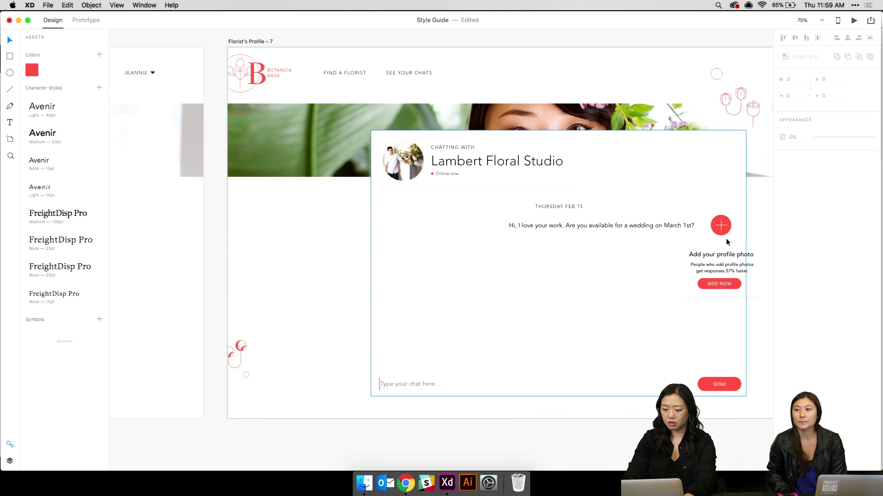
scroll(721, 236, "right", 5)
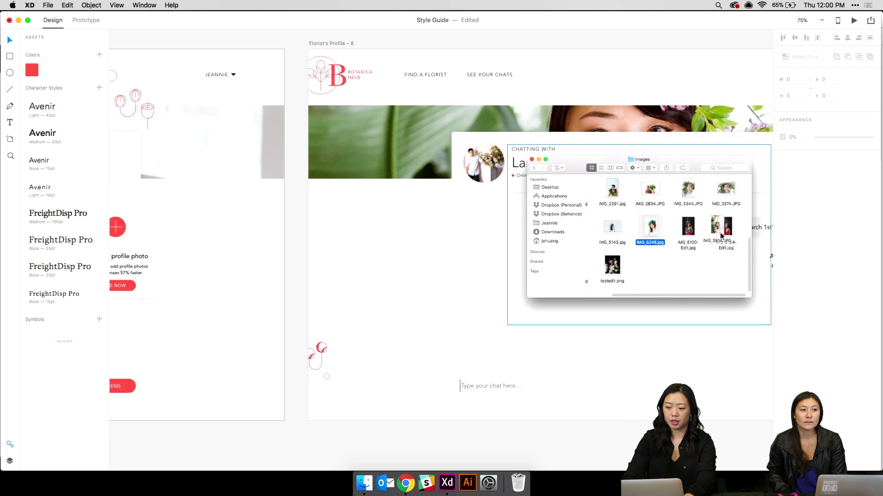
key("super+plus")
scroll(603, 225, "right", 5)
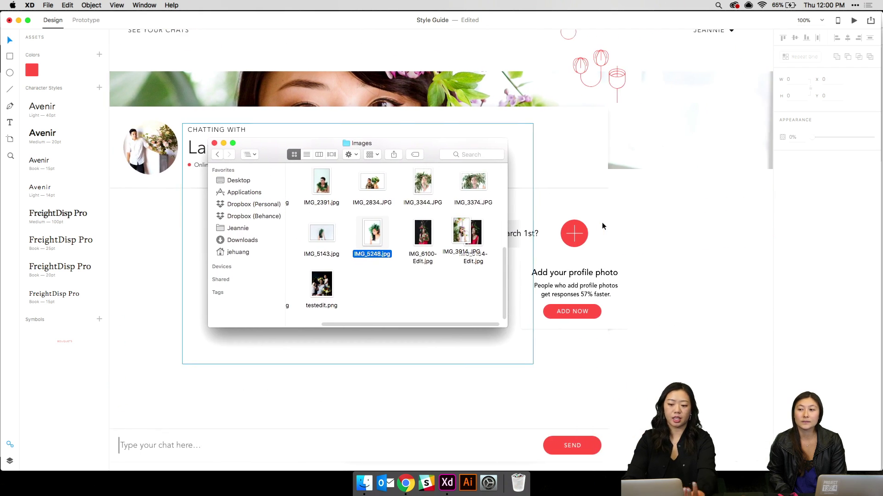
scroll(603, 224, "left", 1)
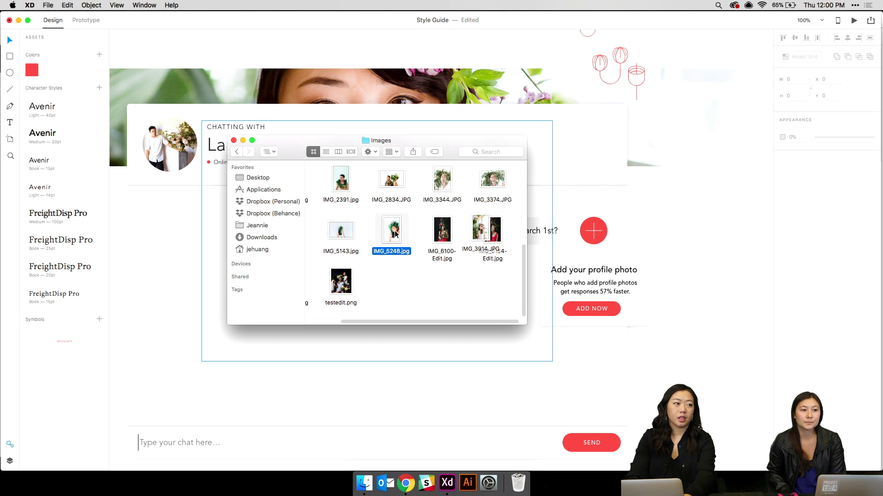
scroll(394, 233, "left", 5)
scroll(395, 233, "up", 1)
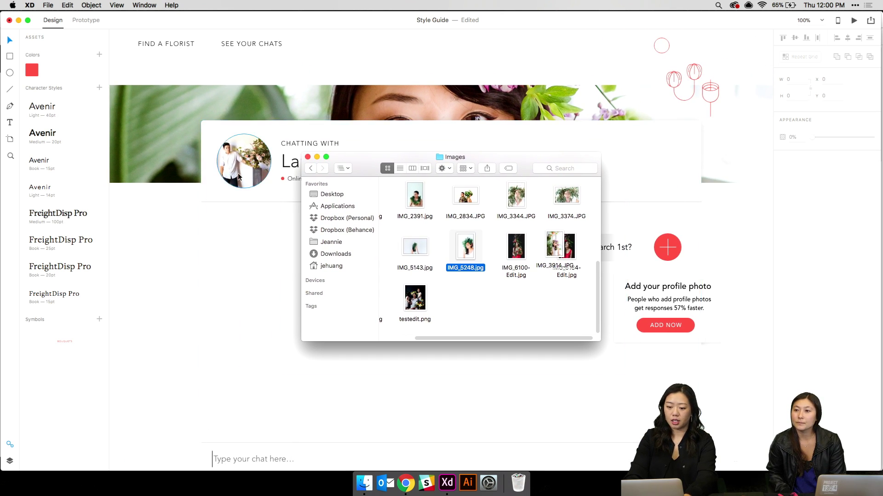
Duplicate the Florist's Profile – 8 artboard and delete the Finder window image from the copy
key("super+minus")
left_click(243, 125)
key("super+d")
left_click(409, 233)
key("Delete")
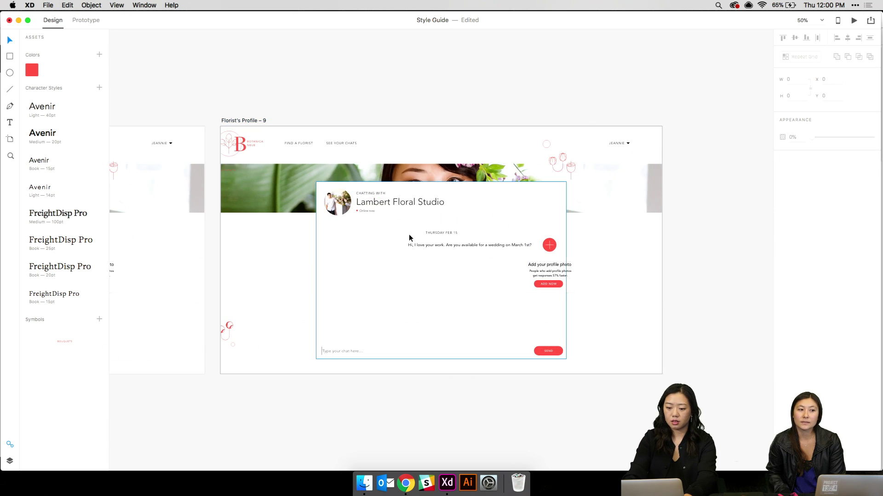
Delete the "Add your profile photo" callout and the avatar's plus sign on Florist's Profile – 9, keeping the red circle
key("super+equal")
key("super+equal")
scroll(409, 234, "right", 10)
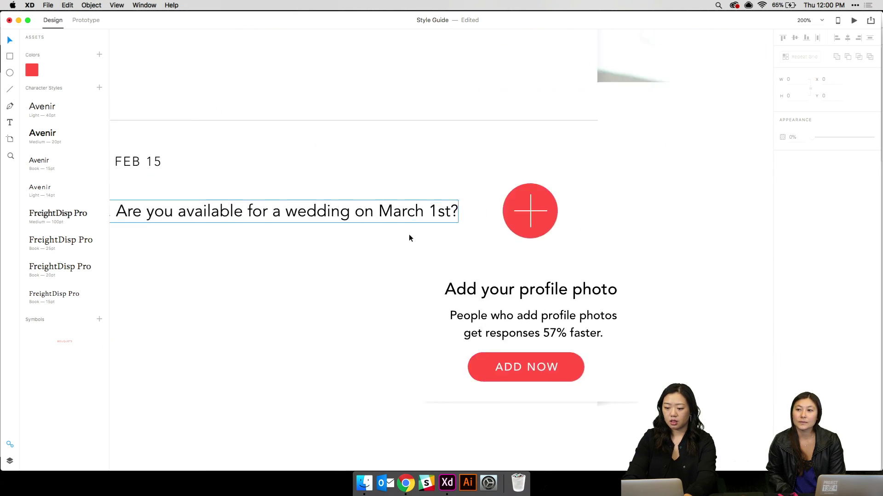
left_click(466, 279)
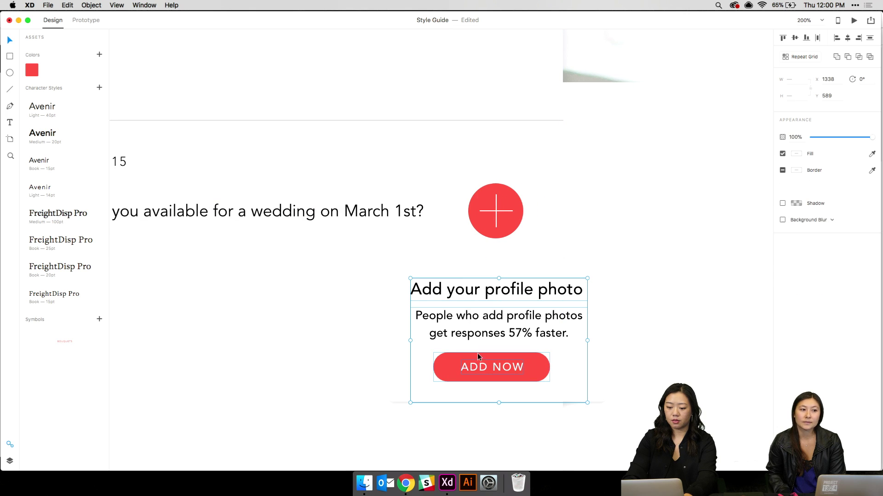
key("Delete")
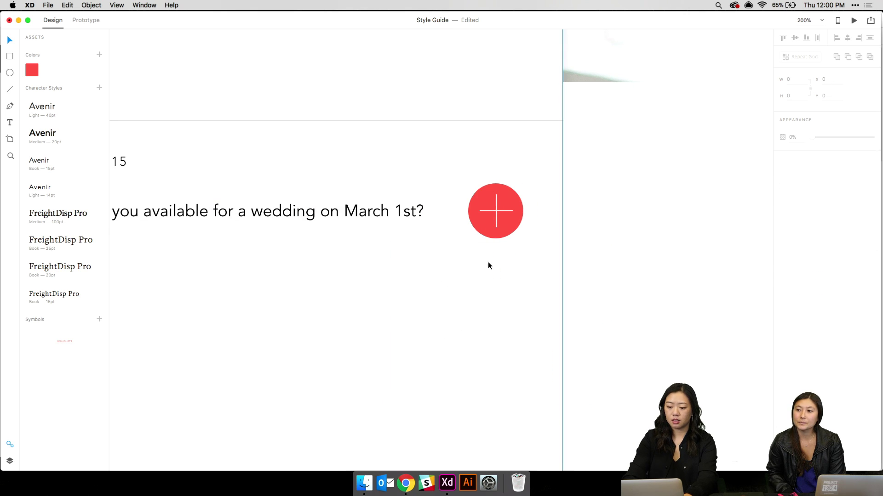
left_click(496, 210)
key("Delete")
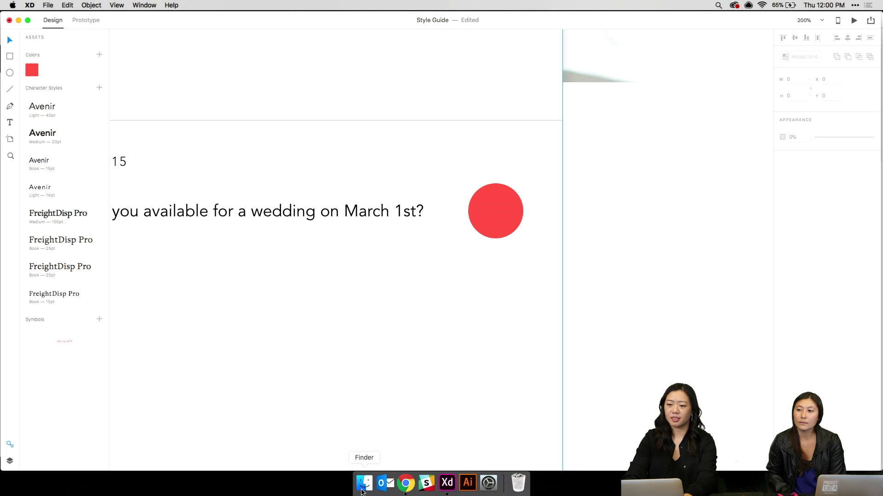
Look at the photos in the Images folder in Finder and return to the design
left_click(362, 492)
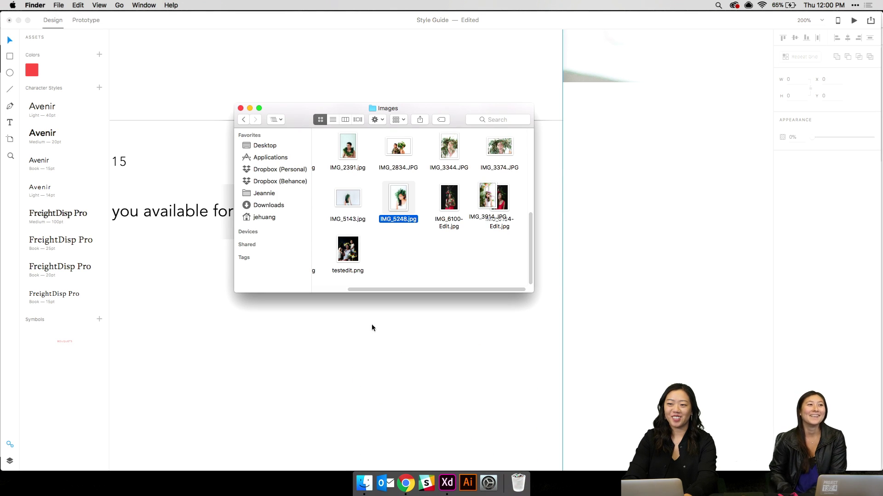
left_click(390, 369)
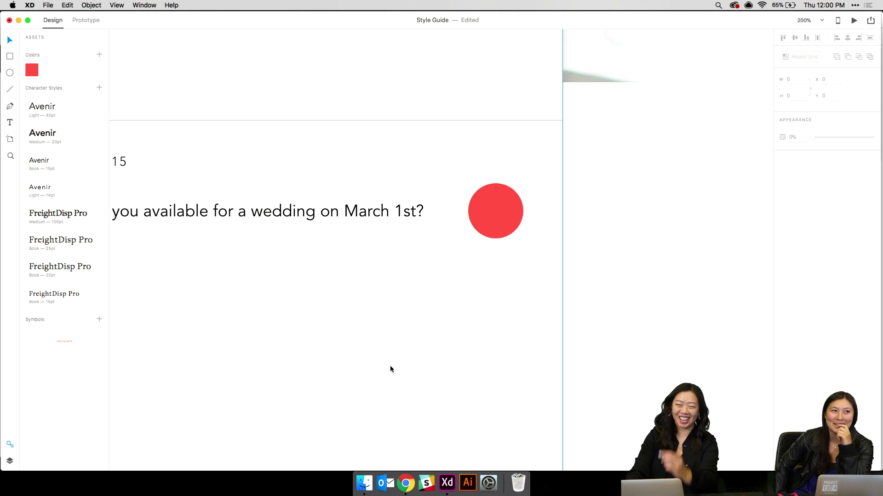
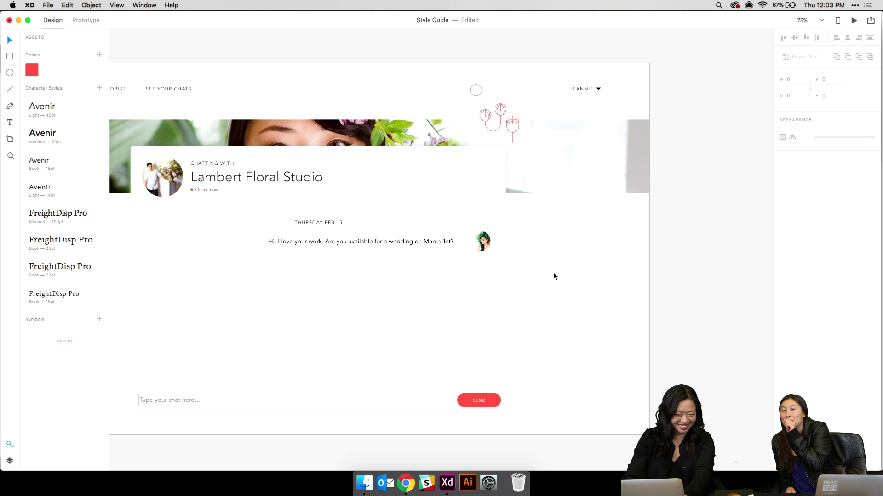
Duplicate the Florist's Profile – 9 artboard with the photo avatar beside the sent message
key("super+1")
scroll(553, 273, "left", 5)
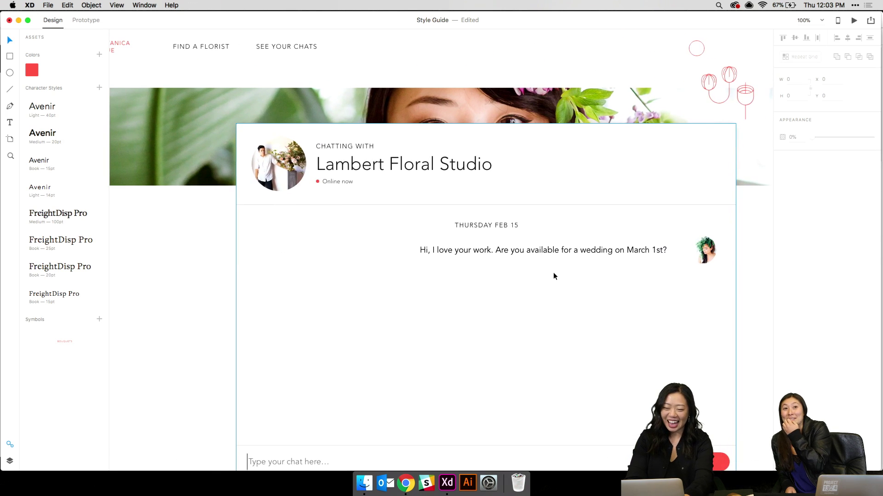
scroll(554, 273, "up", 3)
left_click(152, 61)
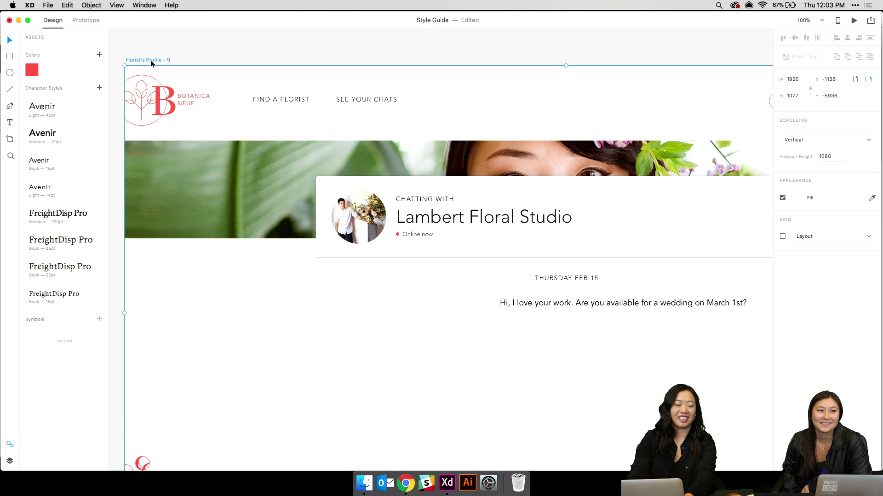
scroll(151, 63, "right", 5)
scroll(151, 63, "left", 10)
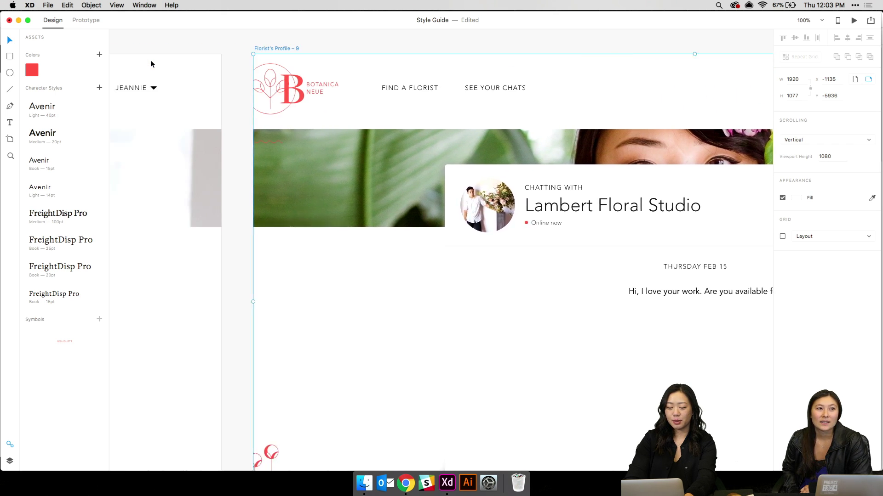
scroll(150, 60, "down", 4)
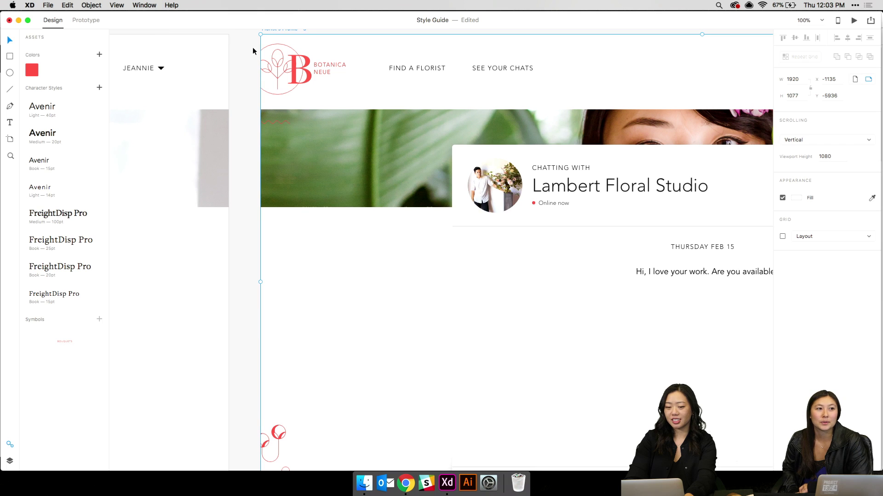
scroll(253, 48, "up", 3)
scroll(253, 48, "right", 4)
left_click(250, 58)
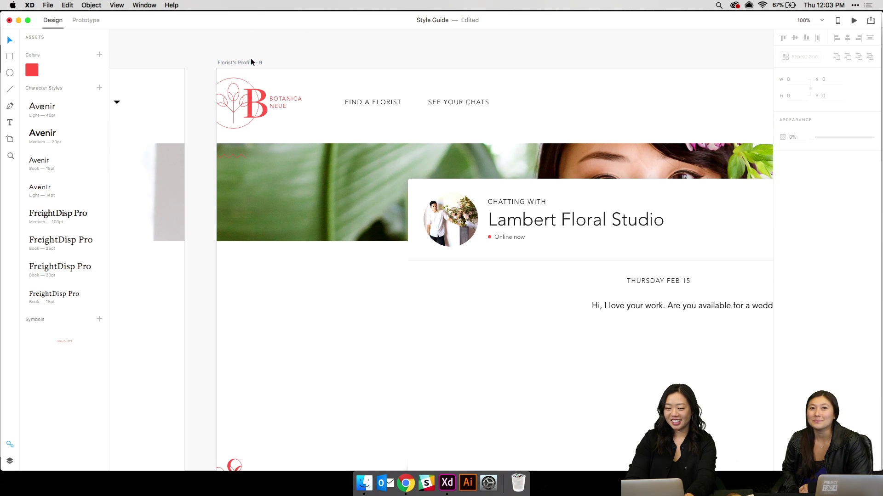
left_click(247, 62)
key("super+c")
key("super+v")
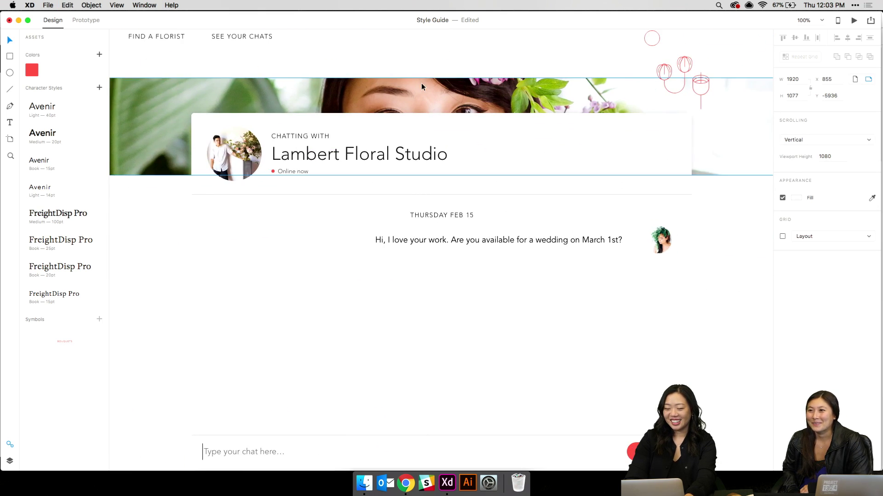
Duplicate the client's small photo avatar to the opposite side of the chat, in the row below the sent message
left_click(653, 238)
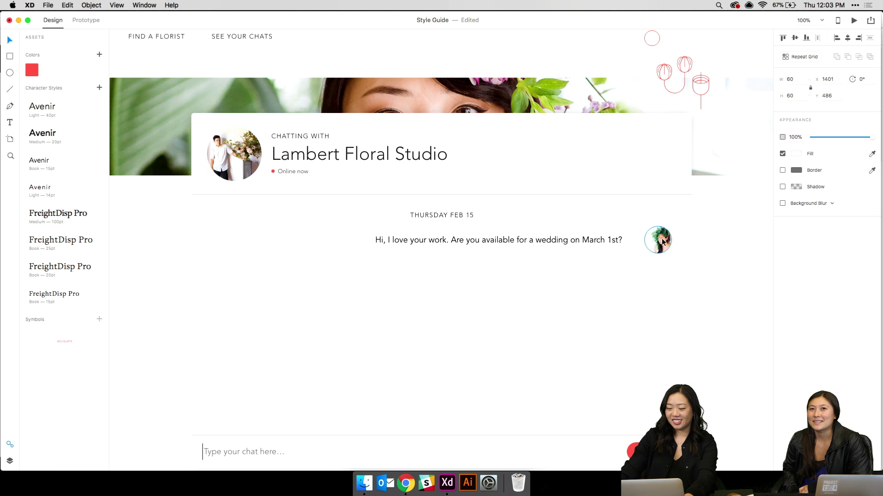
left_click_drag(652, 238, 220, 272)
key("shift+Right")
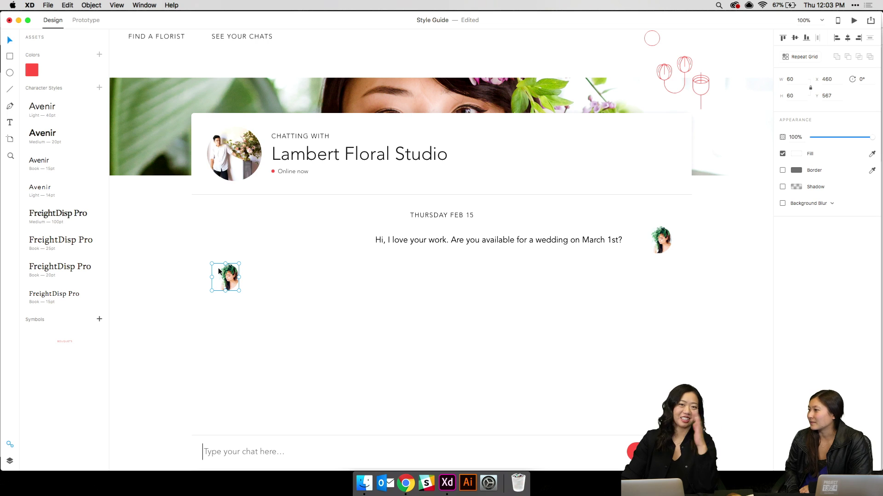
Copy the florist's photo from the chat header, scale it to 60 × 60, and place it over the duplicated client avatar
left_click(216, 153)
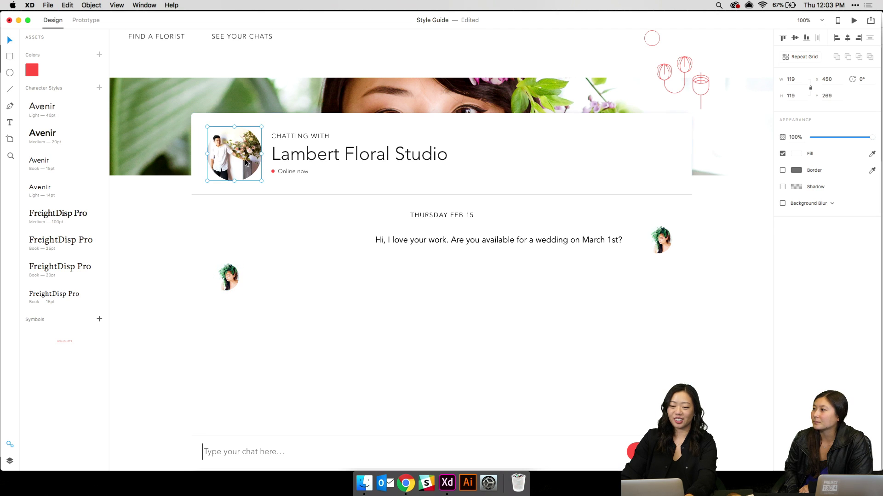
left_click_drag(246, 162, 243, 271)
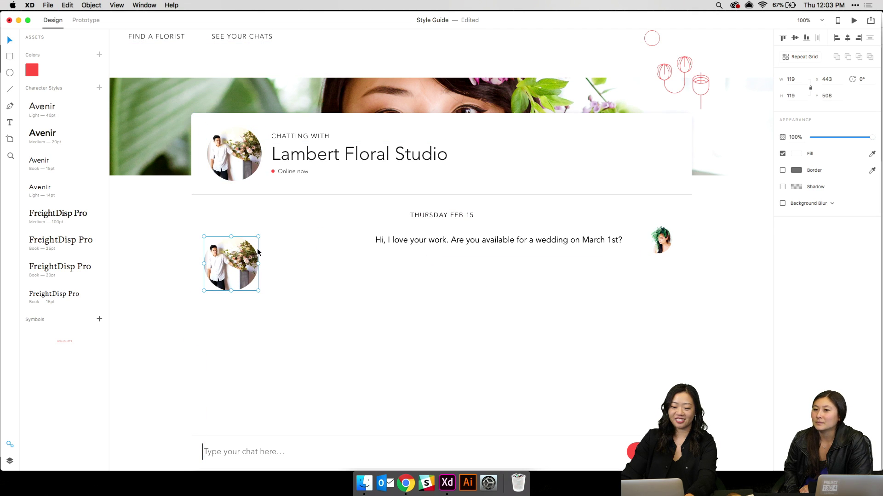
left_click_drag(258, 236, 264, 286)
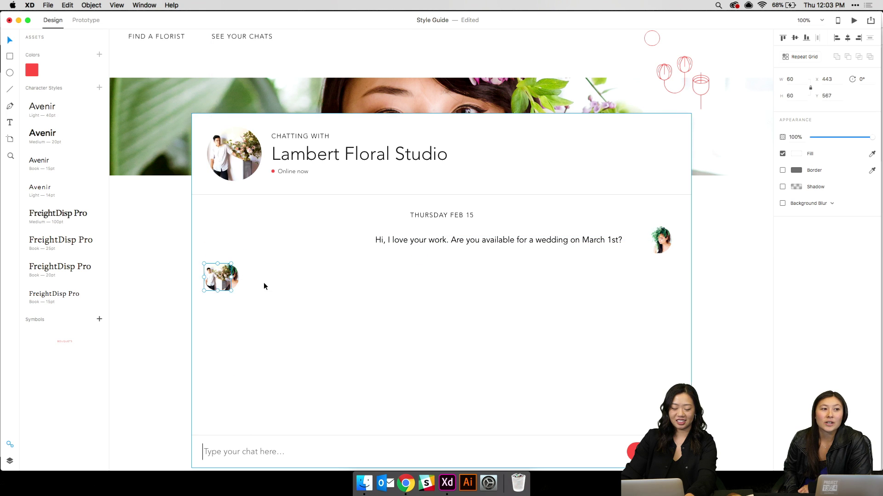
key("super+a")
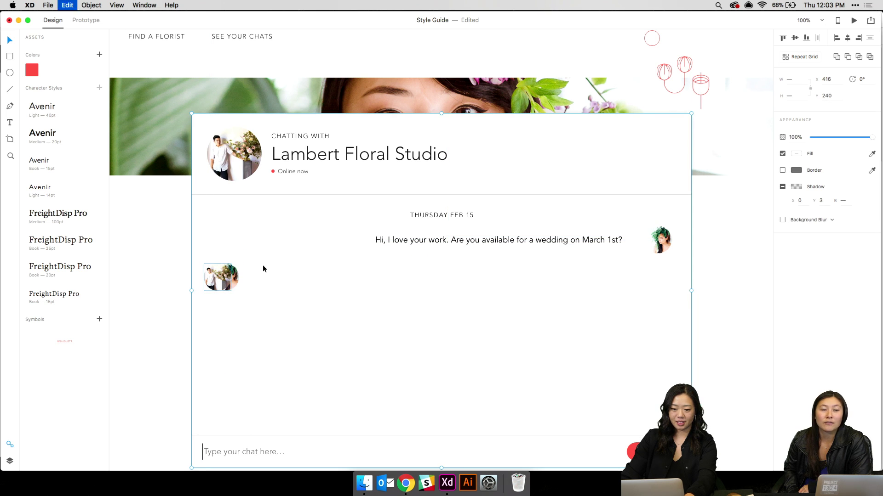
left_click(132, 278)
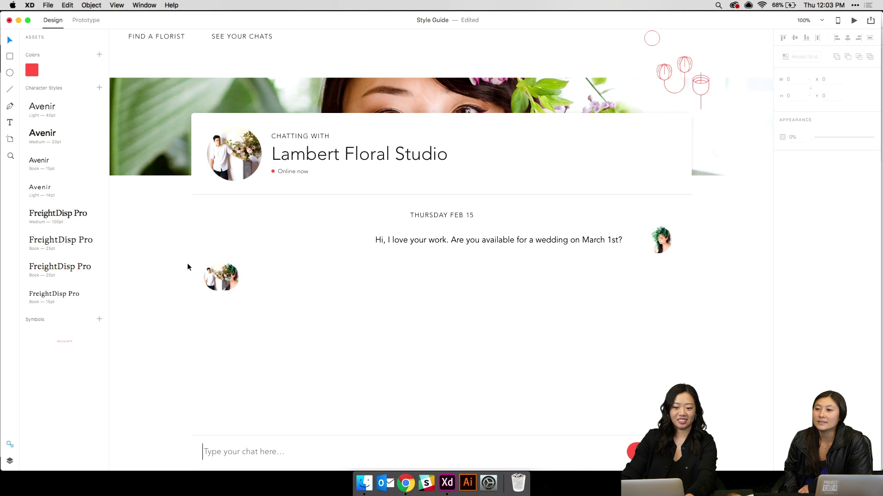
left_click_drag(212, 277, 233, 276)
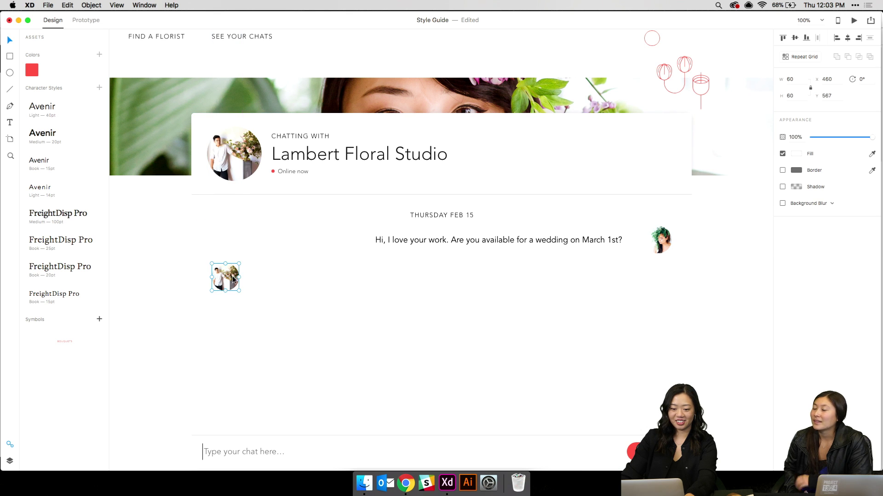
Duplicate the sent message's bubble and its text, and place the copies beside the florist's small avatar
left_click(275, 279)
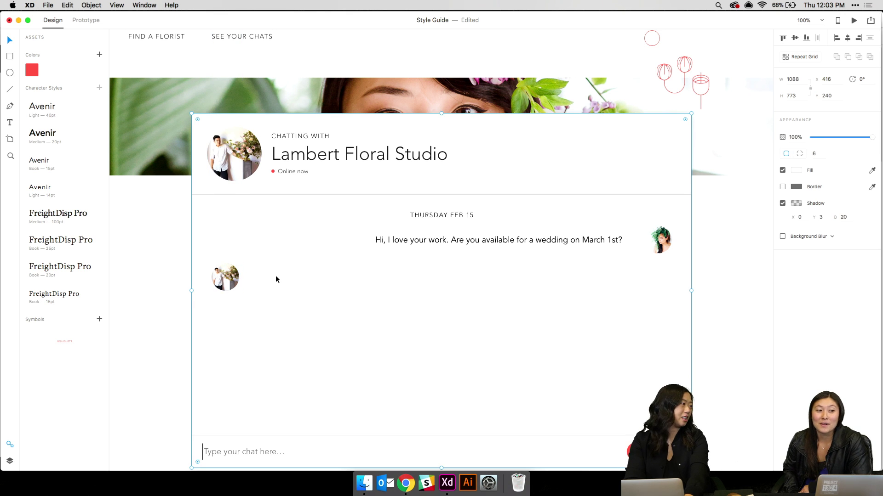
scroll(276, 279, "right", 3)
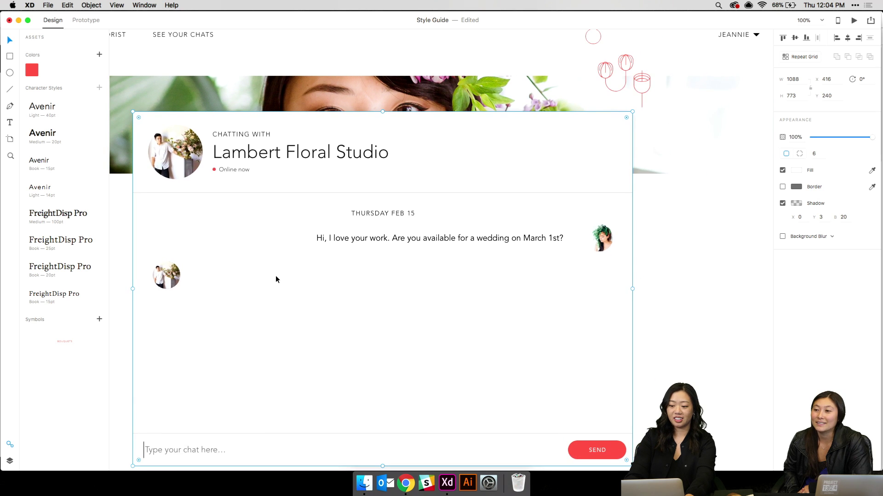
scroll(275, 279, "down", 2)
key("super+2")
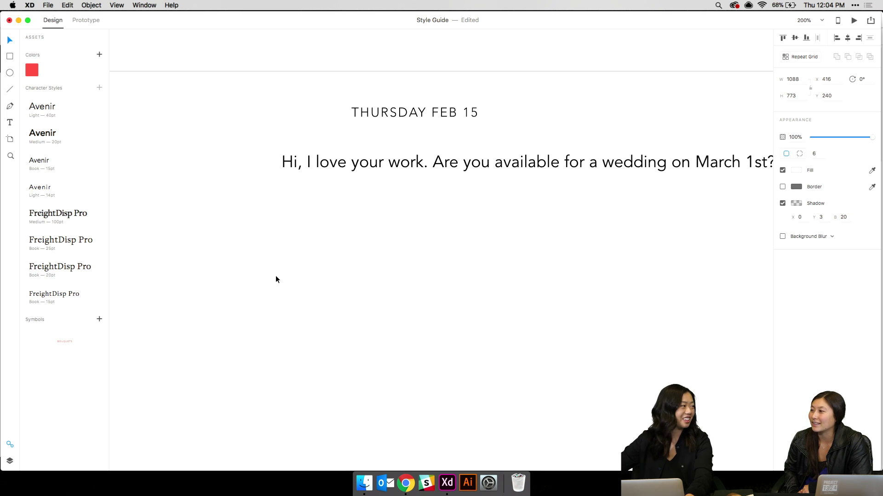
key("super+1")
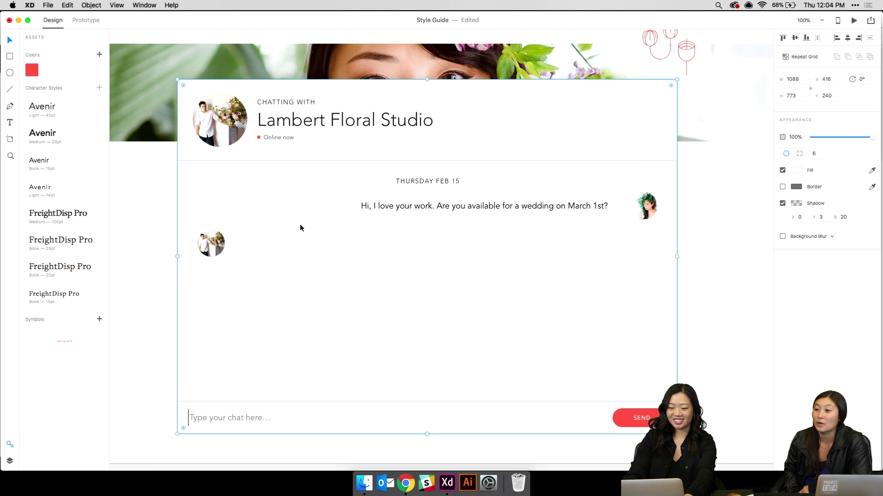
double_click(353, 207)
left_click_drag(353, 207, 234, 243)
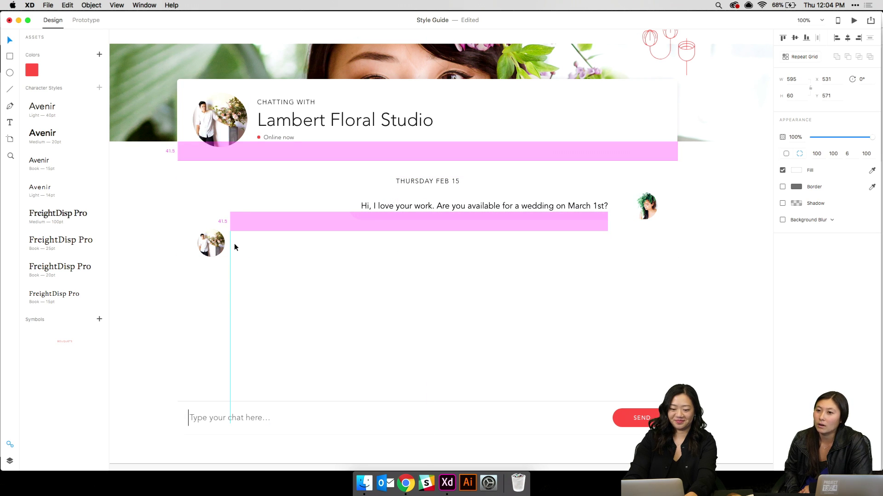
left_click(440, 208)
key("super+d")
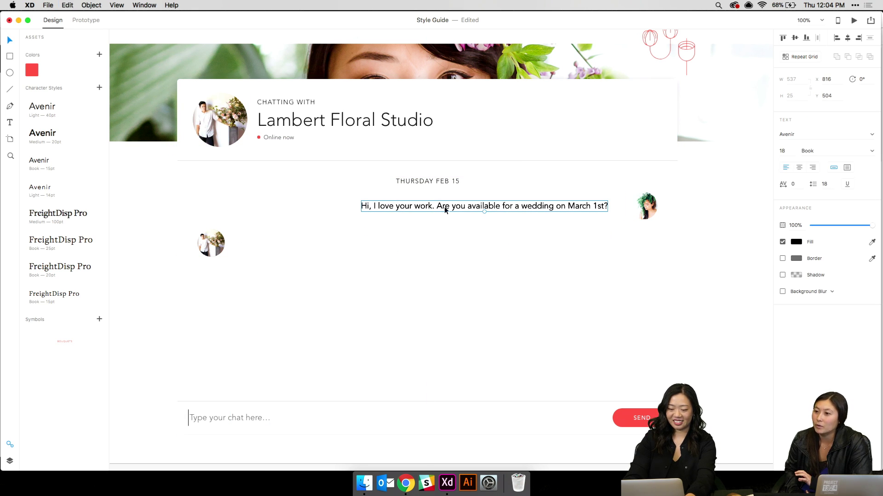
left_click_drag(444, 206, 293, 248)
Set the reply bubble's corner radius to 100 on all corners and fill the bubble with pale pink
left_click(327, 245)
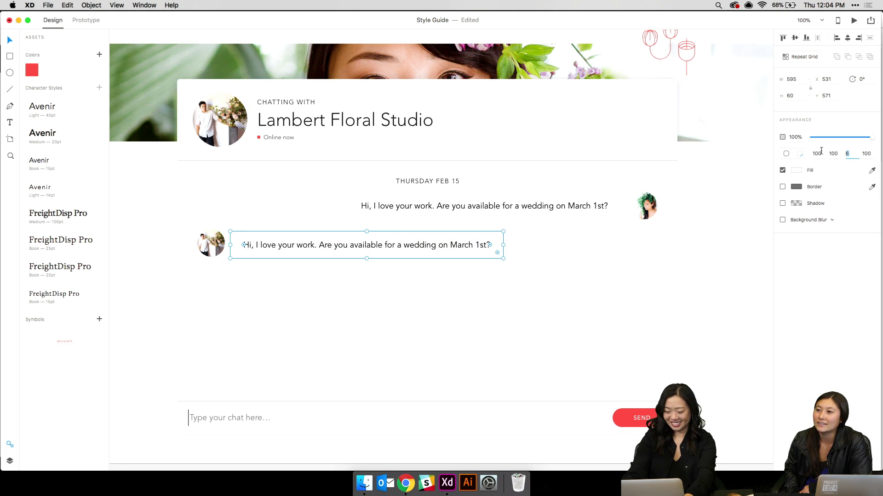
type("100")
key("Return")
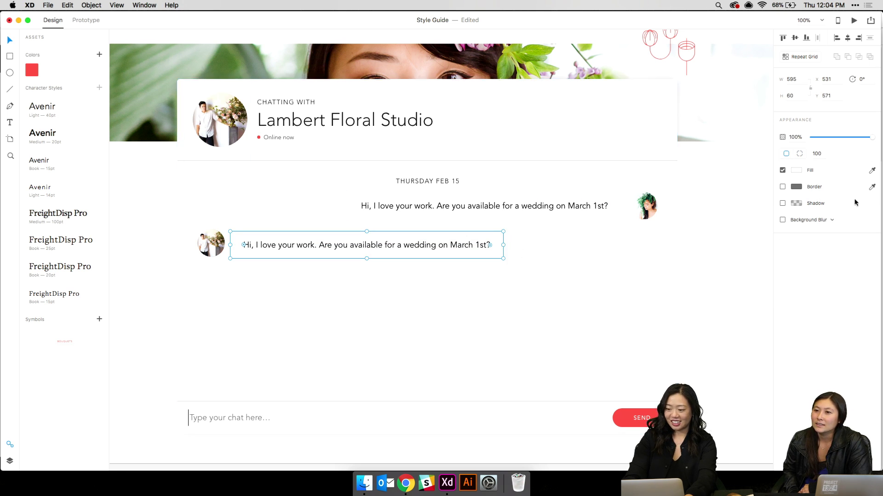
left_click(796, 170)
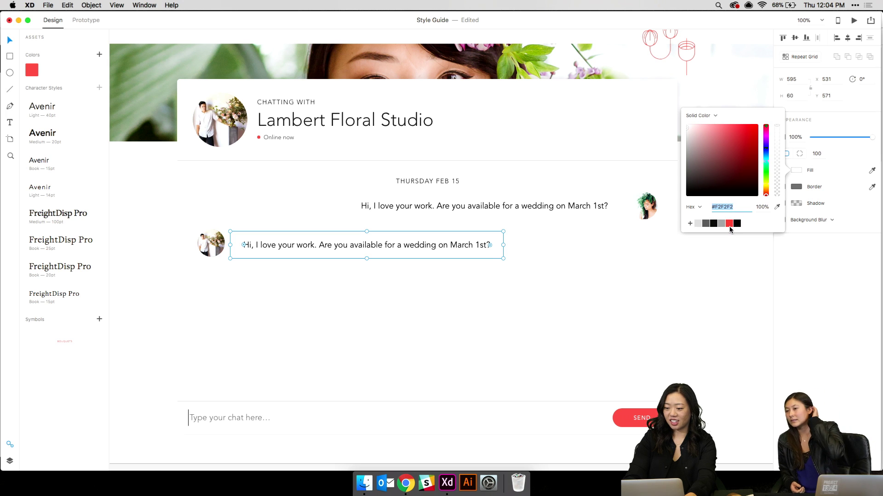
left_click(729, 223)
left_click_drag(690, 133, 696, 115)
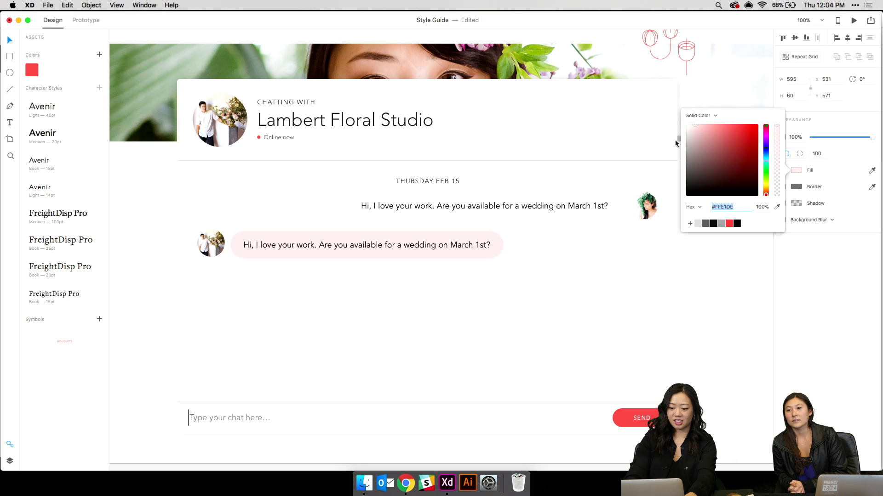
left_click(618, 203)
Give the pink reply bubble separate corner radii and set its top-left corner to 6
left_click(482, 253)
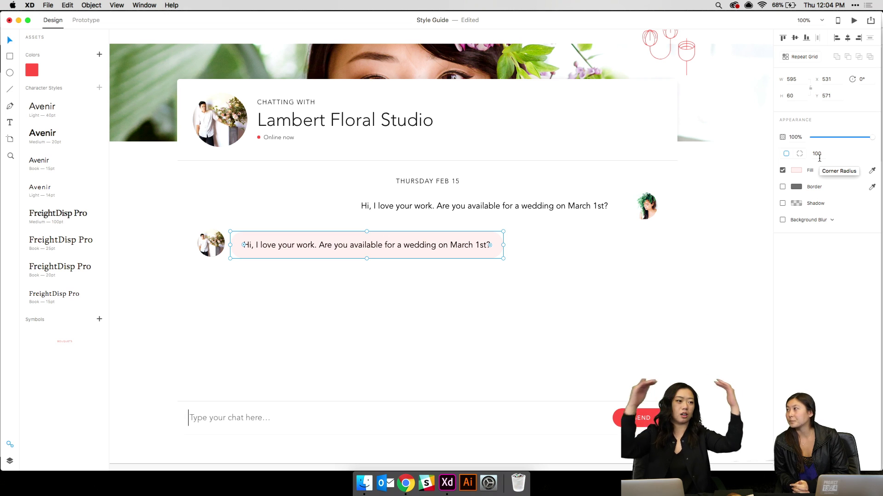
left_click(800, 154)
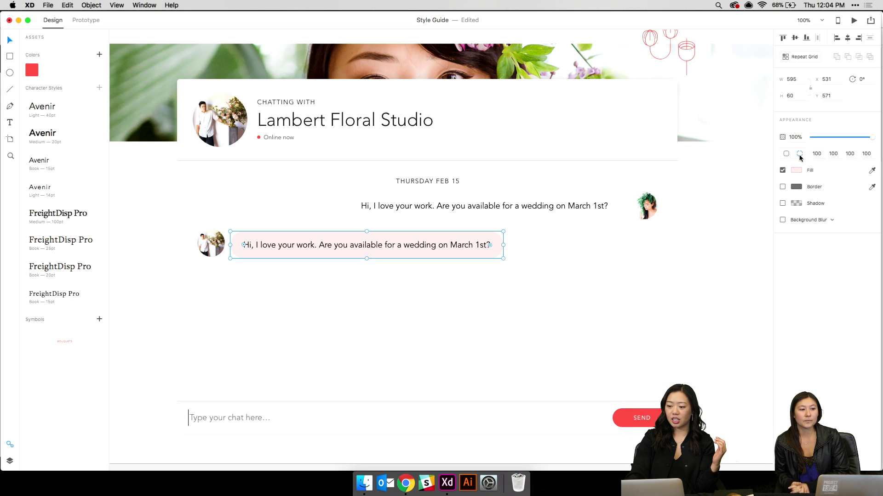
left_click(787, 154)
left_click(800, 154)
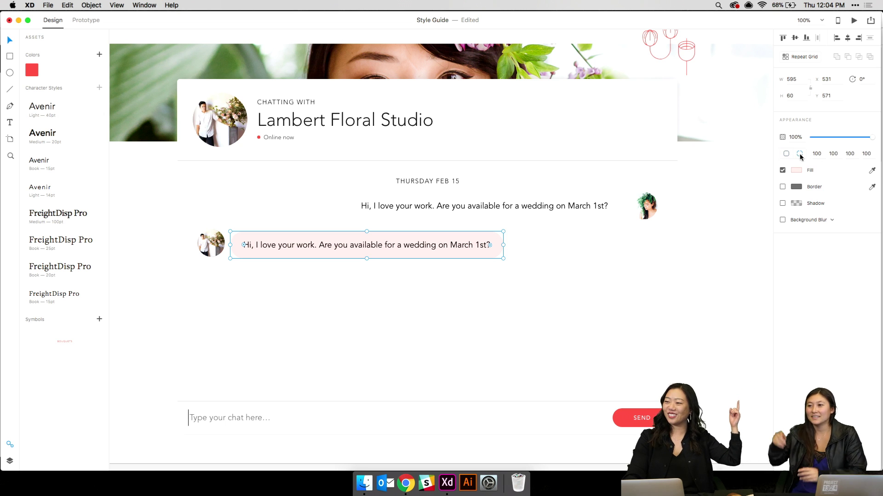
left_click(786, 155)
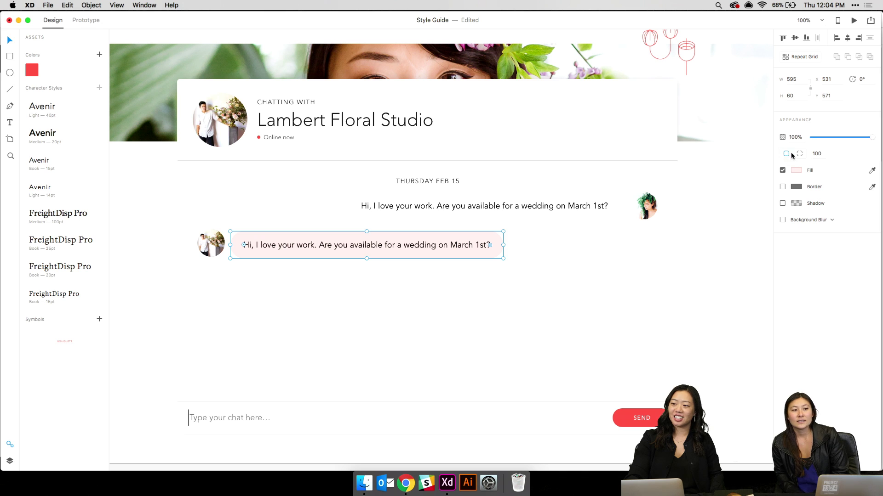
left_click(804, 156)
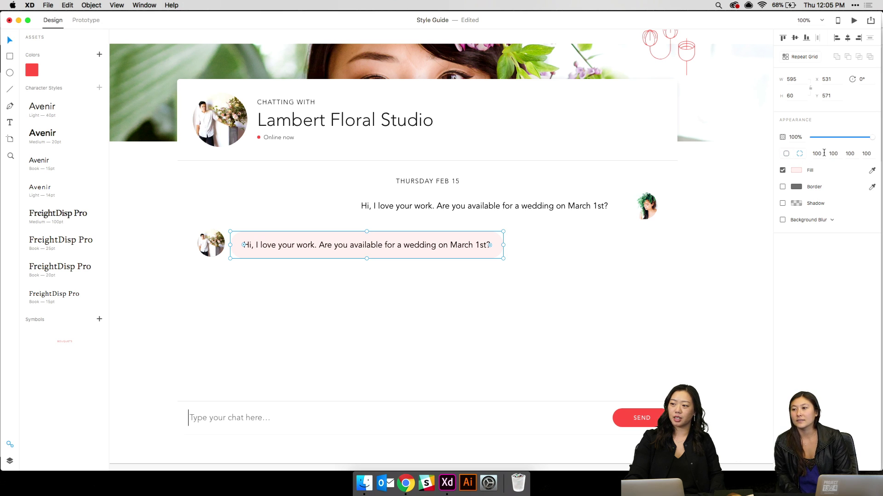
left_click(823, 152)
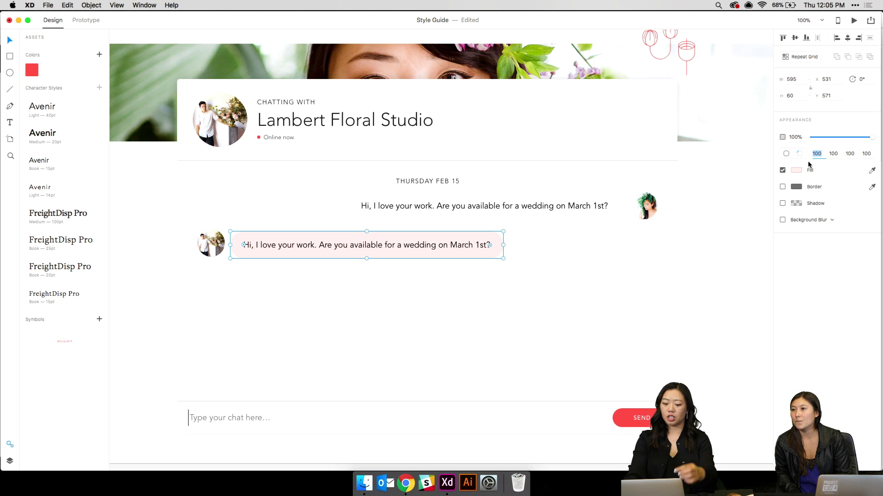
type("6")
left_click(425, 275)
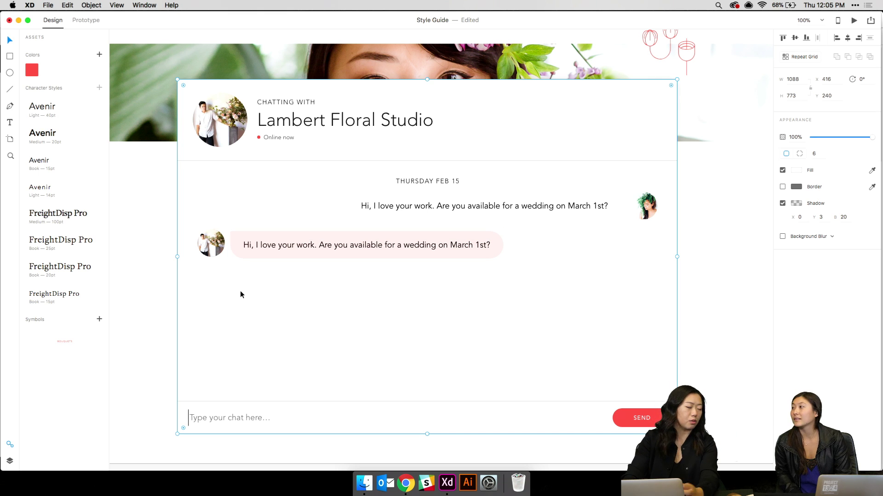
Replace the pink bubble's text with a greeting to the client by name followed by "yes I'm available that day!"
double_click(236, 239)
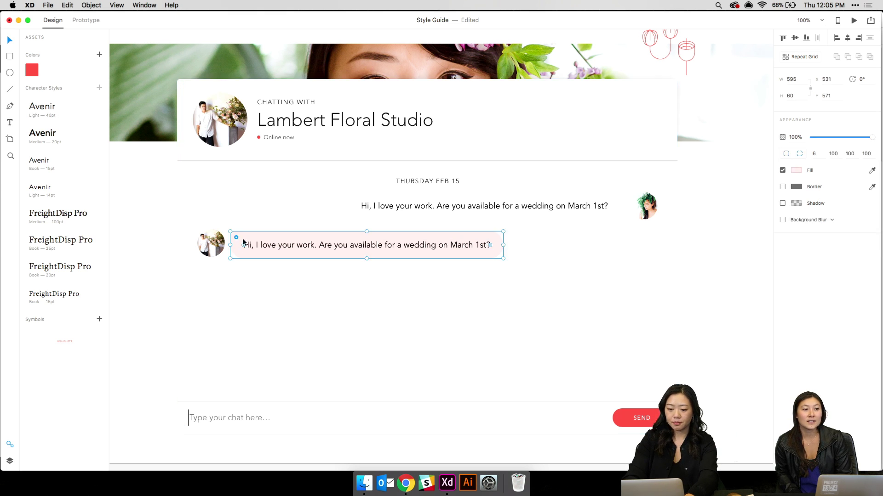
double_click(242, 238)
key("super+a")
key("BackSpace")
type("Yes")
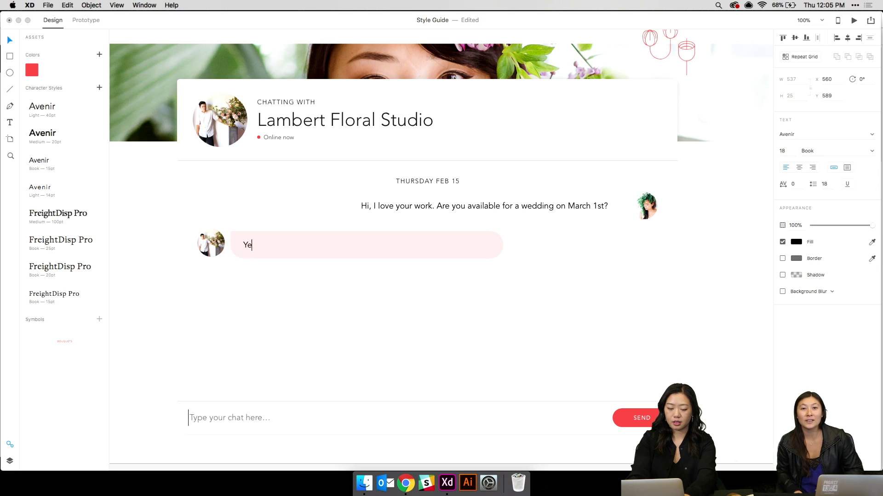
key("BackSpace")
key("BackSpace")
key("BackSpace")
type("Hi ")
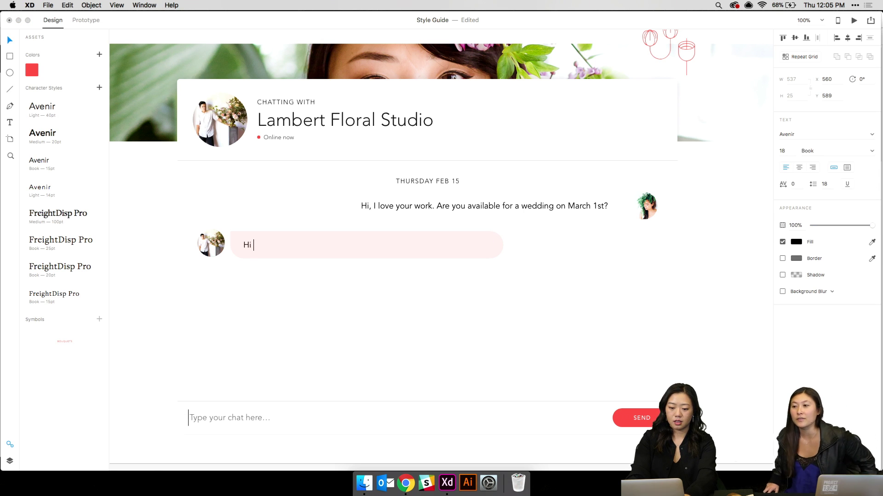
type("Jeannie, yes I")
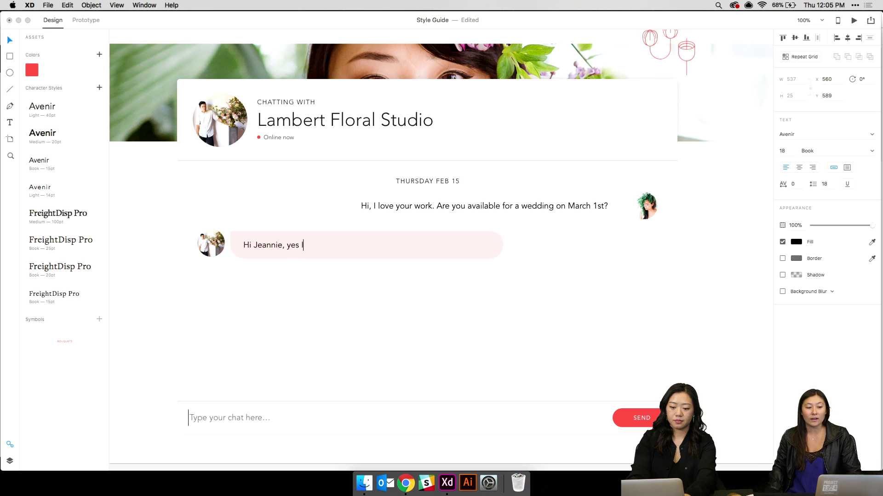
type("'m available thad")
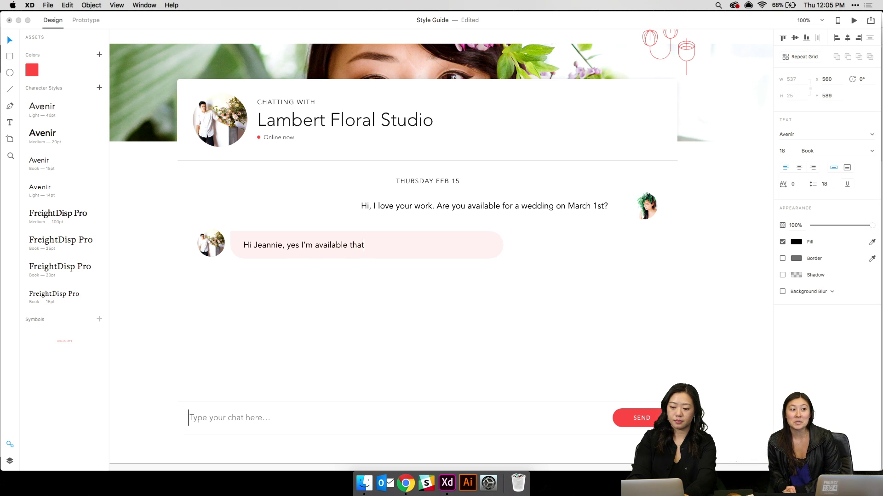
type(" day!")
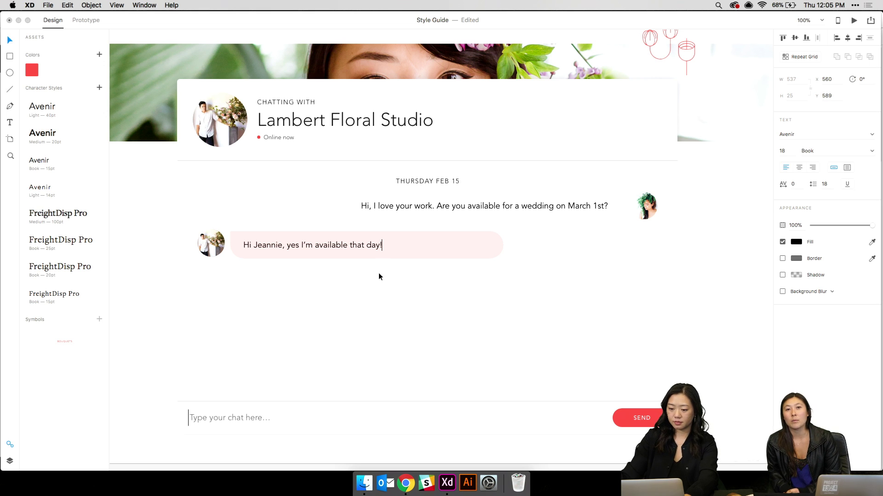
Narrow the pink reply bubble to fit its text, and duplicate the bubble and text about 9 px below
left_click(482, 247)
left_click_drag(503, 244, 363, 277)
left_click(373, 246)
left_click(372, 235, "shift")
key("cmd+d")
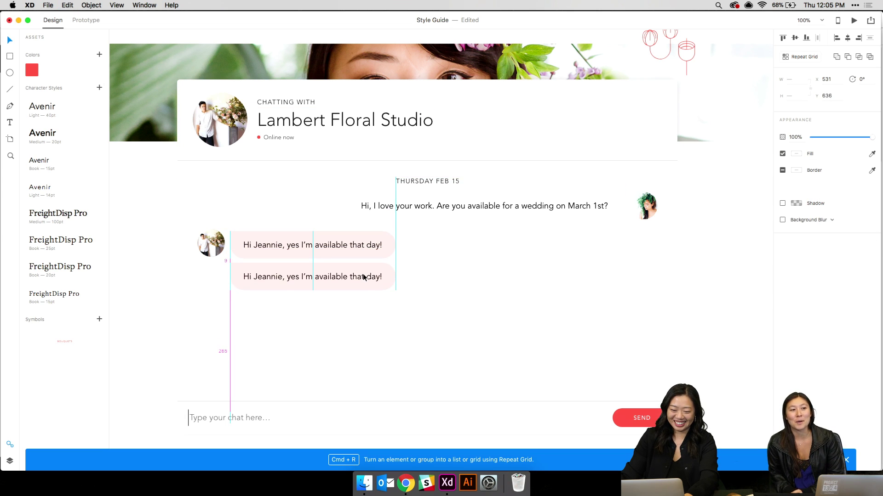
Replace the second reply bubble's text with "I have a checklist for new clients to fill out— can you take a look at it?"
left_click(349, 279)
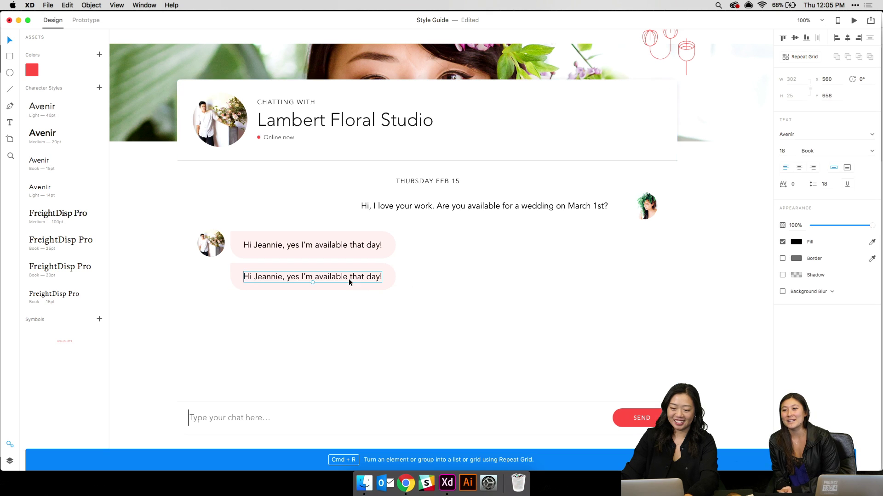
double_click(348, 278)
type("Are")
key("BackSpace")
key("BackSpace")
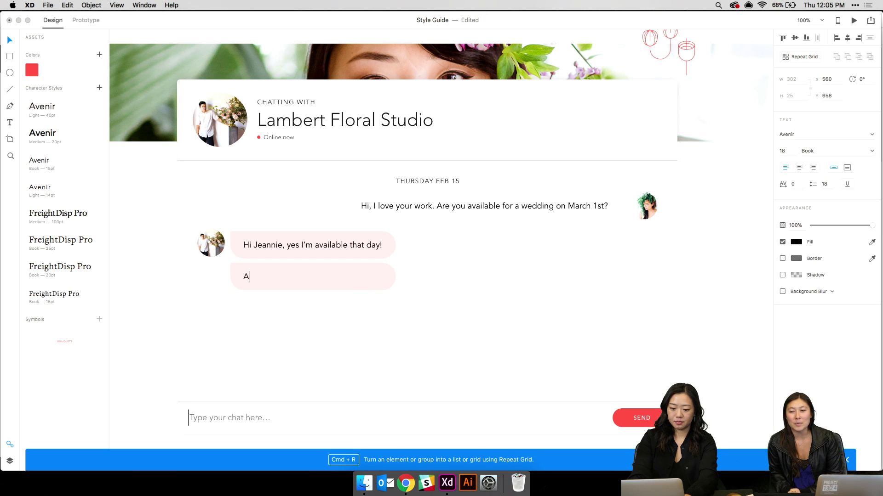
key("BackSpace")
type("I have a checkli")
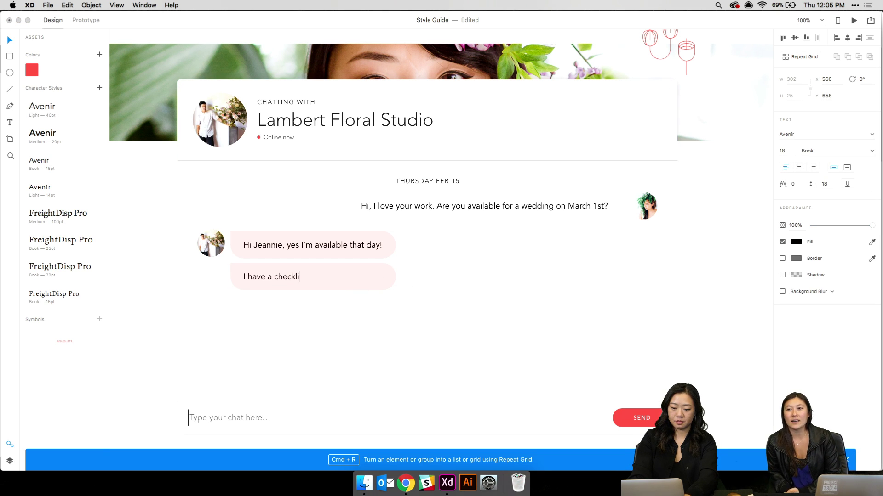
type("st for new c")
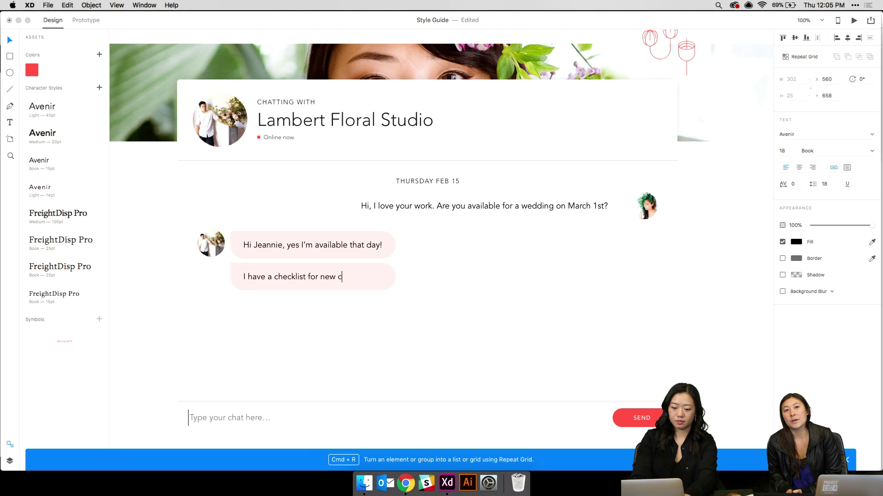
type("lients to fill out ")
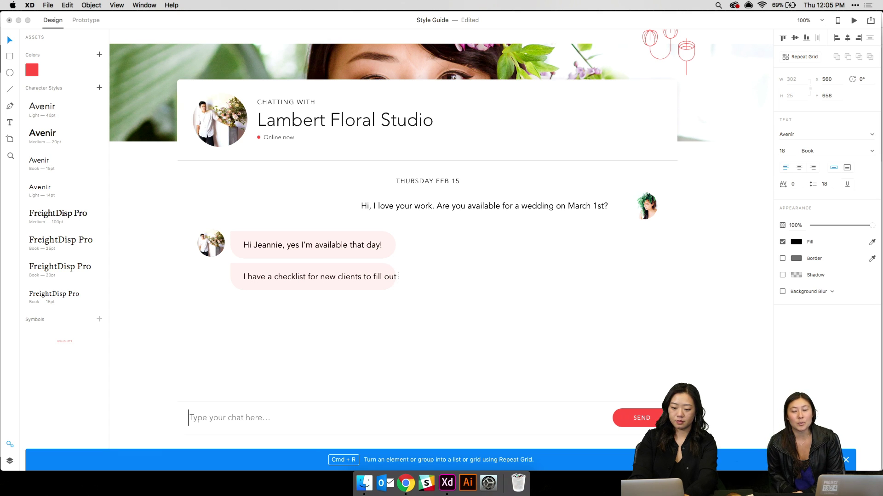
type(" are you")
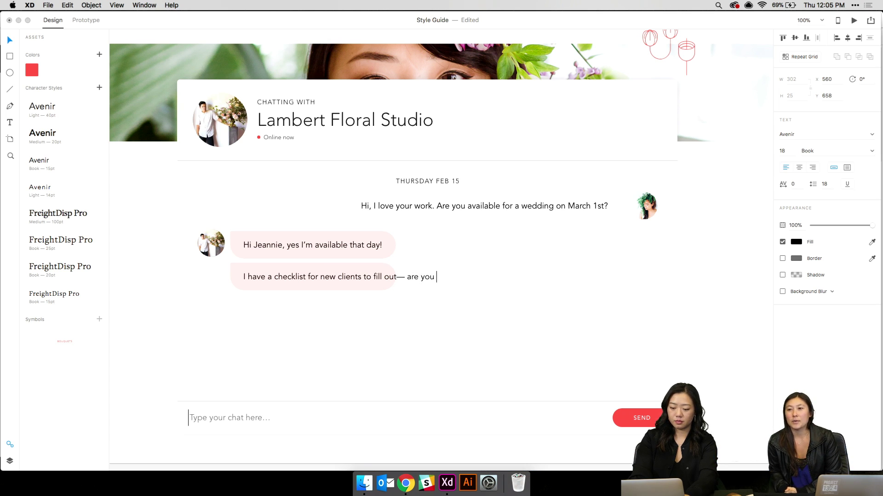
key("BackSpace")
key("BackSpace")
key("BackSpace")
key("BackSpace")
key("BackSpace")
key("BackSpace")
key("BackSpace")
key("BackSpace")
type("can")
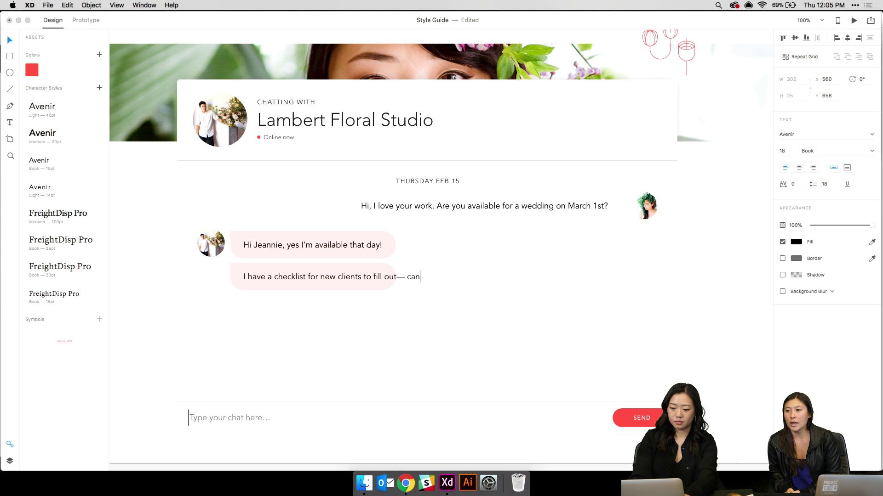
type(" you take a look at it?")
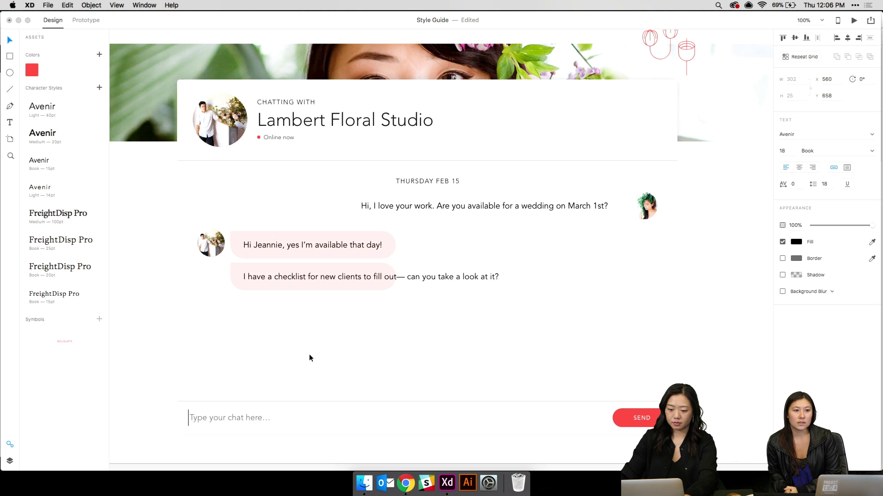
key("Escape")
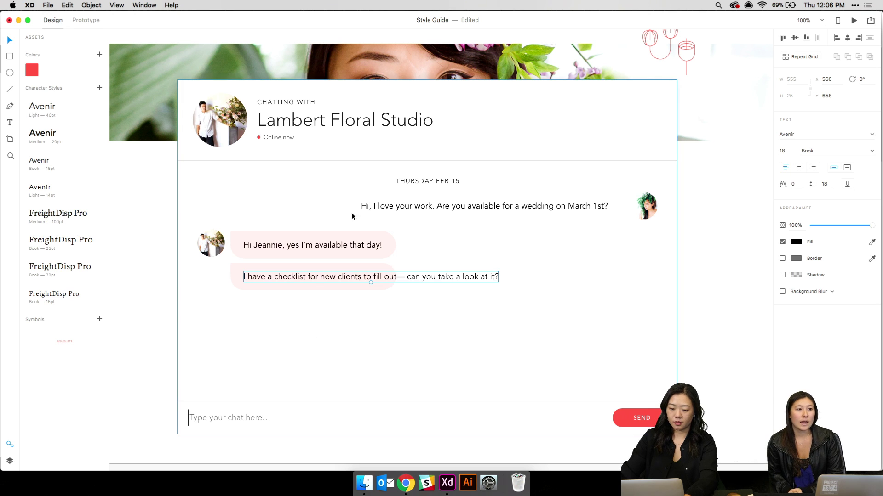
Widen the second reply bubble to about 620 px to fit its text, and duplicate the bubble and text about 9 px below
left_click(357, 271)
left_click_drag(396, 276, 515, 289)
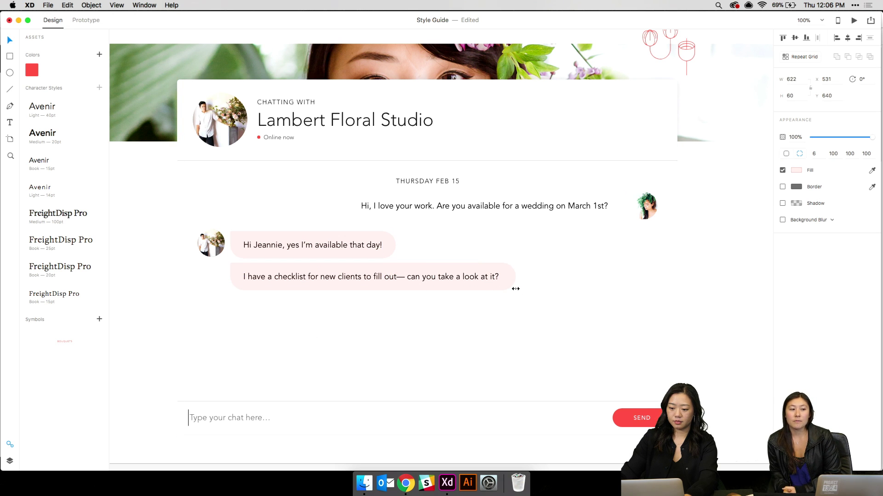
left_click(305, 267, "shift")
left_click_drag(304, 268, 303, 299)
left_click(407, 320)
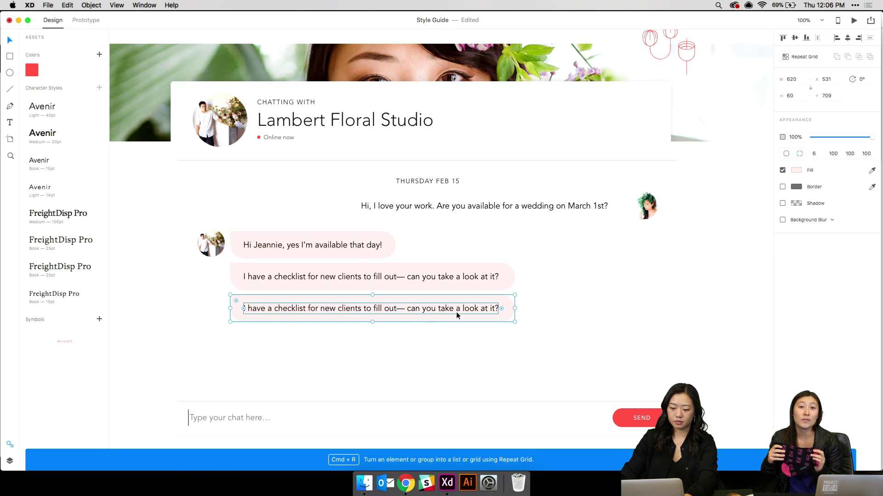
Show the layout grid and increase the third reply bubble's height to 120 px
key("super+shift+apostrophe")
left_click(497, 312)
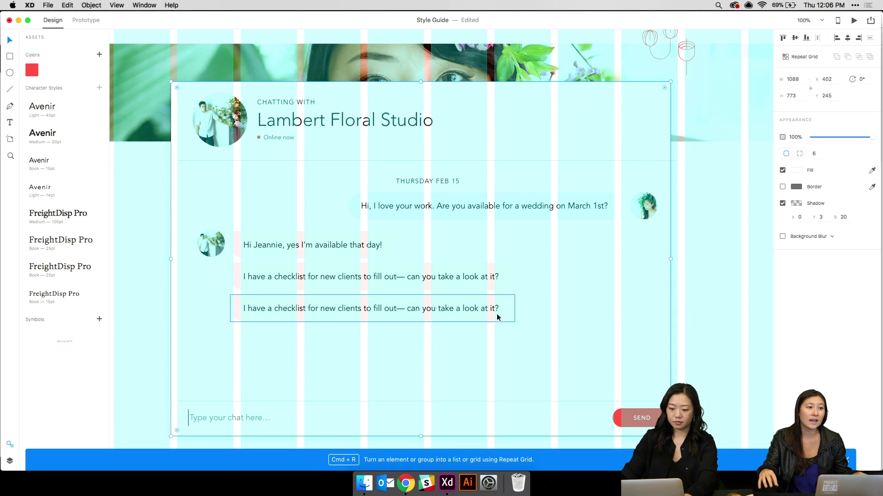
left_click(504, 315)
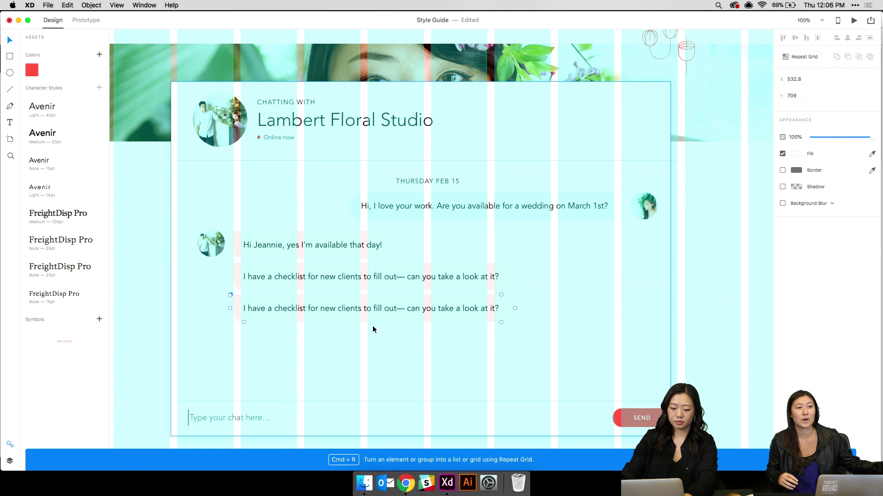
left_click_drag(372, 322, 374, 356)
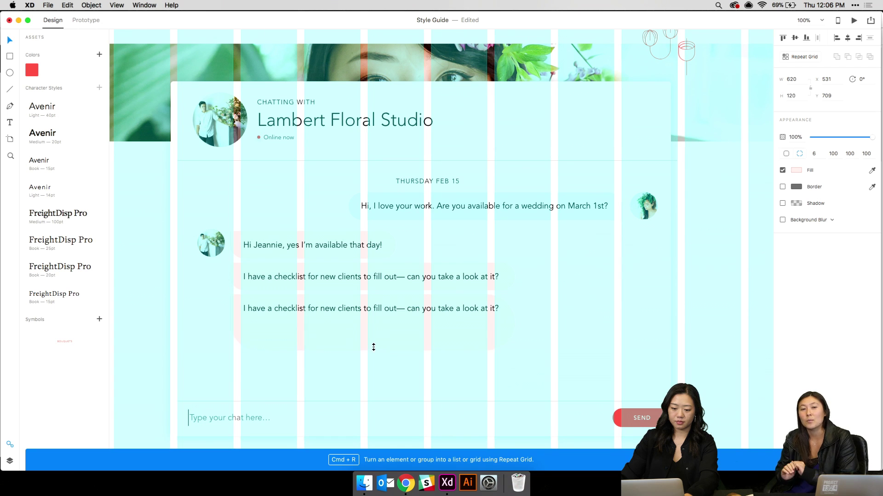
Replace the third bubble's text with "Lambert Floral Studio - New Client Checklist" and hide the layout grid
left_click(421, 313)
double_click(421, 313)
left_click(481, 308)
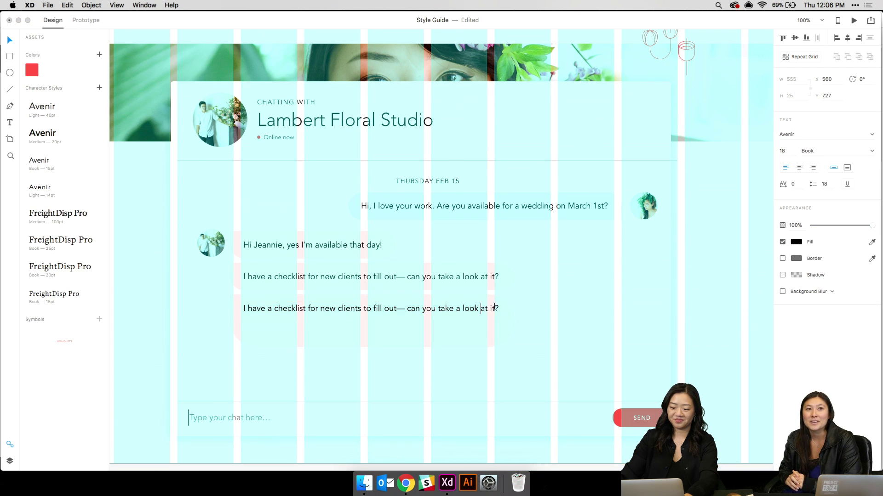
key("super+a")
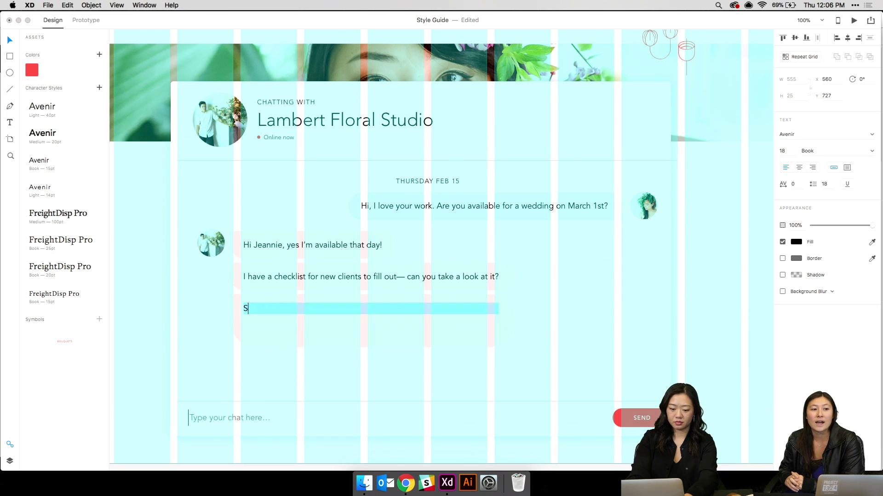
type("Lambert ")
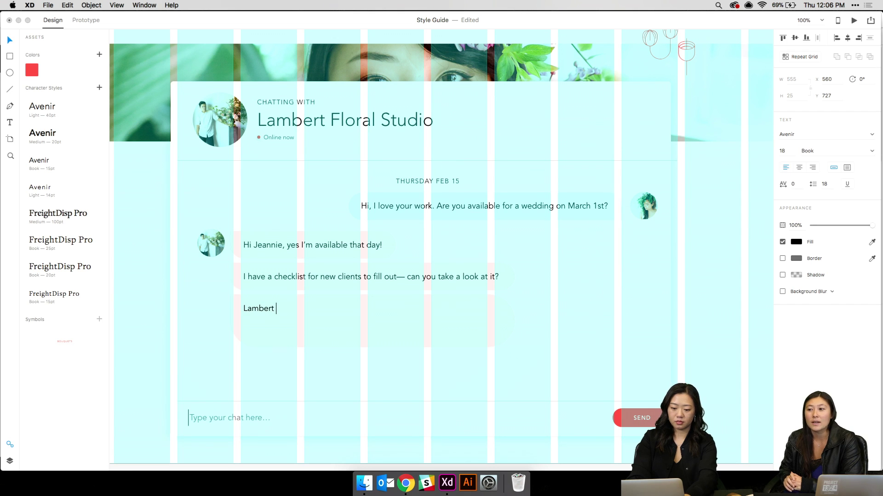
type("Floral ST")
key("BackSpace")
key("BackSpace")
type("tudio - ne")
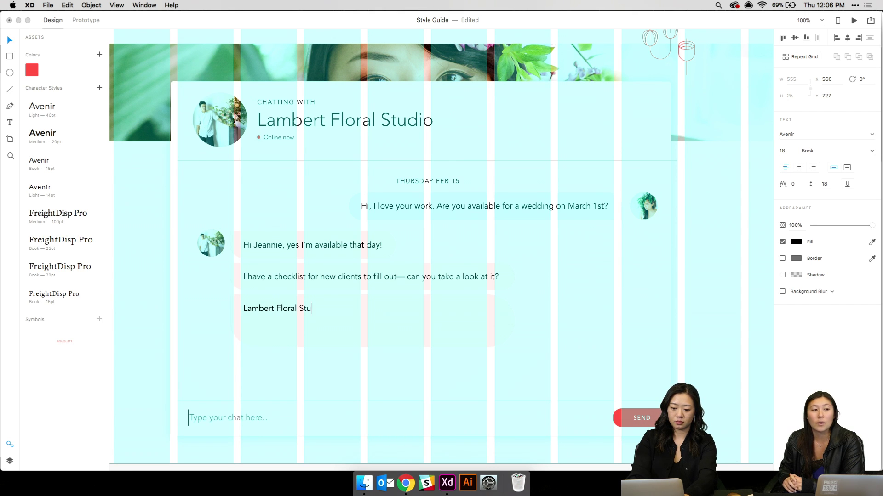
key("BackSpace")
key("BackSpace")
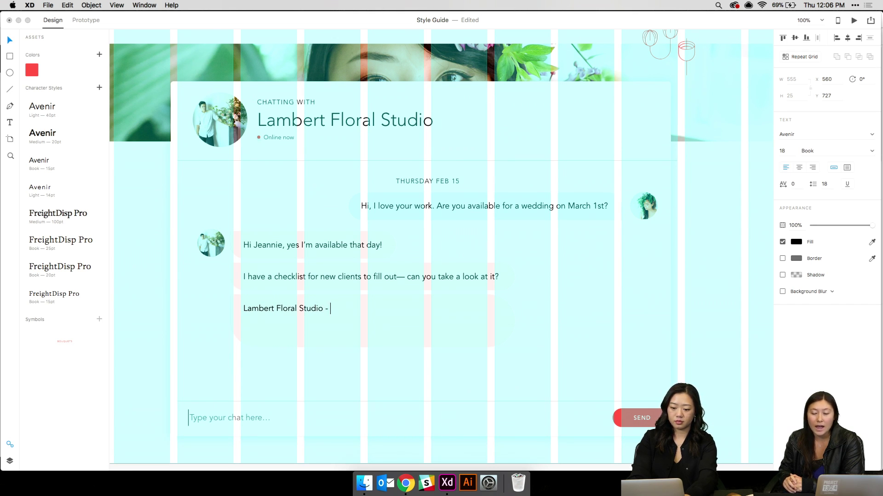
type("New Client Checklist")
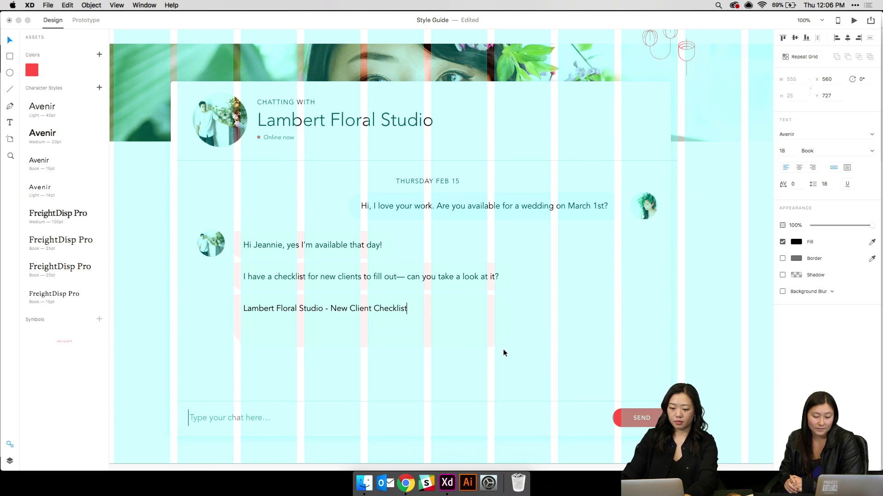
key("Escape")
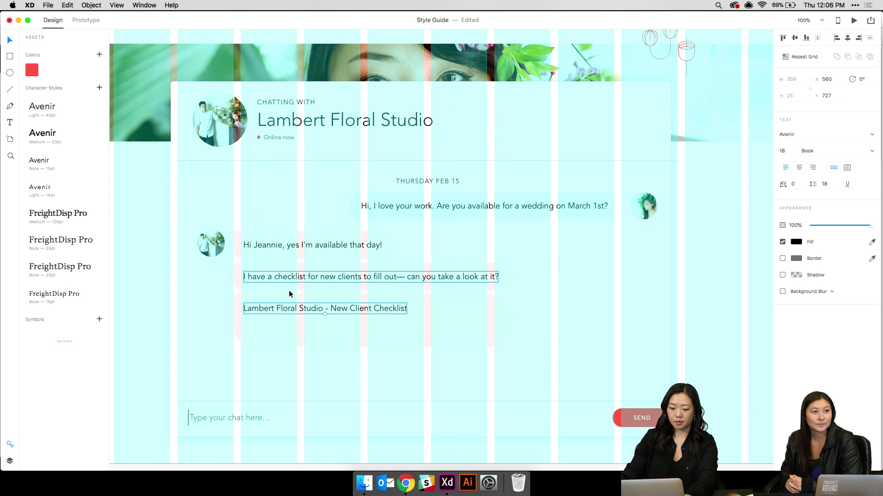
key("super+shift+apostrophe")
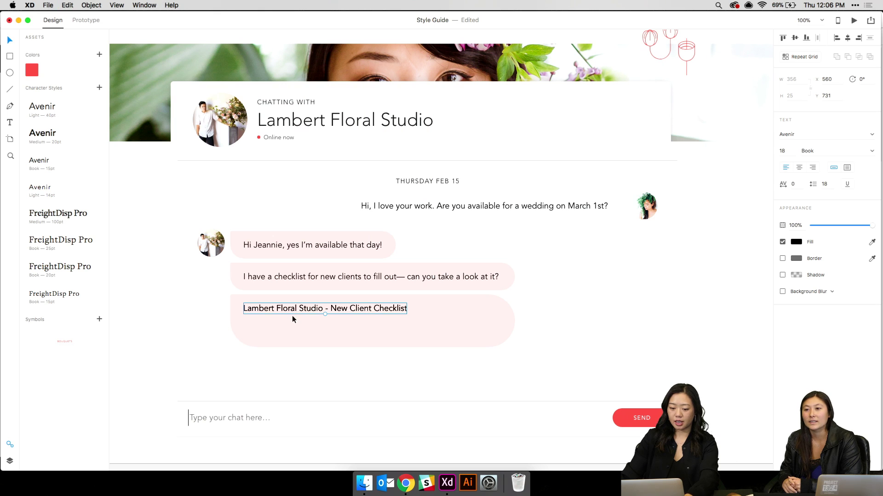
Duplicate the checklist title line directly below itself and stretch the third bubble to about 218 px high
left_click_drag(291, 315, 292, 324)
left_click(379, 343)
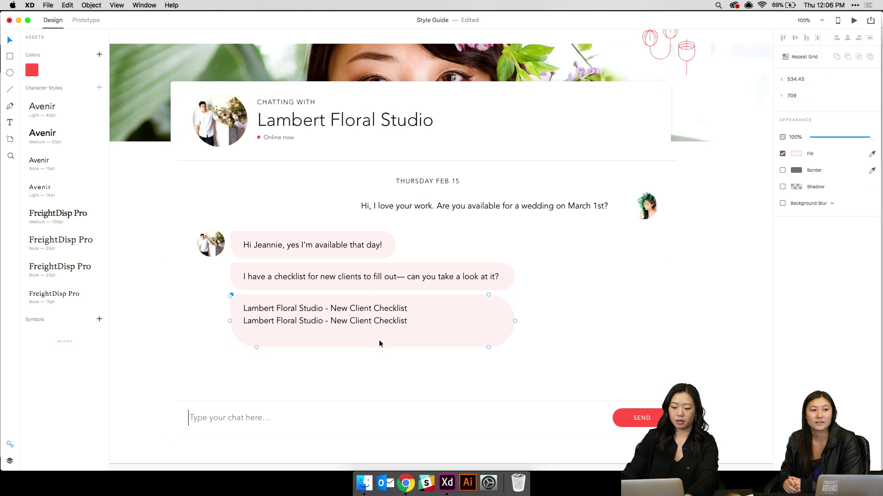
double_click(378, 343)
left_click_drag(371, 348, 383, 399)
left_click(415, 370)
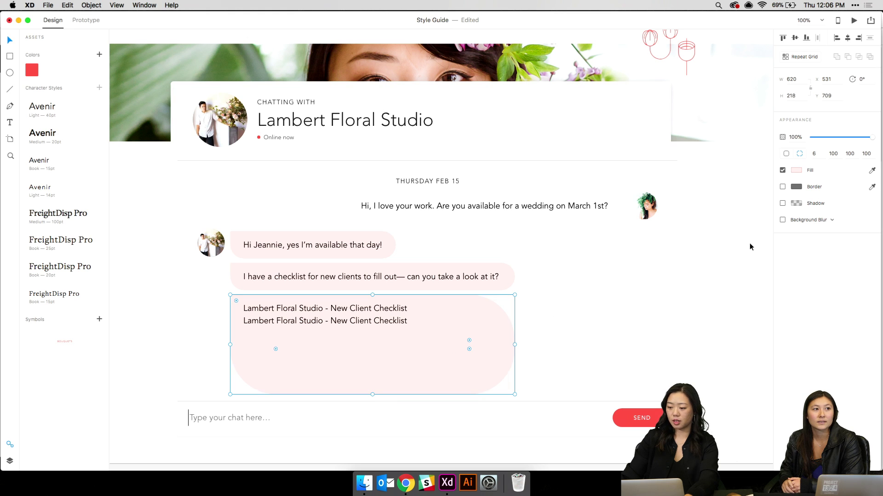
Set the tall checklist bubble's top-right, bottom-right and bottom-left corner radii to 60
left_click(834, 154)
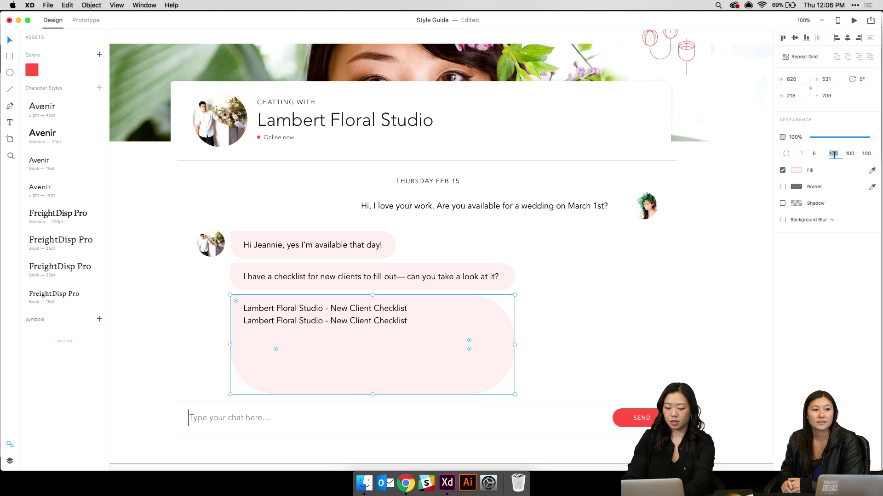
type("60")
key("Tab")
type("6")
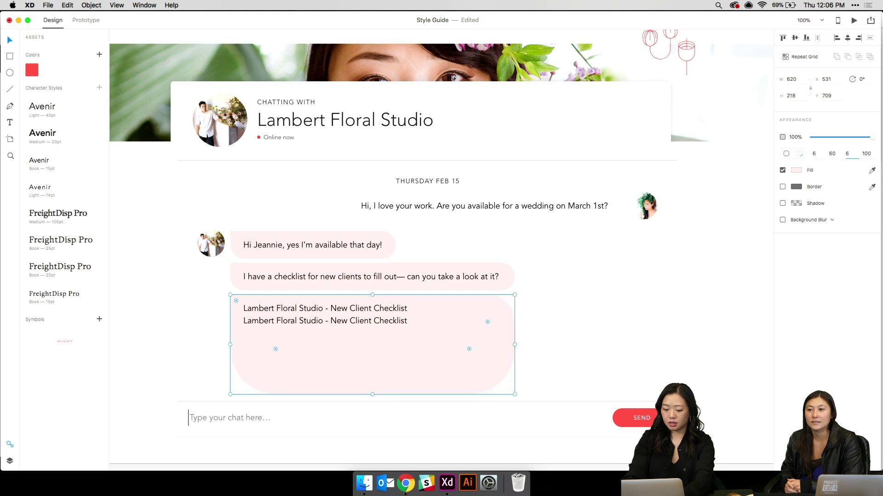
type("0")
key("Tab")
type("60")
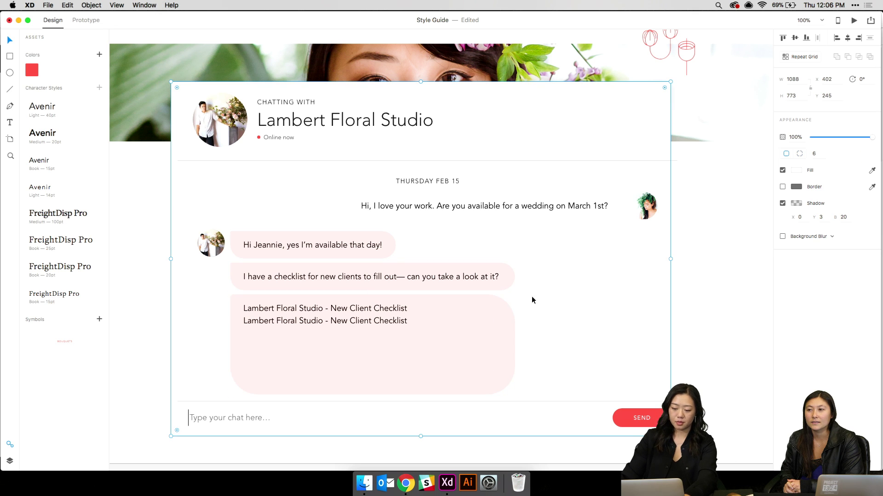
left_click(532, 299)
Indent the duplicated title line under the checklist title, moving it to about X 581, Y 759
scroll(349, 294, "down", 3)
double_click(353, 273)
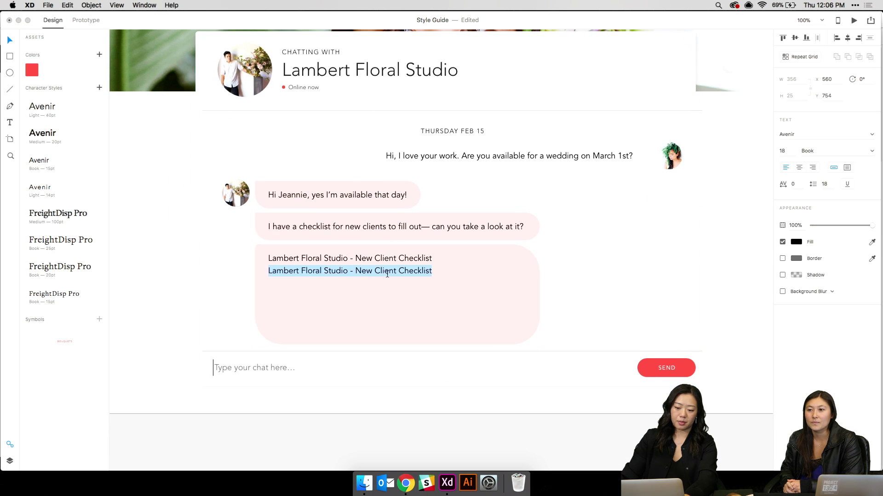
left_click_drag(389, 272, 399, 274)
Replace the indented line with the checklist items "Bouquets", "Altar pieces" and "Centerpieces", each on its own line
double_click(399, 274)
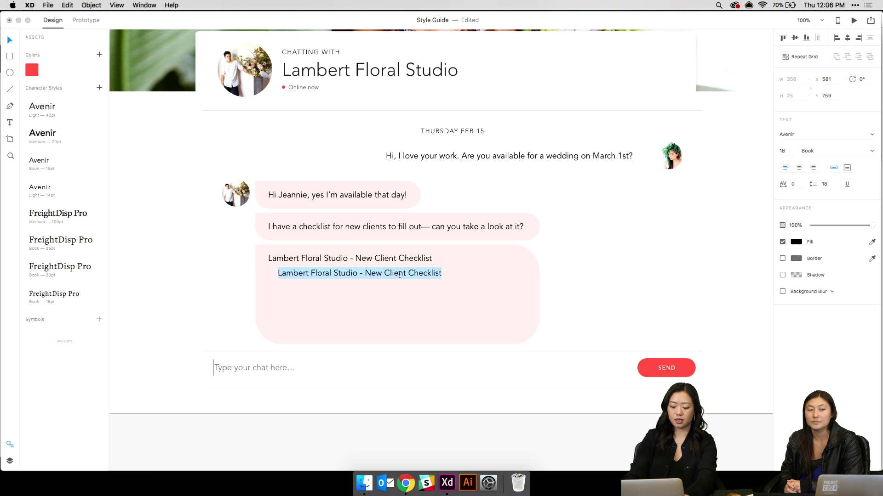
type("Bouquet")
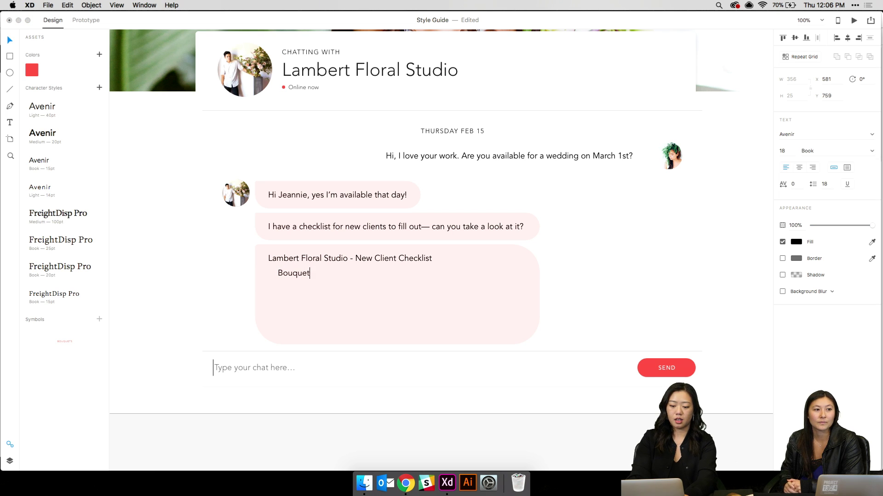
type("s")
key("Return")
type("Alter")
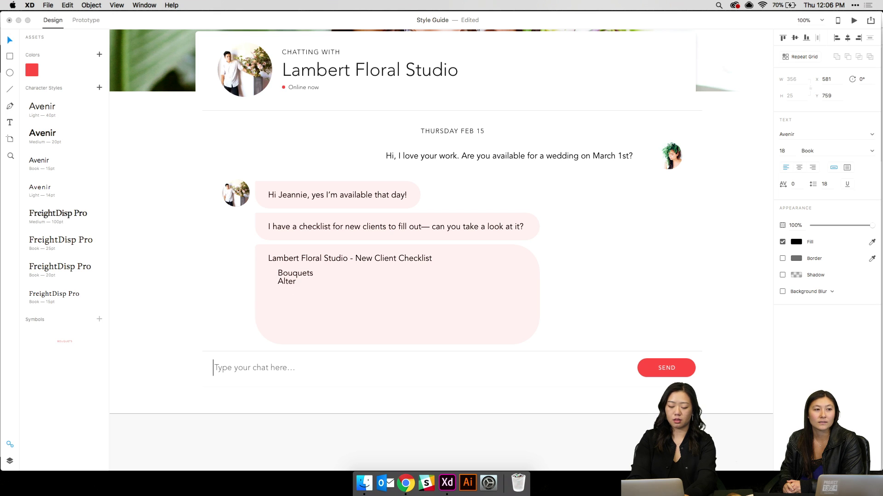
key("BackSpace")
key("BackSpace")
type("ar pieces")
key("Return")
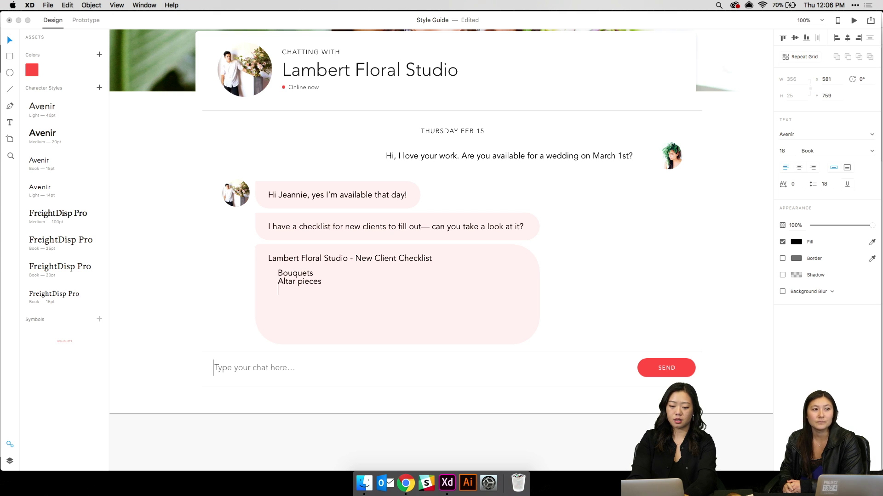
type("Centere")
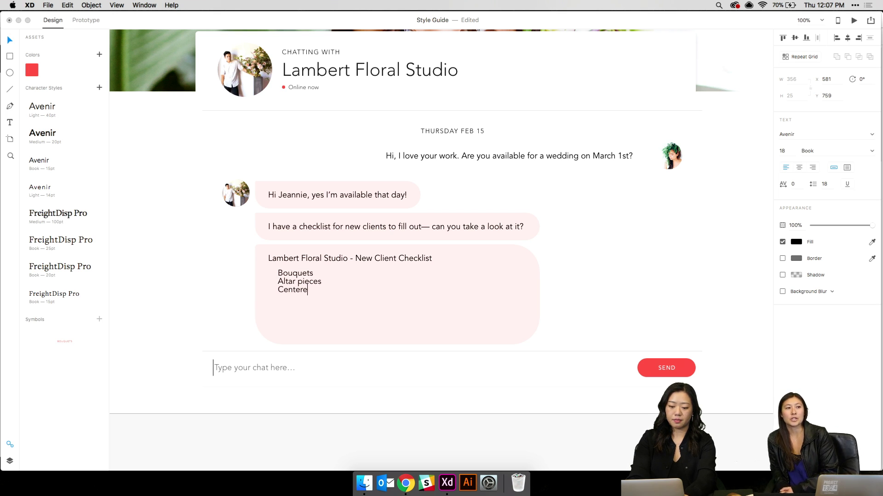
key("BackSpace")
type("pieces")
key("Return")
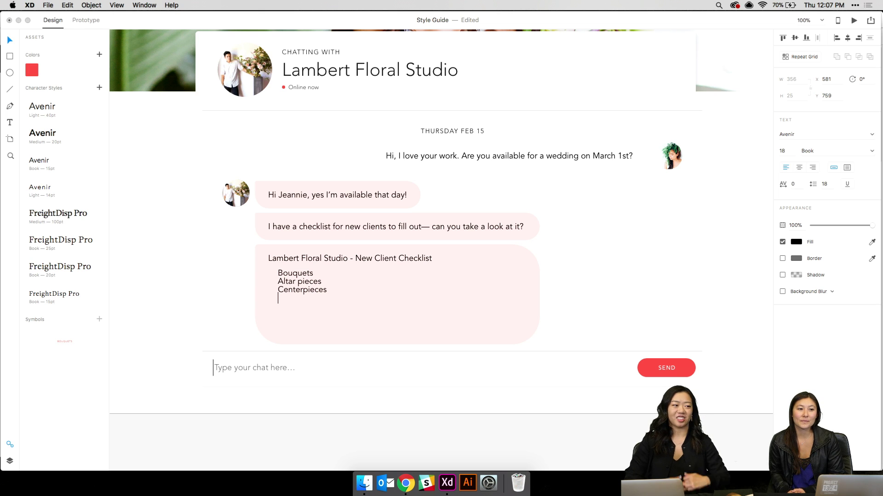
Set the checklist items' line spacing to 25 and move the list to about X 579, Y 766
key("super+a")
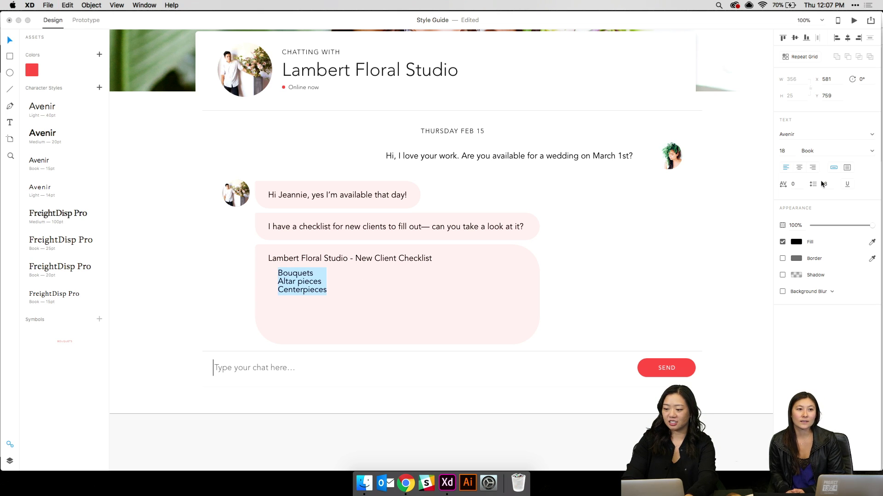
left_click(823, 184)
type("25")
key("Return")
key("Escape")
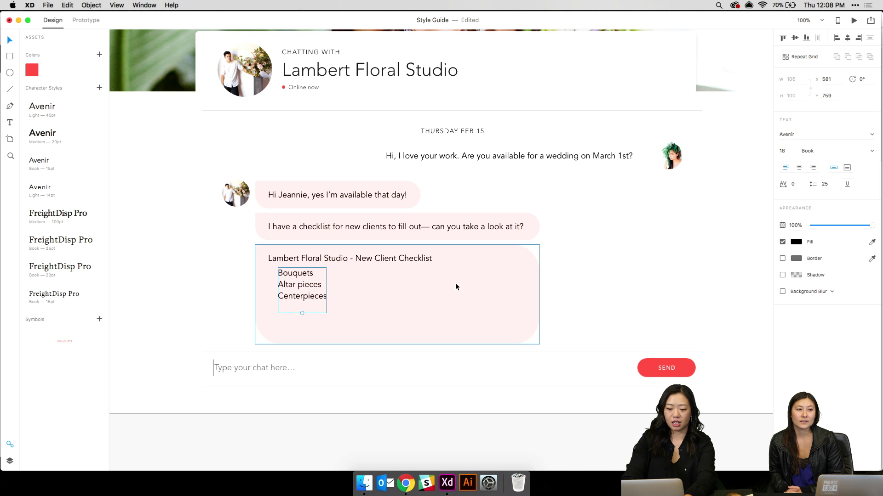
left_click_drag(300, 277, 299, 277)
Add "Boutonnieres" as a new line below "Centerpieces" in the checklist items
double_click(313, 288)
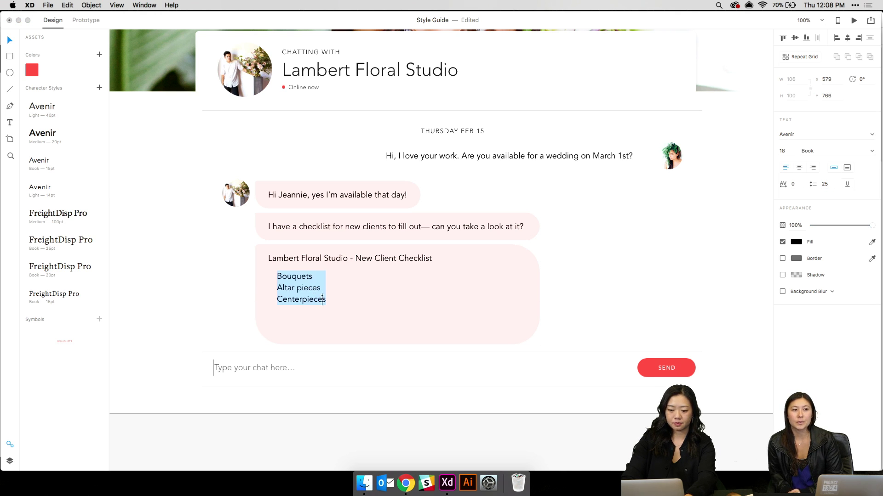
key("Escape")
double_click(320, 300)
key("Right")
key("Return")
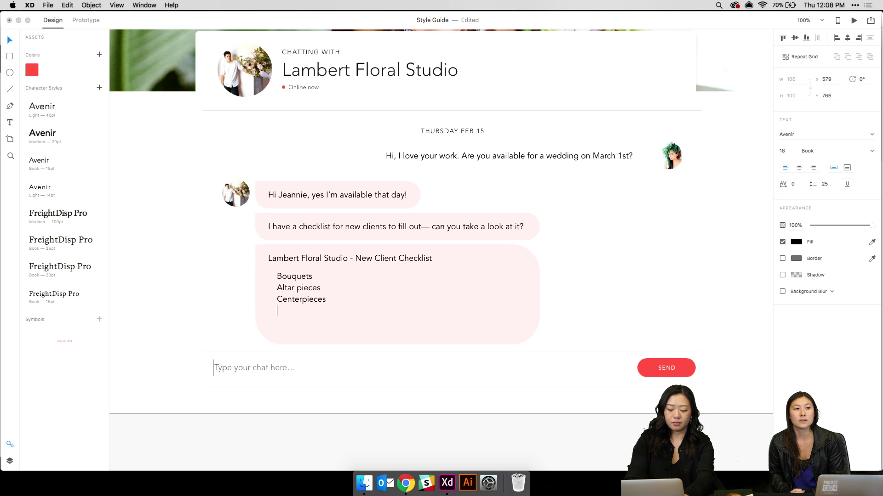
type("Boutonnieres")
key("Return")
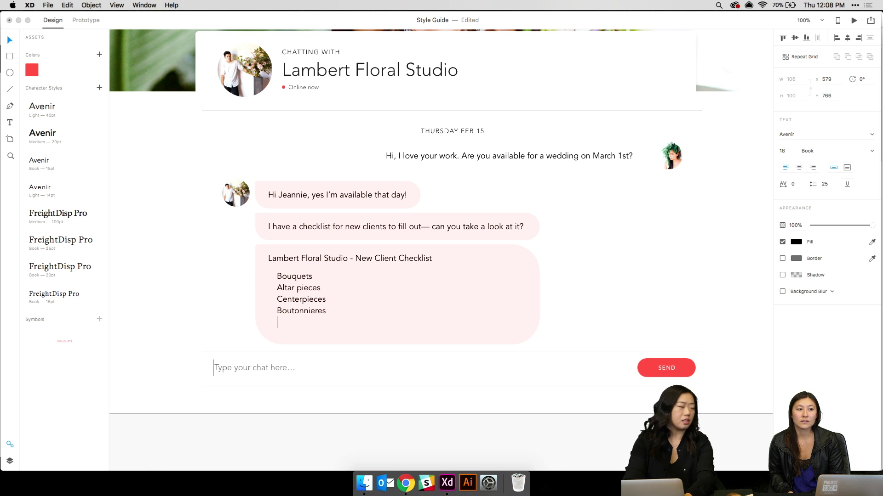
Copy the four checklist items and paste them again below "Boutonnieres" in the same text
key("shift+Up")
key("shift+Up")
key("shift+Up")
key("shift+Up")
key("super+c")
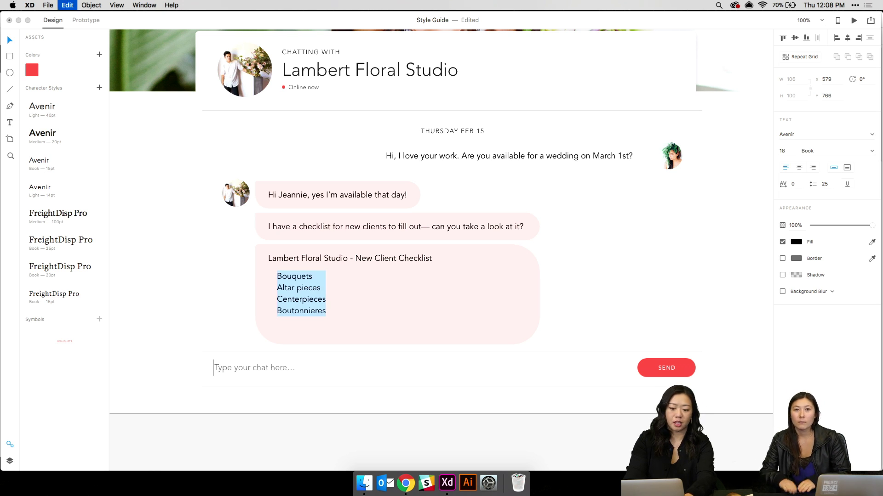
key("Down")
key("super+v")
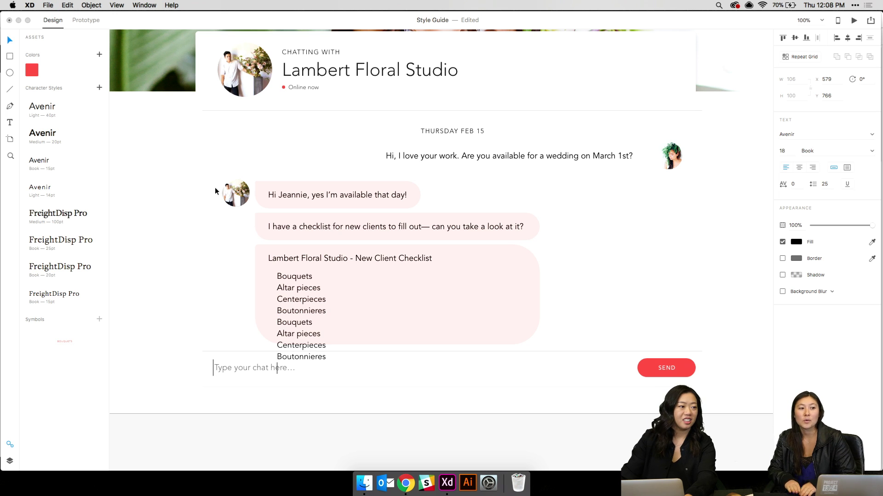
key("Escape")
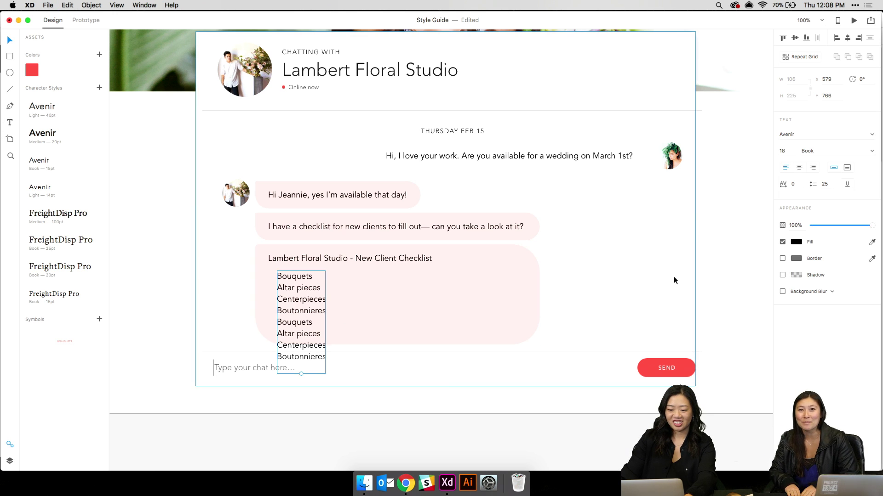
Shorten the checklist items' text box to about 161 px high so it ends at the pink bubble's lower edge
left_click(283, 337)
left_click(283, 336)
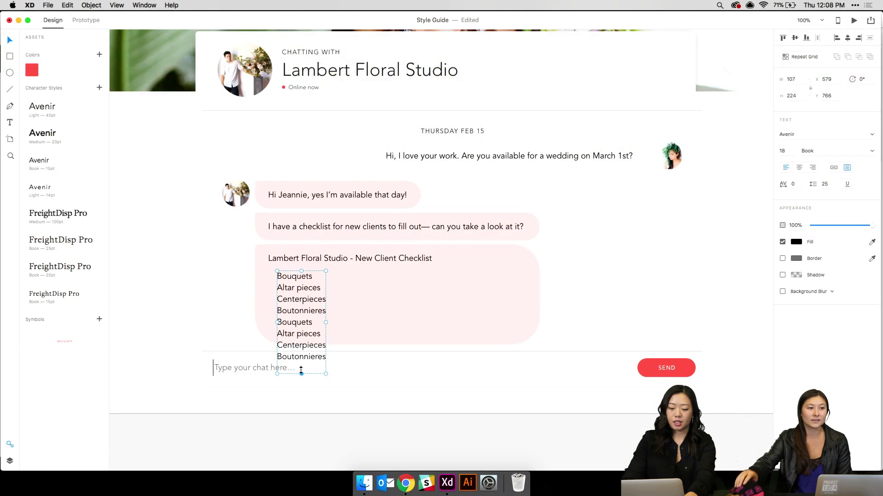
left_click_drag(301, 374, 303, 344)
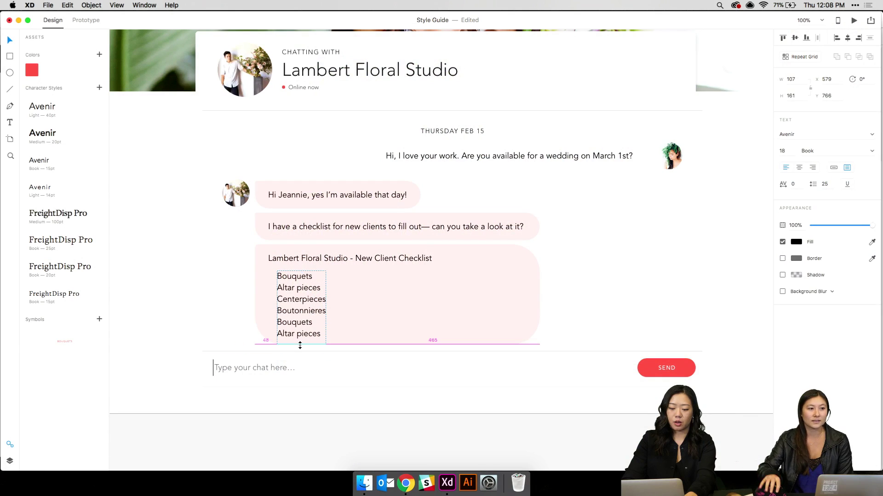
left_click(365, 343)
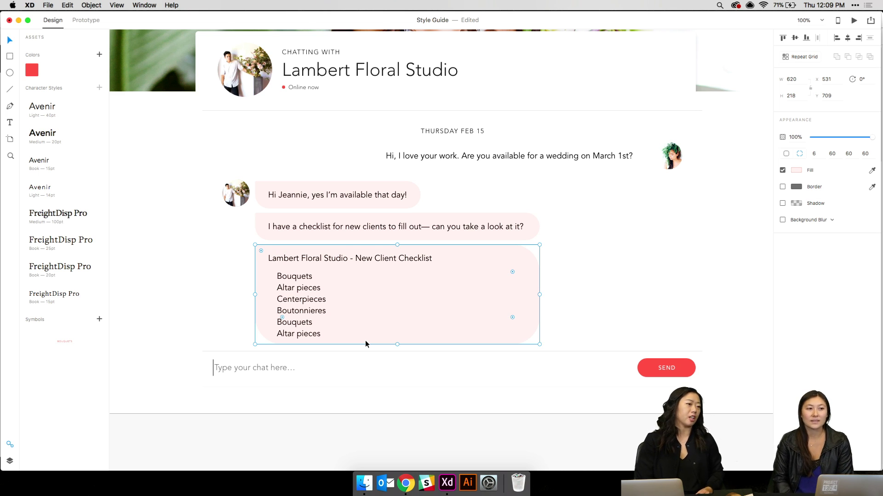
Nudge the checklist items closer to the checklist title, to Y 760
double_click(307, 313)
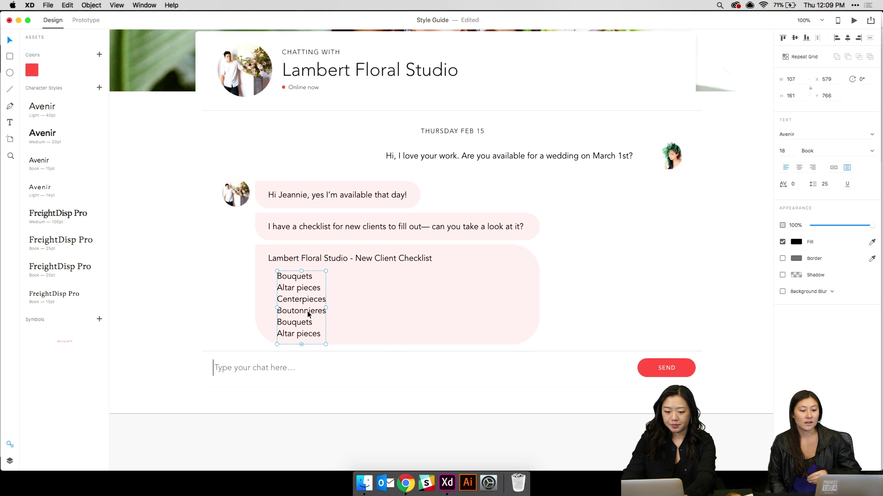
key("Down")
key("Down")
key("Down")
key("Down")
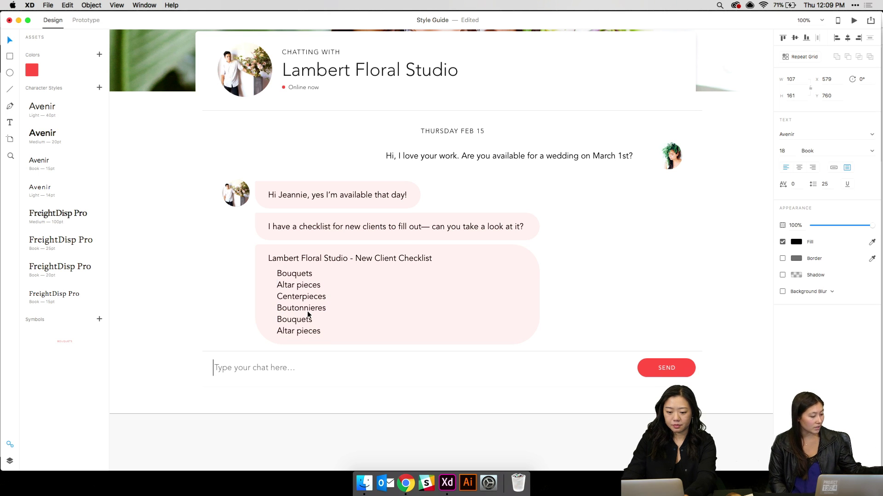
Replace the repeated items with "Bridesmaids Bouquets" and widen the text box to about 246 px so it fits on one line
double_click(308, 312)
left_click(315, 318)
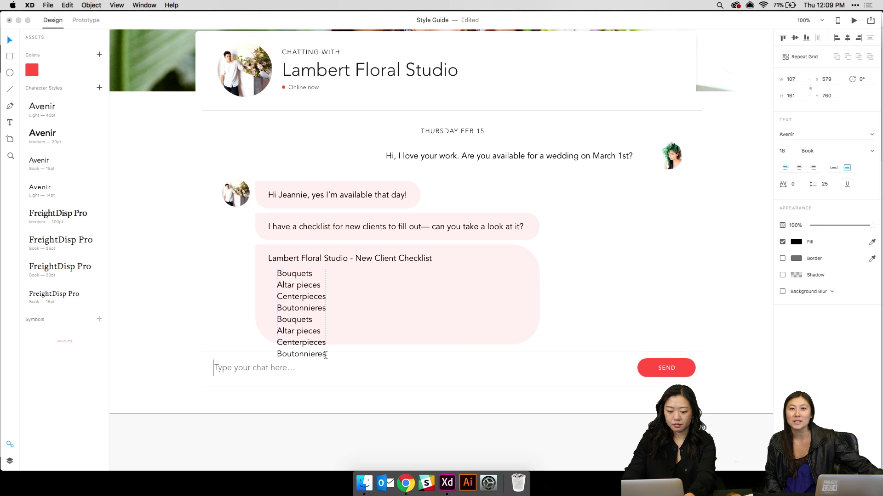
left_click_drag(326, 355, 277, 317)
key("BackSpace")
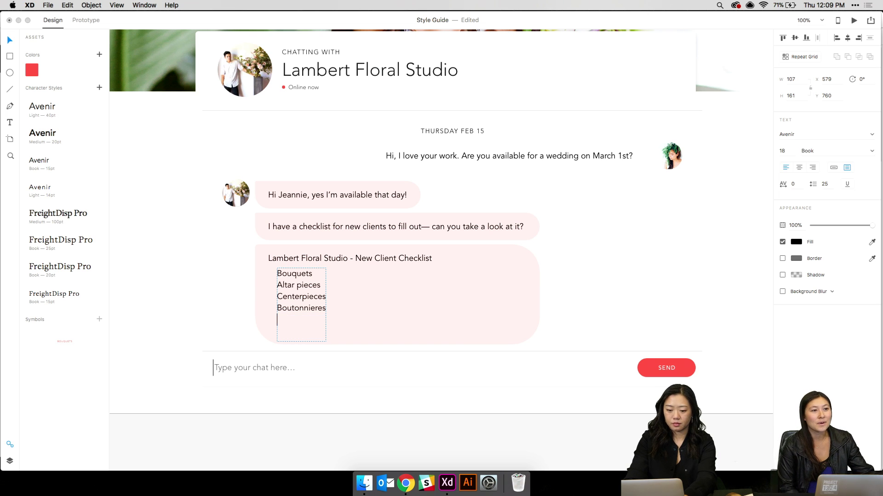
type("Bridesmaids")
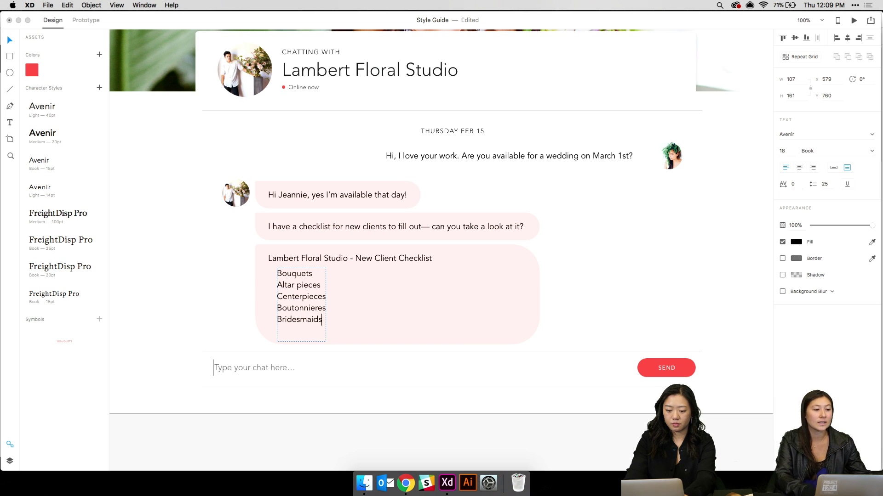
key("Return")
type("Bouquets")
key("Escape")
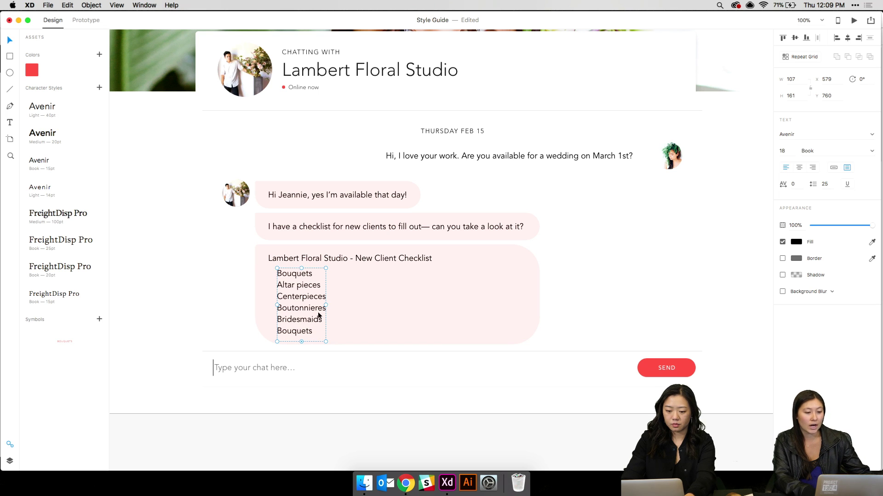
left_click_drag(325, 305, 388, 305)
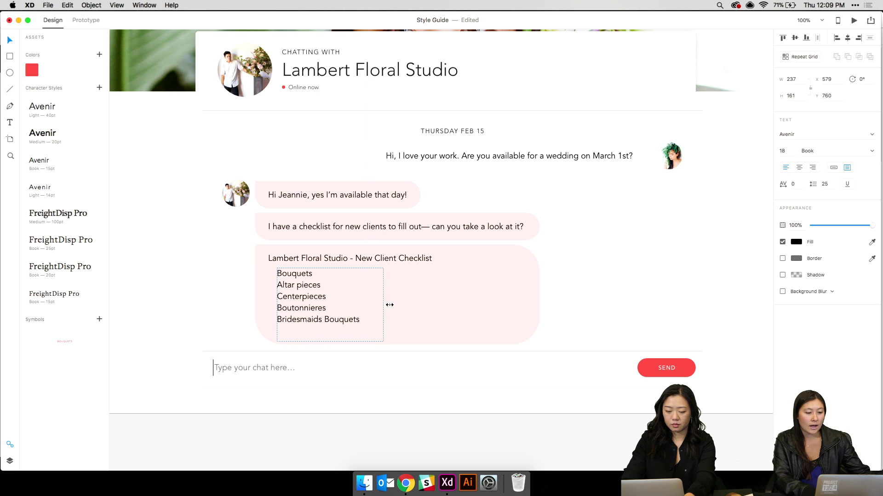
Change the first checklist item to "Bridal Bouquet"
double_click(288, 282)
left_click(315, 276)
key("BackSpace")
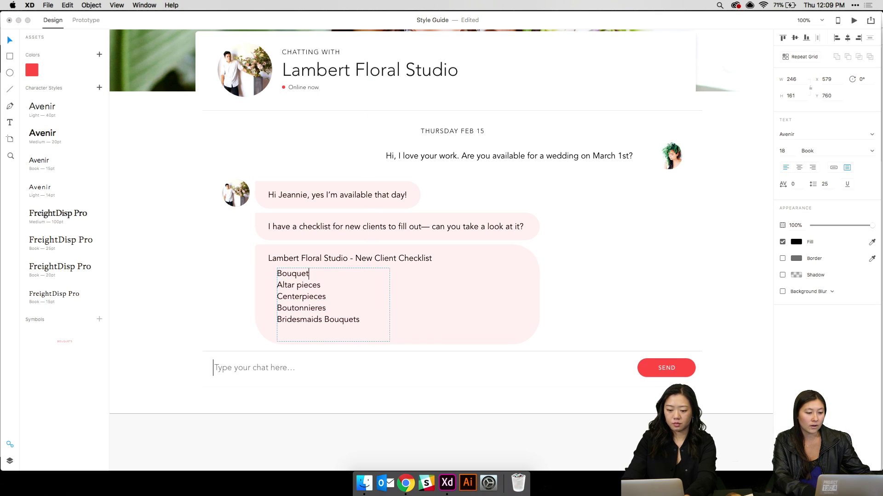
left_click(278, 274)
type("Bridal")
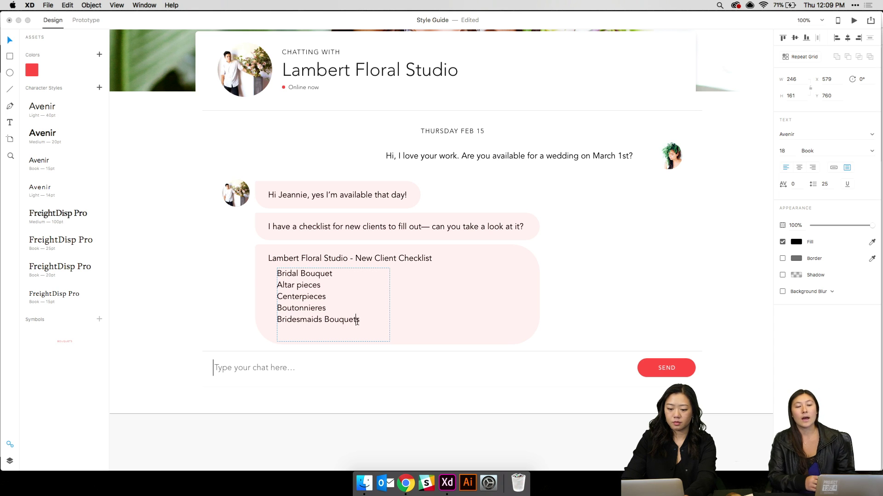
Add "Aisle Runners" as the last checklist item, below "Bridesmaids Bouquets"
left_click(359, 320)
key("Return")
type("Te")
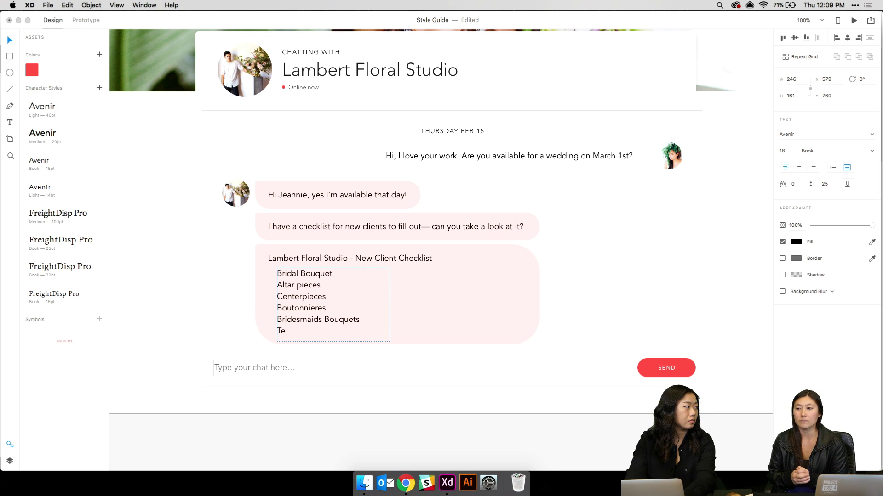
key("BackSpace")
key("BackSpace")
type("Pew")
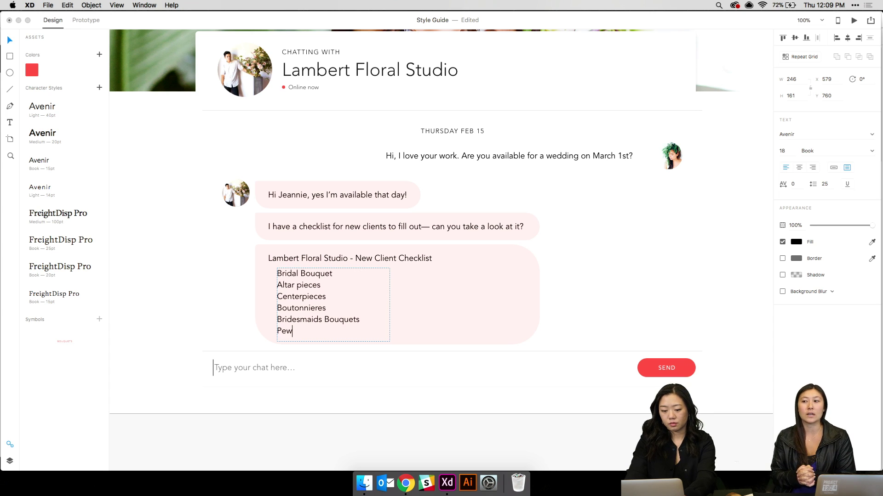
key("BackSpace")
key("BackSpace")
key("BackSpace")
type("Aisle r")
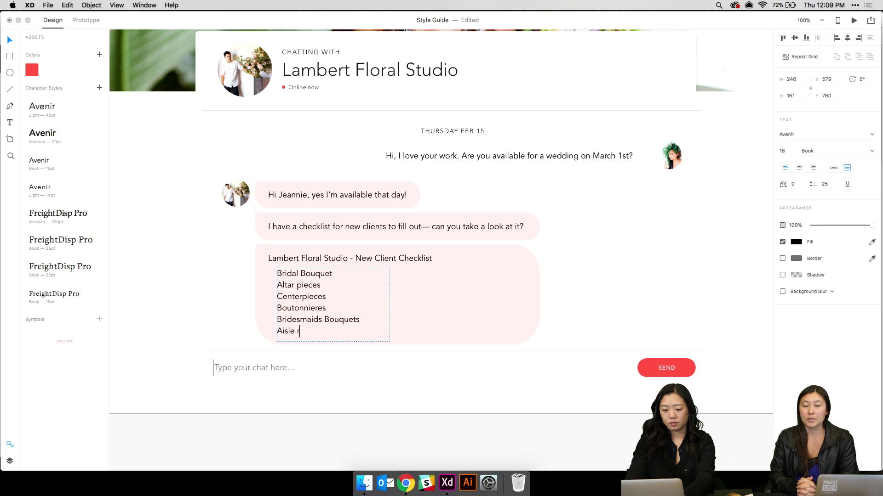
key("BackSpace")
type("Runners")
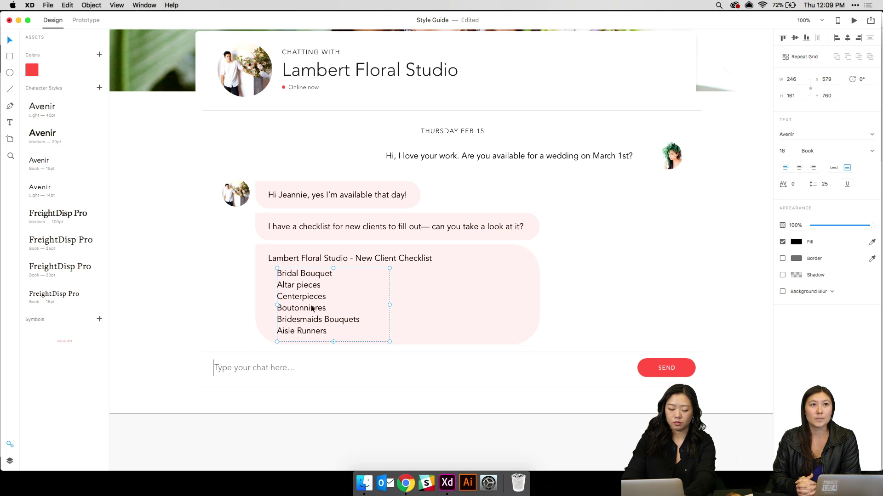
Select the static checkbox square in the style guide's Checkboxes section and return to the florist chat artboards
key("super+0")
scroll(263, 213, "left", 15)
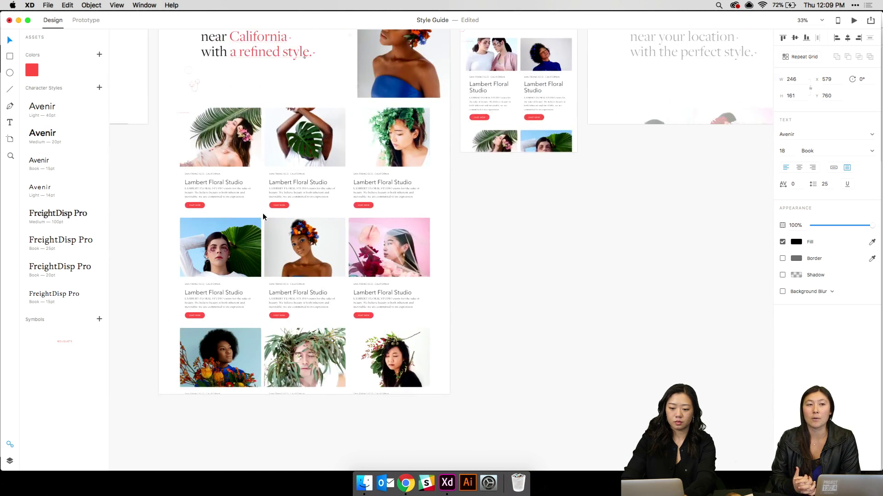
scroll(263, 214, "up", 10)
scroll(263, 214, "left", 5)
scroll(263, 214, "left", 5)
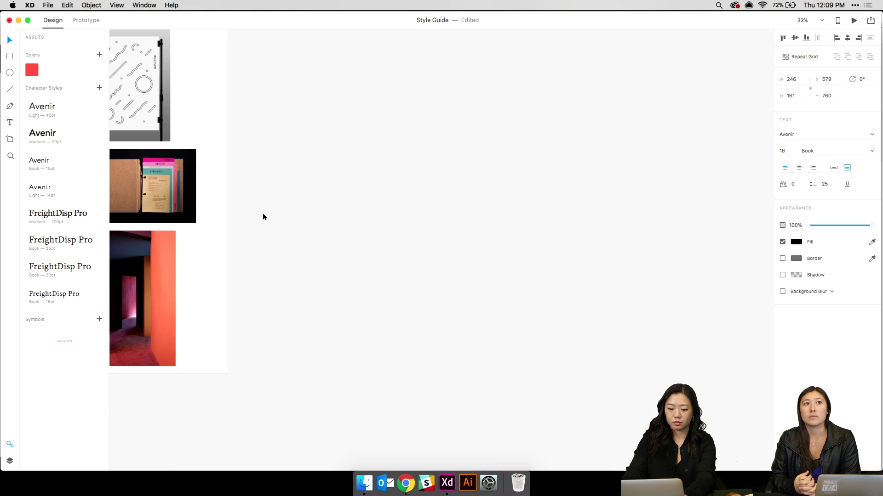
scroll(263, 213, "down", 5)
scroll(262, 213, "left", 8)
scroll(263, 214, "up", 5)
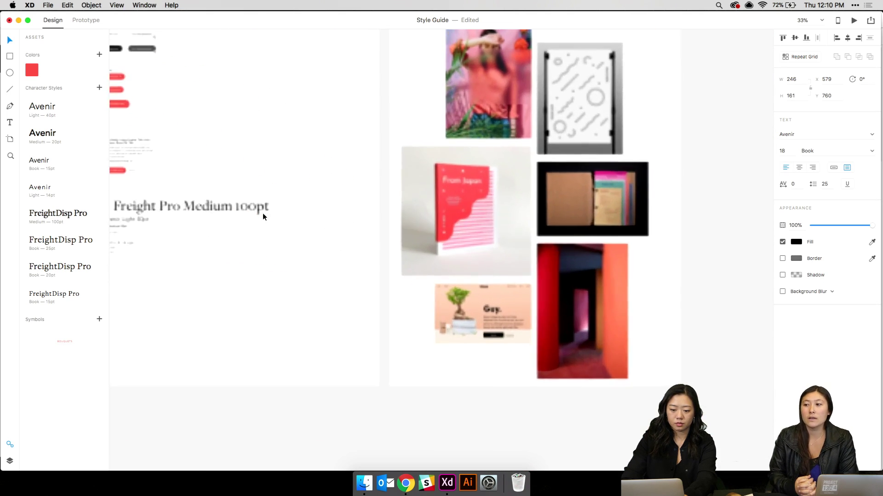
scroll(275, 180, "down", 5)
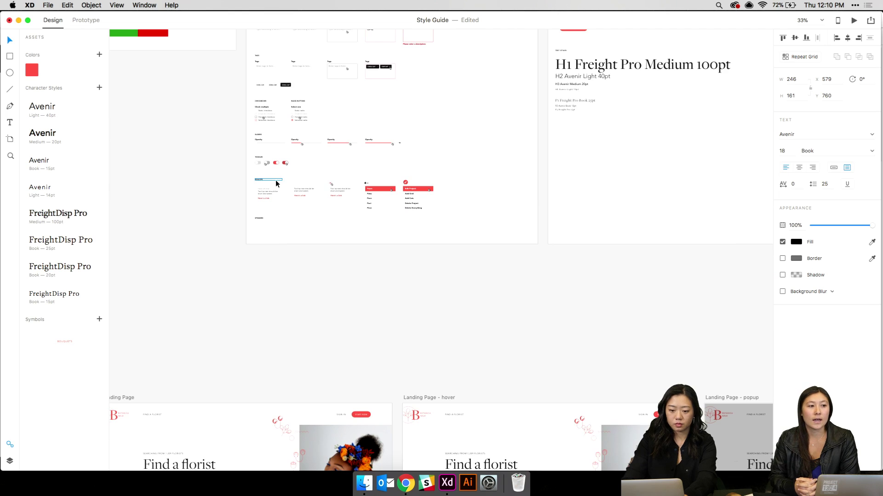
scroll(276, 183, "up", 5)
scroll(275, 183, "left", 5)
scroll(276, 183, "up", 8)
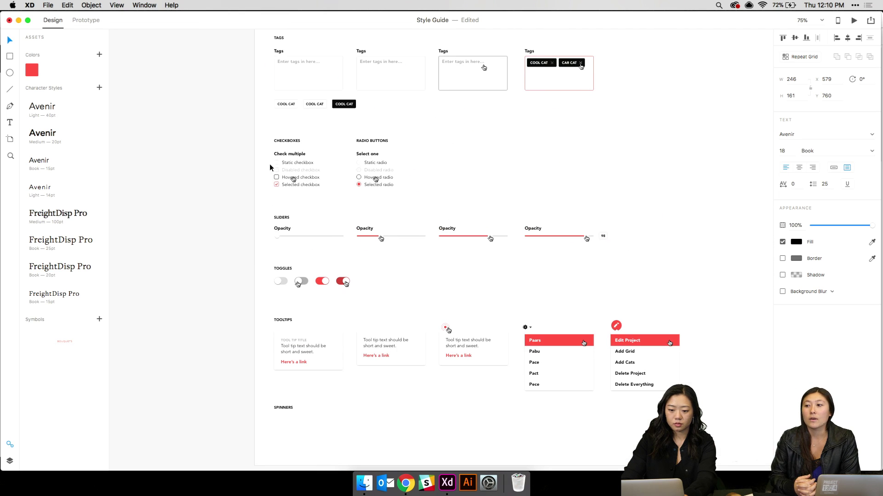
left_click(276, 164)
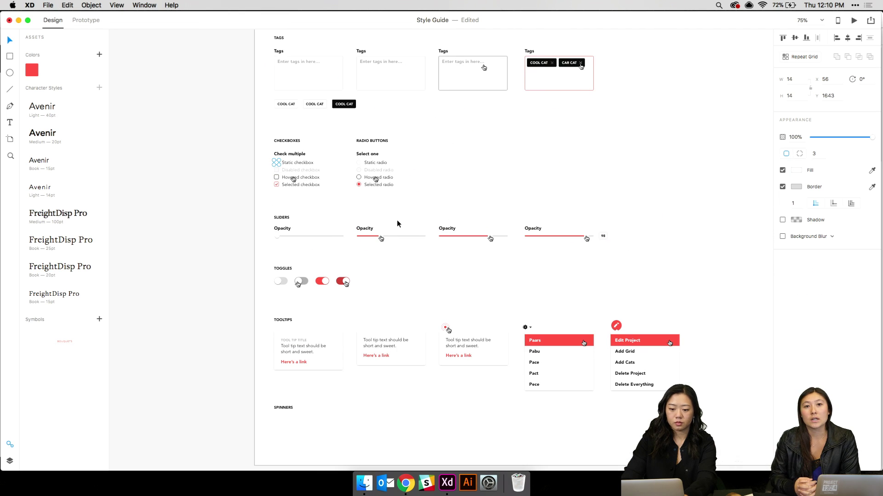
scroll(396, 222, "down", 15)
key("super+0")
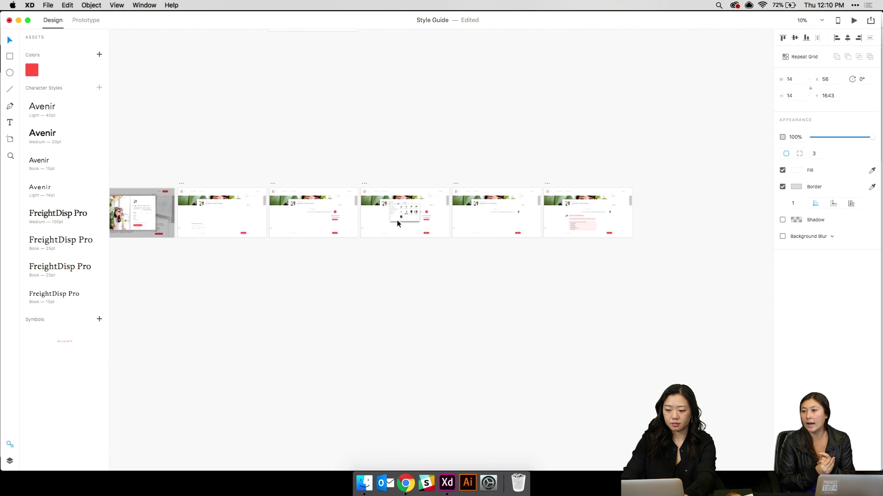
key("super+equal")
key("super+equal")
scroll(397, 224, "up", 5)
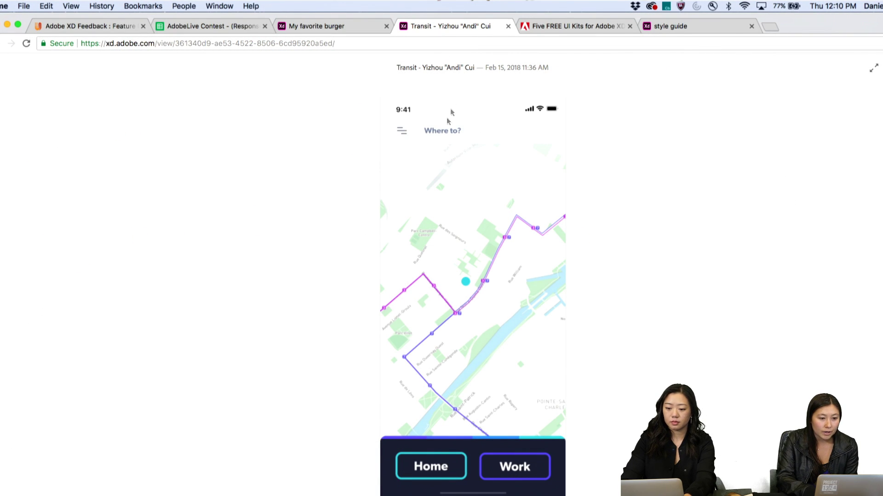
Try out the Transit prototype in the browser, opening the route screen from the "Where to?" field
left_click(477, 445)
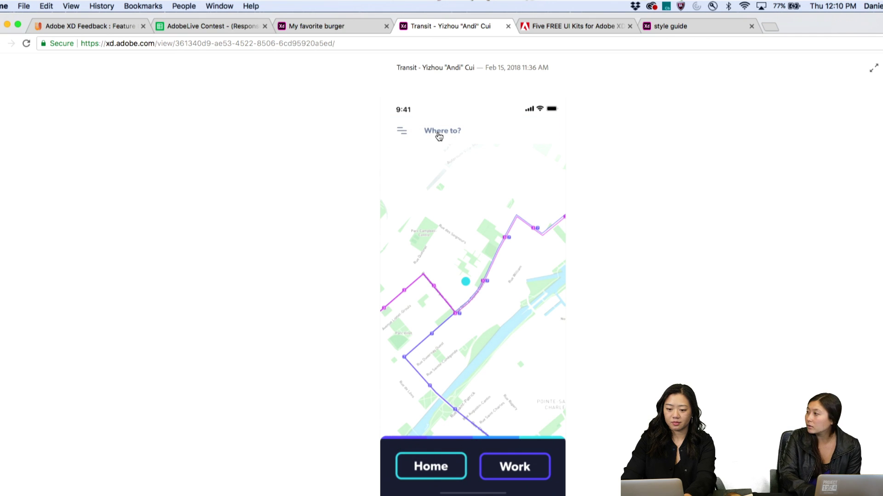
left_click(439, 134)
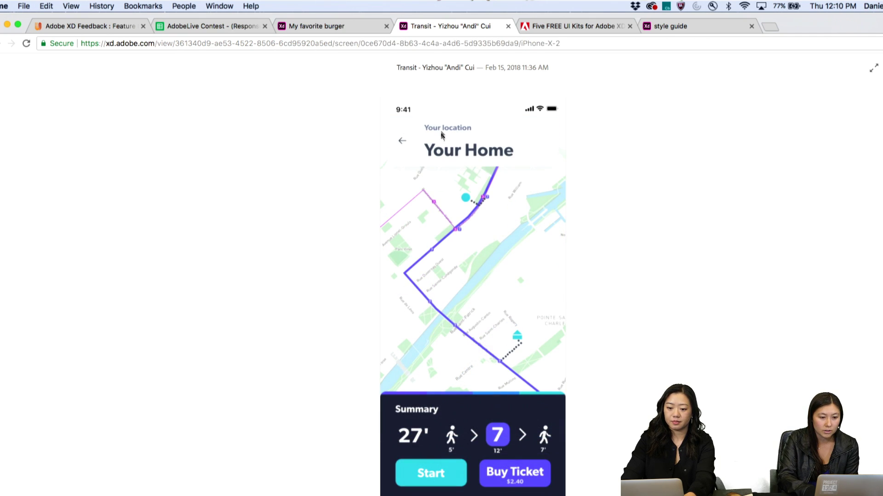
left_click(433, 162)
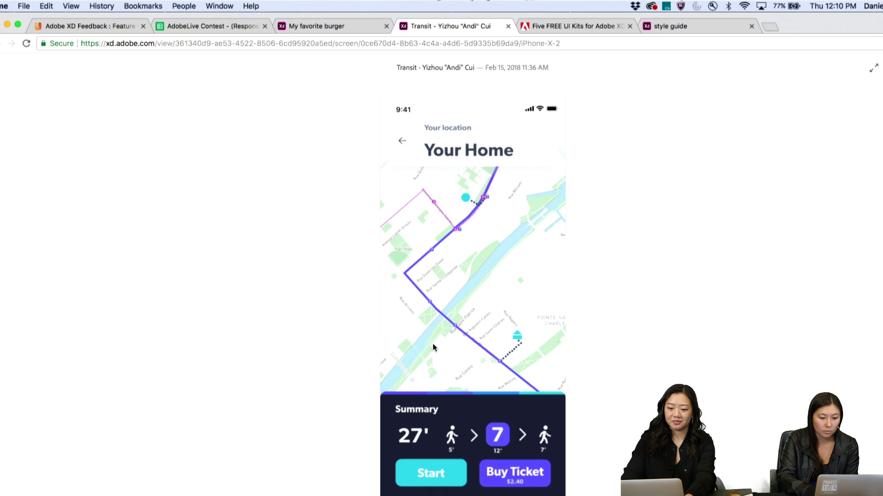
Try the Transit prototype's Home route, starting navigation, stopping it, and starting it again from the map screen
left_click(402, 142)
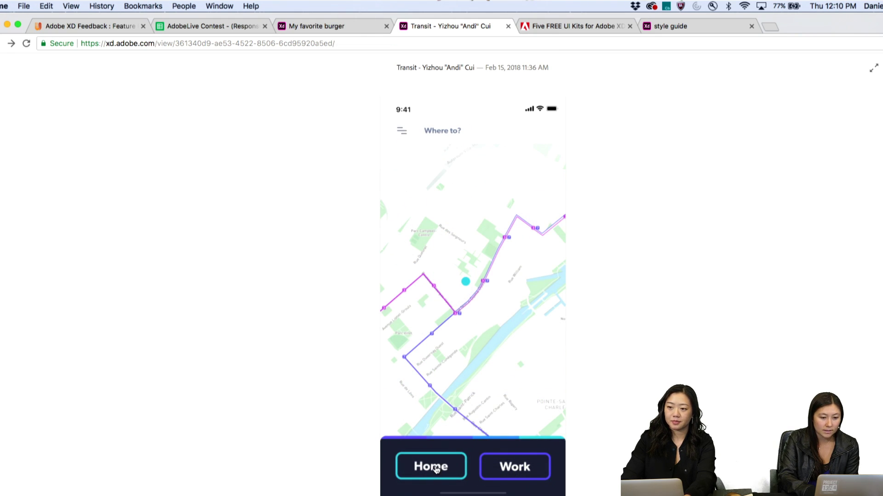
left_click(436, 469)
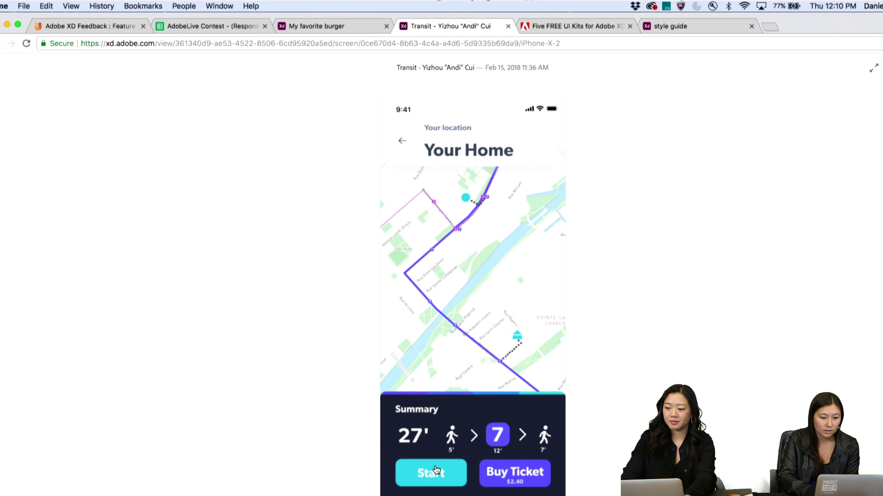
left_click(439, 465)
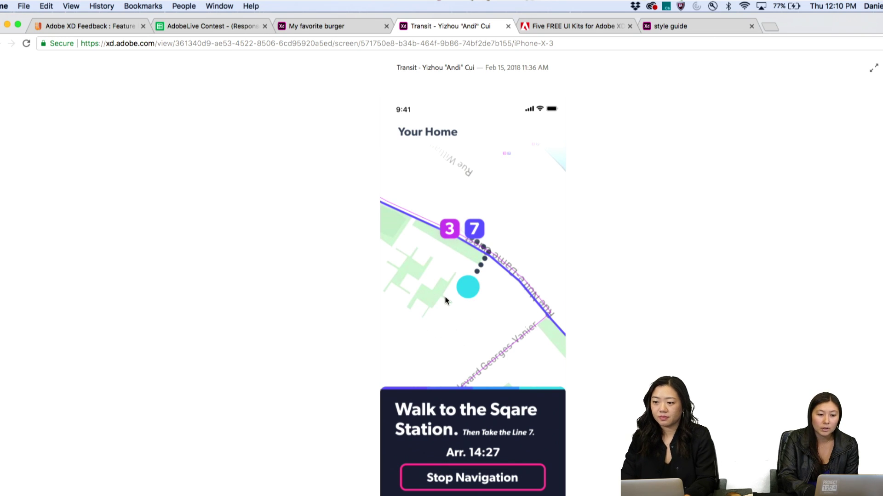
left_click(476, 478)
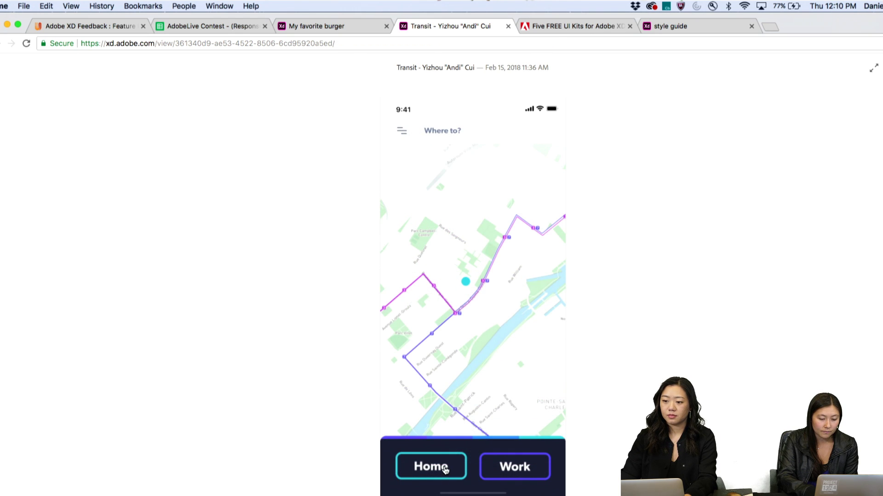
left_click(444, 471)
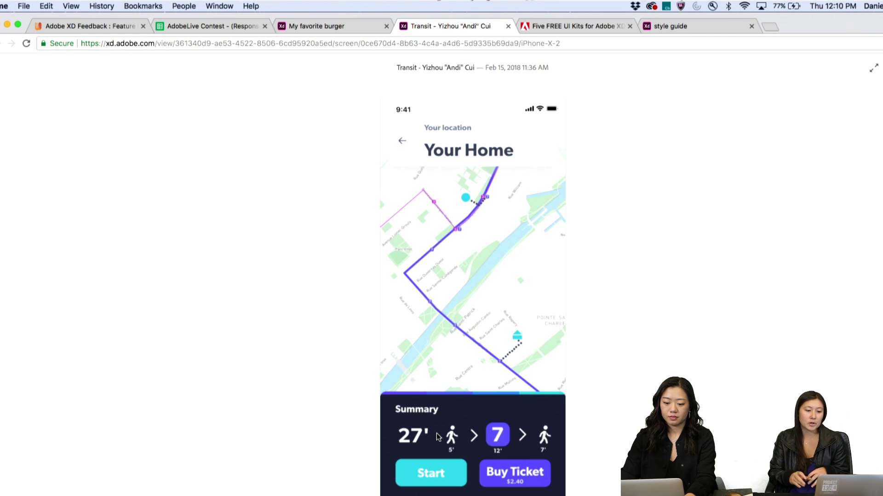
left_click(433, 473)
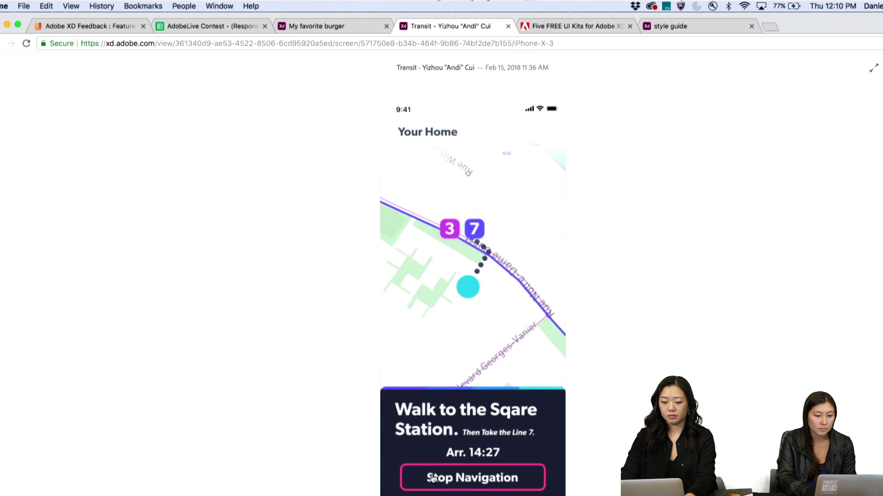
Switch to the "My favorite burger" prototype, log in, and open the first New Hamburger entry
left_click(338, 28)
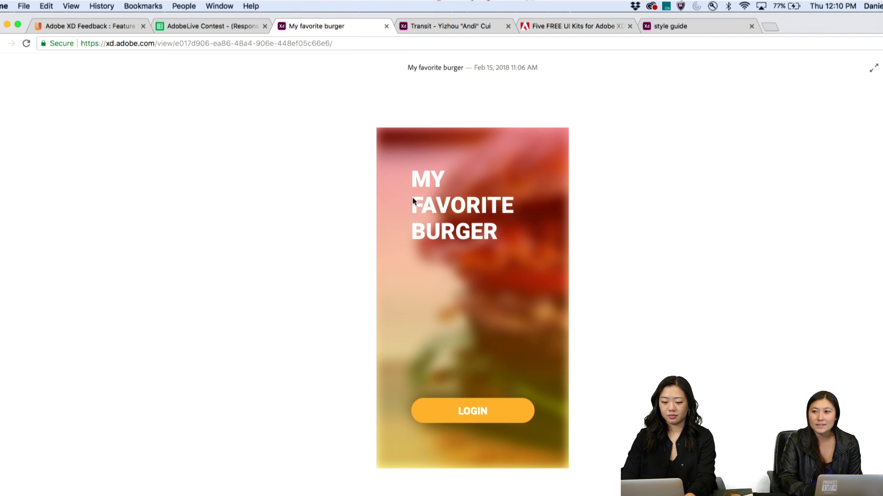
left_click(472, 413)
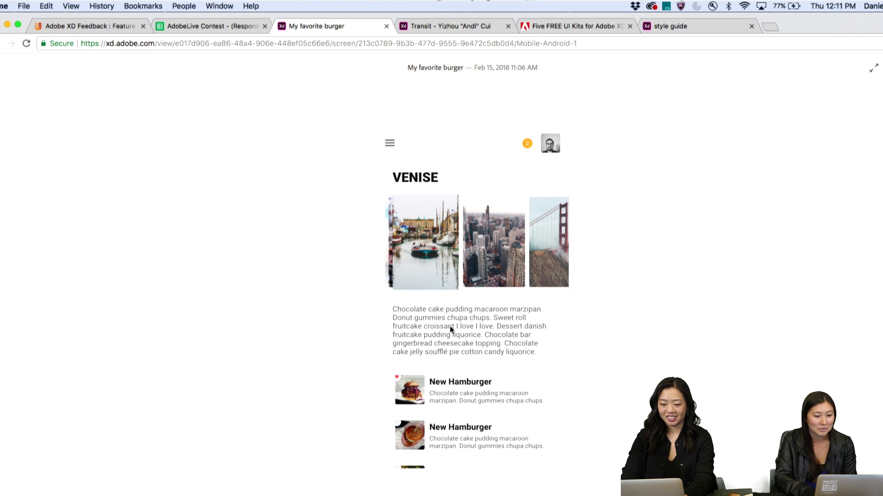
left_click(426, 388)
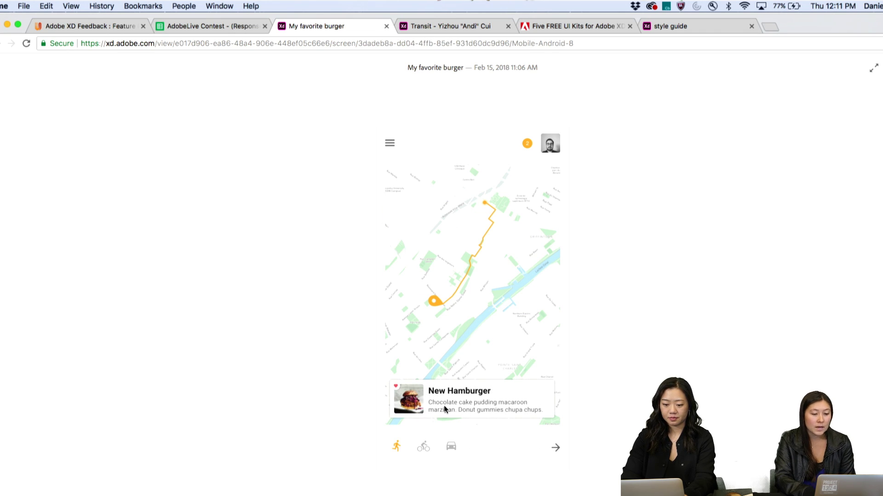
left_click(471, 392)
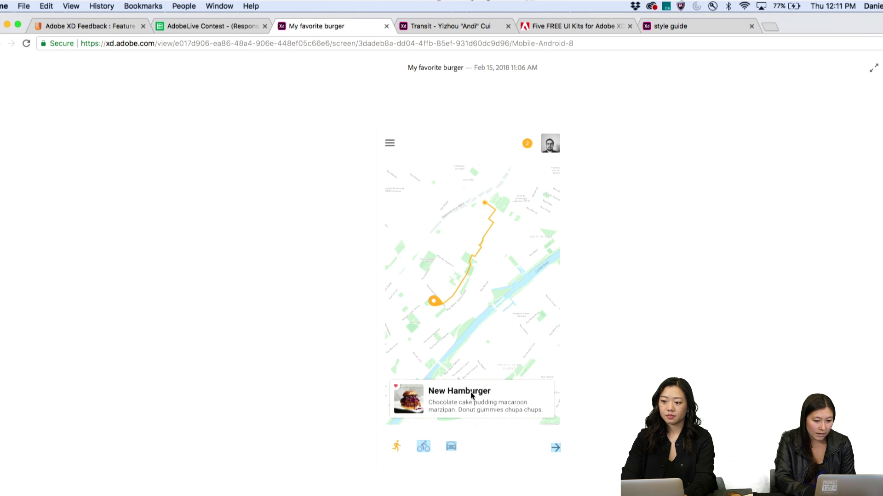
Compare the walking, cycling and driving routes on the hamburger's map screen
left_click(423, 447)
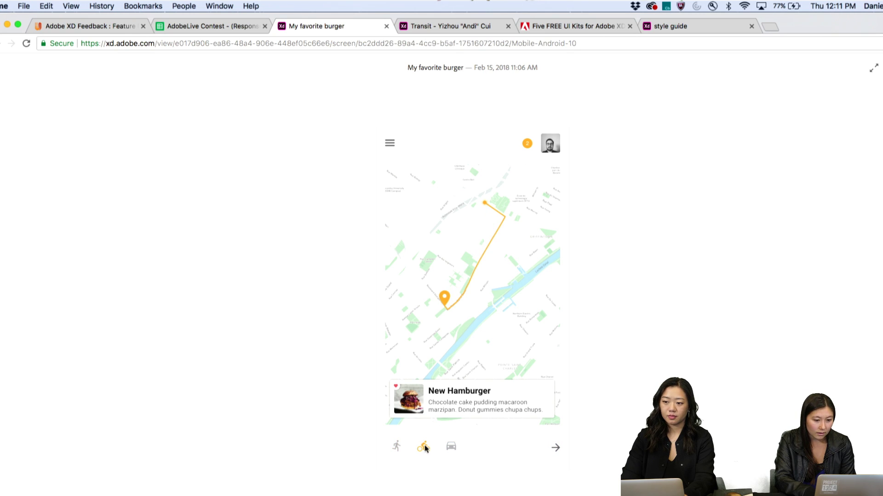
left_click(396, 447)
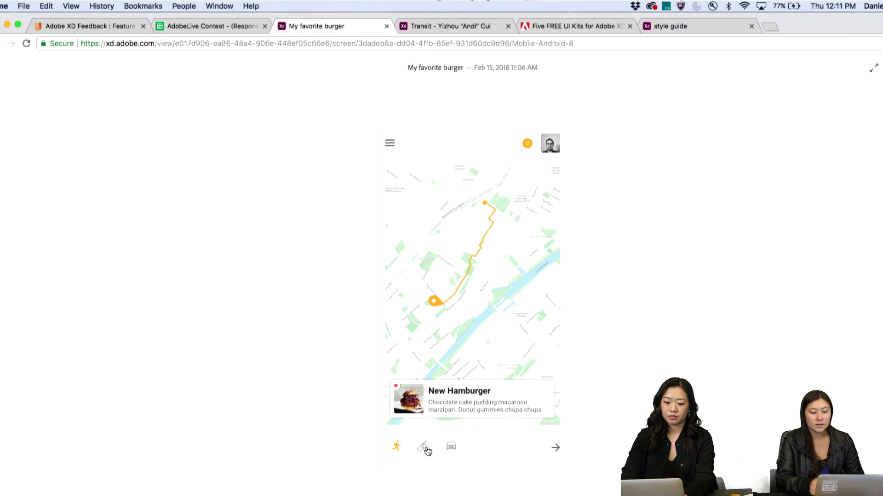
left_click(450, 447)
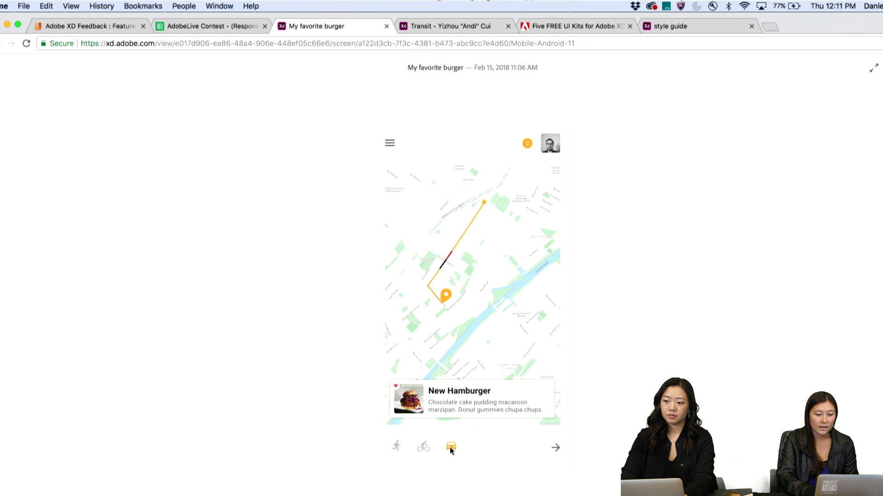
left_click(426, 449)
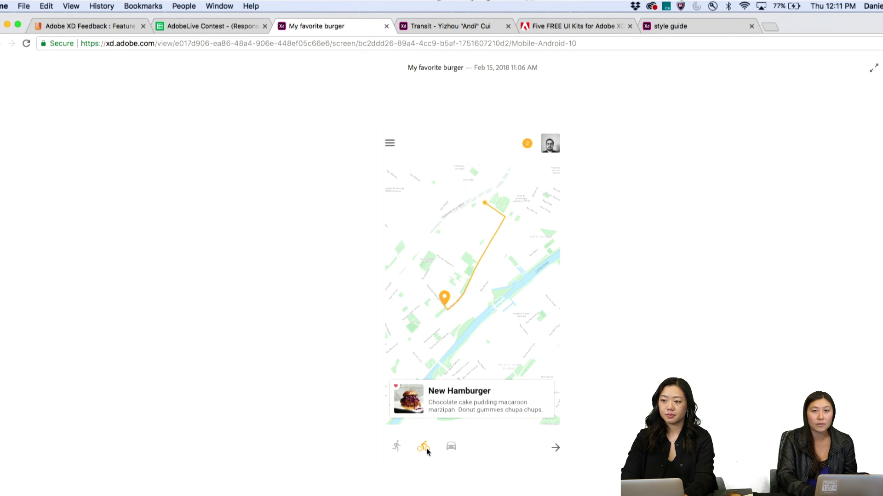
left_click(396, 446)
left_click(450, 447)
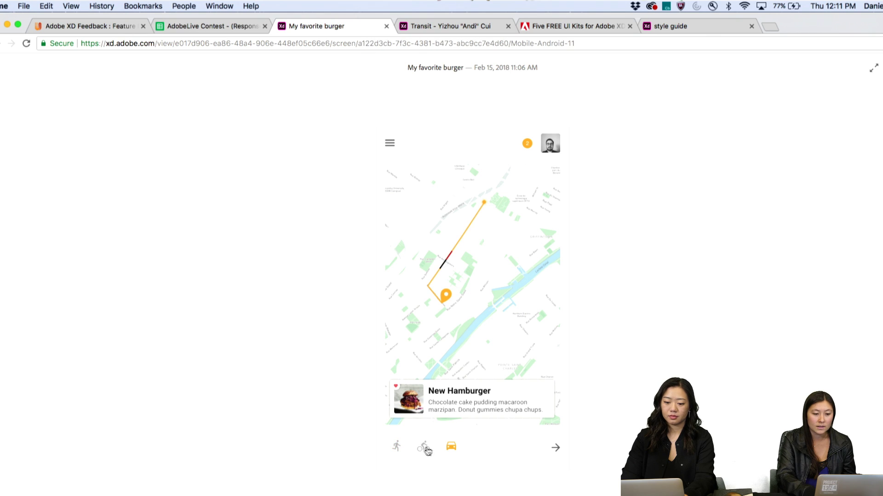
left_click(396, 447)
left_click(426, 449)
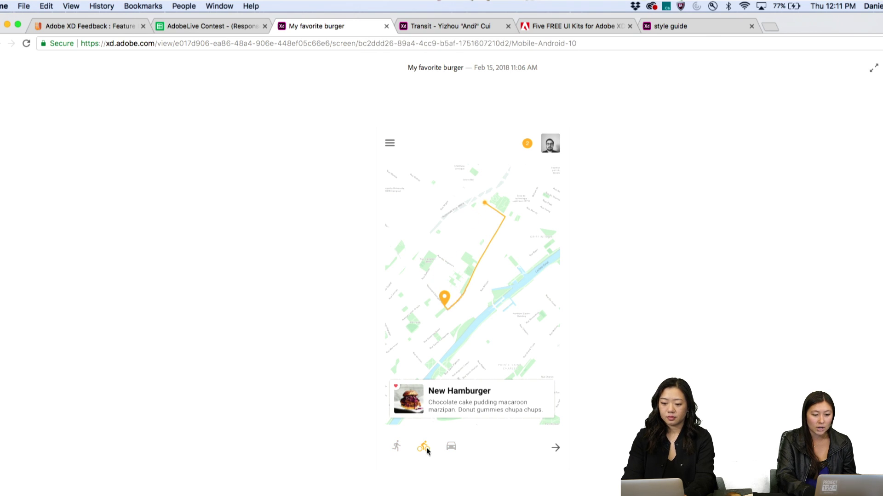
left_click(522, 446)
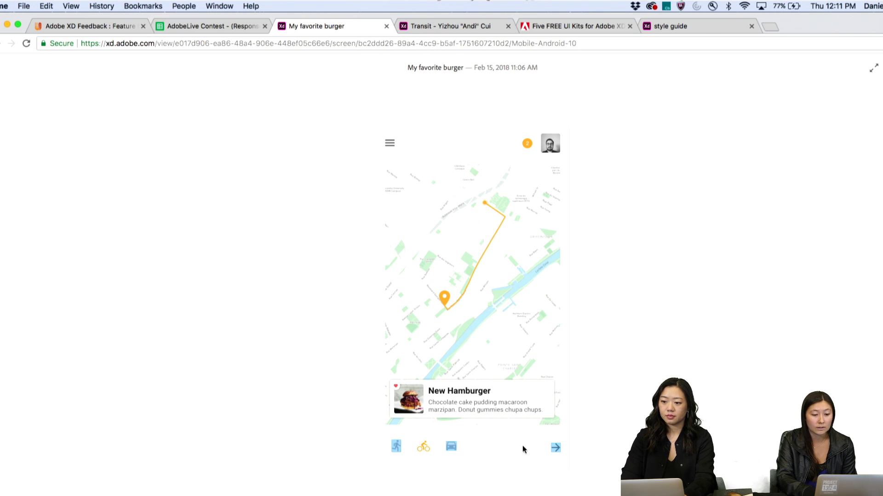
Continue from the map screen and try the hamburger entries on the burger prototype's city pages
left_click(556, 447)
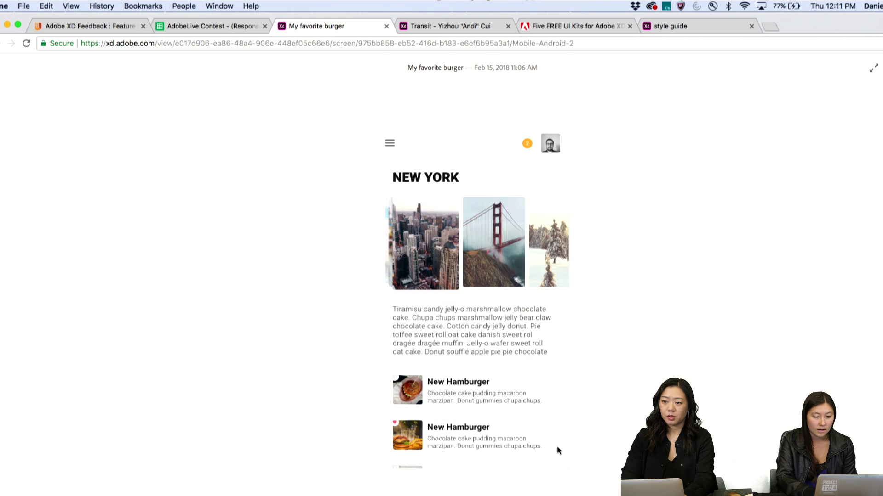
left_click(501, 435)
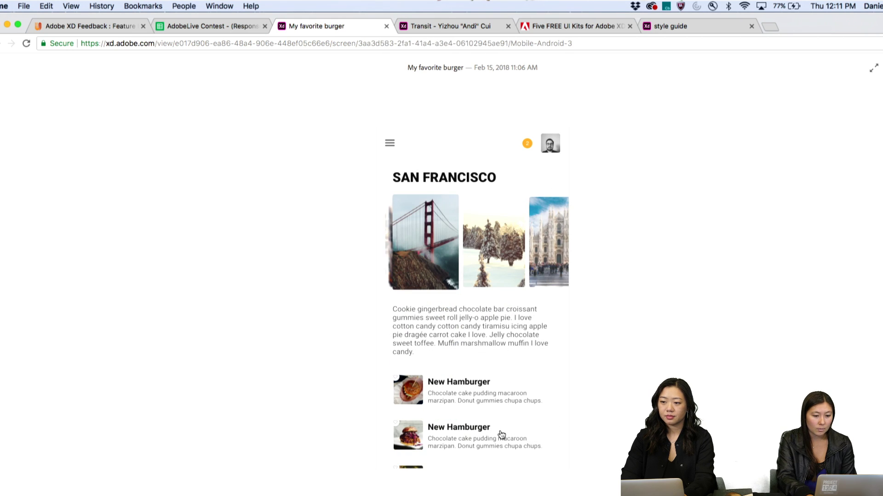
left_click(417, 434)
left_click(418, 432)
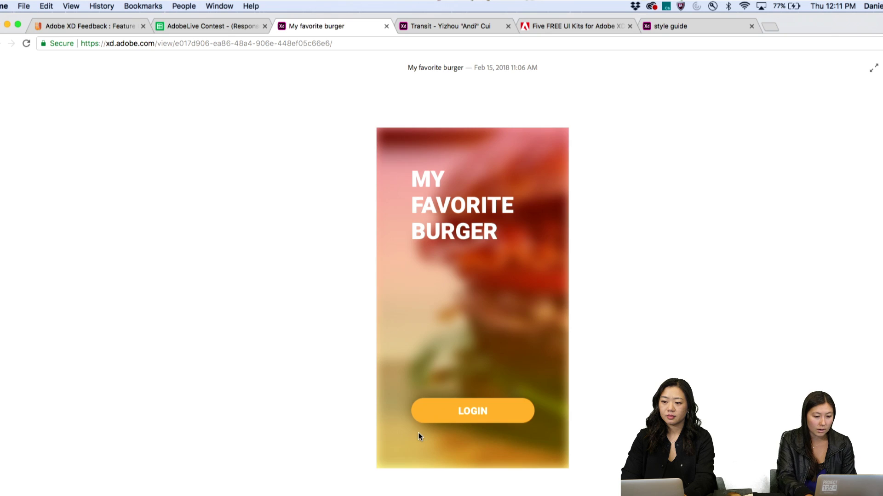
left_click(418, 432)
left_click(418, 436)
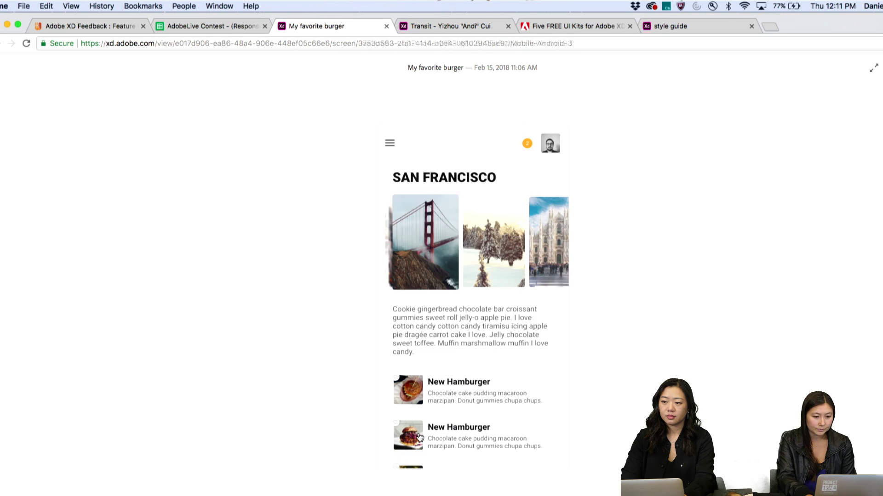
left_click(418, 435)
left_click(418, 433)
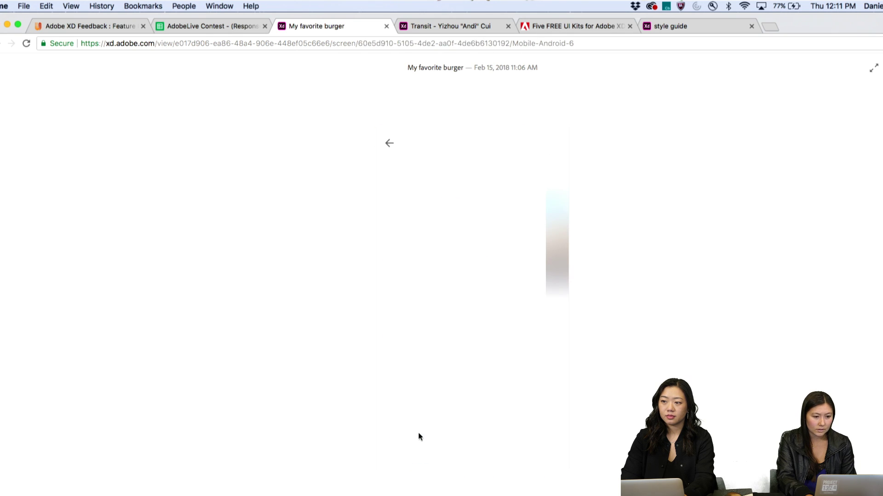
left_click(418, 432)
left_click(418, 432)
left_click(417, 432)
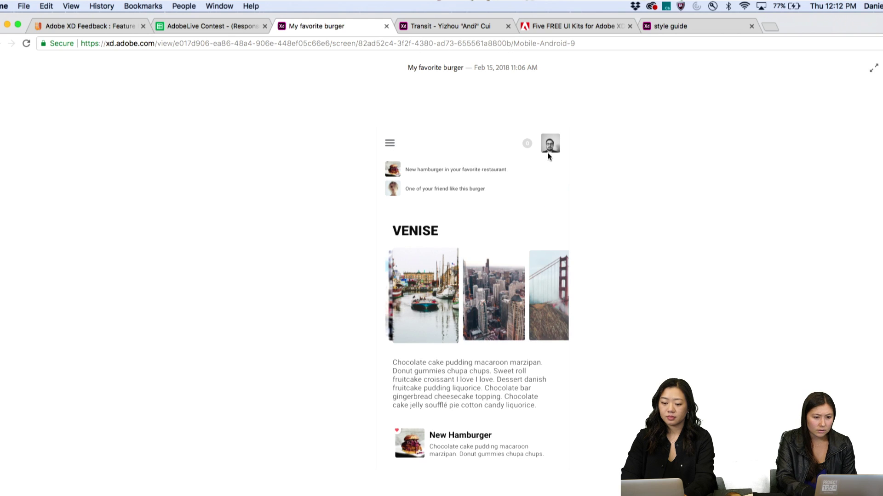
Leave the notifications view, show the New York page, and open its first New Hamburger entry and the linked screens
left_click(545, 156)
left_click(499, 293)
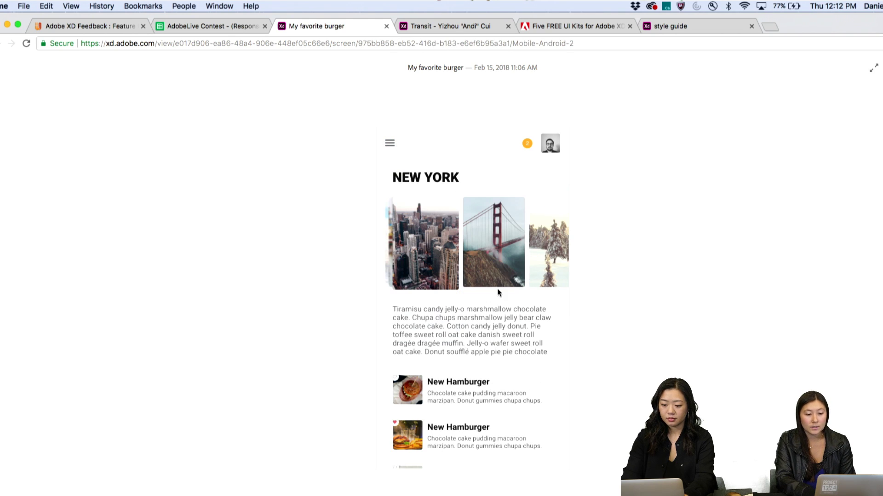
left_click(518, 304)
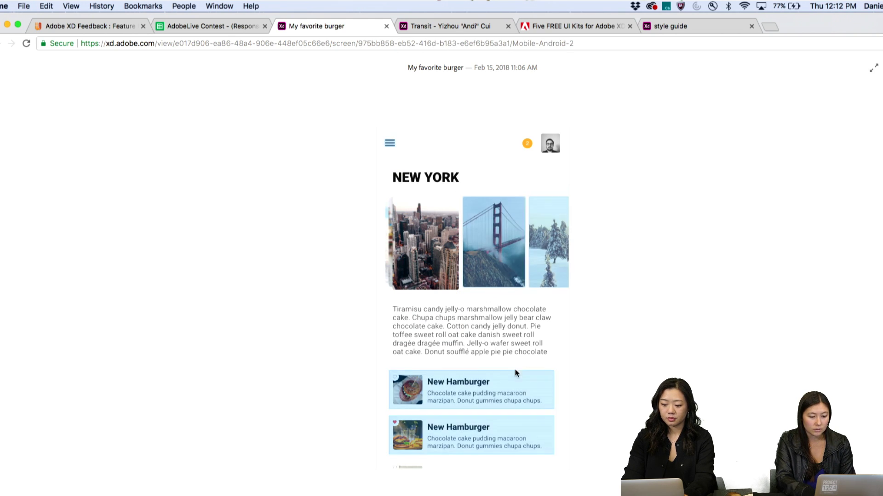
left_click(497, 394)
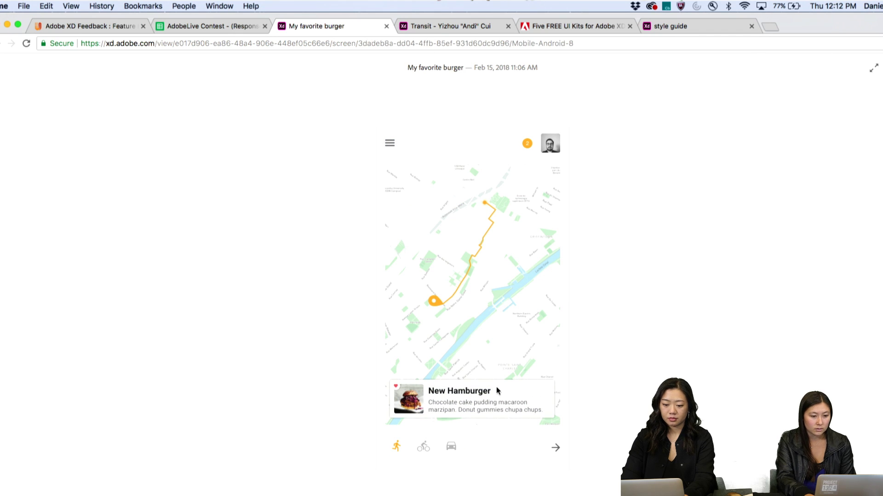
left_click(496, 391)
left_click(496, 392)
left_click(497, 392)
left_click(497, 391)
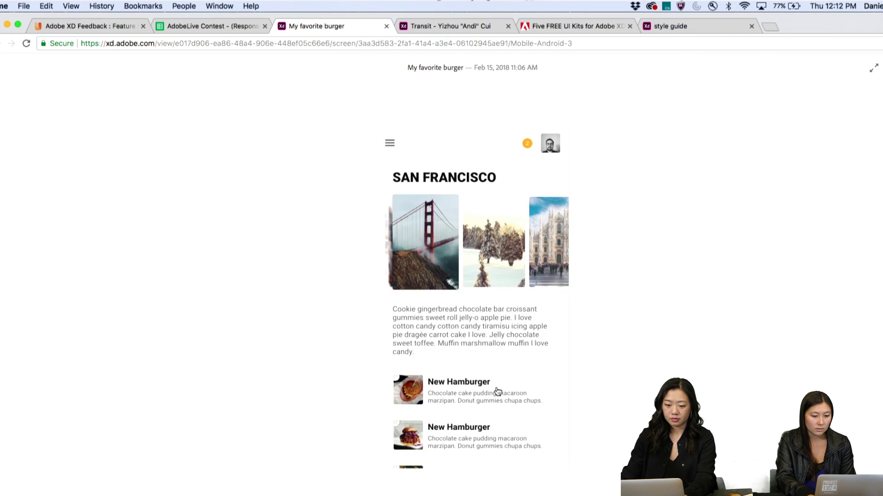
left_click(497, 391)
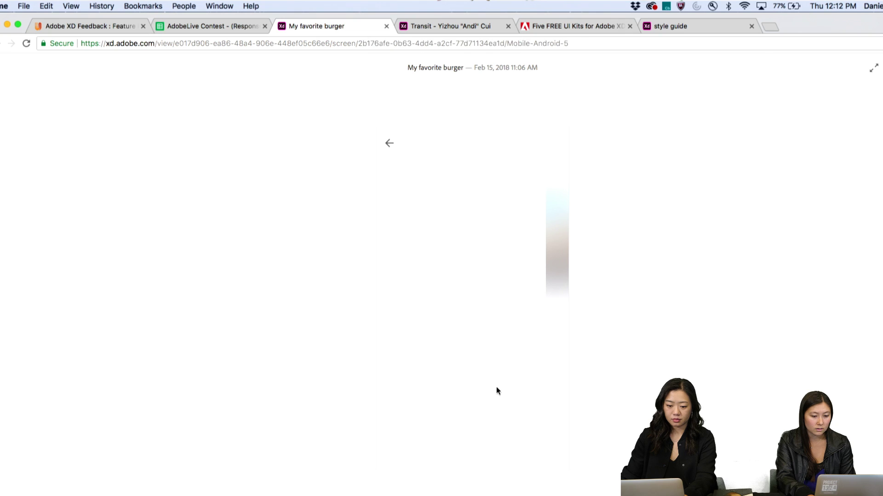
left_click(496, 388)
left_click(496, 388)
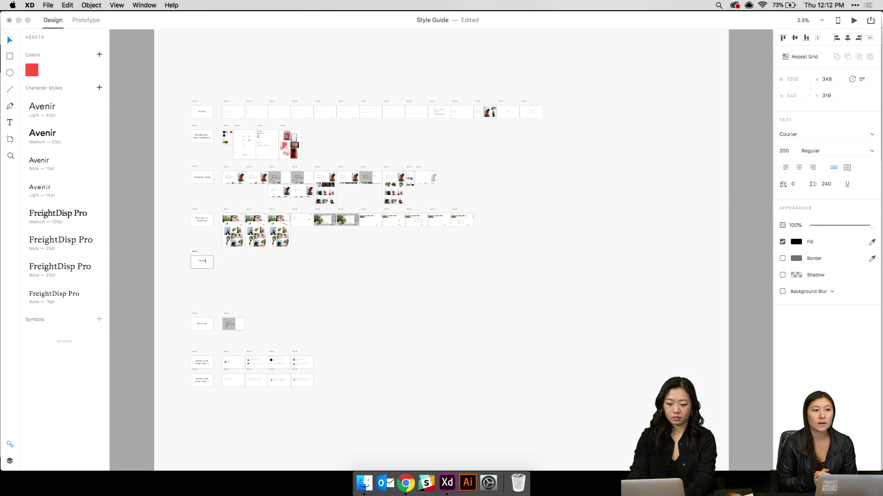
Complete the text of the empty row's label artboard below Florist's Profile as "Chatting"
type("g")
key("super+equal")
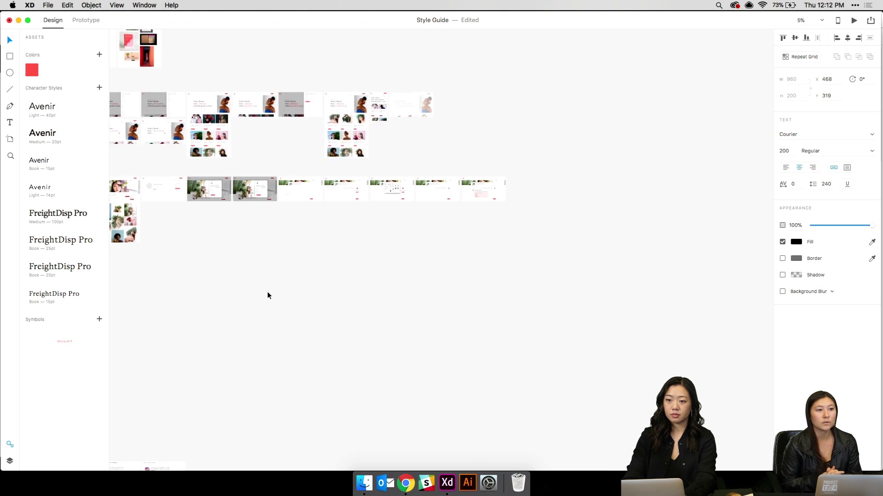
scroll(267, 295, "down", 1)
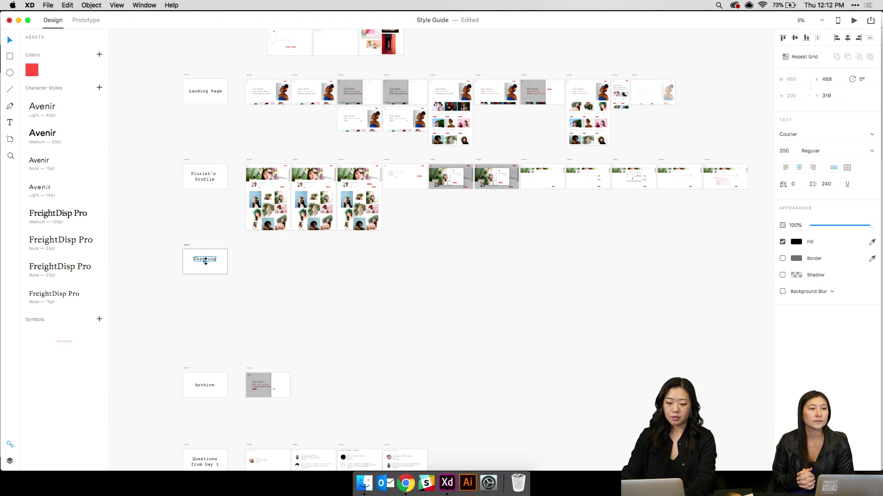
left_click_drag(204, 260, 203, 259)
key("super+z")
left_click(243, 265)
left_click(279, 269)
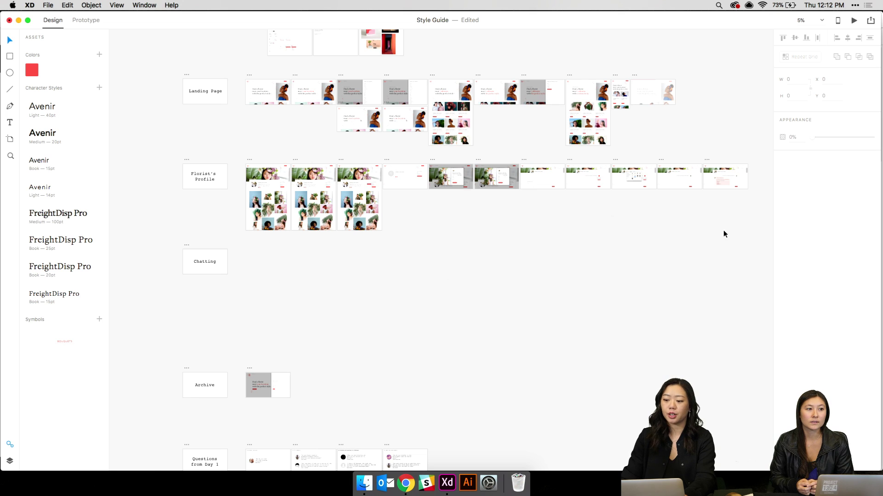
Move the five chat artboards from the Florist's Profile row beside the Chatting label and shift that whole row further down
left_click_drag(750, 216, 249, 245)
left_click(234, 282)
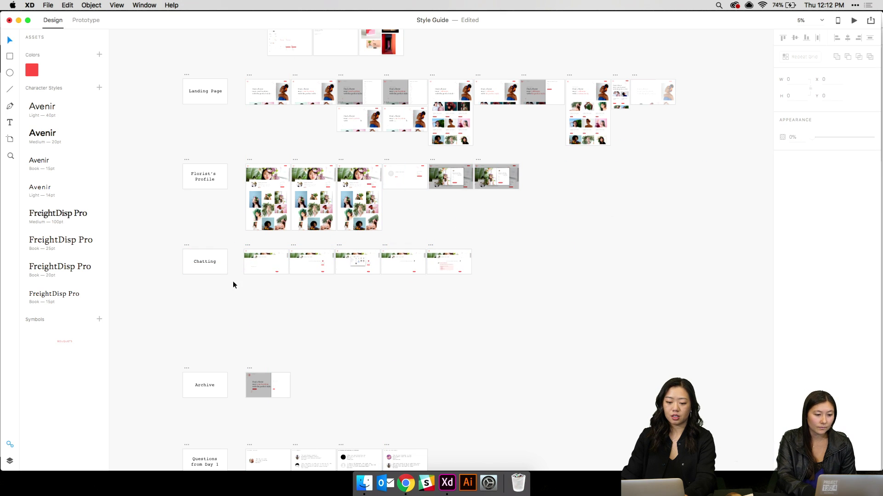
left_click_drag(167, 245, 624, 295)
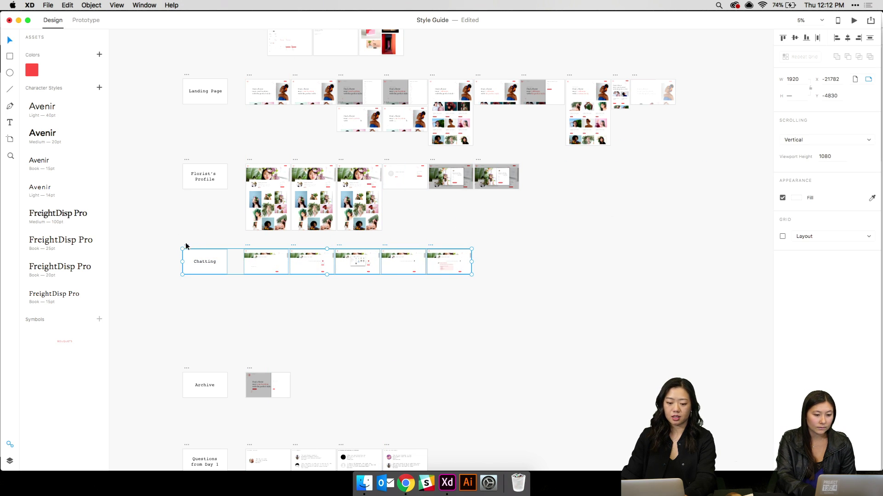
left_click_drag(186, 252, 183, 290)
scroll(218, 300, "down", 3)
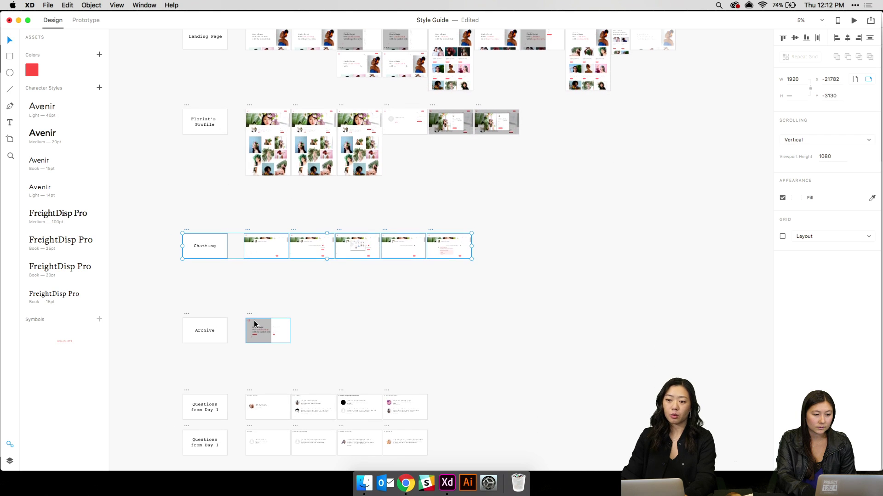
scroll(205, 275, "up", 1)
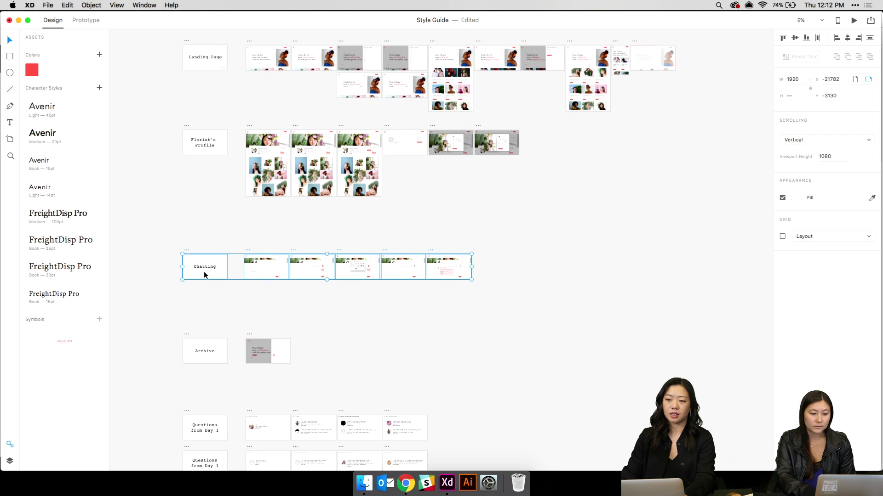
left_click(186, 255, "shift")
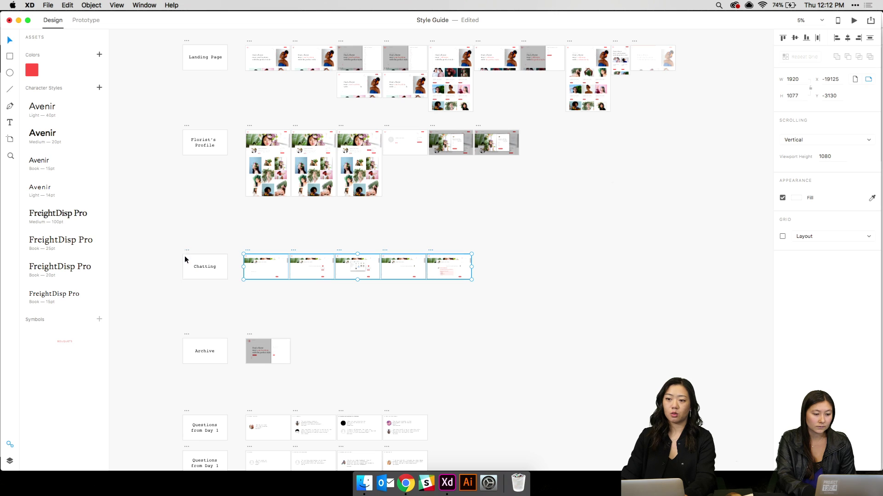
left_click_drag(187, 249, 187, 257)
Duplicate the Chatting label artboard and place the copy between the Florist's Profile and Chatting rows, aligned with the other labels
left_click(188, 258)
key("super+d")
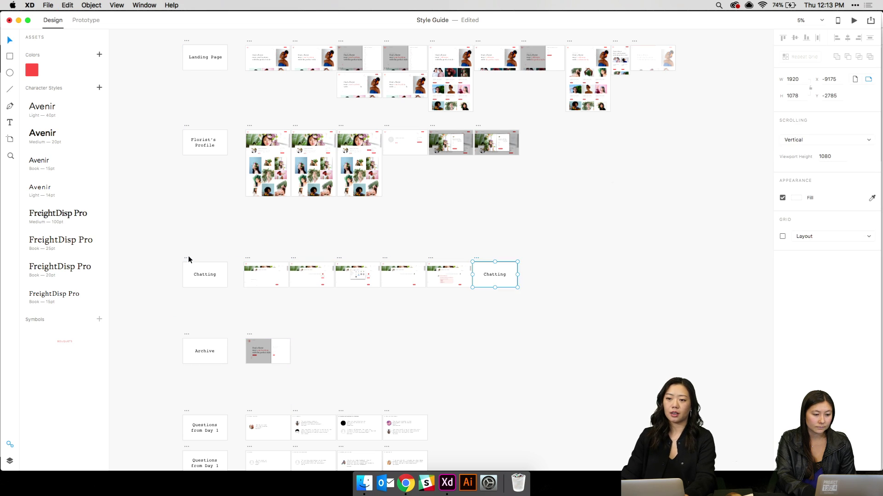
left_click(405, 234)
left_click_drag(476, 258, 164, 215)
left_click_drag(187, 213, 187, 213)
Open the duplicated label's text for editing and select the word "Chatting"
double_click(204, 231)
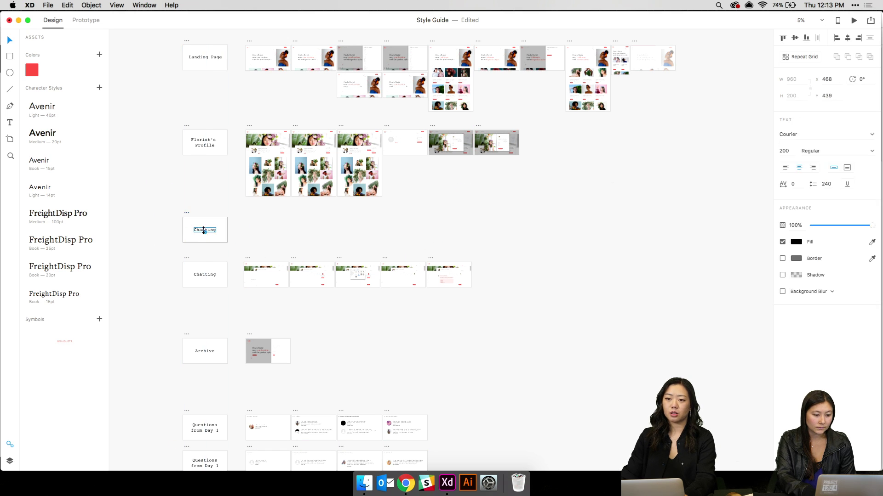
double_click(211, 230)
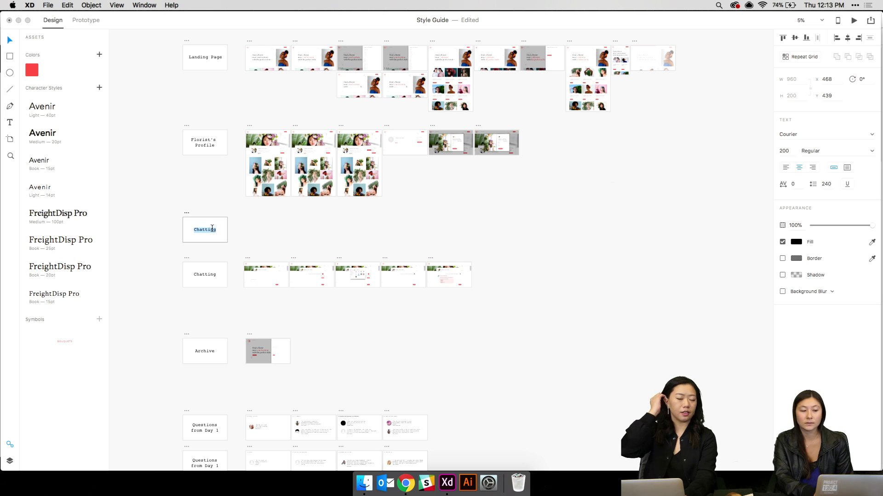
Retitle the duplicate Chatting label as "Onboarding" and move the last two Florist's Profile artboards into its row
type("Onboarding")
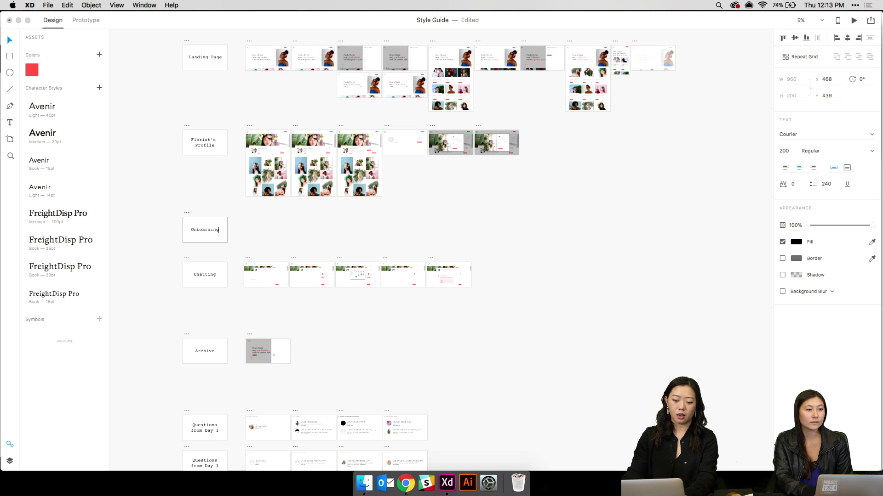
key("Escape")
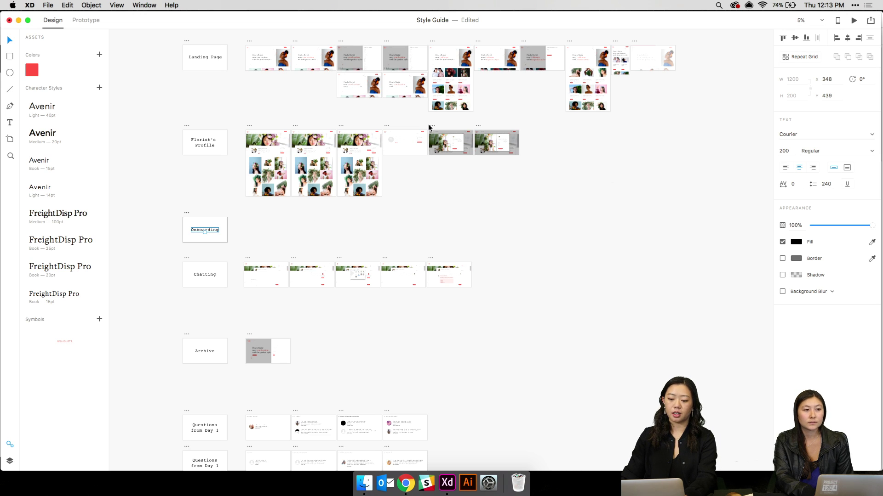
left_click_drag(428, 125, 525, 157)
mouse_move(433, 128)
left_mouse_down()
mouse_move(411, 172)
mouse_move(419, 127)
mouse_move(433, 129)
left_mouse_up()
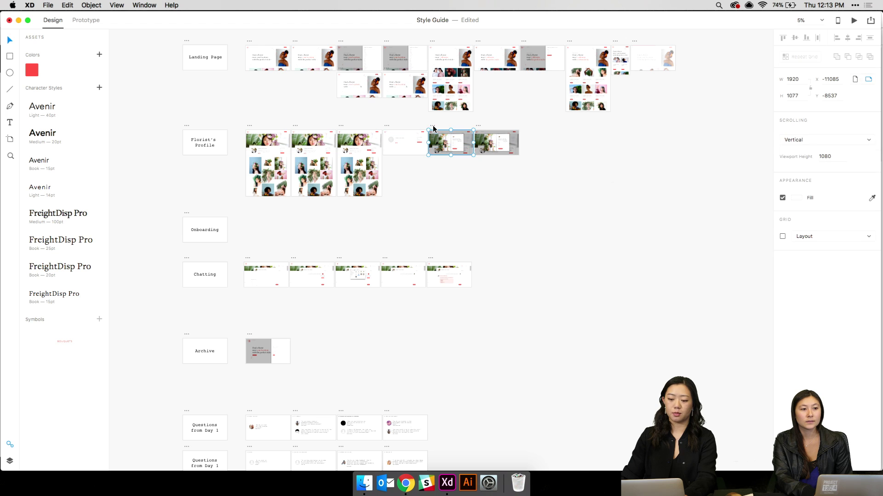
left_click(480, 131, "shift")
left_click_drag(431, 143, 249, 215)
left_click(425, 212)
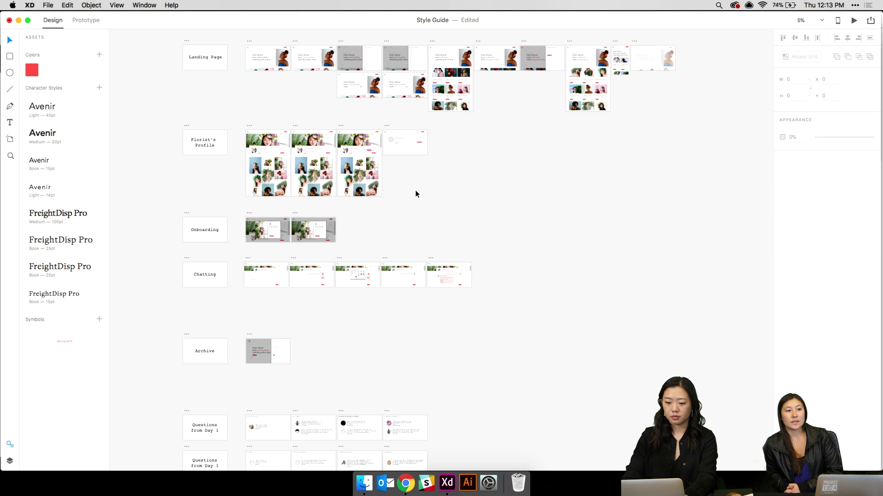
Try to set the shadow blur of the ZIP Code box on the Landing Page – hover – 1 artboard to 20
scroll(338, 42, "up", 3, "ctrl")
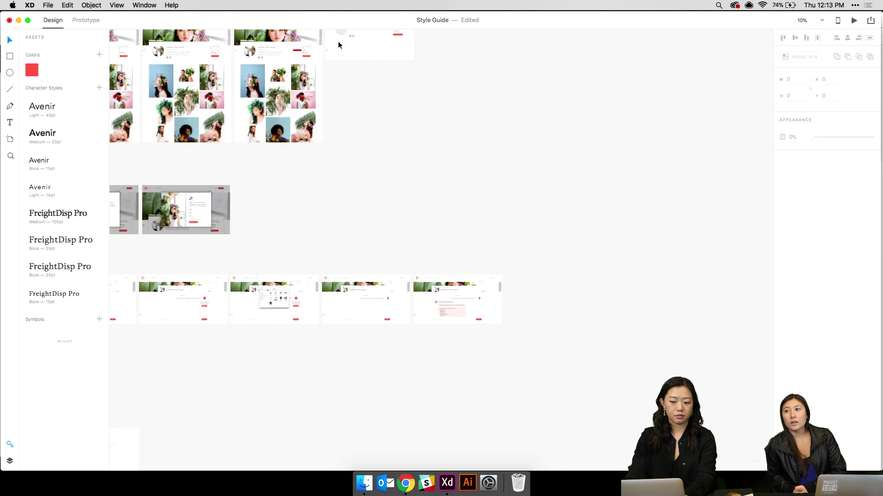
scroll(361, 201, "up", 3, "ctrl")
scroll(360, 199, "up", 10)
scroll(360, 200, "left", 5)
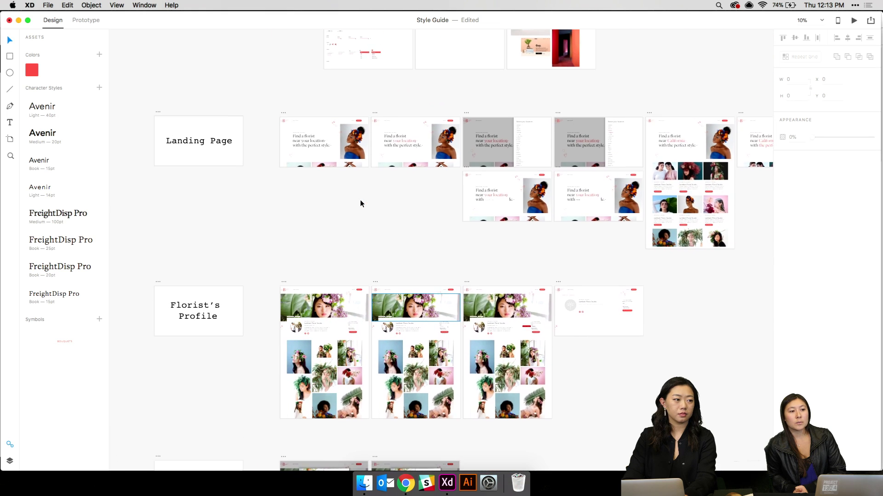
scroll(360, 200, "up", 5)
scroll(360, 201, "right", 2)
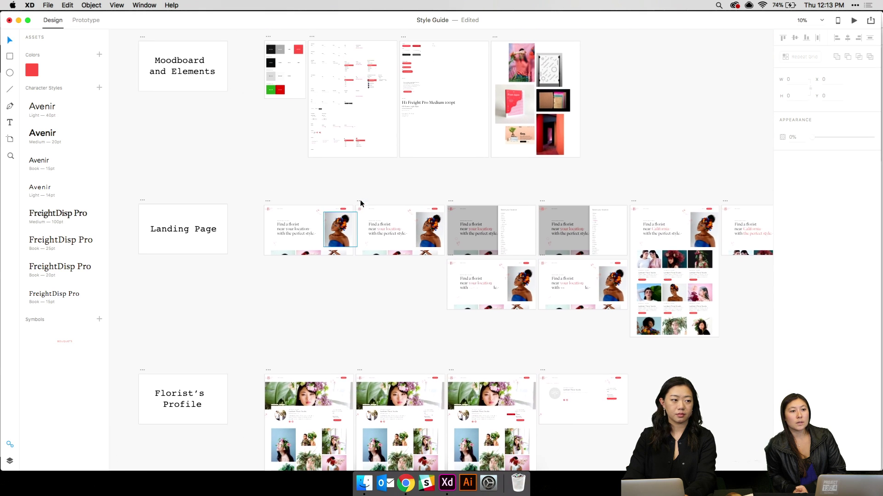
scroll(361, 202, "up", 8, "ctrl")
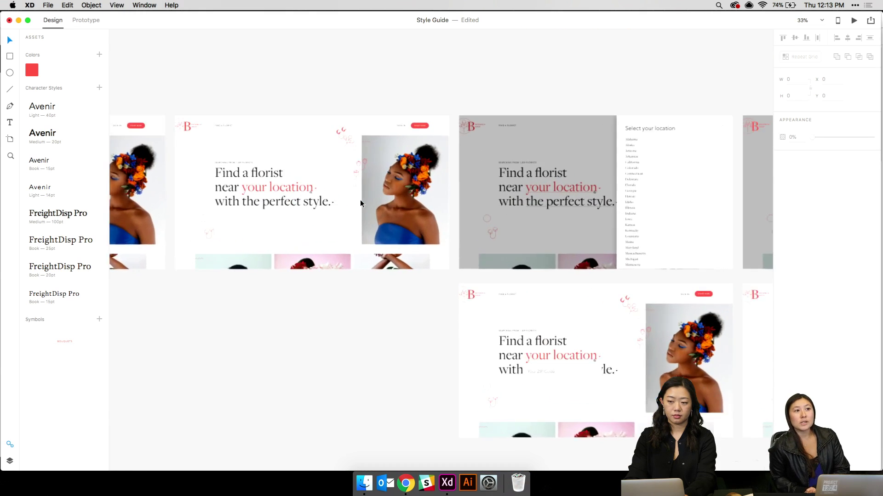
scroll(359, 204, "down", 2)
scroll(360, 204, "right", 4)
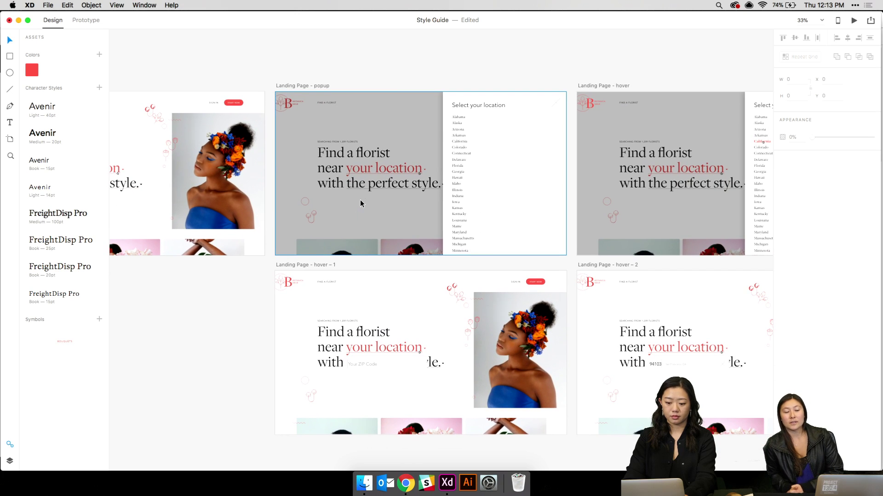
left_click(409, 370)
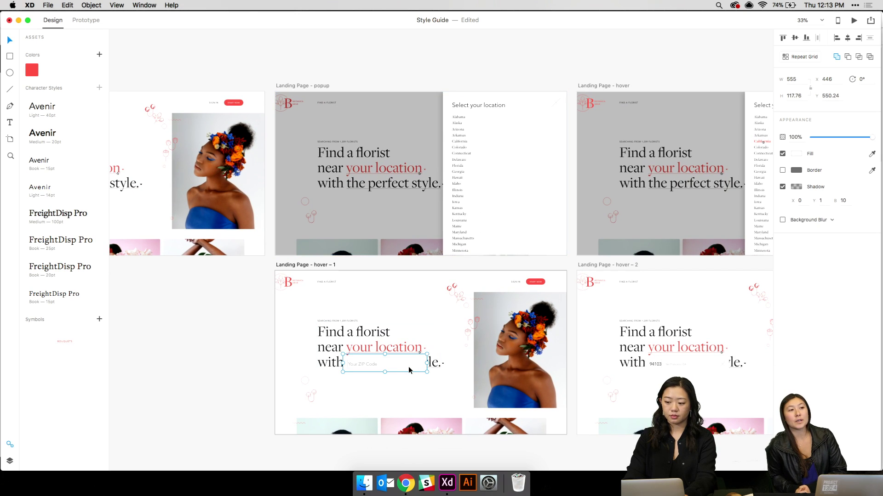
type("2")
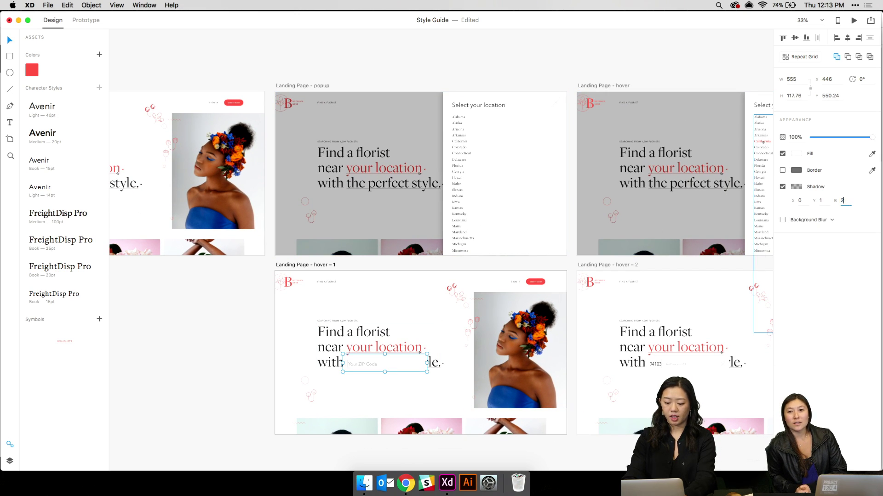
type("0")
key("Return")
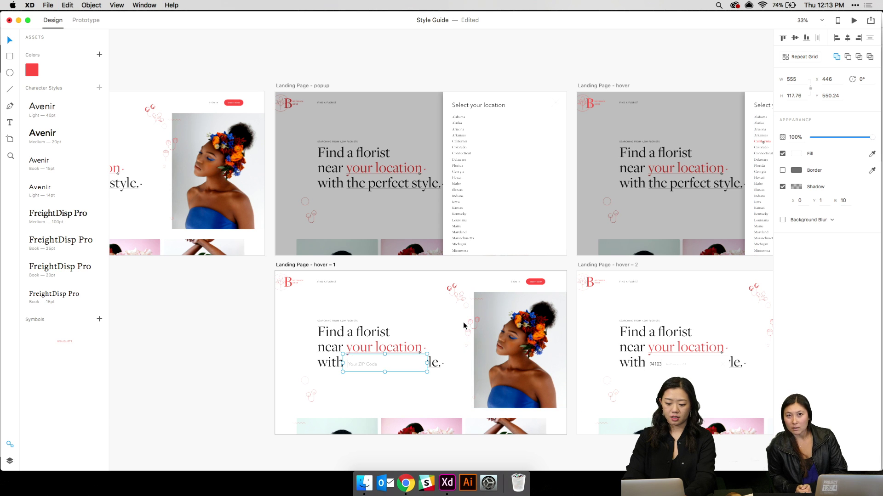
key("Escape")
Examine the ZIP Code field, the state list popup and the style types popup on the Landing Page artboards
key("super+equal")
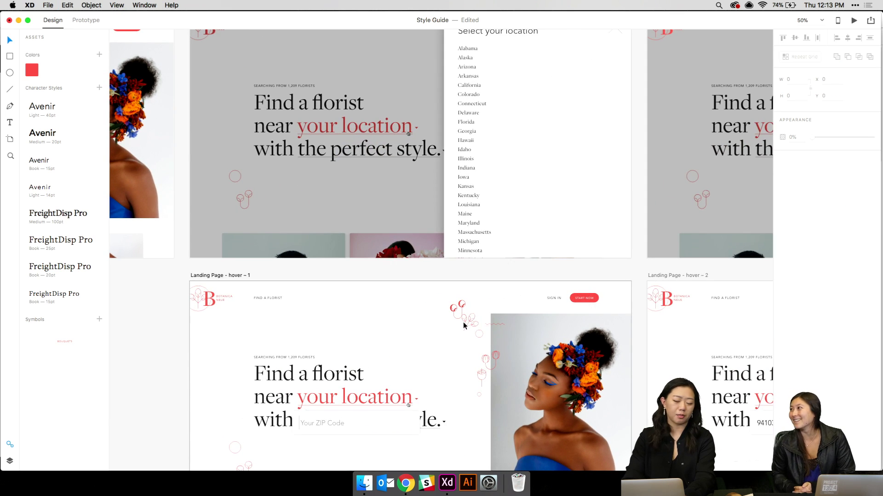
scroll(462, 322, "down", 5)
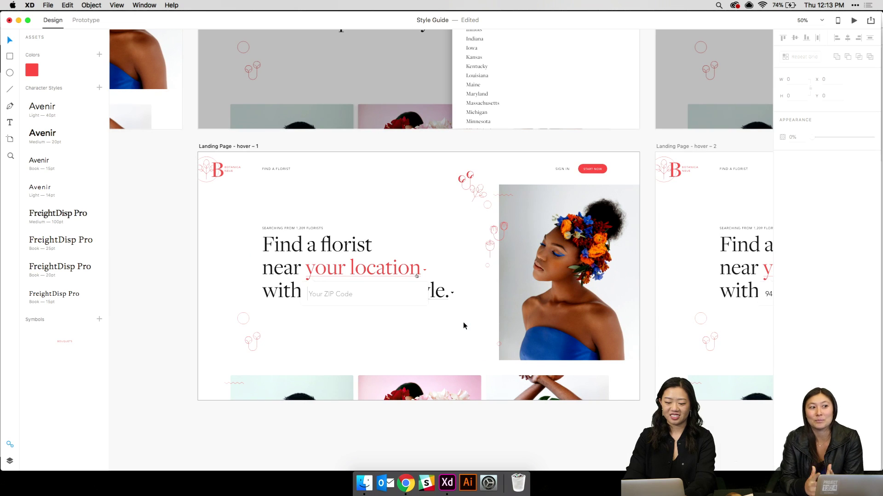
scroll(462, 322, "up", 1)
scroll(463, 322, "down", 5)
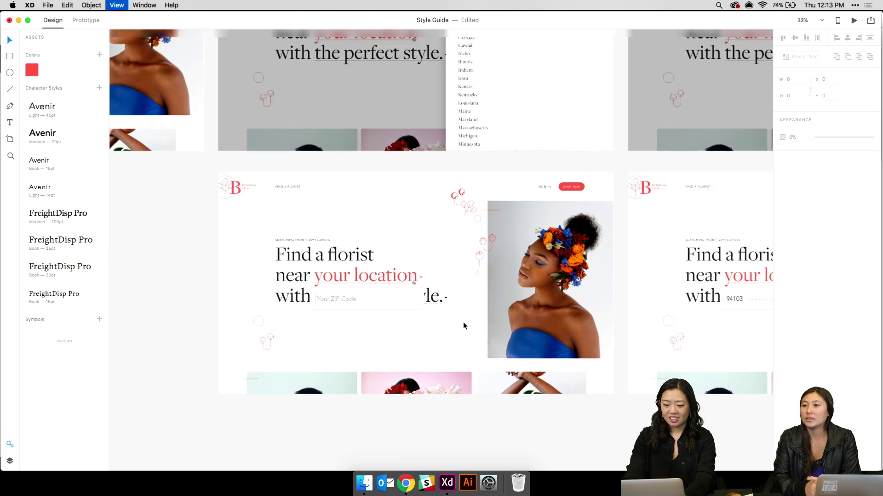
scroll(462, 322, "up", 5)
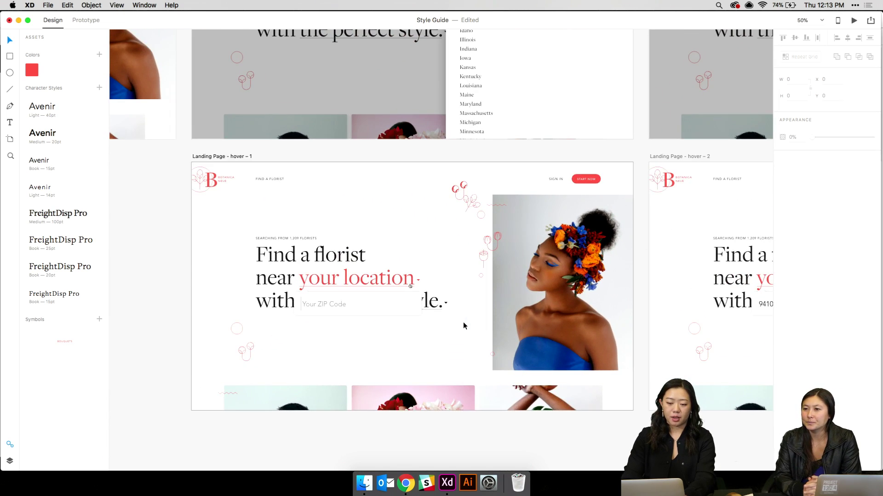
scroll(462, 322, "up", 5)
scroll(463, 325, "down", 3)
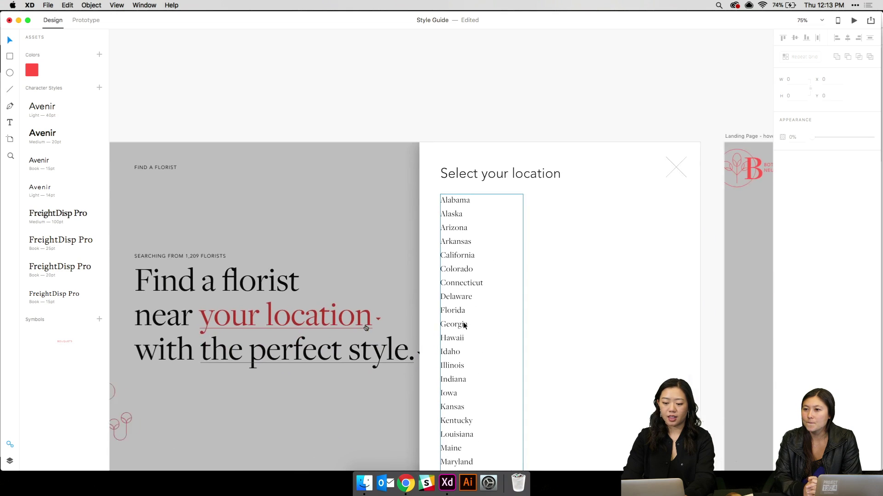
scroll(507, 294, "up", 3)
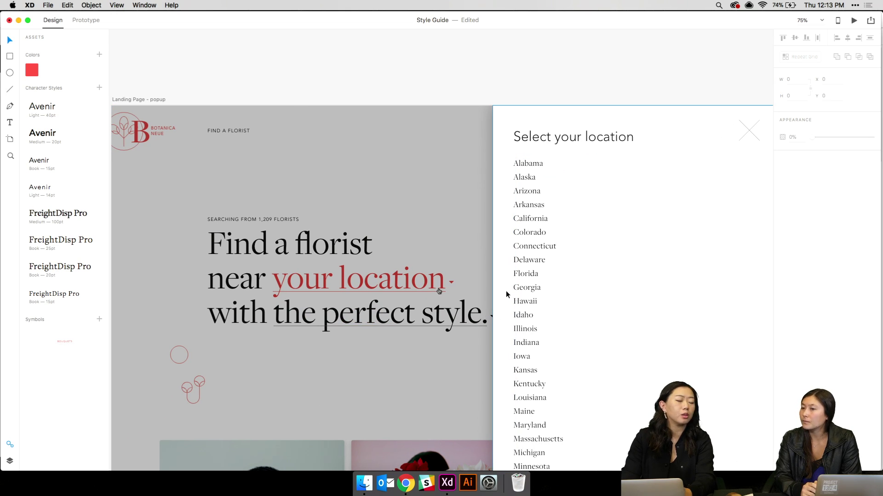
scroll(505, 290, "down", 5)
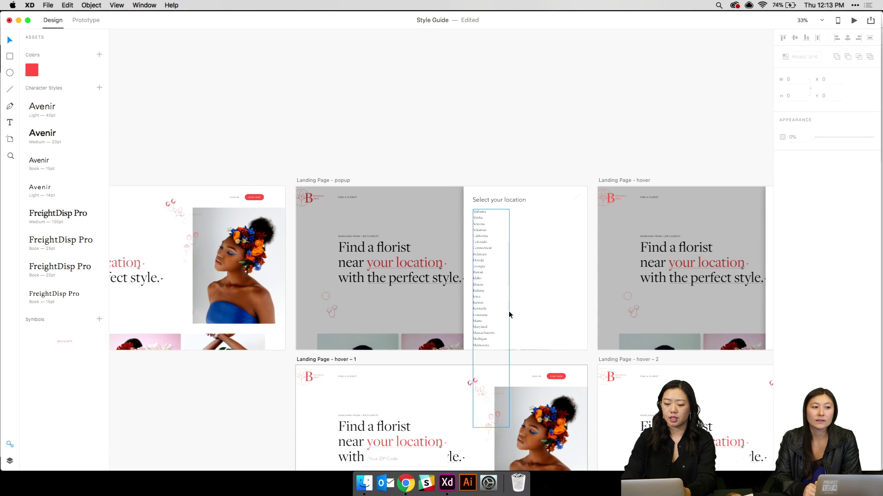
scroll(498, 268, "right", 15)
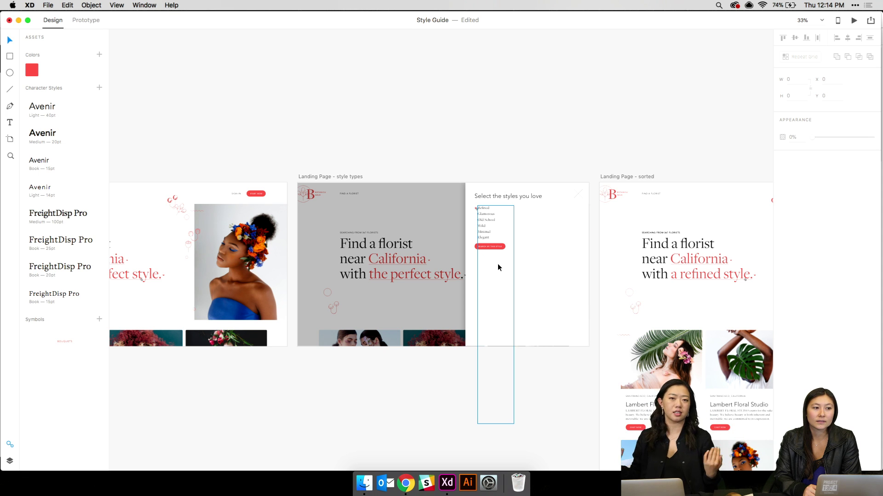
Move the three greyed-out popup artboards from the Landing Page row to the end of the Archive row
scroll(497, 264, "left", 10)
scroll(498, 263, "down", 10)
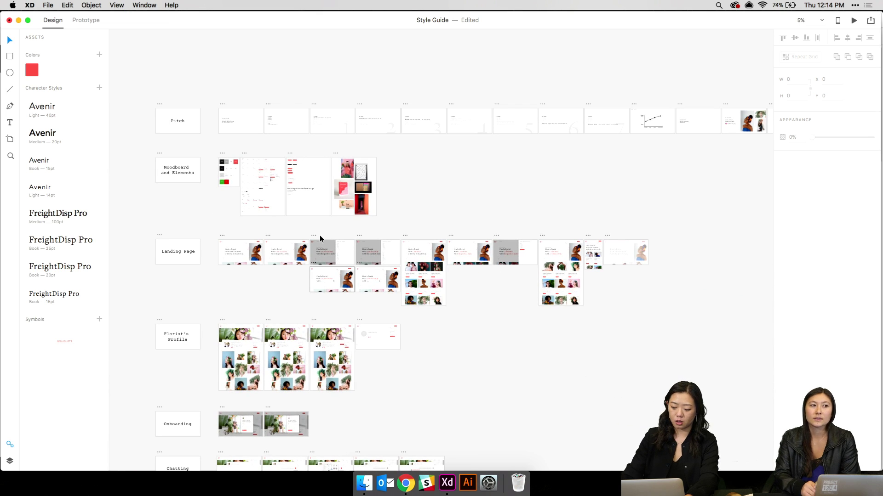
scroll(319, 236, "down", 3)
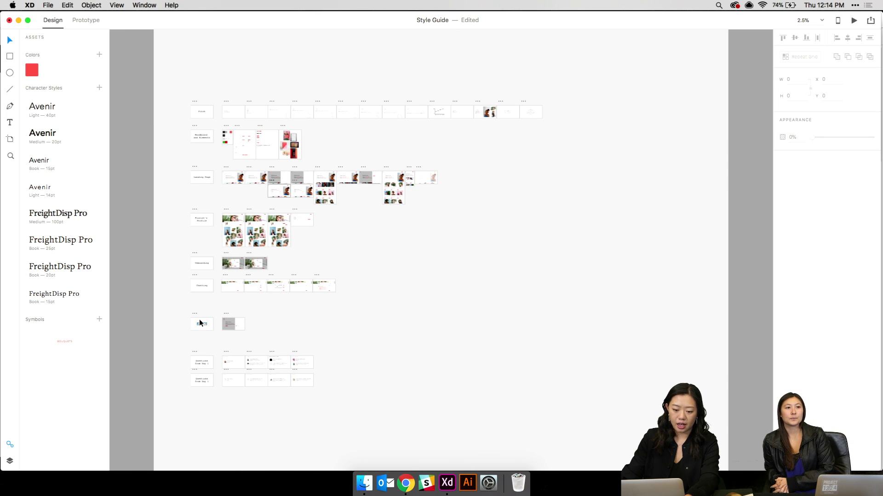
left_click(193, 313)
left_click(276, 164)
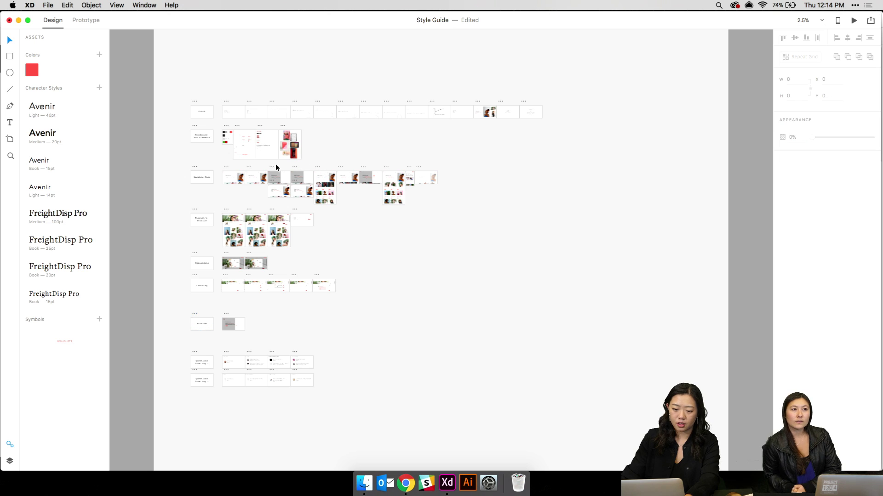
left_click(278, 166)
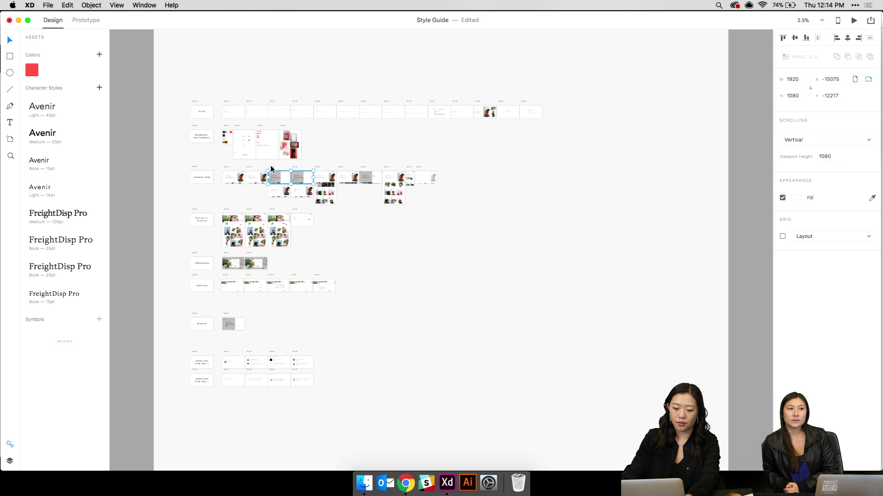
left_click_drag(279, 167, 249, 313)
left_click(360, 169)
left_click_drag(361, 165, 295, 314)
left_click(335, 277)
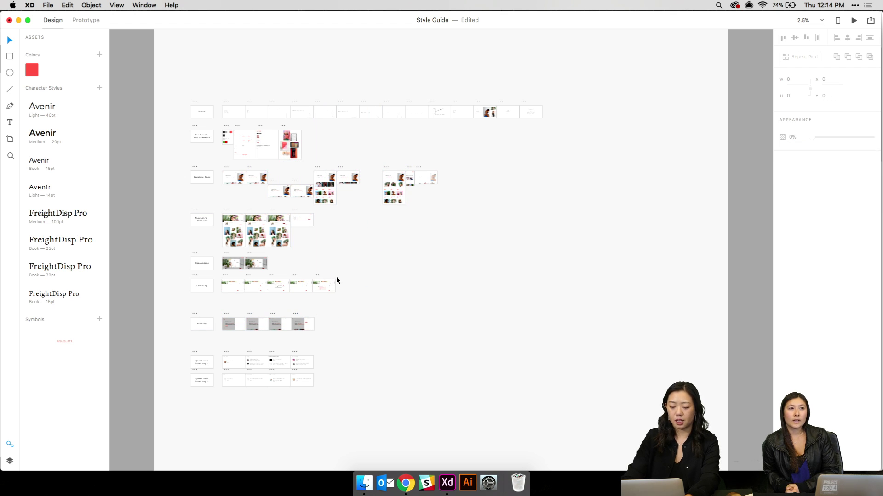
Move the Landing Page – hover – 1 and hover – 2 artboards up into the gap before Landing Page – selected location
key("super+equal")
scroll(336, 277, "down", 5)
scroll(335, 277, "up", 5)
scroll(336, 276, "up", 3, "ctrl")
scroll(335, 277, "right", 3)
scroll(336, 277, "down", 2)
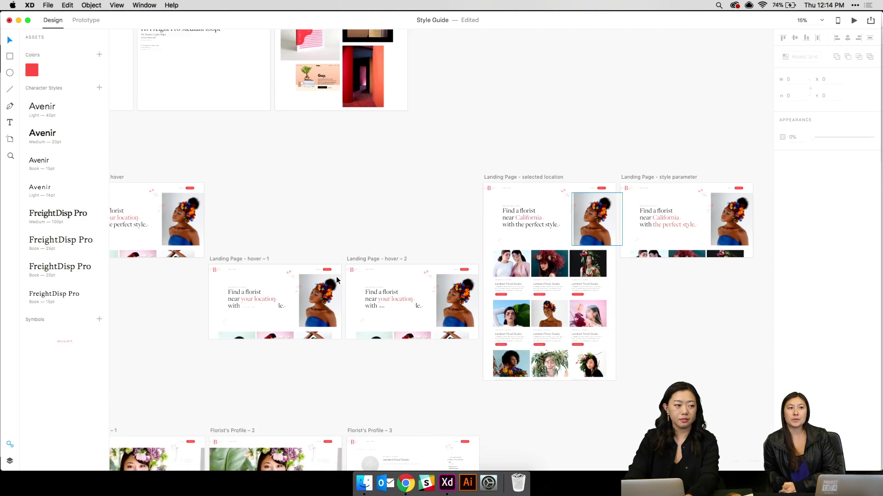
left_click(310, 240)
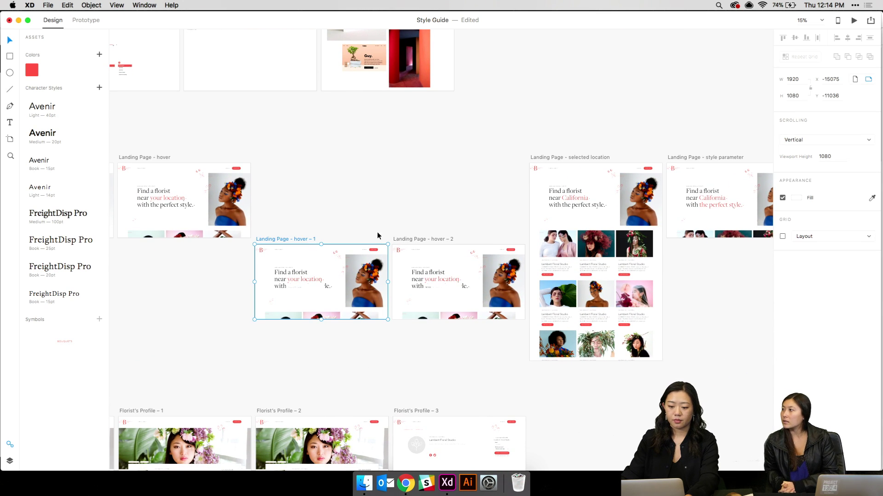
left_click(403, 239, "shift")
left_click_drag(265, 239, 269, 156)
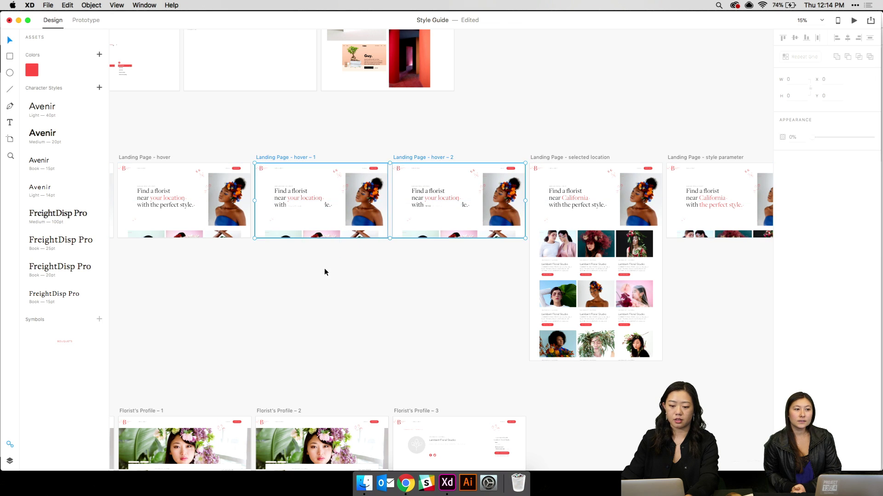
Switch to Chrome and open thenews.im in a new tab
left_click(406, 483)
key("super+t")
type("thenews.im")
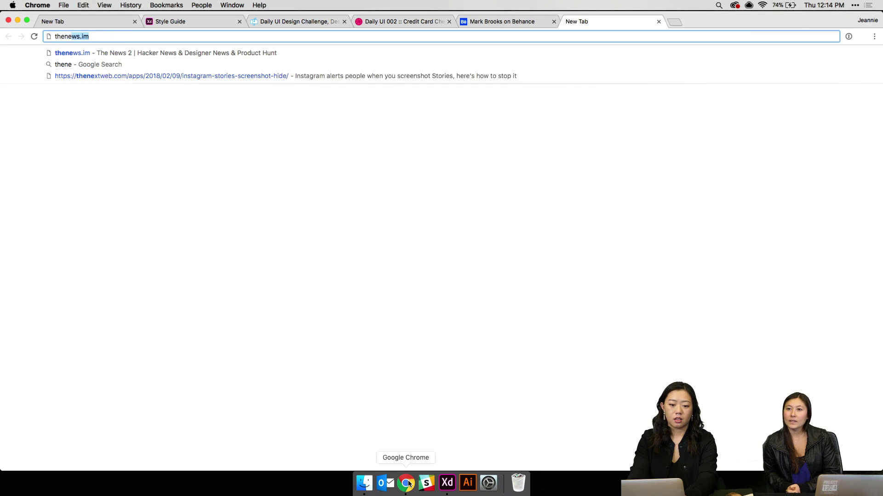
key("Return")
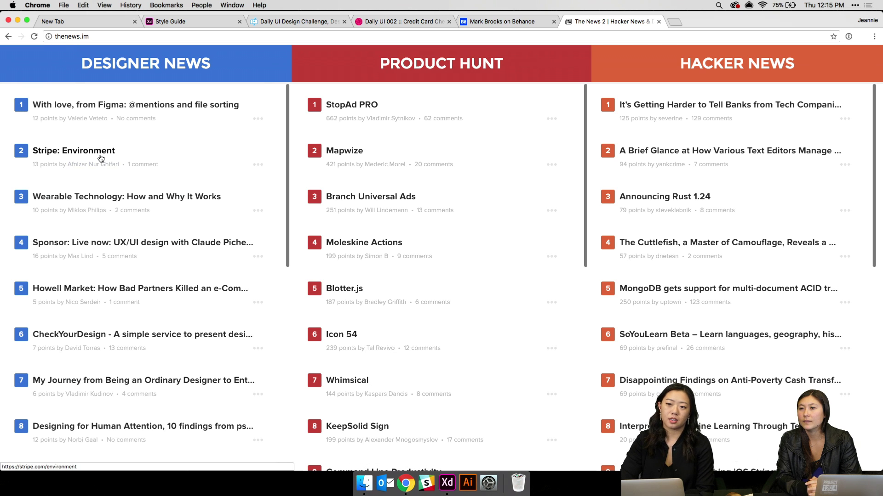
Look through the Designer News, Product Hunt and Hacker News story lists
scroll(139, 141, "down", 2)
scroll(139, 141, "down", 10)
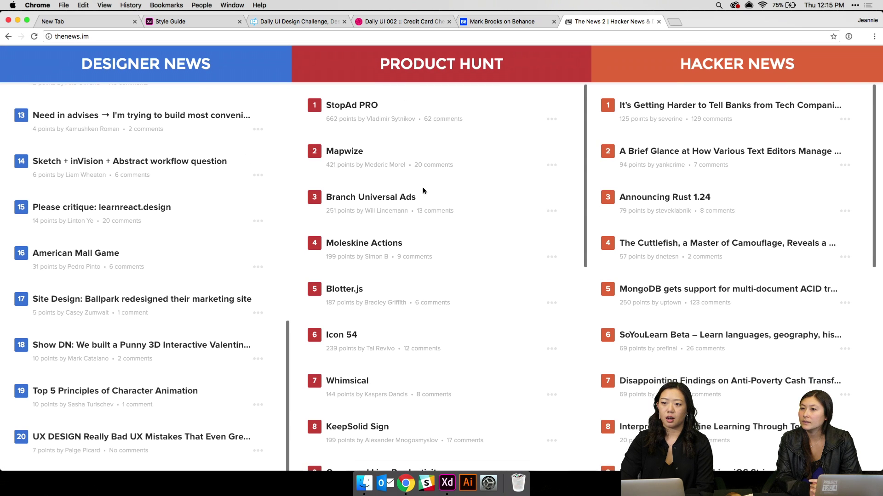
scroll(423, 190, "down", 2)
scroll(423, 191, "down", 12)
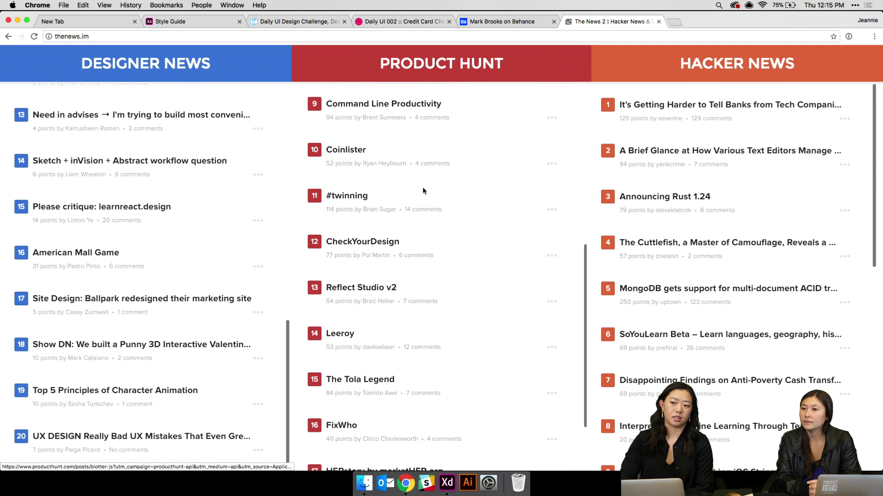
scroll(423, 186, "up", 14)
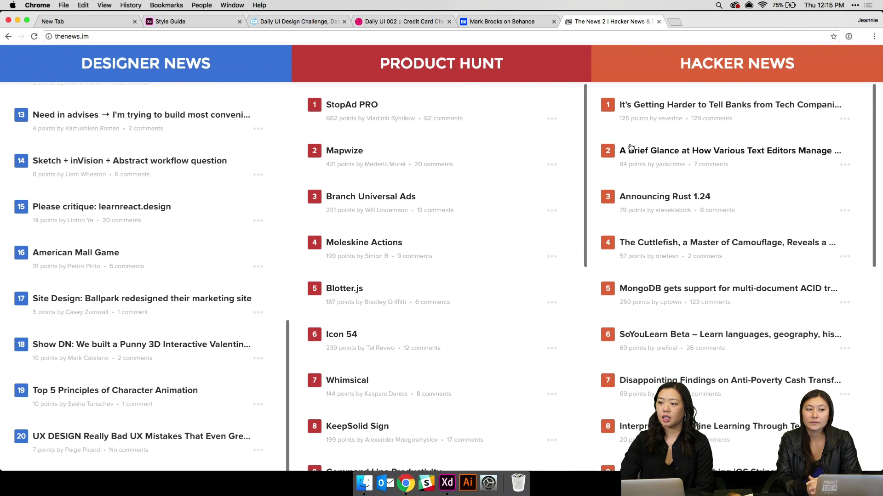
scroll(714, 126, "down", 1)
scroll(714, 127, "down", 3)
scroll(714, 126, "up", 4)
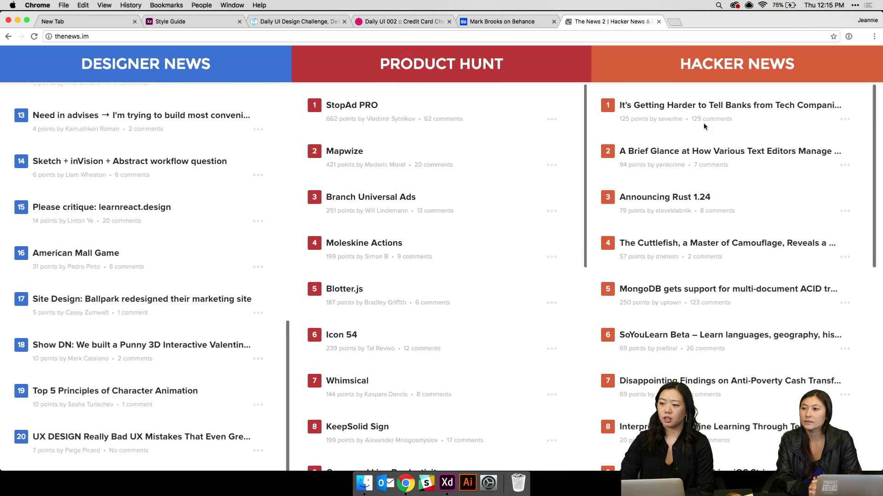
scroll(60, 291, "up", 20)
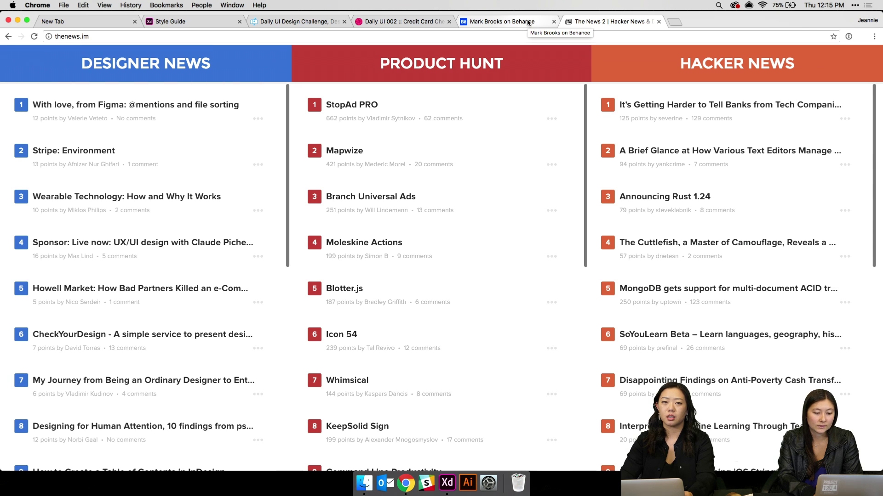
Open smashingmagazine.com in place of the current news page and look through its latest posts
left_click(516, 39)
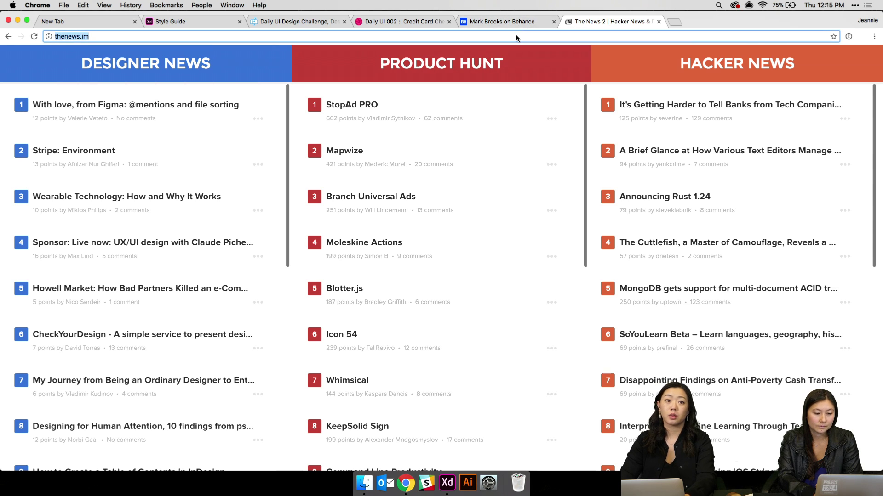
type("smashingma")
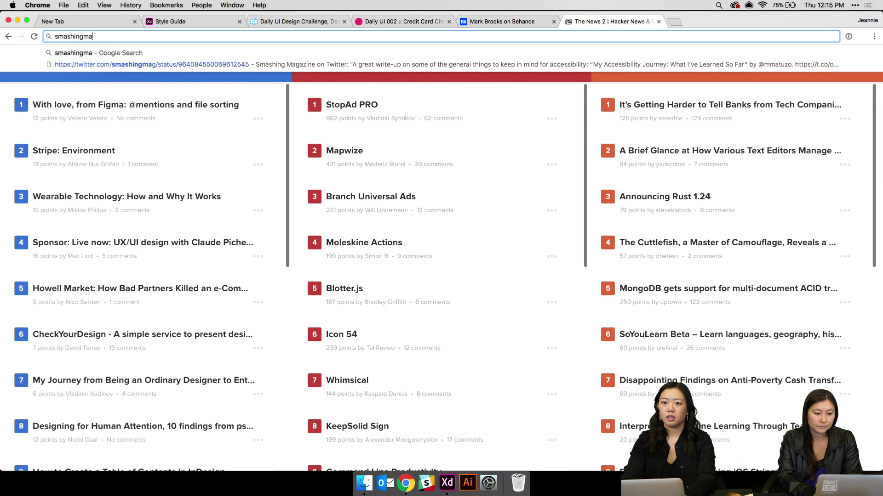
type("gazine.")
key("Return")
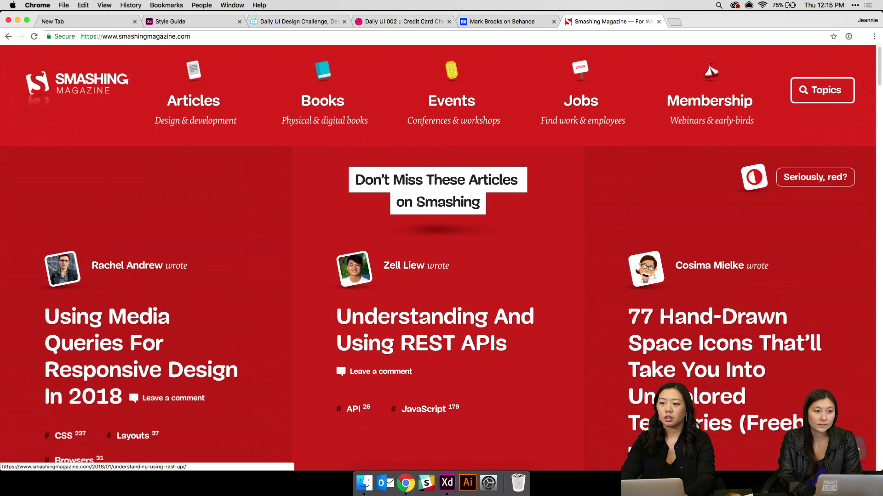
scroll(419, 201, "down", 5)
scroll(418, 201, "down", 4)
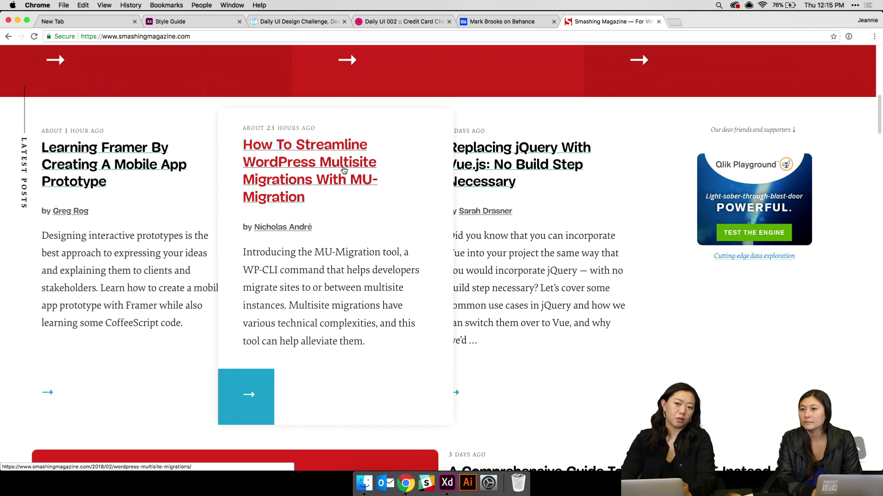
scroll(375, 246, "down", 5)
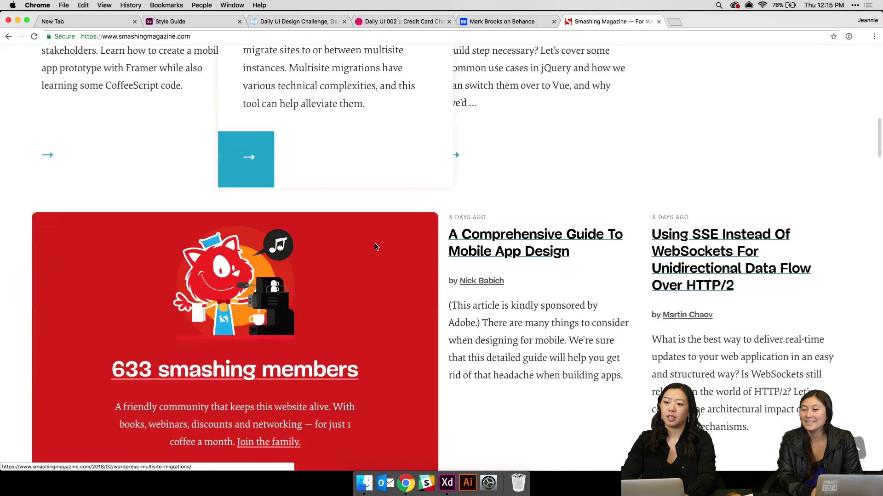
scroll(375, 244, "up", 3)
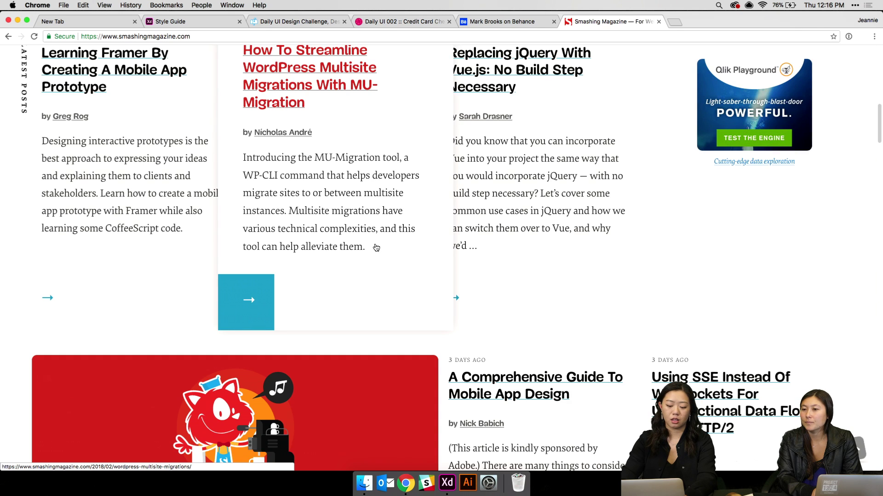
Search the web for "a list apart" in a new tab and open the alistapart.com site
key("super+t")
type("a")
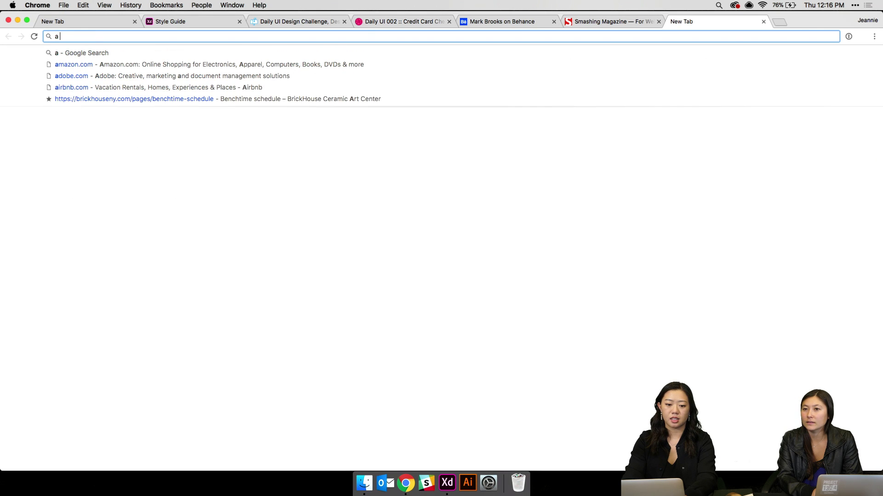
type(" list apart")
key("Return")
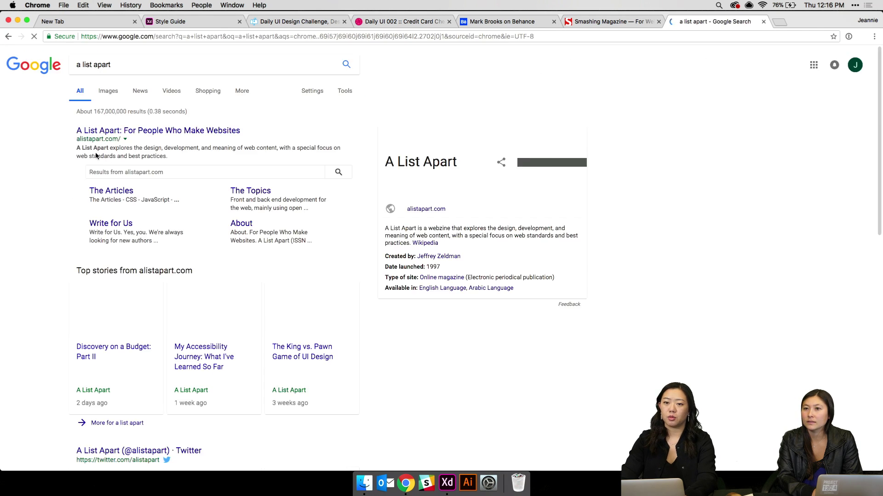
left_click(122, 132)
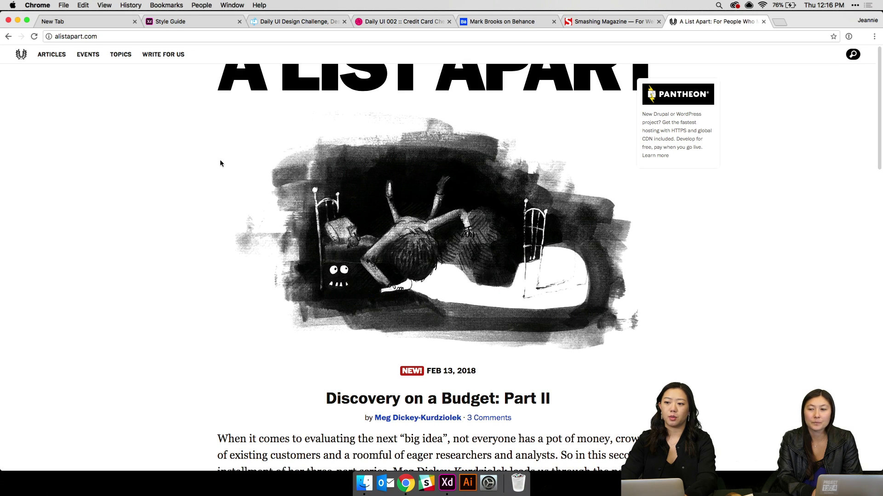
Look over the A List Apart home page and open its list of articles
scroll(295, 237, "down", 7)
scroll(295, 237, "up", 7)
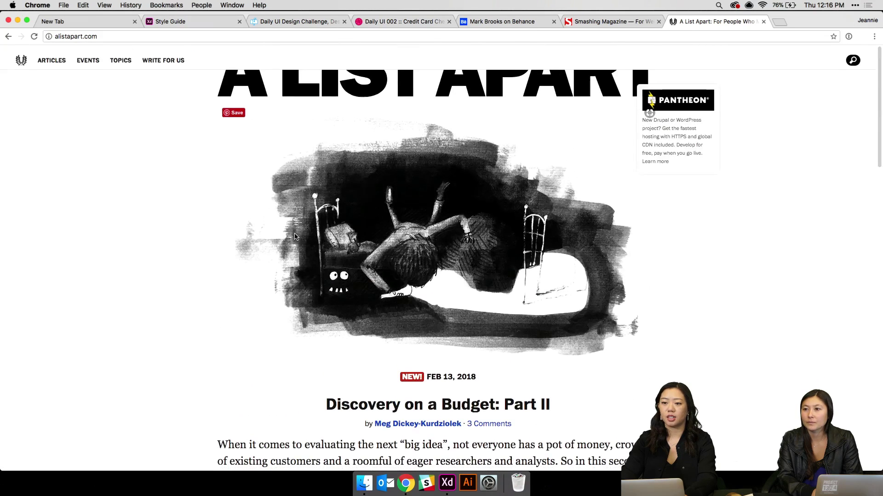
left_click(50, 55)
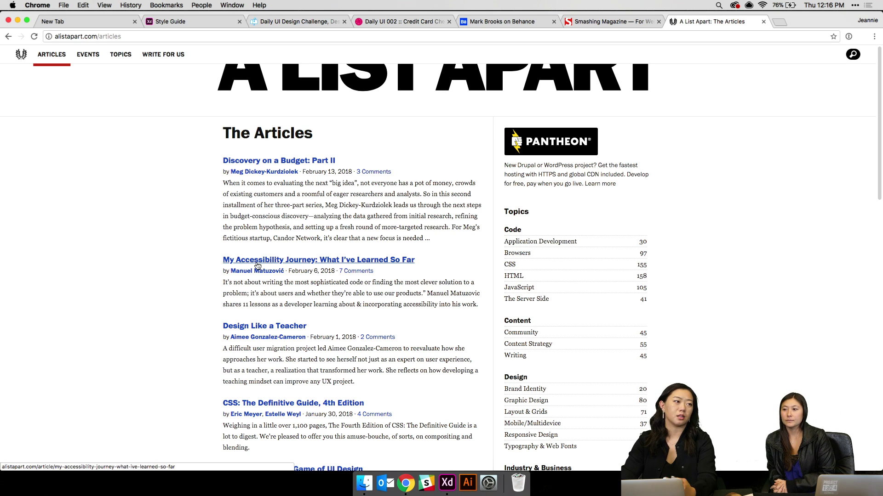
Switch to Adobe XD and examine the ZIP code popup states on the Landing Page hover artboards
left_click(448, 481)
key("super+minus")
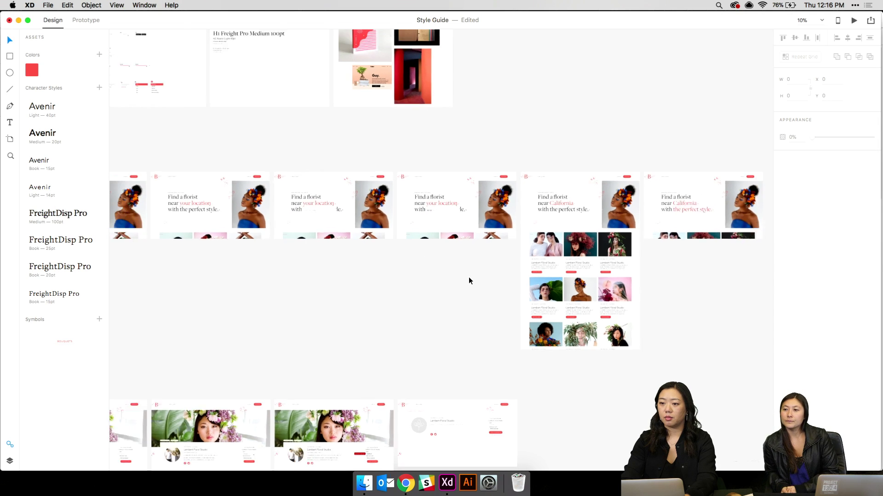
scroll(469, 277, "left", 2)
scroll(468, 277, "right", 2)
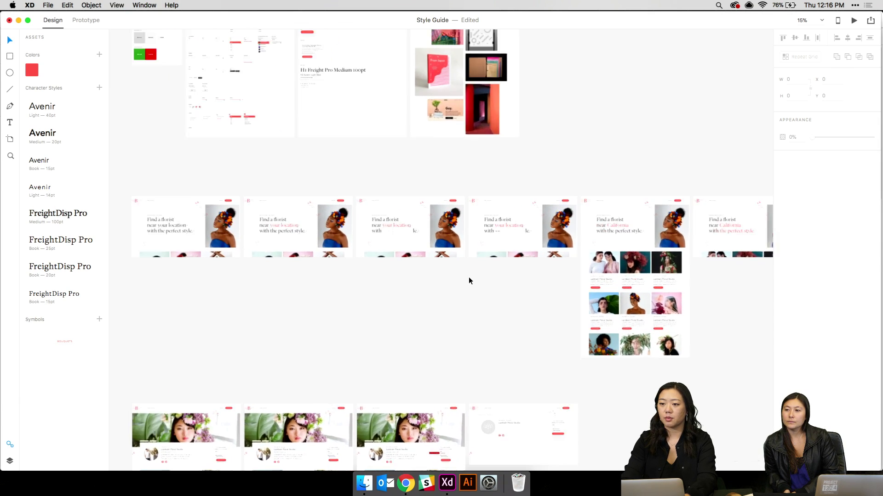
scroll(468, 277, "up", 5)
scroll(468, 277, "left", 2)
scroll(469, 279, "up", 5)
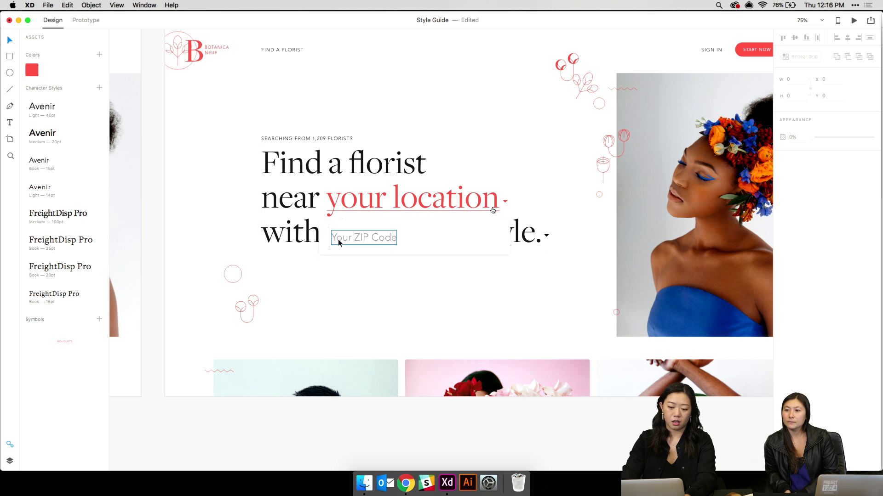
scroll(364, 236, "right", 15)
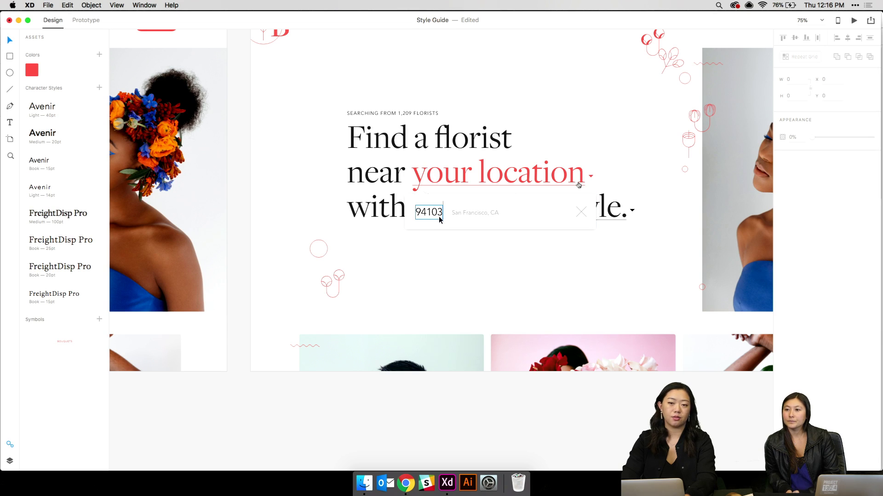
left_click(465, 215)
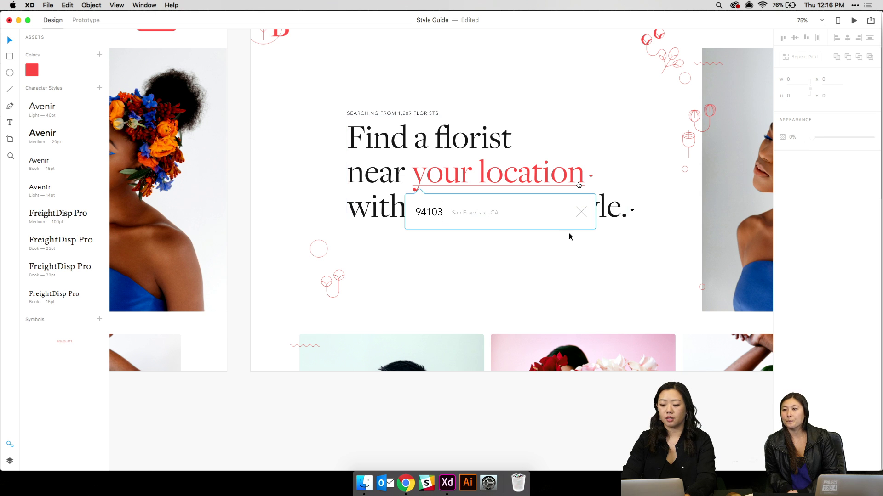
scroll(561, 243, "down", 5)
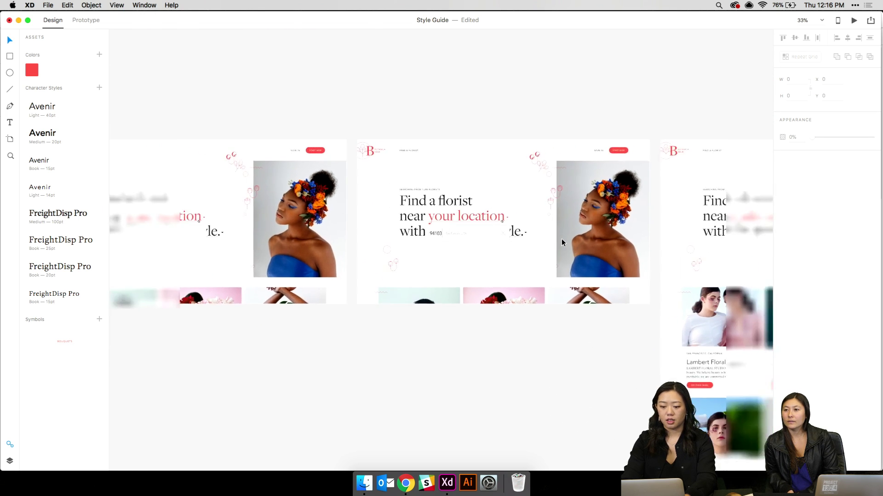
Insert "San Francisco," before "California" in the headline of the Landing Page – selected location artboard
left_click(585, 233)
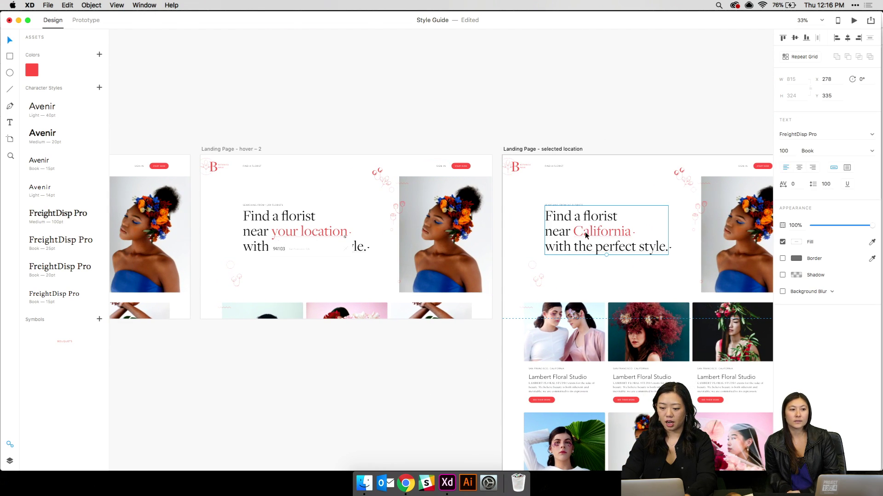
double_click(586, 233)
key("super+equal")
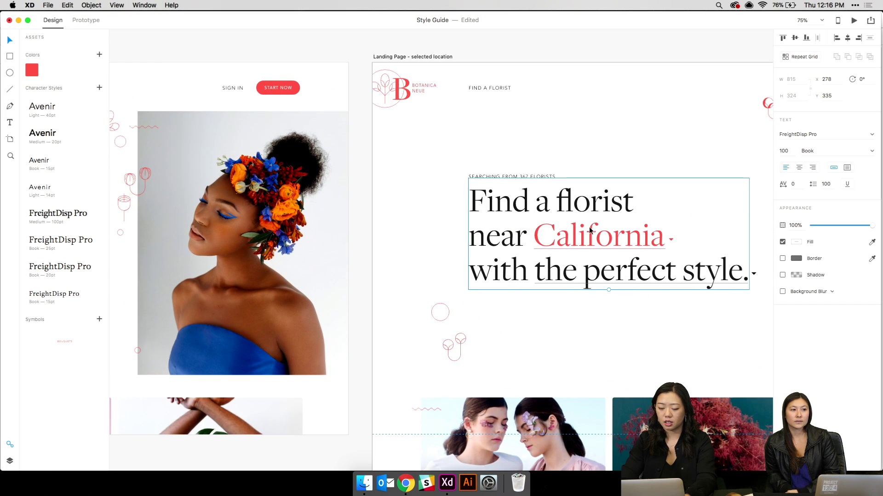
key("super+a")
left_click(539, 233)
type("San")
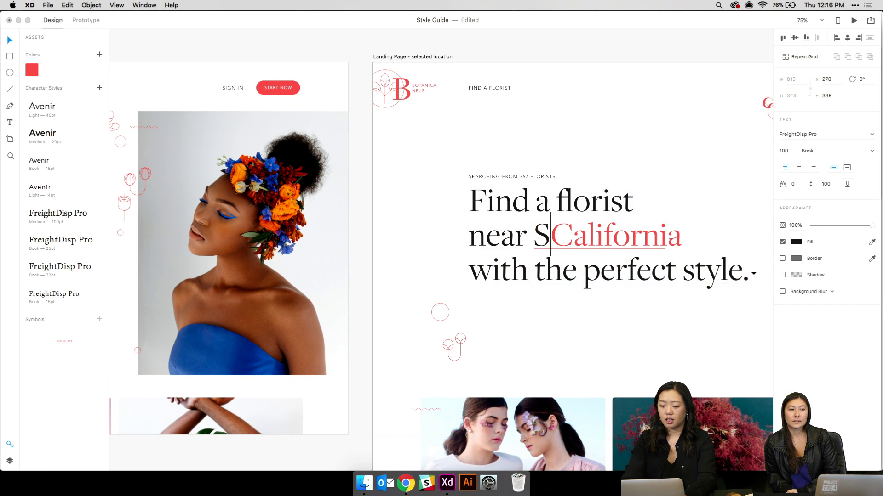
type(" Francisco,")
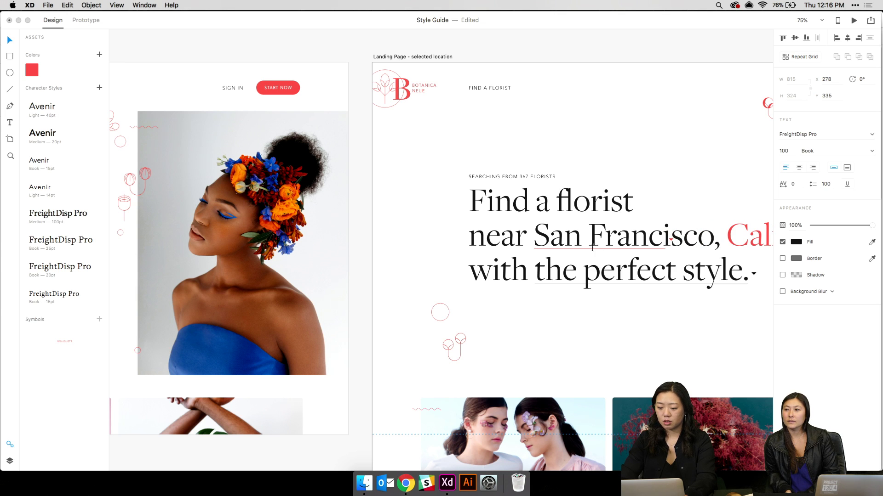
left_click(662, 200)
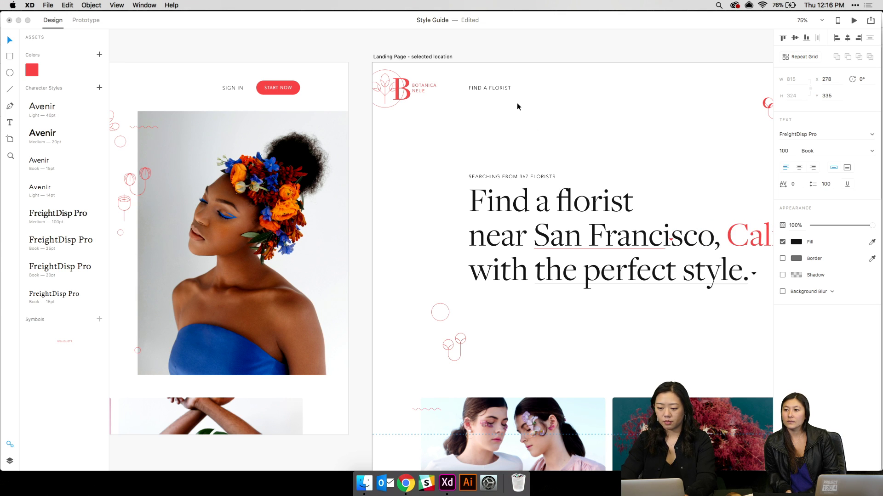
key("Escape")
Replace the word "California" with "CA" in the same headline
scroll(459, 106, "right", 5)
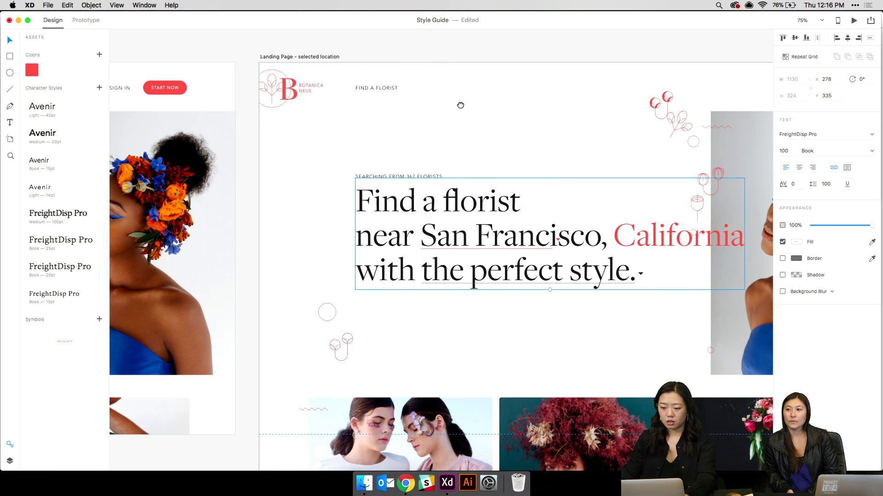
double_click(518, 232)
left_click(554, 234)
double_click(554, 234)
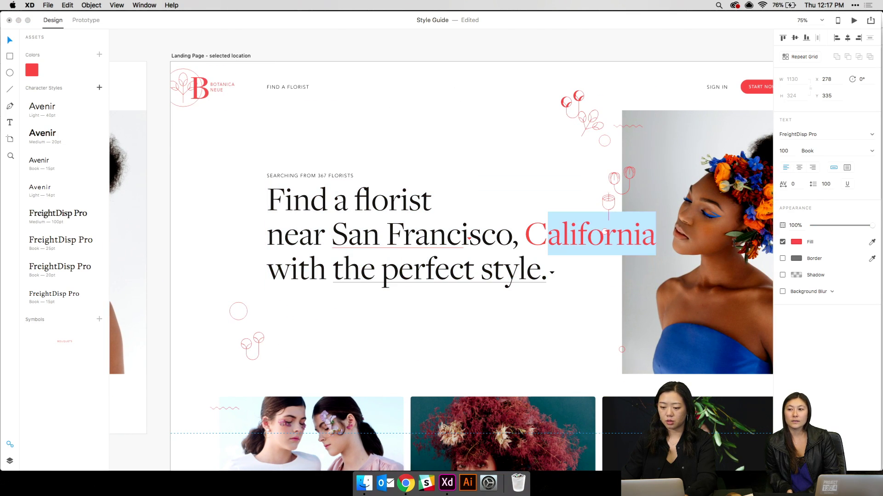
type("CA")
key("Return")
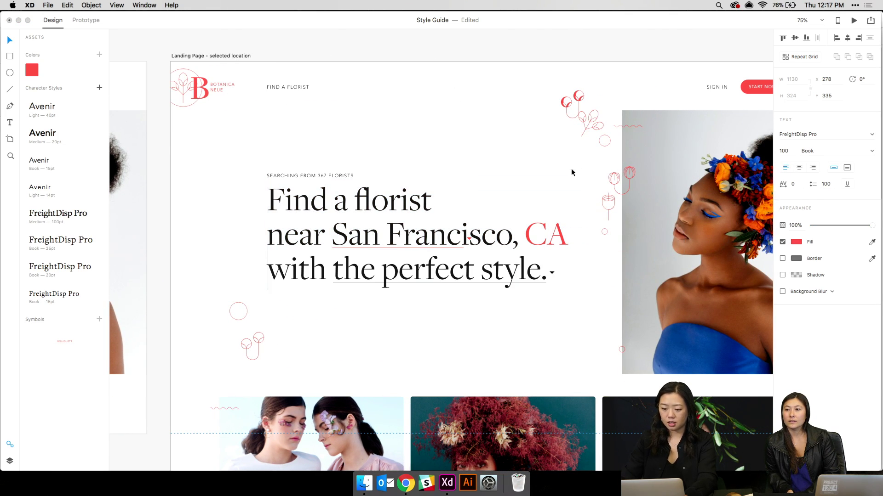
key("Escape")
Lengthen the red underline to a width of 685 so it ends under "CA", and move the small red dropdown arrow just past "CA"
left_click(380, 248)
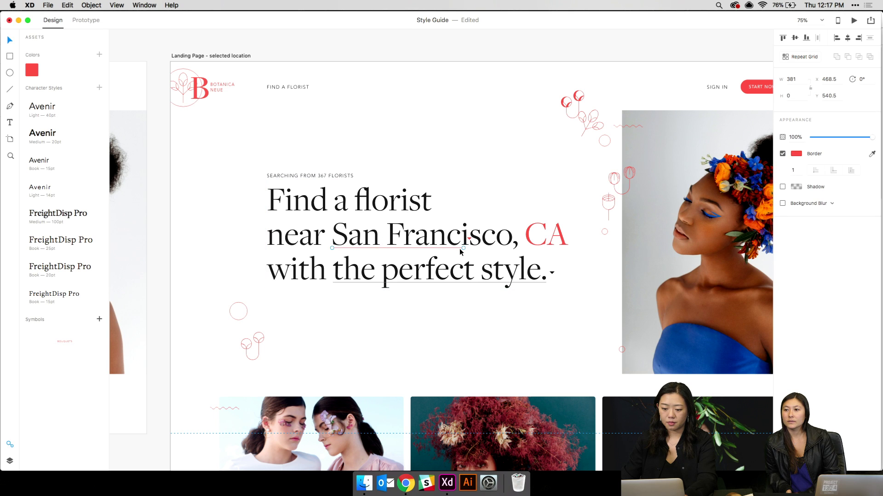
left_click_drag(462, 248, 567, 252)
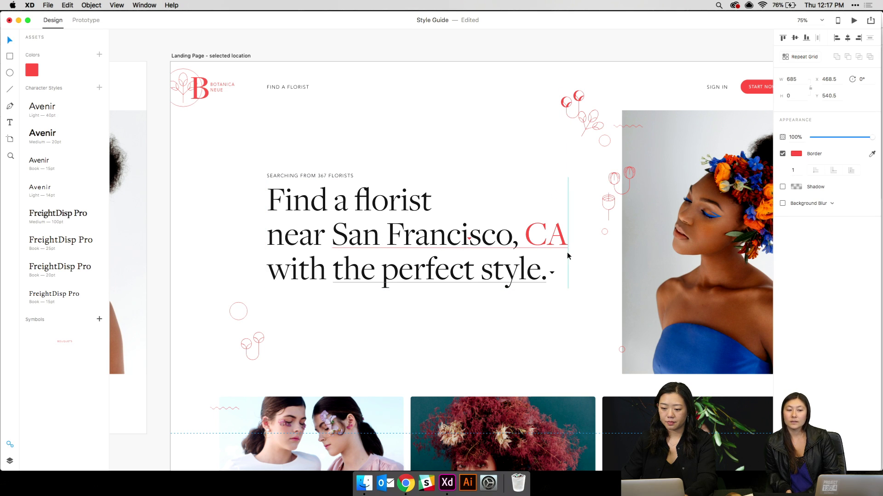
key("super+2")
left_click(512, 204)
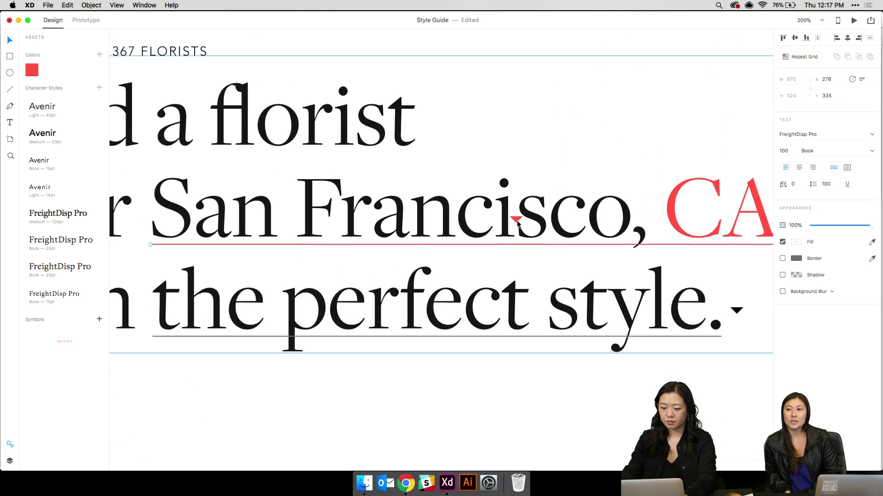
key("super+1")
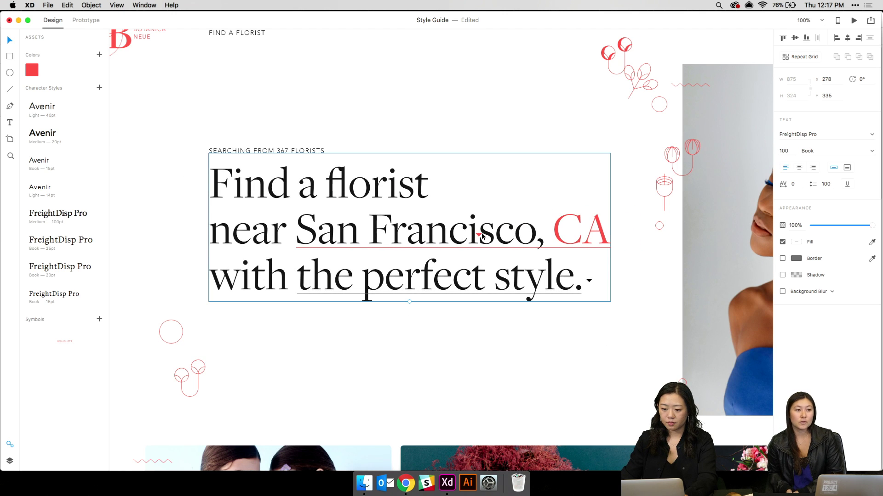
left_click_drag(479, 234, 615, 233)
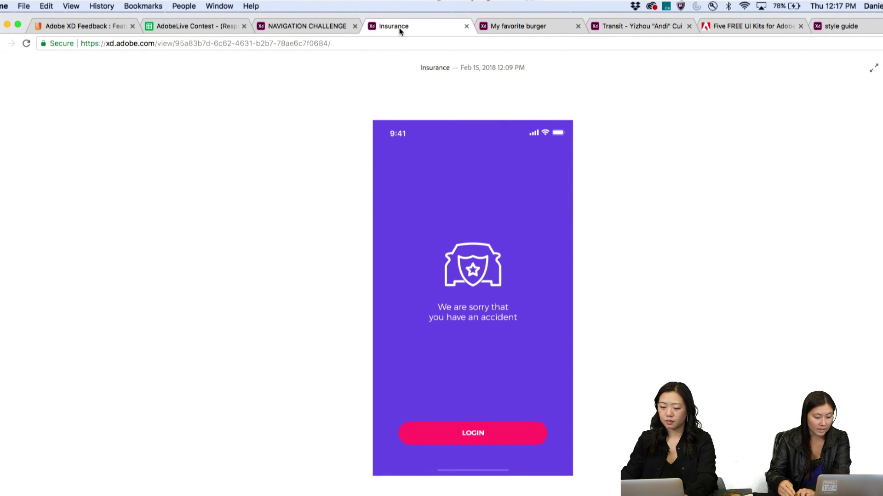
In Chrome, walk through the Insurance prototype from the welcome screen through login to the map and its pin location search
left_click(483, 345)
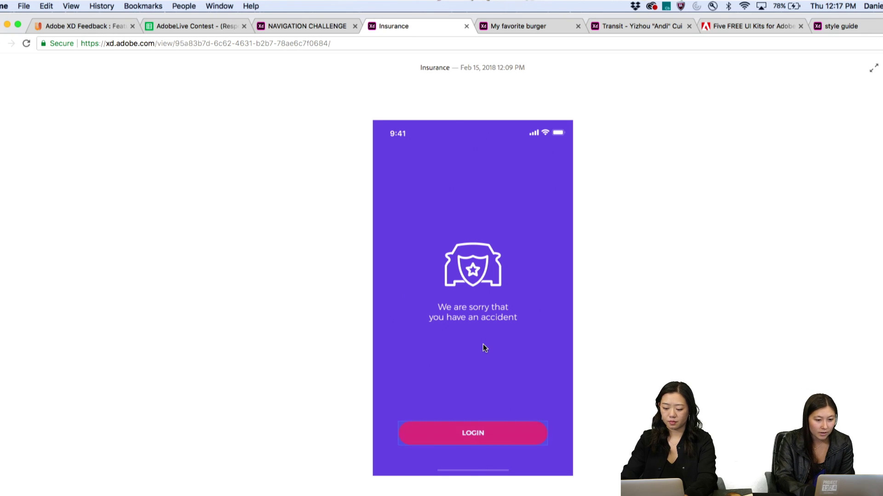
left_click(472, 435)
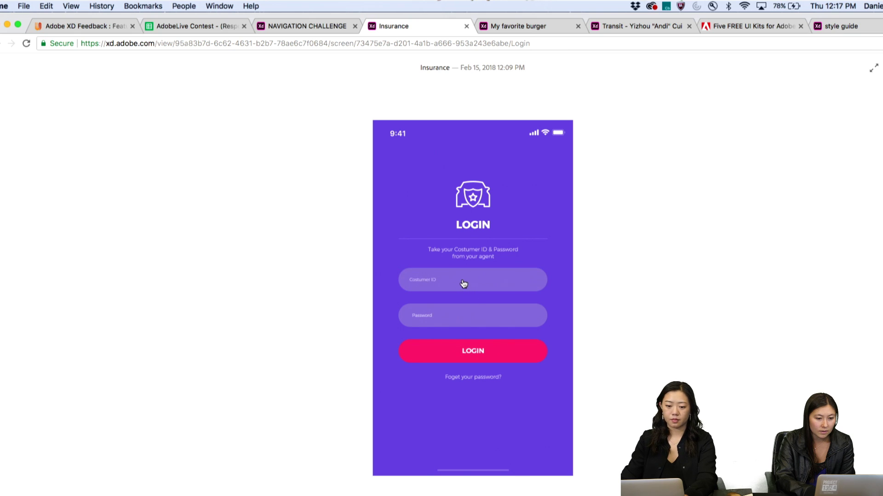
left_click(462, 281)
left_click(479, 356)
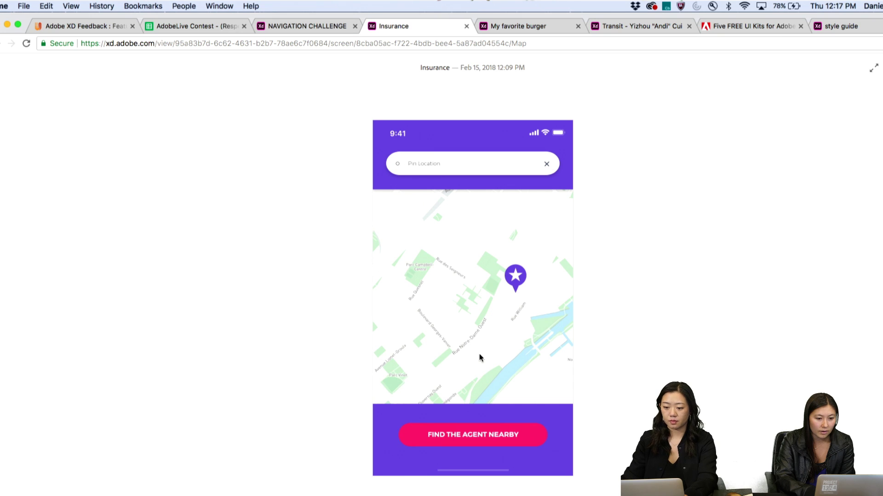
left_click(469, 197)
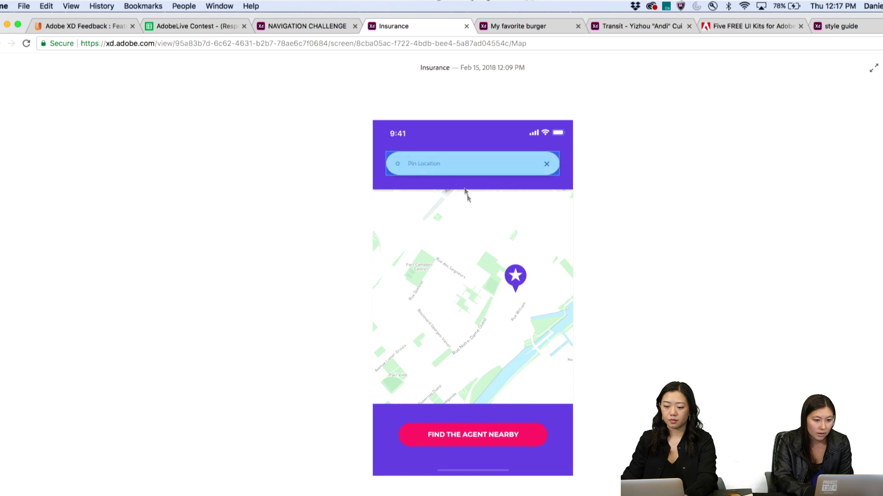
left_click(437, 167)
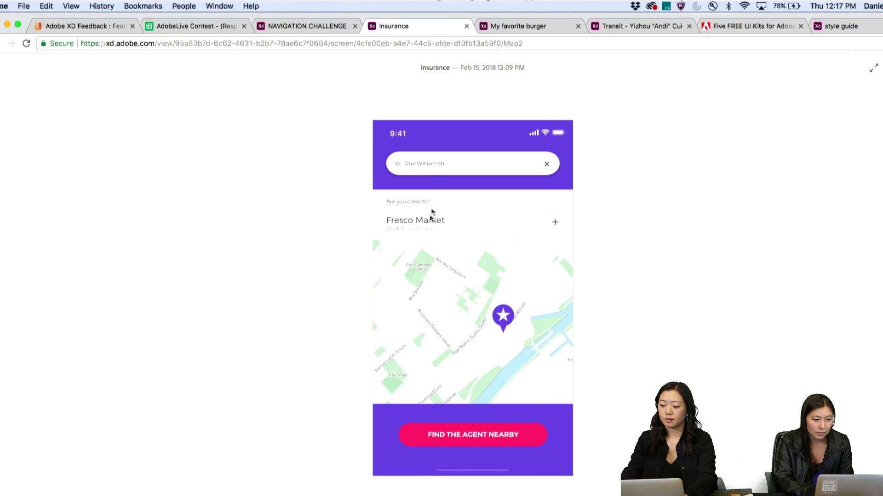
Continue through the Insurance prototype from the map by finding a nearby agent and completing the agent chat to reach the account profile
left_click(510, 216)
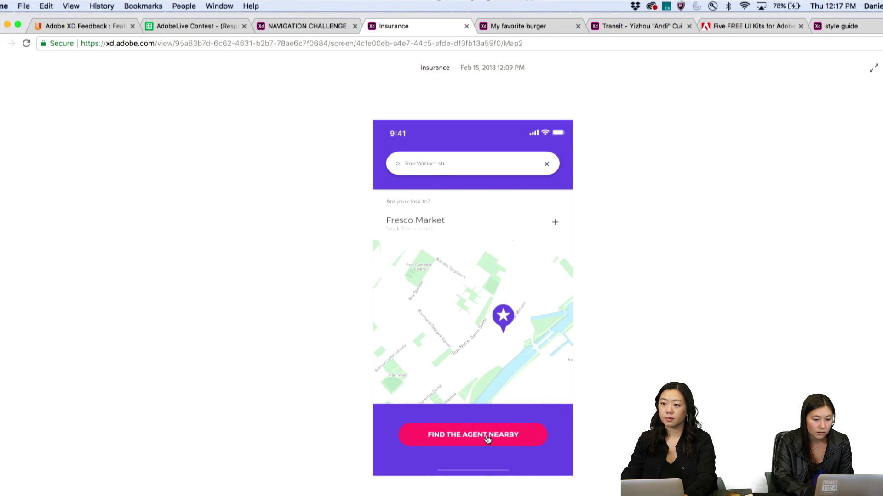
left_click(473, 440)
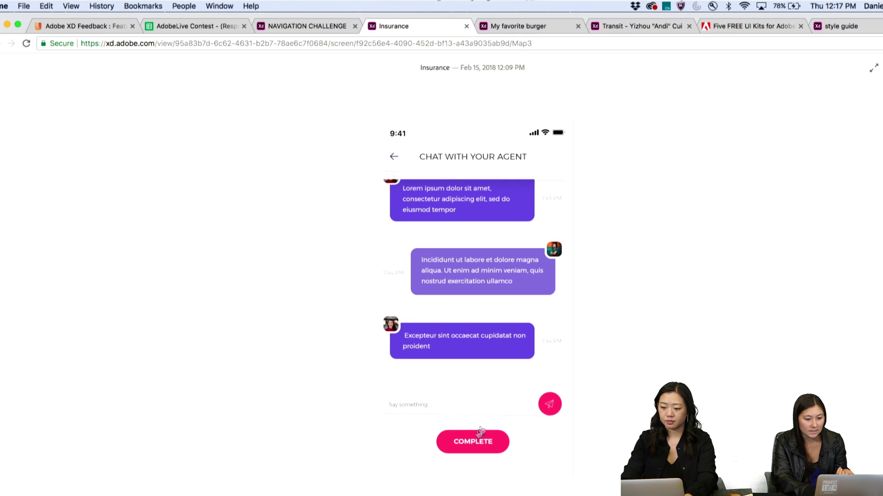
left_click(479, 416)
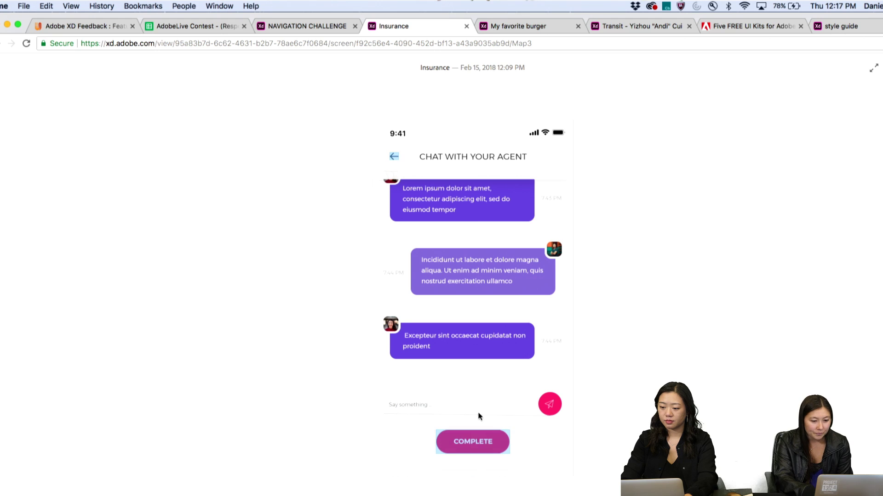
left_click(474, 443)
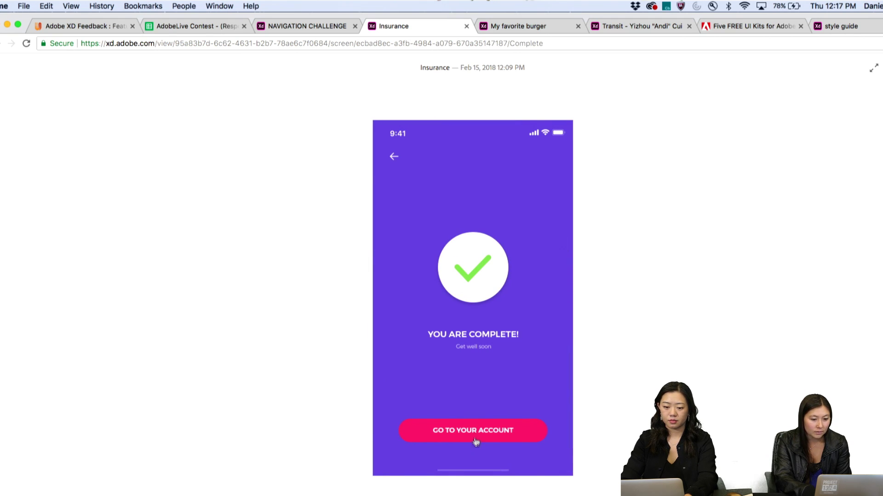
left_click(474, 430)
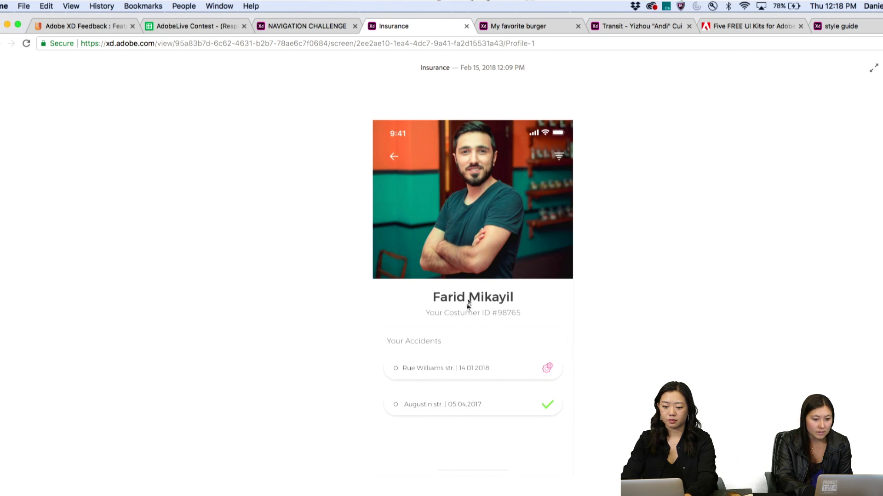
Test expanding and collapsing the Augustin str. accident entry on the profile, and go back to the agent chat screen
left_click(444, 320)
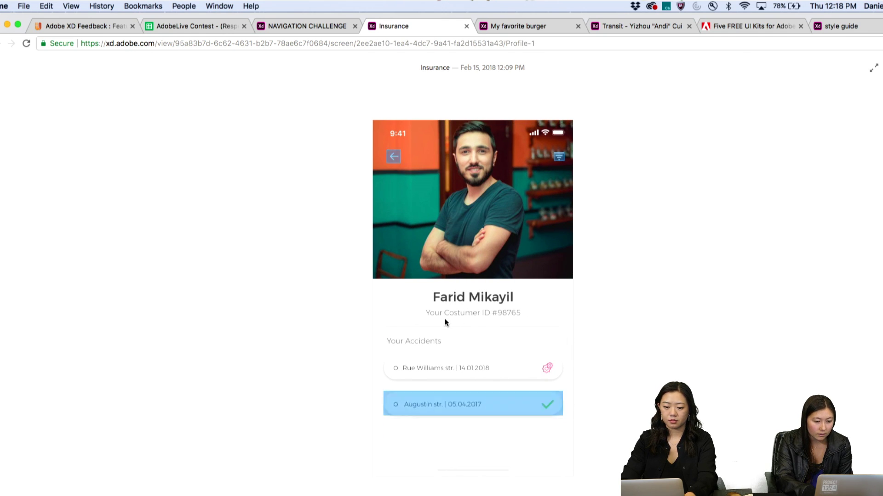
left_click(475, 408)
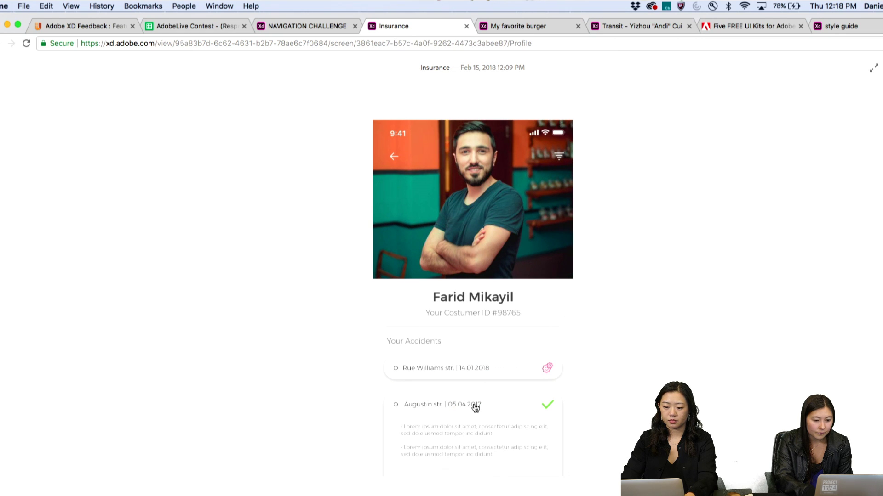
left_click(481, 407)
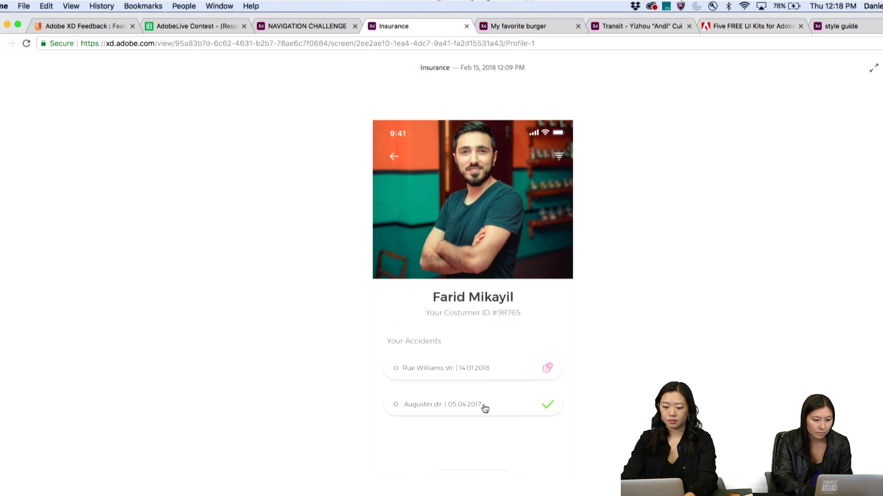
left_click(484, 408)
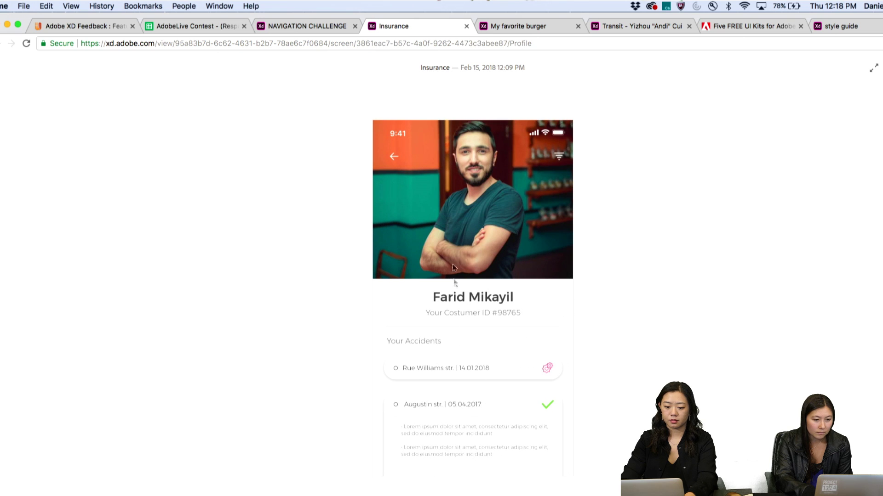
left_click(391, 156)
left_click(393, 158)
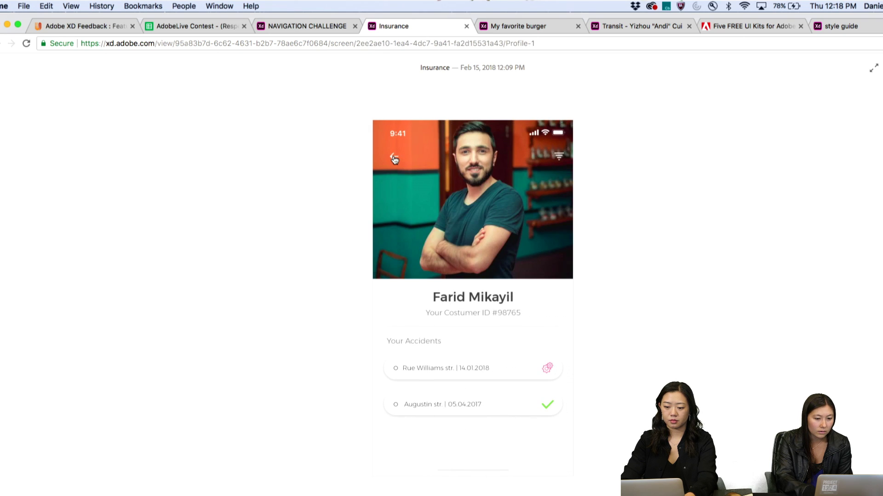
left_click(394, 157)
left_click(394, 158)
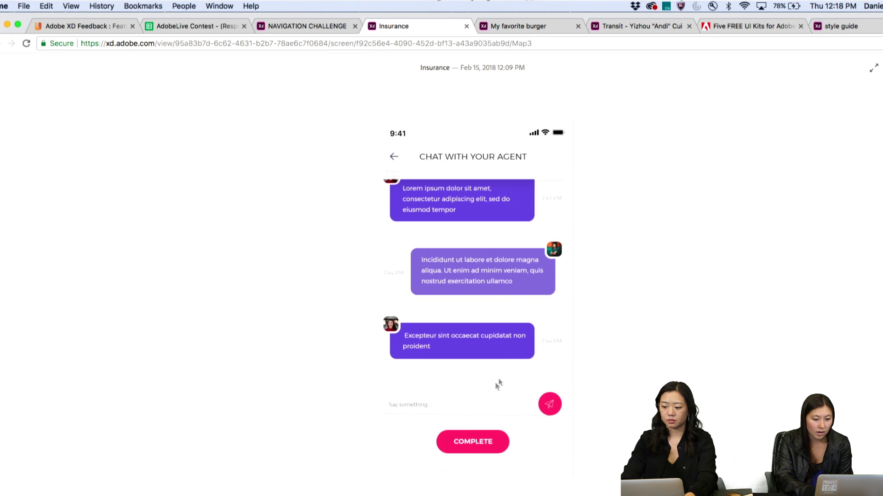
Return from the agent chat to the profile and log out of the Insurance prototype through its Settings list
left_click(477, 441)
left_click(476, 440)
left_click(475, 439)
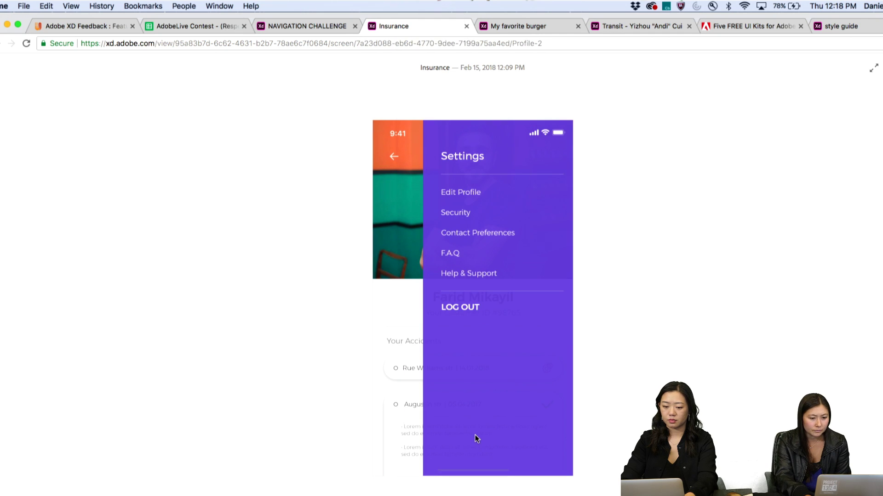
left_click(476, 438)
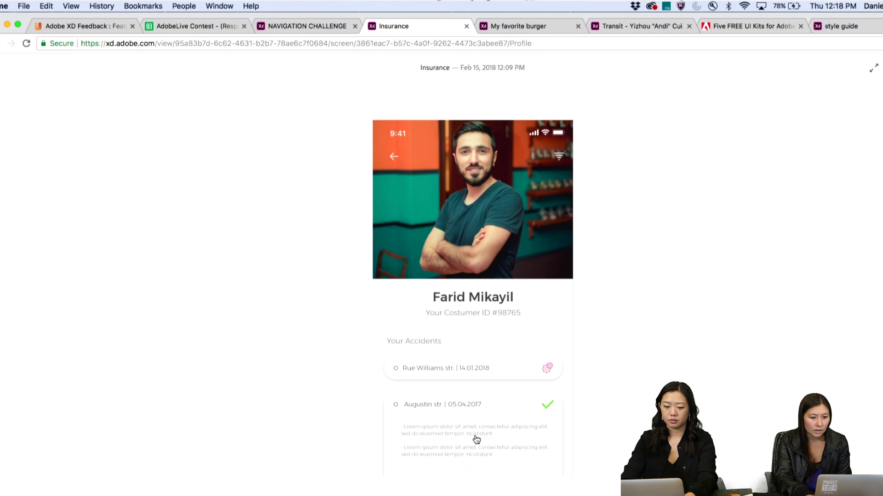
left_click(559, 158)
left_click(560, 158)
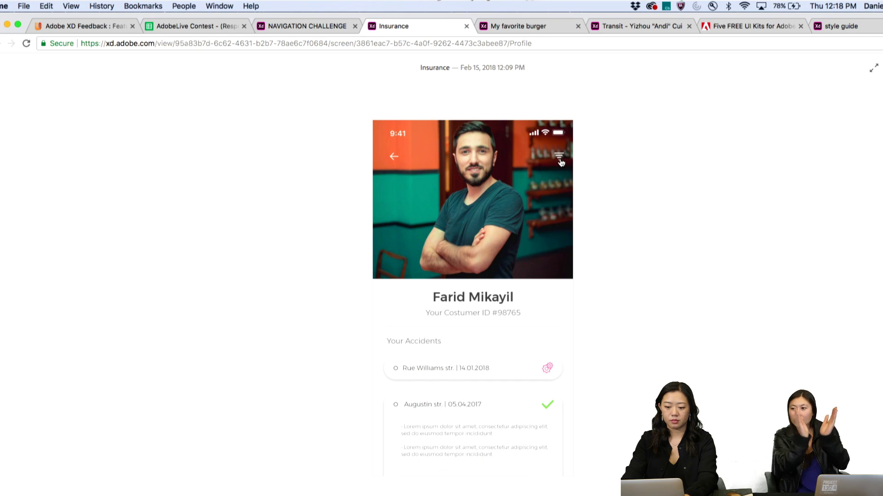
left_click(559, 159)
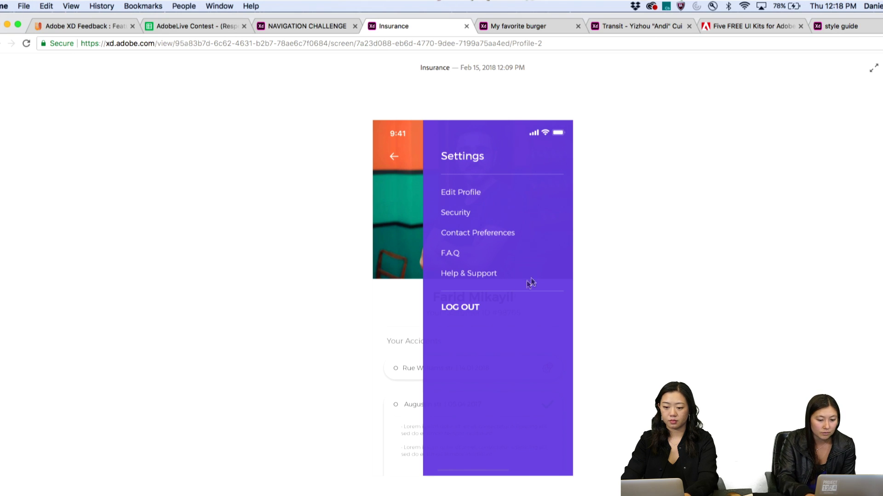
left_click(467, 310)
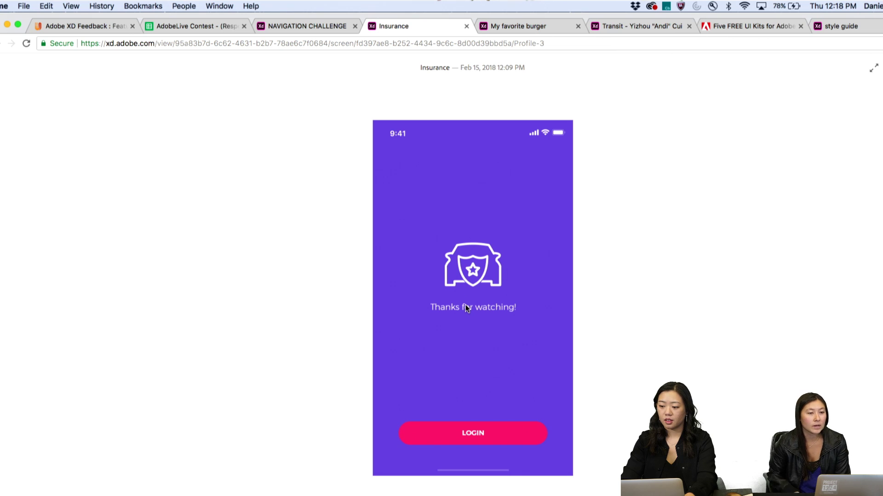
Open the NAVIGATION CHALLENGE prototype and advance from the SaveTheWhales splash screen through the login form's user ID and password fields
left_click(308, 28)
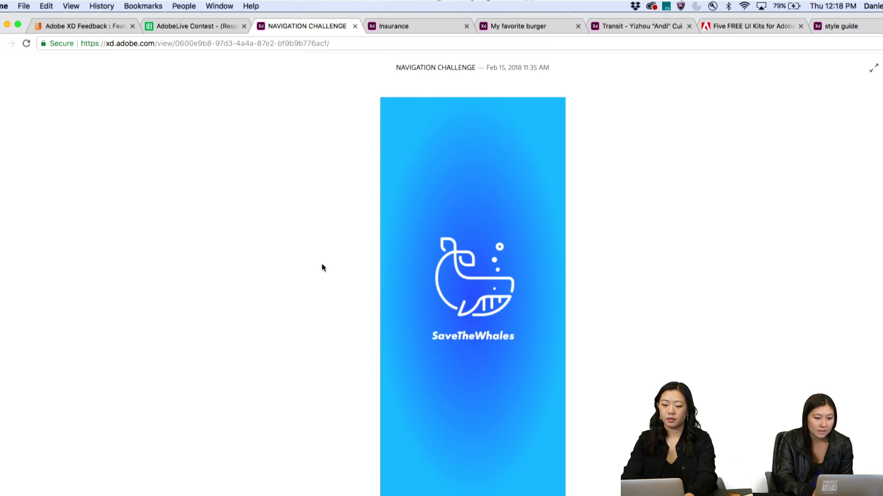
left_click(478, 312)
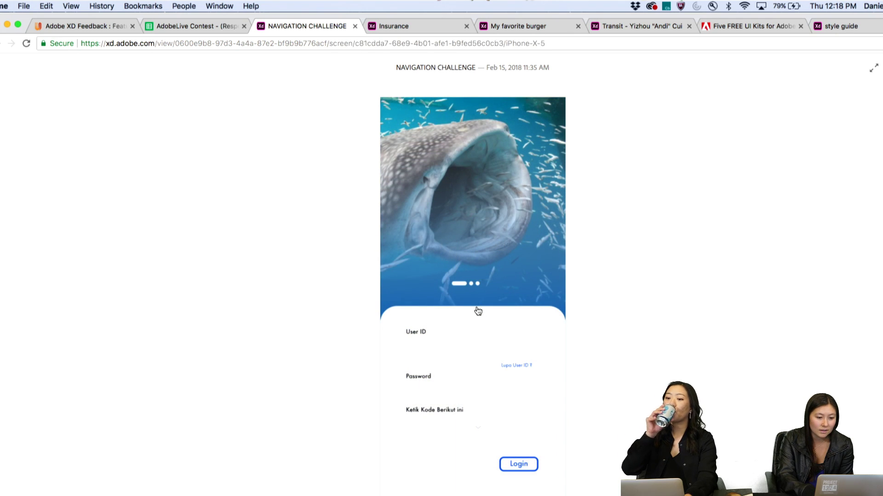
left_click(467, 467)
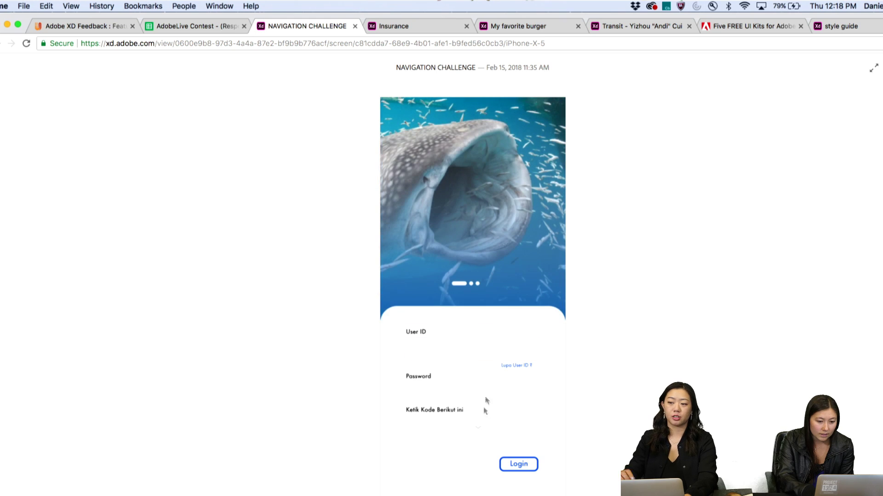
left_click(471, 353)
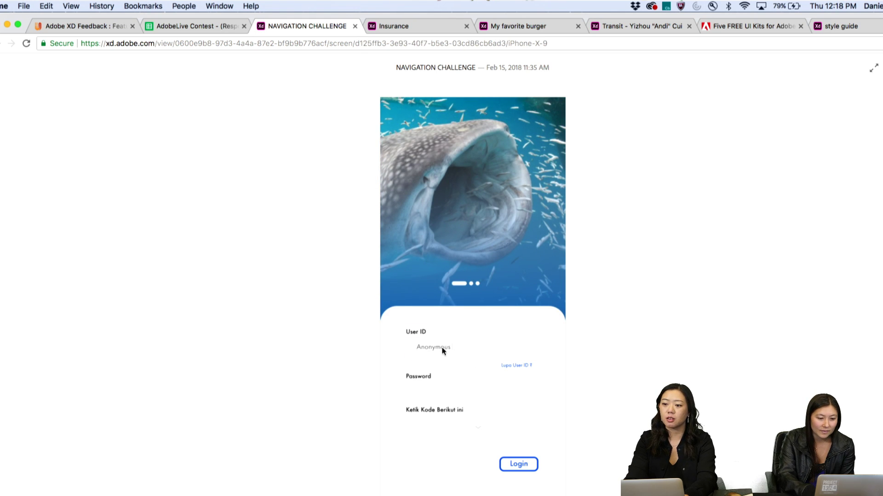
left_click(474, 310)
left_click(468, 394)
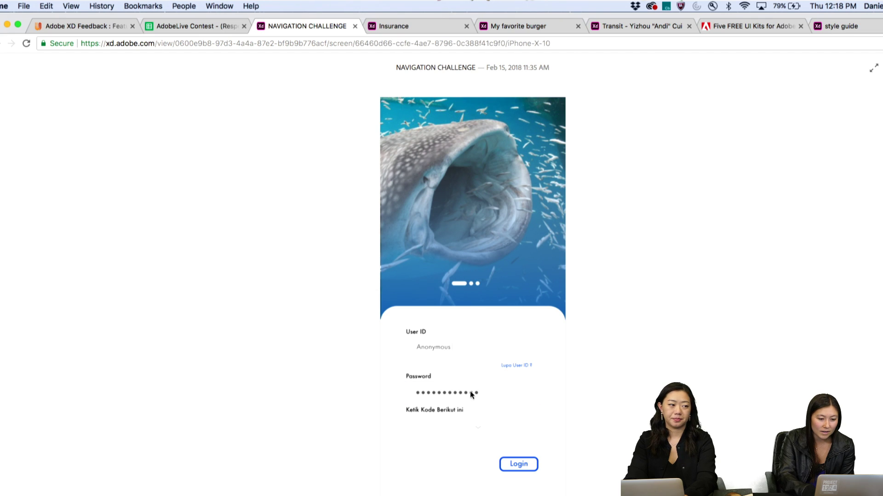
left_click(461, 434)
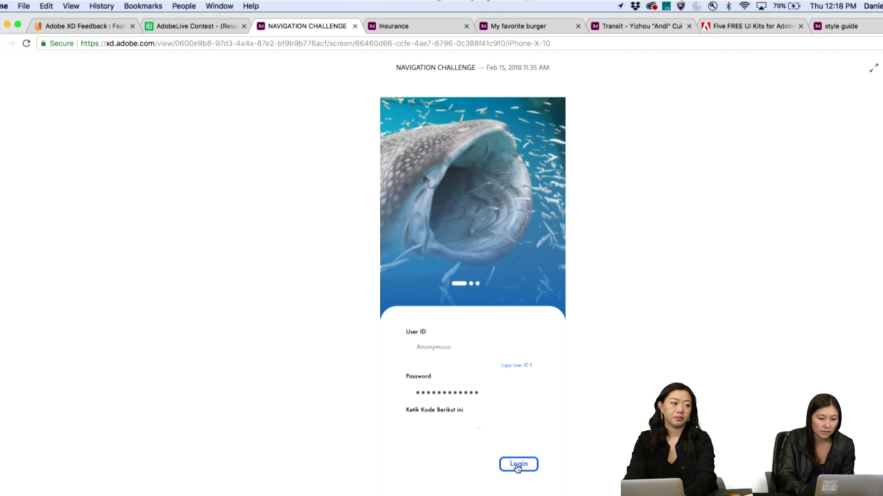
Test logging in to the SaveTheWhales prototype with the verification code field empty, and reveal the code under "Ketik Kode Berikut ini"
left_click(517, 466)
left_click(479, 427)
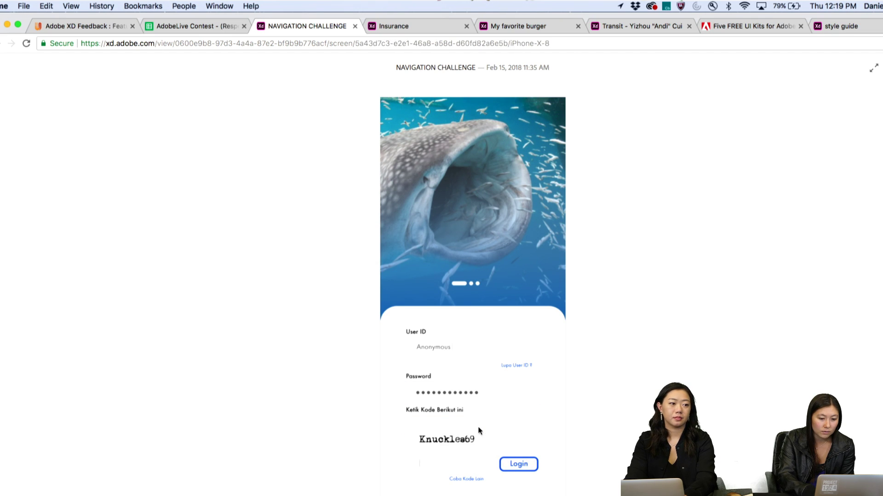
left_click(502, 436)
left_click(502, 436)
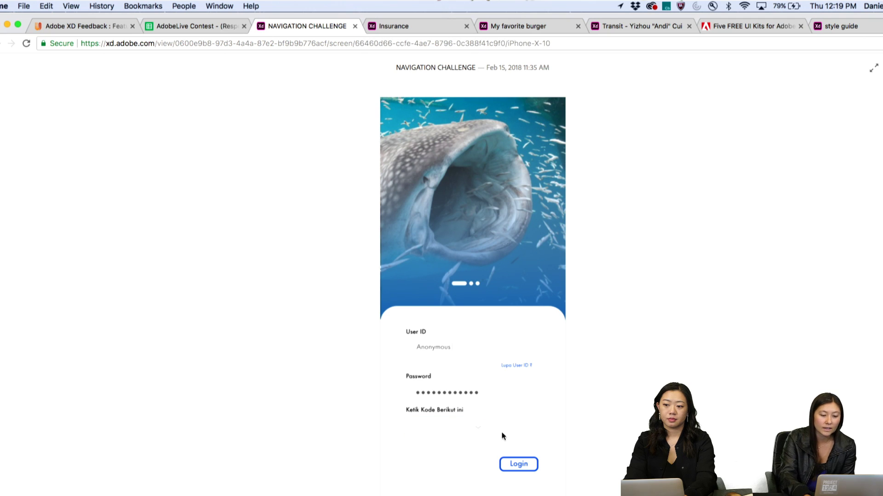
left_click(468, 439)
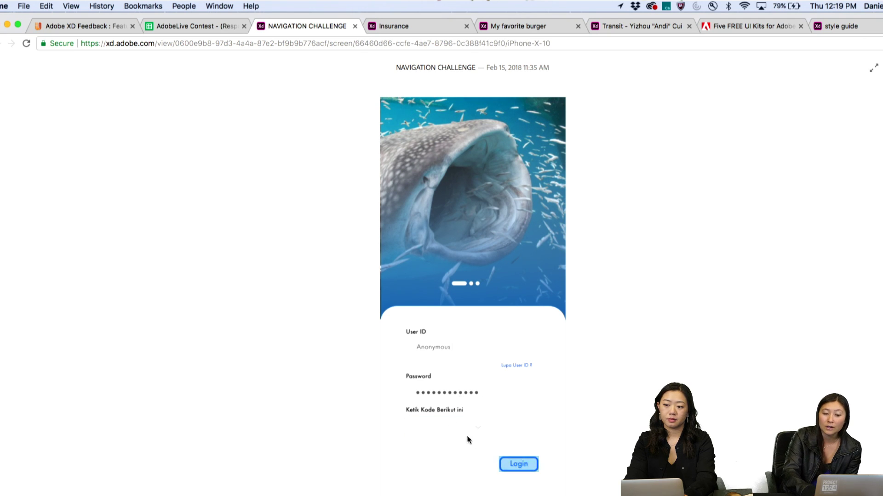
left_click(521, 469)
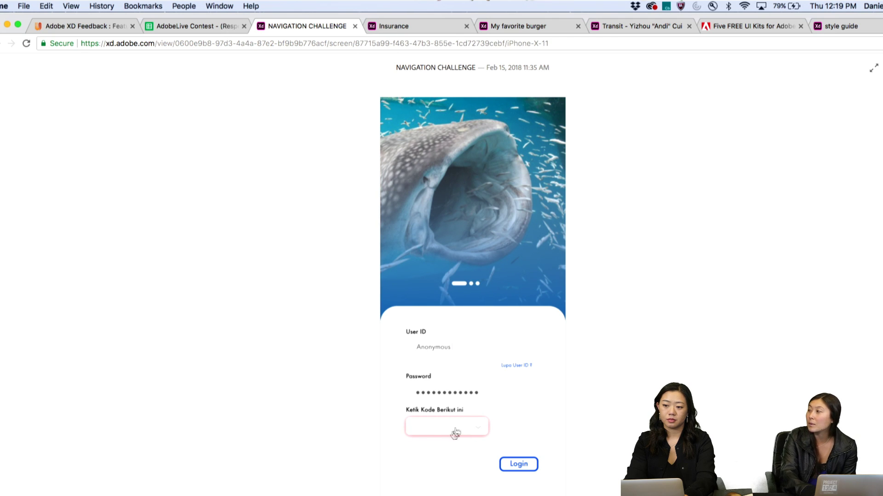
left_click(477, 427)
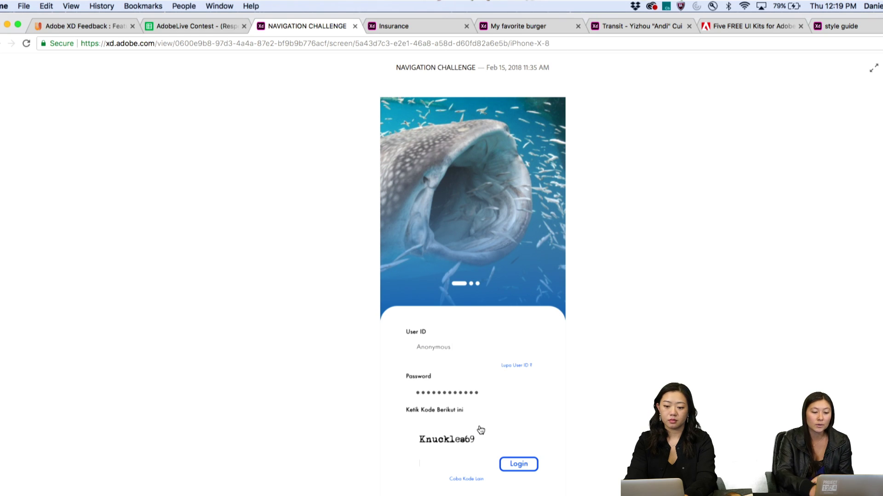
Fill in the verification code, log in to the whale map and open the details of the whale marker northwest of Manado
left_click(460, 442)
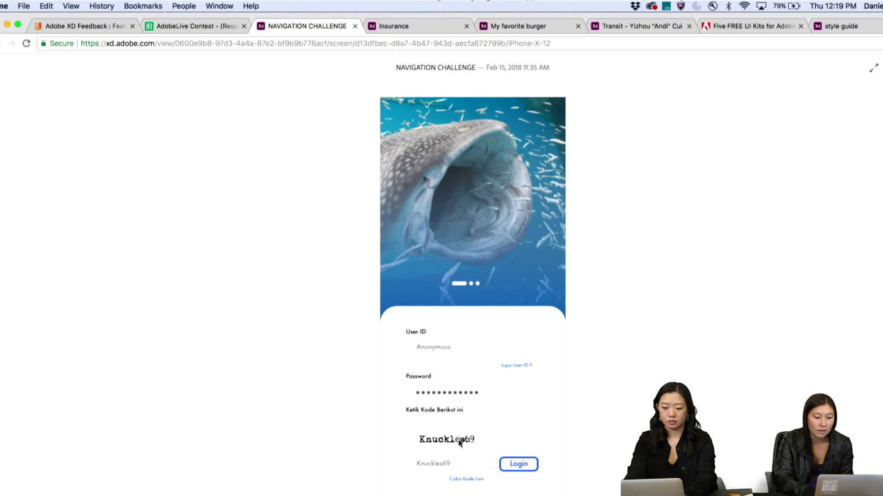
left_click(460, 442)
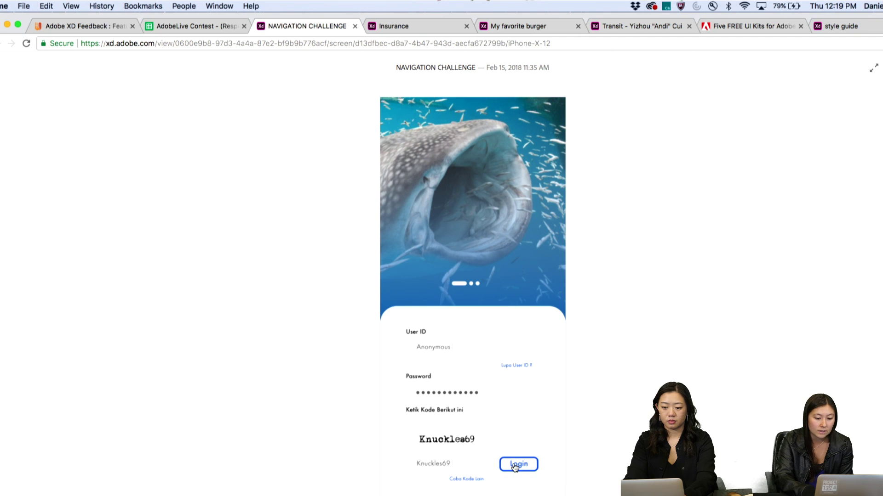
left_click(515, 465)
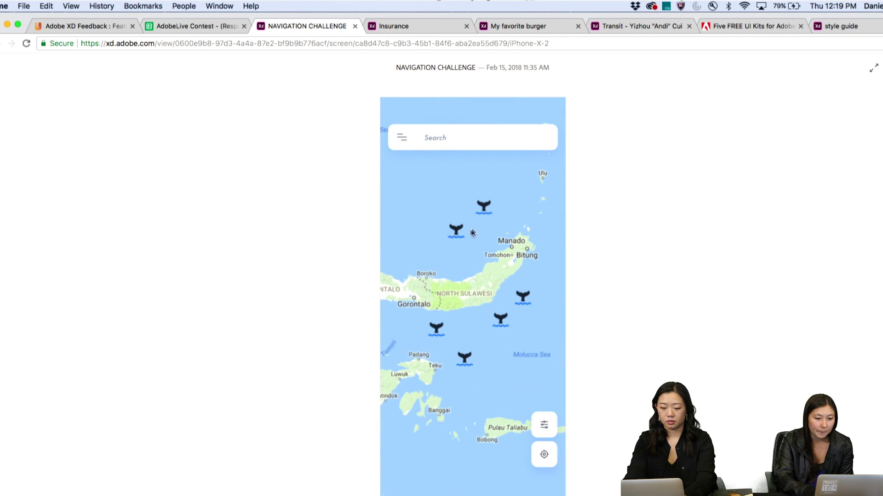
left_click(481, 358)
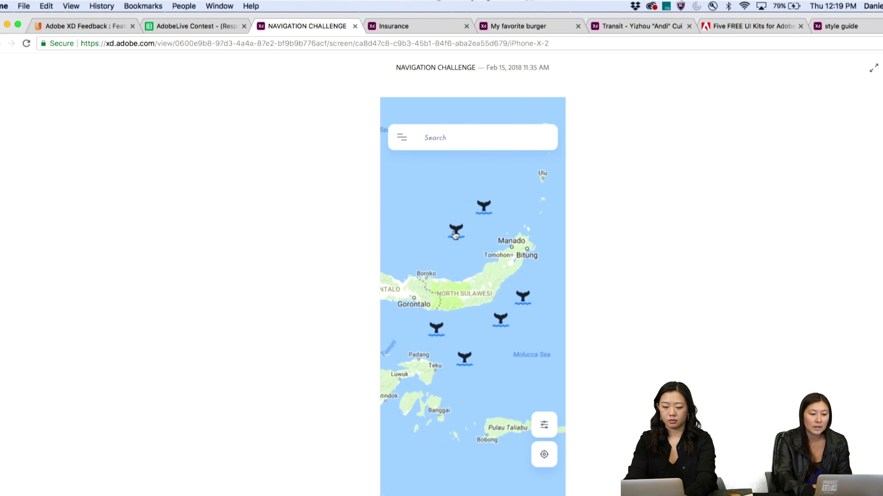
left_click(455, 232)
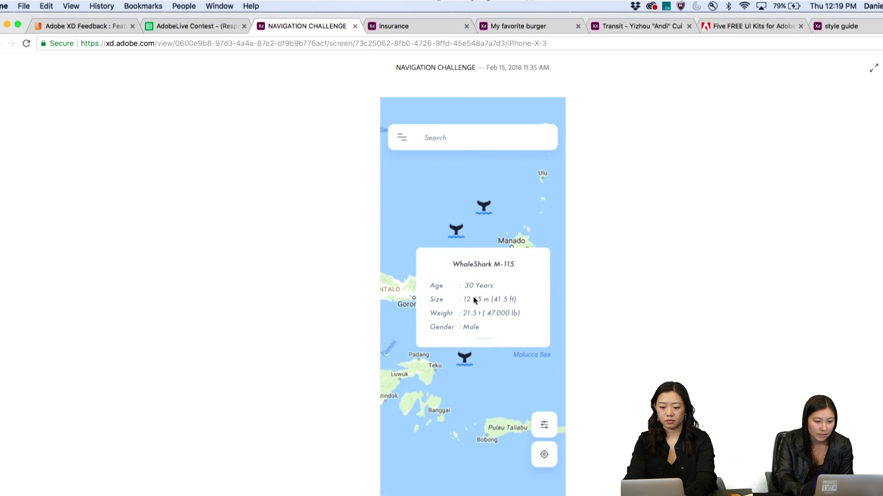
Leave the whale details and step back and forth through the prototype's login screens
left_click(506, 349)
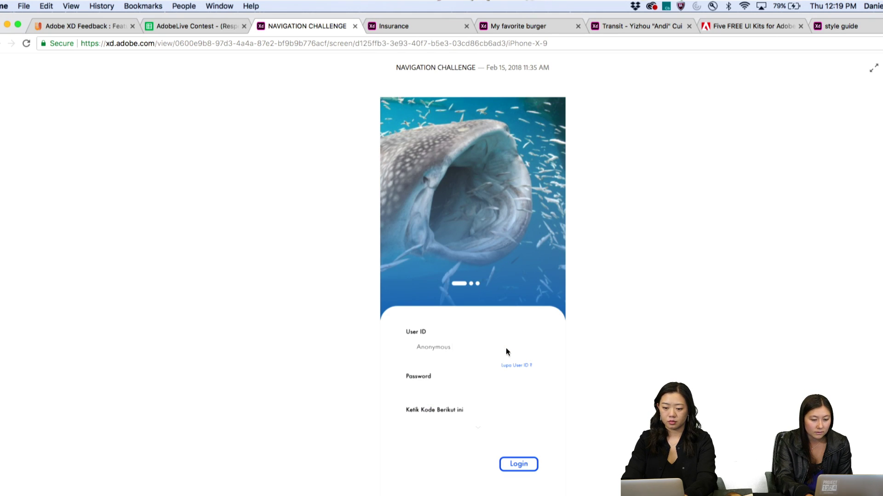
key("Right")
key("Right")
key("Left")
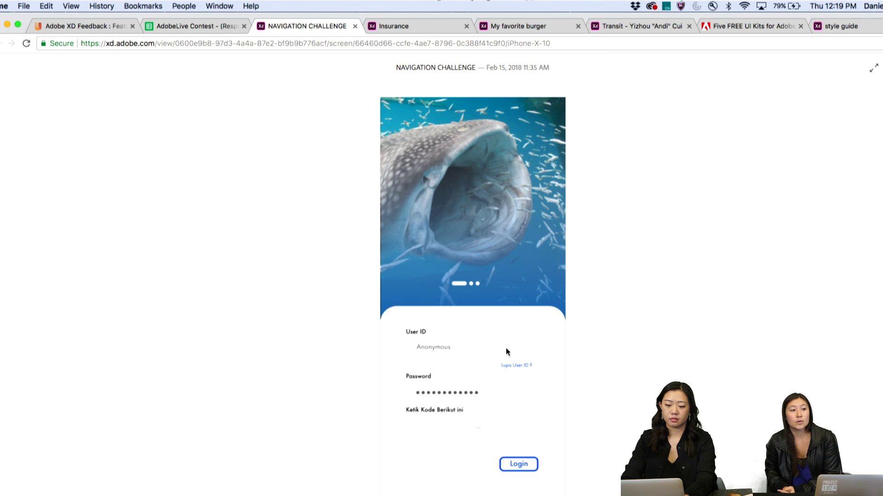
Switch to the Style Guide file in XD, copy the florist-search caption above the style list in the dropdown and reword it "SELECT A STYLE"
key("super+Tab")
left_click(275, 98)
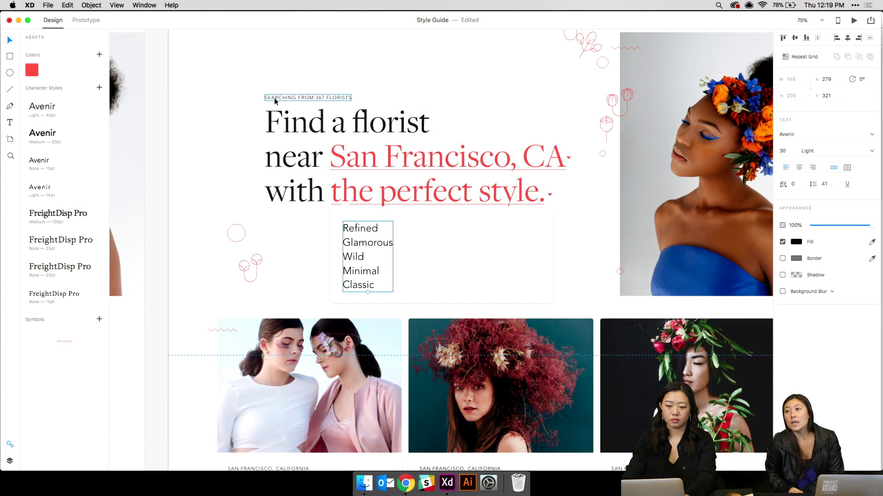
key("super+c")
left_click_drag(280, 98, 358, 223)
double_click(358, 223)
type("SELE")
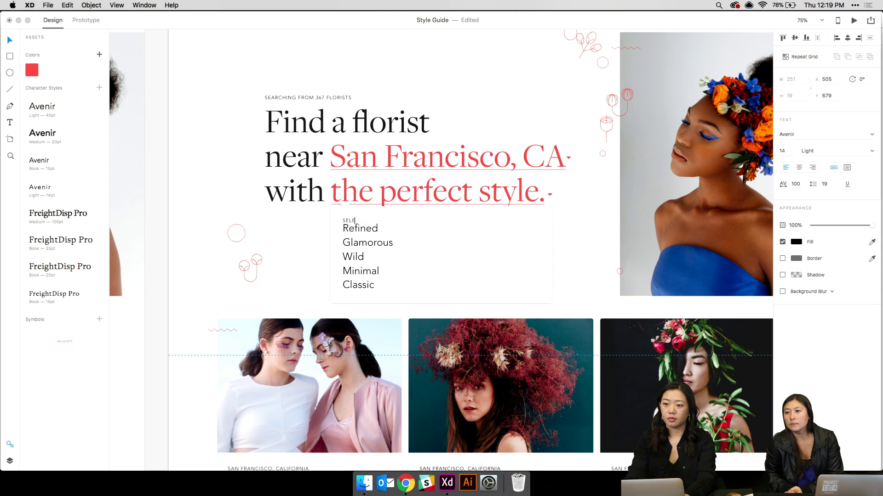
type("CT A STYLE")
Move the style list down below its caption, extend the dropdown card to a height of 306 and narrow it to fit the list
left_click(357, 256)
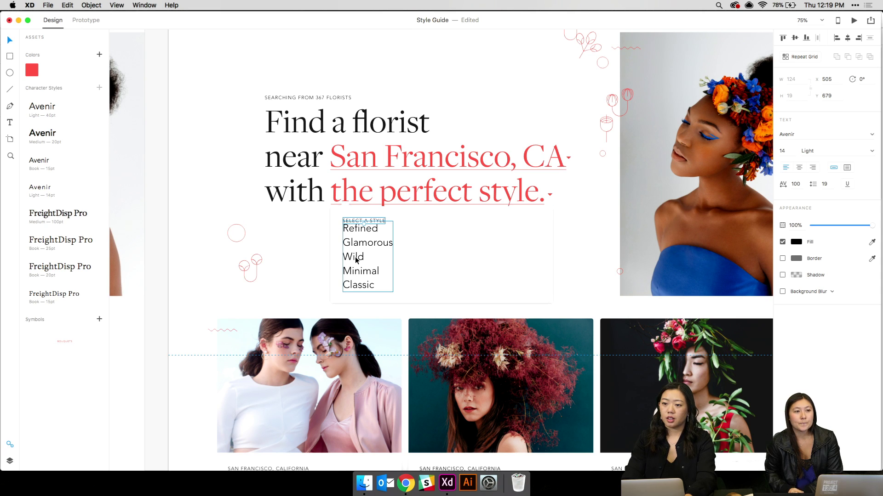
left_click_drag(357, 256, 356, 260)
left_click(414, 264)
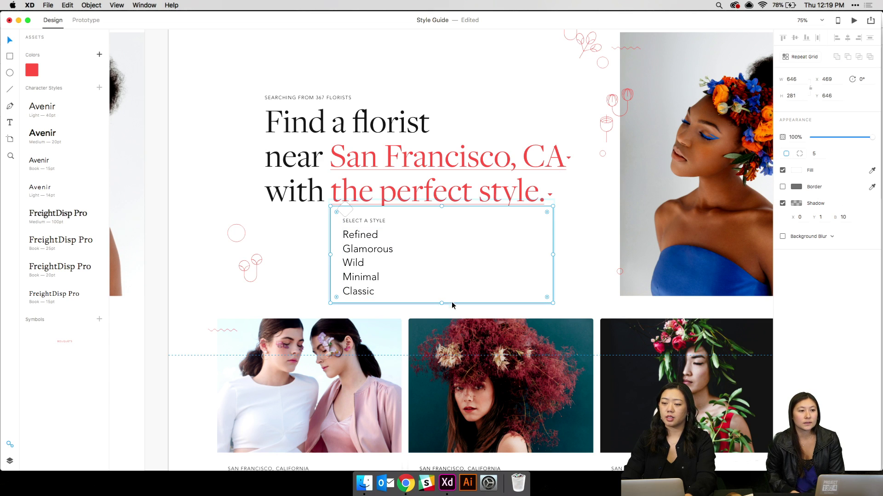
left_click_drag(441, 303, 441, 312)
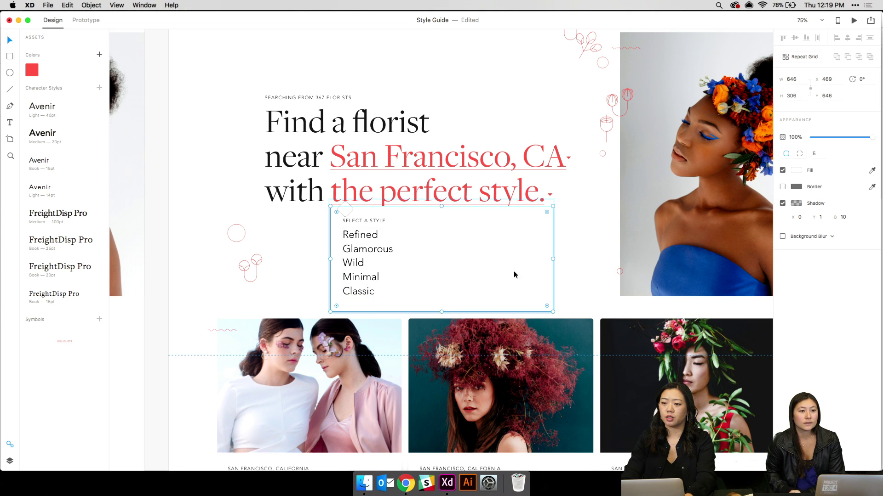
left_click_drag(552, 260, 407, 260)
left_click(378, 255)
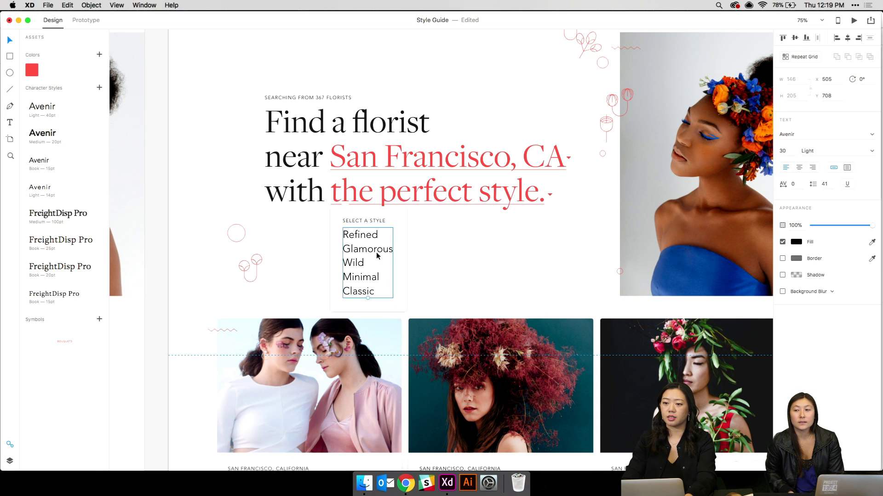
left_click(449, 255)
Copy the hand cursor icon from the Landing Page – hover – 1 artboard onto the underline of "the perfect style." in selected location – 1
scroll(449, 255, "down", 5)
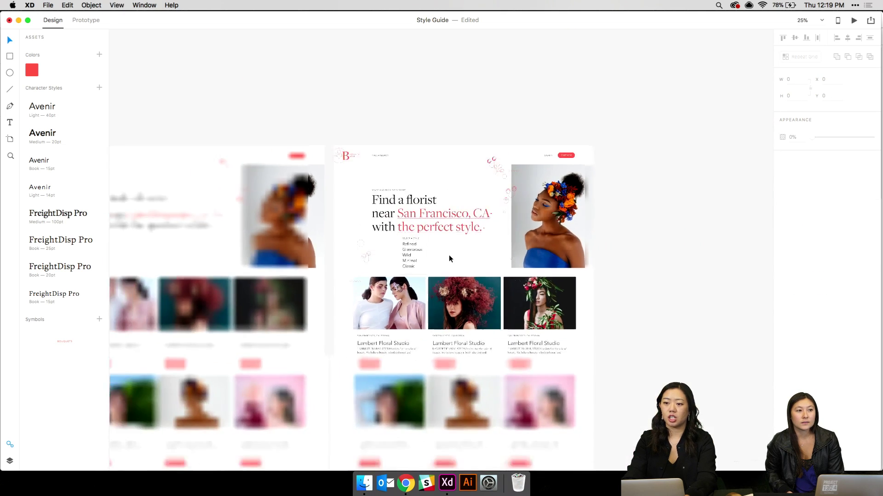
scroll(449, 257, "left", 3)
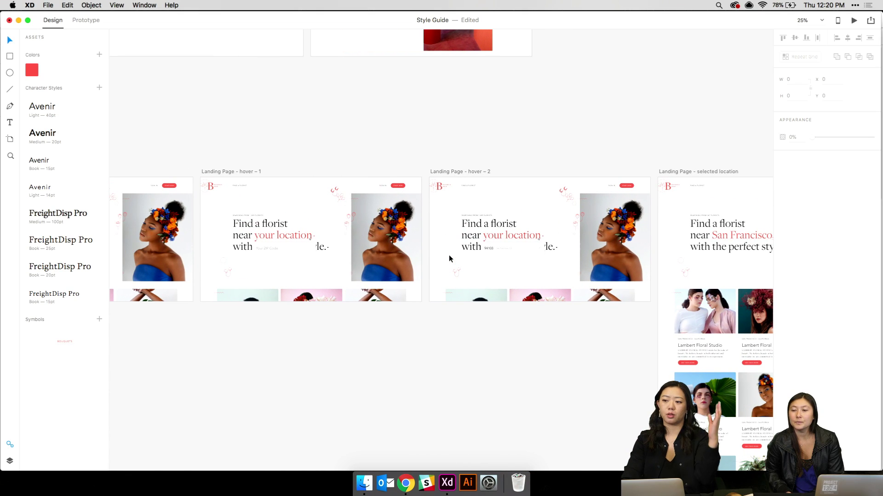
left_click(311, 240)
scroll(311, 240, "right", 10)
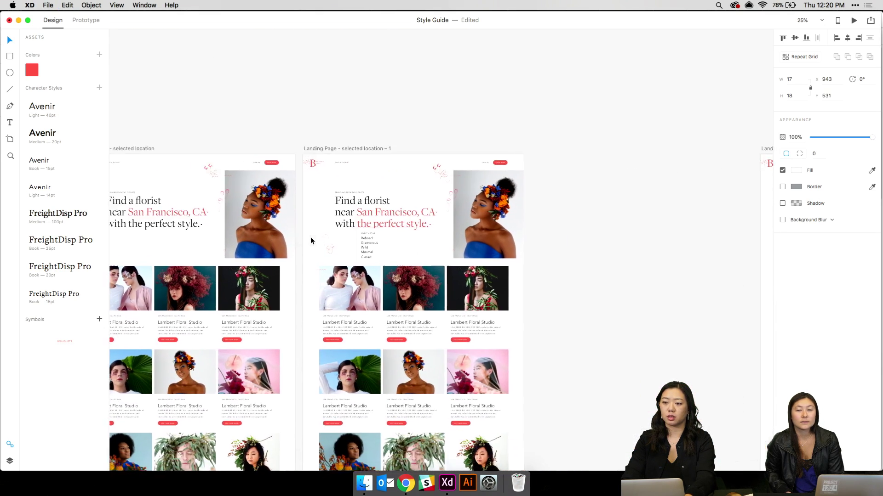
left_click(325, 236)
scroll(325, 230, "up", 5)
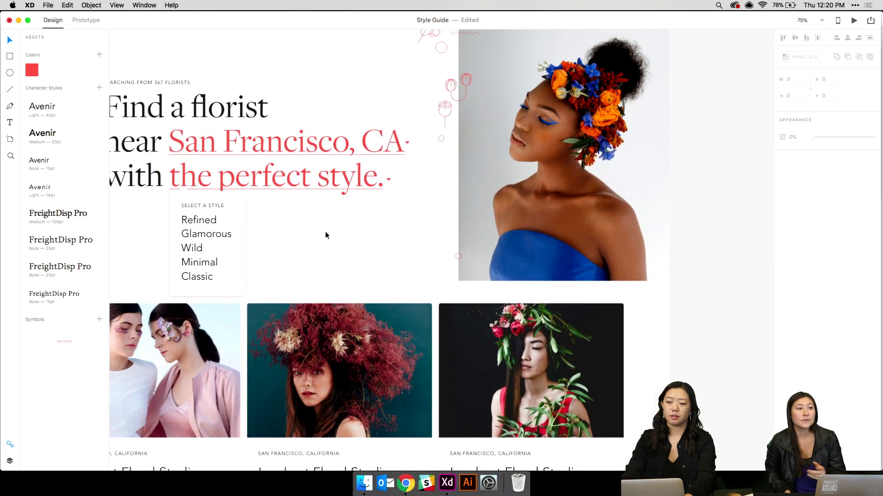
key("super+z")
left_click(328, 228)
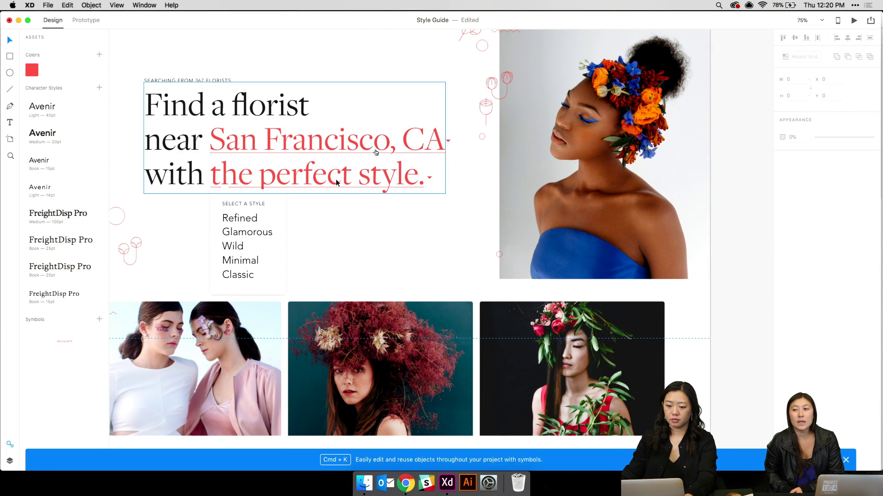
left_click(376, 153)
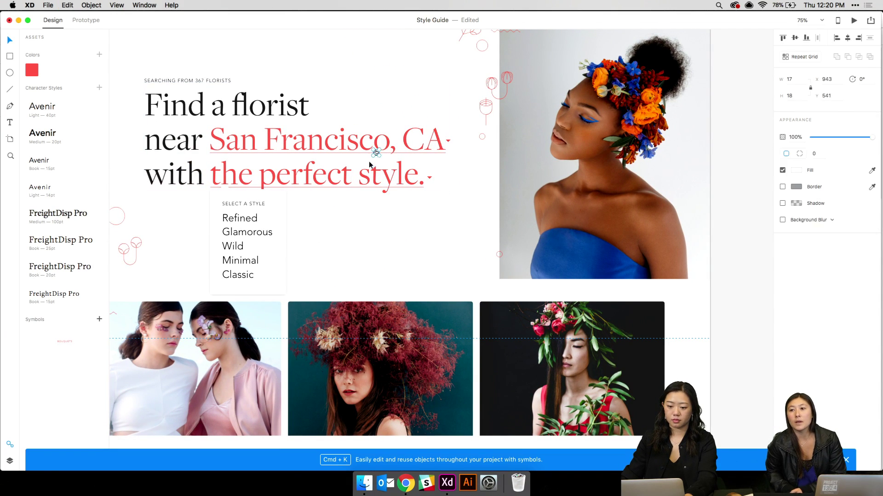
left_click(327, 183)
Change the fill of the headline text "San Francisco, CA" to black
key("Return")
left_click(282, 142)
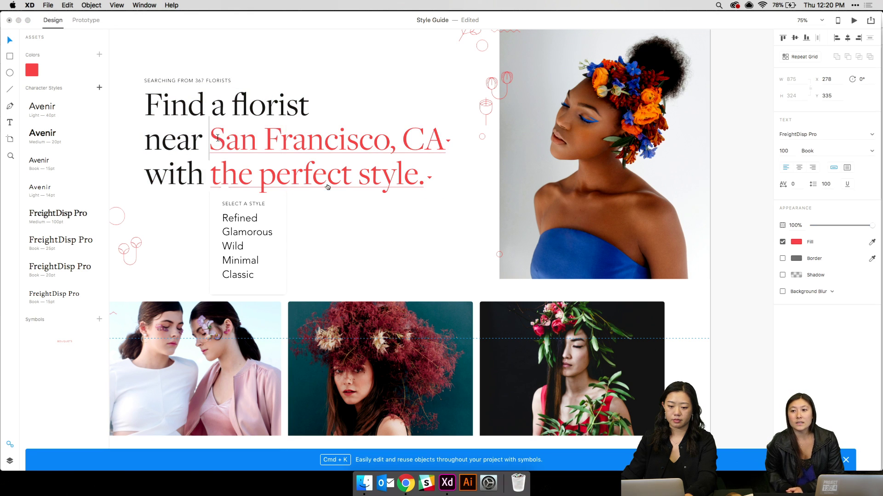
left_click_drag(218, 138, 447, 138)
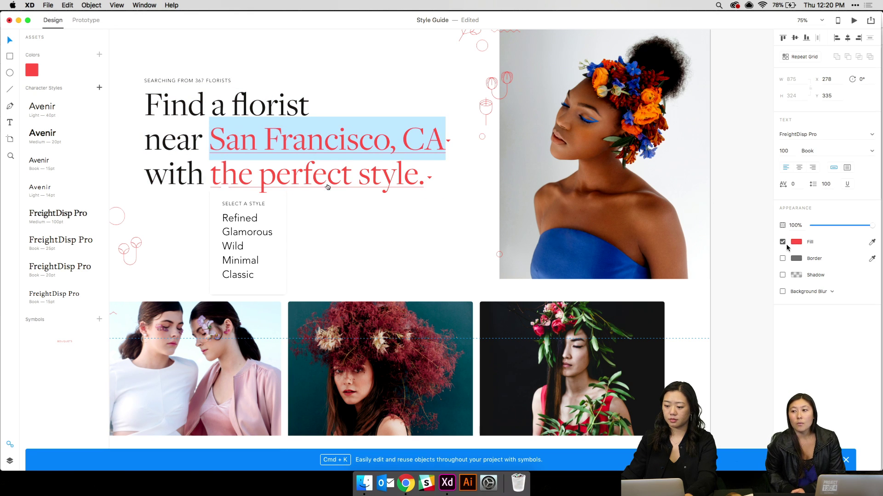
left_click(797, 242)
left_click_drag(694, 251, 635, 304)
left_click(635, 304)
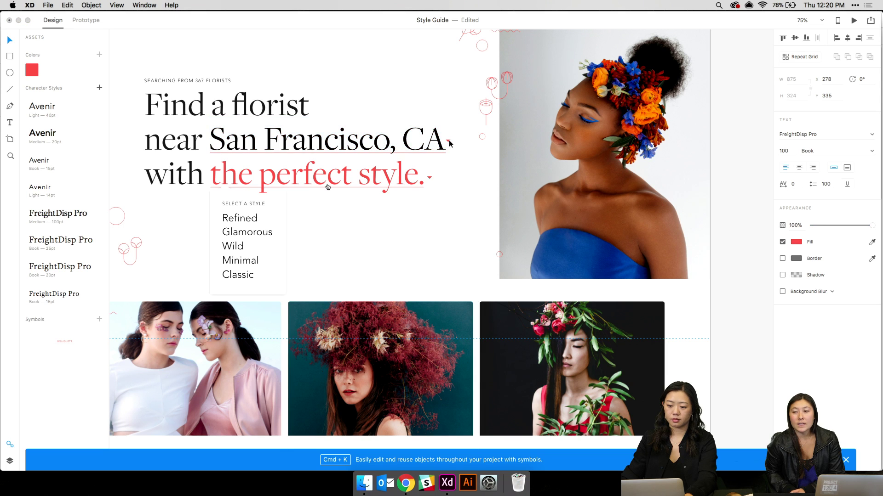
key("Escape")
left_click(460, 140)
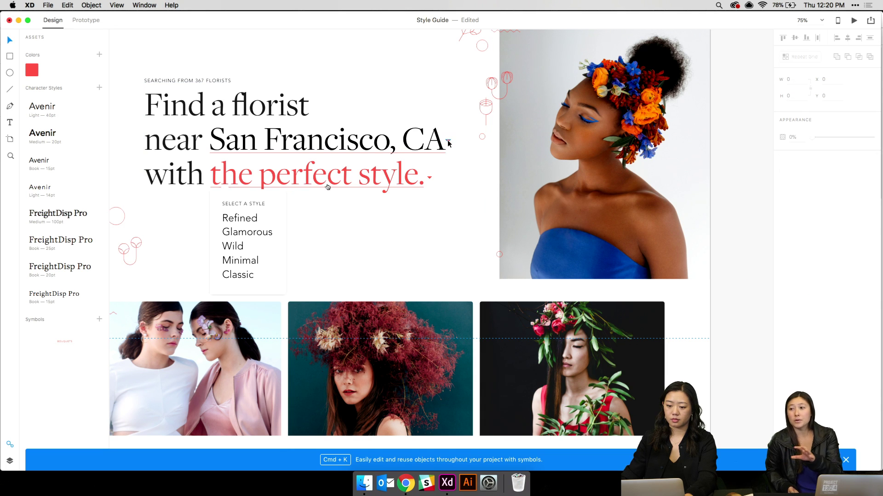
Recolor the small dropdown arrow and the underline of "San Francisco, CA" black
left_click(449, 140)
left_click(796, 154)
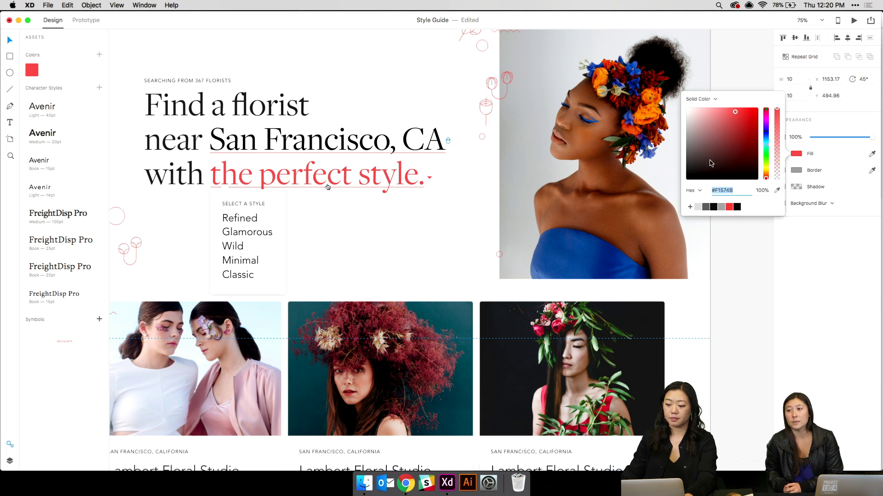
left_click(711, 163)
left_click(398, 156)
left_click(398, 153)
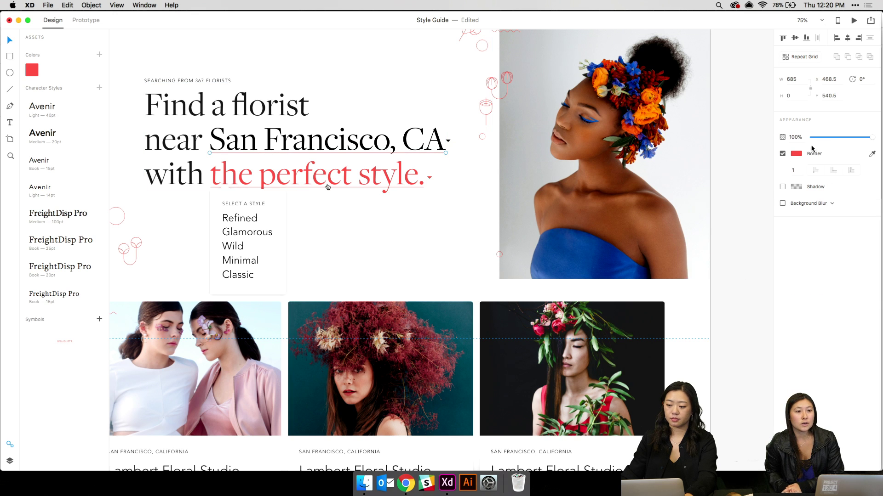
left_click(798, 154)
left_click(701, 159)
key("Escape")
key("Escape")
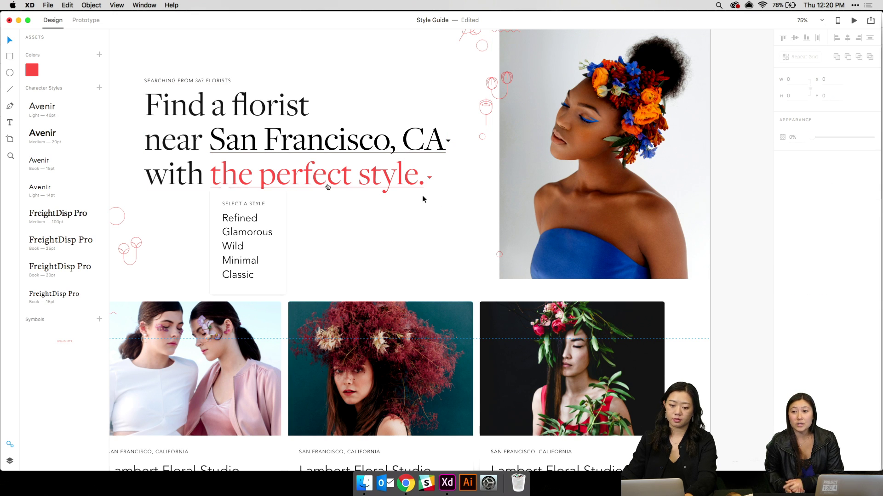
Compare the two selected location artboards side by side and save the Style Guide file
key("super+minus")
key("super+minus")
scroll(422, 198, "left", 10)
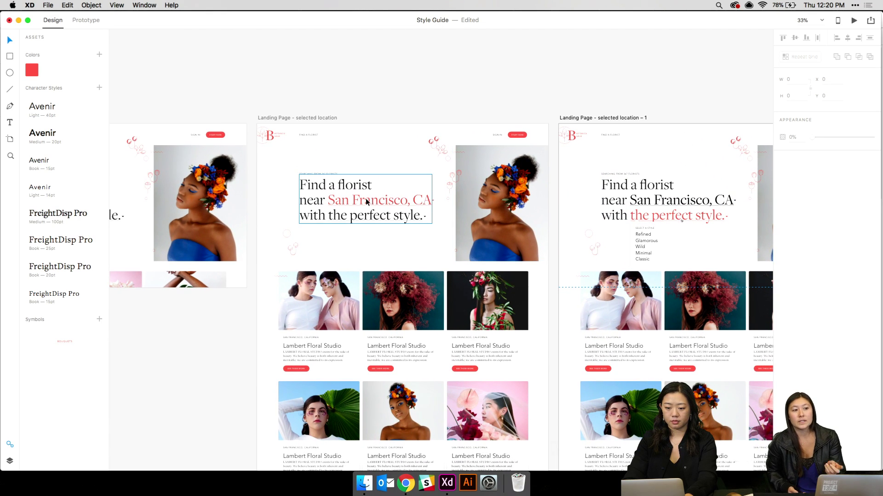
key("super+minus")
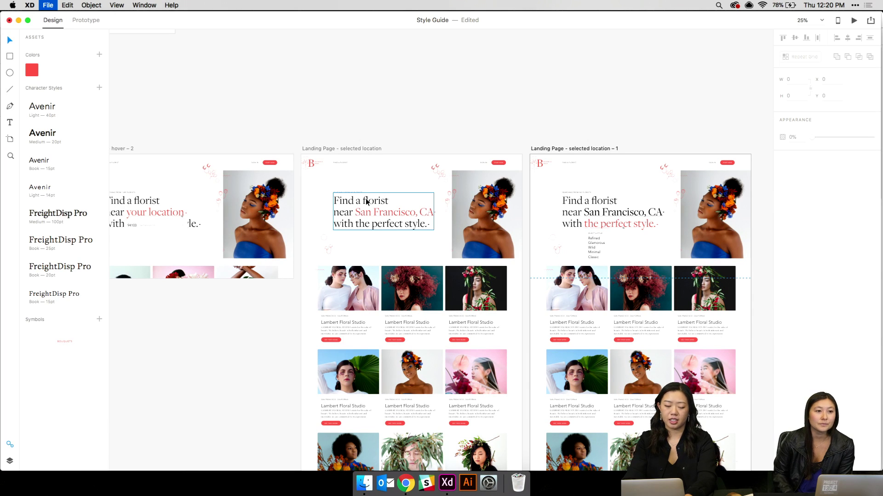
key("super+minus")
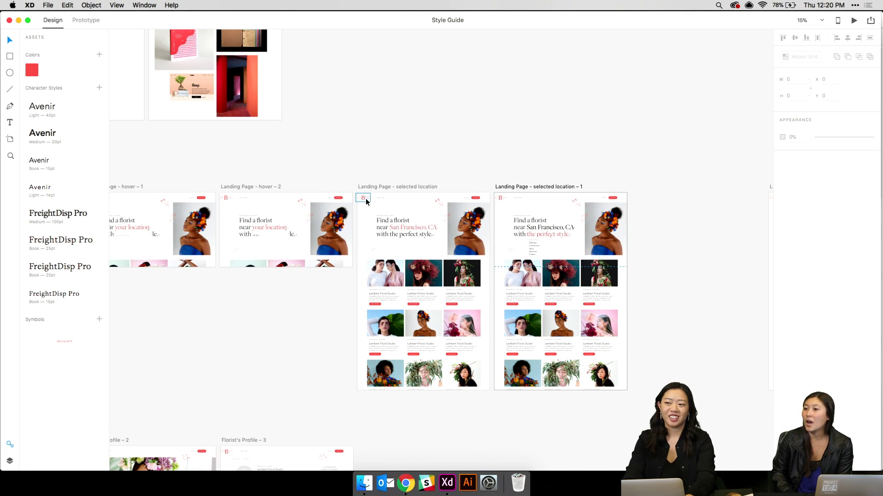
Examine the Florist's Profile, sign-up and chat artboards, and inspect the chat conversation on Florist's Profile – 10 up close
scroll(366, 198, "left", 10)
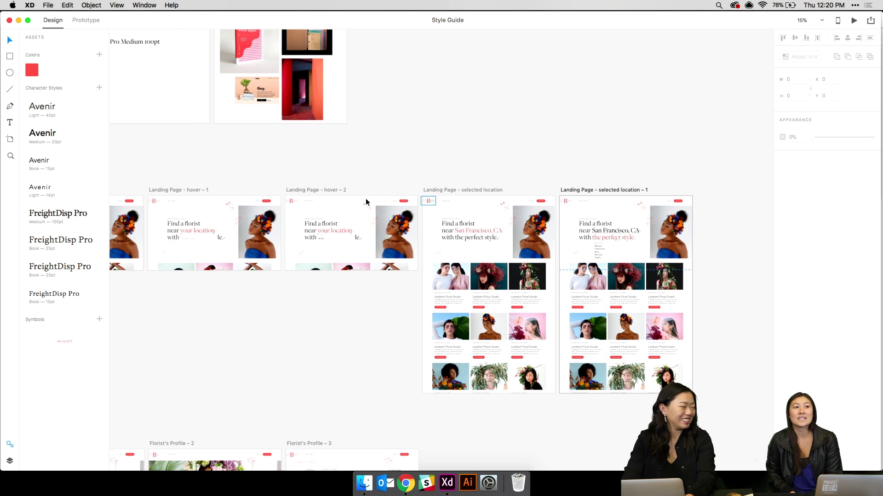
scroll(366, 198, "down", 8)
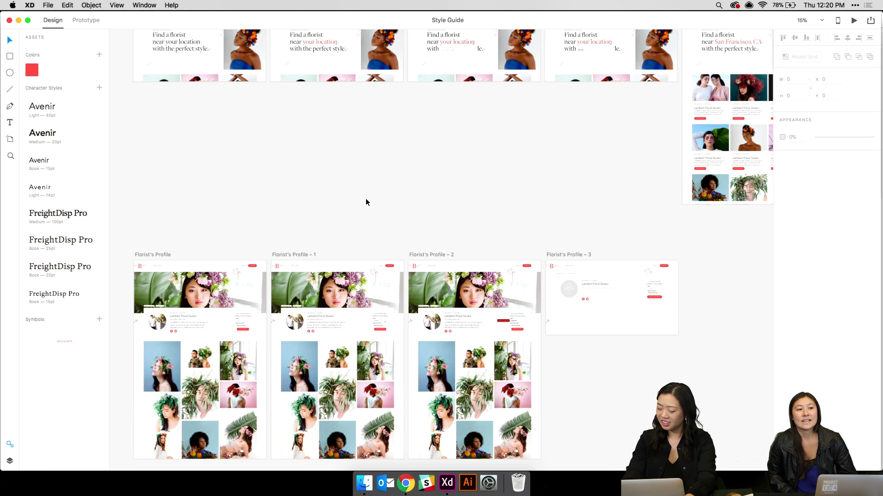
scroll(365, 197, "down", 5)
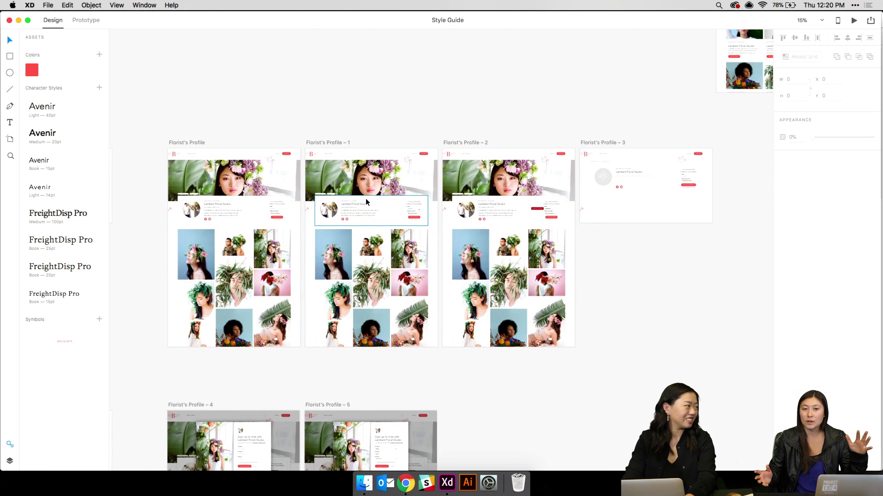
scroll(366, 197, "down", 1)
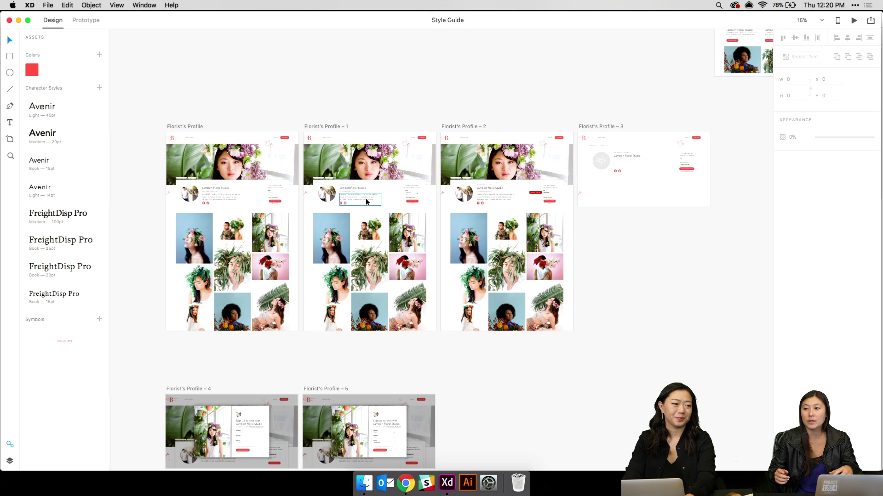
scroll(366, 201, "down", 10)
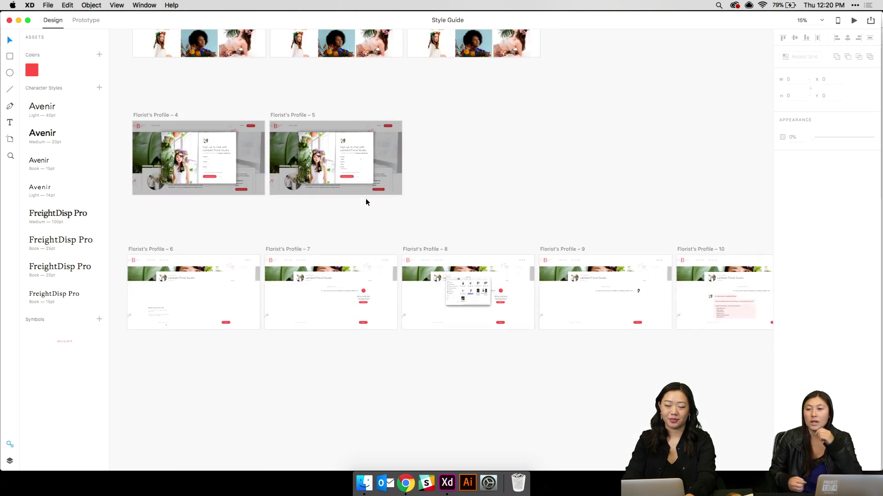
scroll(366, 201, "right", 7)
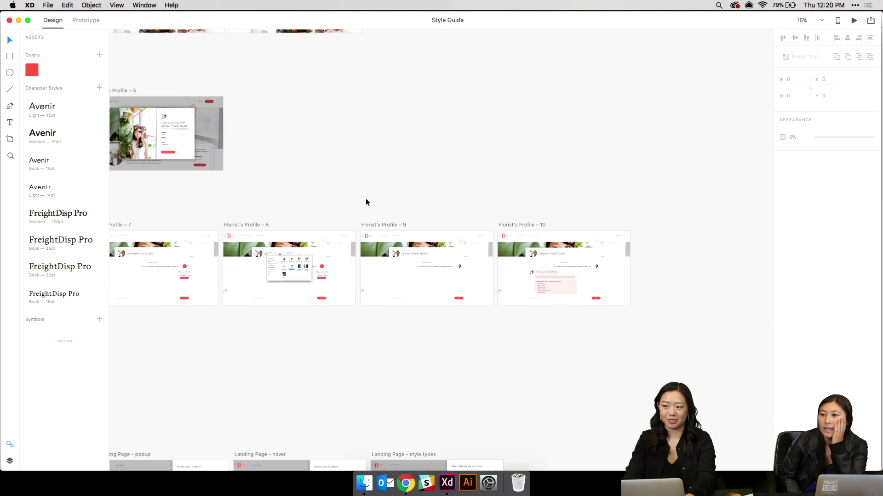
scroll(366, 202, "up", 5)
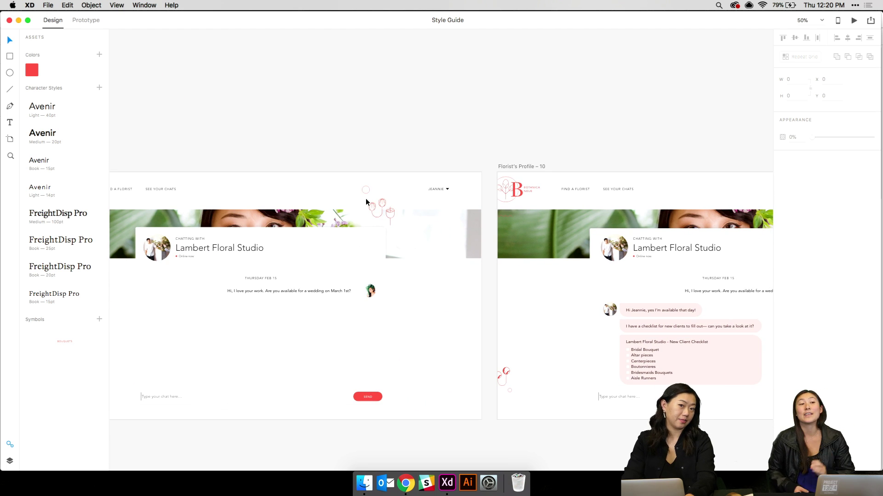
scroll(366, 197, "right", 8)
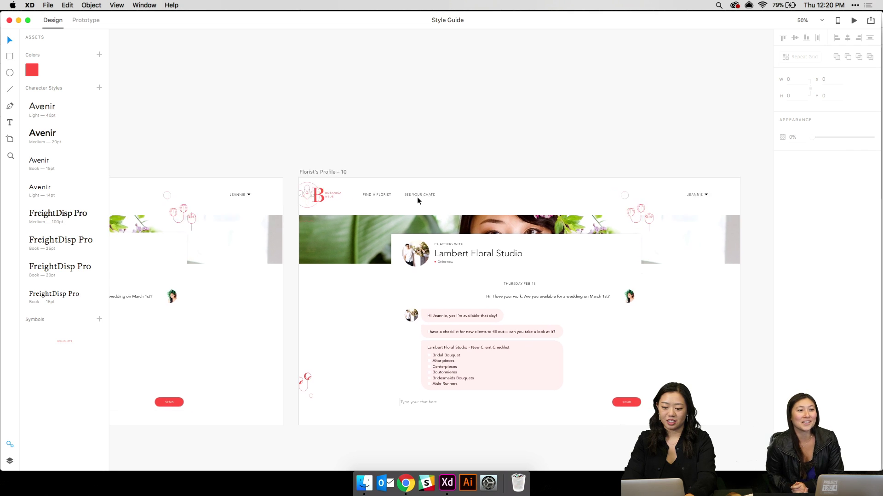
scroll(417, 201, "right", 1)
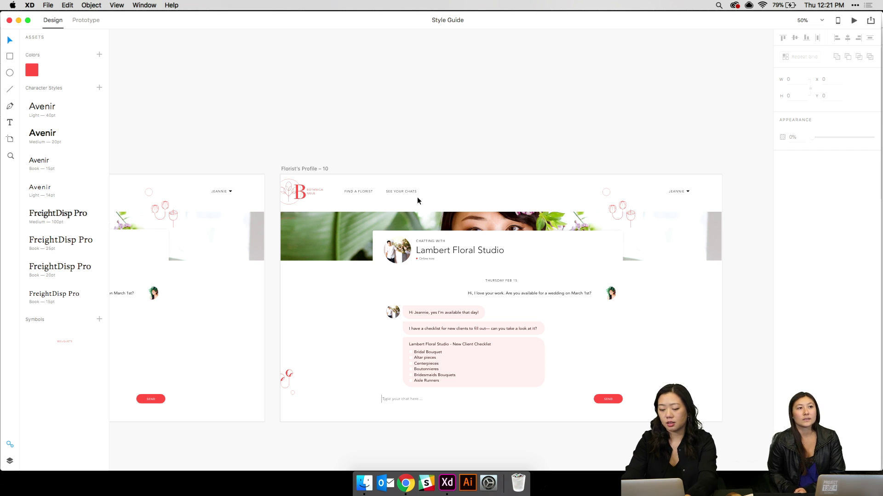
Select the Chatting section's title artboard and look over the file's section rows as a whole
scroll(417, 197, "down", 5)
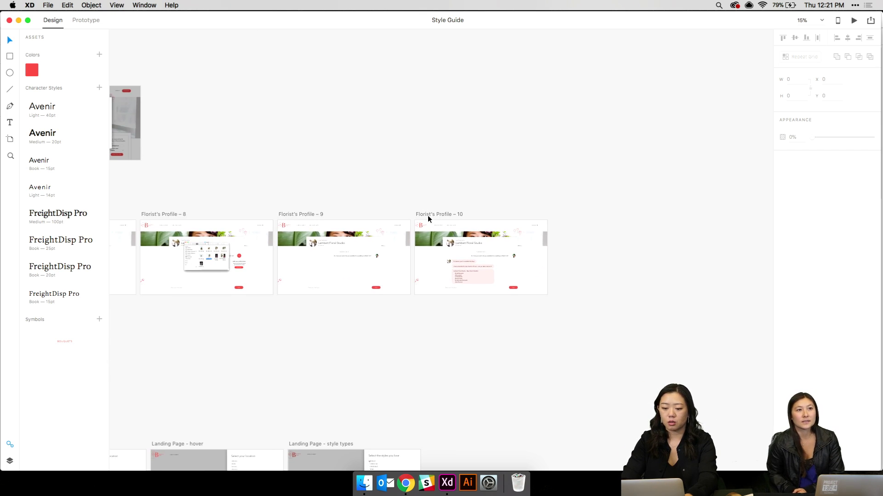
left_click(427, 215)
scroll(427, 216, "left", 10)
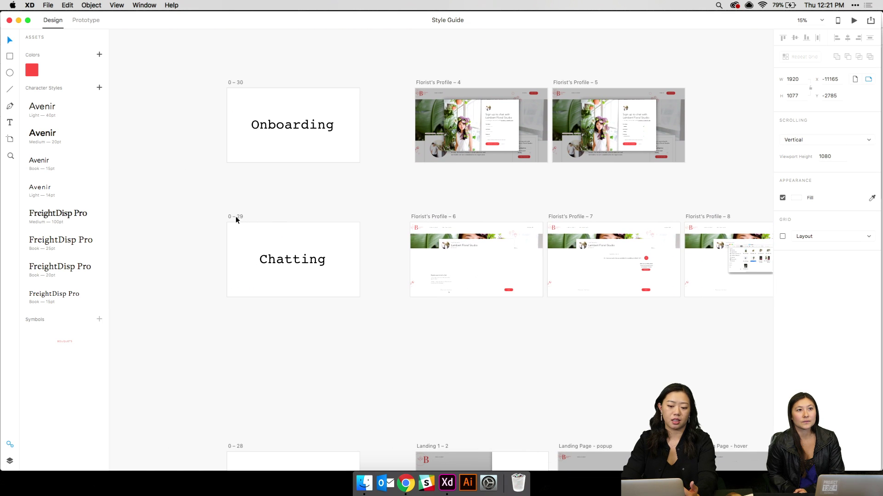
left_click(236, 217)
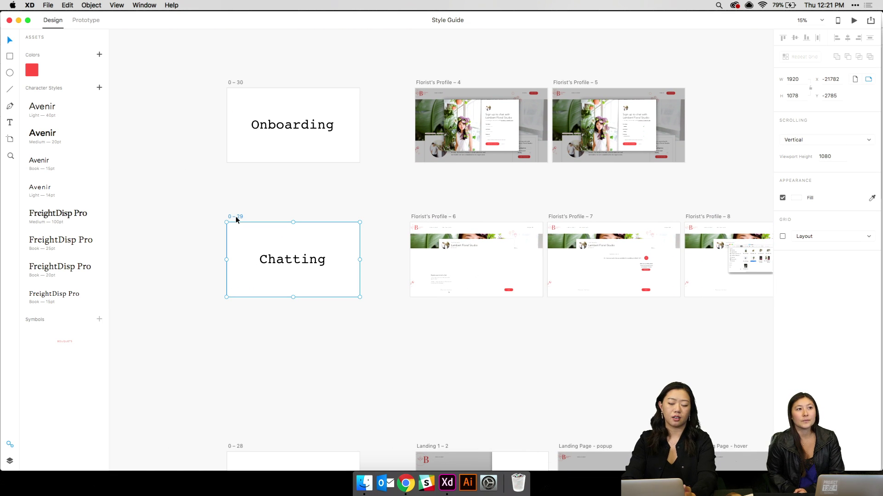
scroll(236, 220, "down", 6)
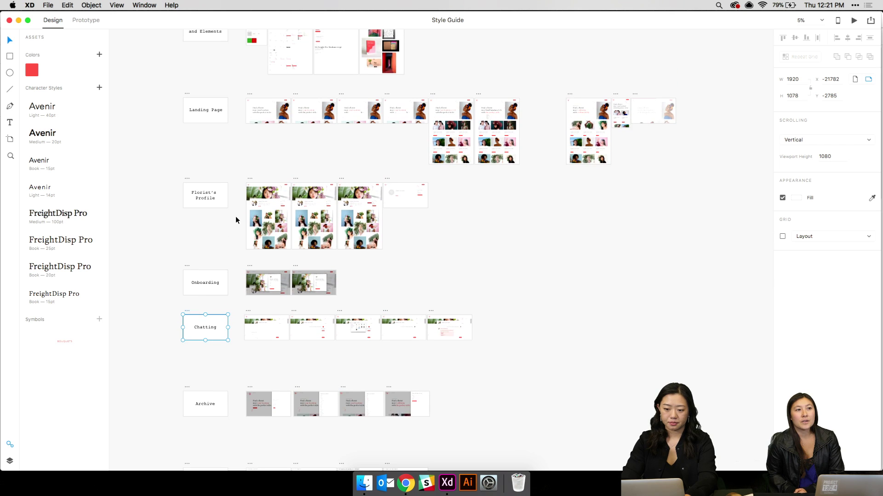
Move the sorted, tablet and Landing Page – 1 artboards together along the Landing Page row to close the gap
scroll(236, 220, "up", 1)
left_click(570, 107)
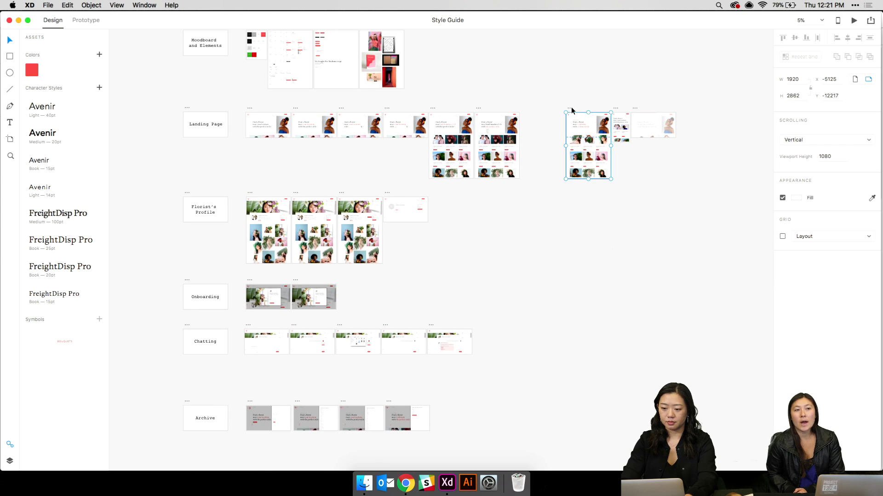
left_click(617, 108, "shift")
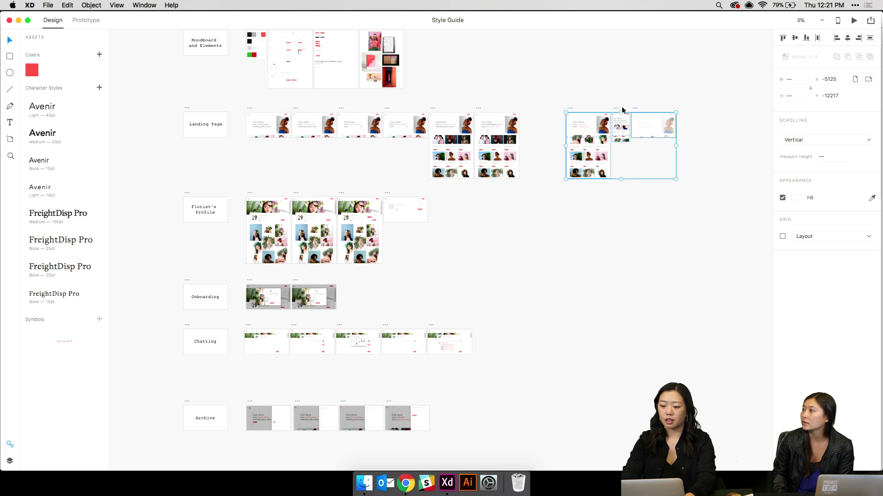
left_click_drag(569, 107, 527, 107)
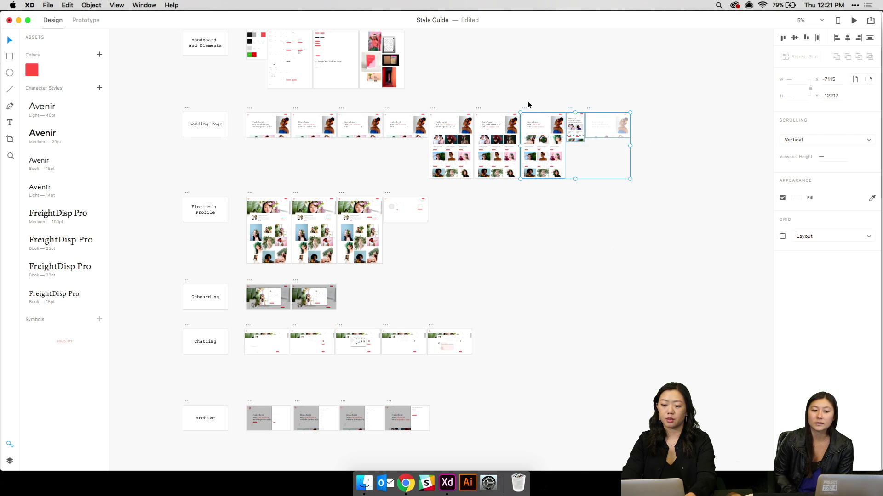
left_click(529, 98)
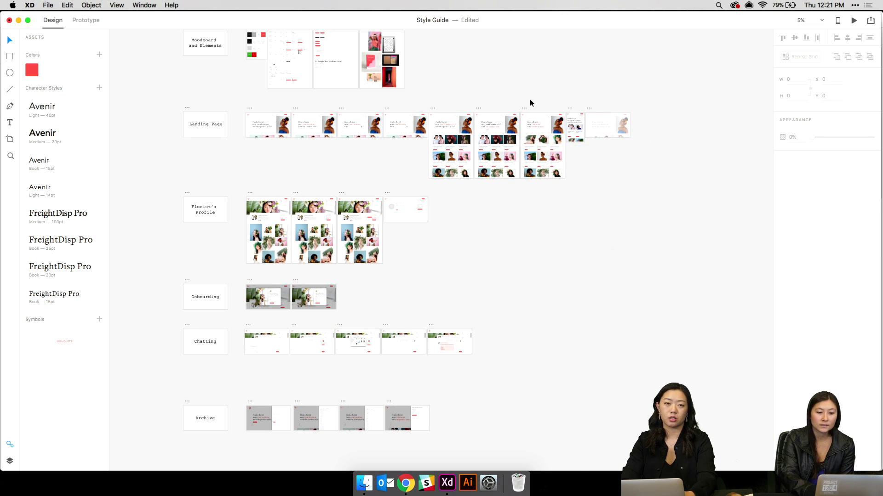
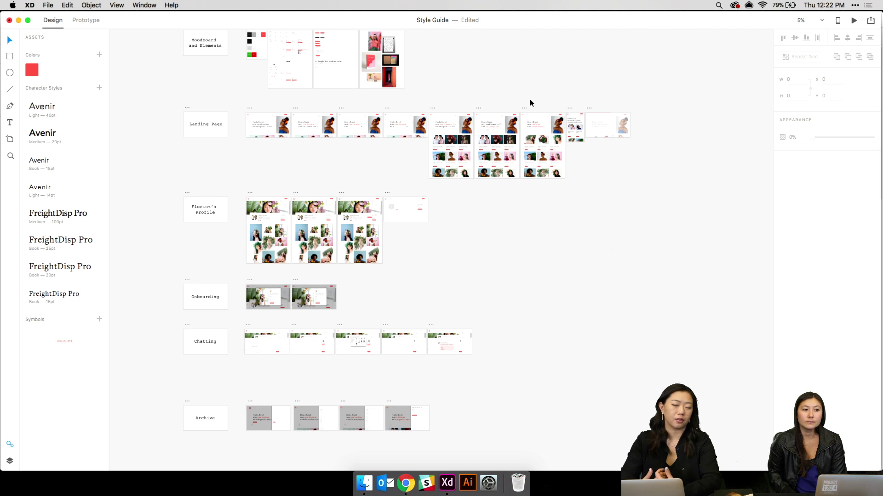
Examine the Landing Page – sorted and tablet artboards, and compare the first Florist's Profile artboards
scroll(531, 103, "up", 5)
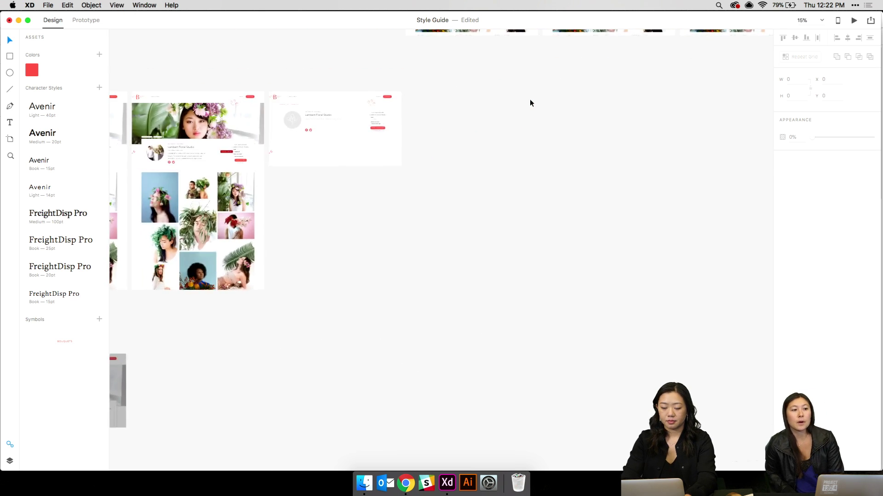
scroll(529, 101, "up", 5)
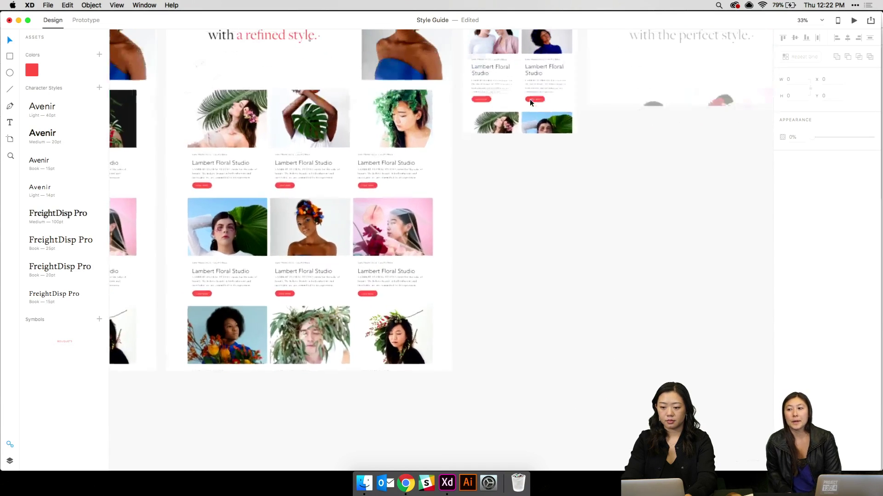
scroll(530, 98, "up", 1)
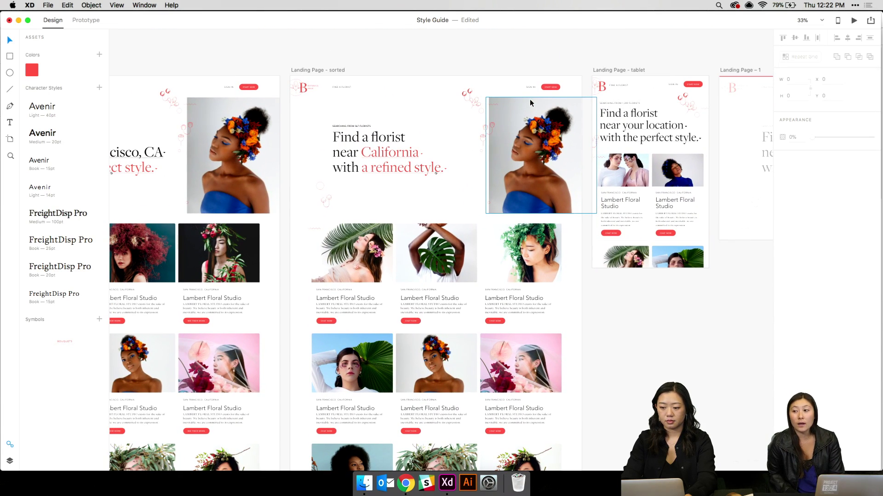
scroll(529, 98, "right", 10)
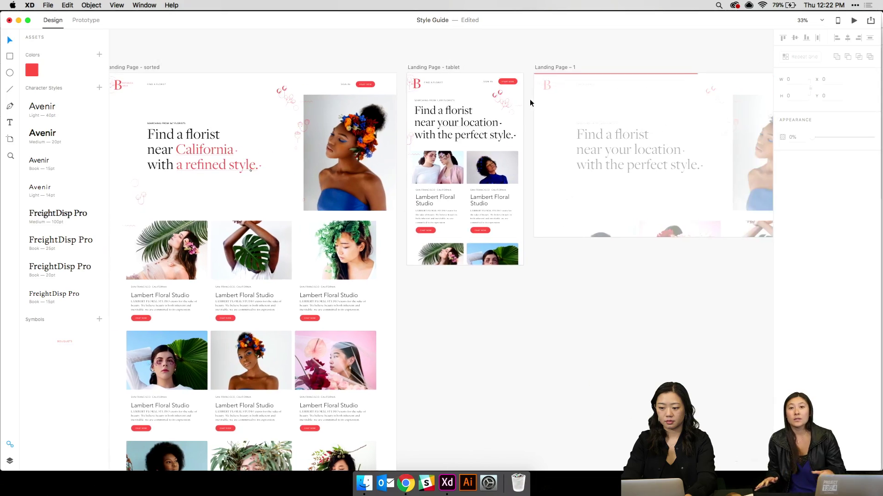
scroll(530, 99, "down", 5)
scroll(529, 99, "down", 15)
scroll(529, 98, "right", 5)
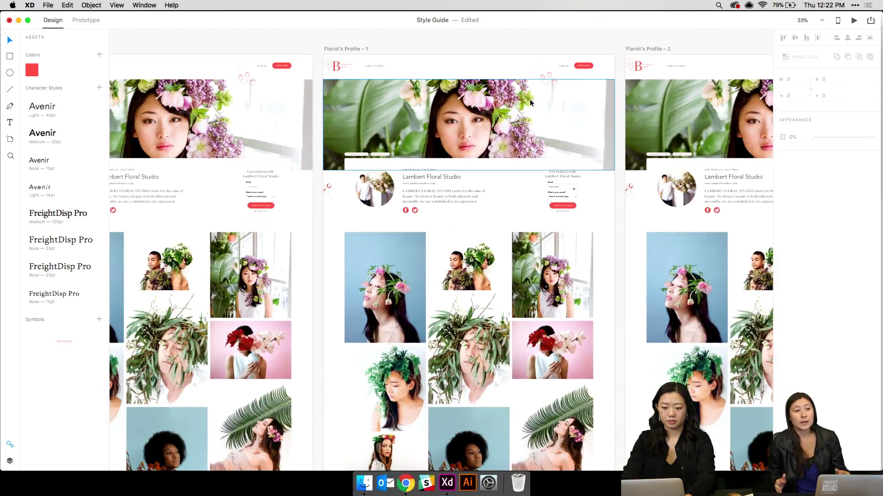
scroll(393, 122, "left", 4)
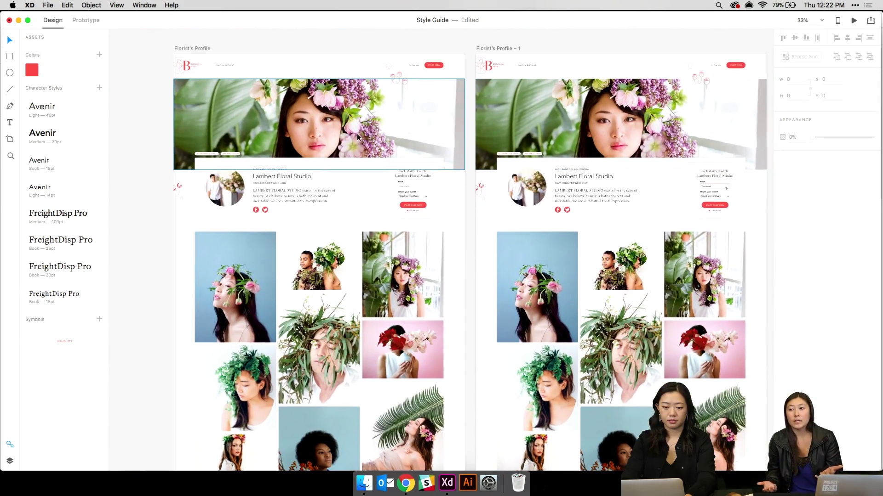
Duplicate the first Florist's Profile artboard and place the copy after Florist's Profile – 3
left_click(198, 48)
scroll(197, 48, "right", 10)
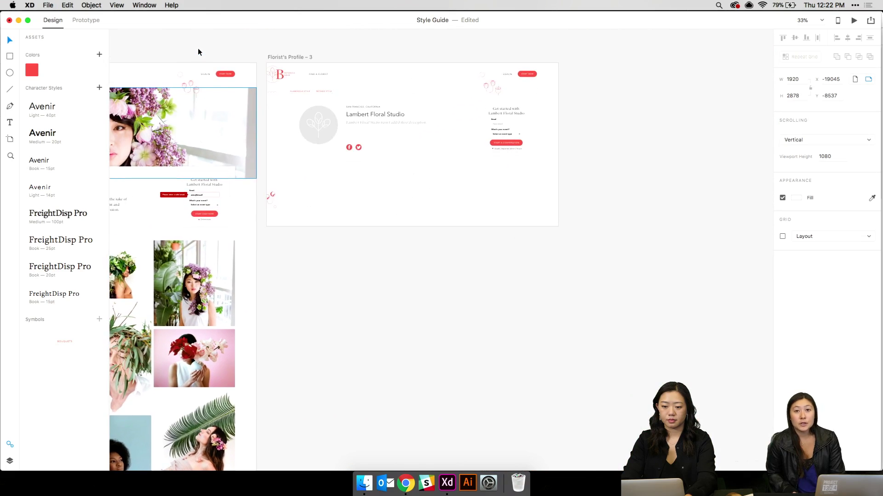
left_click(277, 67)
key("super+v")
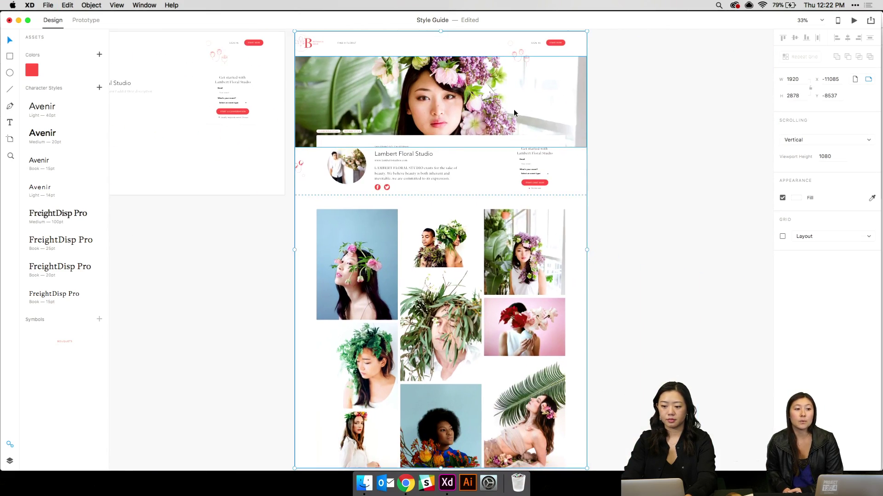
Inspect the copied profile's hero and studio details, and add an iPad artboard beside the copy
left_click(514, 112)
key("super+3")
scroll(514, 113, "up", 5)
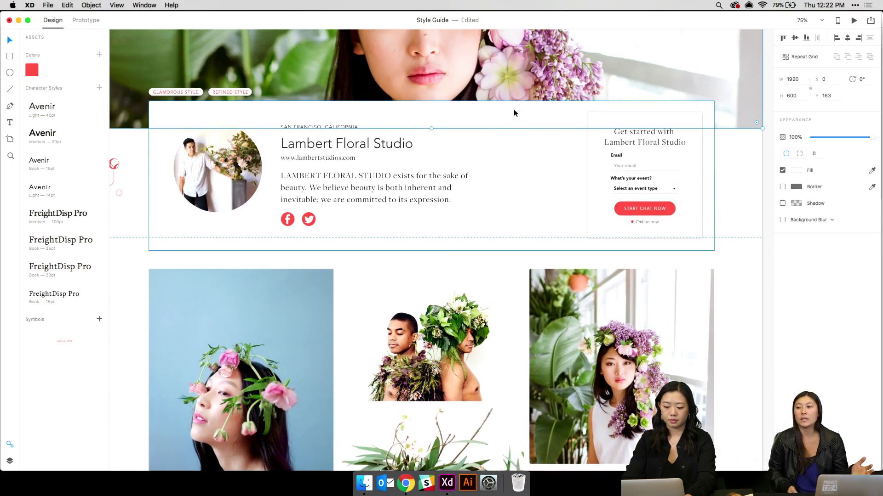
key("super+minus")
key("super+minus")
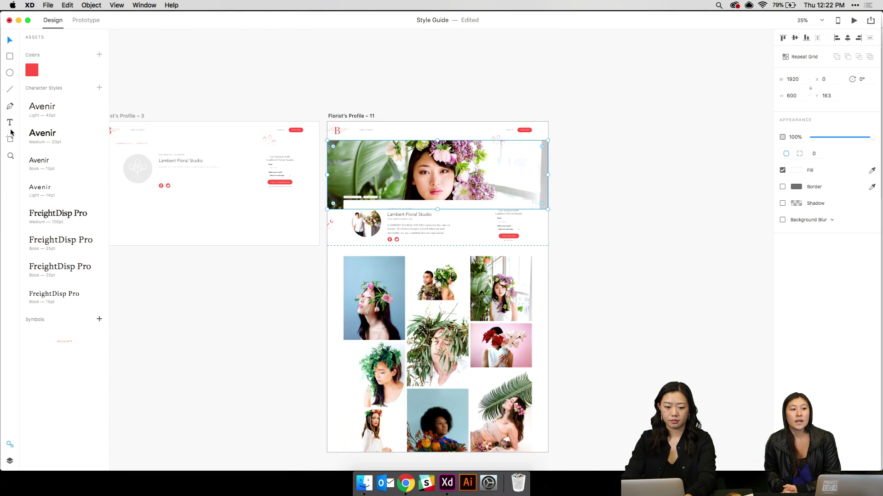
left_click(10, 139)
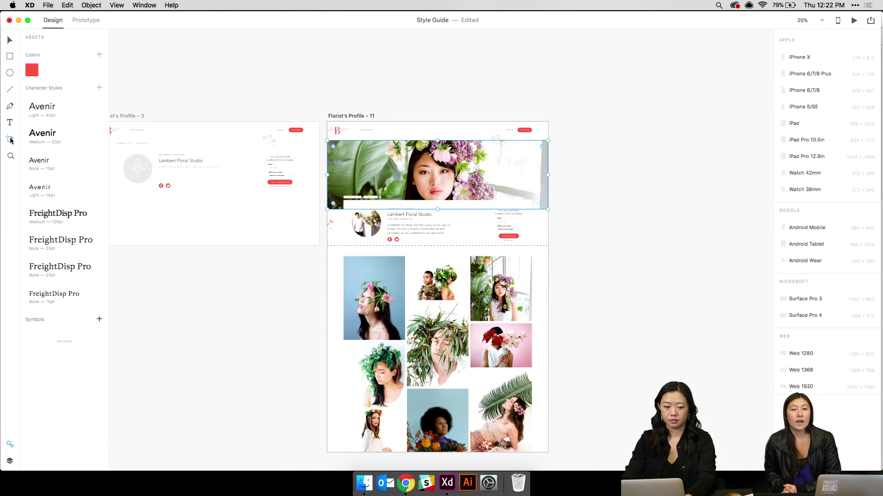
left_click(794, 129)
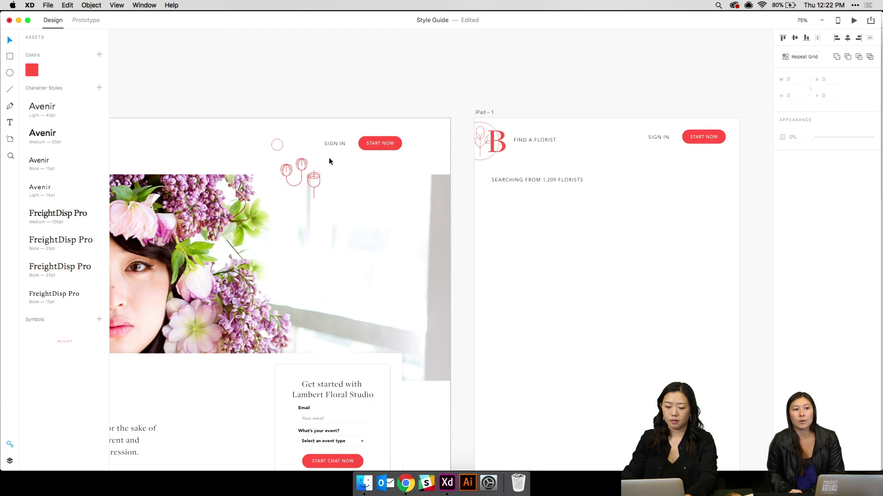
Place a copy of the profile header's flower illustration below the START NOW button on the iPad artboard, at its outer edge
left_click(277, 150)
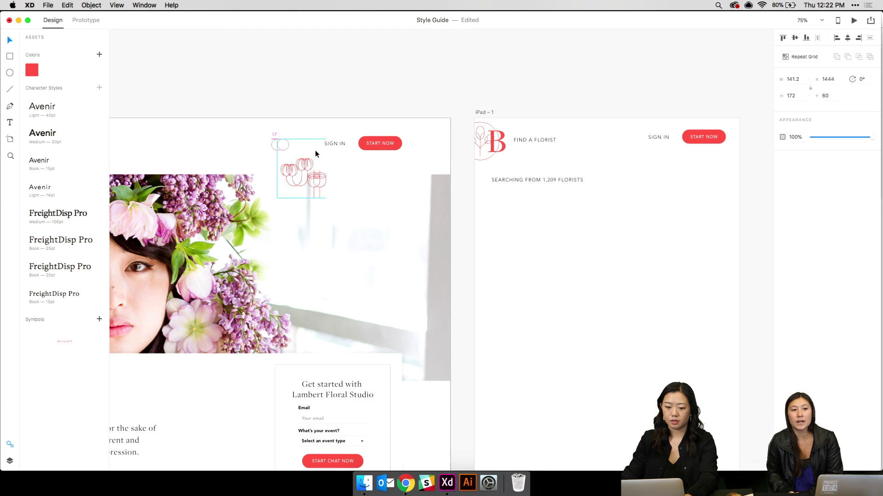
left_click_drag(316, 154, 704, 158)
left_click(745, 168)
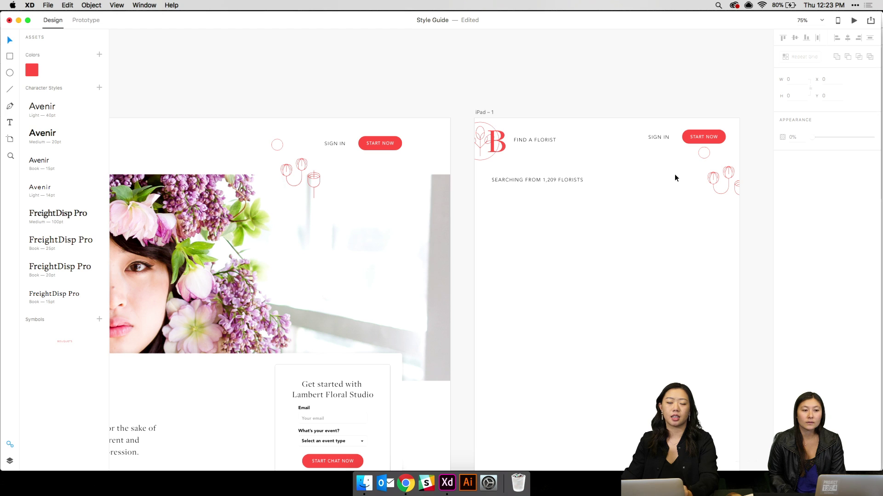
right_click(622, 184)
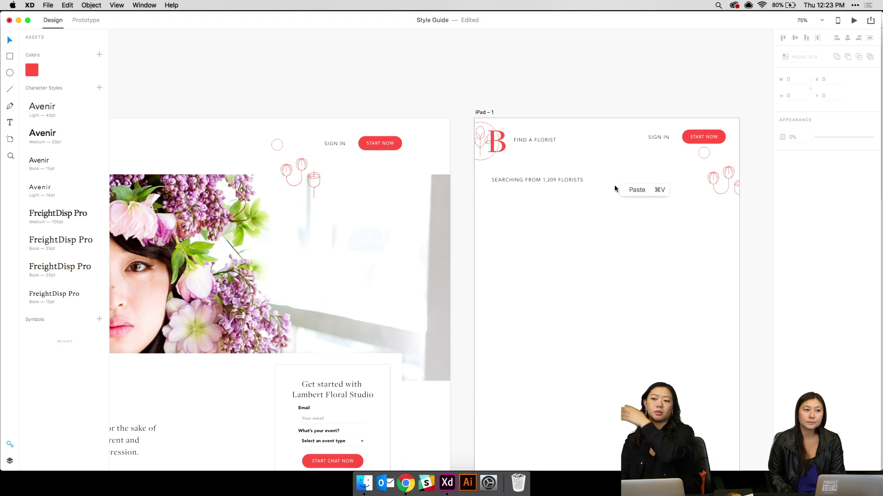
key("Escape")
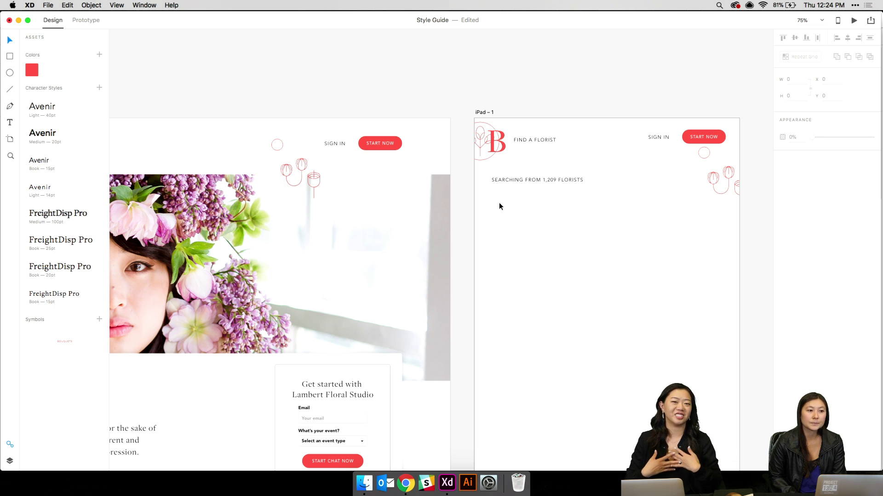
Copy the large hero photo from the Florist's Profile copy and paste it onto the iPad – 1 artboard
key("super+1")
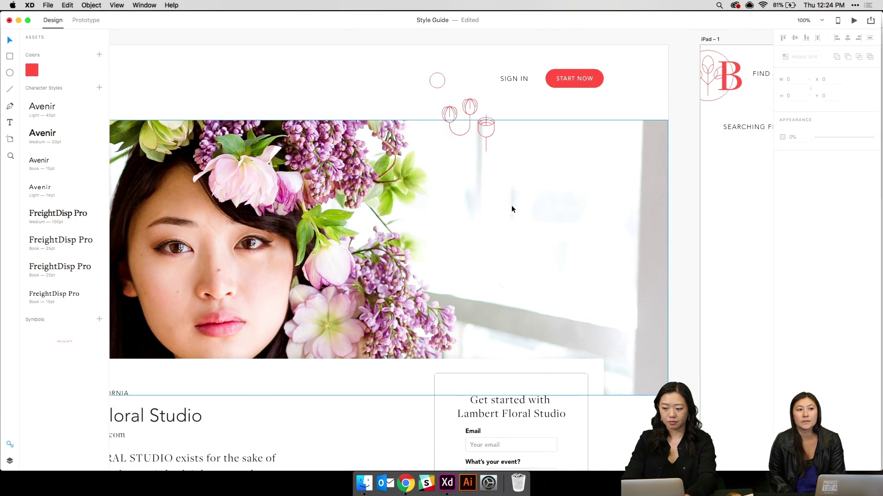
scroll(658, 199, "right", 10)
scroll(749, 197, "right", 1)
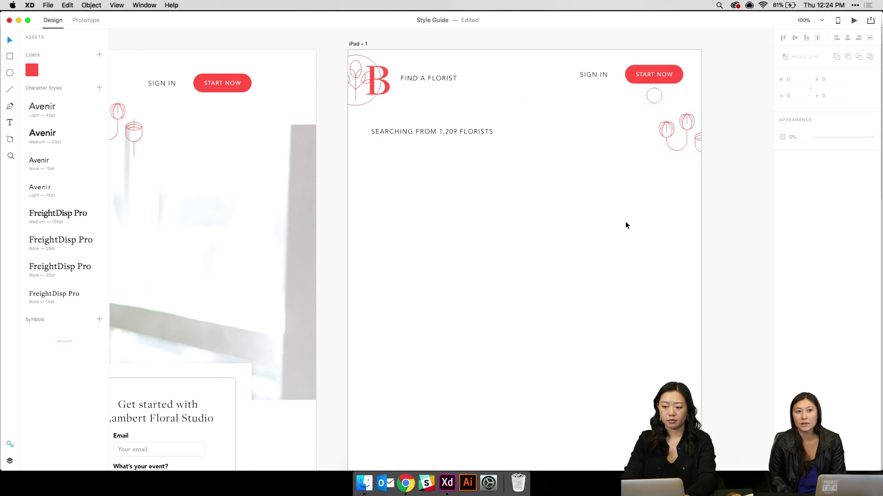
key("super+v")
key("super+z")
left_click(301, 145)
key("super+c")
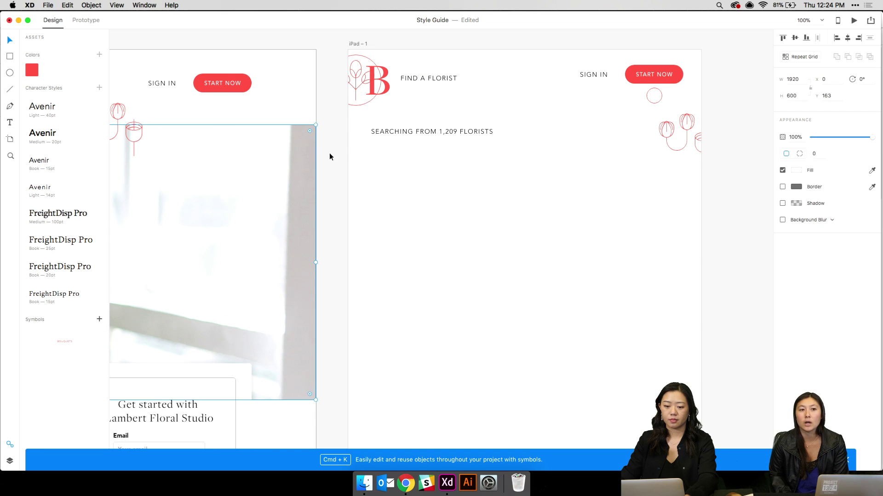
left_click(387, 154)
key("super+v")
Send the pasted hero photo to the back and delete the "SEARCHING FROM 1,209 FLORISTS" text above it
right_click(421, 168)
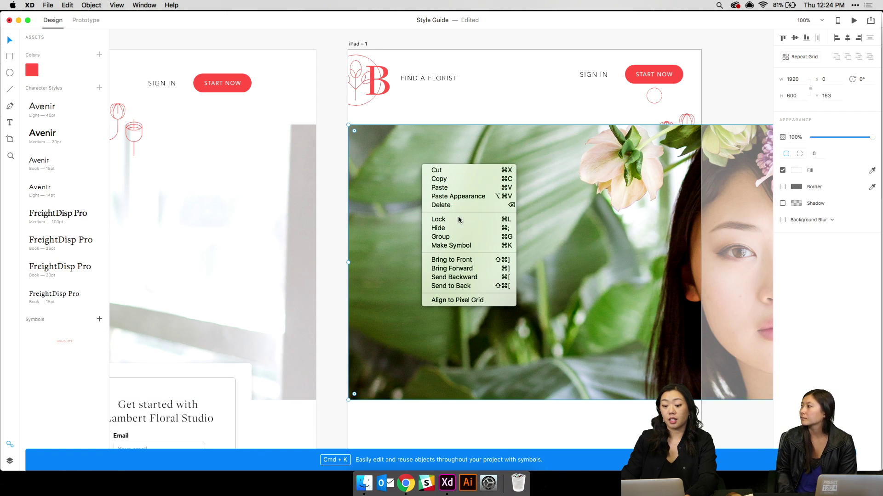
left_click(450, 286)
scroll(444, 84, "right", 1)
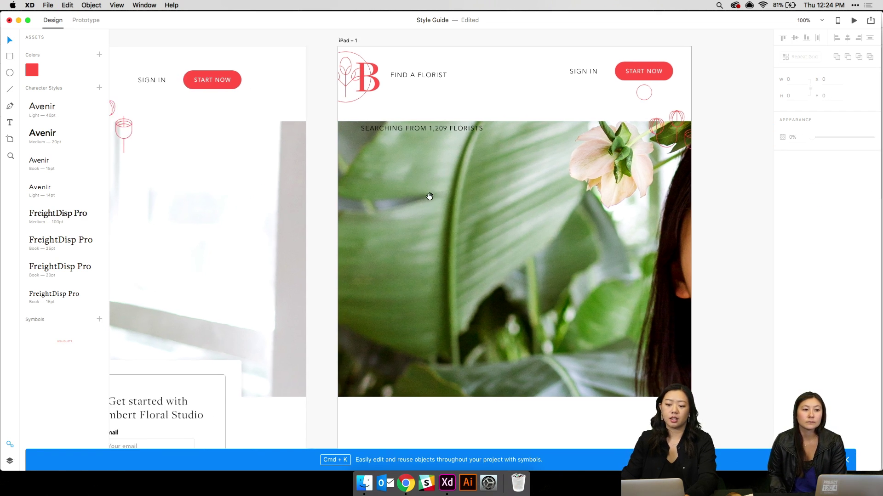
left_click(435, 130)
key("Delete")
Scale the iPad artboard's hero photo down to 768 by 240 and position it at X 0, Y 163
key("super+minus")
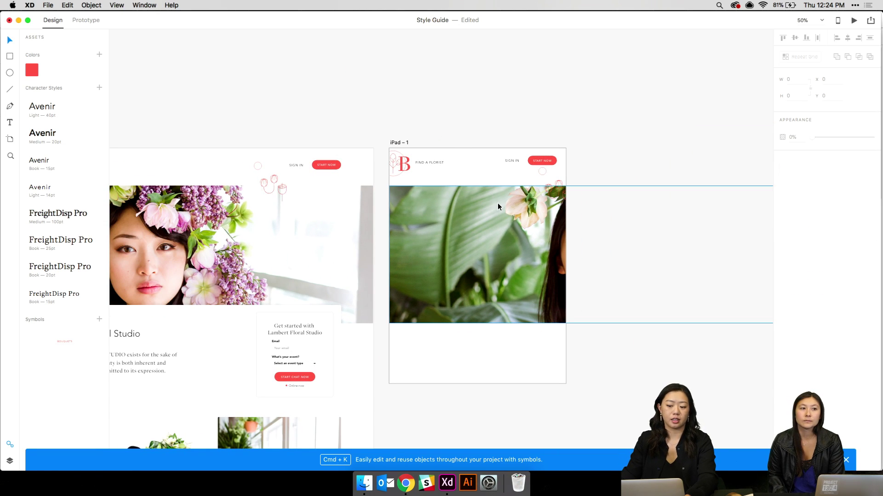
scroll(452, 102, "right", 5)
left_click(288, 197)
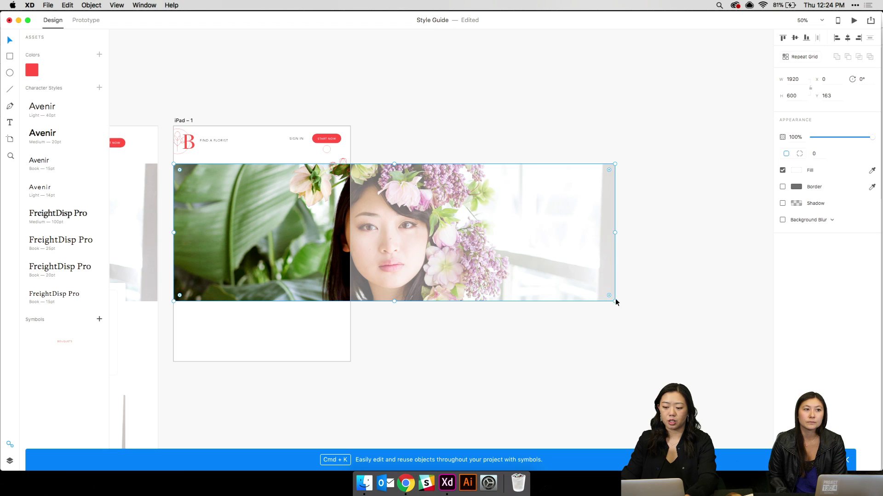
left_click(479, 252)
left_click(603, 256)
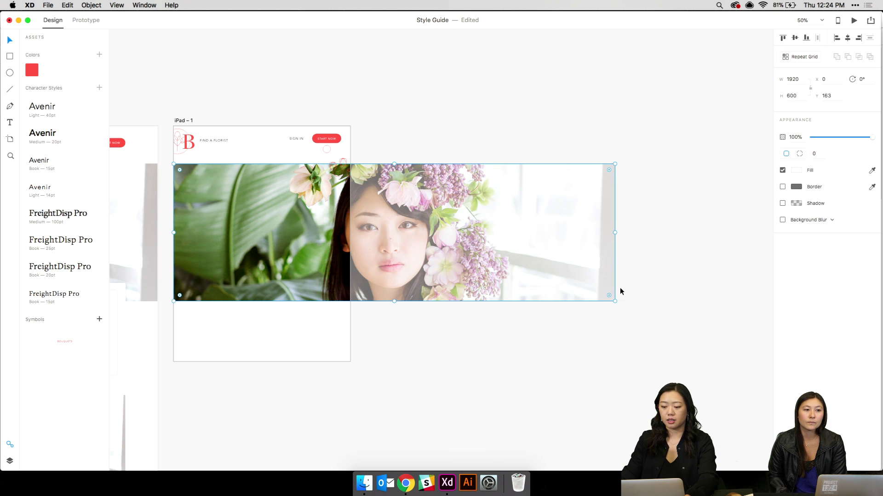
left_click_drag(613, 300, 351, 218)
scroll(477, 211, "left", 10)
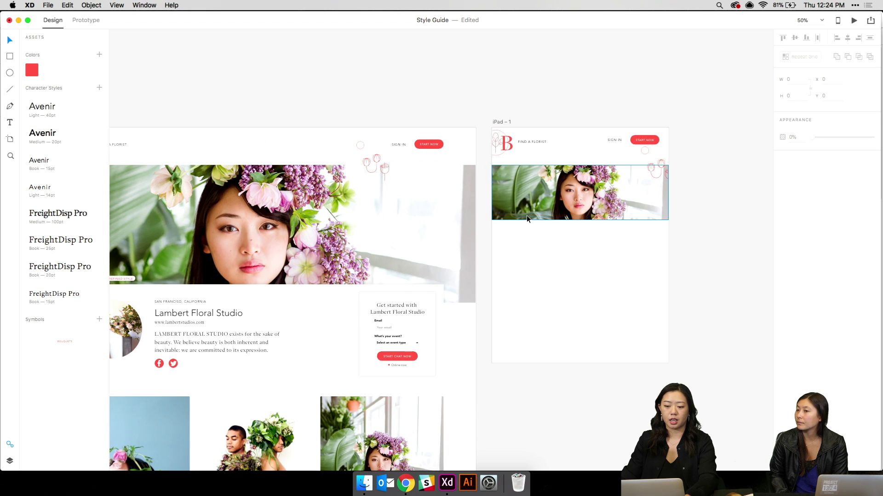
left_click_drag(526, 215, 525, 214)
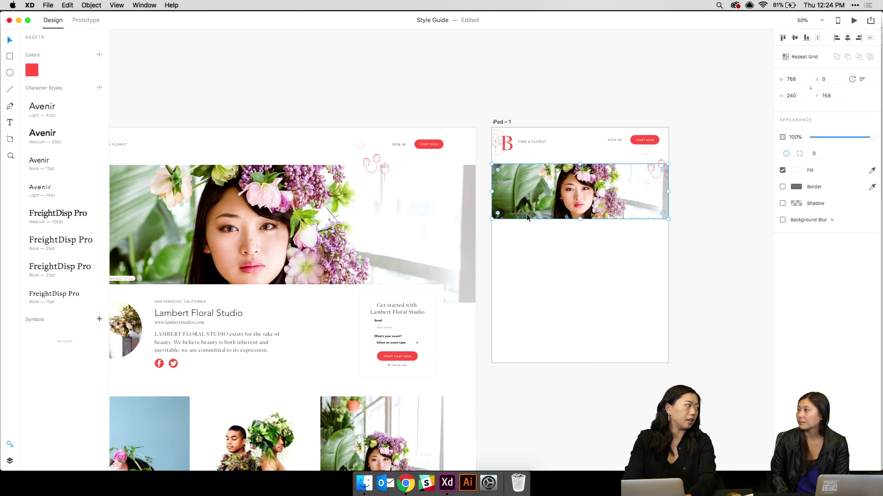
scroll(525, 214, "up", 3)
left_click_drag(526, 214, 526, 214)
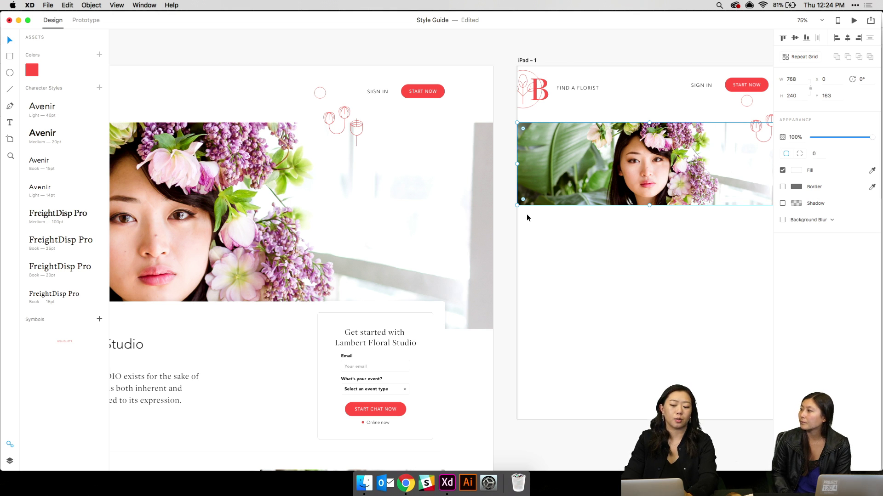
Examine the studio info section and chat form below the hero photo on Florist's Profile – 11
scroll(258, 339, "down", 4)
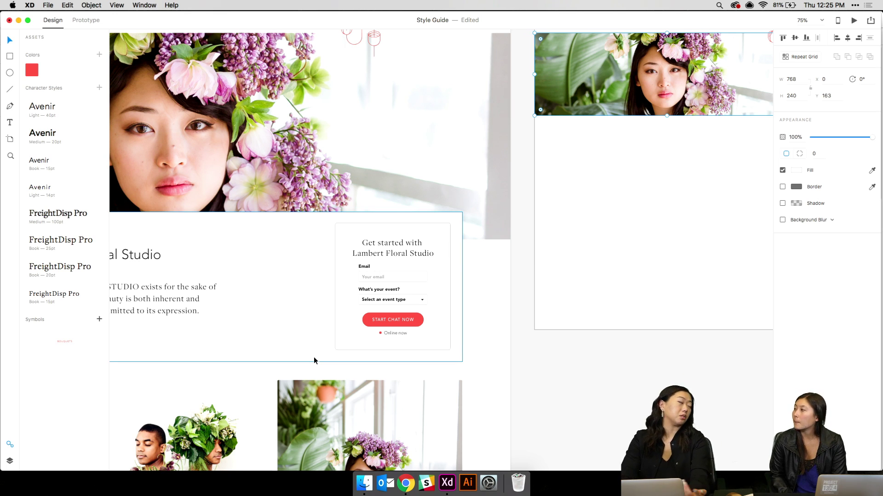
key("super+minus")
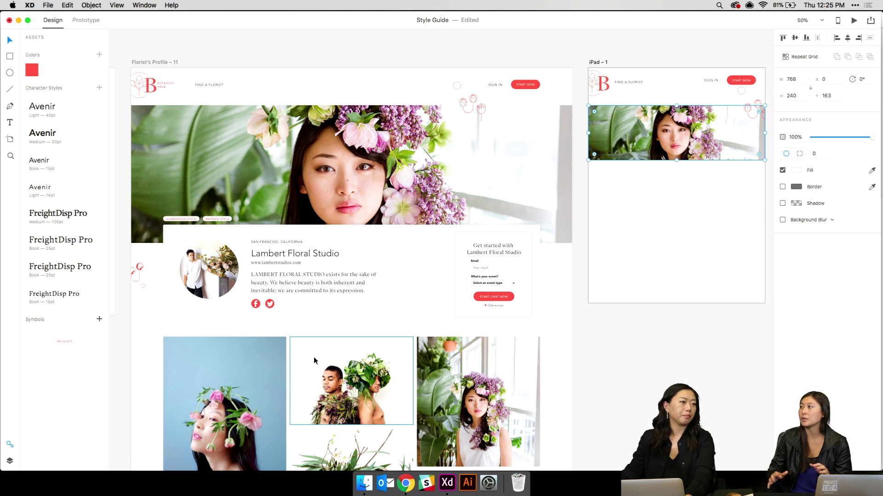
key("super+equal")
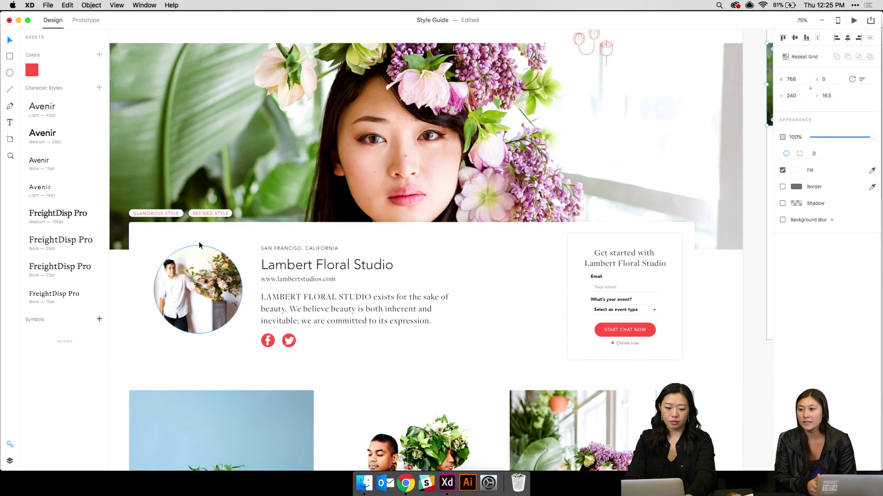
Group the GLAMOROUS STYLE and REFINED STYLE tags, copy them to the iPad – 1 artboard and position them at X 28, Y 183
left_click(211, 214)
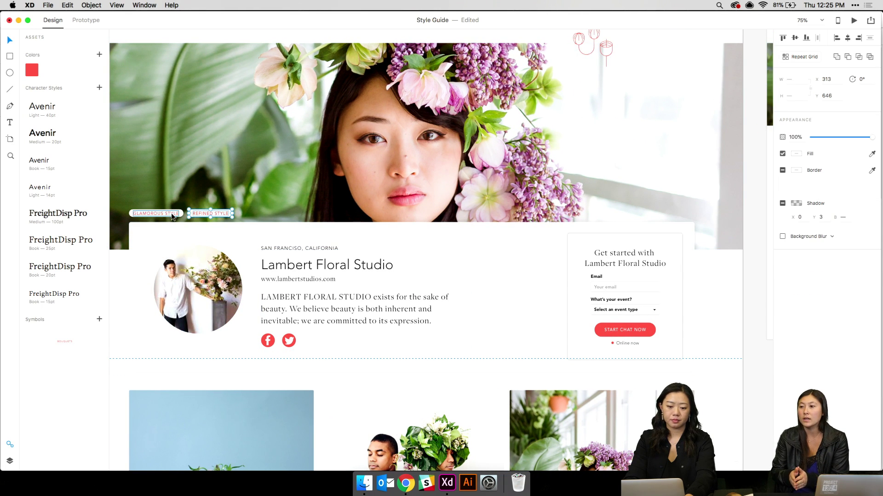
left_click(180, 212, "shift")
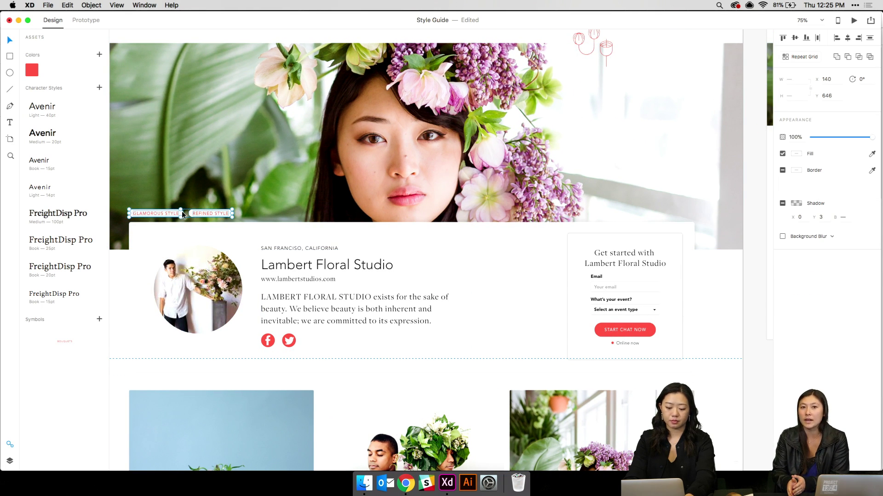
key("super+g")
scroll(302, 190, "right", 10)
scroll(303, 189, "right", 3)
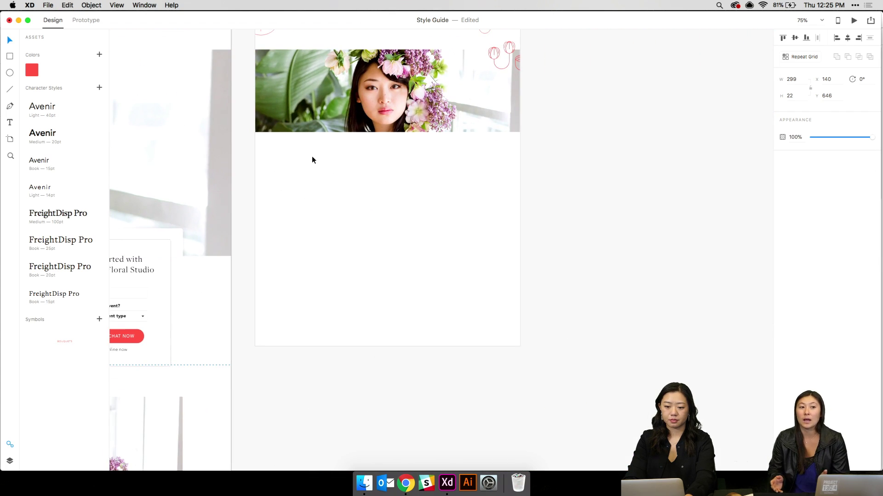
key("super+v")
left_click_drag(325, 218, 288, 61)
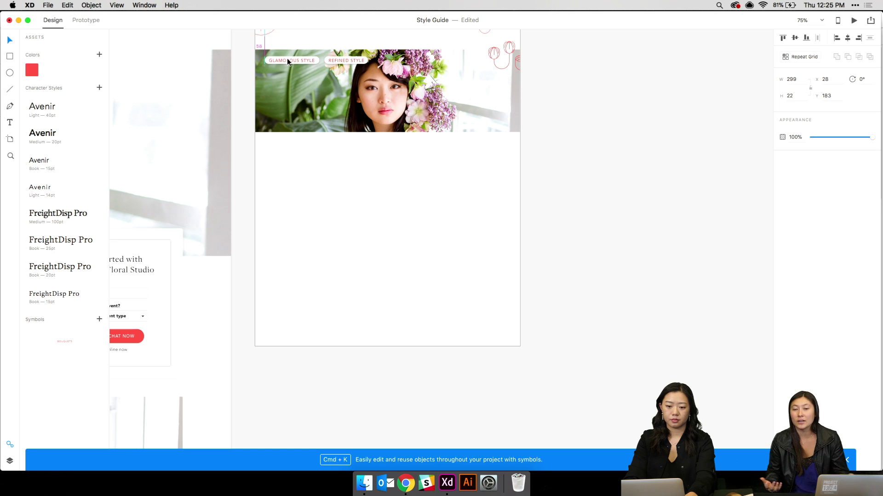
Copy the studio's round portrait photo from Florist's Profile – 11
scroll(297, 82, "left", 10)
scroll(276, 120, "left", 8)
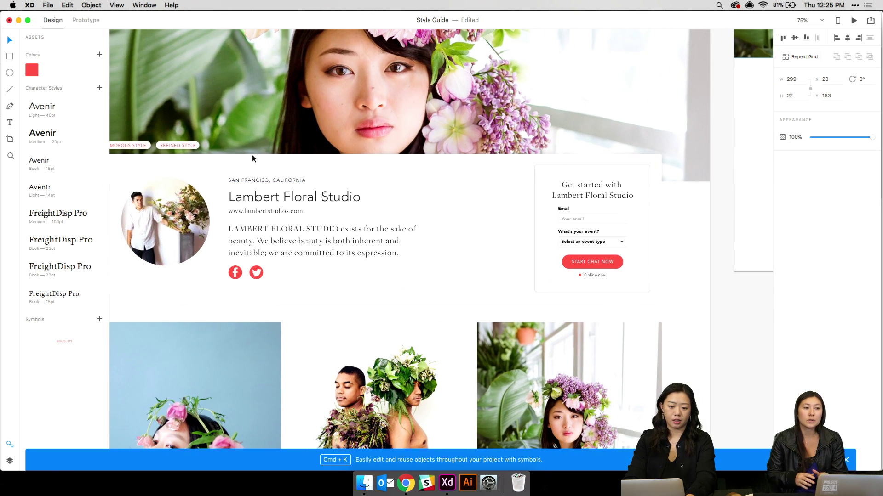
left_click(166, 221)
key("super+c")
scroll(266, 194, "right", 10)
scroll(266, 189, "up", 3)
scroll(266, 190, "right", 5)
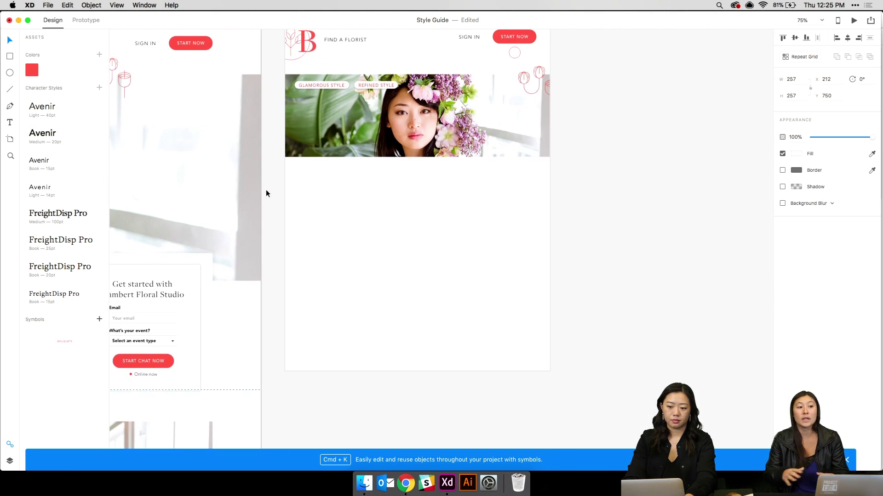
Extend the iPad – 1 artboard downward to about twice its height
scroll(127, 258, "left", 5)
scroll(127, 261, "left", 5)
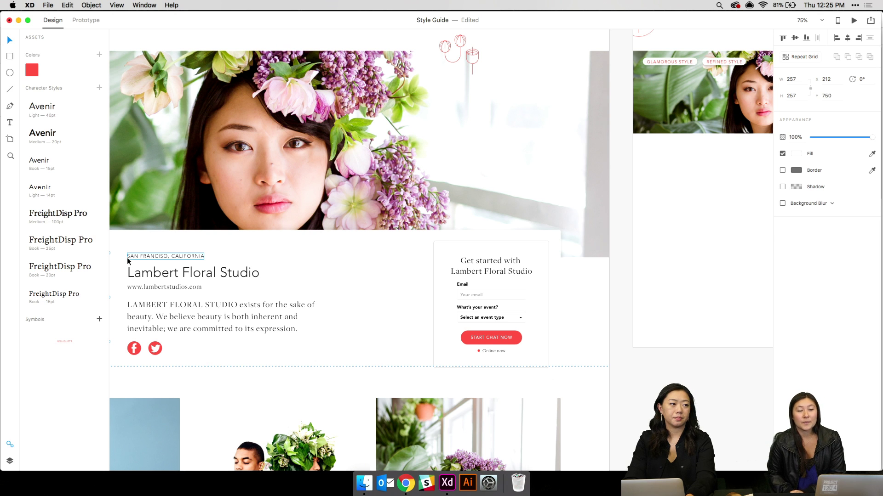
scroll(127, 261, "right", 3)
scroll(127, 261, "down", 5)
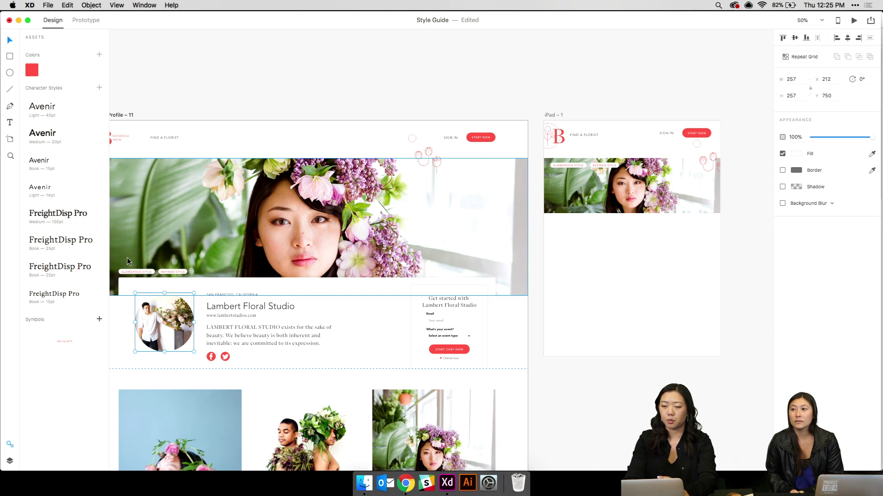
scroll(128, 259, "left", 3)
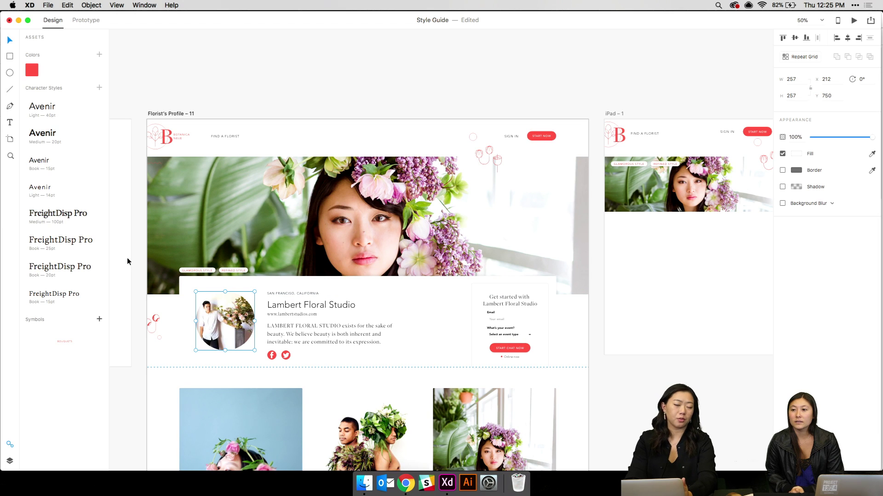
scroll(128, 260, "right", 1)
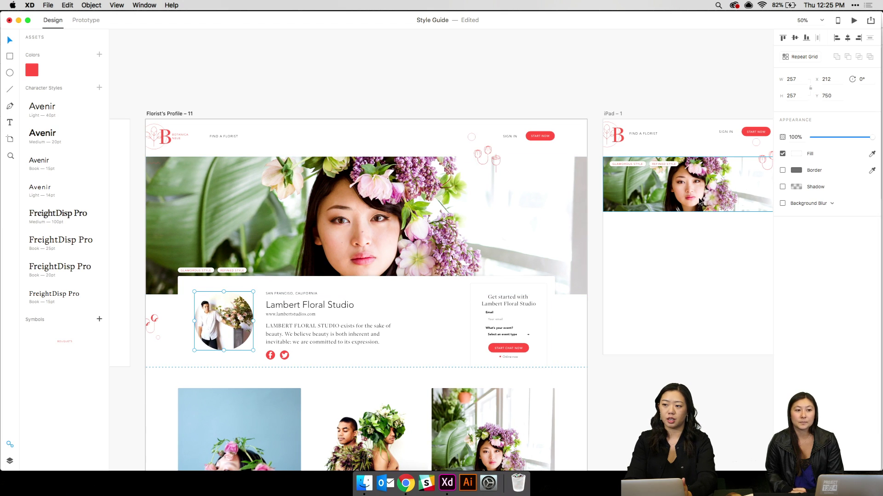
scroll(690, 197, "right", 3)
left_click(682, 300)
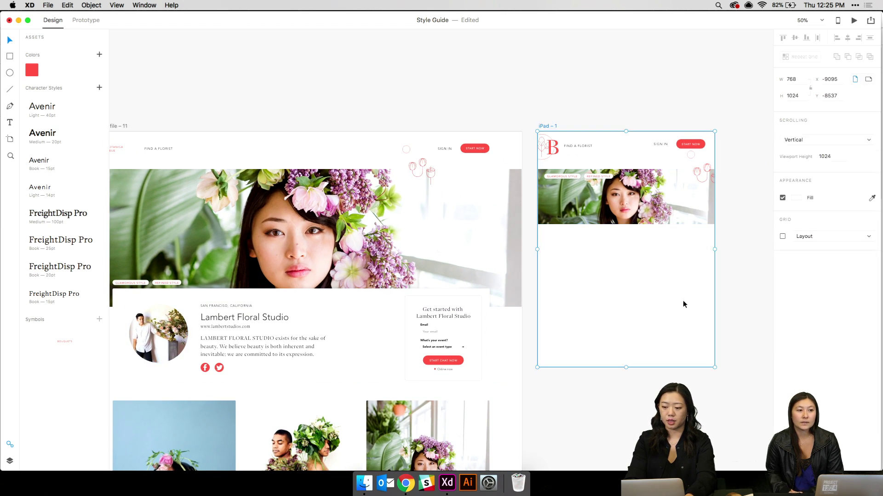
key("super+minus")
scroll(683, 301, "down", 2)
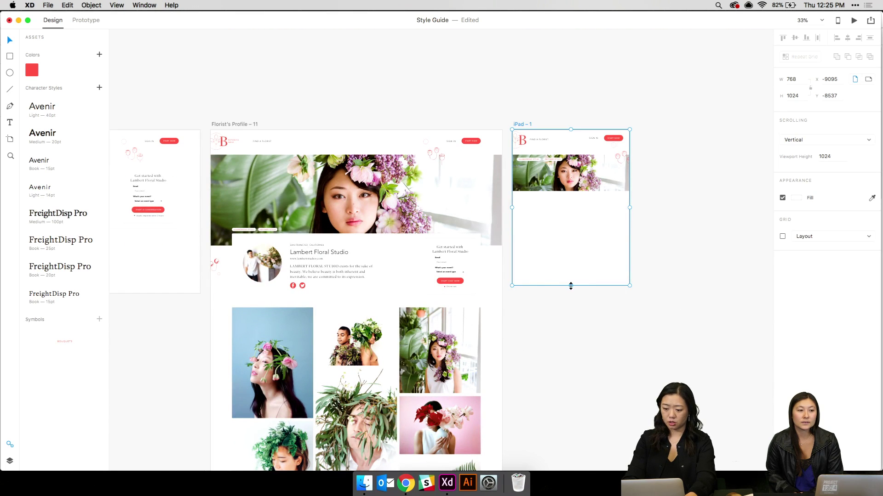
left_click_drag(571, 286, 575, 447)
left_click(583, 361)
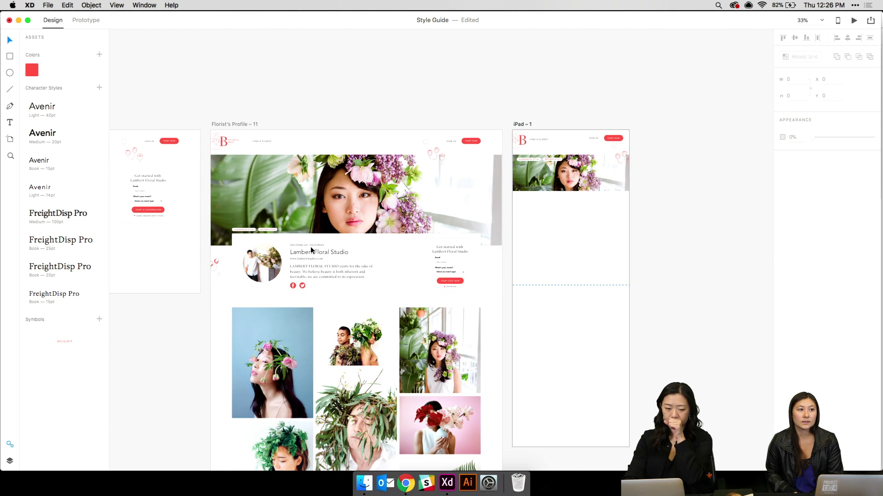
left_click(9, 139)
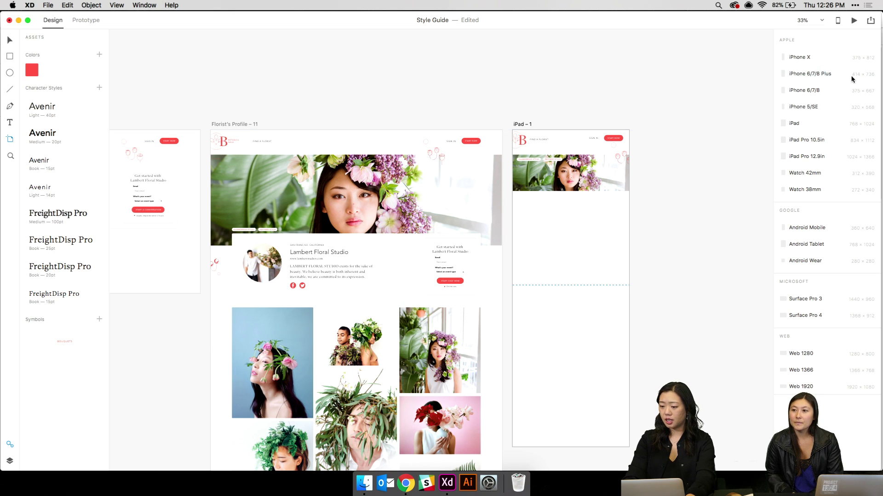
left_click(781, 123)
key("Delete")
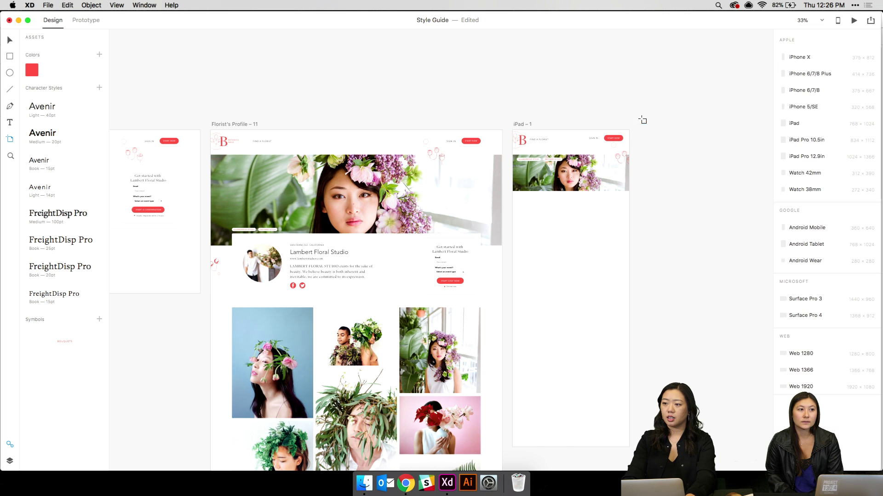
key("v")
Compare the header's logo and navigation on Florist's Profile – 11 with those on the iPad – 1 artboard
key("super+plus")
key("super+plus")
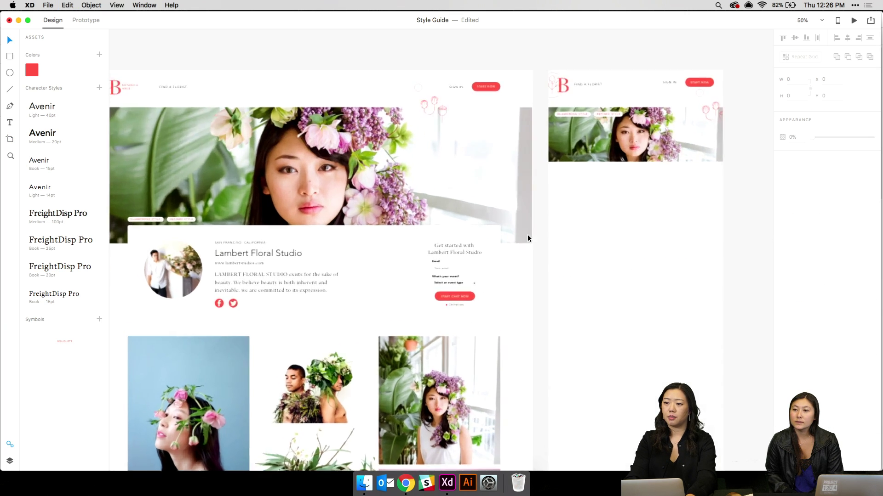
scroll(528, 235, "up", 4)
scroll(528, 235, "right", 3)
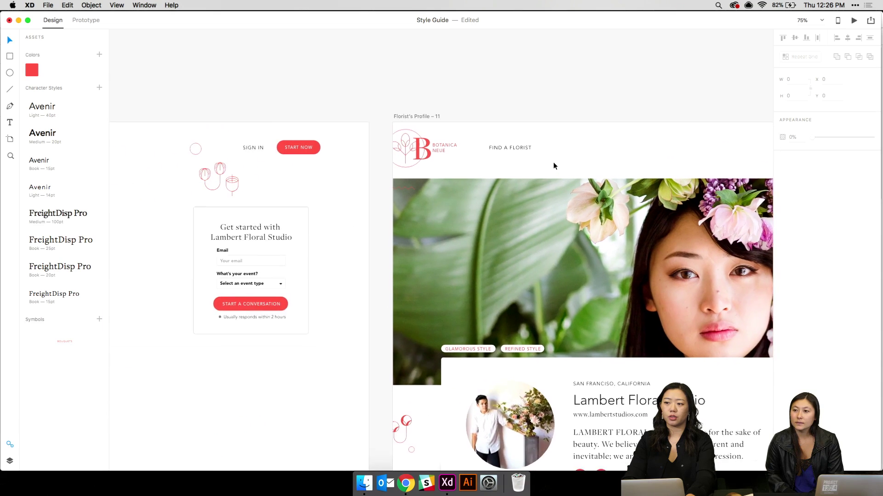
scroll(553, 162, "left", 2)
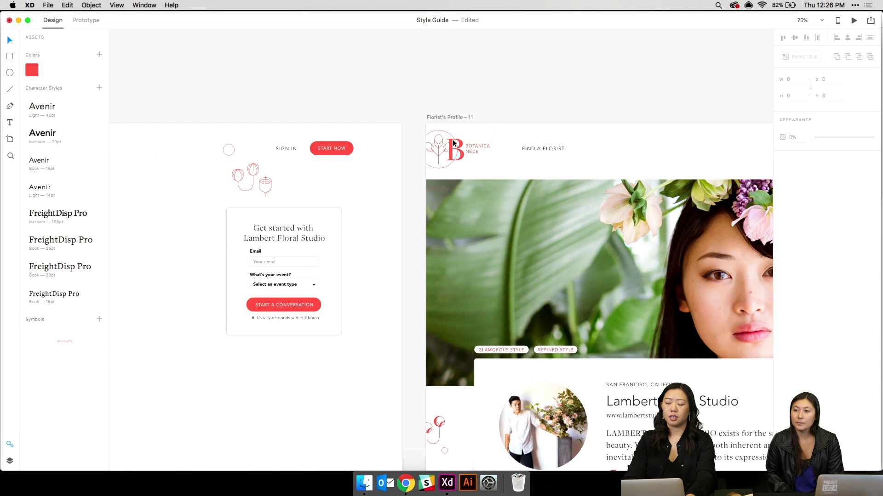
scroll(514, 143, "right", 5)
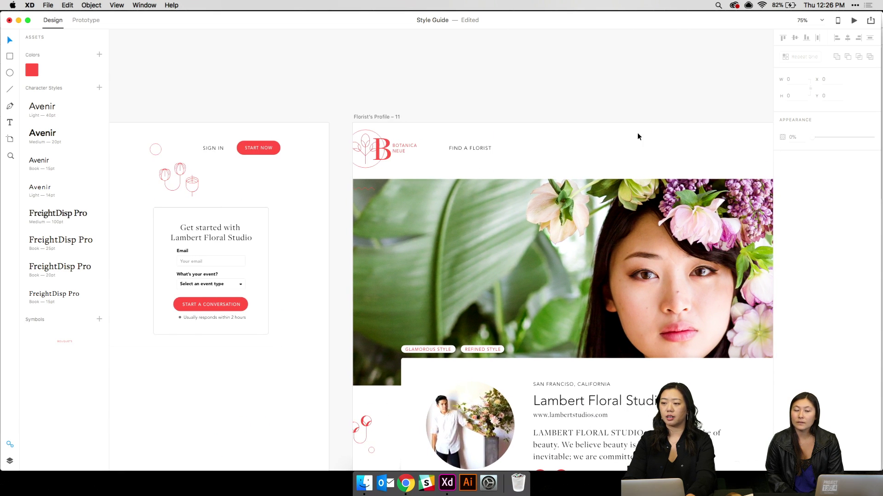
scroll(638, 136, "right", 10)
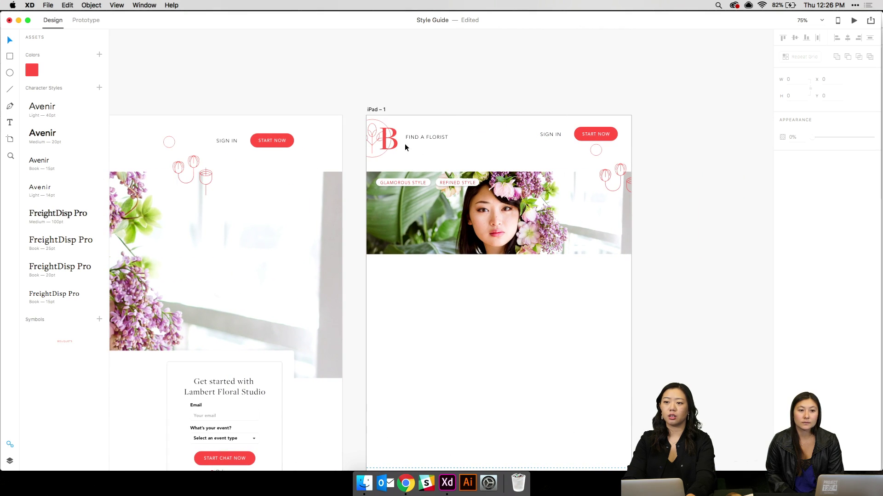
scroll(380, 145, "left", 3)
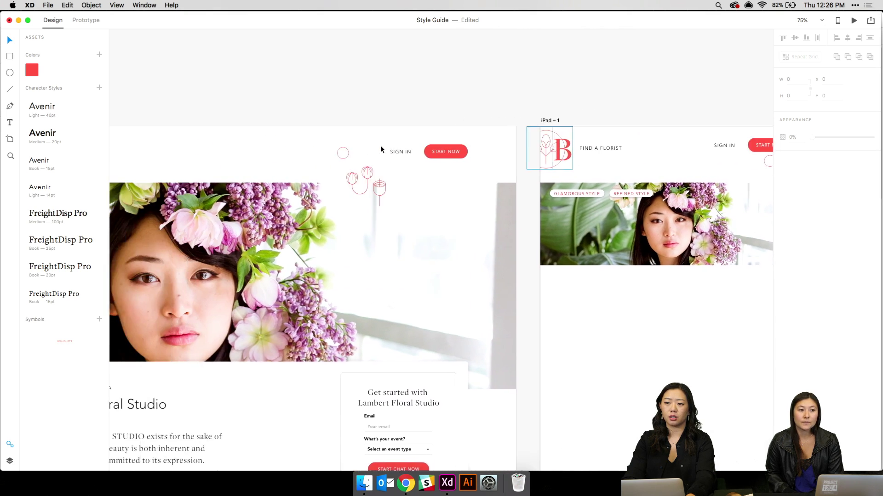
scroll(379, 146, "right", 6)
scroll(380, 145, "left", 1)
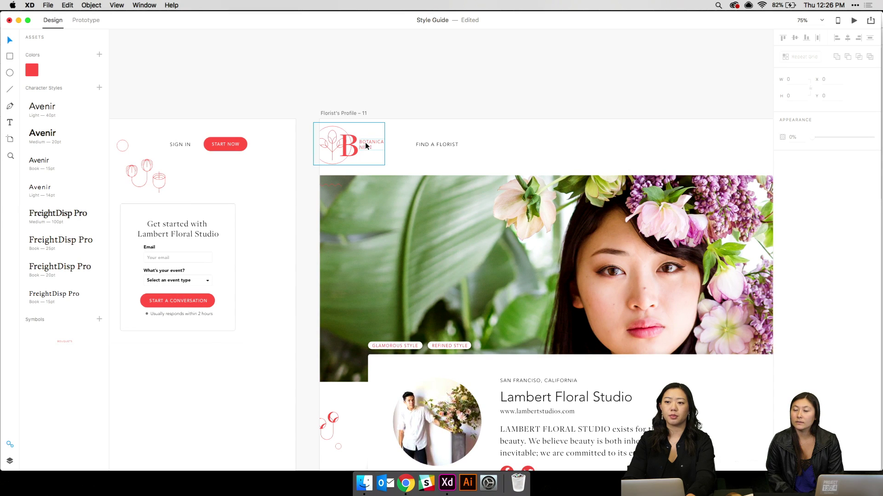
scroll(370, 138, "right", 10)
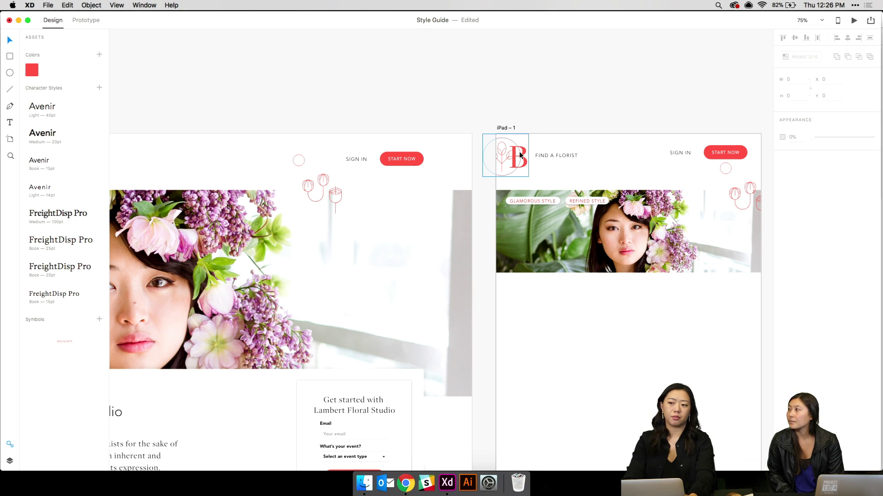
left_click(566, 155)
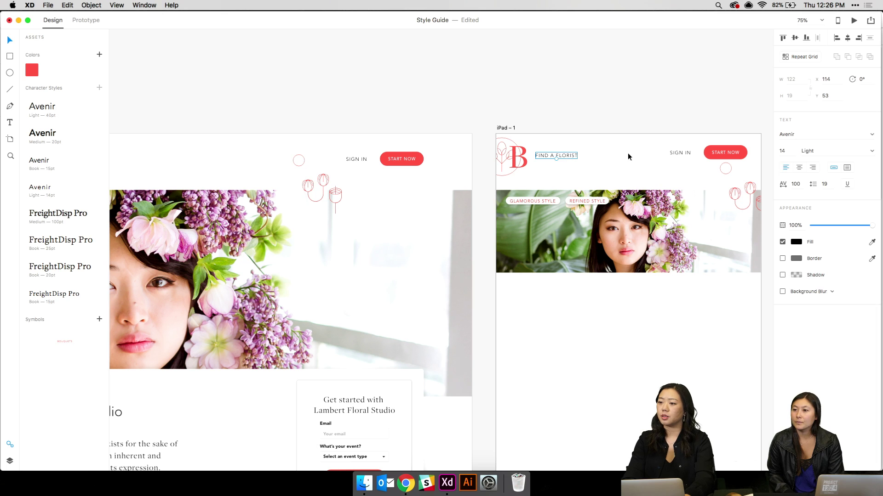
Move the flower illustration in the iPad – 1 header to X 639, Y 63
left_click(731, 175)
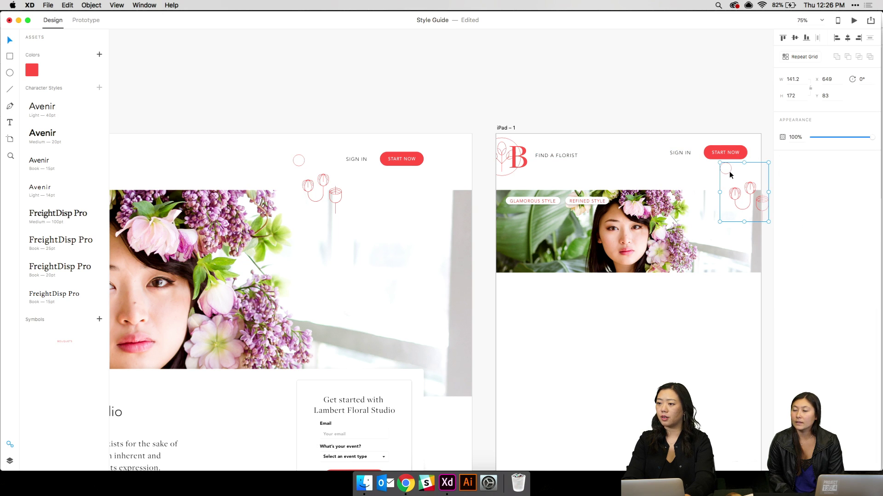
key("Right")
key("Right")
key("Right")
key("Right")
key("Right")
key("Right")
key("Right")
key("Right")
key("Right")
key("Right")
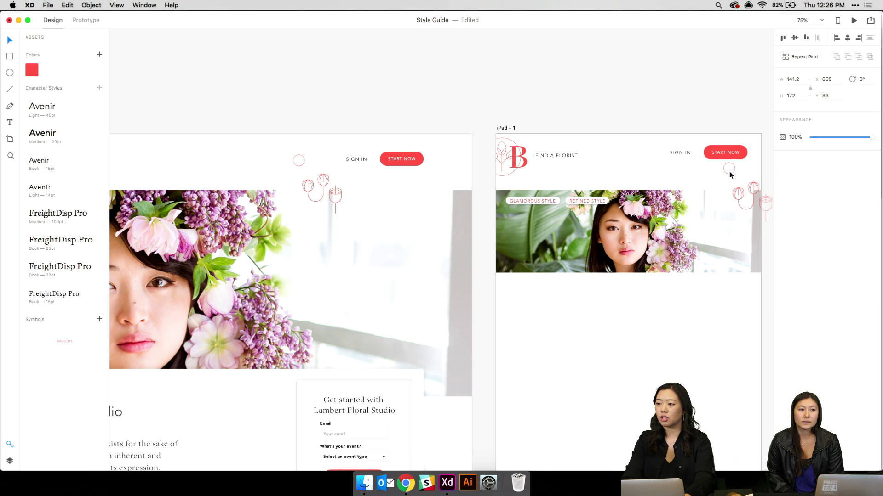
key("shift+Left")
key("shift+Left")
key("shift+Up")
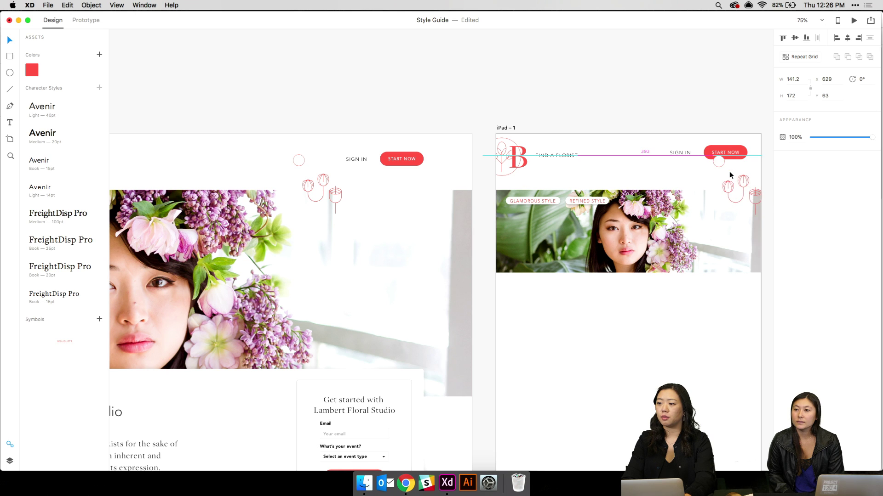
key("shift+Up")
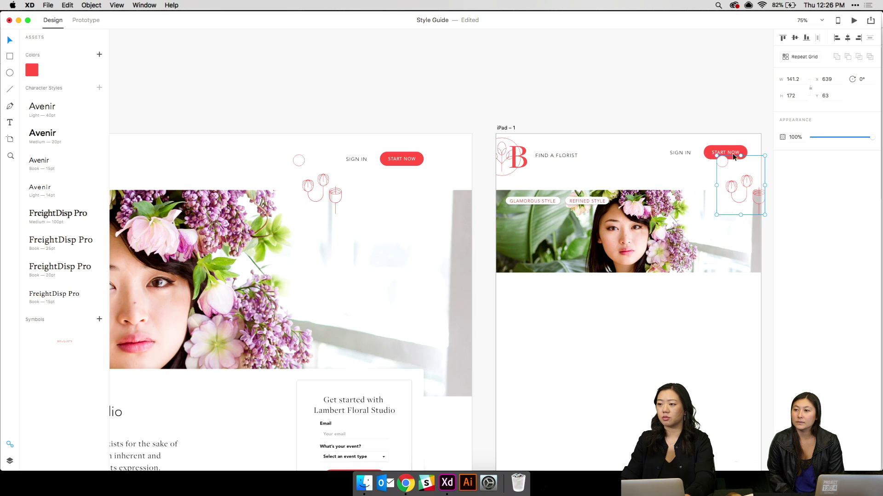
Delete the small circle overlapping the START NOW button from the iPad artboard's flower illustration
double_click(721, 163)
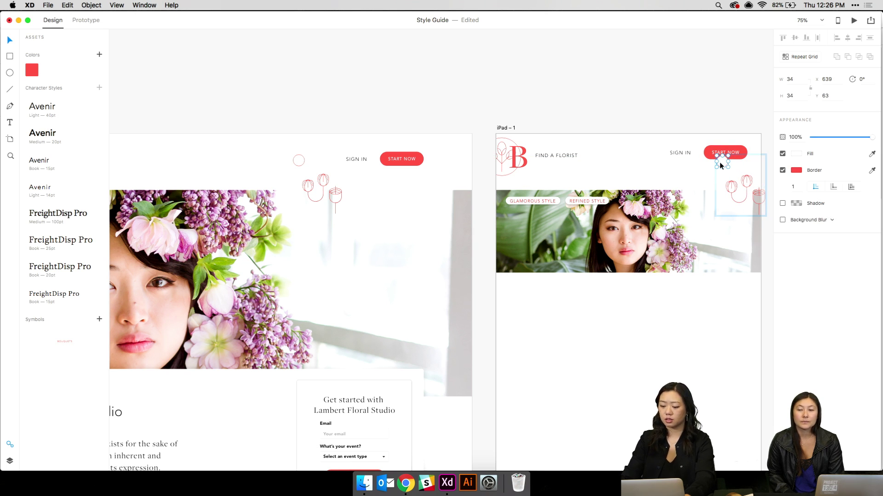
key("Delete")
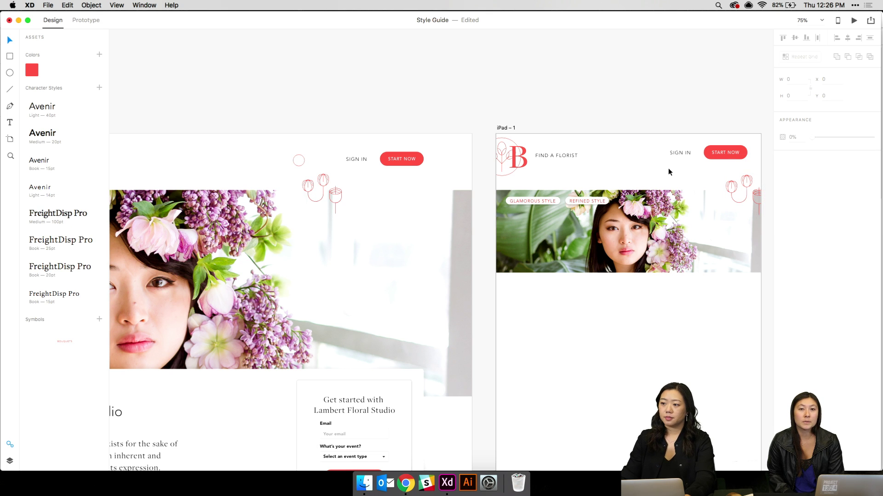
left_click_drag(660, 162, 649, 169)
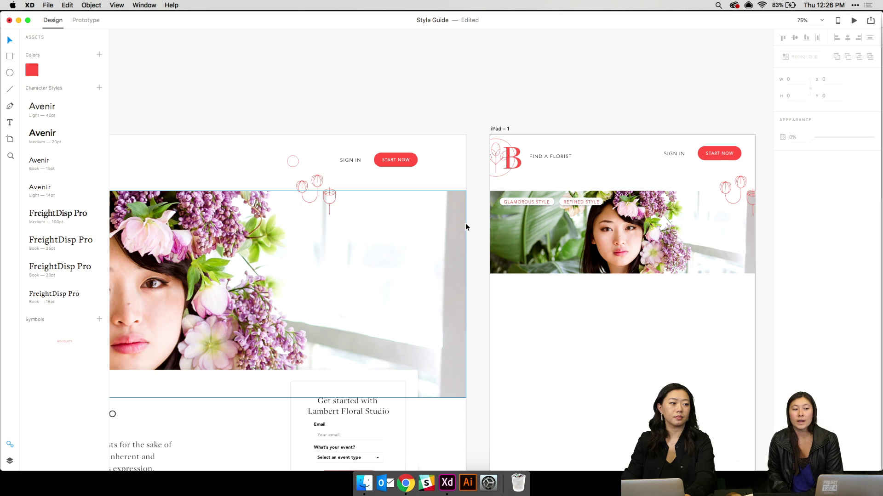
Copy the white card behind the studio info on Florist's Profile – 11 and paste it onto the iPad – 1 artboard
left_click_drag(464, 222, 564, 216)
left_click(344, 391)
key("super+c")
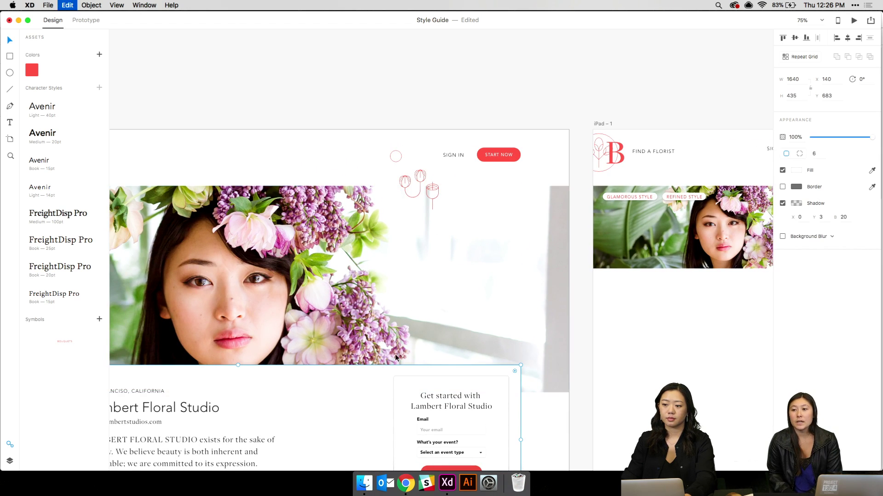
scroll(395, 358, "right", 5)
left_click(424, 228)
key("super+v")
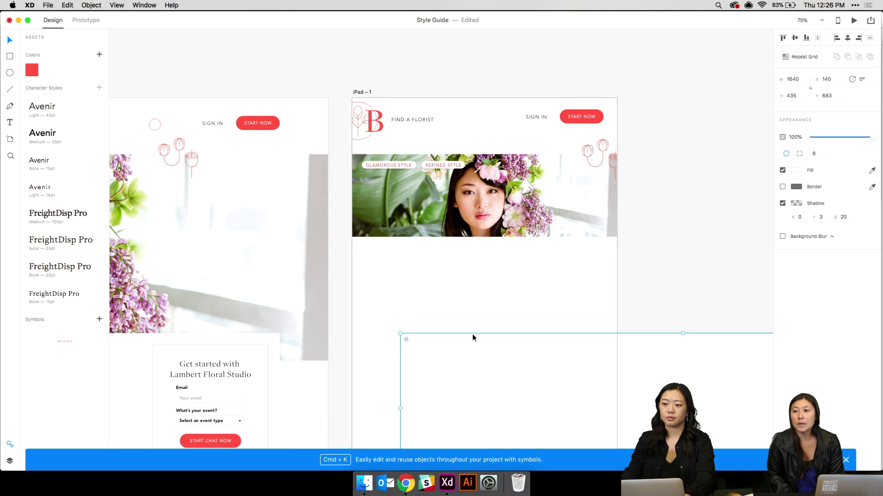
Scale the pasted white card down to 874 by 232 and position it over the hero photo at X 28, Y 307
left_click_drag(473, 338, 265, 152)
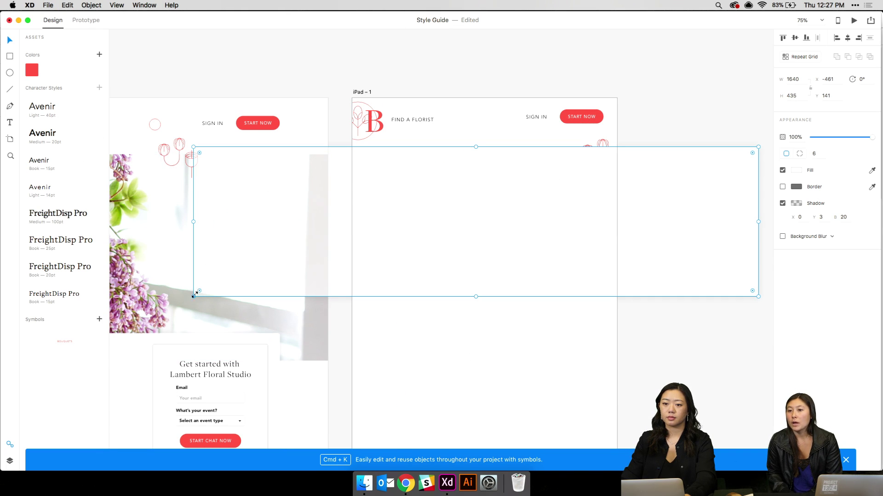
left_click_drag(194, 297, 457, 226)
left_click_drag(597, 206, 503, 255)
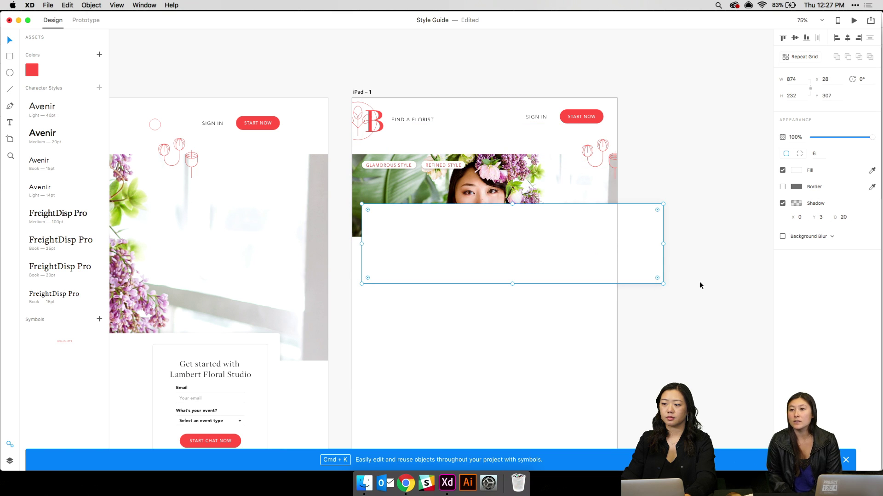
Resize the white card on the iPad – 1 artboard to 714 by 273 so it fits within the artboard's width
left_click_drag(664, 283, 607, 296)
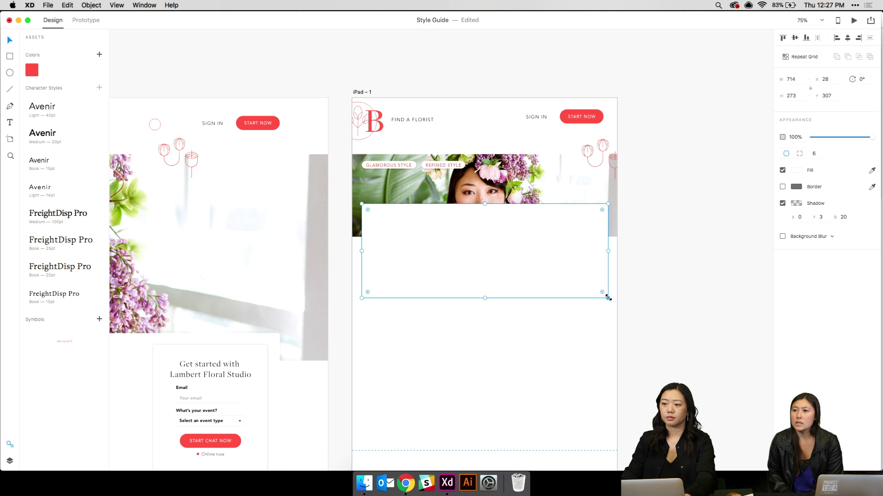
left_click(519, 311)
scroll(550, 329, "left", 5)
scroll(550, 328, "down", 2)
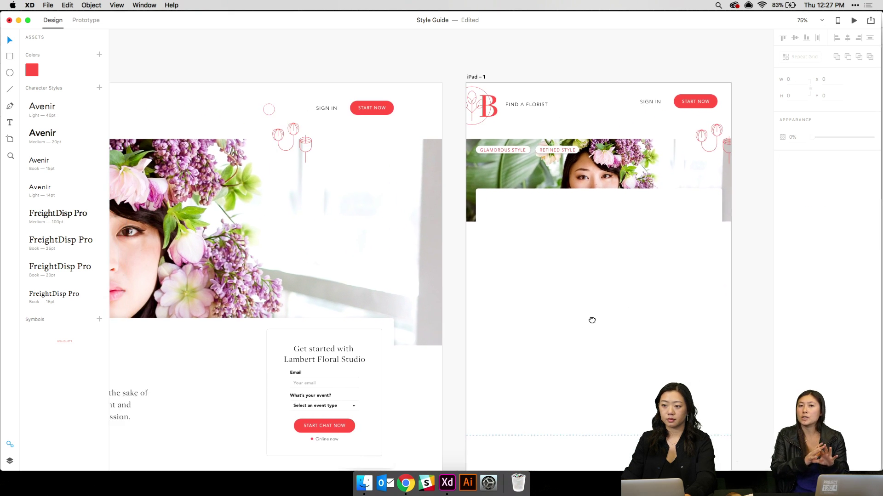
scroll(524, 284, "left", 2)
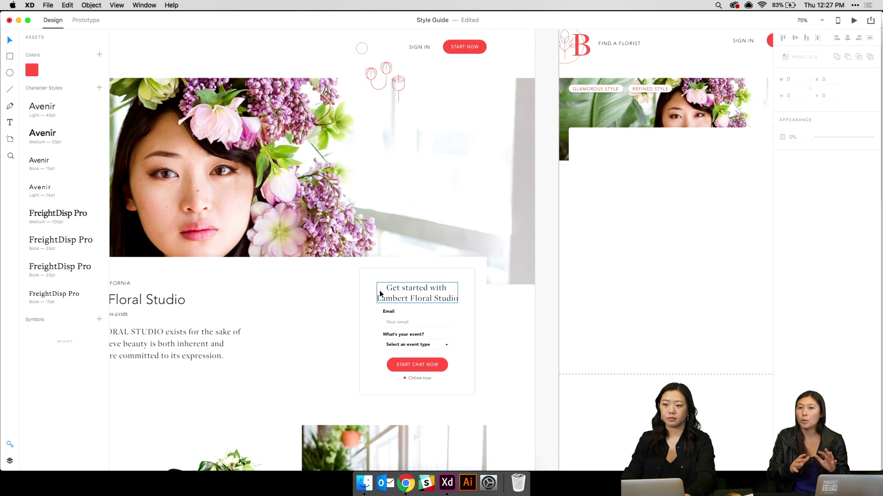
left_click(381, 292)
left_click(385, 315, "shift")
left_click(385, 336, "shift")
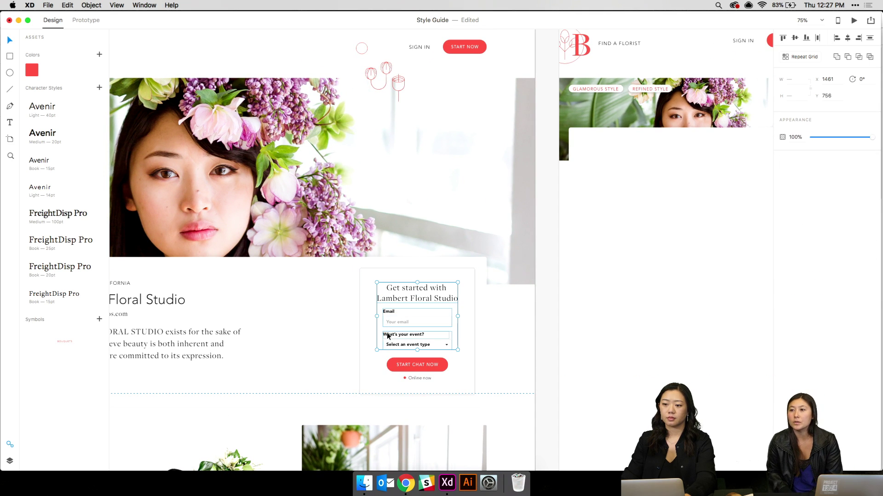
left_click(419, 377, "shift")
Copy the circular florist portrait from the desktop profile and paste it onto the iPad – 1 artboard
left_click_drag(270, 309, 416, 298)
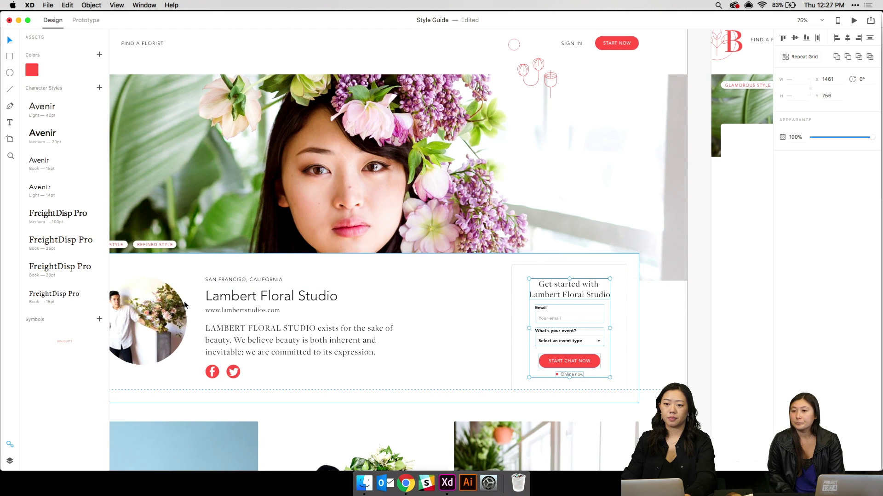
left_click(152, 322)
scroll(179, 244, "right", 5)
scroll(179, 245, "up", 2)
scroll(277, 204, "right", 6)
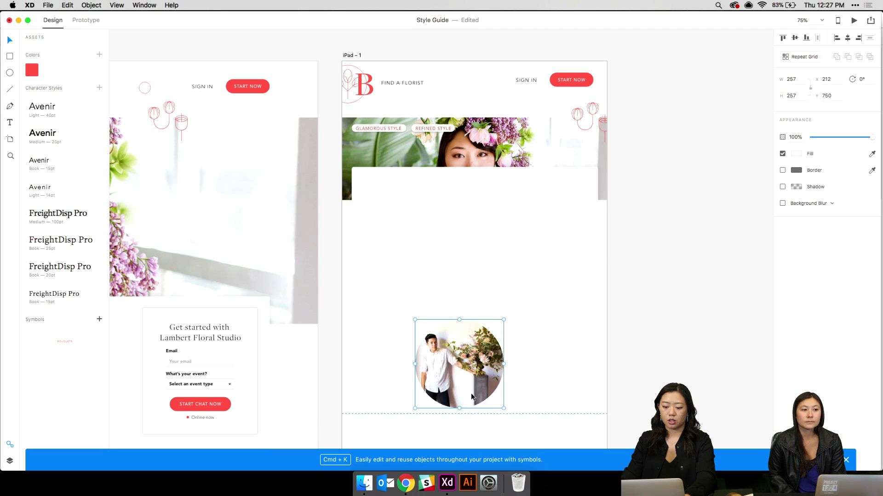
Scale the pasted portrait down to 129 by 129 and place it on the white card at X 70, Y 339
left_click_drag(474, 393, 438, 267)
left_click(506, 203)
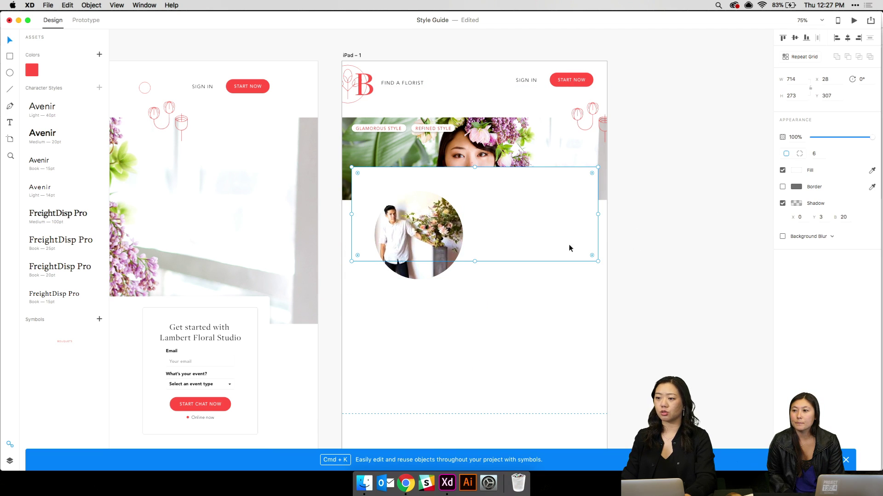
left_click_drag(436, 263, 411, 222)
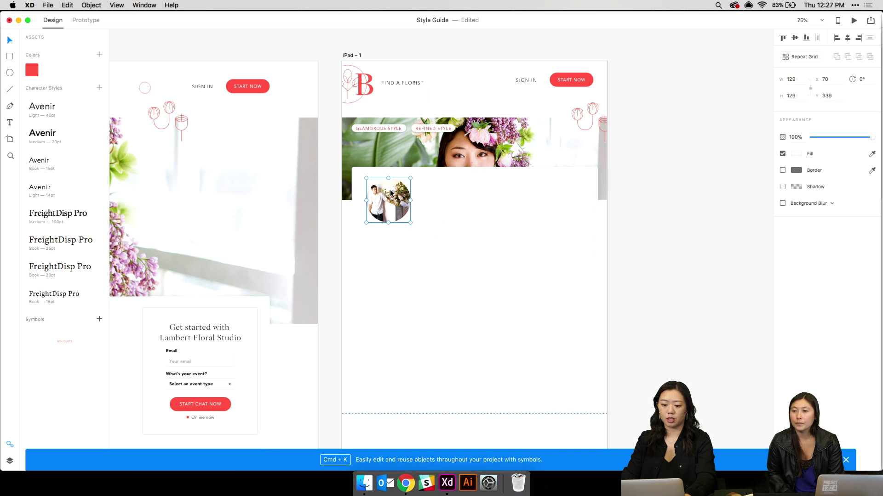
left_click_drag(391, 194, 390, 193)
Copy the location, studio name, website and description text from the desktop profile for use on the iPad – 1 artboard
left_click_drag(444, 253, 750, 234)
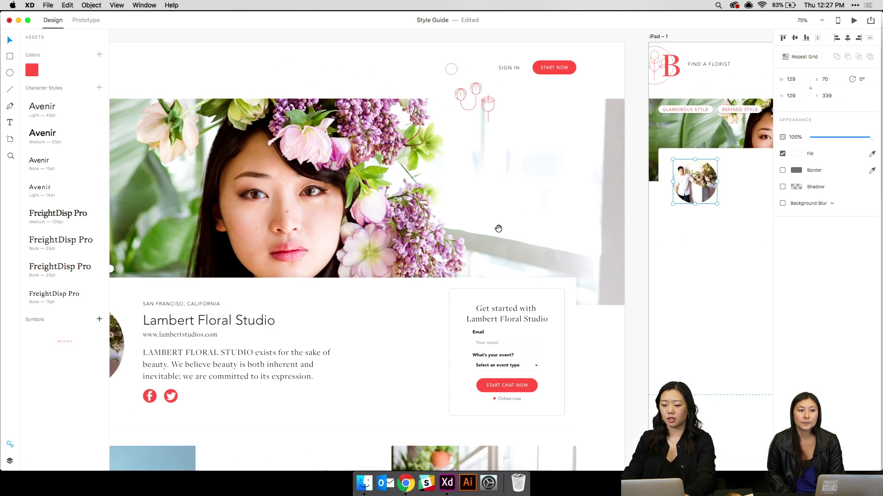
scroll(498, 228, "left", 5)
left_click(276, 284)
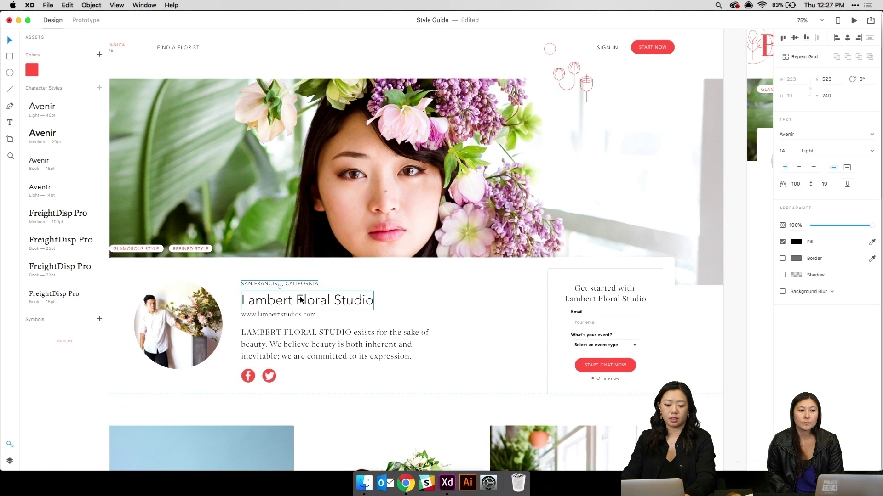
left_click(301, 300, "shift")
left_click(287, 314, "shift")
left_click(252, 356, "shift")
left_click(248, 378, "shift")
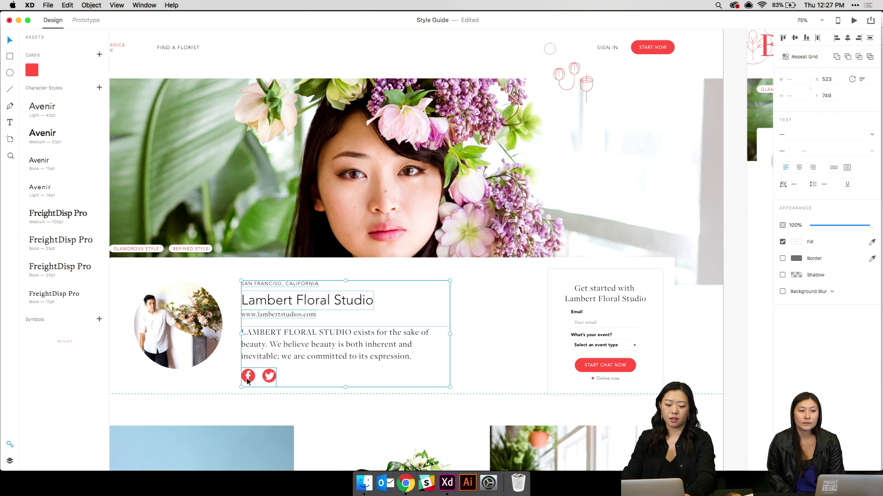
scroll(296, 374, "right", 10)
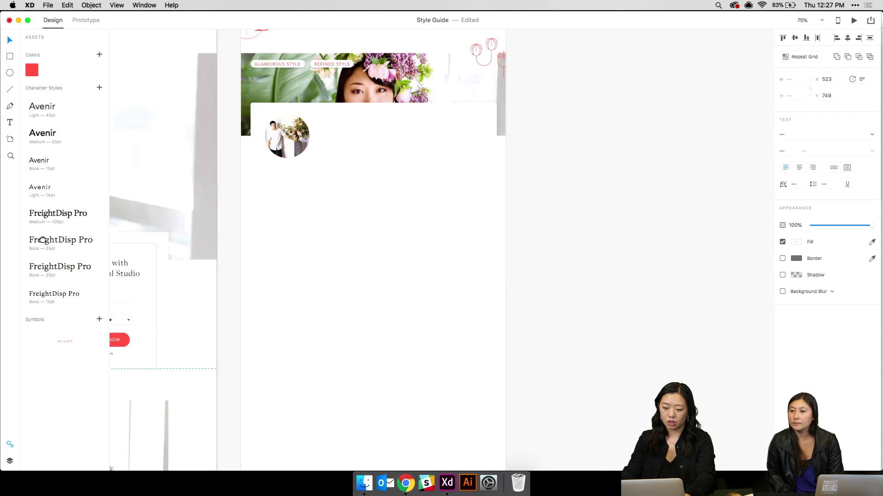
scroll(349, 315, "left", 4)
left_click(379, 263)
key("super+v")
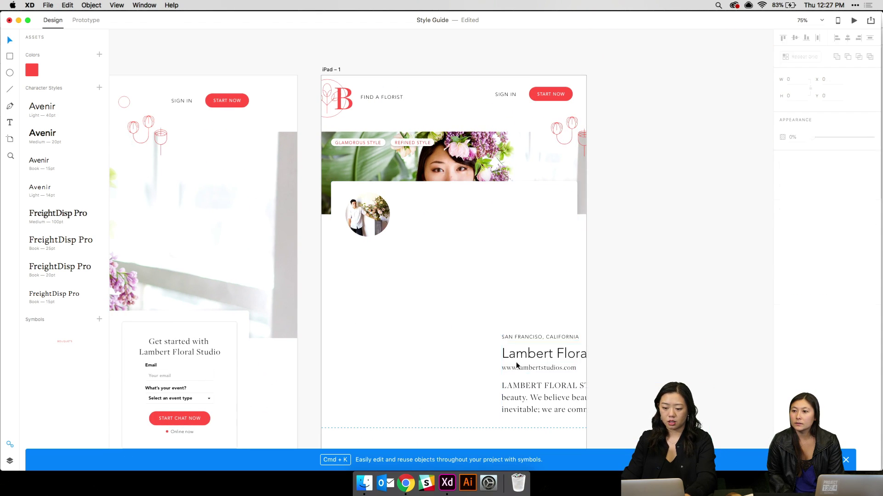
left_click_drag(526, 372, 434, 267)
key("super+z")
left_click(619, 392)
key("super+z")
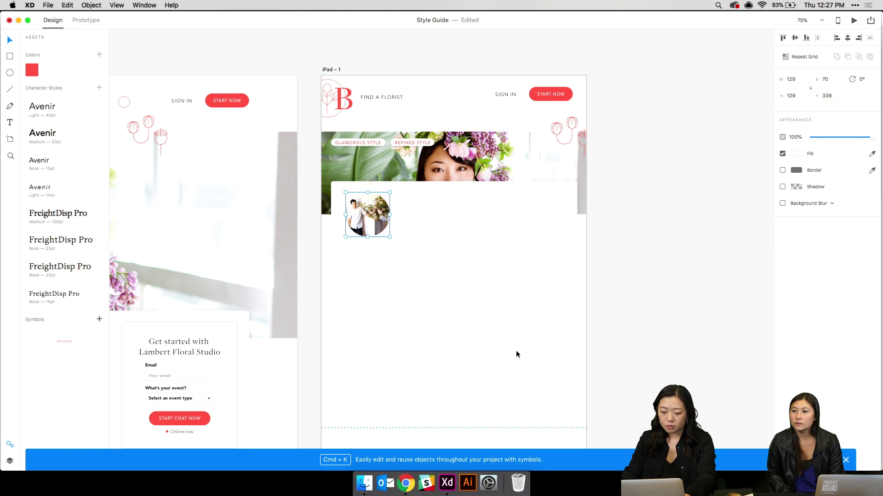
Paste the copied studio text onto the iPad – 1 artboard and place it beside the portrait at X 232, Y 339
key("super+v")
left_click_drag(522, 357, 423, 215)
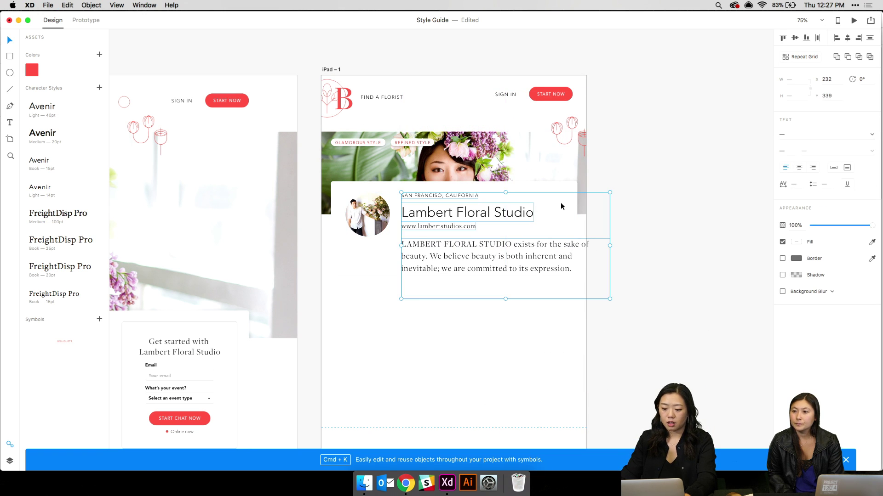
Narrow the description text box to 482 wide and remove the two hard line breaks so its text reflows
left_click(590, 263)
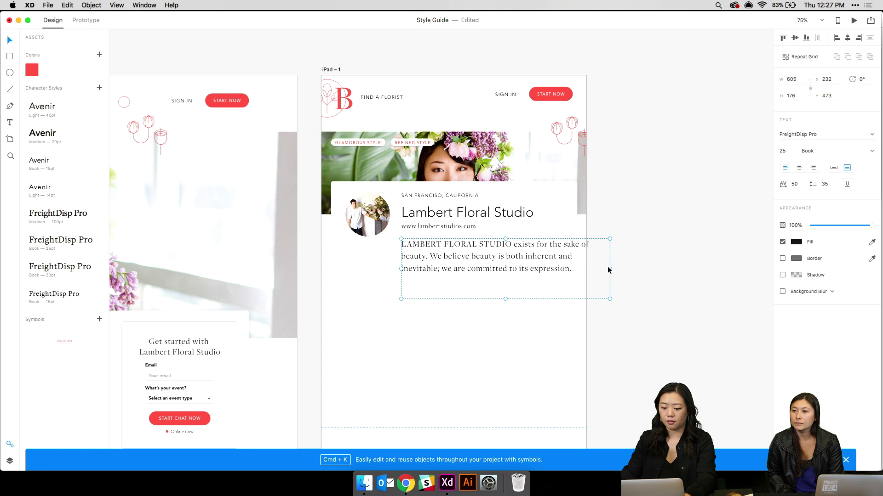
left_click_drag(610, 269, 568, 269)
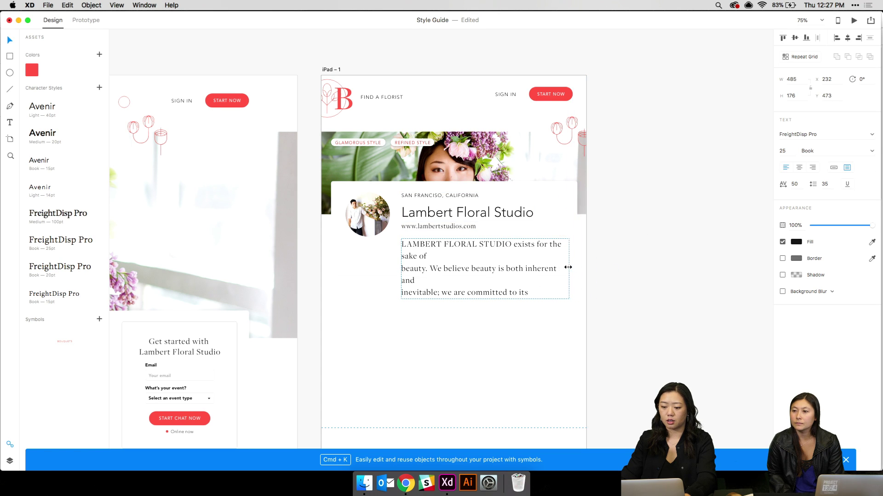
double_click(408, 272)
left_click(403, 270)
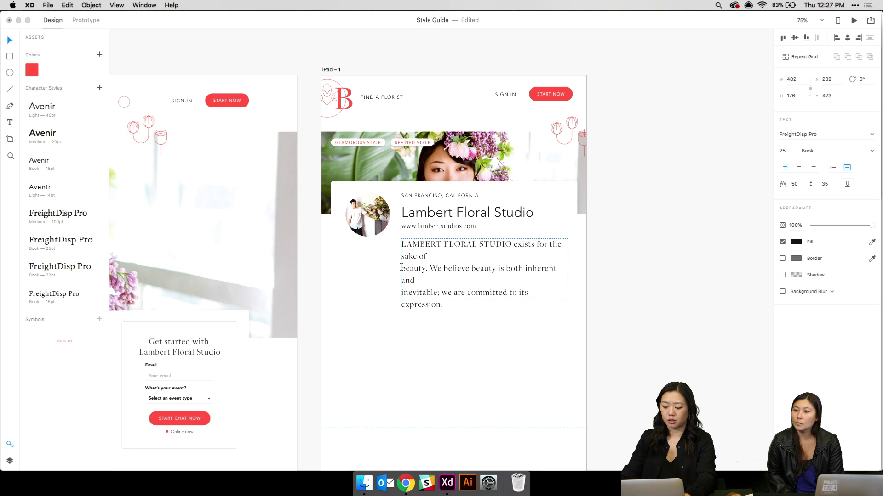
key("BackSpace")
left_click(400, 281)
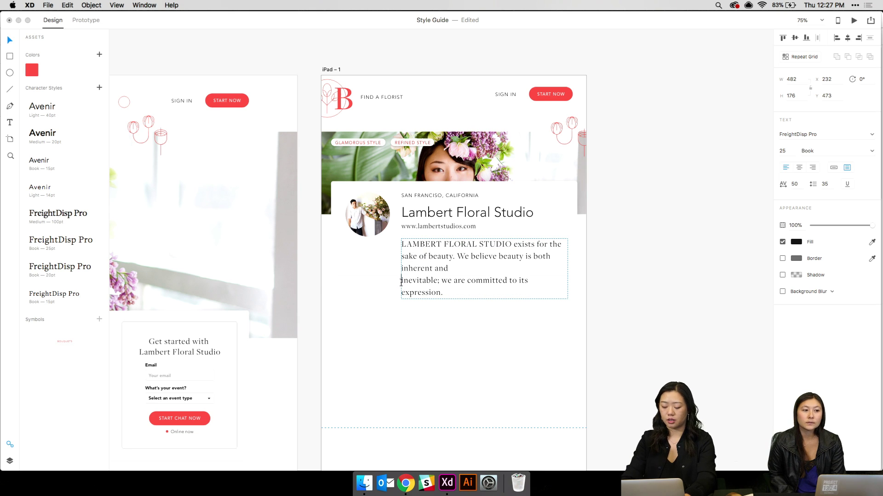
key("BackSpace")
Extend the white card downward to a height of 342 so it encloses the whole description
left_click(371, 266)
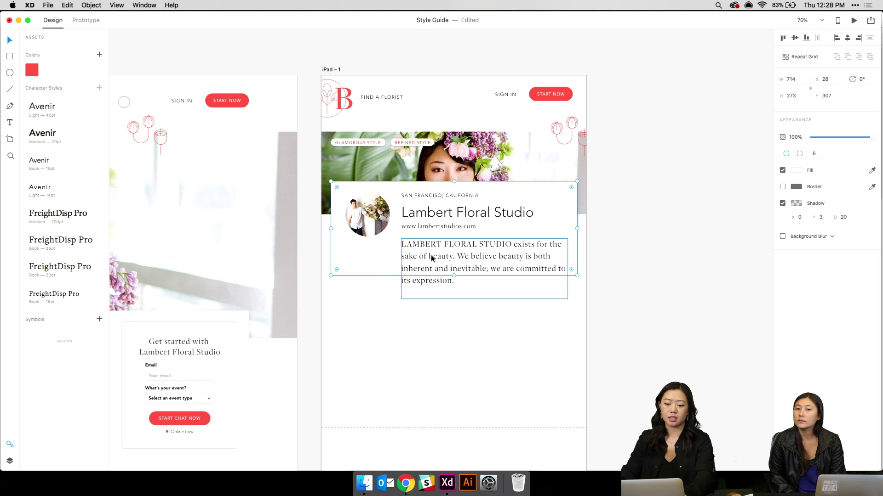
left_click_drag(454, 275, 456, 300)
left_click(457, 322)
Nudge the portrait on the iPad card up and left to X 68, Y 332
key("super+1")
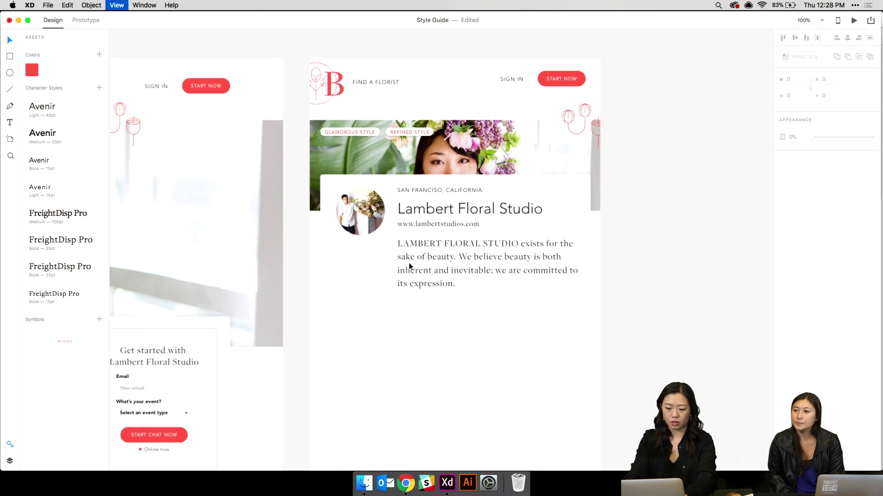
left_click(331, 215)
key("Up")
key("Up")
key("Up")
key("Up")
key("Up")
key("Up")
key("Up")
key("Left")
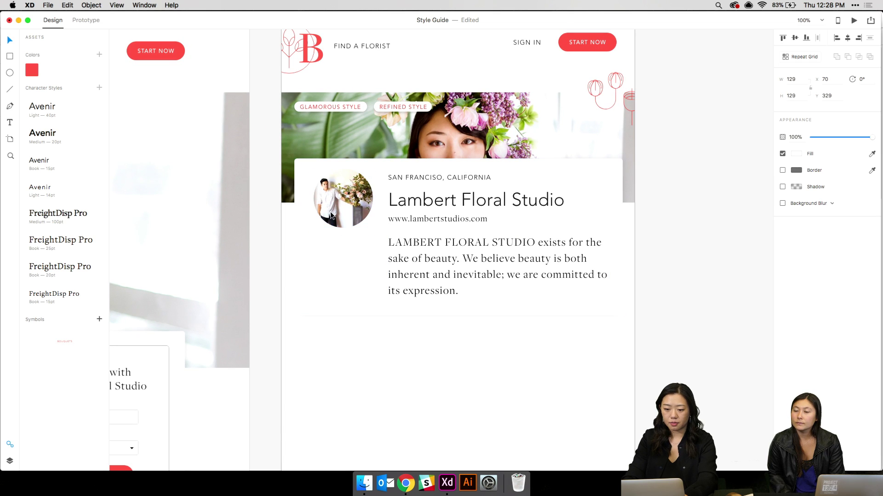
key("Left")
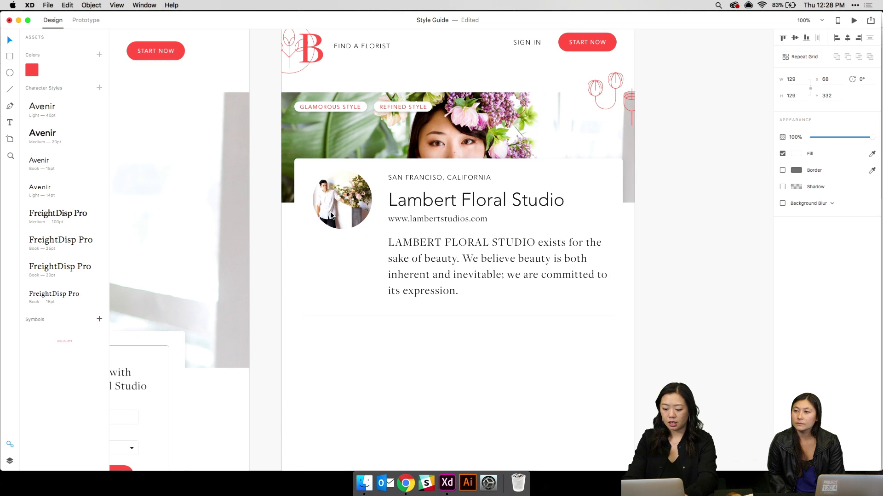
Show the iPad artboard's layout grid and move the portrait to X 58, Y 333
key("super+shift+apostrophe")
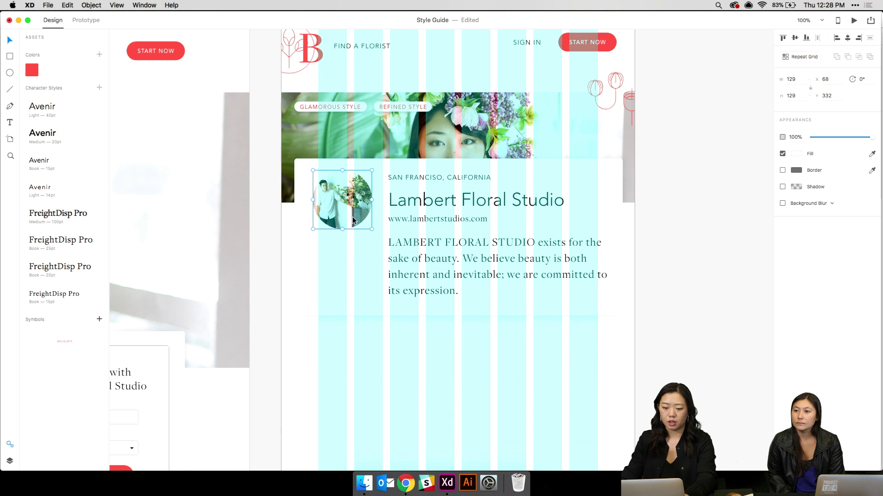
key("shift+Left")
key("Down")
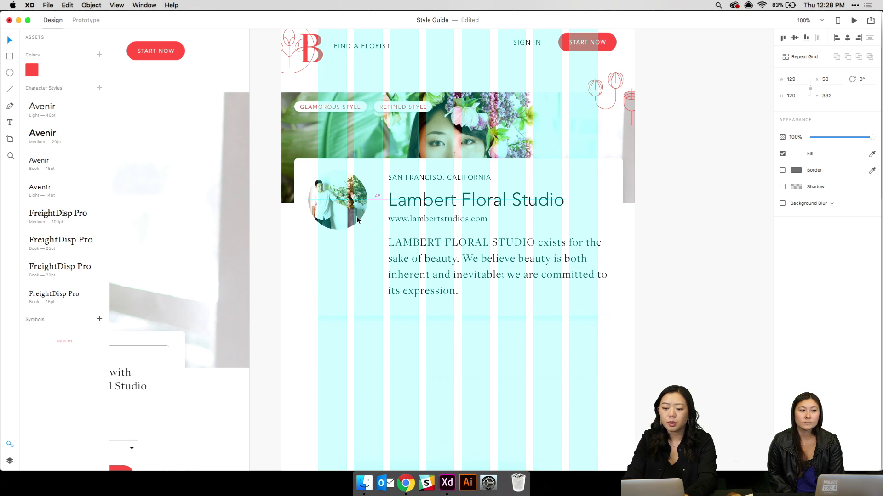
Move the location, studio name, website and description together to X 236 on the iPad card
left_click(404, 180)
left_click(409, 203, "shift")
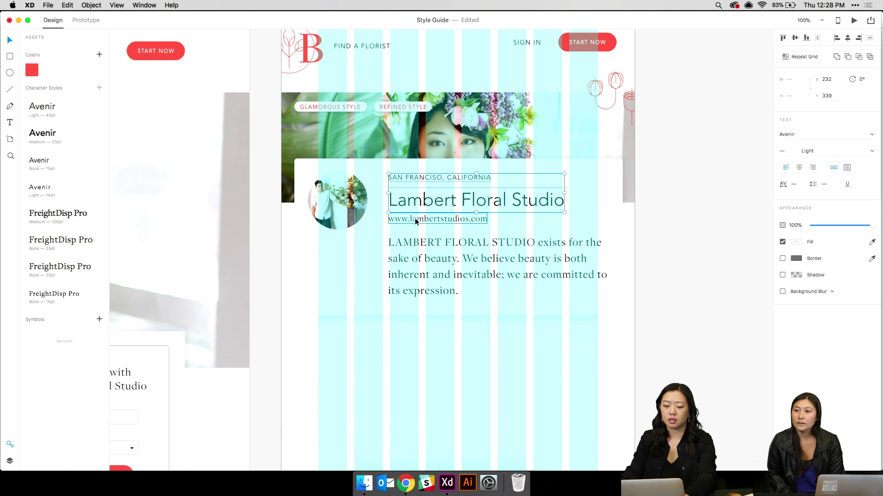
left_click(436, 219, "shift")
left_click(493, 305, "shift")
key("Left")
key("shift+Left")
key("shift+Left")
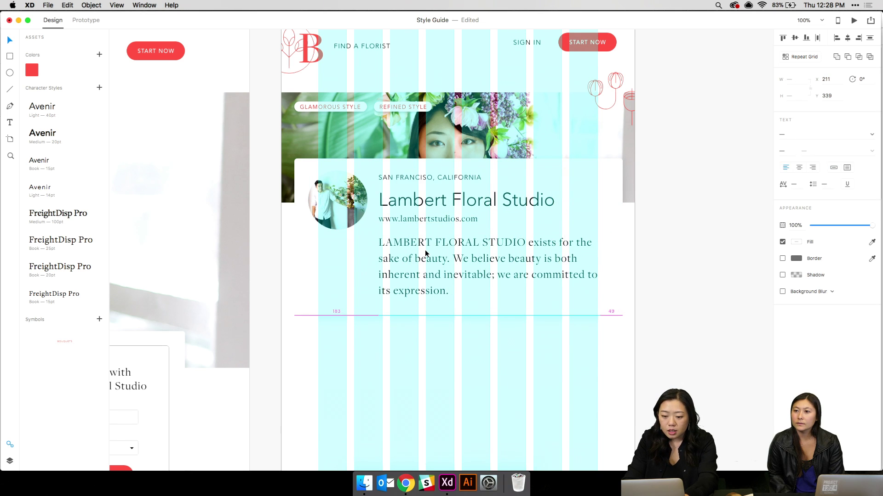
key("Right")
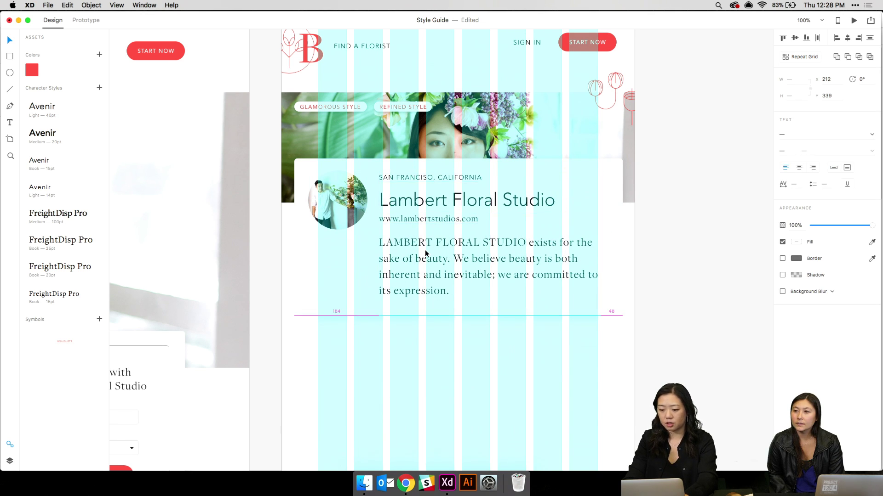
key("shift+Right")
key("shift+Right")
key("Right")
key("Right")
key("Right")
key("Right")
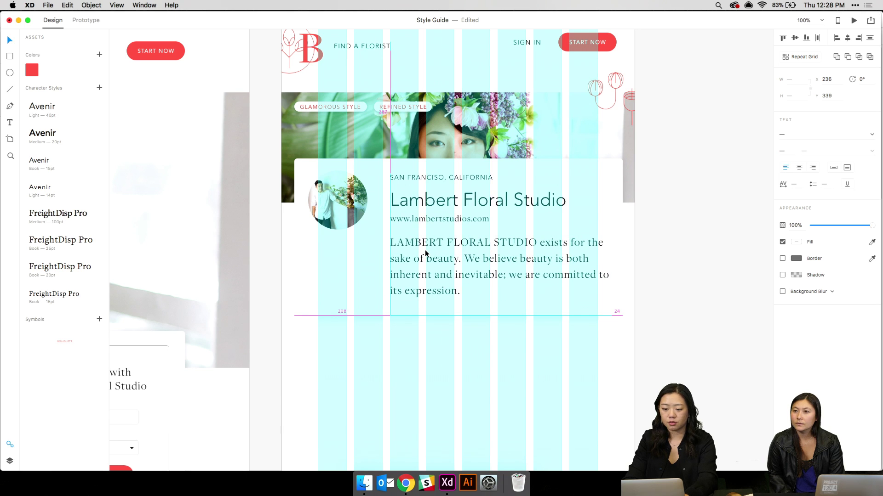
left_click(440, 348)
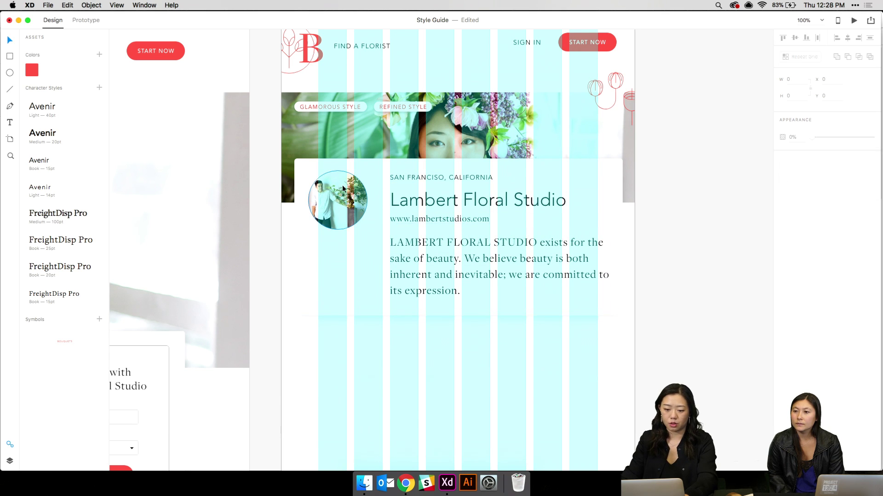
Enlarge the circular portrait slightly within the iPad card and hide the layout grid
left_click_drag(342, 184, 376, 246)
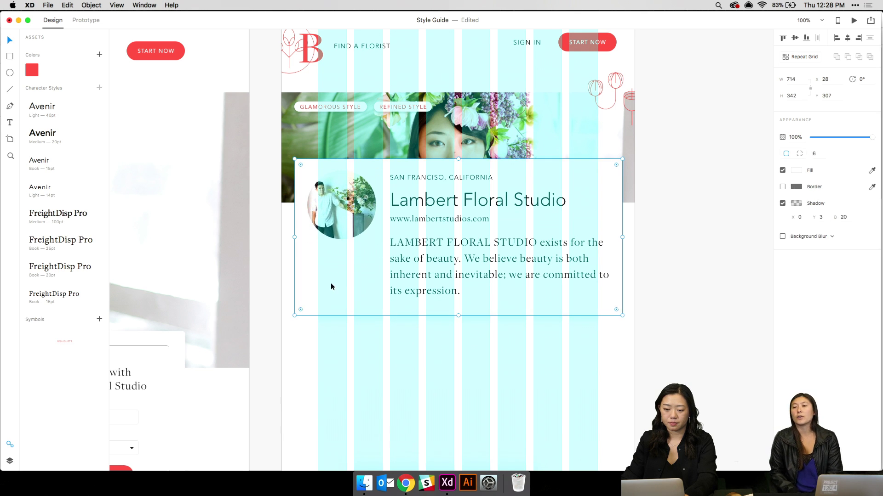
left_click(470, 338)
key("super+shift+apostrophe")
key("super+minus")
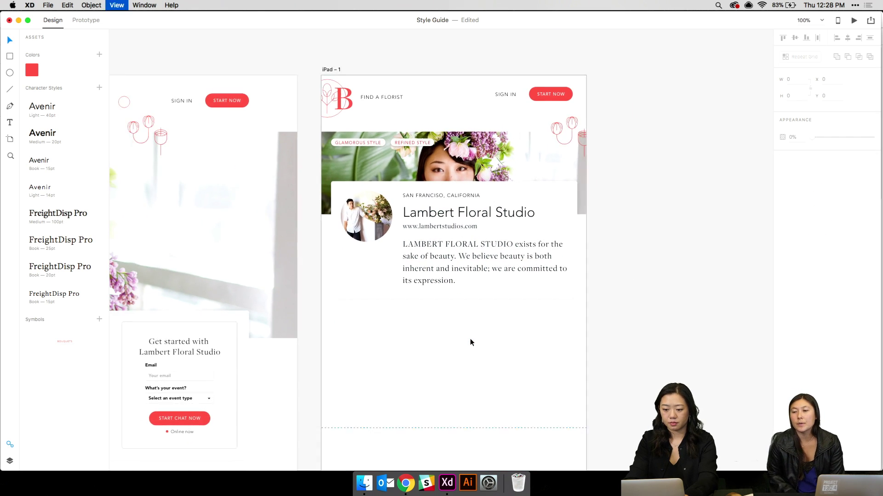
Find the Landing Page – tablet artboard elsewhere in the file and select it
key("super+equal")
key("super+minus")
scroll(470, 338, "down", 15)
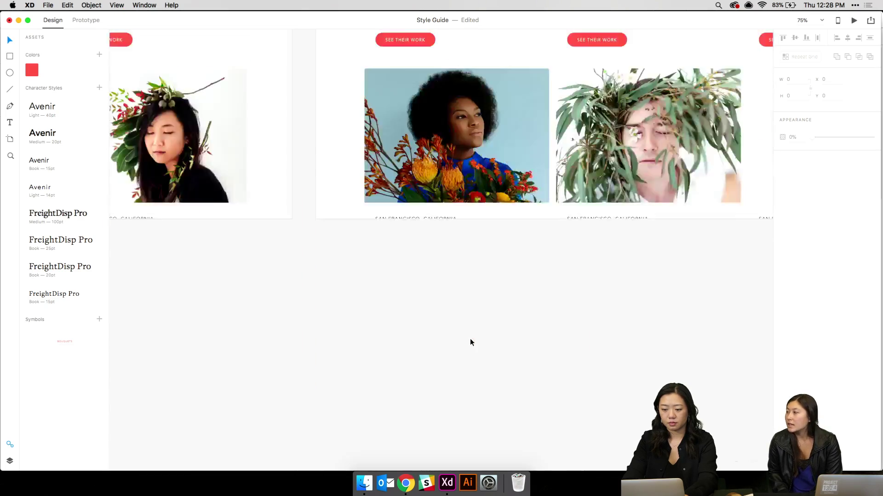
scroll(470, 338, "right", 15)
scroll(470, 338, "up", 8)
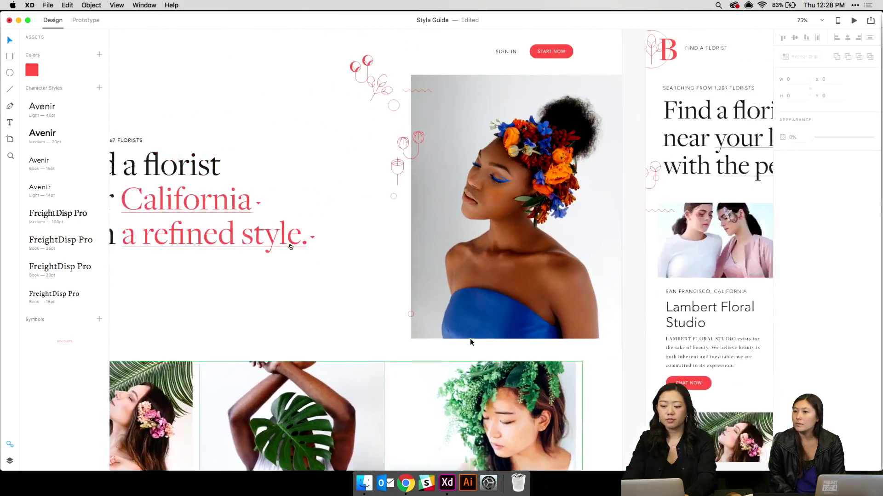
left_click(398, 116)
left_click(396, 105)
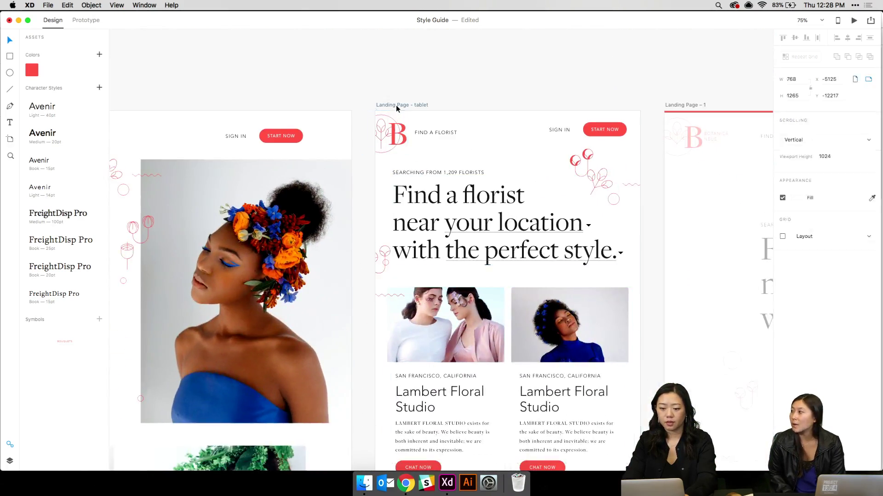
Show the layout grid on the Landing Page – tablet artboard and save its settings as the default
key("super+shift+apostrophe")
scroll(464, 151, "down", 5)
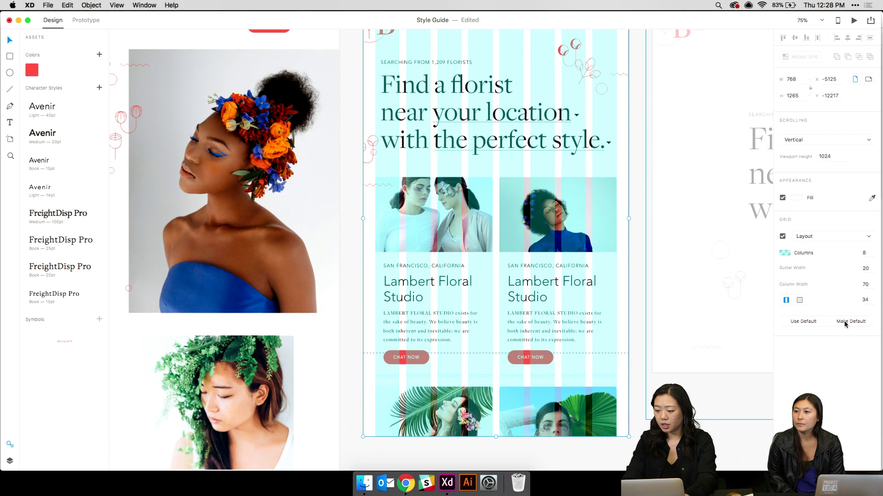
left_click(683, 315)
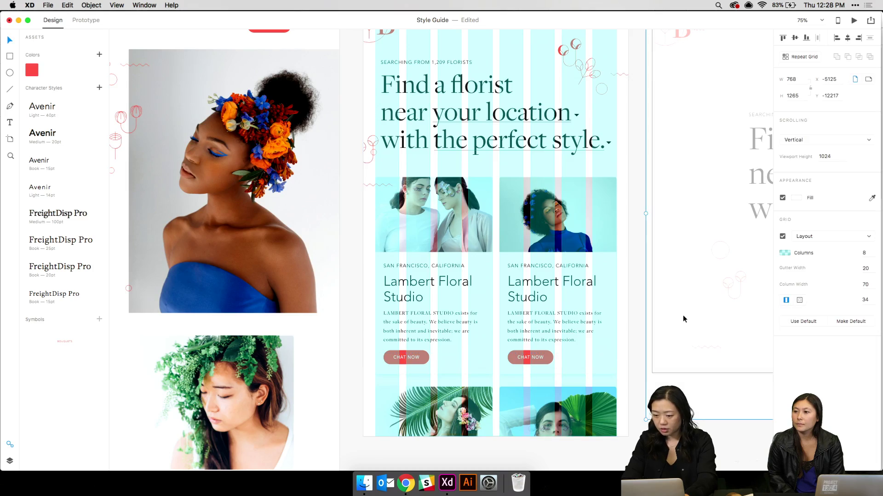
Return to the iPad – 1 artboard, show its layout grid and apply the default grid settings to it
scroll(683, 315, "down", 20)
scroll(683, 315, "down", 20)
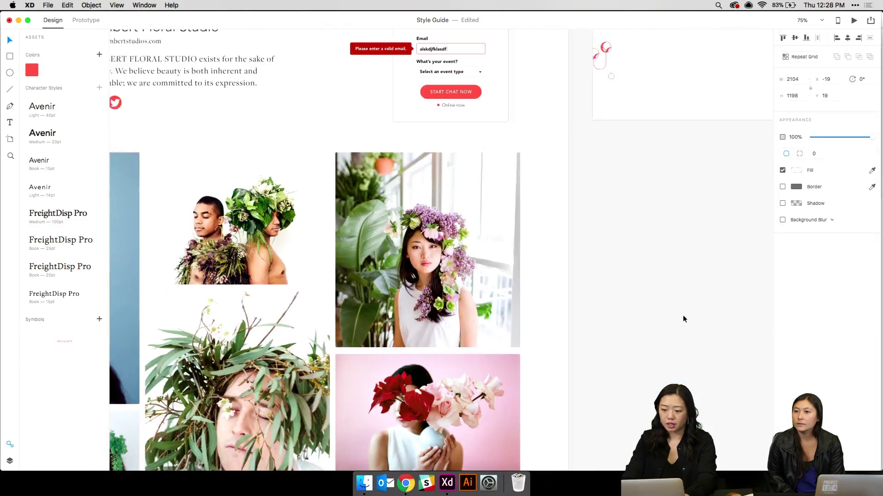
scroll(683, 315, "down", 10, "ctrl")
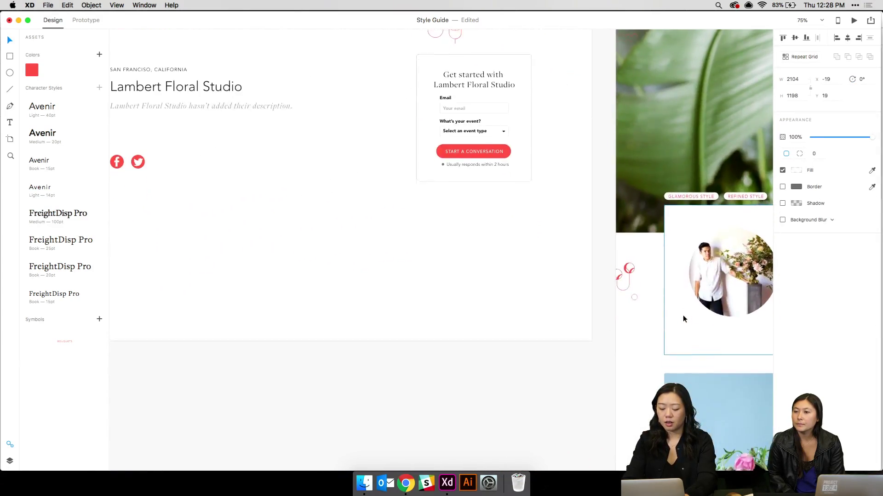
scroll(683, 317, "up", 2)
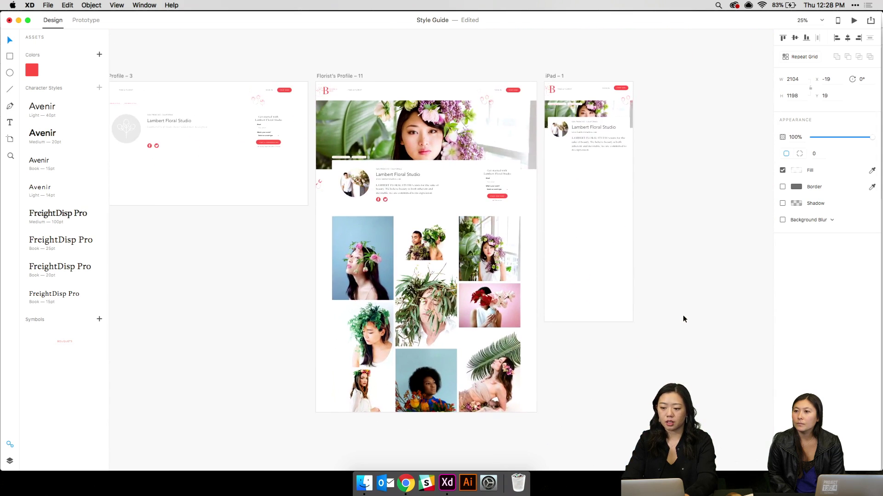
scroll(683, 317, "up", 5)
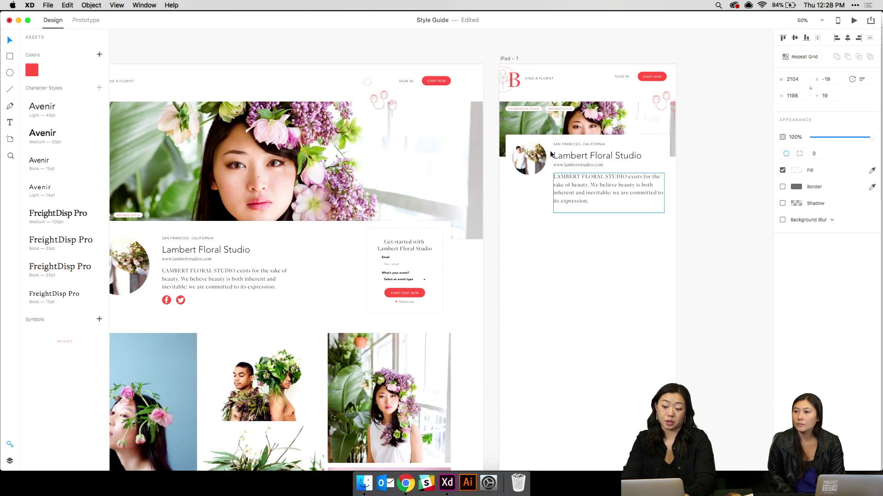
left_click(507, 59)
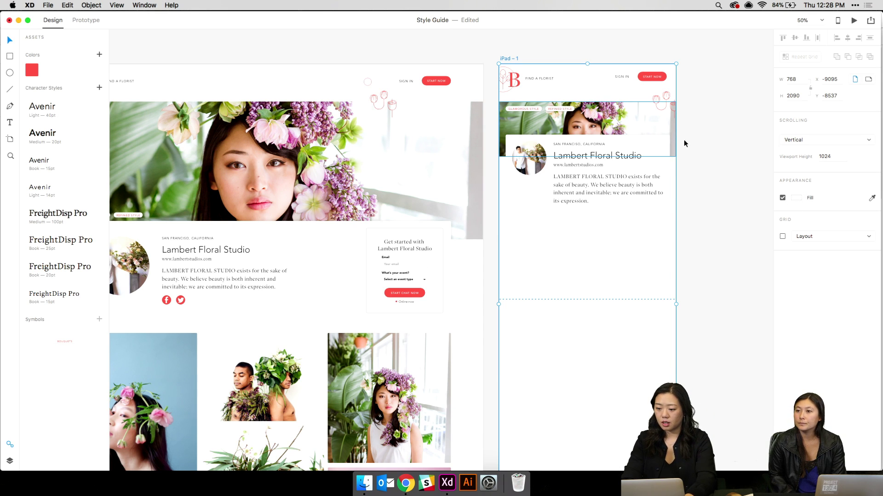
key("super+shift+apostrophe")
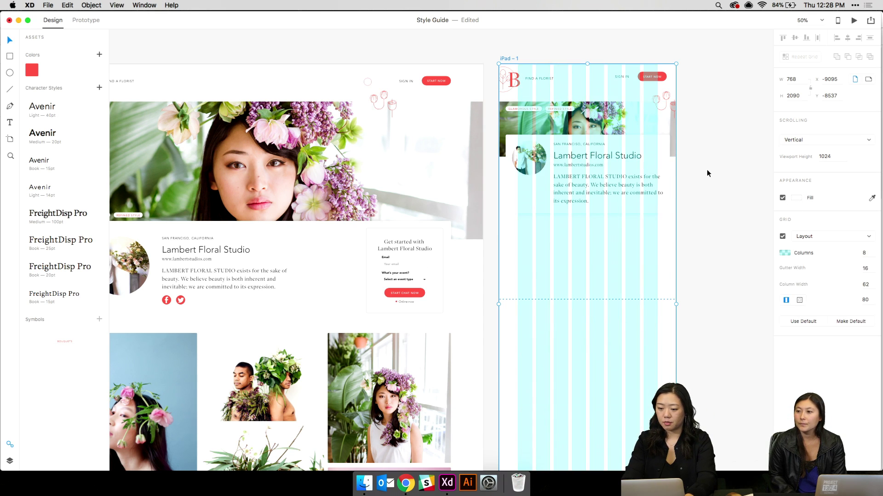
left_click(810, 323)
left_click(685, 222)
Nudge the Glamorous Style and Refined Style tags on the iPad artboard to X 35
scroll(685, 222, "up", 3)
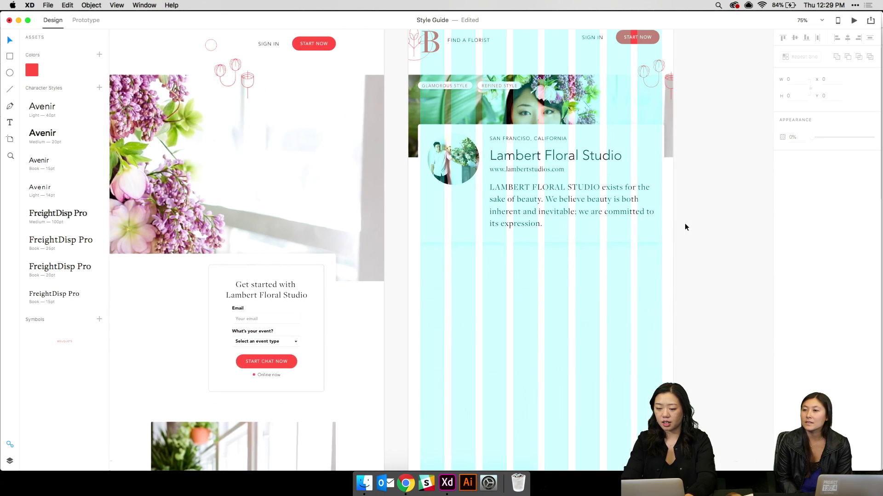
scroll(685, 223, "up", 3)
scroll(685, 223, "right", 3)
left_click(399, 117)
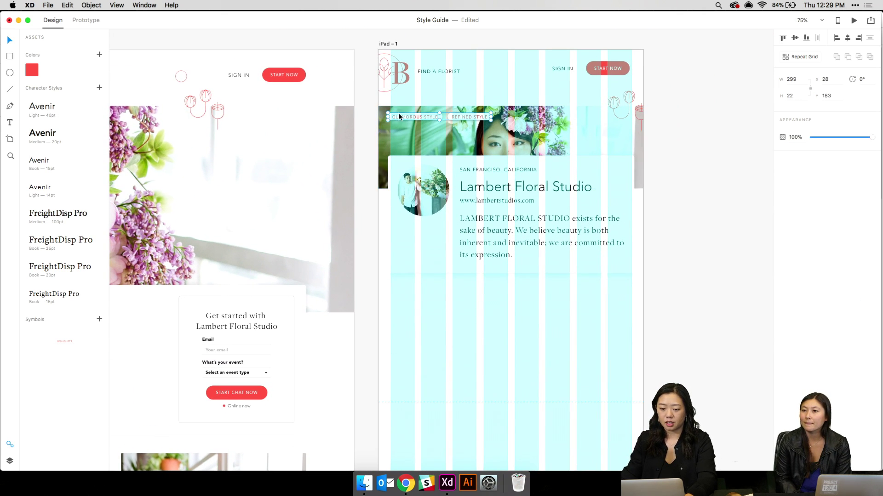
key("Right")
key("Right")
key("Right")
key("Right")
key("Right")
key("Right")
key("Right")
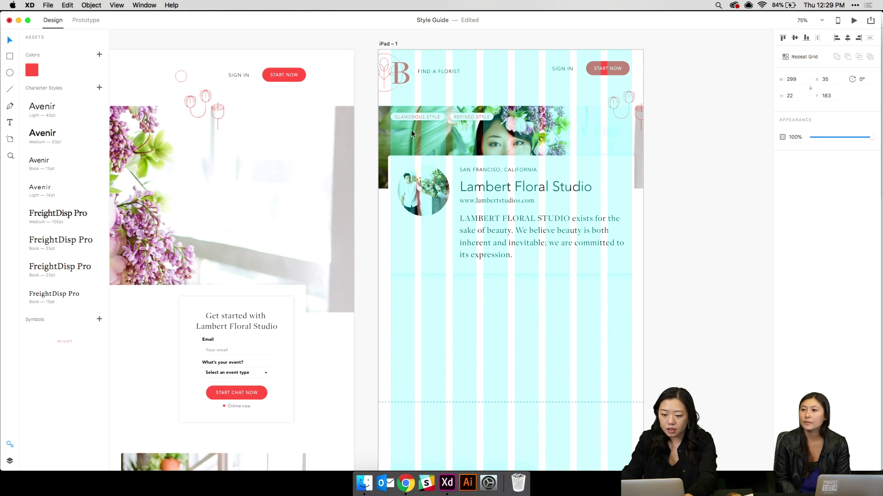
Resize the white iPad info card to the grid margins, with a width of 700 at X 34
left_click(388, 174)
left_click_drag(387, 214, 389, 214)
left_click_drag(633, 214, 629, 216)
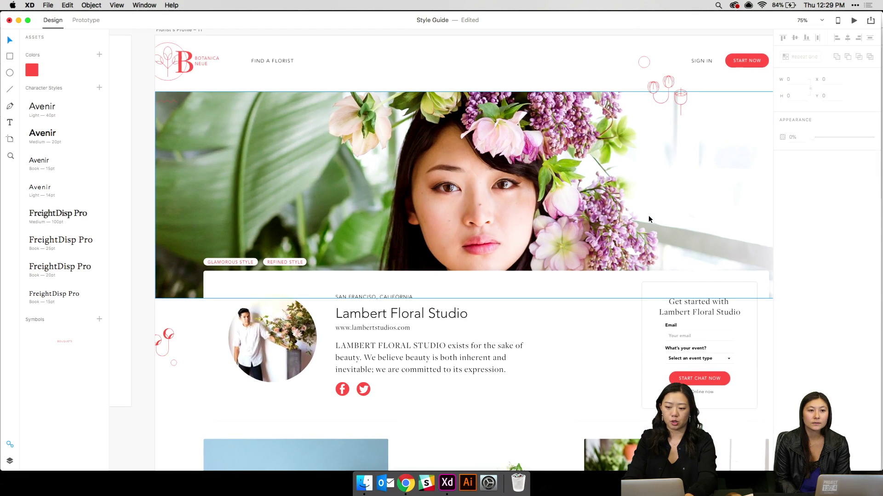
Compare the dimensions of the hero photo and info card on the desktop Florist's Profile artboard with those on the iPad artboard
left_click(583, 180)
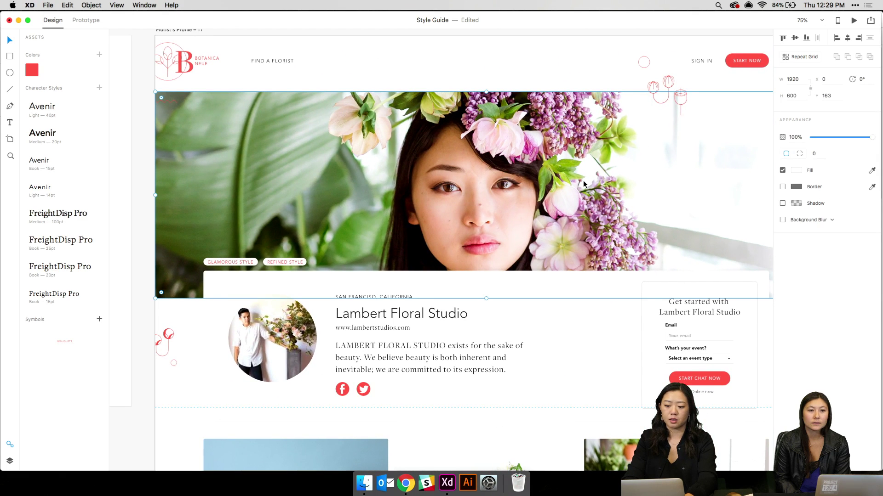
scroll(583, 180, "right", 10)
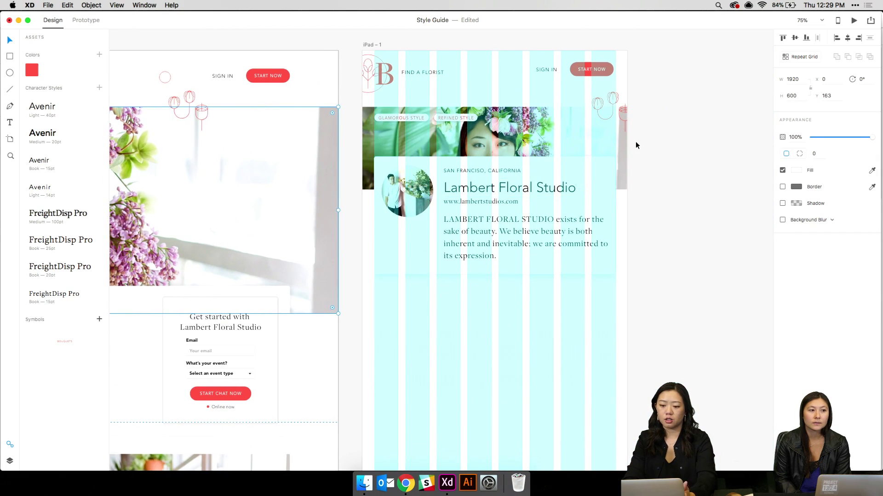
left_click(624, 143)
scroll(624, 142, "left", 10)
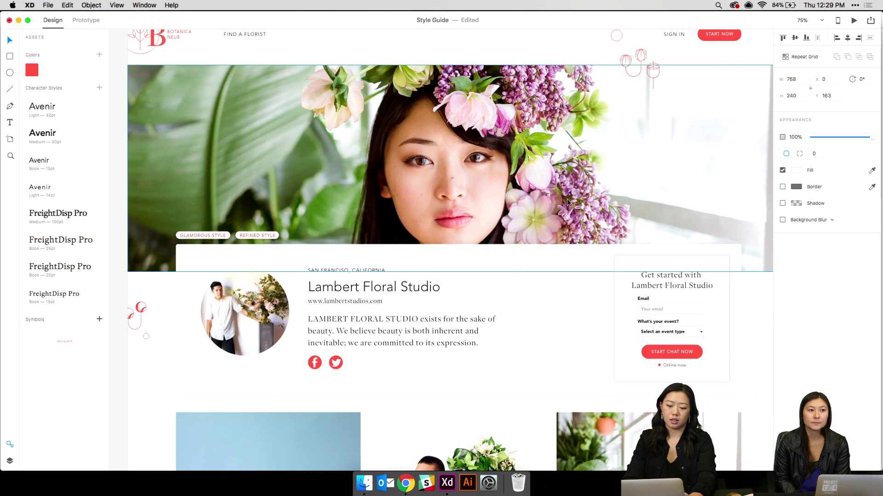
left_click(484, 291)
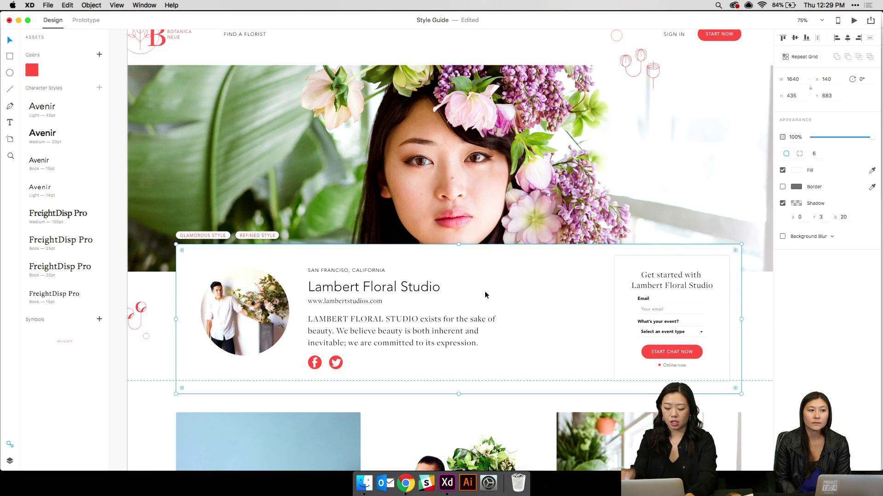
key("super+shift+apostrophe")
key("super+shift+apostrophe")
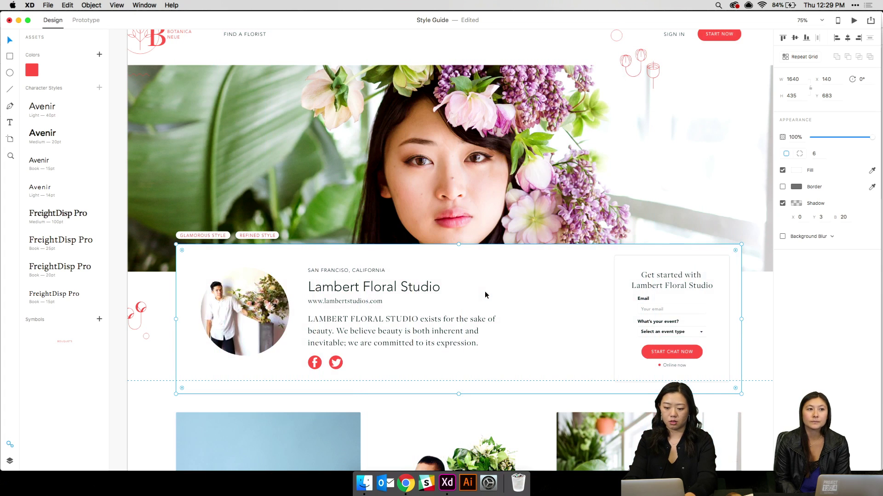
scroll(485, 291, "right", 10)
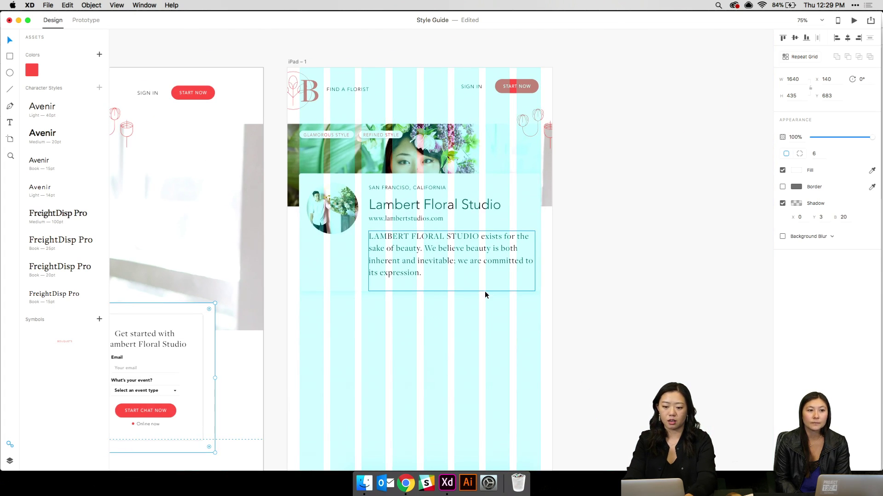
scroll(484, 295, "left", 3)
key("super+1")
key("super+shift+apostrophe")
left_click(485, 295)
key("super+shift+apostrophe")
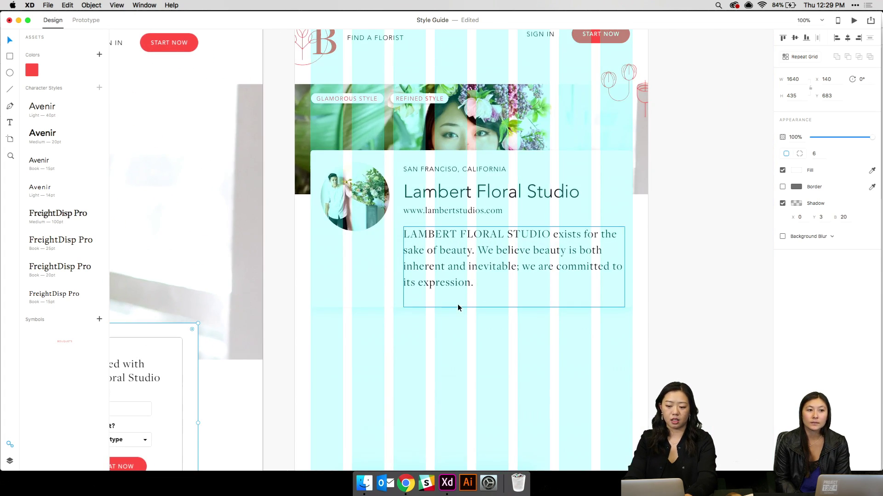
left_click_drag(470, 307, 469, 307)
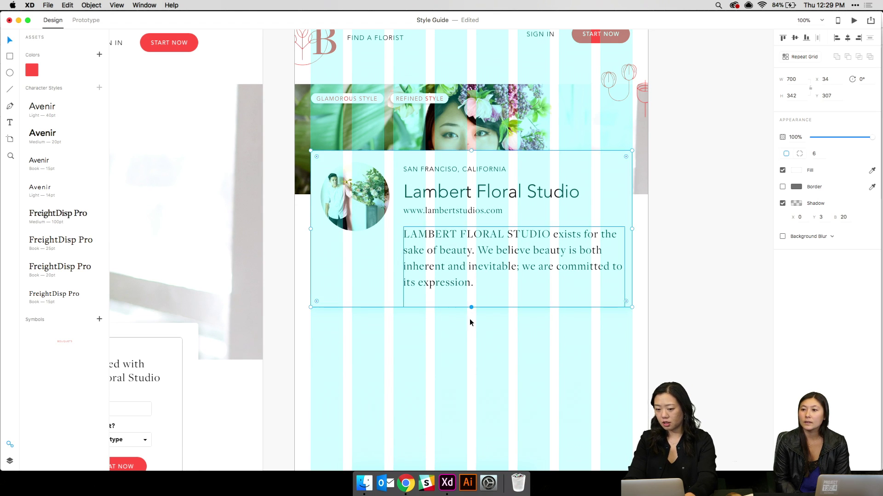
left_click(467, 330)
Copy the whole Get started form with its frame from the desktop card and paste it onto the iPad artboard
key("super+minus")
scroll(467, 328, "left", 6)
scroll(467, 327, "down", 1)
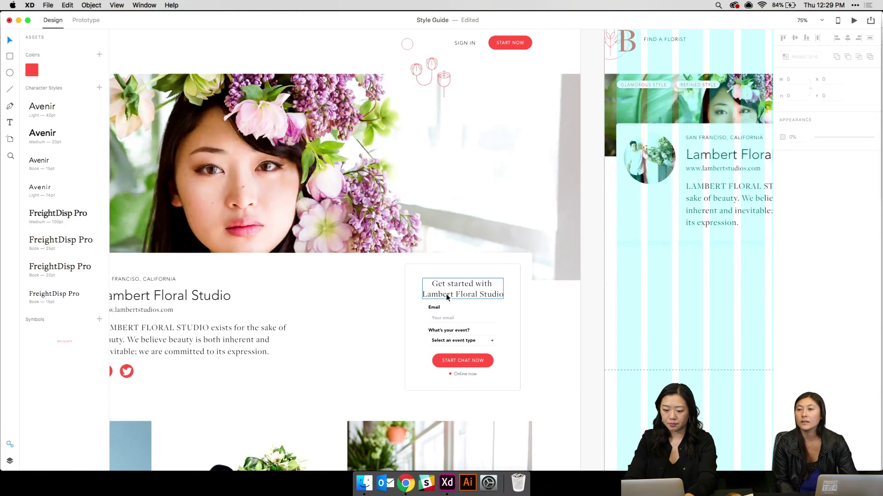
left_click(446, 294)
left_click(446, 318, "shift")
left_click(446, 340, "shift")
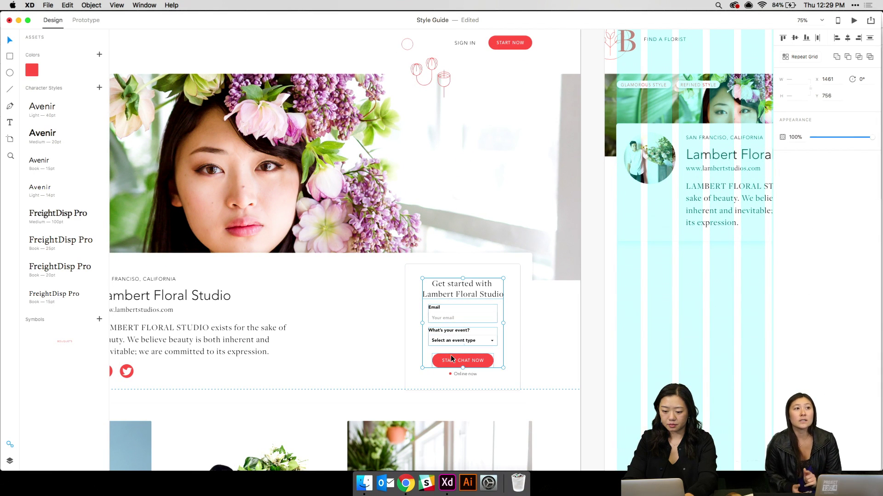
left_click(457, 375, "shift")
left_click(413, 368, "shift")
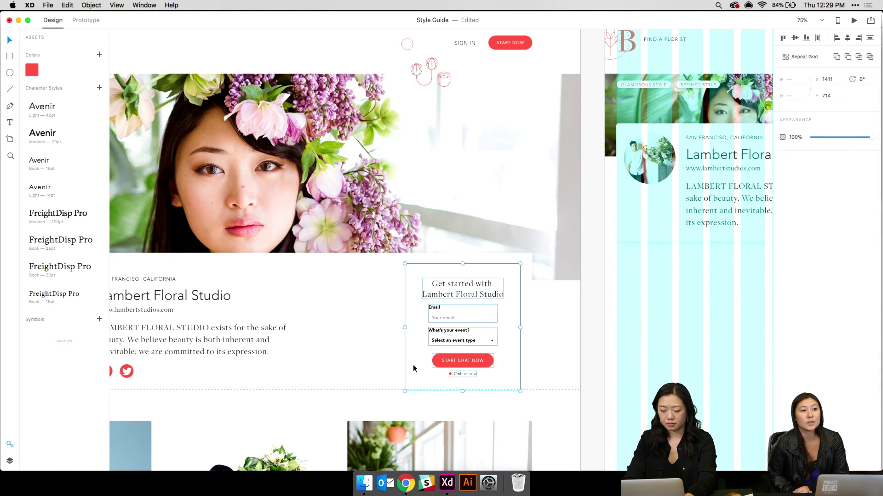
scroll(414, 367, "right", 5)
left_click(499, 306)
key("super+v")
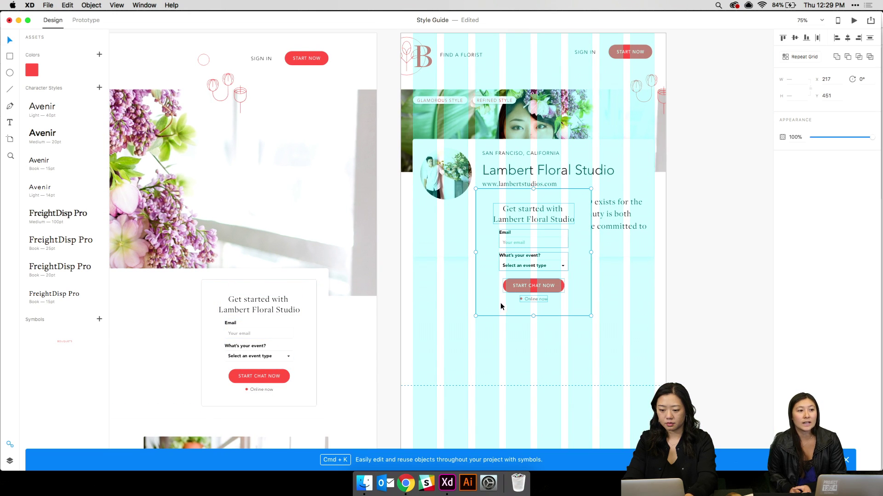
Group the pasted form below the iPad description and extend the info card to a height of 828
key("super+g")
left_click_drag(521, 219, 522, 303)
left_click(466, 245)
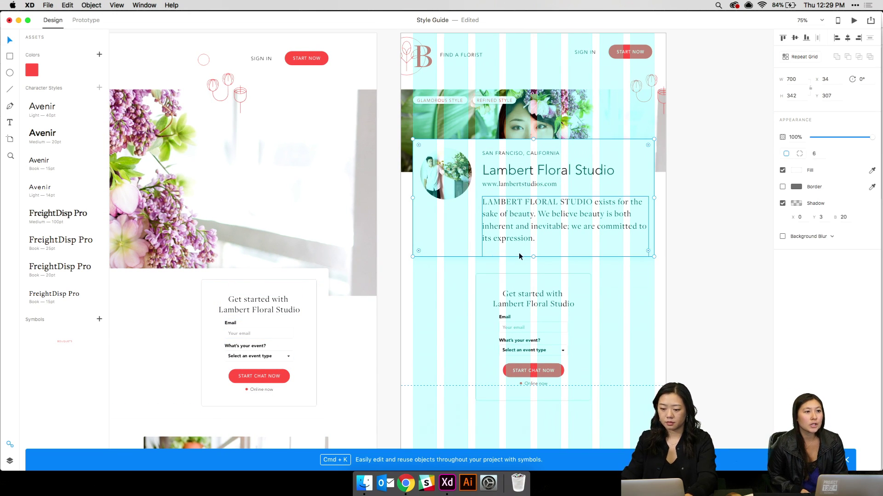
left_click_drag(533, 256, 526, 320)
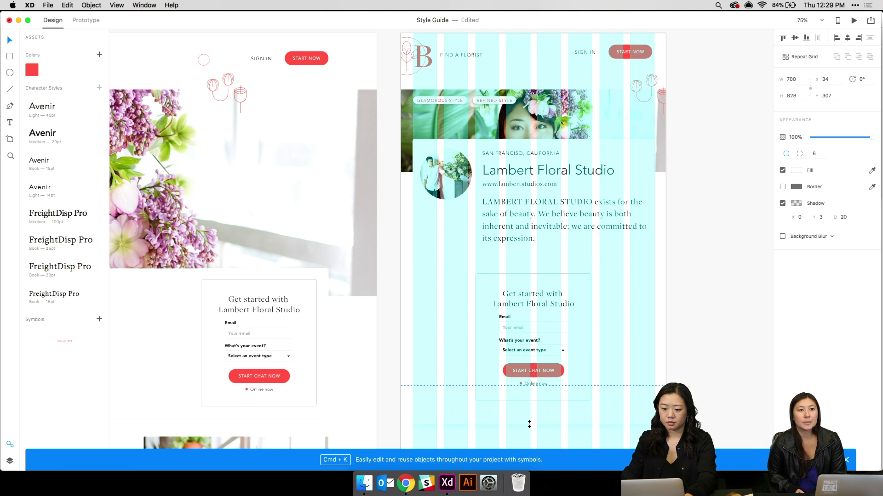
Move the grouped form within the extended iPad card to X 194, Y 721
scroll(660, 293, "down", 2)
scroll(660, 294, "right", 2)
left_click(541, 270)
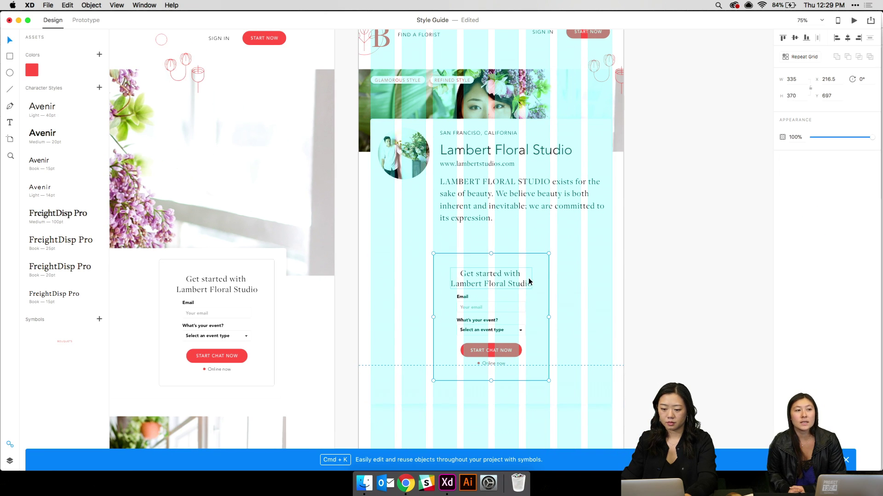
left_click_drag(529, 282, 536, 266)
left_click_drag(527, 262, 522, 290)
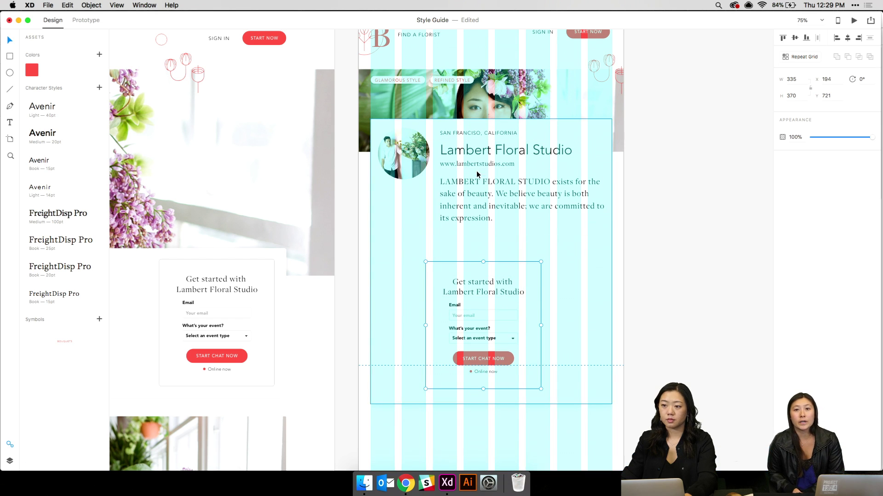
Center-align the text of the iPad location, studio name, website and description and align the four objects on a common vertical center
left_click(484, 203)
left_click(466, 164, "shift")
left_click(467, 149, "shift")
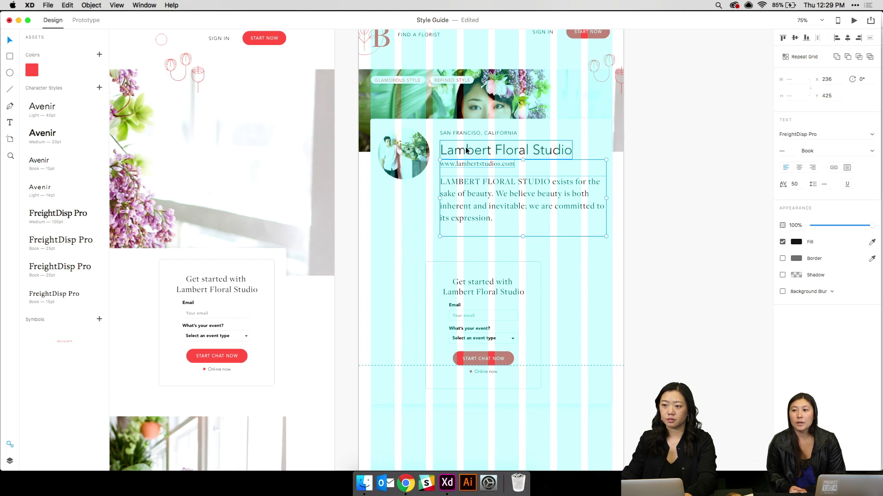
left_click(467, 134, "shift")
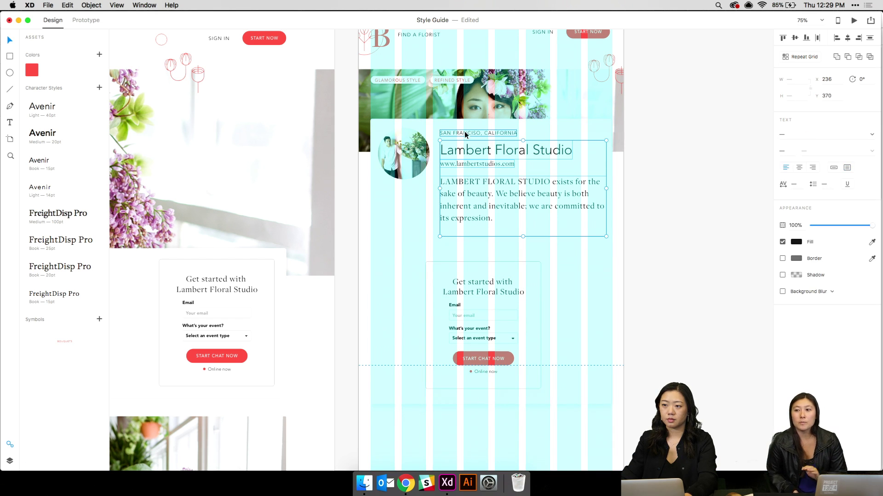
left_click(797, 169)
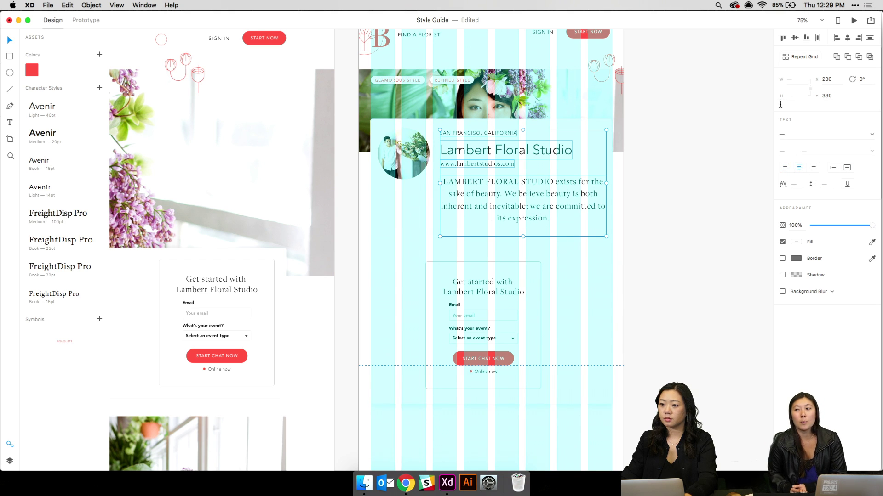
left_click(848, 38)
Move the centered text block down and place the portrait, shrunk to 102 × 102, above it at X 333, Y 348
left_click_drag(507, 166, 485, 189)
left_click(410, 154)
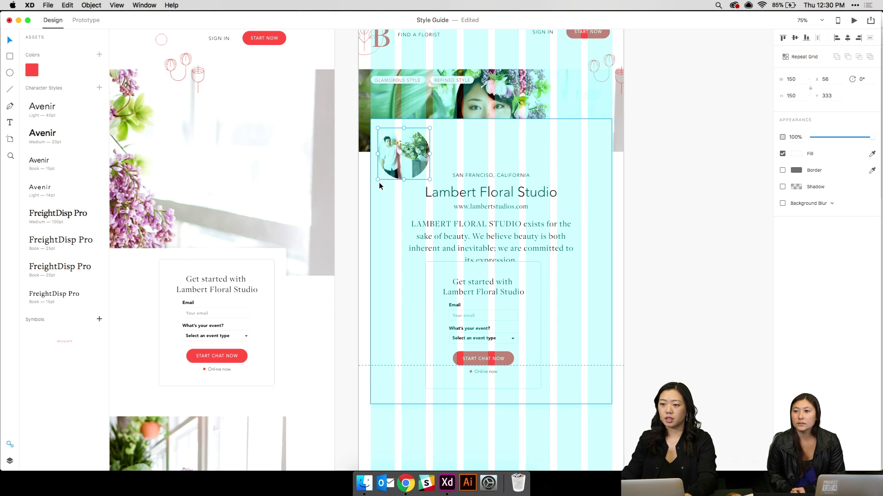
left_click_drag(378, 180, 483, 150)
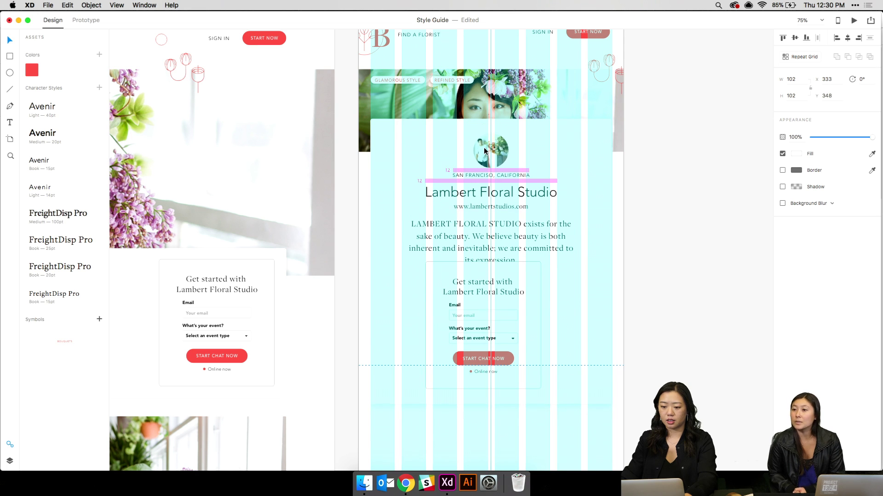
Move the portrait, the four text objects and the chat form together 10 px down inside the iPad card
left_click(503, 175, "shift")
left_click(503, 191, "shift")
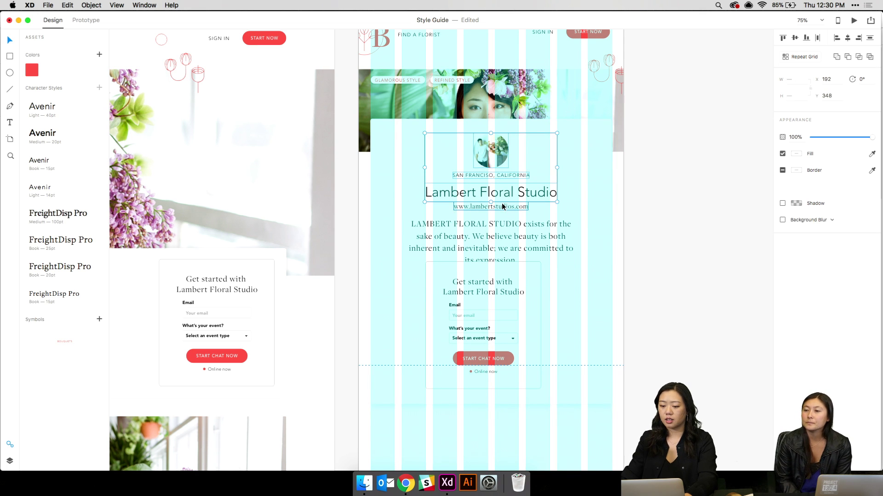
left_click(503, 207, "shift")
left_click(505, 244, "shift")
left_click(507, 296, "shift")
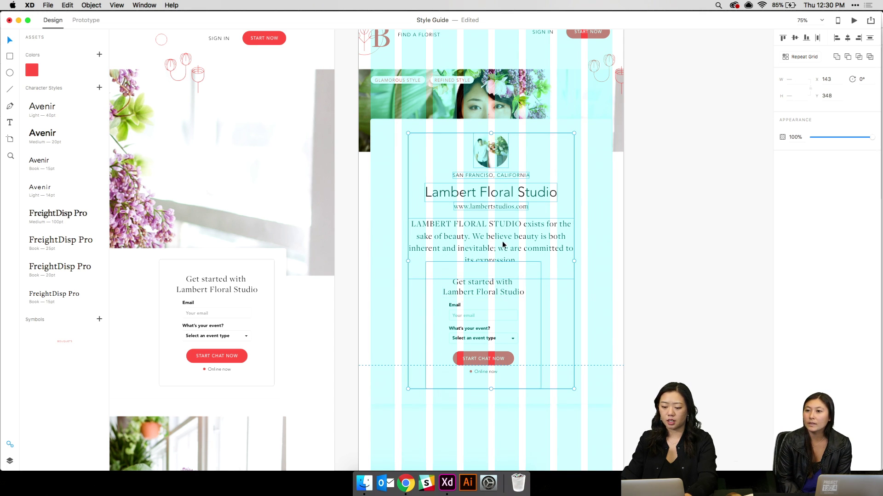
key("shift+Down")
key("Escape")
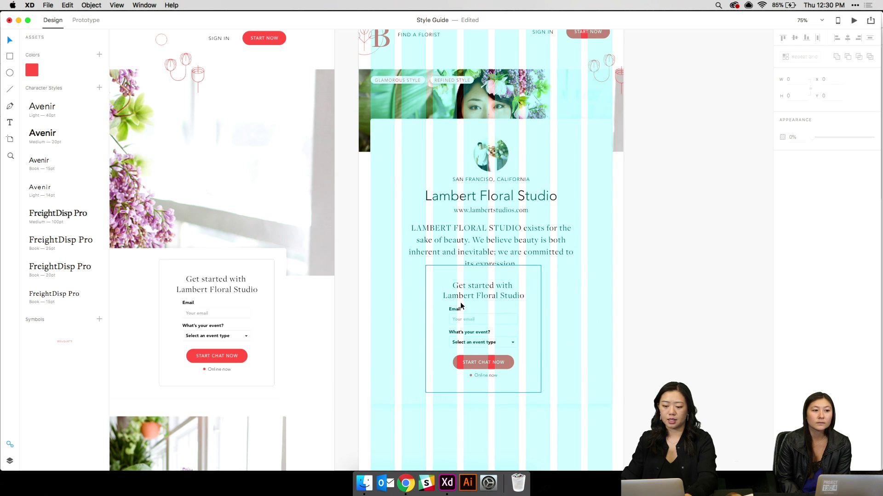
Place the chat form centered below the description at X 216.5, Y 783 and widen the description box on both sides to fit three lines
left_click_drag(462, 306, 512, 338)
scroll(642, 317, "down", 2)
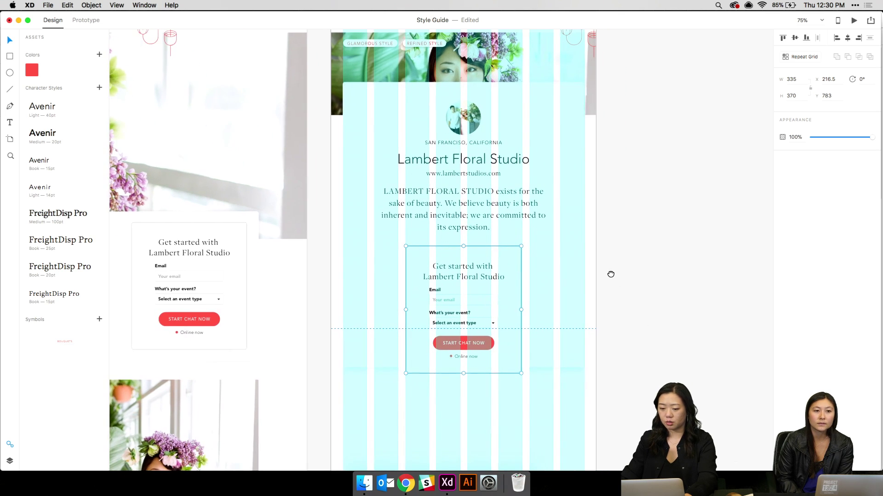
left_click(514, 202)
left_click_drag(381, 207, 357, 207)
left_click_drag(499, 203, 511, 202)
left_click(612, 204)
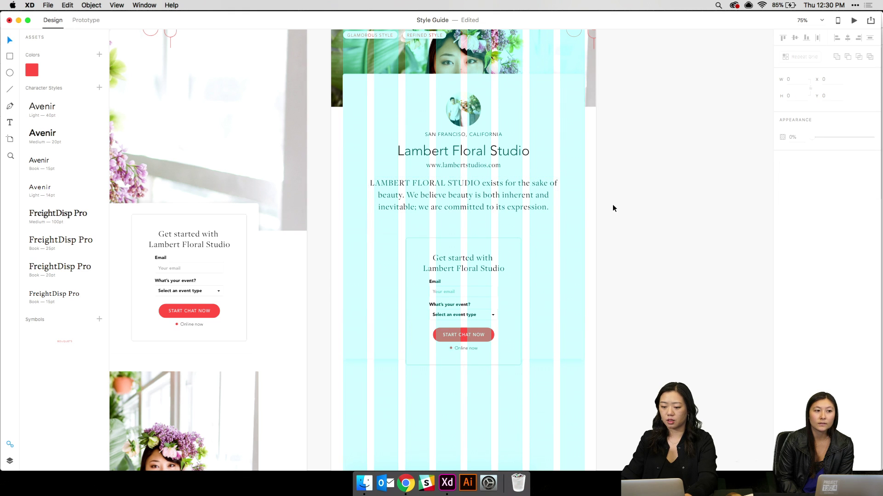
Widen the description box further by an equal amount on both sides, using the layout grid
left_click(422, 201)
left_click_drag(368, 207, 354, 208)
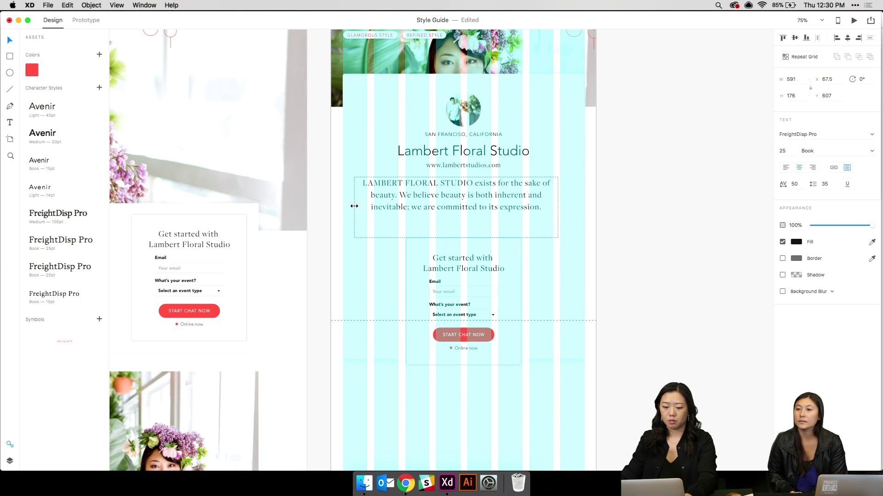
left_click_drag(558, 207, 572, 207)
left_click(634, 211)
Raise the chat form to Y 752 and the portrait to Y 347, and hide the layout grid
left_click_drag(474, 327, 476, 320)
left_click(464, 165)
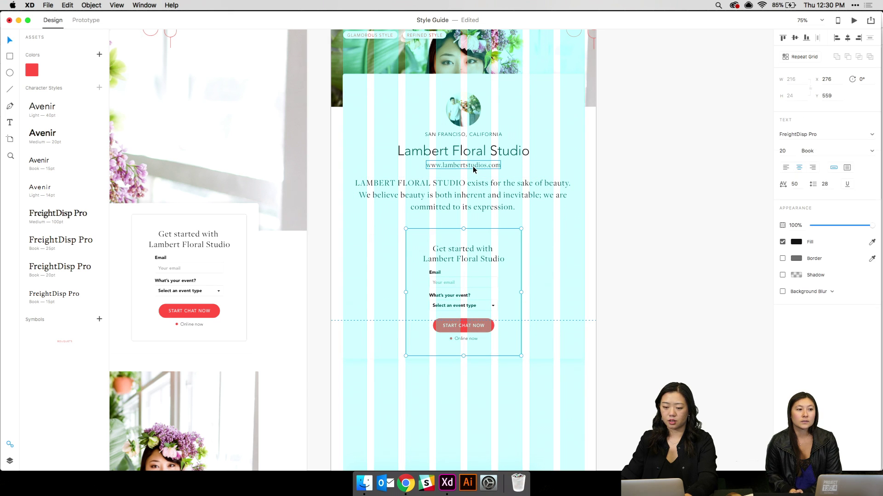
left_click(467, 109)
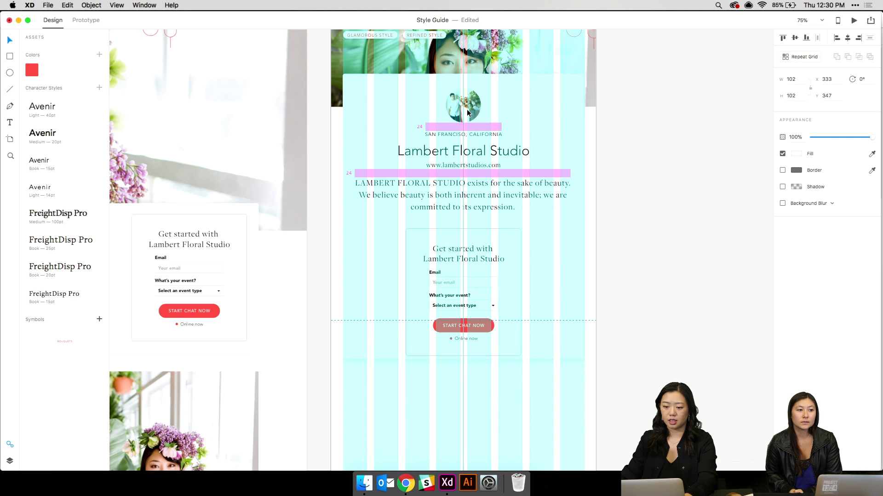
key("super+shift+apostrophe")
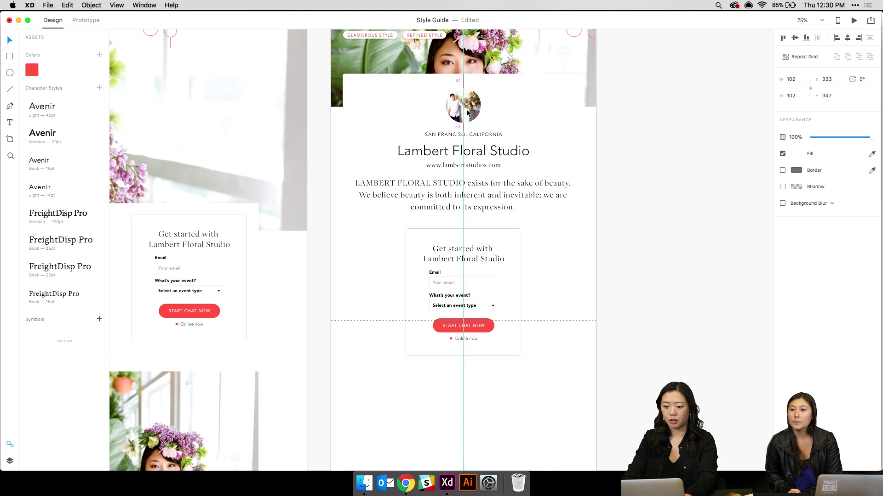
Narrow the description box equally on both sides so the first line ends at "sake of"
left_click_drag(507, 241, 468, 240)
mouse_move(351, 203)
left_mouse_down()
mouse_move(372, 213)
mouse_move(355, 207)
mouse_move(365, 207)
left_mouse_up()
left_click_drag(534, 200, 528, 200)
key("Escape")
scroll(492, 244, "down", 3)
left_click_drag(426, 223, 458, 224)
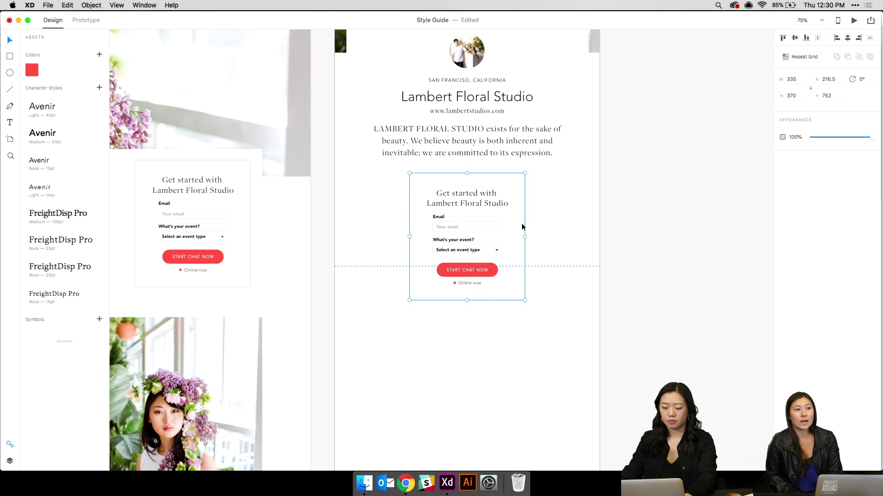
scroll(548, 256, "up", 2)
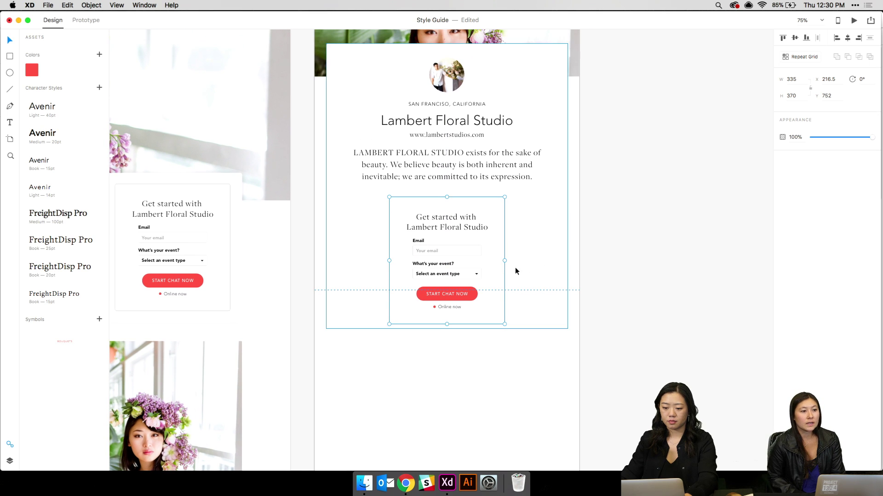
Extend the info card's bottom edge downward to leave more white space below the chat form
left_click(530, 311)
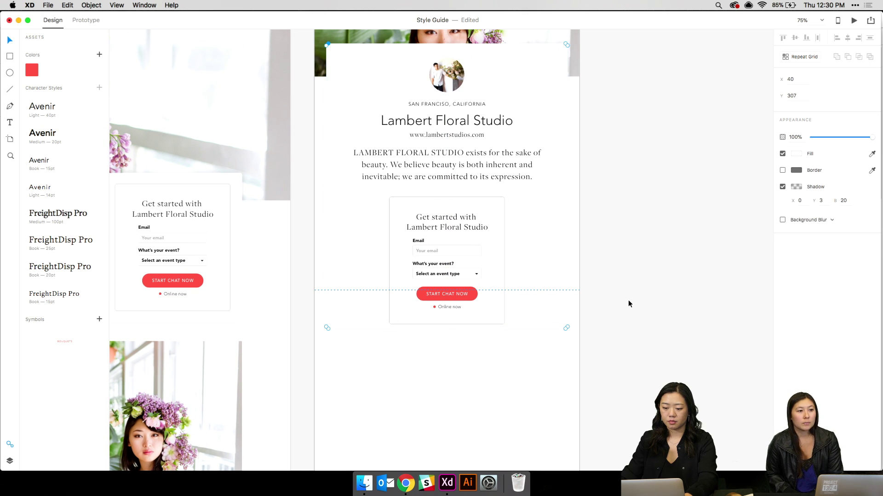
left_click(521, 318)
mouse_move(447, 330)
left_mouse_down()
mouse_move(449, 354)
mouse_move(449, 345)
left_mouse_up()
left_click(599, 274)
left_click(488, 340)
key("Escape")
left_click_drag(370, 349, 403, 346)
Show the layout grid and widen the form's outline on both sides to a width of 521 at X 123.5
left_click(437, 250)
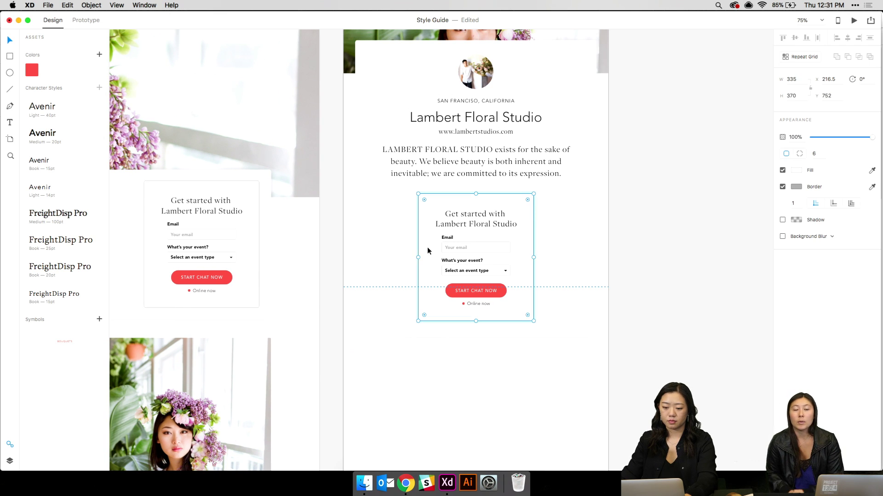
key("super+shift+apostrophe")
left_click_drag(418, 258, 385, 258)
left_click_drag(534, 259, 566, 257)
Make the form heading area text 460 wide and join it into the single line "Get started with Lambert Floral Studio"
left_click(493, 220)
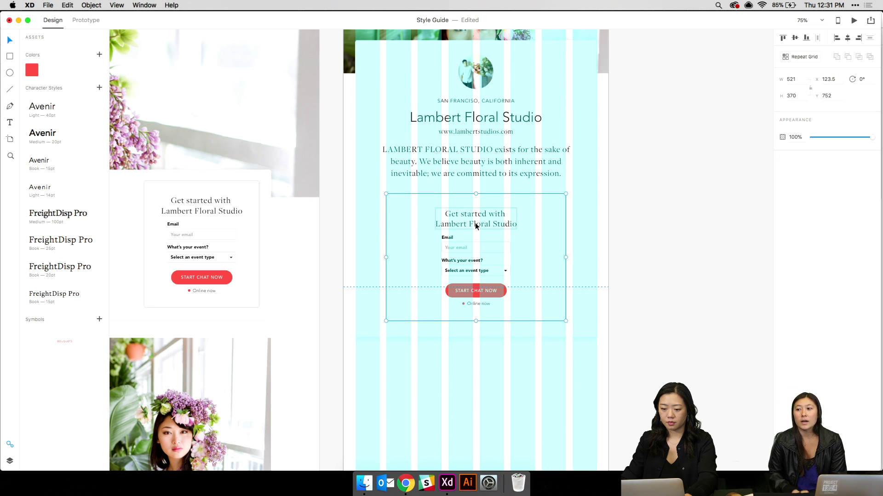
double_click(478, 227)
left_click(847, 168)
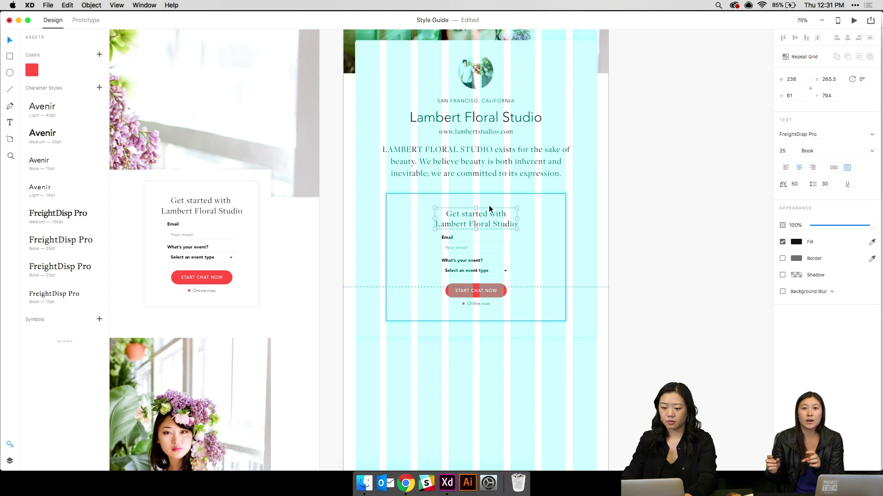
left_click_drag(516, 218, 558, 218)
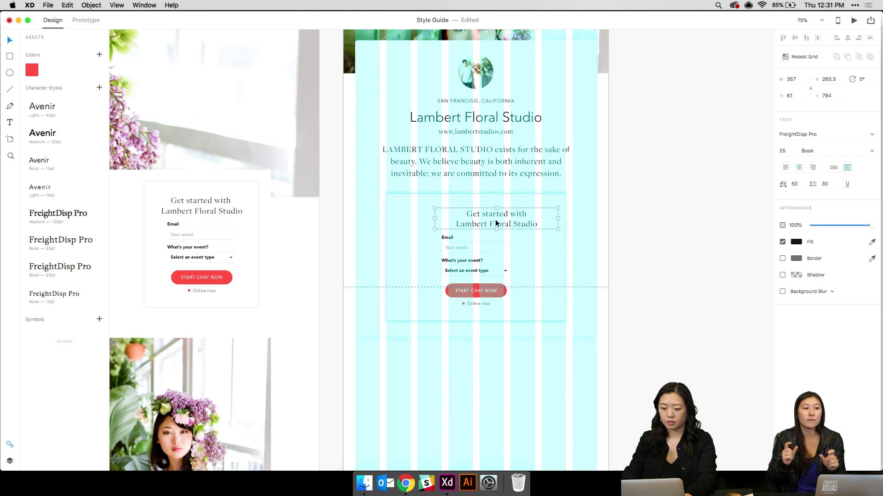
left_click_drag(434, 217, 399, 219)
double_click(439, 224)
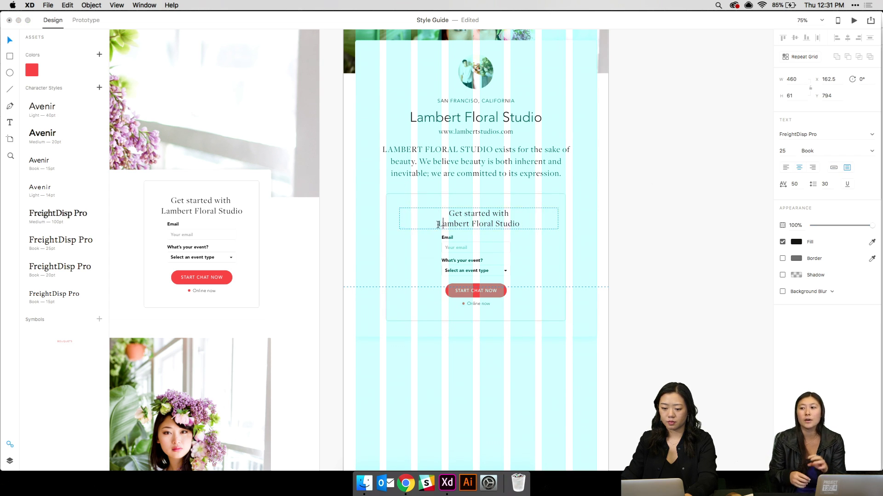
key("BackSpace")
key("Escape")
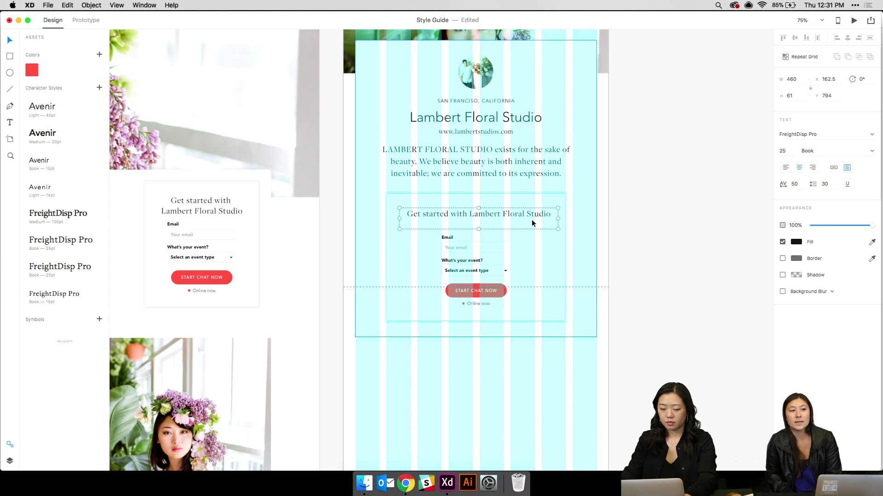
Move the form heading to X 154, Y 787 and shift the email and event fields up beneath it
left_click_drag(513, 215, 509, 211)
left_click_drag(475, 243, 475, 262)
left_click(620, 244)
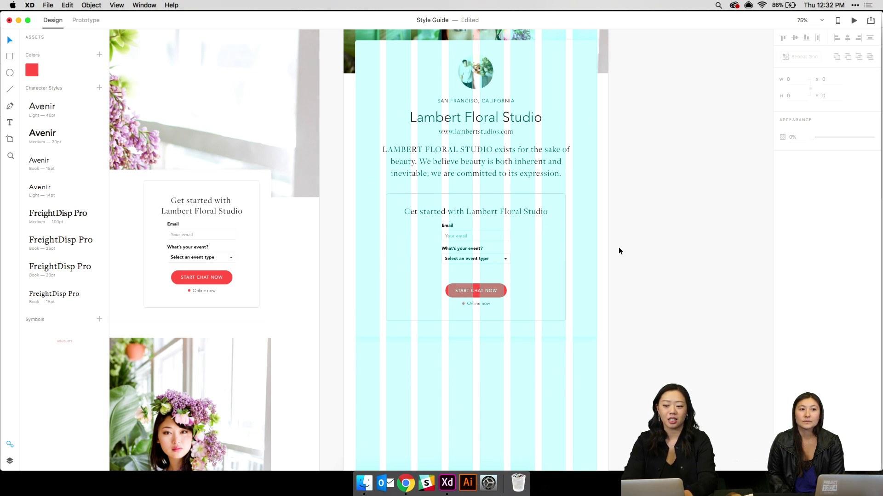
Review the desktop Florist's Profile artboard beside the iPad version to compare the layout of the chat form
key("super+0")
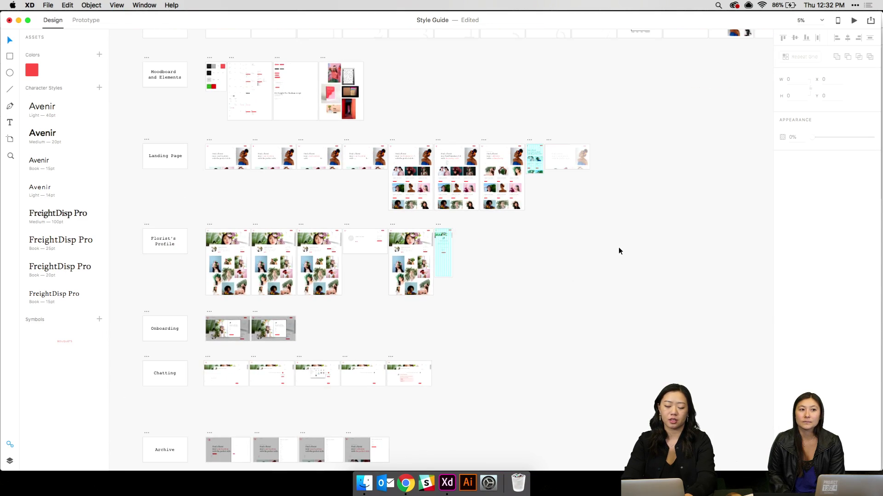
key("super+equal")
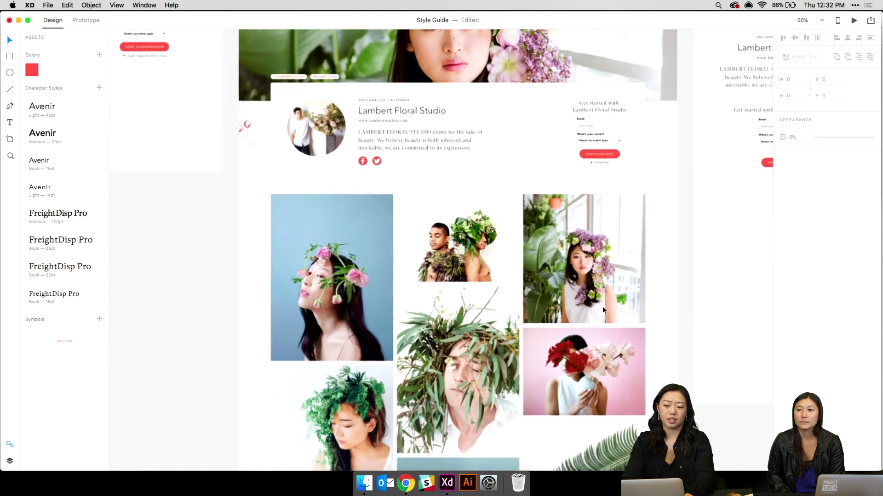
scroll(435, 244, "up", 5)
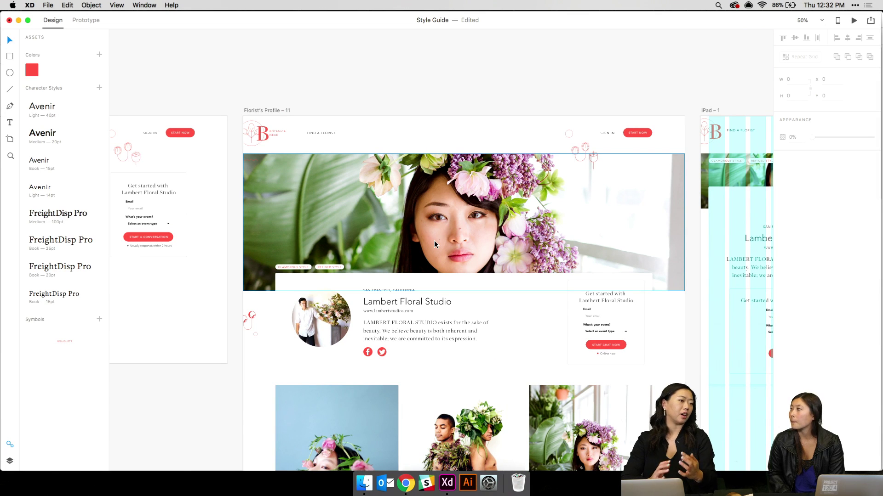
key("super+equal")
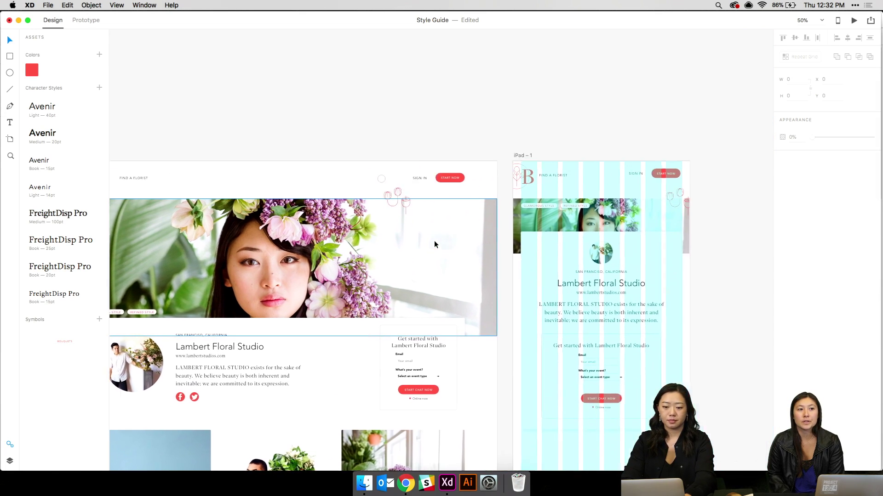
key("super+equal")
scroll(434, 241, "right", 6)
scroll(433, 242, "down", 6)
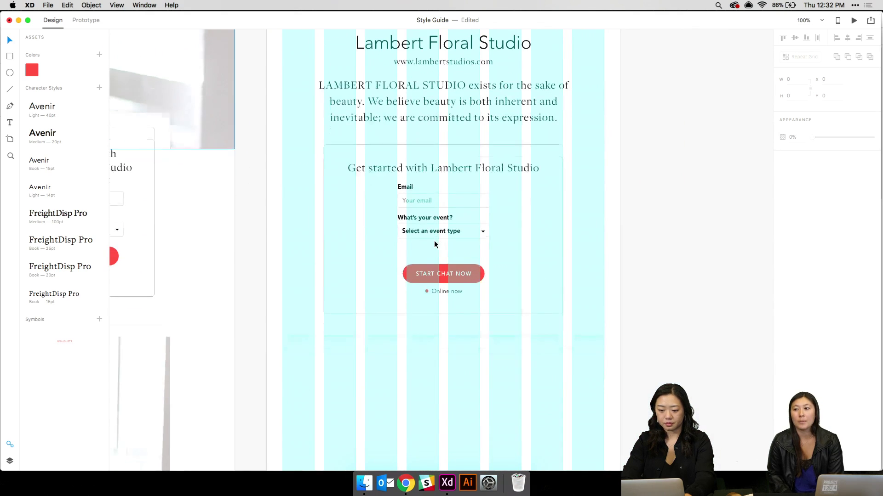
Ungroup the iPad chat form and move the START CHAT NOW button and Online now label up toward the event field
left_click(453, 279)
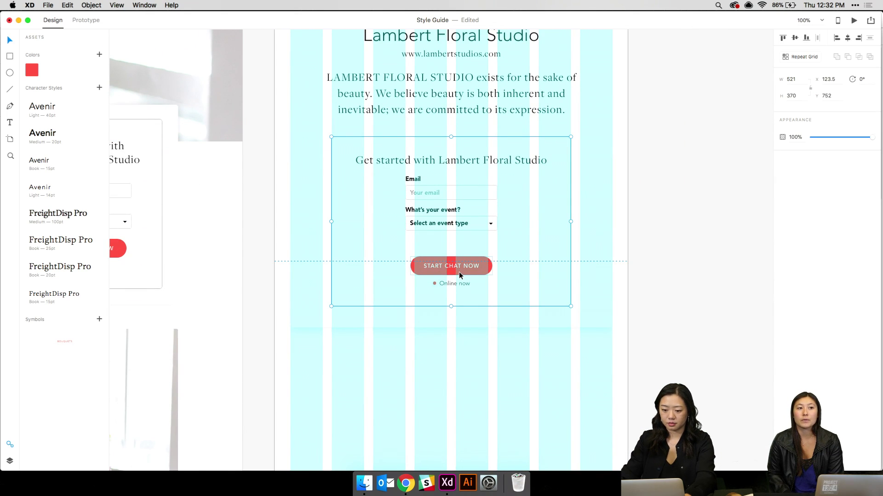
right_click(519, 250)
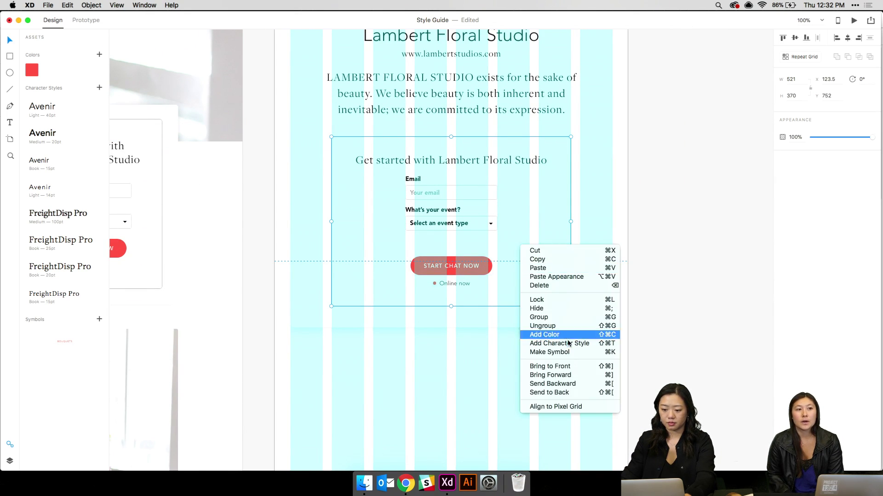
left_click(558, 328)
left_click(680, 228)
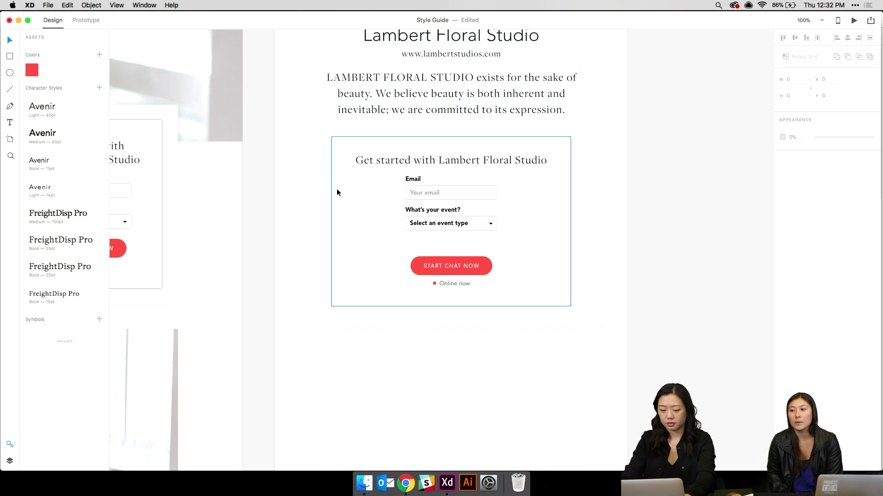
left_click(453, 266)
left_click(452, 283, "shift")
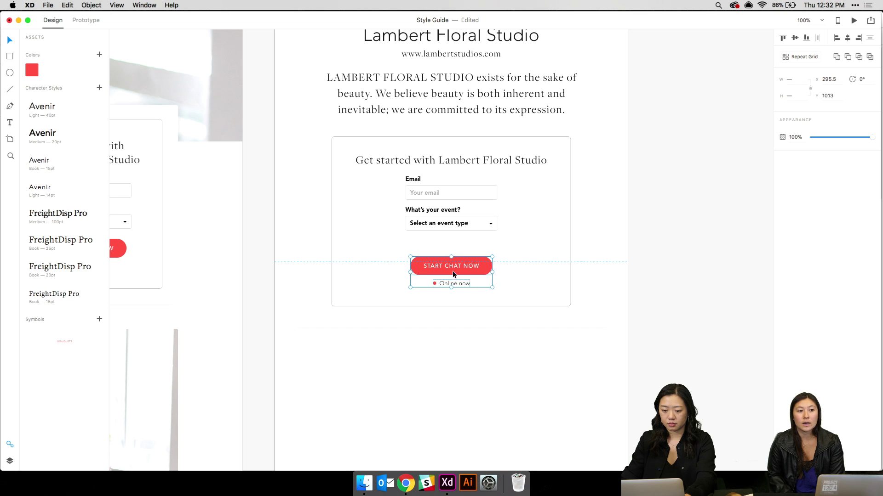
left_click_drag(453, 273, 453, 259)
Show the layout grid and try to narrow the form's outline from its left edge to a width of about 431
left_click(506, 156)
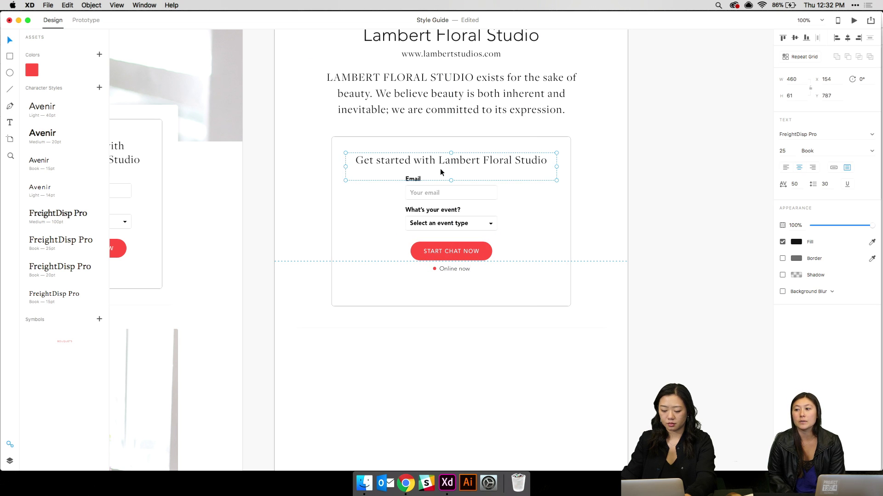
key("super+shift+apostrophe")
left_click(337, 216)
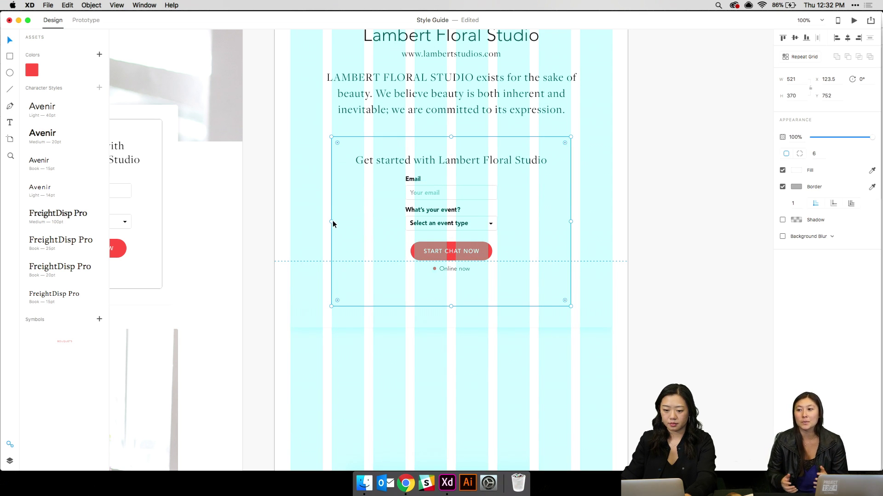
left_click_drag(332, 222, 372, 218)
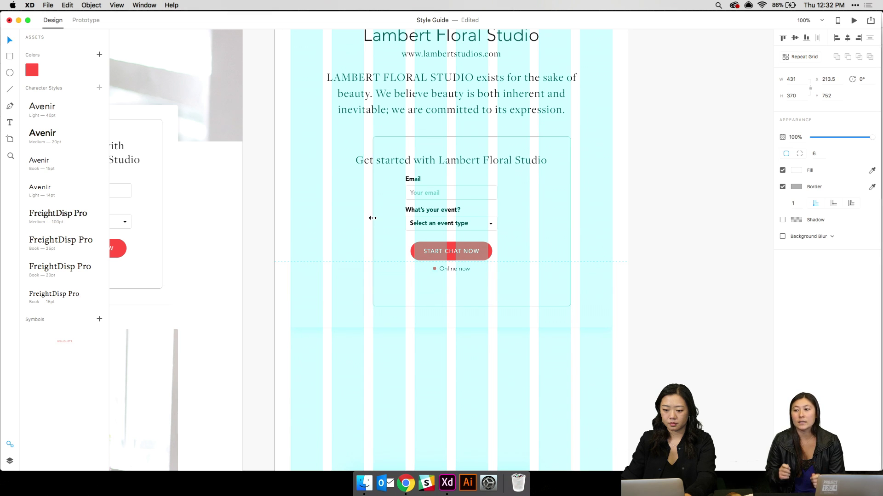
key("super+z")
Move the Email label and field under the start of the form heading, to X 174, Y 840
left_click(457, 196)
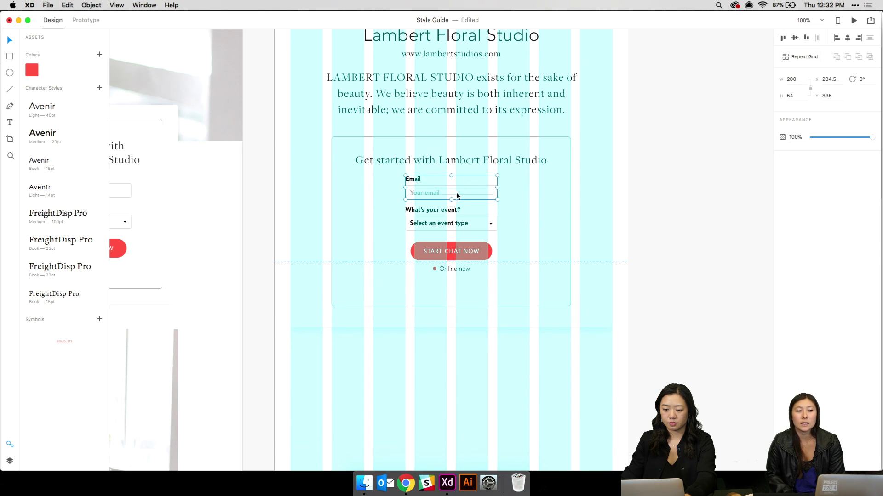
left_click_drag(456, 196, 405, 194)
left_click(443, 199)
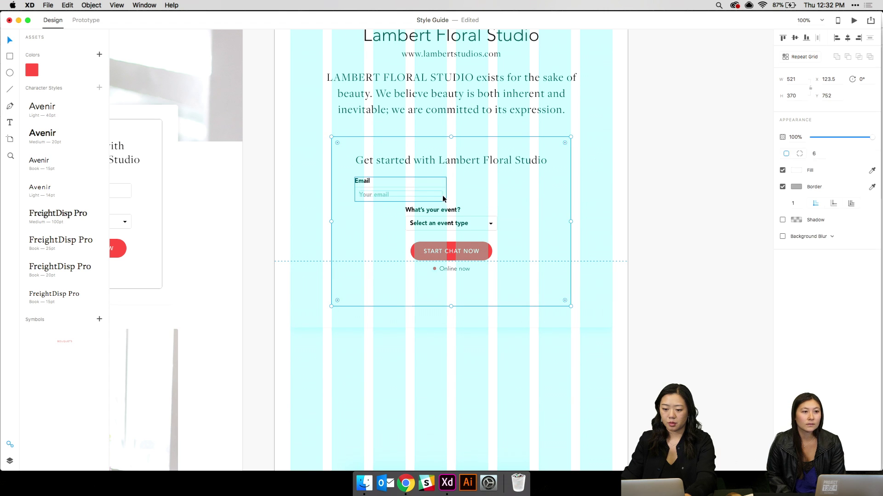
left_click(445, 197)
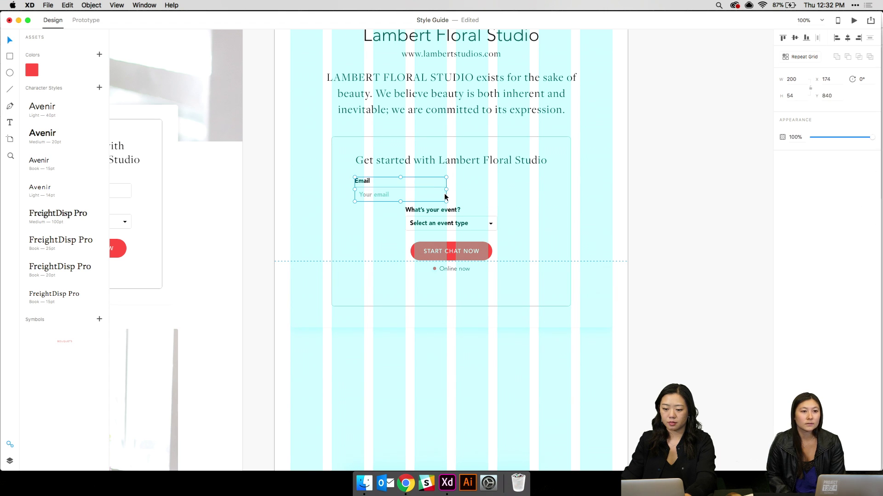
Widen the Email input box by extending its right edge to the next grid column
double_click(442, 193)
left_click(440, 189)
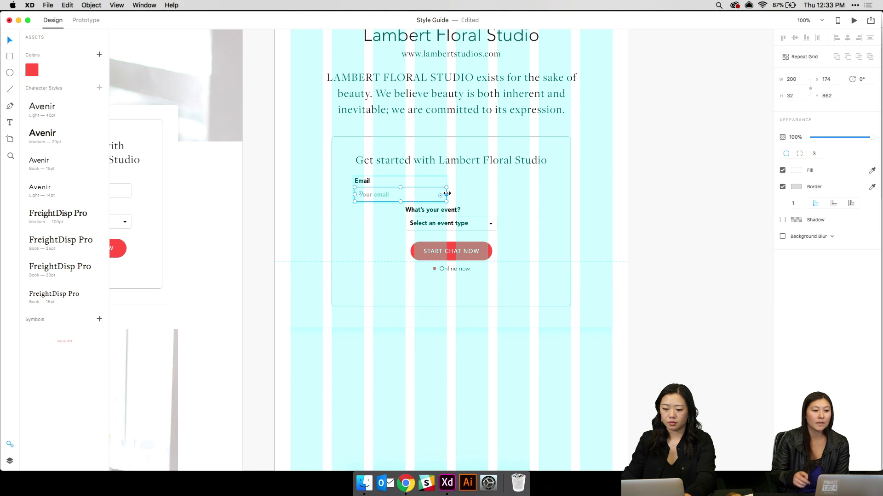
mouse_move(447, 195)
left_mouse_down()
mouse_move(488, 194)
mouse_move(457, 194)
left_mouse_up()
key("Escape")
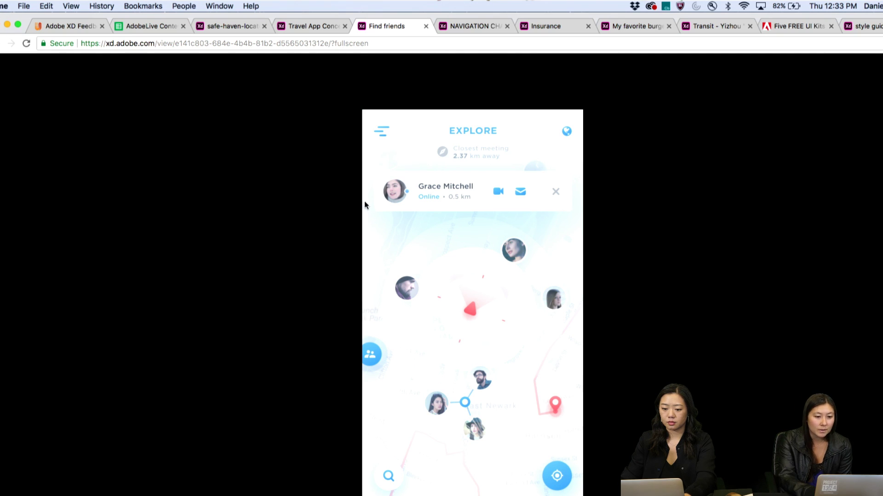
Open the chat with the online contact from the Find friends prototype's Explore screen and return to the map
left_click(511, 370)
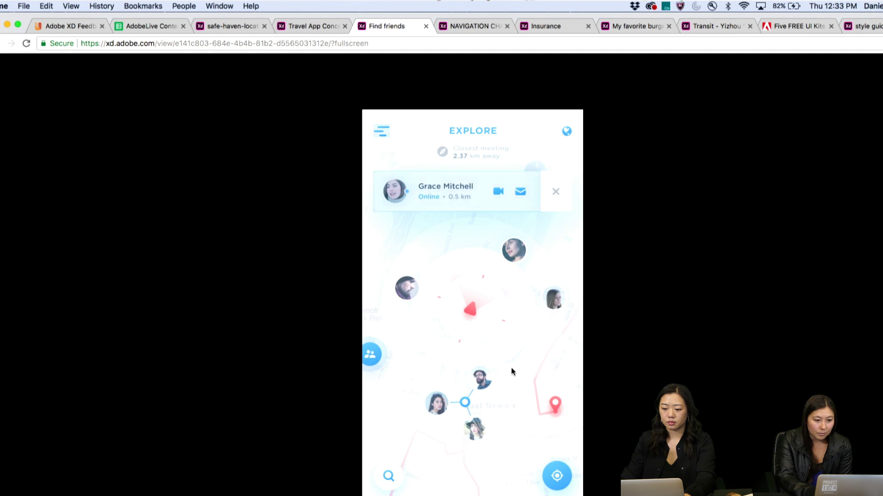
left_click(451, 197)
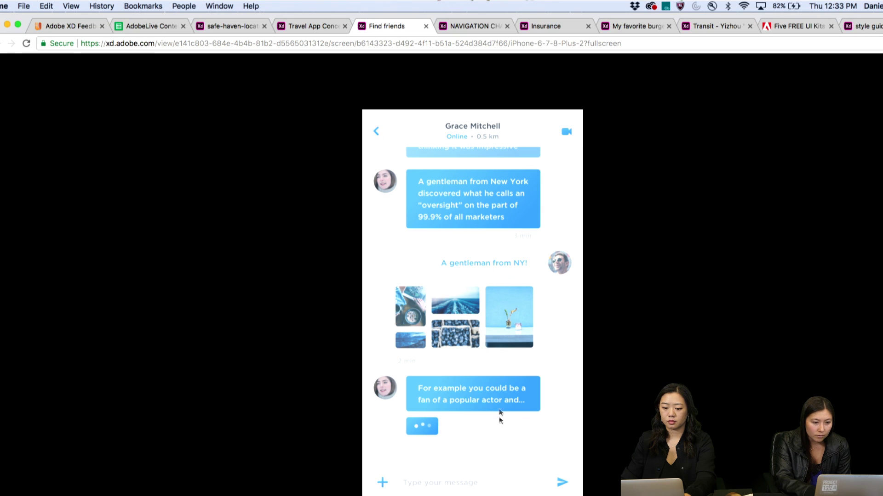
left_click(376, 132)
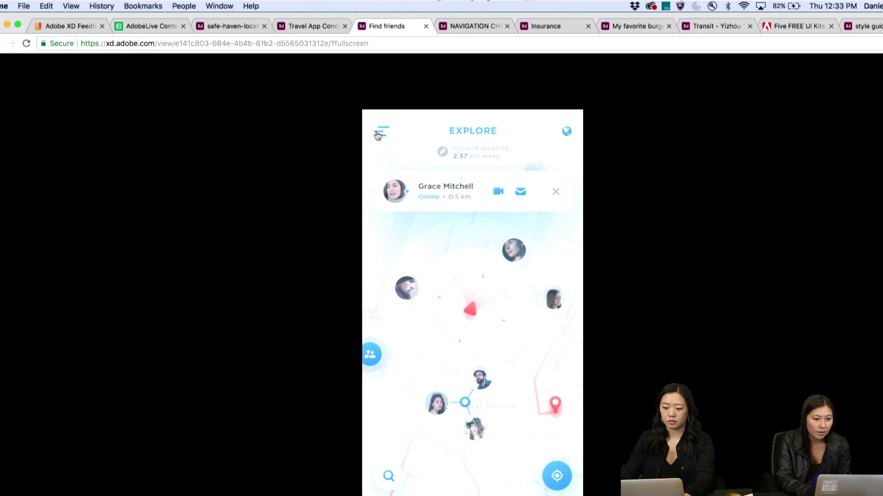
Open the Explore screen's side menu in the prototype to view its options and close it again
left_click(440, 297)
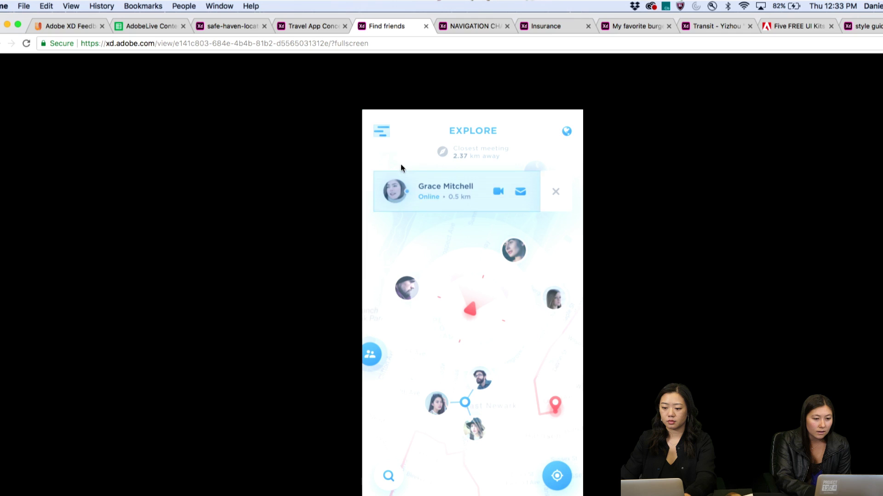
left_click(380, 131)
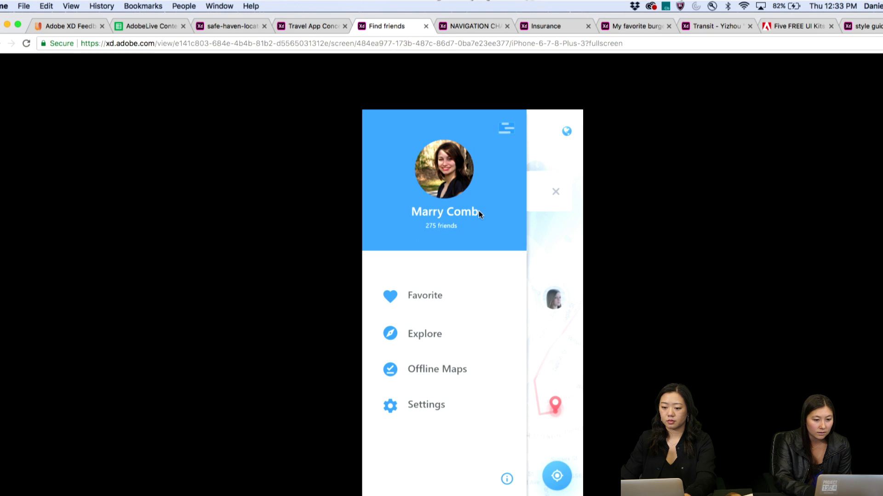
left_click(506, 131)
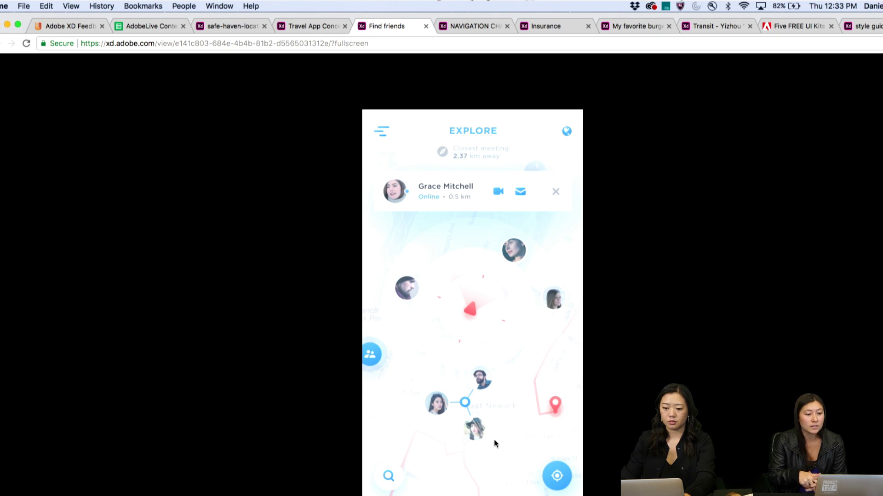
Switch to the Travel App Concept prototype, enter its map through Go, and show favorite people on it
left_click(314, 26)
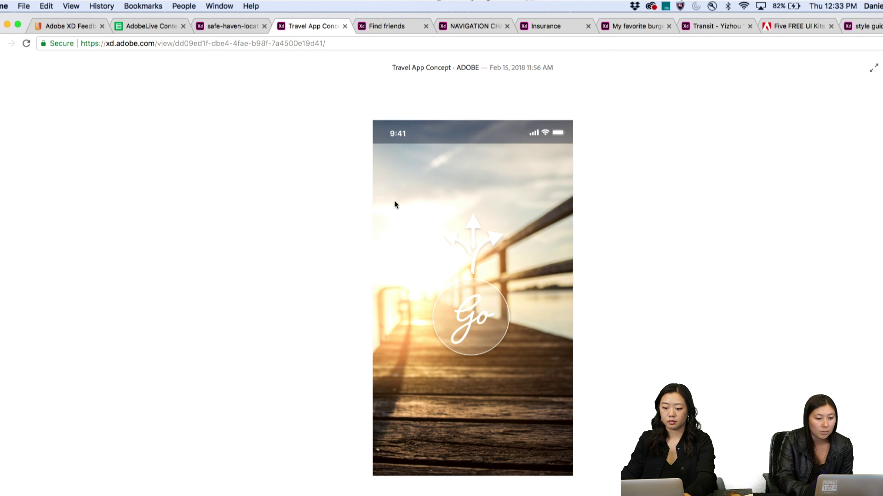
left_click(476, 306)
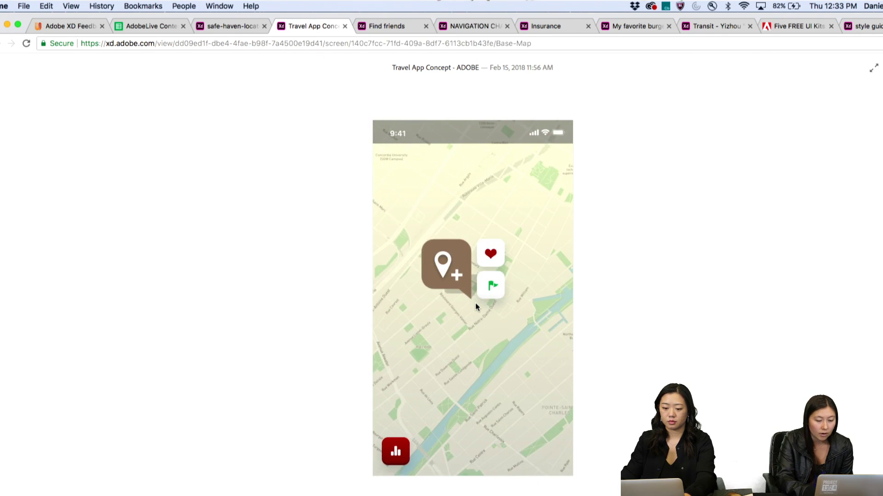
left_click(460, 326)
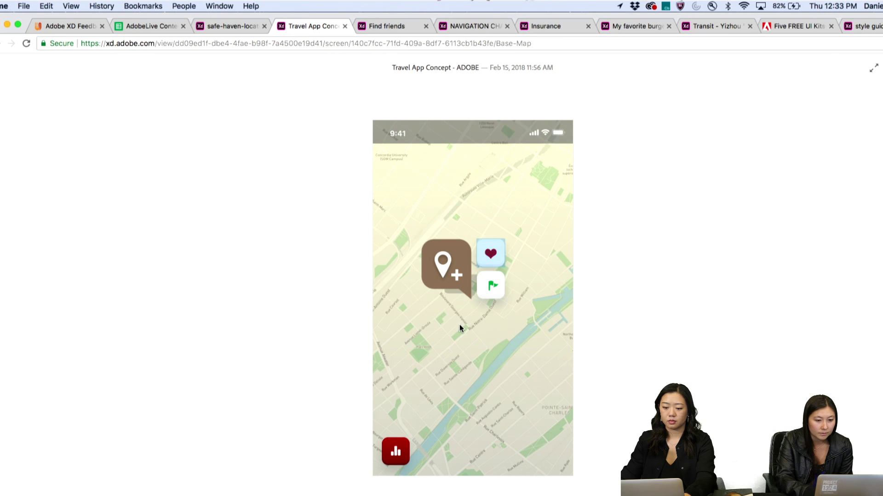
left_click(490, 256)
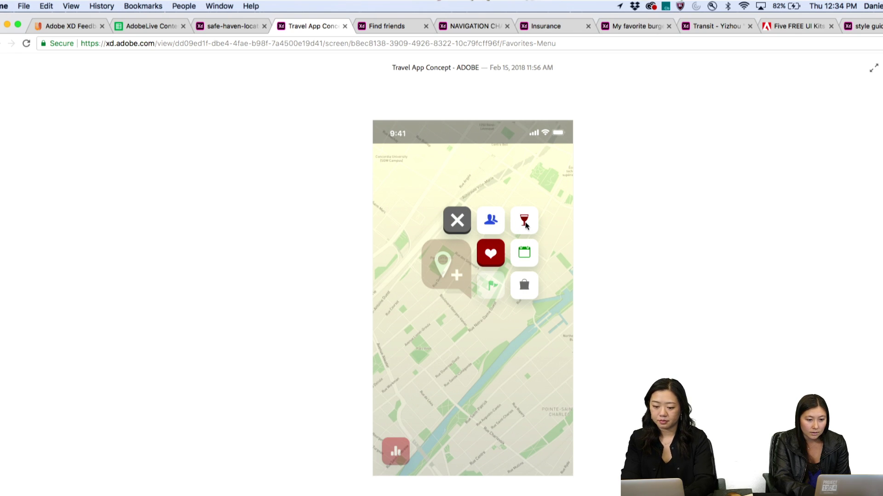
left_click(491, 222)
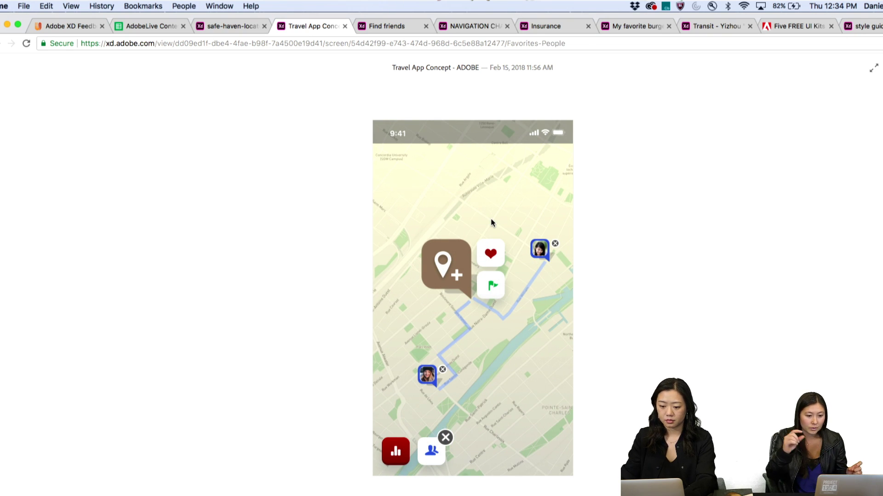
View the profile of the person pinned on the lower part of the map, try Drinks? and Friends, and return to the map
left_click(427, 376)
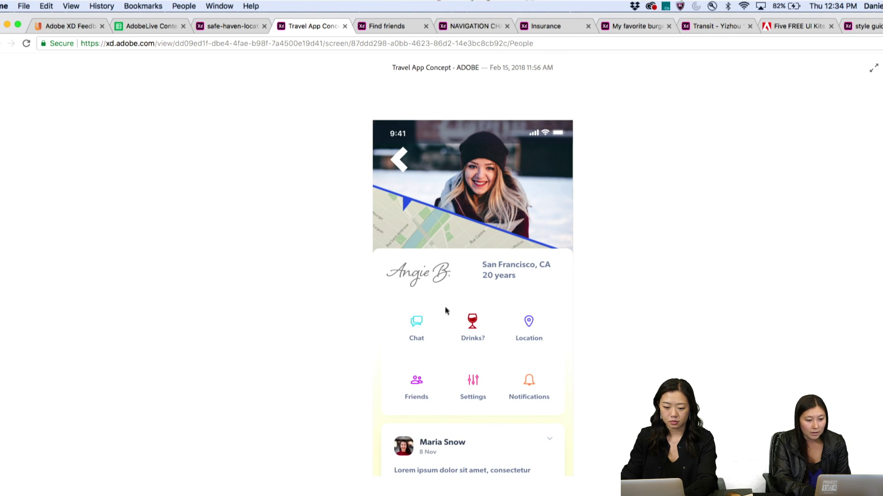
left_click(472, 324)
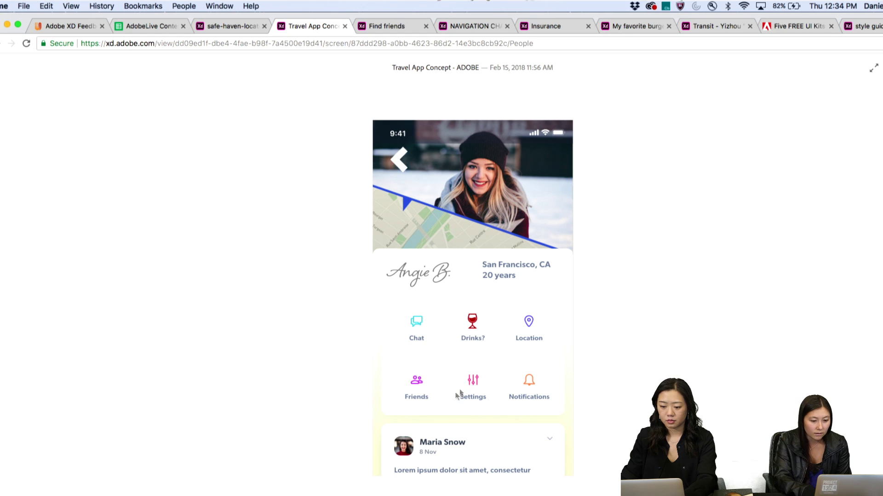
left_click(420, 391)
left_click(402, 156)
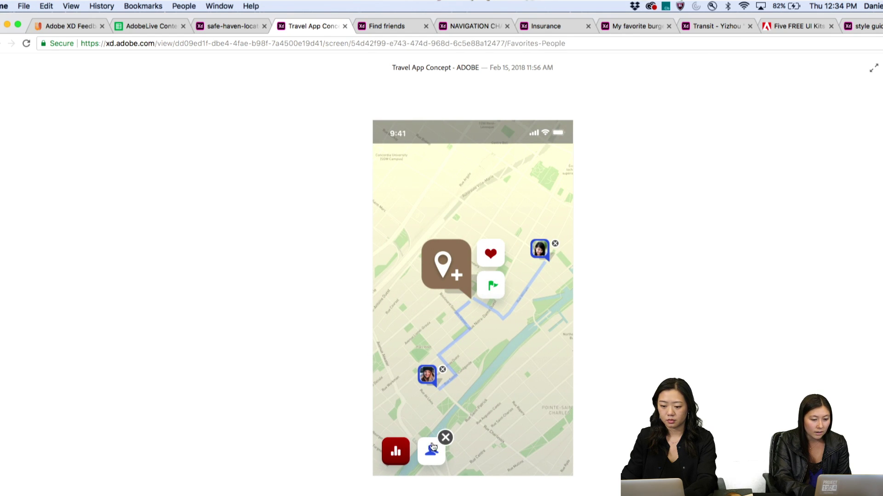
Remove the people filter from the base map and reopen the favorites menu
left_click(433, 452)
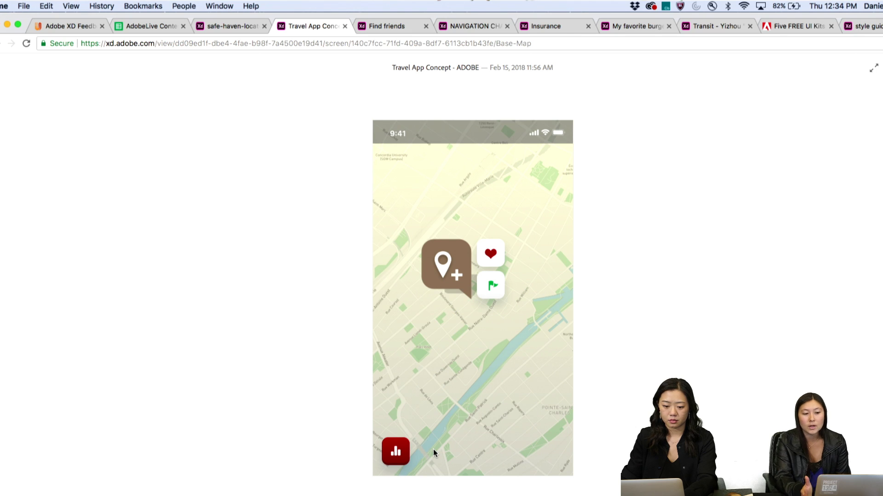
left_click(478, 289)
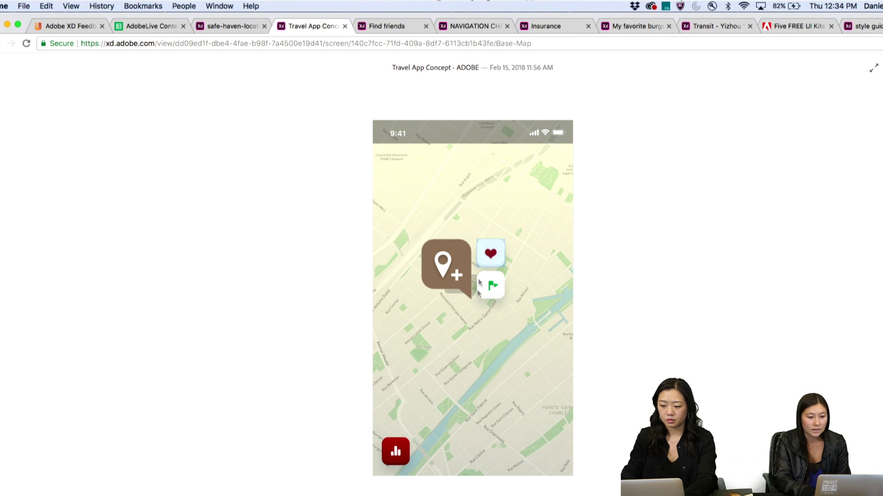
left_click(491, 254)
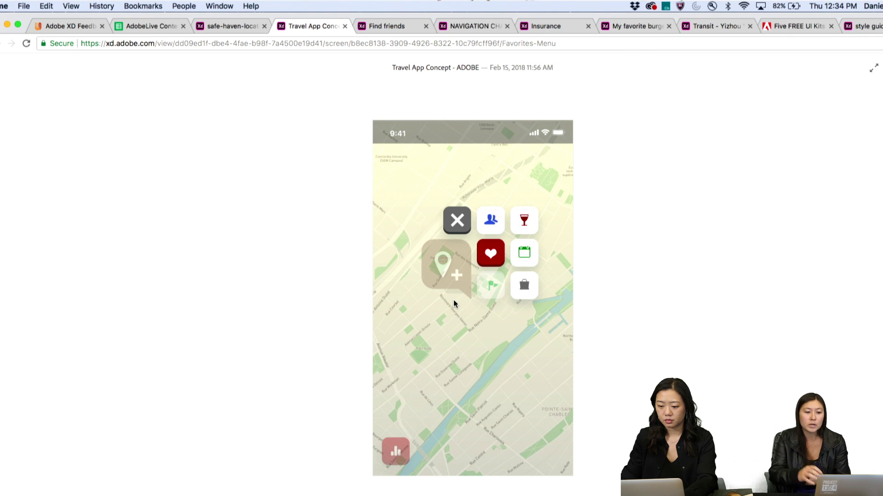
Switch to the safe-haven-locator prototype, preview the route to the haven at Western Way, and restore the route to the haven by the river
left_click(227, 26)
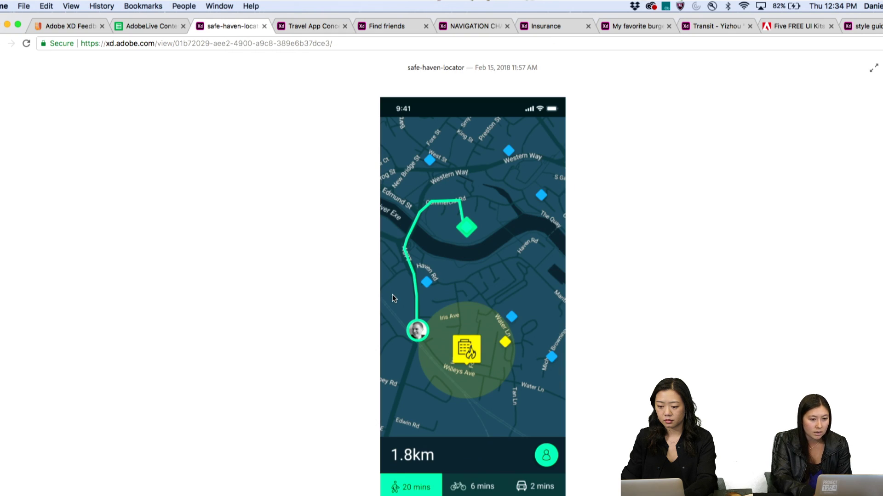
left_click(473, 358)
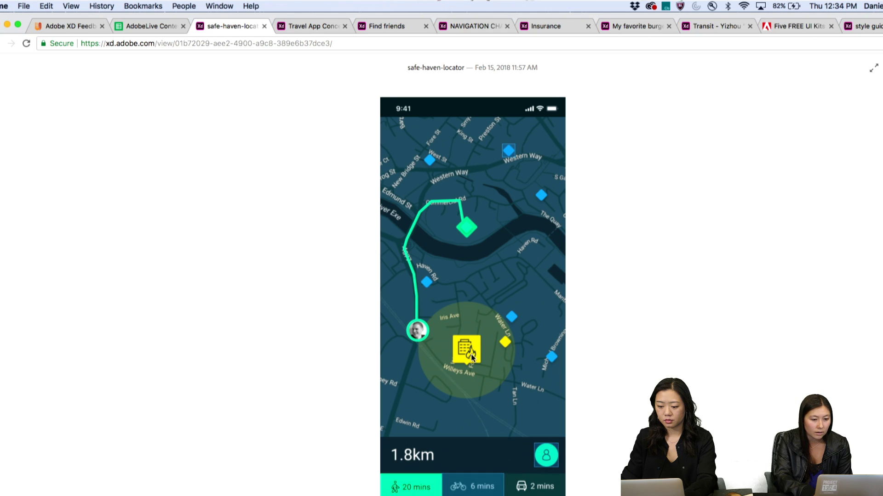
left_click(509, 155)
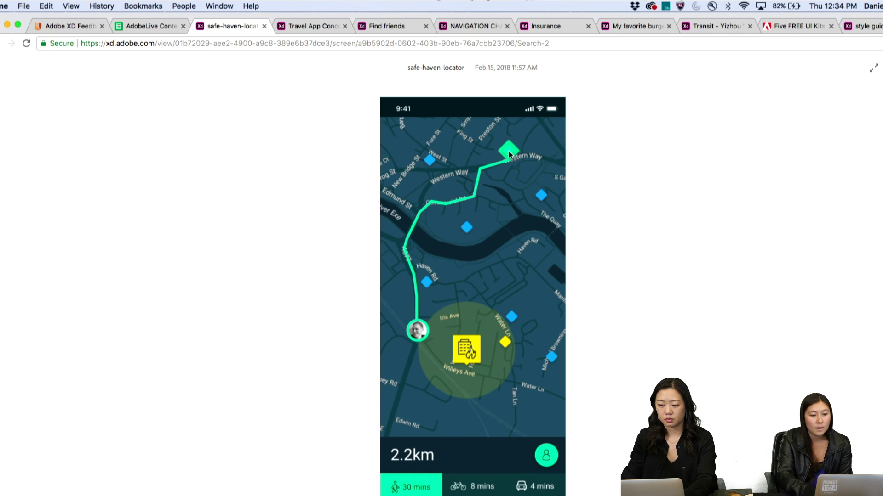
left_click(501, 194)
left_click(466, 227)
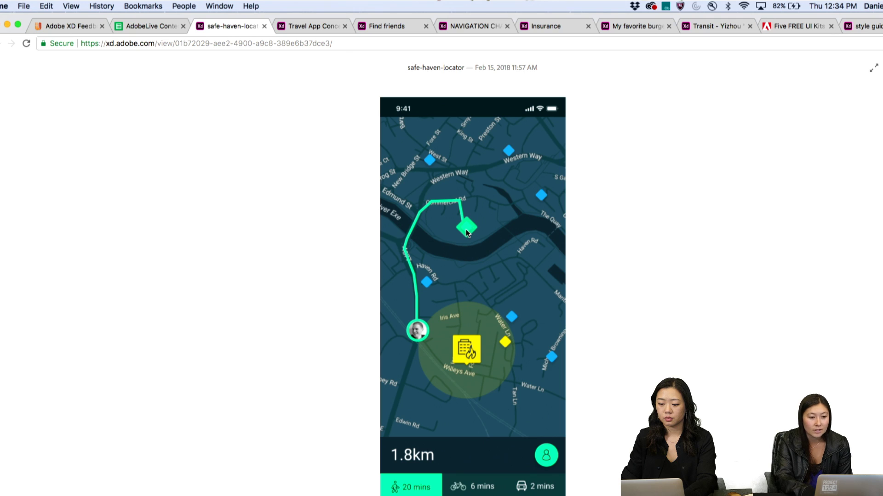
Demonstrate the route change to the Western Way haven once more and return to the riverside haven's route
left_click(473, 253)
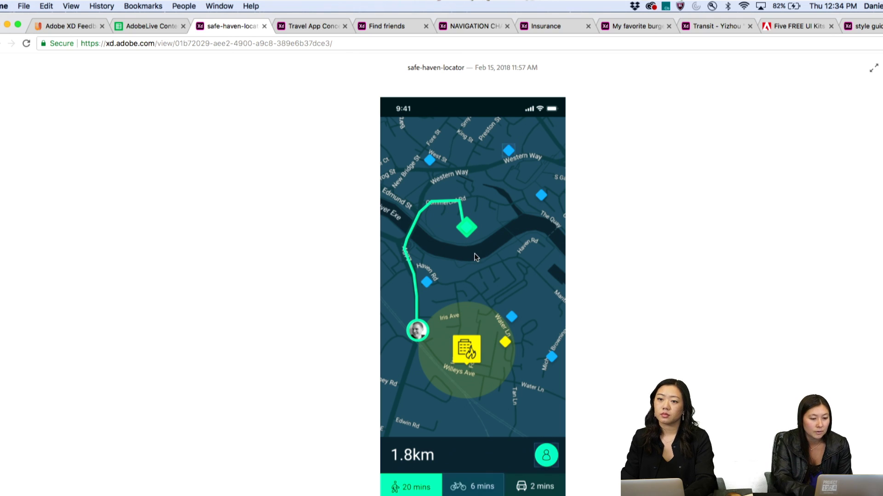
left_click(509, 152)
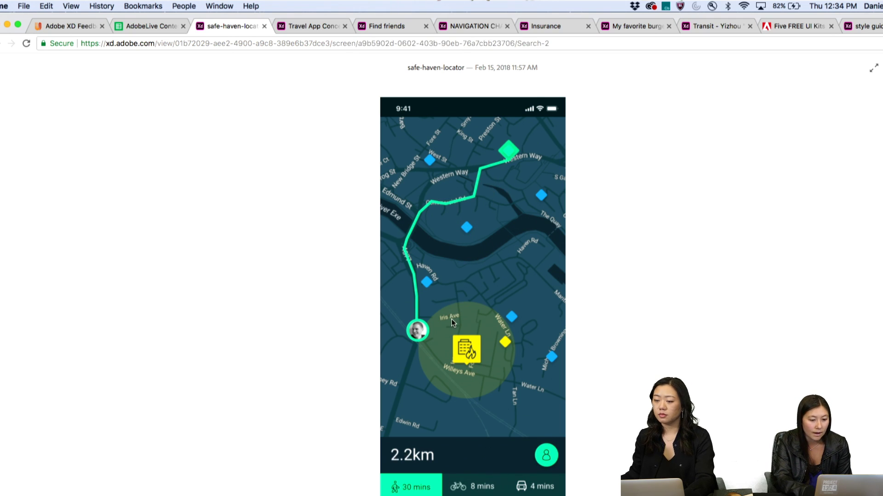
left_click(460, 404)
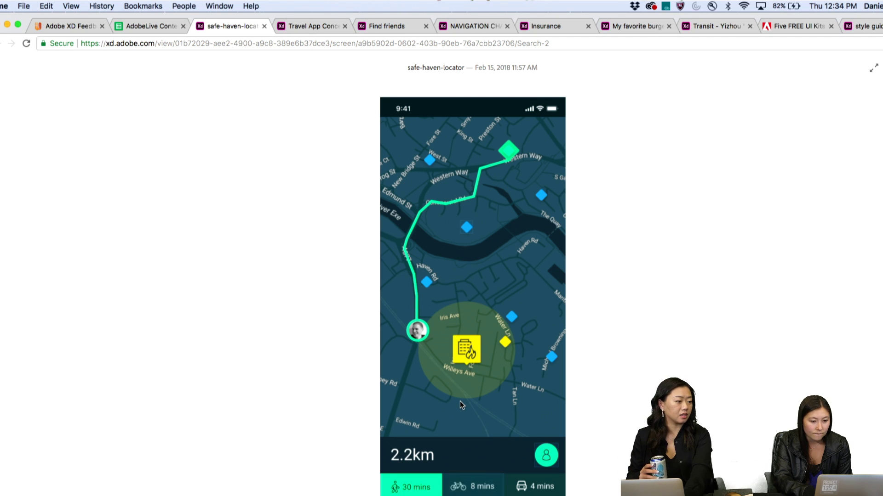
left_click(467, 230)
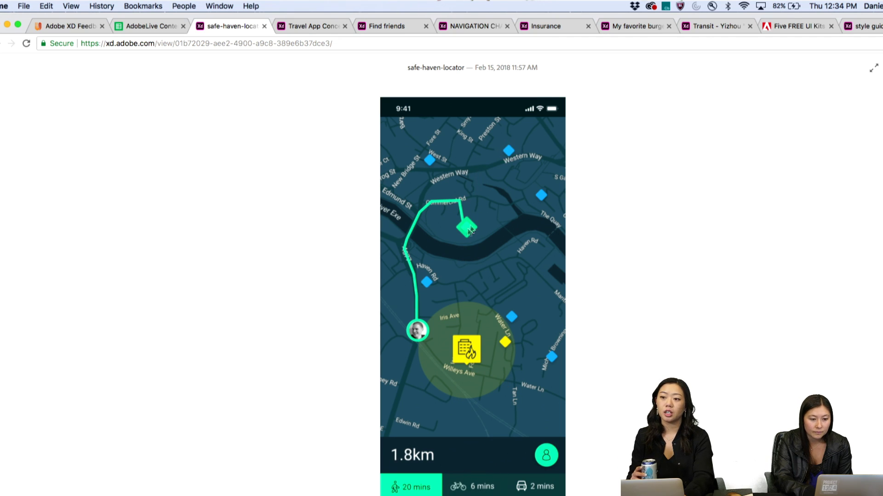
Toggle the route's travel mode between walking and cycling several times to compare the transition, ending on cycling
left_click(489, 384)
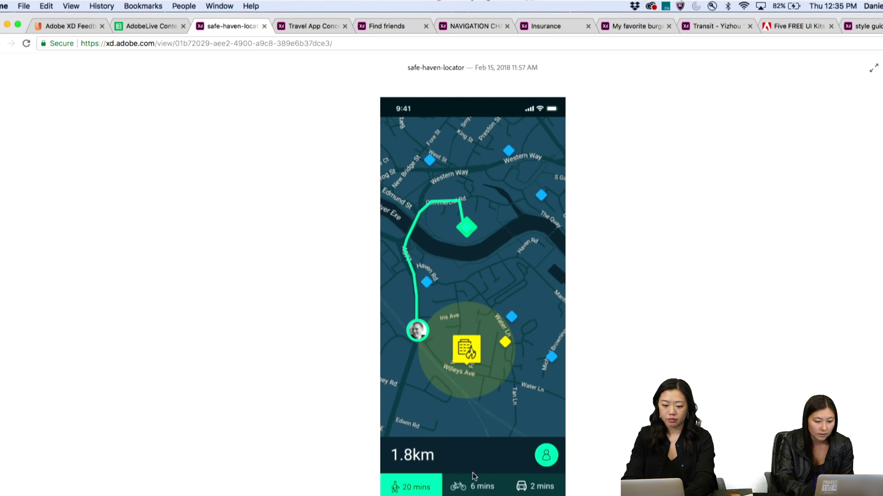
left_click(475, 488)
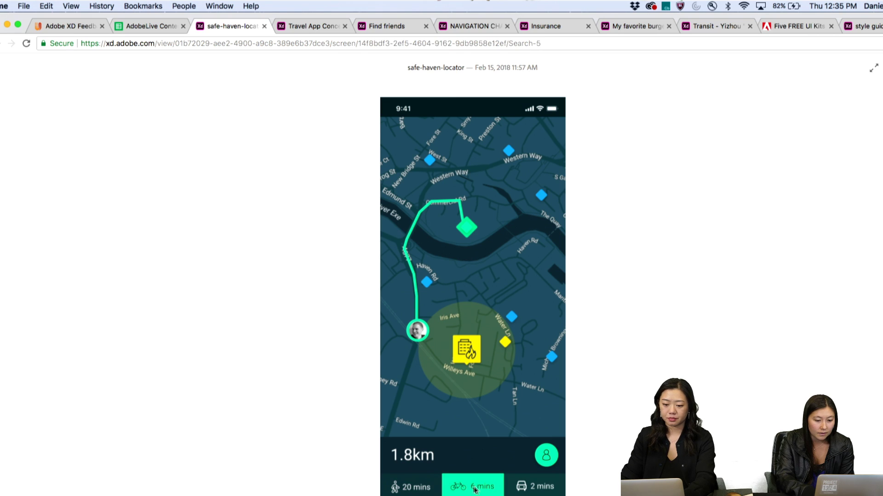
left_click(415, 489)
left_click(469, 489)
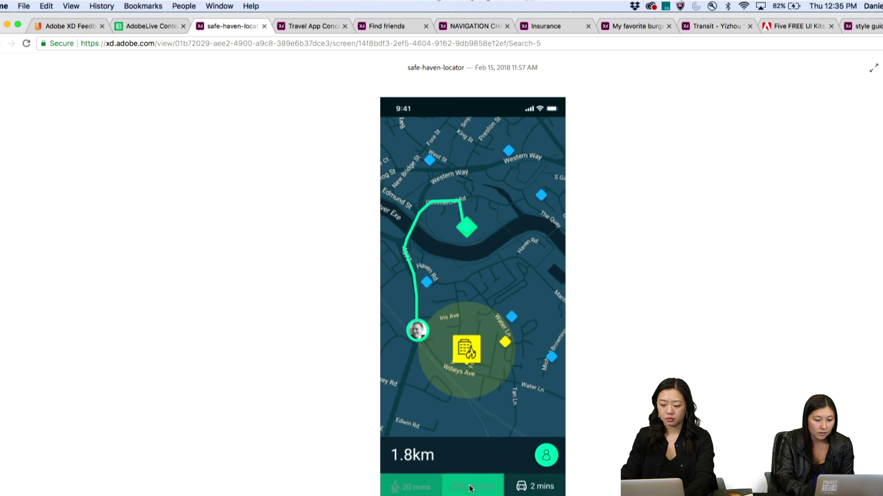
left_click(441, 488)
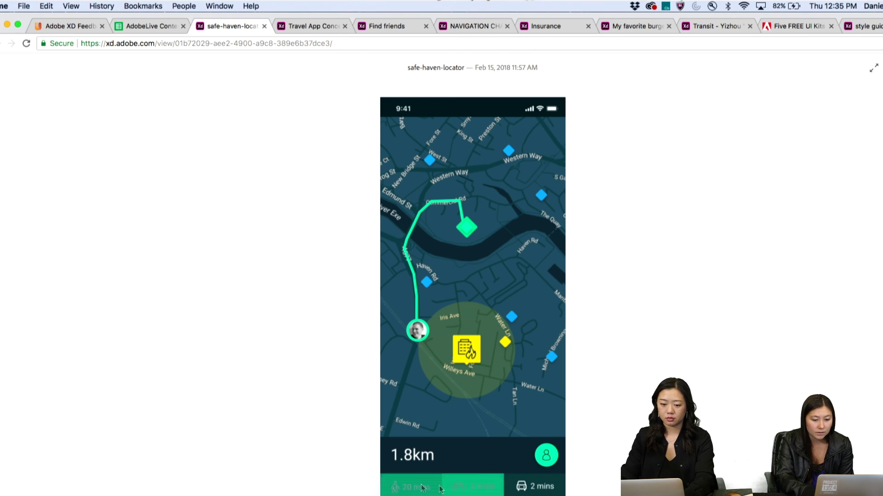
left_click(484, 490)
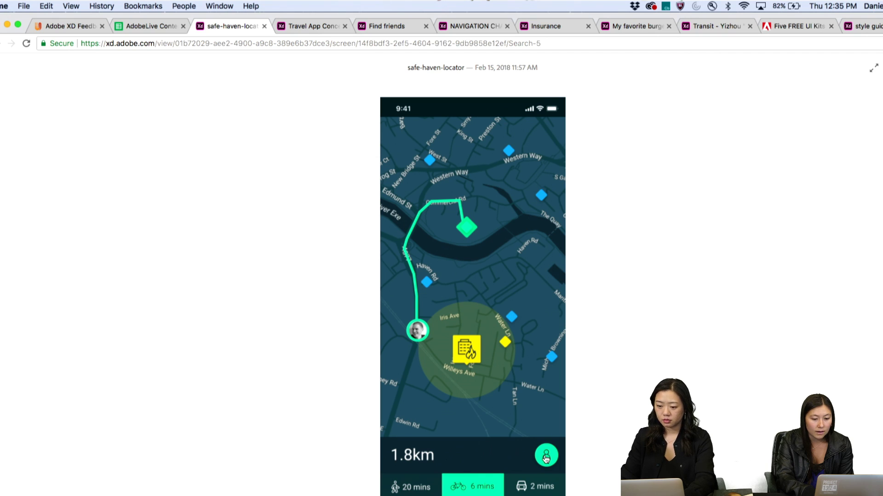
left_click(430, 485)
left_click(472, 488)
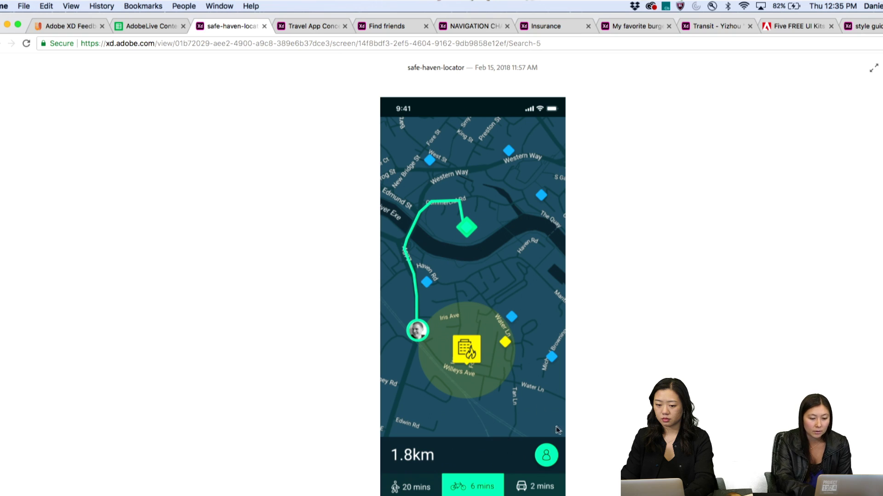
Show friends on the map, view and close the chat of the friend near Willeys Ave, and select walking as travel mode
left_click(547, 455)
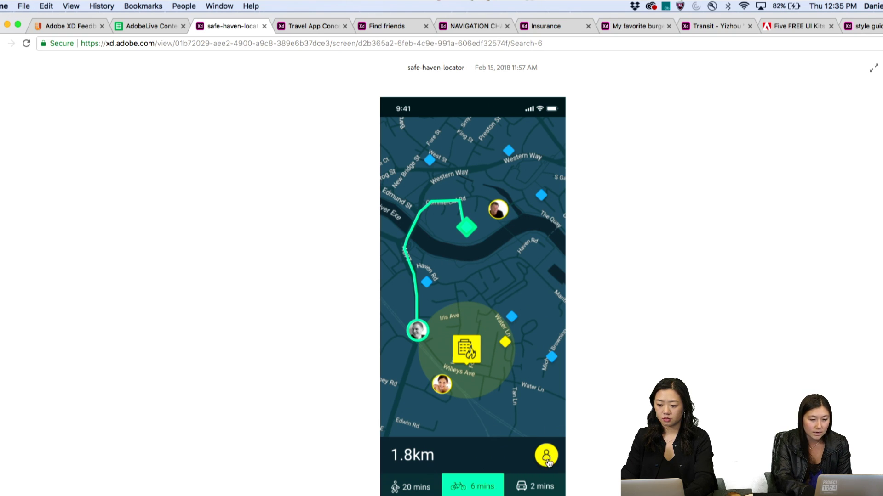
left_click(442, 381)
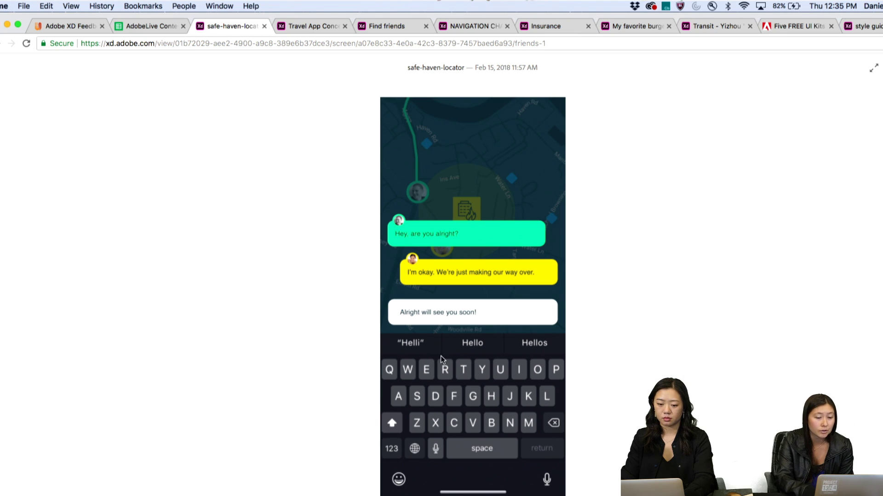
left_click(457, 196)
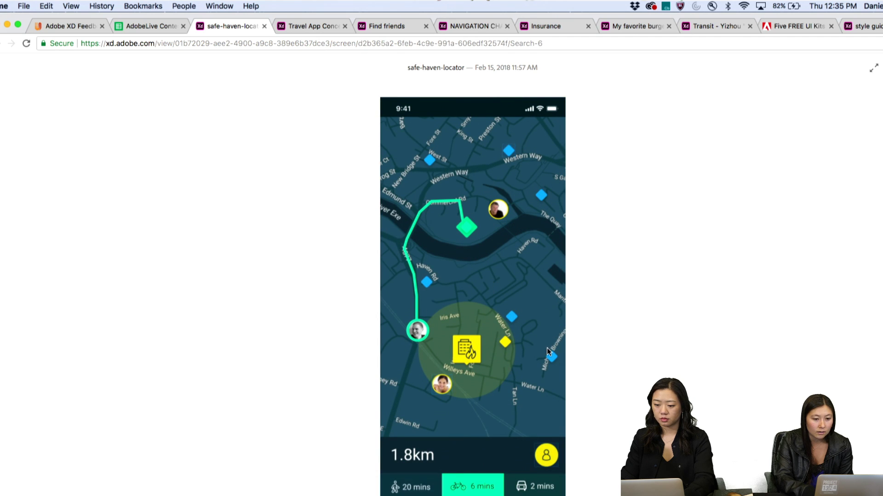
left_click(409, 486)
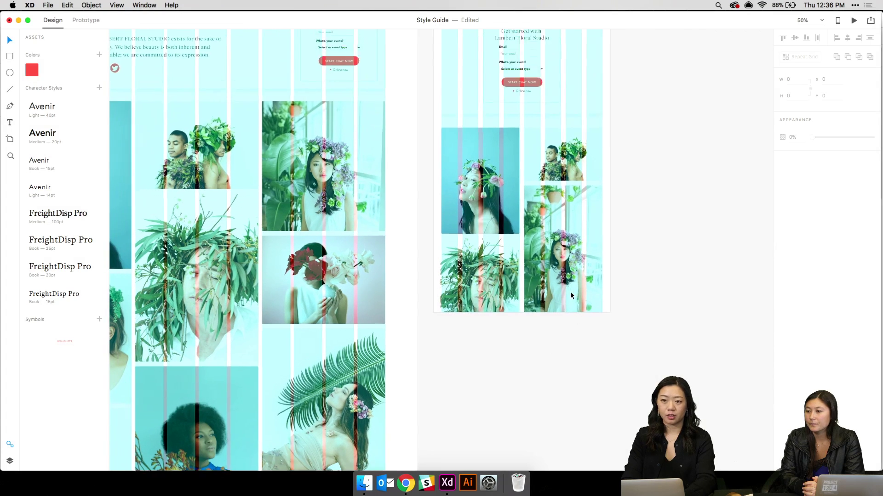
Select all gallery photos on the iPad artboard and move them up 40 px together
scroll(570, 295, "up", 2)
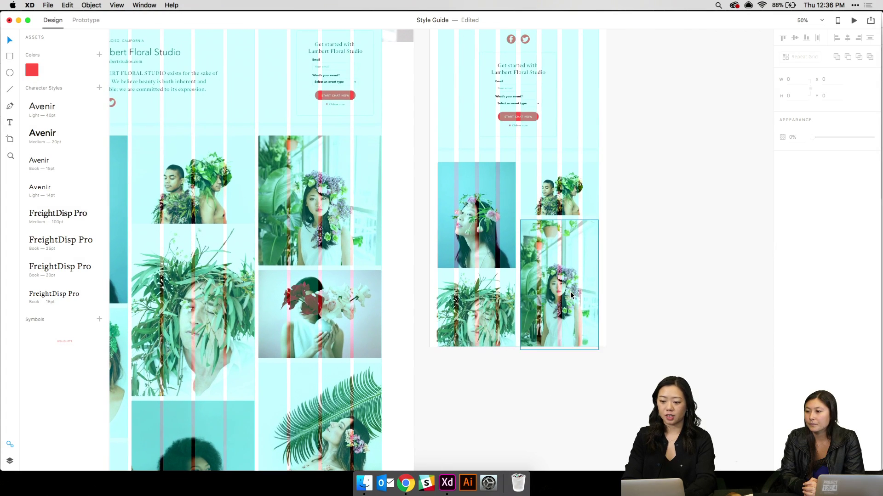
left_click_drag(634, 389, 470, 198)
key("shift+Up")
key("shift+Up")
key("shift+Up")
key("shift+Up")
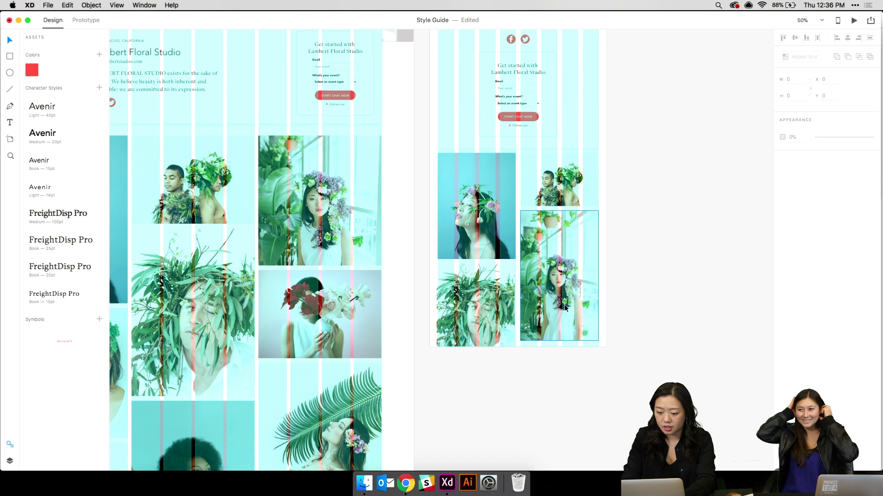
Copy the red-and-white flower photo from the desktop profile below the iPad gallery's second column, scale it to 338 × 242, and cut it
left_click(365, 309)
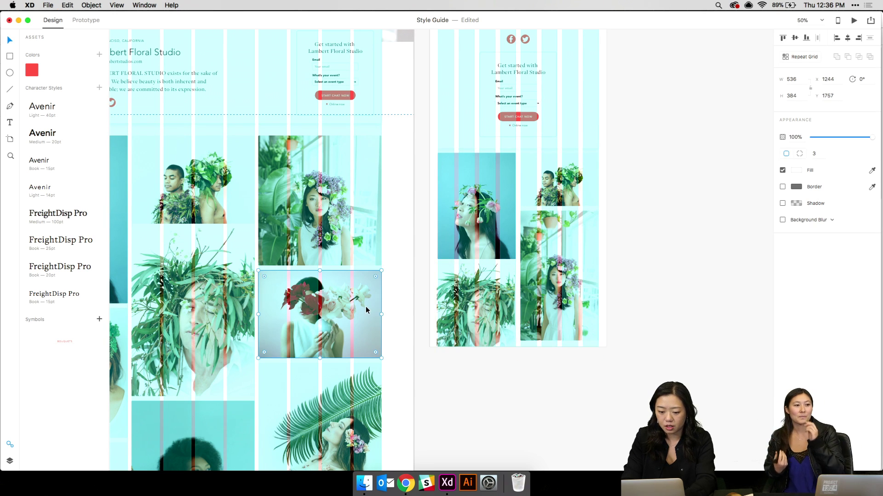
left_click_drag(365, 306, 628, 381)
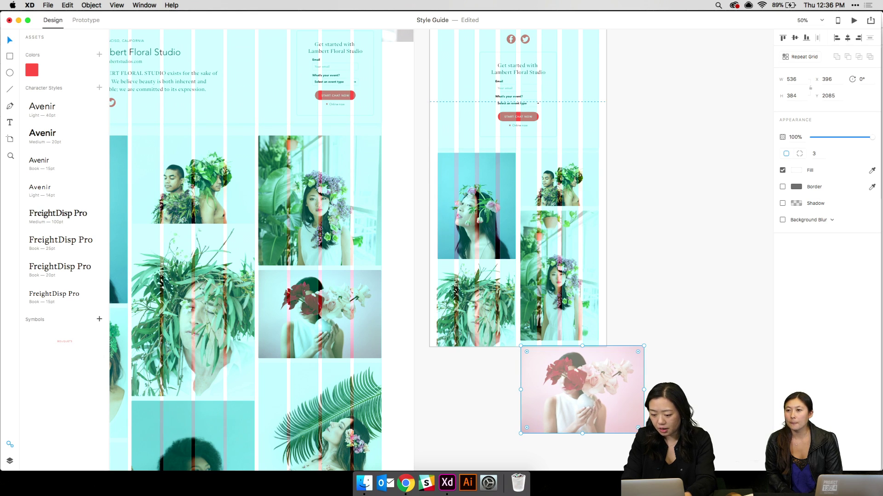
left_click_drag(644, 433, 600, 407)
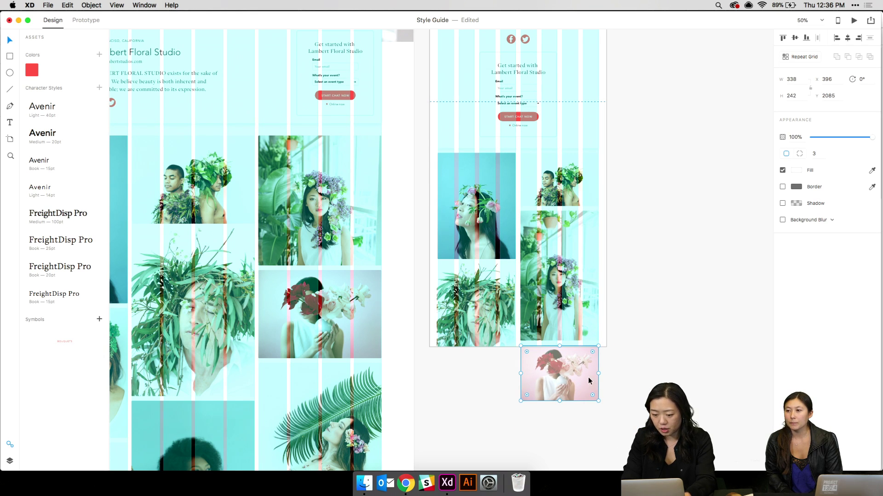
key("BackSpace")
Shorten the lilac flower-crown photo on the iPad artboard to 431 high and paste the cut flower photo beneath it at Y 1949
left_click(561, 339)
left_click_drag(561, 341, 561, 310)
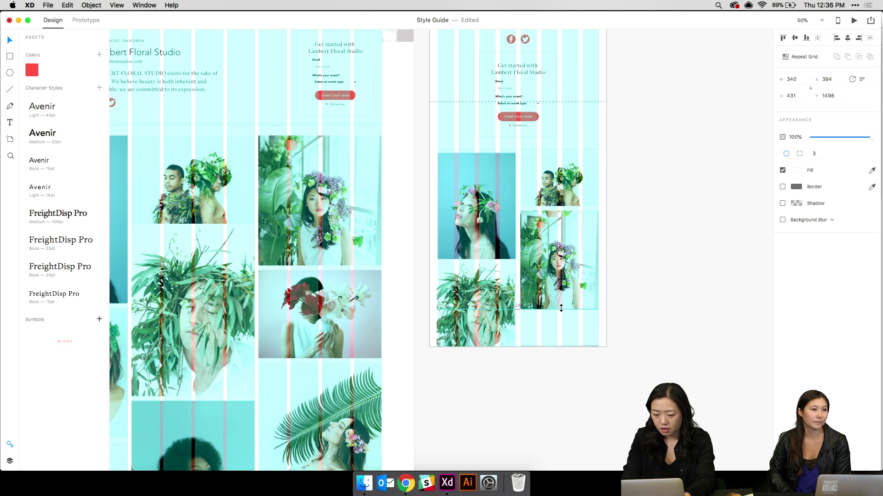
left_click(562, 358)
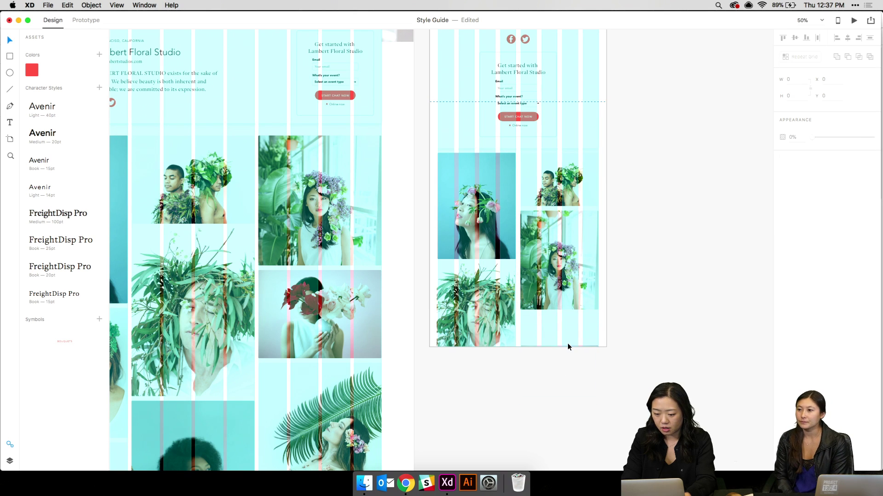
key("super+v")
left_click_drag(569, 345, 566, 313)
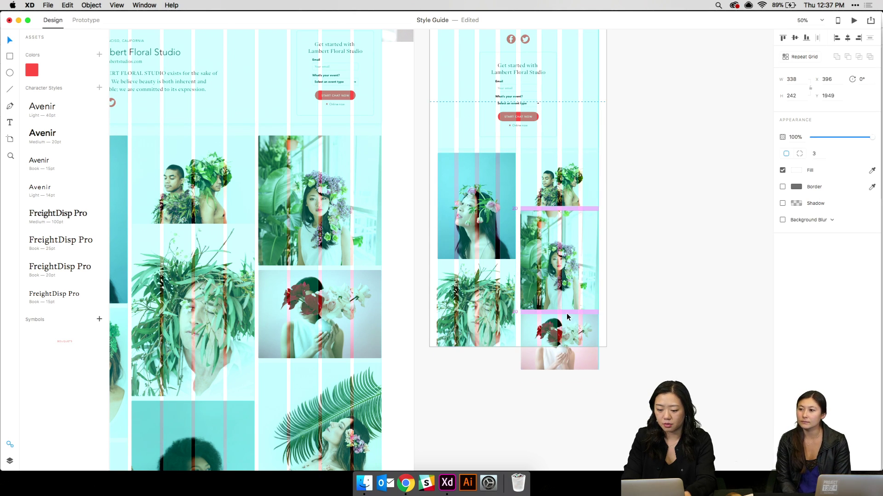
Hide the layout grid on the iPad artboard and on the desktop florist profile artboard
key("shift+super+apostrophe")
left_click(653, 309)
key("super+plus")
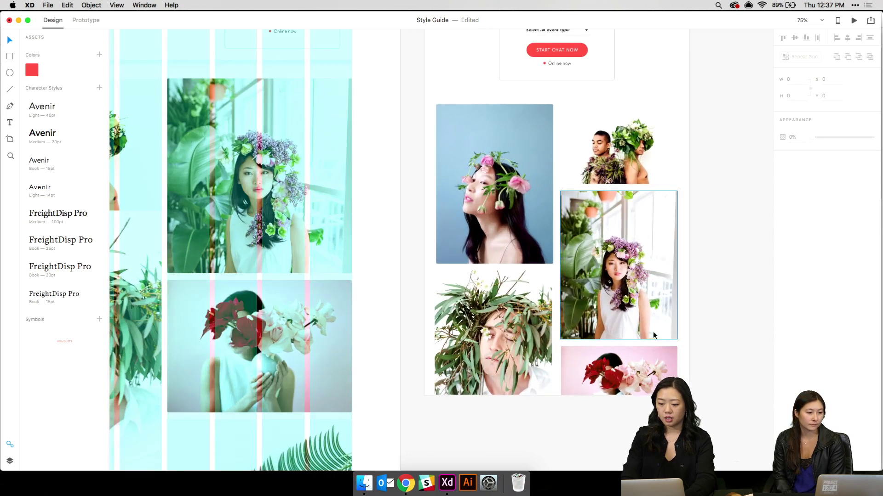
scroll(653, 332, "up", 5)
key("super+plus")
scroll(652, 340, "up", 5)
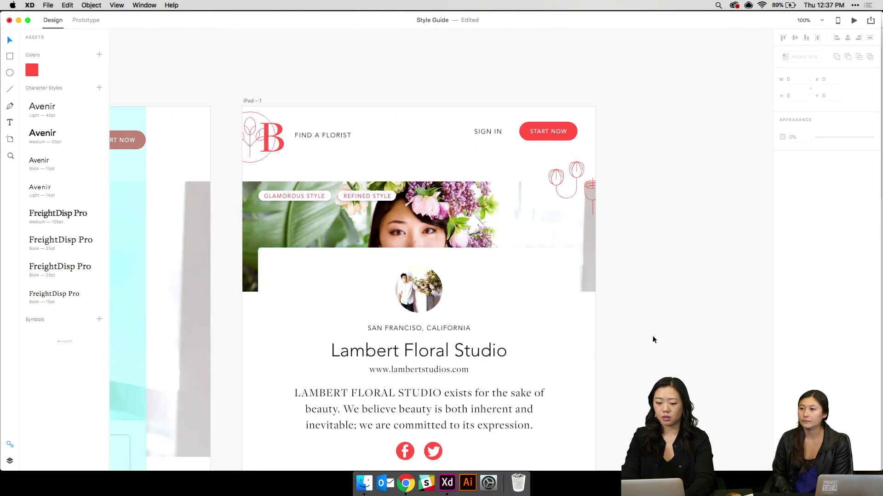
scroll(652, 340, "left", 3)
scroll(652, 340, "down", 1)
scroll(652, 340, "right", 1)
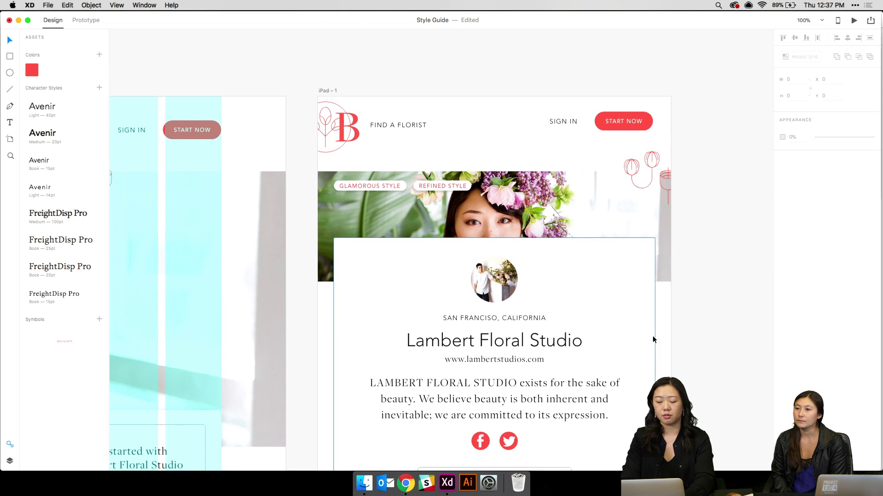
left_click(503, 377)
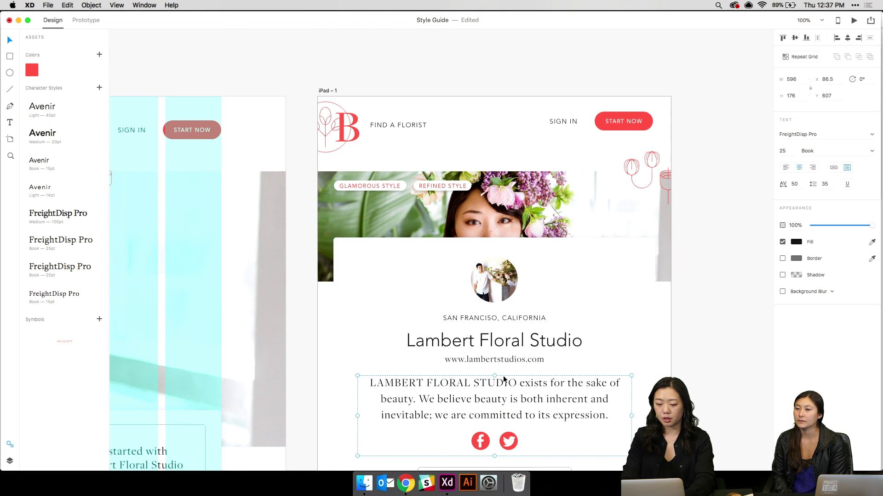
left_click(256, 305)
key("super+3")
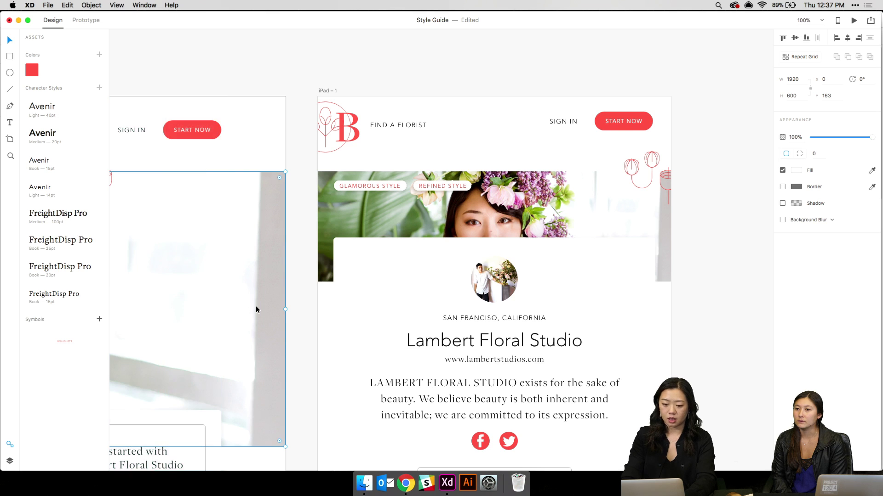
Compare the placement of the studio details, social icons and chat form between the desktop profile and the iPad artboard
key("super+minus")
scroll(255, 305, "left", 6)
scroll(255, 305, "right", 7)
scroll(256, 309, "down", 4)
scroll(256, 309, "left", 1)
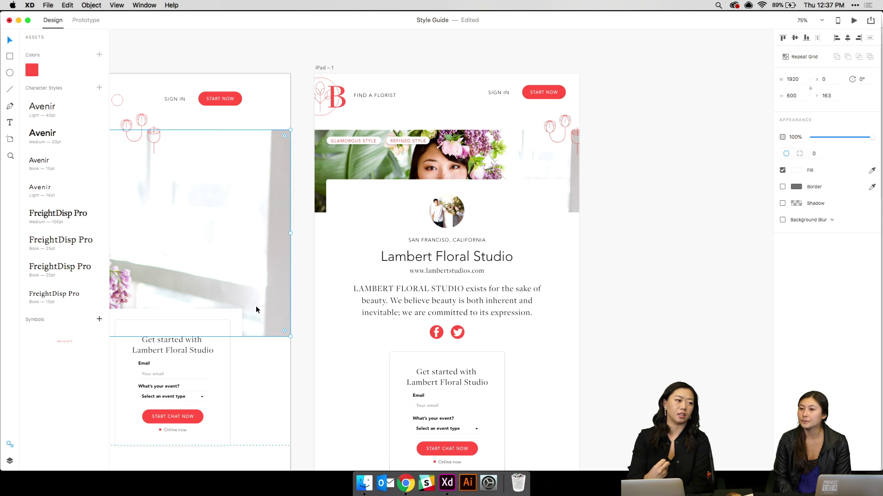
scroll(255, 305, "down", 5)
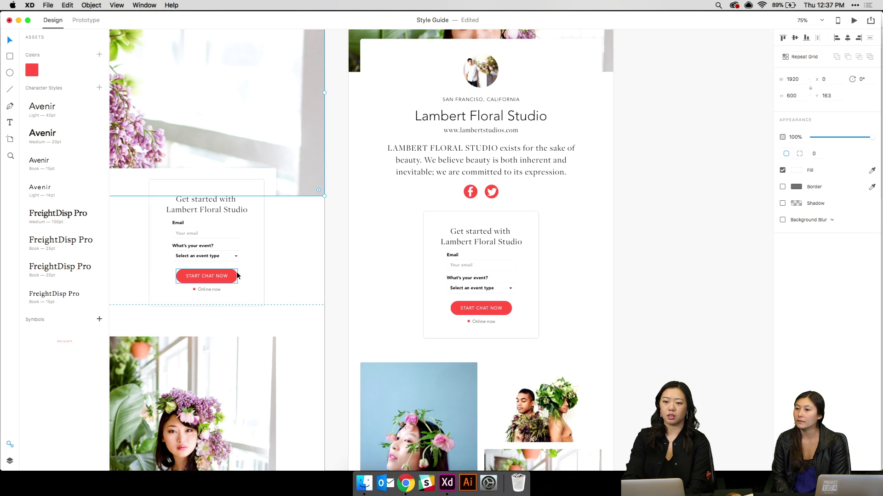
scroll(237, 272, "left", 7)
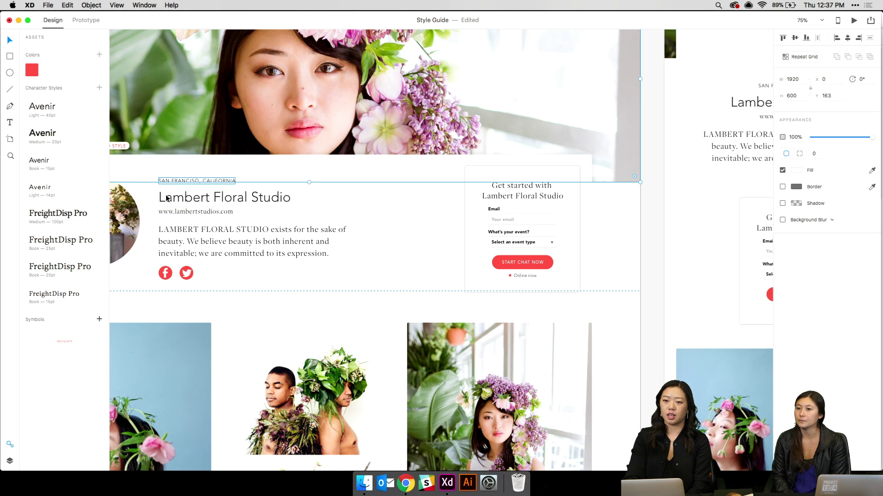
scroll(168, 202, "left", 2)
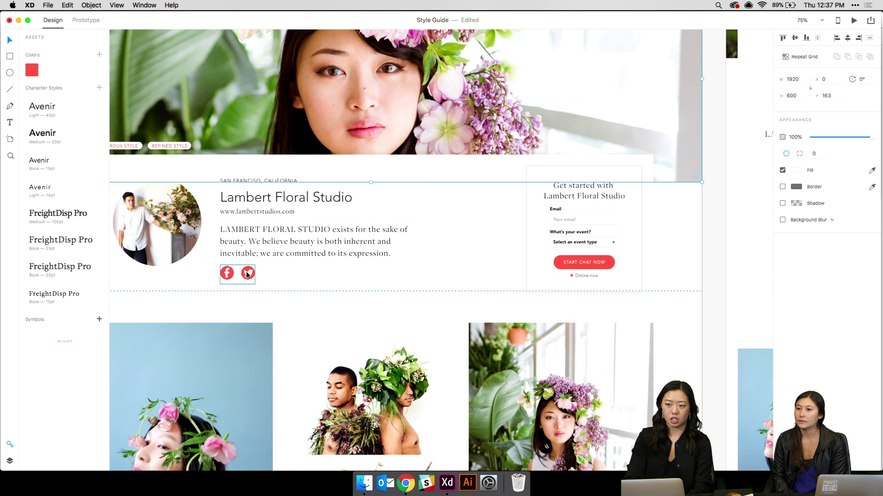
scroll(246, 274, "right", 3)
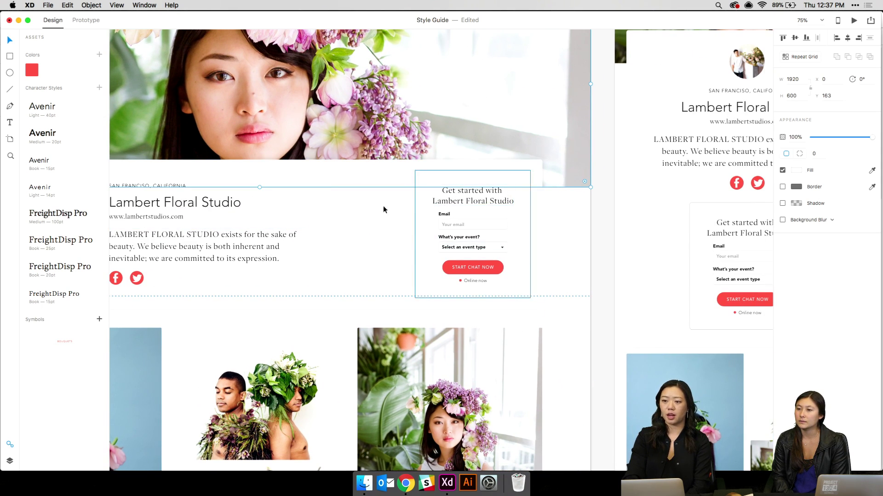
scroll(343, 177, "right", 7)
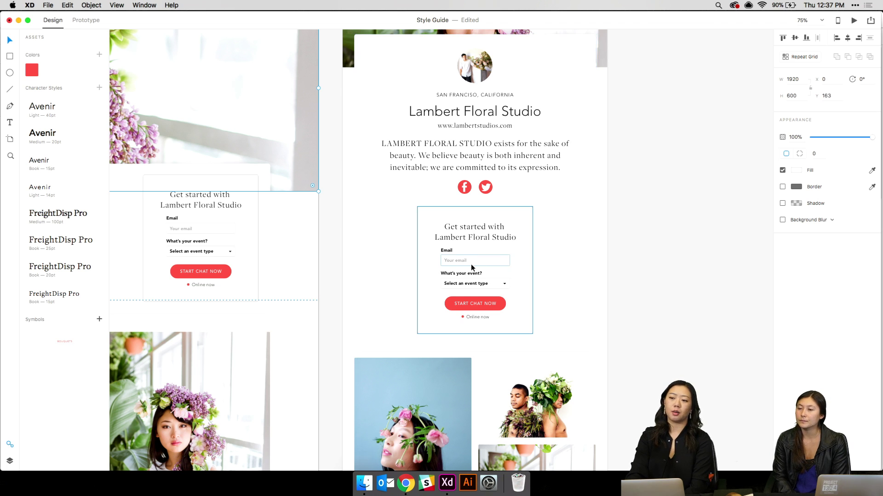
Compare the header and hero areas of both artboards and inspect the iPad's style tag group
scroll(470, 264, "up", 3)
scroll(471, 264, "up", 10)
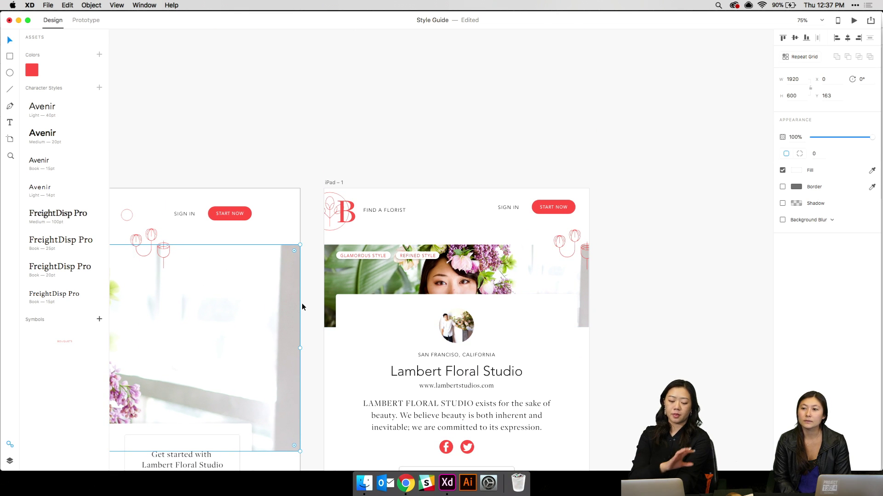
scroll(301, 307, "left", 20)
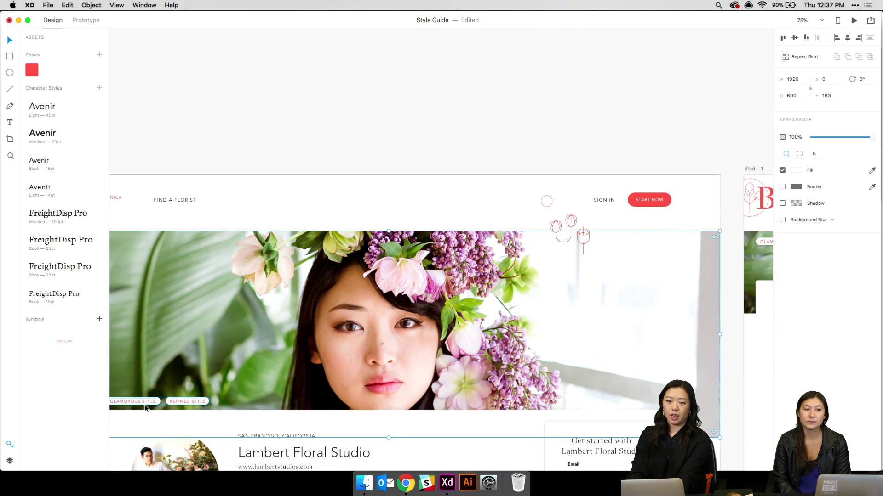
scroll(193, 377, "right", 15)
scroll(193, 378, "up", 3)
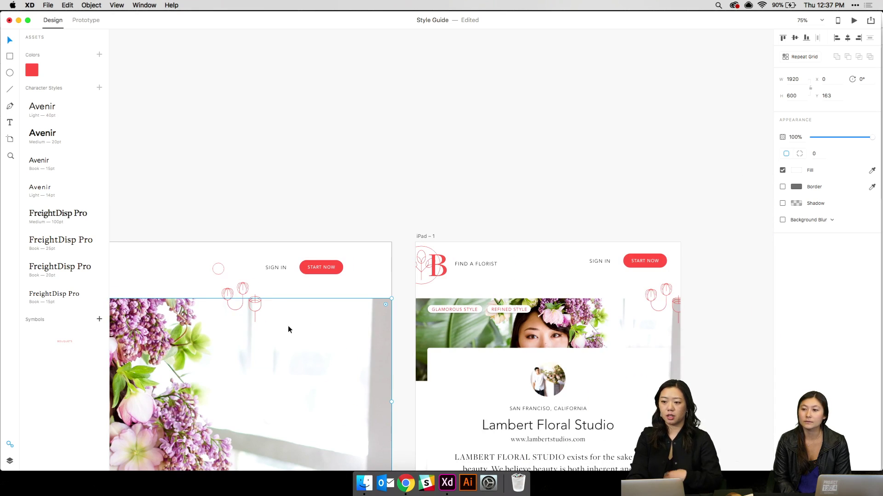
double_click(495, 313)
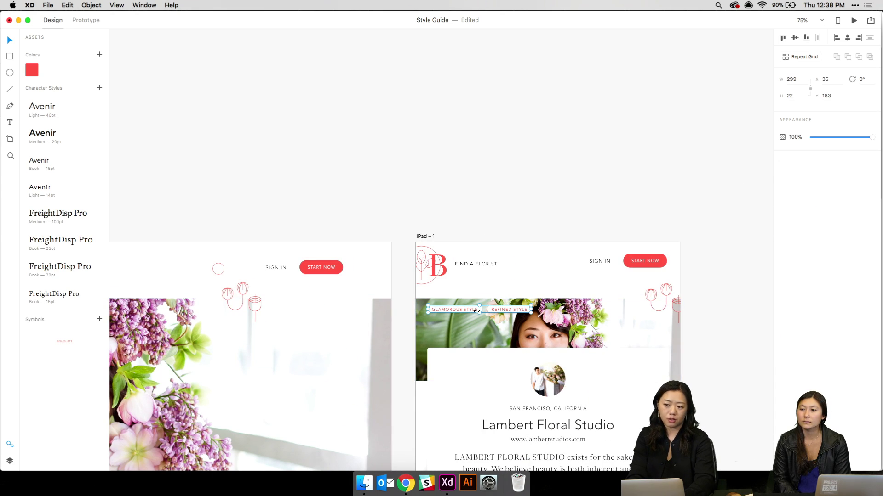
Inspect the iPad's white profile card and compare its two-column photo gallery with the desktop gallery
scroll(575, 314, "down", 15)
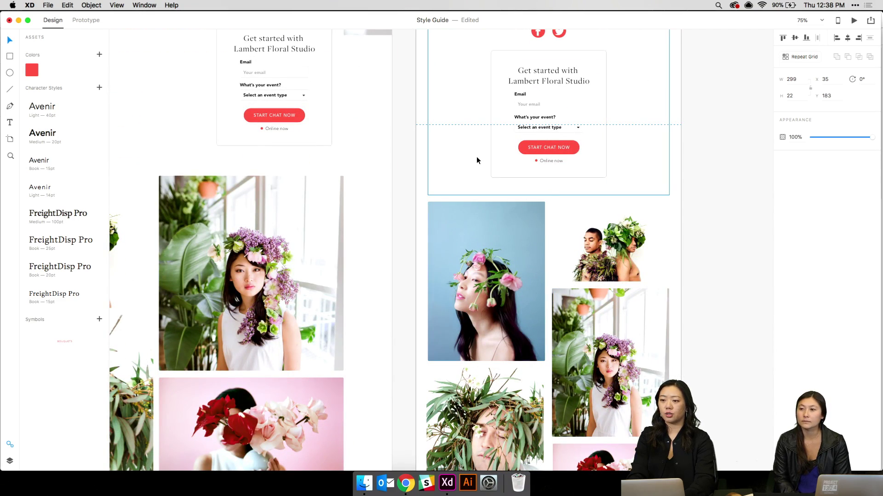
left_click(477, 158)
scroll(515, 276, "down", 8)
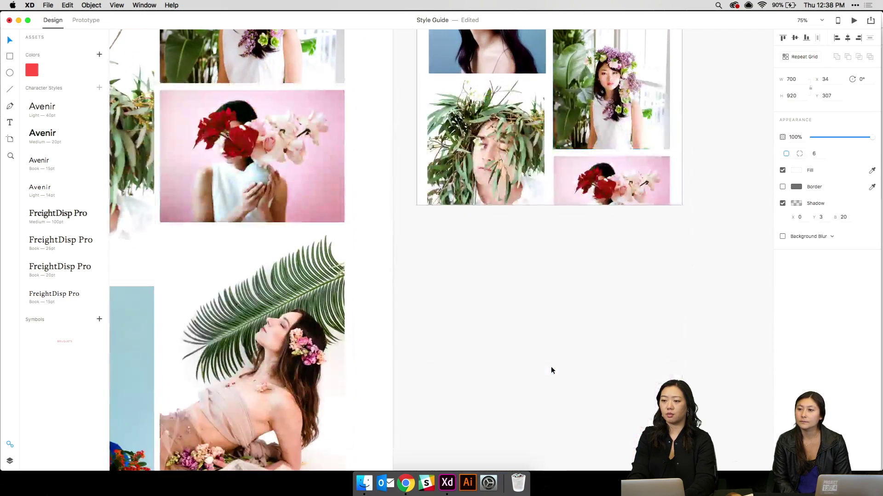
scroll(551, 366, "up", 5)
scroll(551, 366, "left", 5)
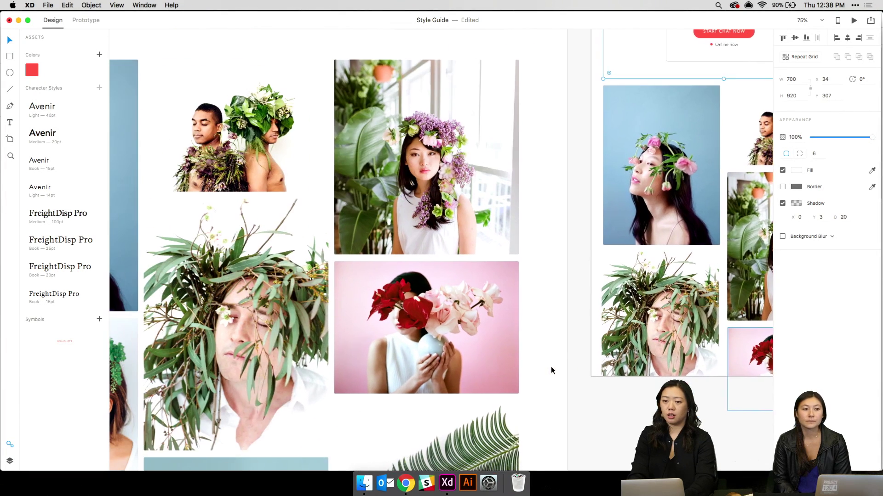
scroll(551, 366, "left", 5)
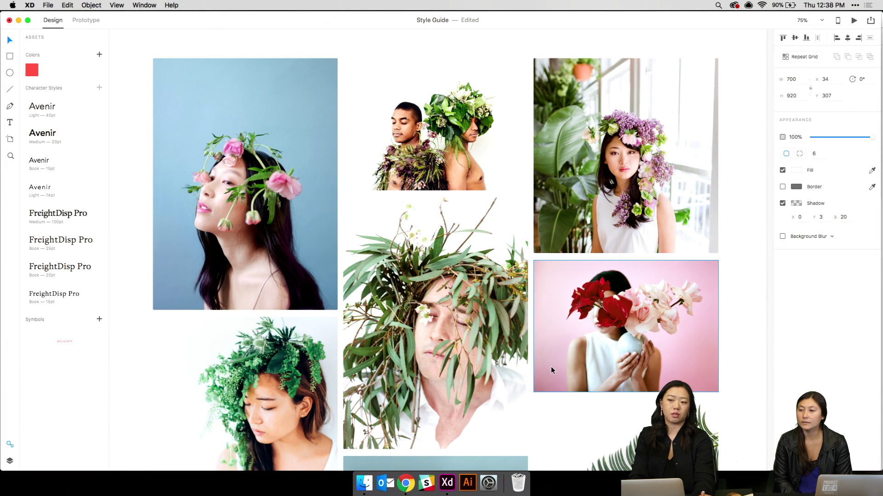
scroll(551, 366, "right", 12)
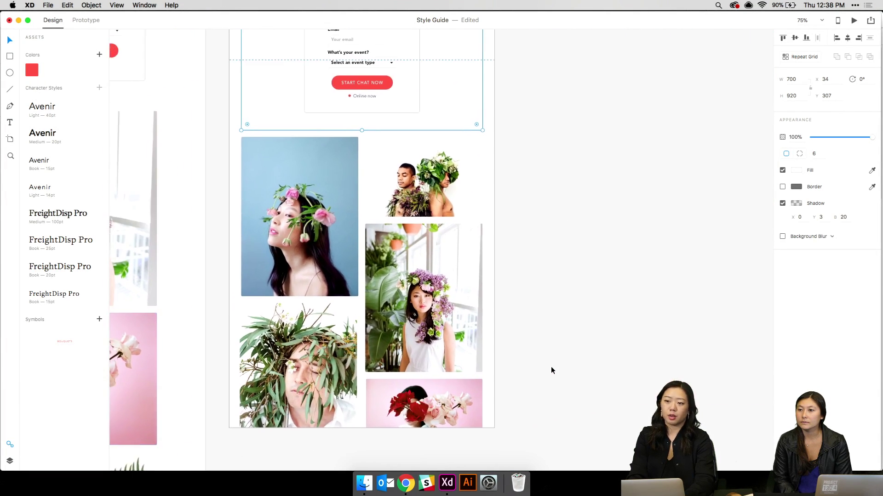
scroll(551, 367, "left", 2)
scroll(551, 366, "down", 1)
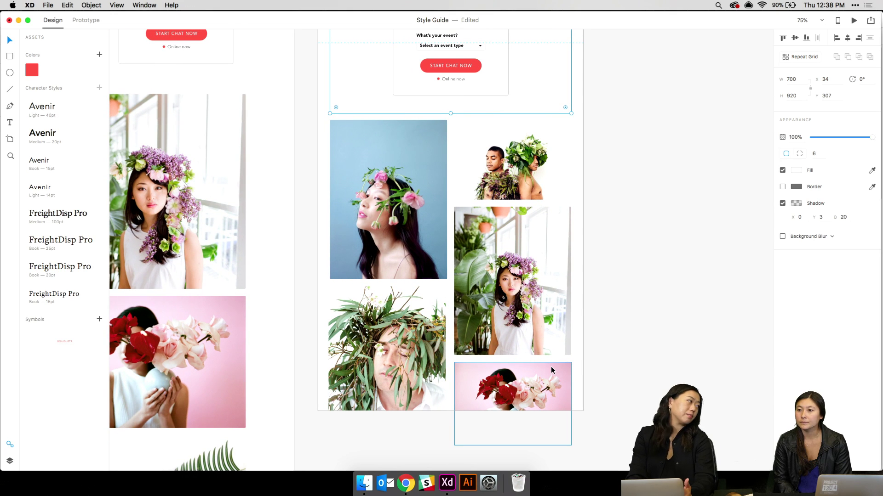
Try a custom artboard of about 707 × 1378 beside the iPad artboard and undo it
key("super+minus")
key("super+minus")
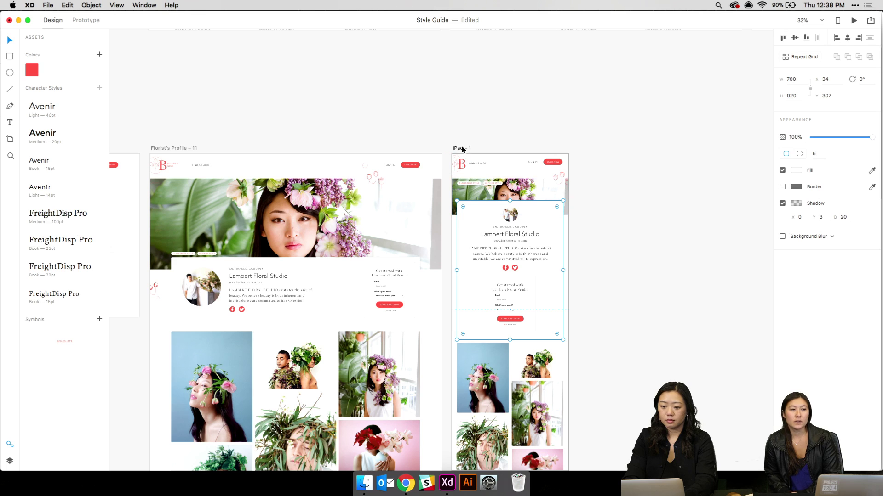
left_click(10, 139)
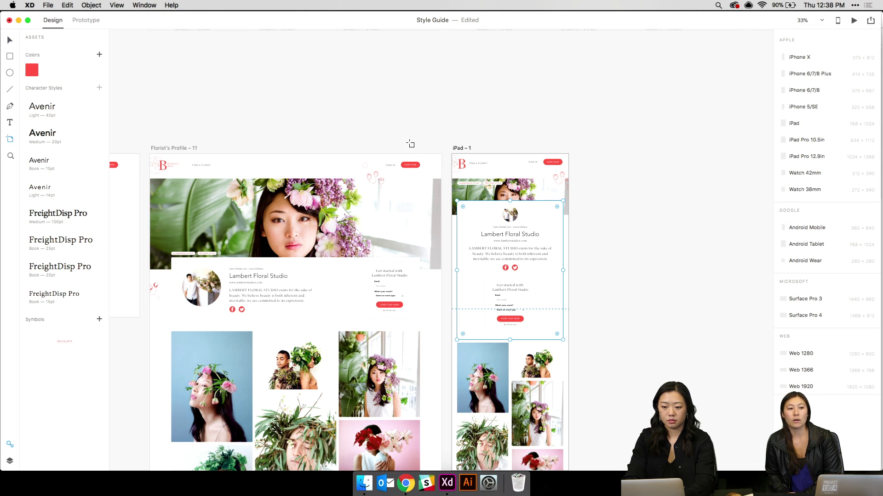
left_click_drag(584, 160, 692, 369)
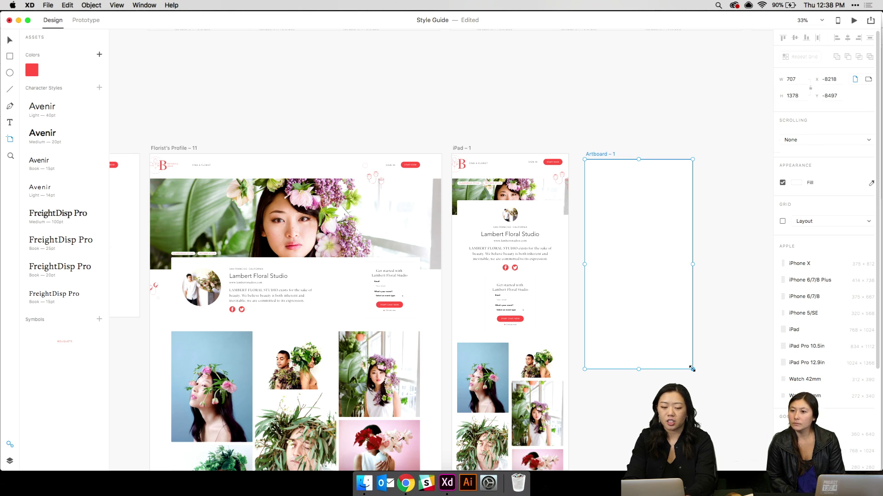
key("super+z")
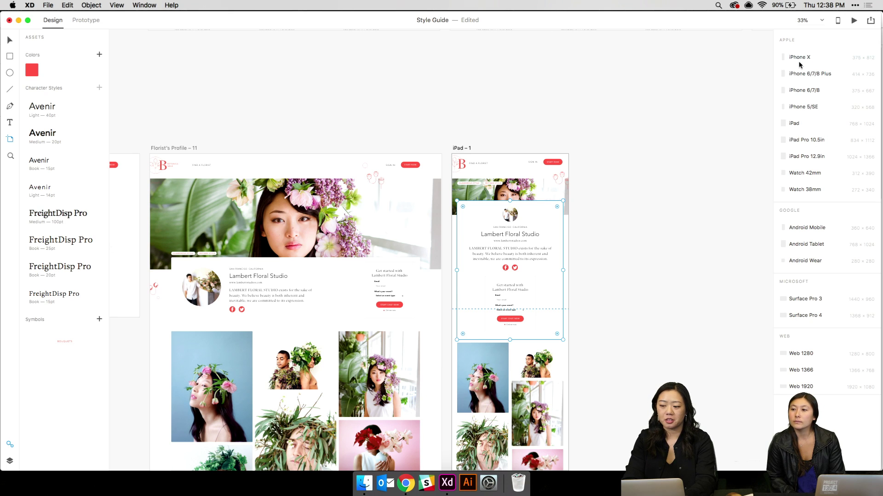
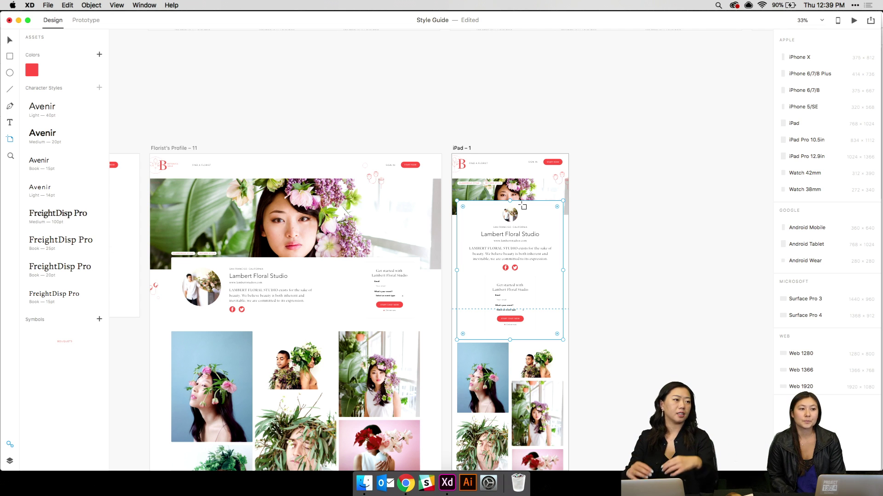
key("super+equal")
key("super+equal")
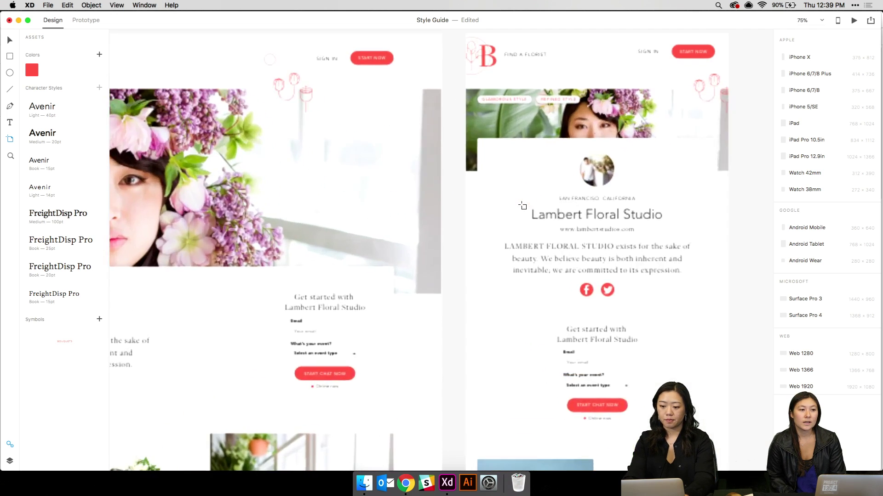
Add a blank iPhone X artboard beside the iPad artboard
scroll(523, 206, "right", 5)
scroll(523, 207, "down", 1)
key("v")
scroll(525, 279, "up", 5)
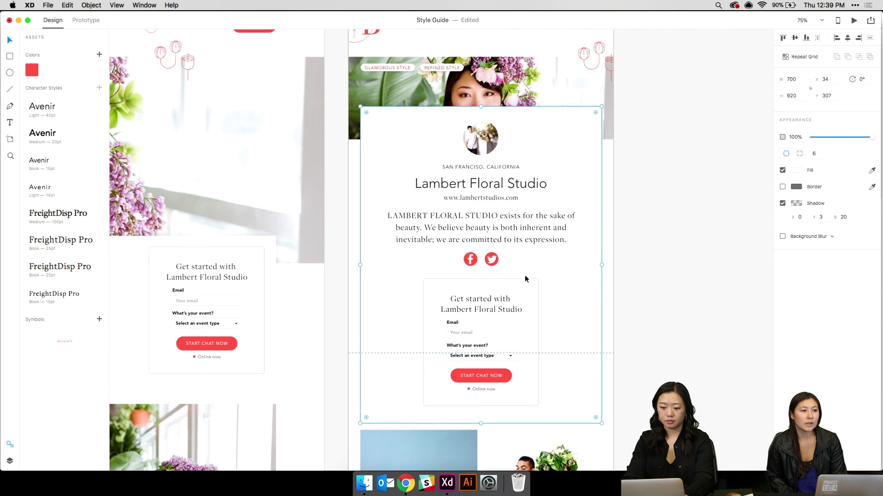
left_click(9, 141)
left_click(799, 57)
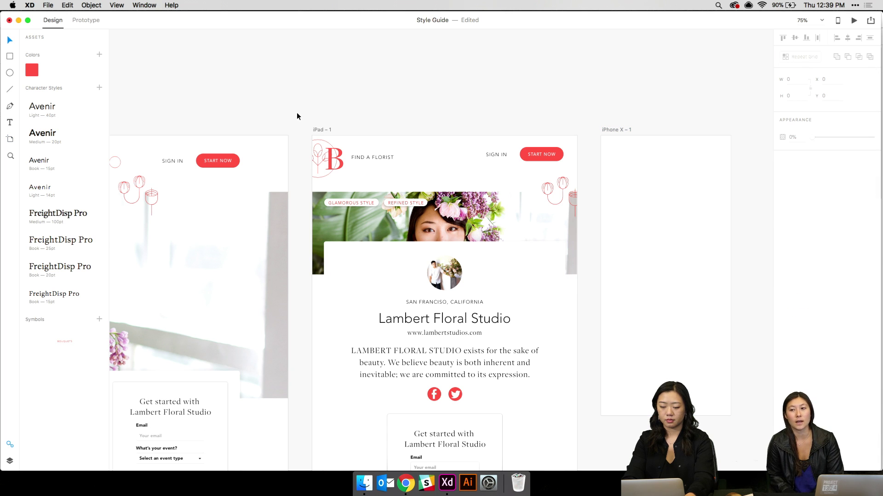
Copy the B logo and FIND A FLORIST link from the iPad header to the same place on the iPhone X artboard
left_click_drag(296, 112, 416, 161)
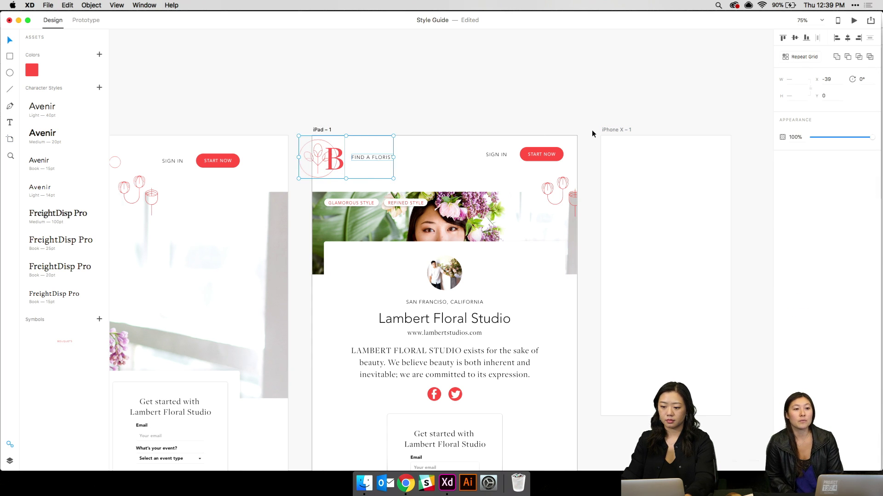
left_click(608, 131)
key("super+v")
left_click(611, 110)
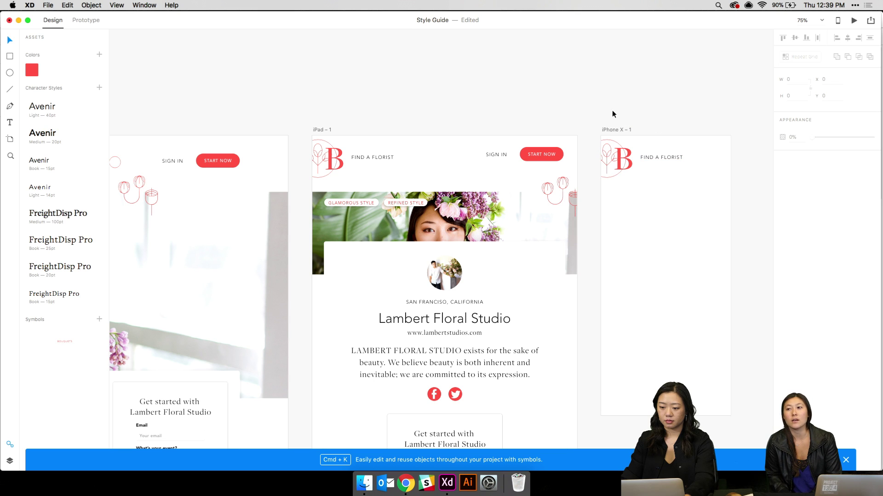
left_click_drag(478, 144, 547, 162)
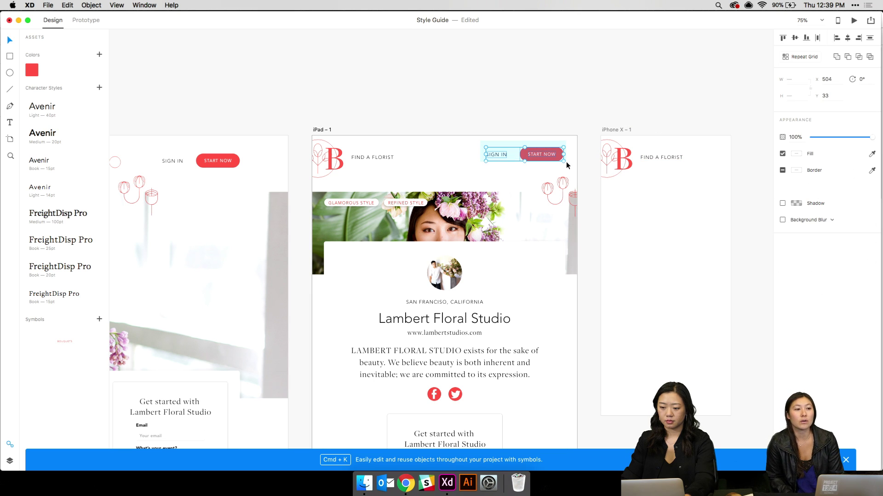
left_click(566, 130)
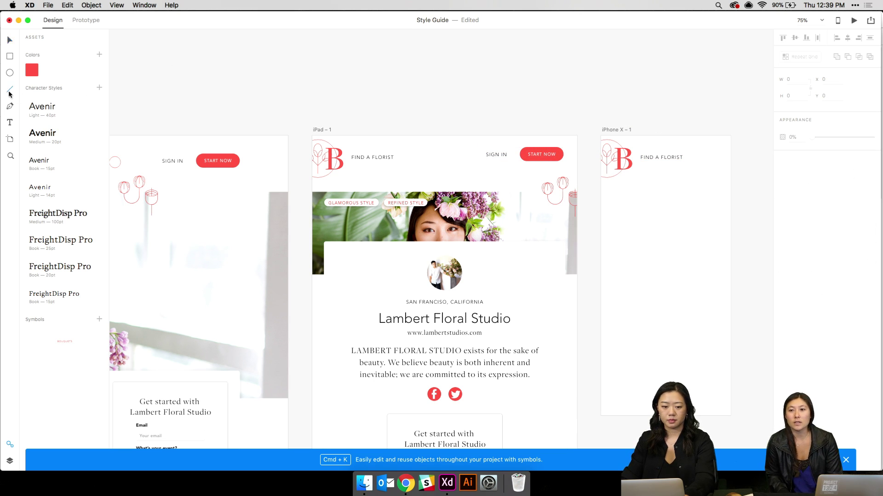
Draw a horizontal line about 37 wide at the right of the iPhone header with a red border of thickness 3
left_click_drag(711, 146, 724, 146)
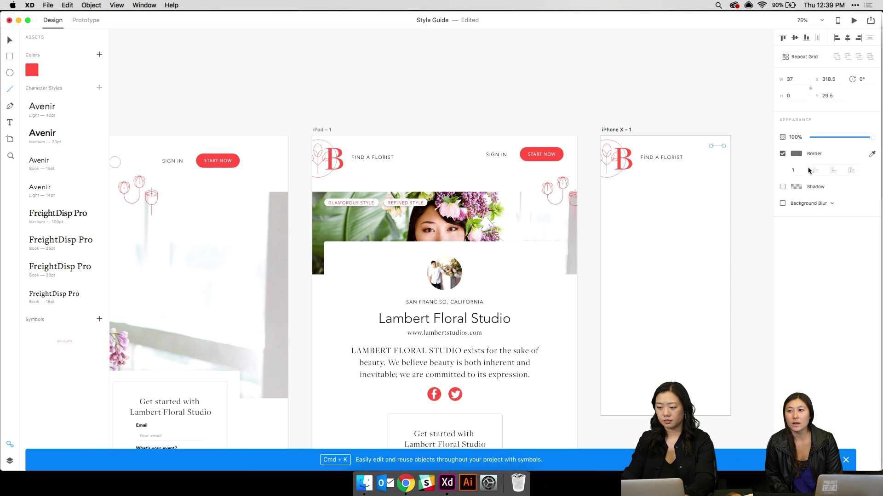
type("3")
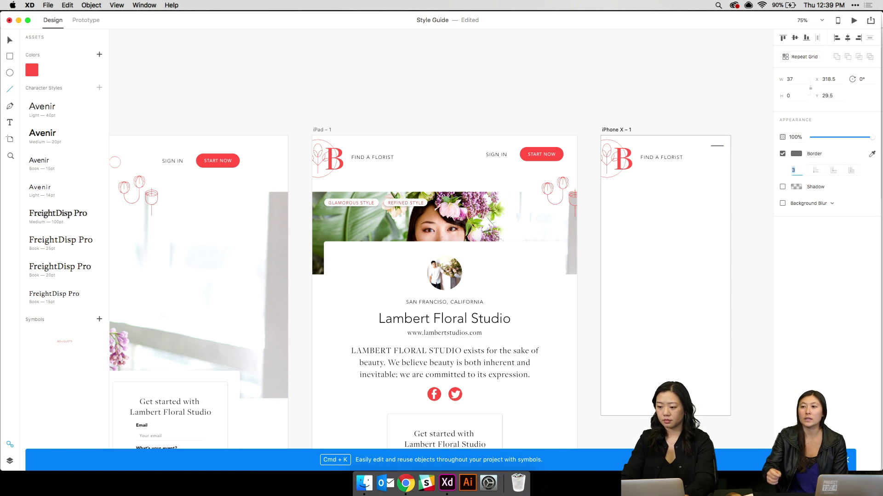
left_click(795, 154)
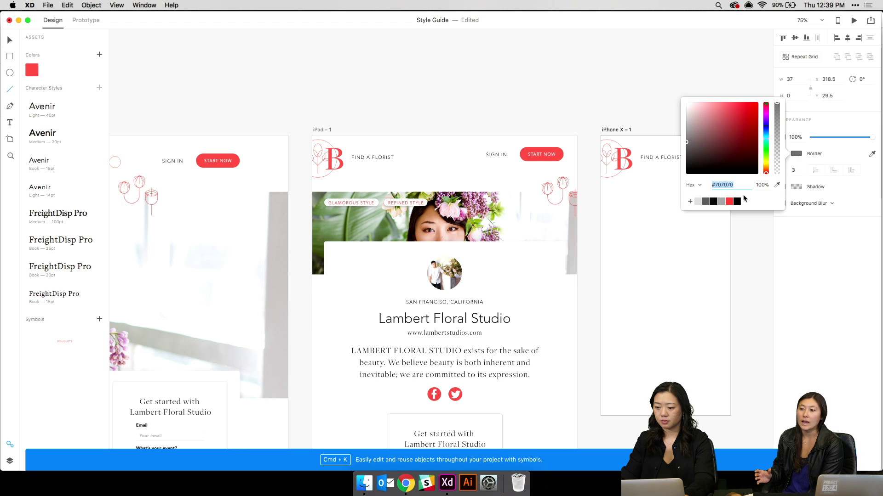
left_click(730, 201)
left_click(745, 267)
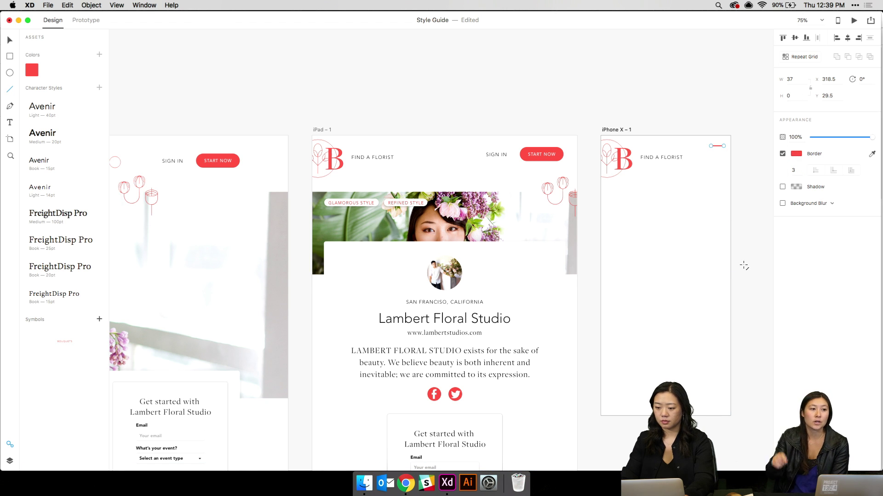
Duplicate the red line downward at 8-unit spacing to build a four-line menu icon in the iPhone header
key("super+1")
key("v")
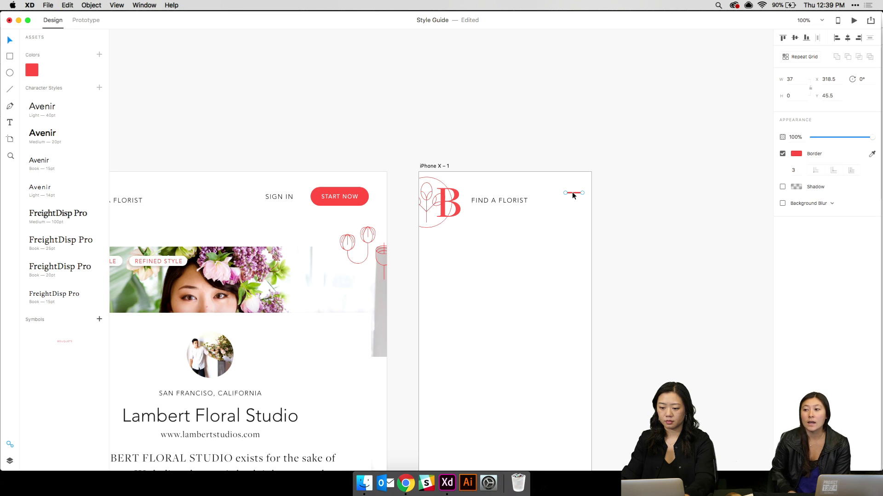
left_click_drag(572, 192, 573, 196)
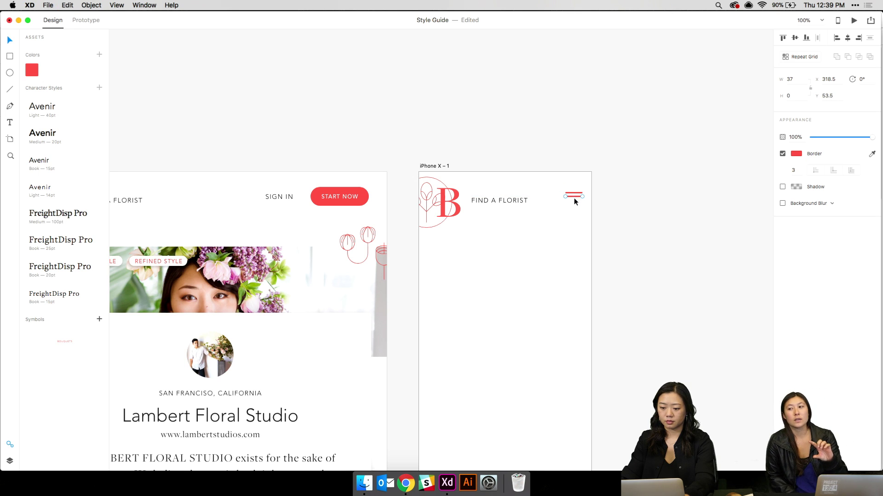
key("super+d")
key("super+d")
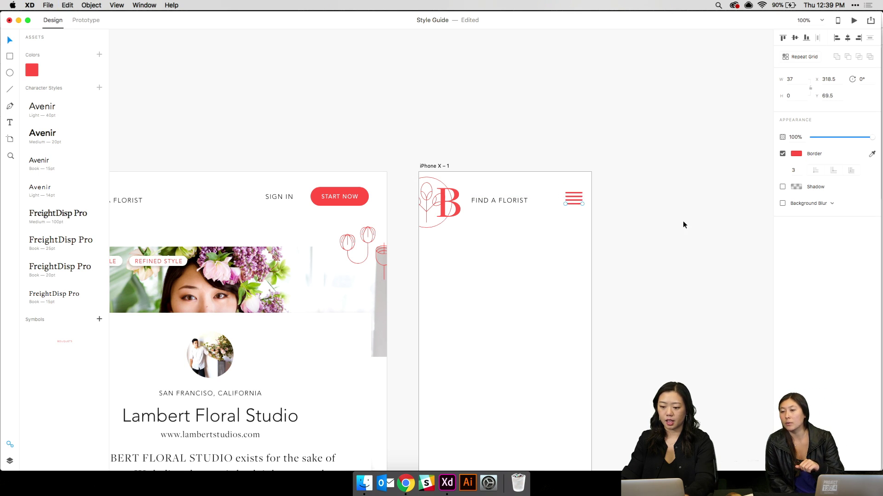
left_click(682, 221)
Try a card on the iPhone artboard with a rectangle about 343 × 152 and a circle about 99 across
key("super+minus")
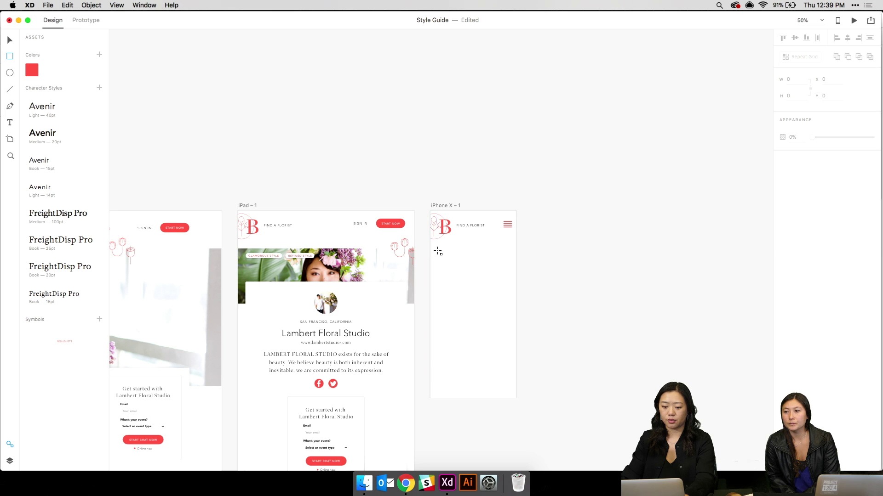
left_click_drag(434, 249, 512, 283)
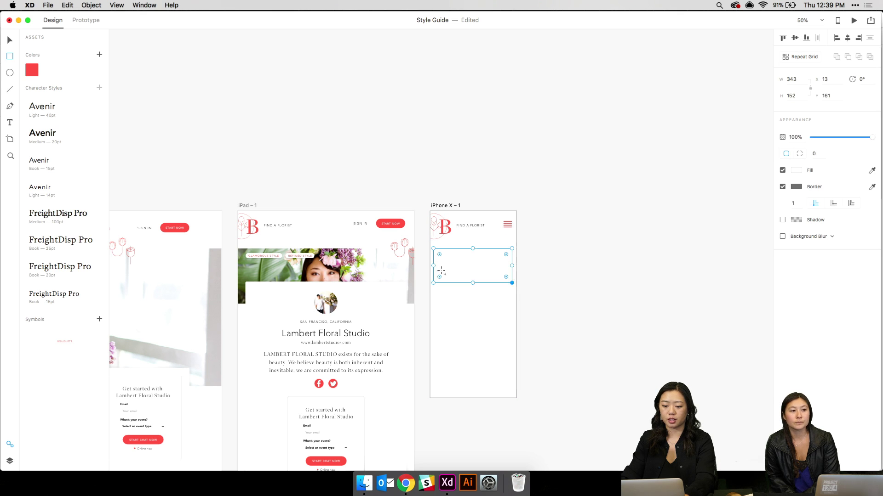
key("e")
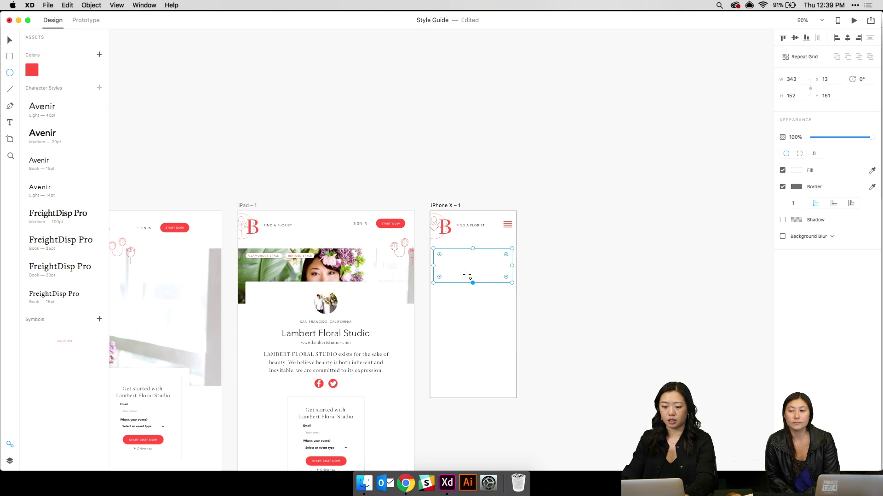
left_click_drag(441, 256, 462, 275)
key("v")
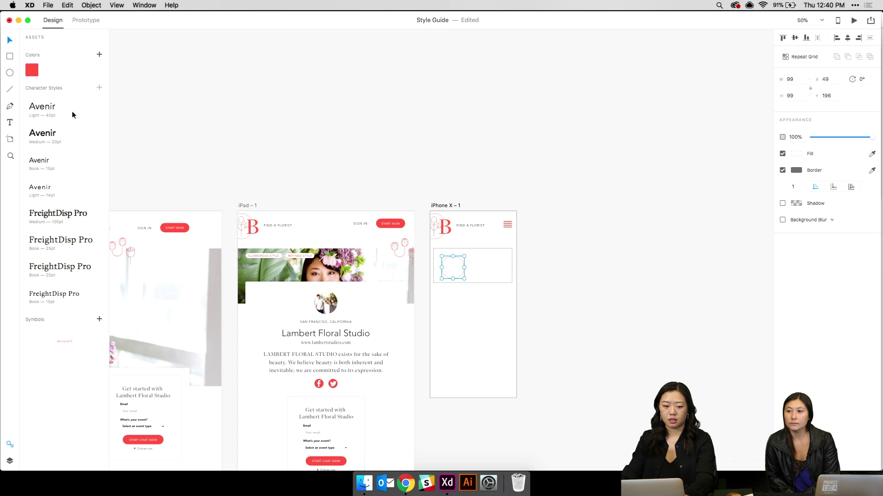
Add the text "I LOVE SOCKS" to the sample card and arrange it beside the circle
left_click(475, 259)
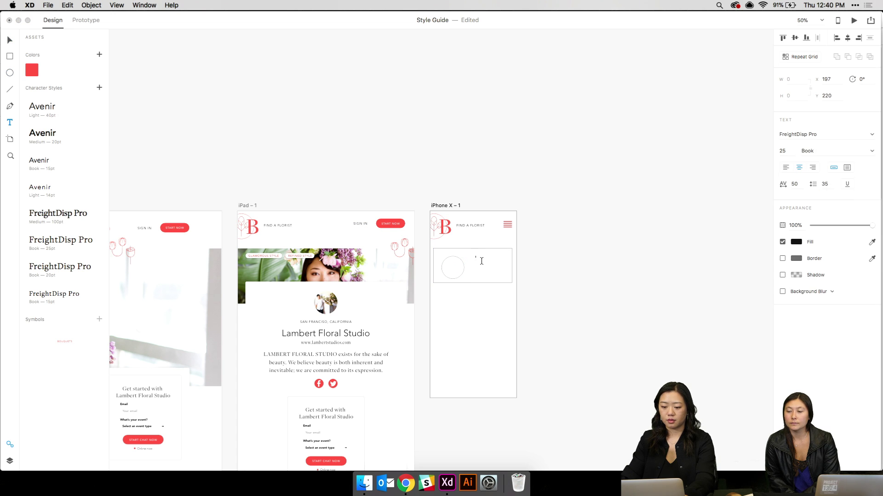
key("super+a")
key("BackSpace")
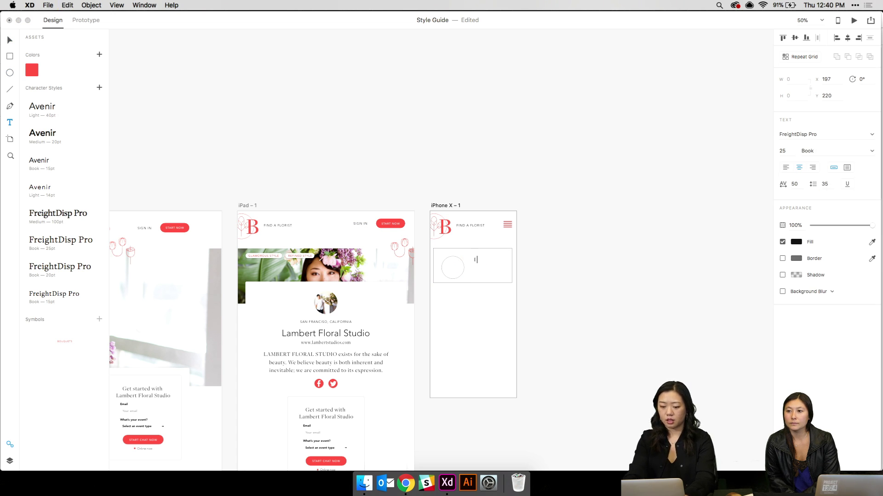
key("Escape")
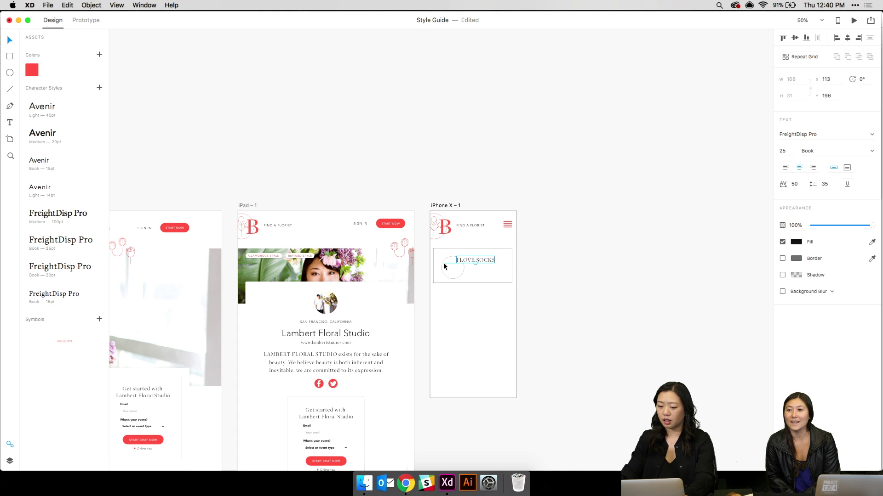
left_click_drag(484, 258, 452, 269)
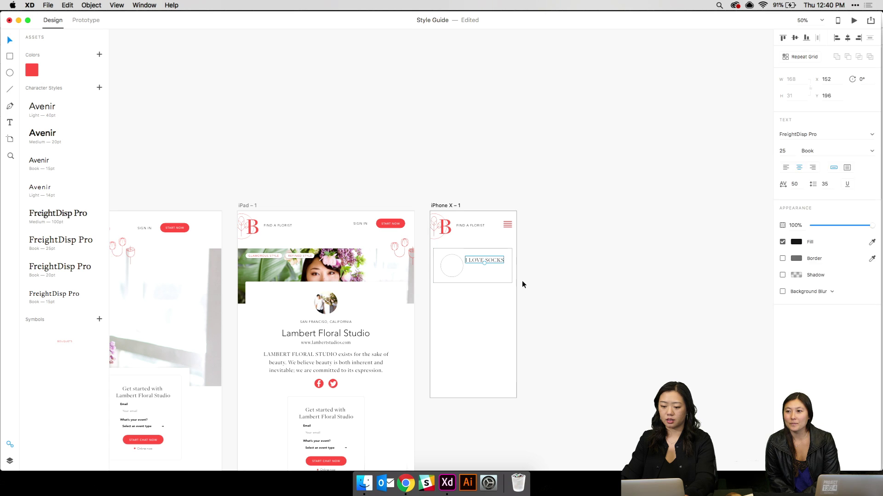
Try repeating the sample card downward with Repeat Grid to a height of about 1068, and undo the whole card demo
left_click_drag(557, 300, 435, 252)
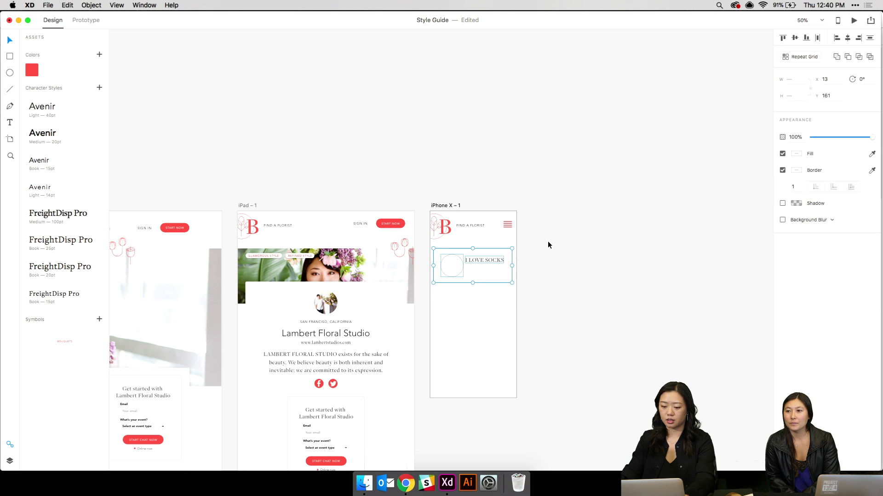
left_click(805, 57)
left_click_drag(475, 282, 514, 495)
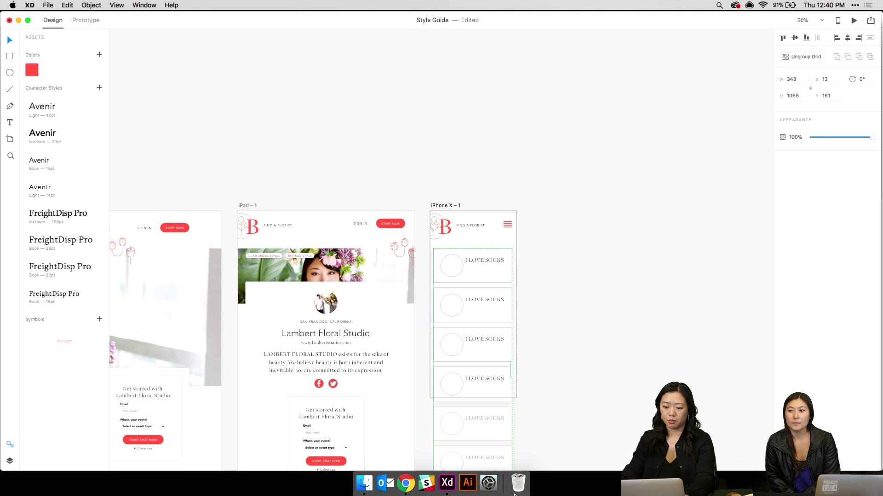
left_click(619, 283)
key("super+z")
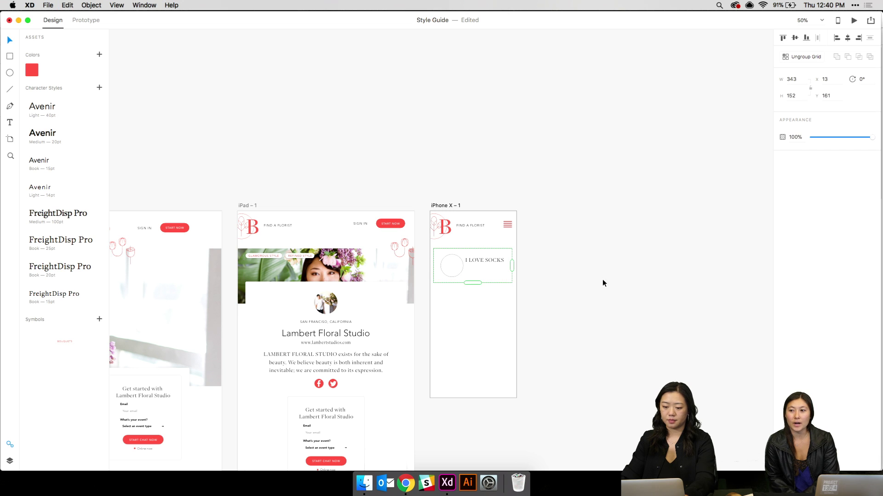
key("super+z")
key("super+z")
Copy the iPad's hero image to the iPhone artboard and scale it to 375 × 117 to fit the artboard width
scroll(594, 277, "up", 5)
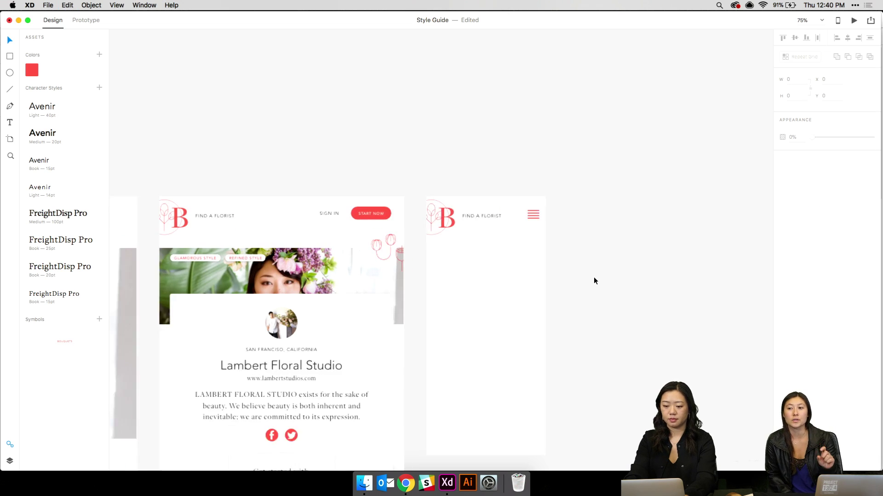
scroll(373, 274, "down", 3)
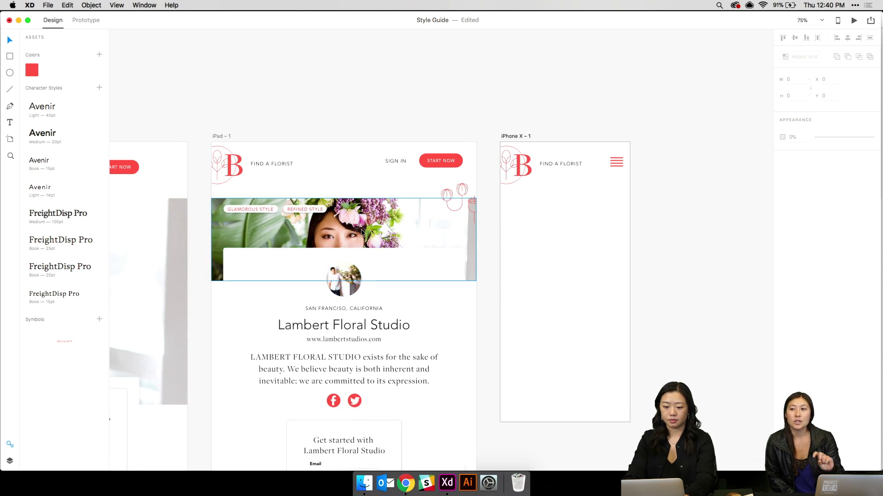
key("super+z")
key("super+v")
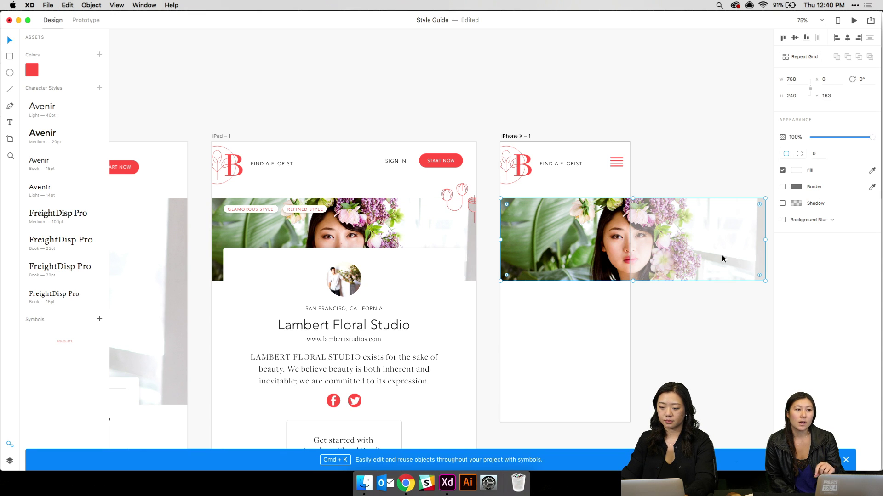
left_click_drag(764, 281, 636, 239)
left_click(640, 232)
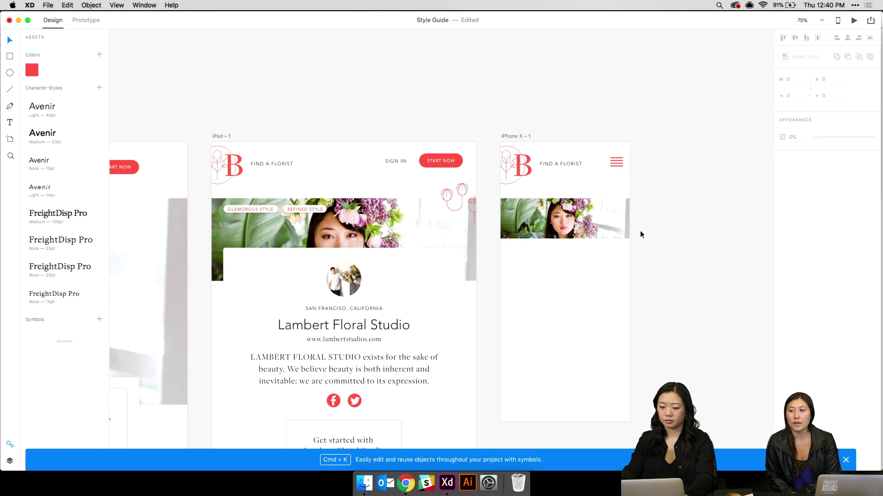
Try a copy of the iPad's flower illustration, scaled to about 95 × 96.5, over the iPhone hero's right end and delete it
left_click(462, 186)
key("cmd+c")
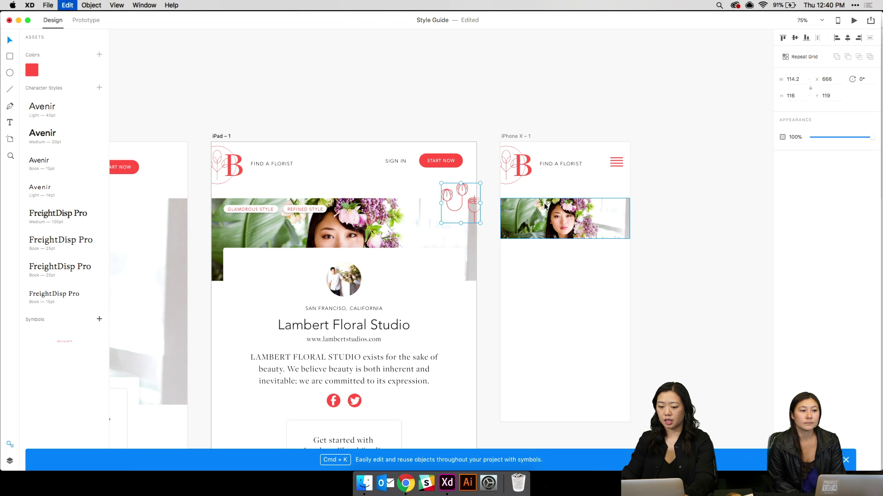
left_click(551, 275)
key("cmd+v")
left_click_drag(560, 268, 614, 190)
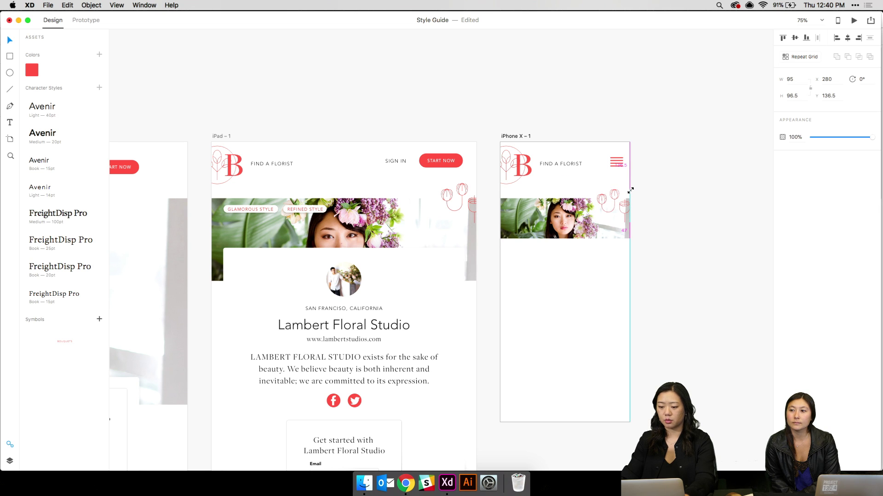
key("Delete")
Nudge the iPhone hero image up toward the header to Y 149
left_click(603, 206)
key("Up")
key("Up")
key("Up")
key("Up")
key("Up")
key("Up")
key("Up")
key("Up")
key("Up")
key("Up")
key("Up")
key("Up")
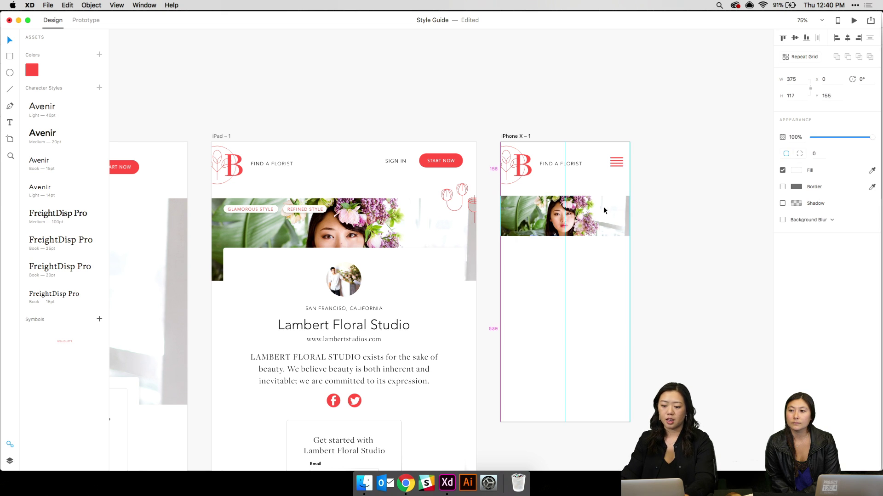
key("Up")
key("Up")
key("Up")
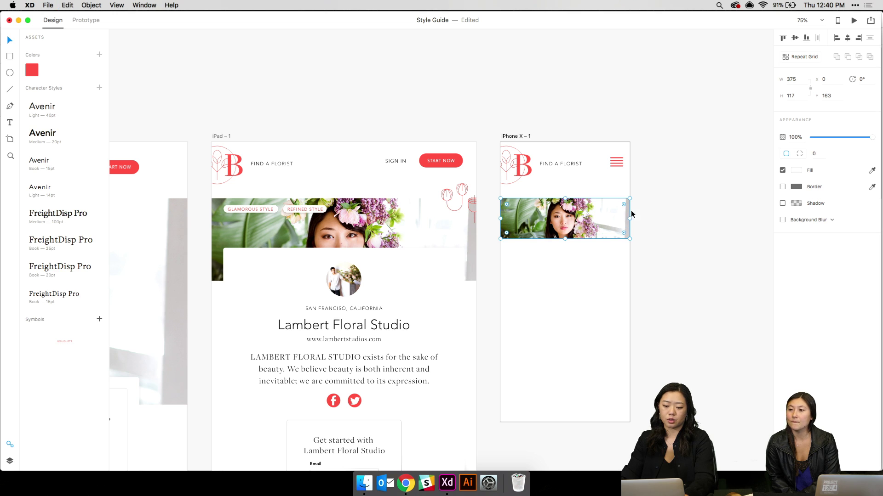
left_click(649, 206)
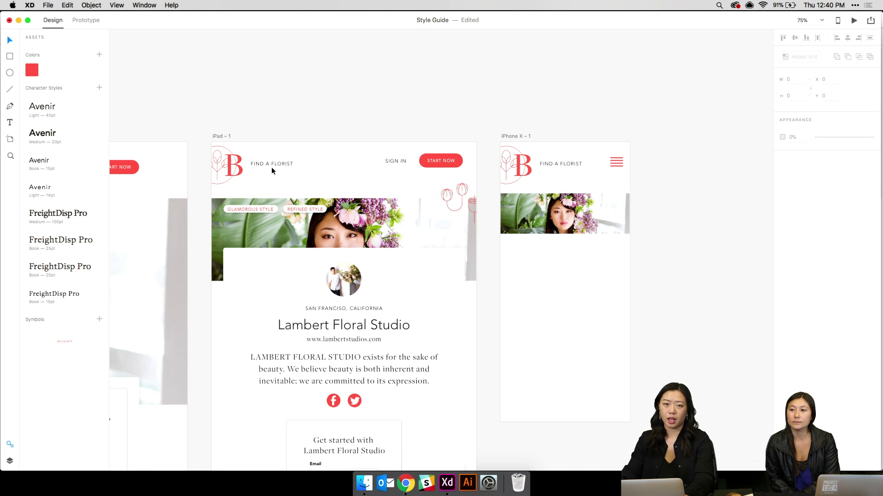
Copy the Glamorous Style and Refined Style tags from the iPad onto the iPhone hero image at about X 28, Y 172
left_click(236, 208)
key("super+c")
left_click(538, 217)
key("super+v")
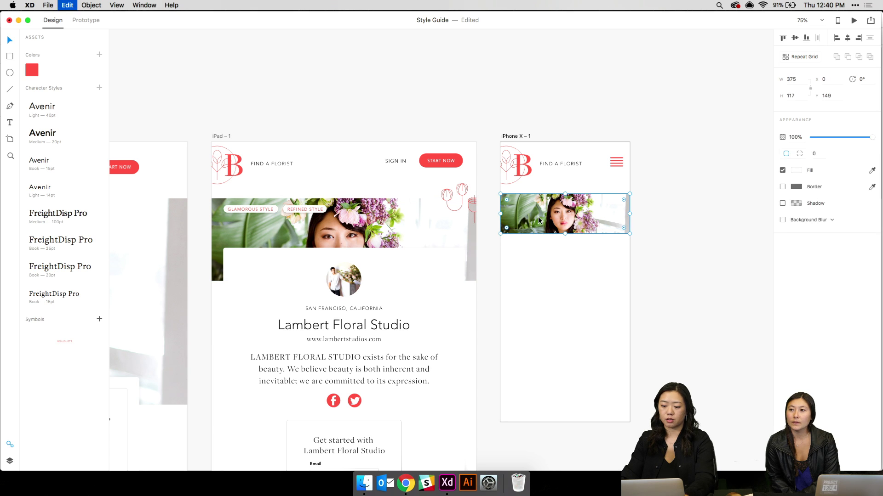
left_click_drag(528, 211, 528, 208)
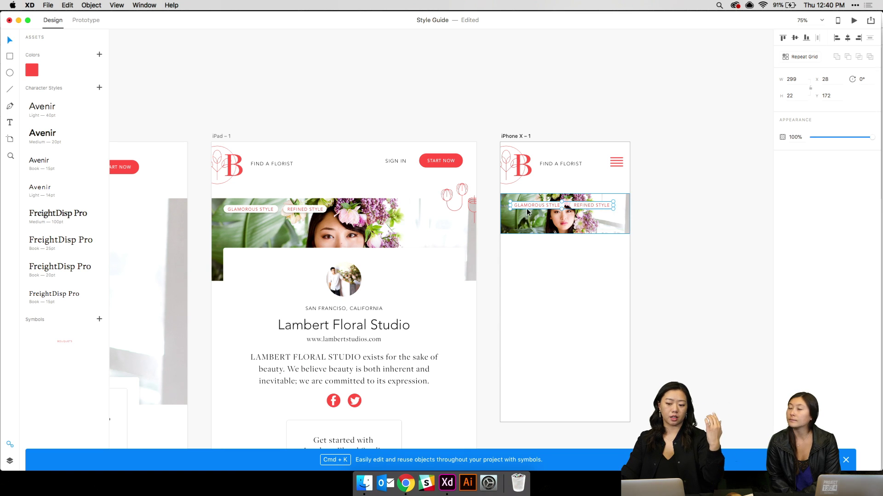
Remove the Glamorous Style and Refined Style tags from the iPhone hero image
mouse_move(528, 206)
left_mouse_down()
mouse_move(531, 216)
mouse_move(527, 203)
left_mouse_up()
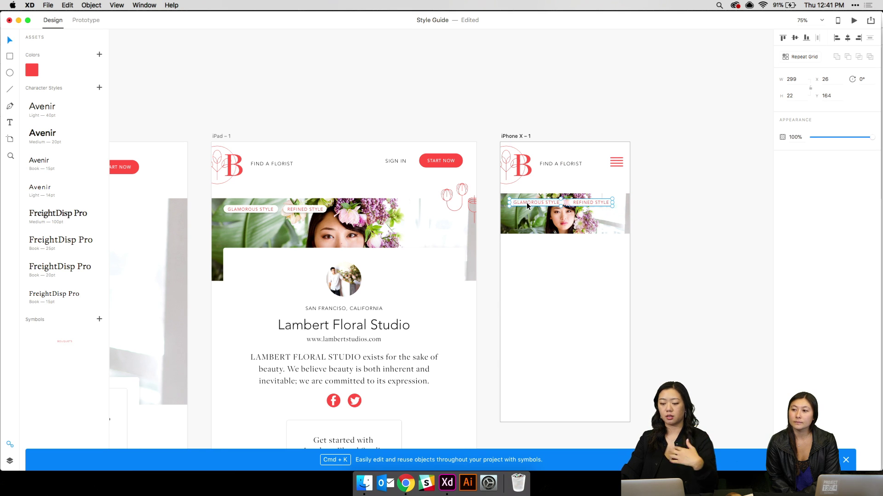
key("Delete")
Copy the iPad's white content card onto the iPhone artboard, overlapping the lower part of the hero image at X 32, Y 208
key("super+plus")
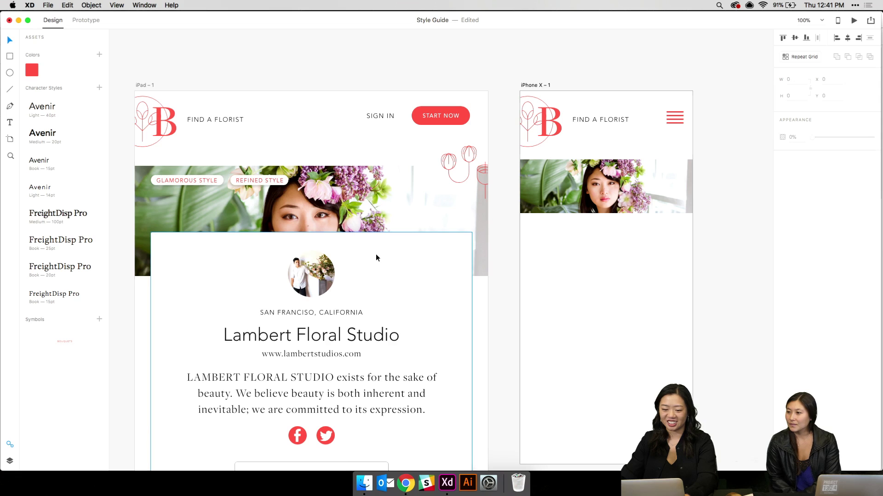
left_click(578, 261)
key("super+v")
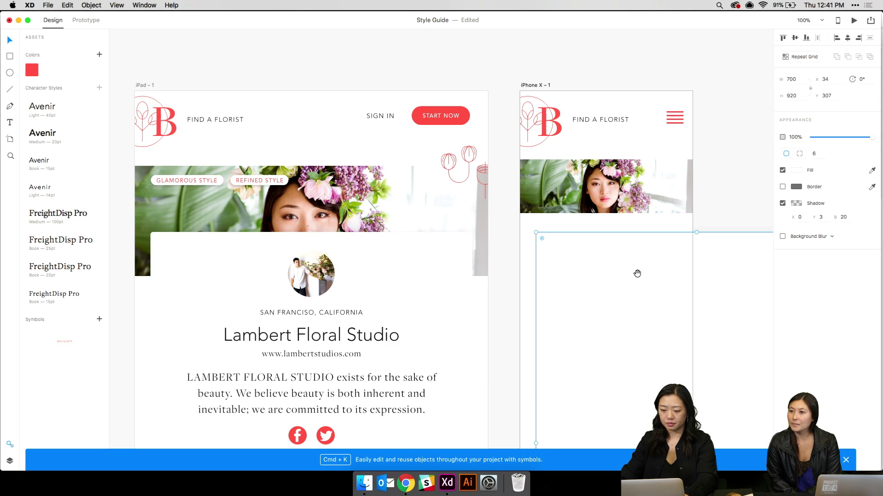
left_click_drag(636, 276, 603, 258)
left_click_drag(531, 247, 255, 175)
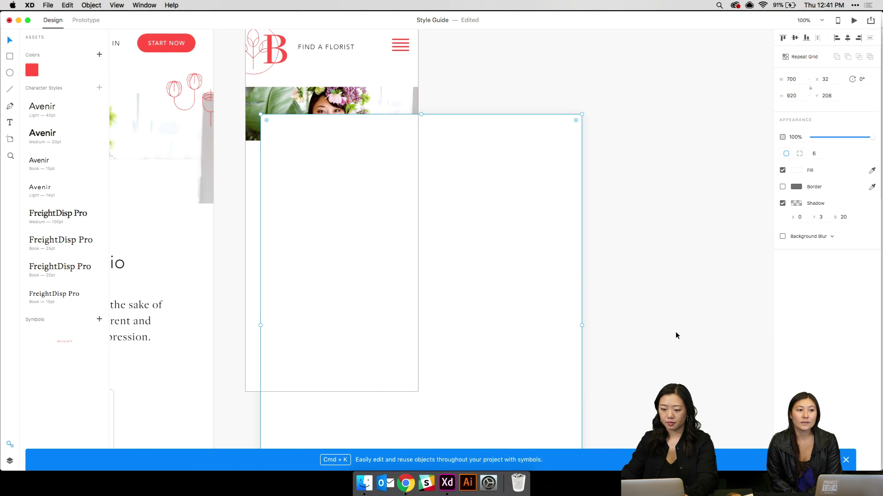
Show the layout grid and narrow the iPhone card to 302 wide at X 36 to fit the four columns
left_click_drag(581, 325, 629, 314)
key("super+shift+apostrophe")
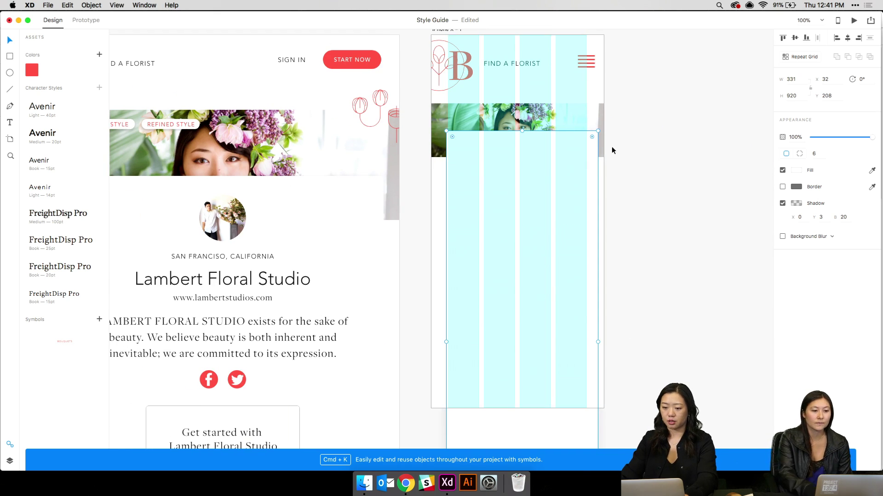
scroll(611, 147, "left", 3)
left_click_drag(553, 195, 558, 198)
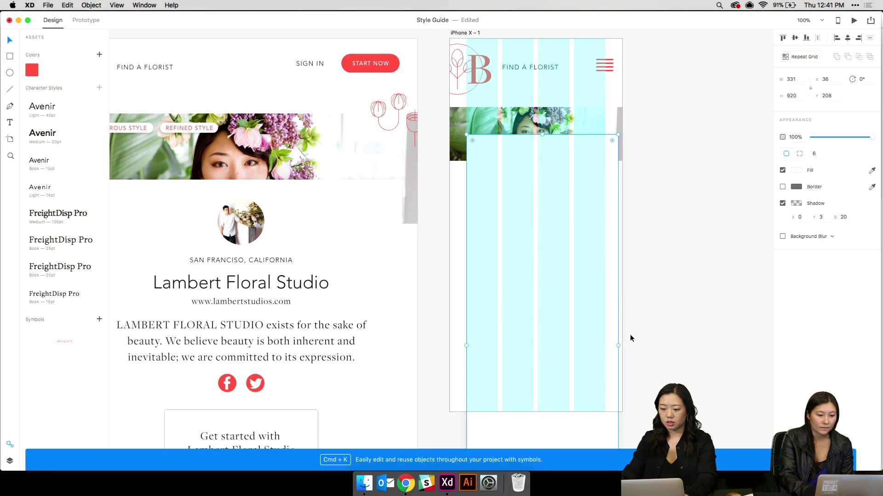
left_click_drag(619, 346, 605, 346)
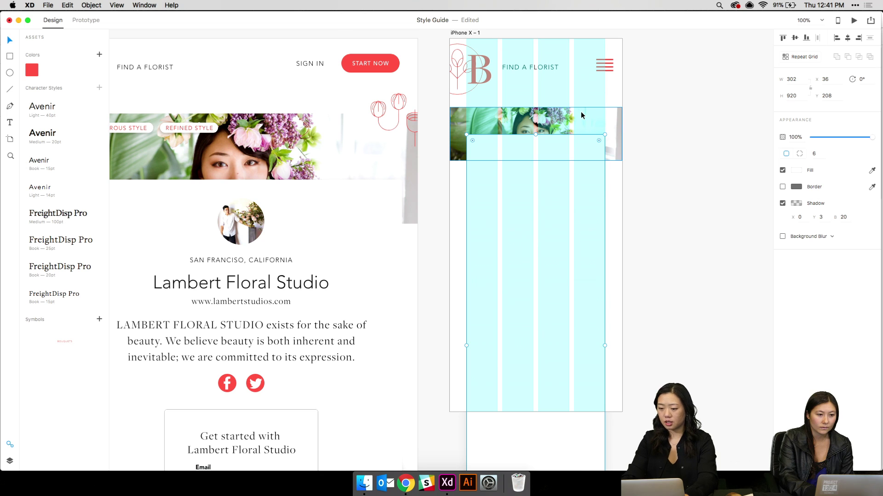
Set the iPhone artboard's layout grid to a gutter width of 10 and a column width of 73
left_click(459, 33)
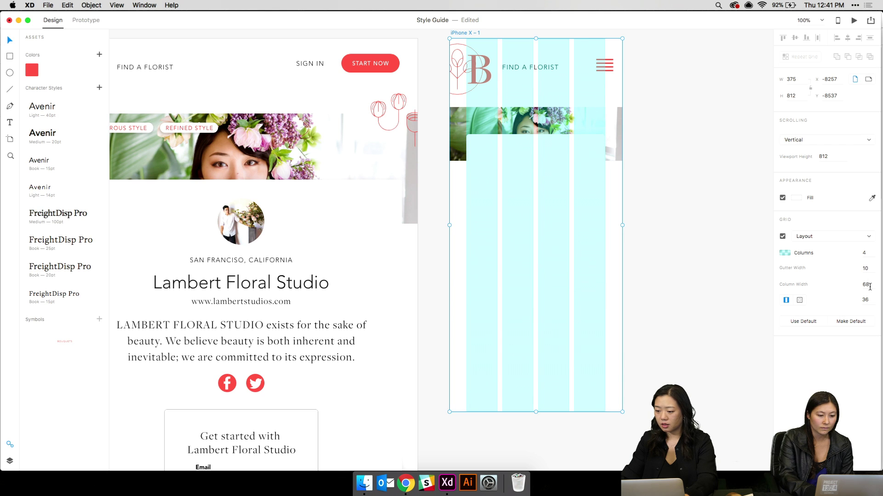
type("80")
key("Return")
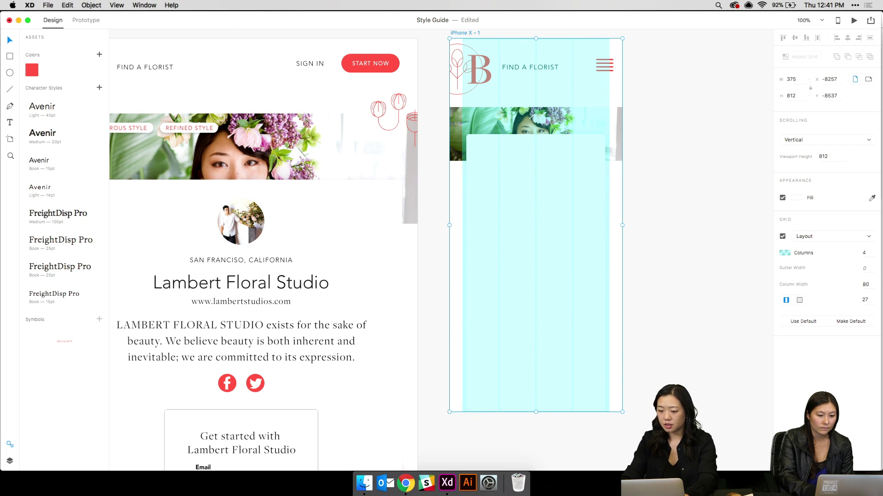
type("10")
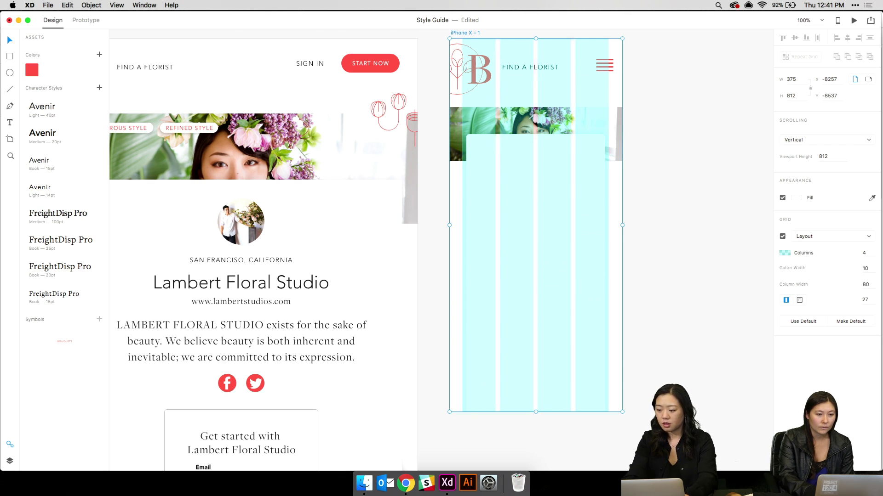
key("Tab")
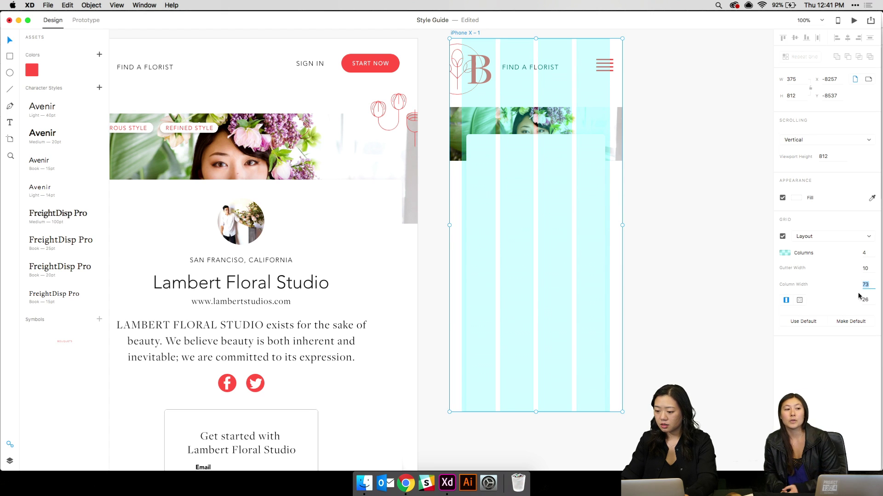
left_click(670, 232)
Widen the iPhone card to 322 at X 26 to match the grid columns and lower it to Y 224
left_click(543, 246)
key("Down")
key("Down")
key("Down")
key("Down")
key("Down")
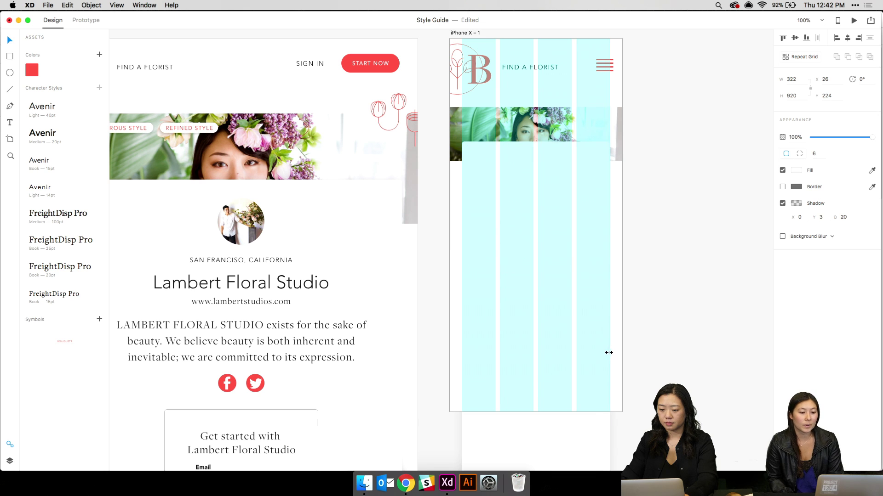
key("Escape")
scroll(561, 338, "left", 2)
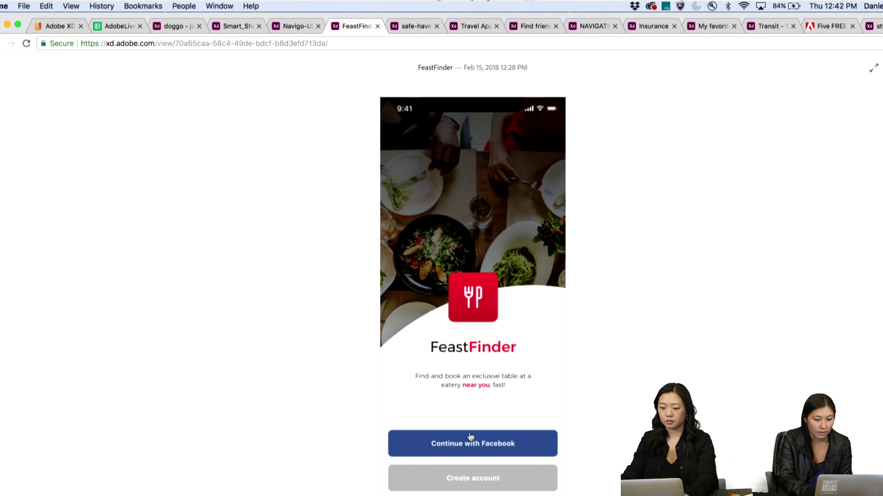
Preview the FeastFinder prototype in the browser from account creation past the intro to the orange pin's restaurant card
left_click(476, 480)
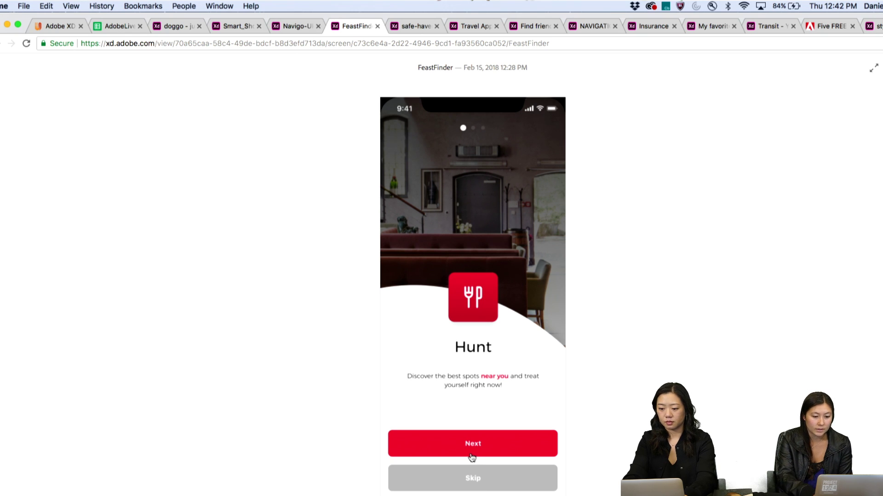
left_click(472, 479)
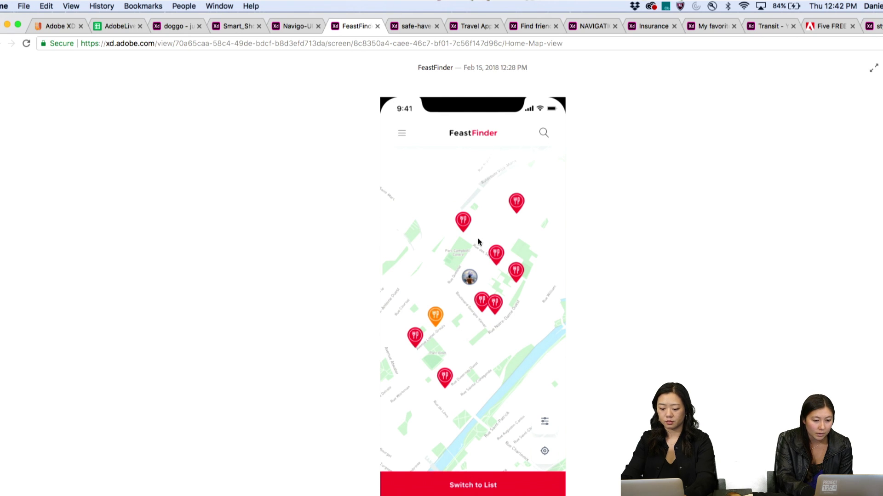
left_click(466, 280)
left_click(435, 317)
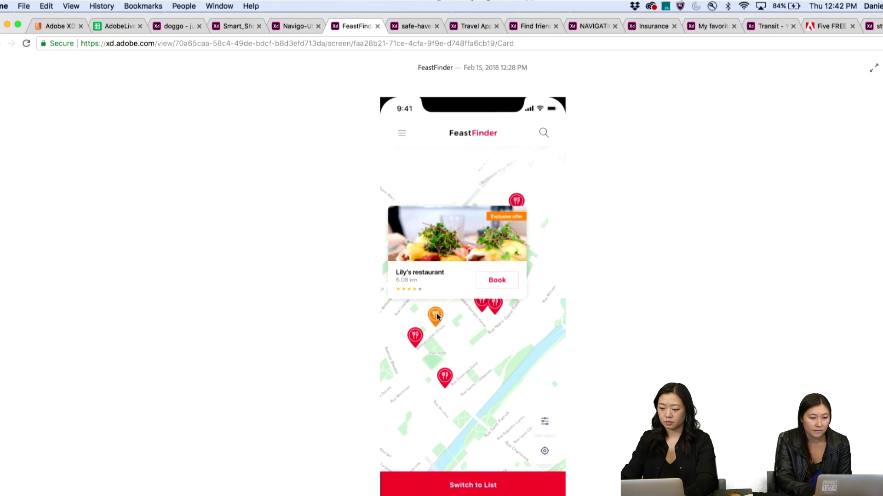
left_click(462, 319)
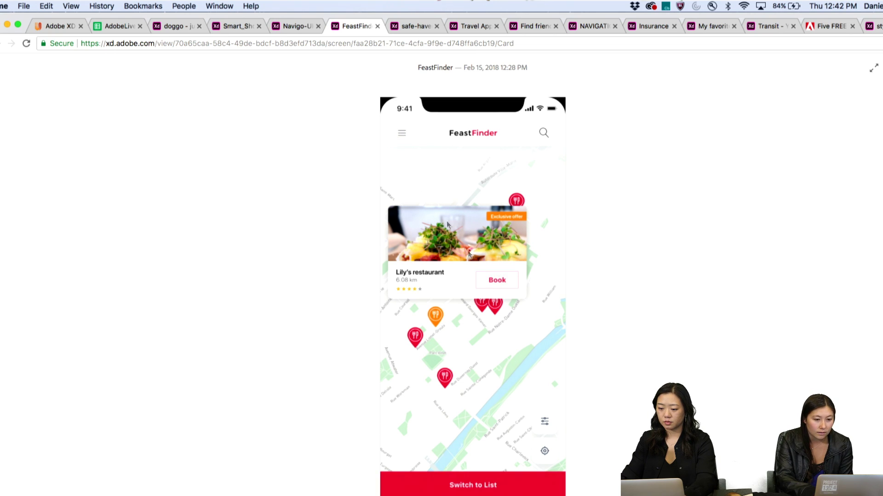
Try the prototype's booking flow for Lily's restaurant, then view the suggested route and its restaurant card
left_click(497, 284)
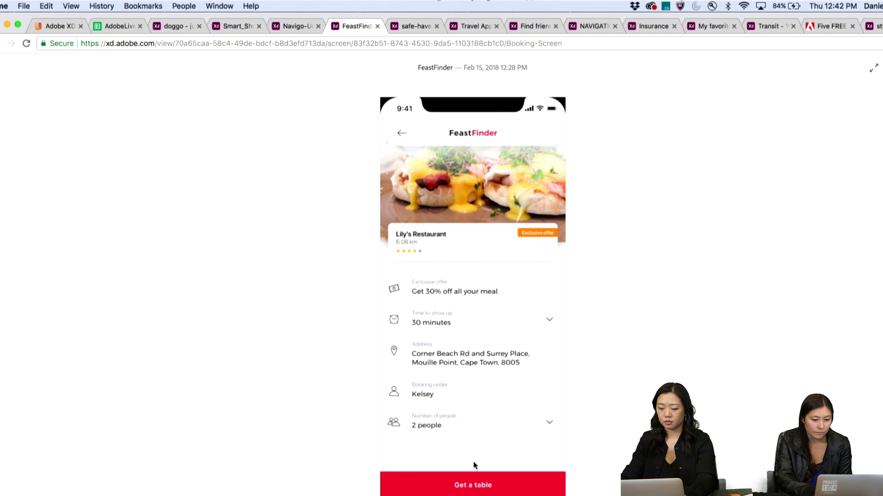
left_click(473, 486)
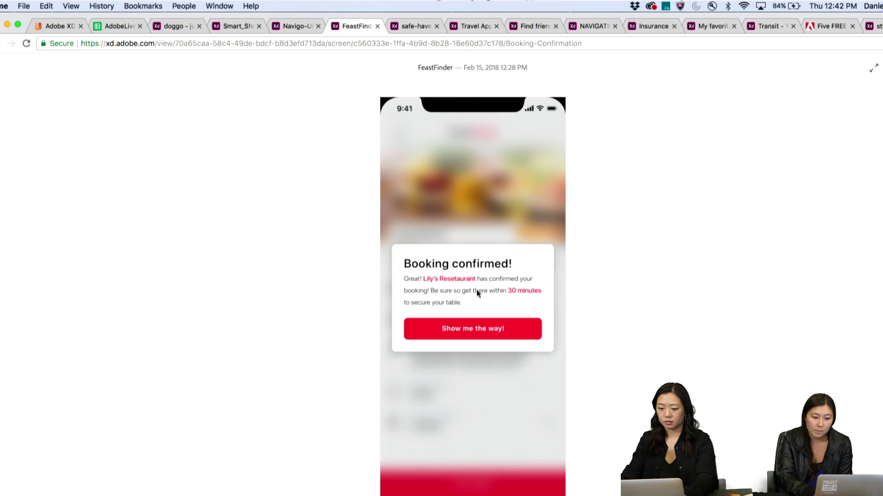
left_click(472, 330)
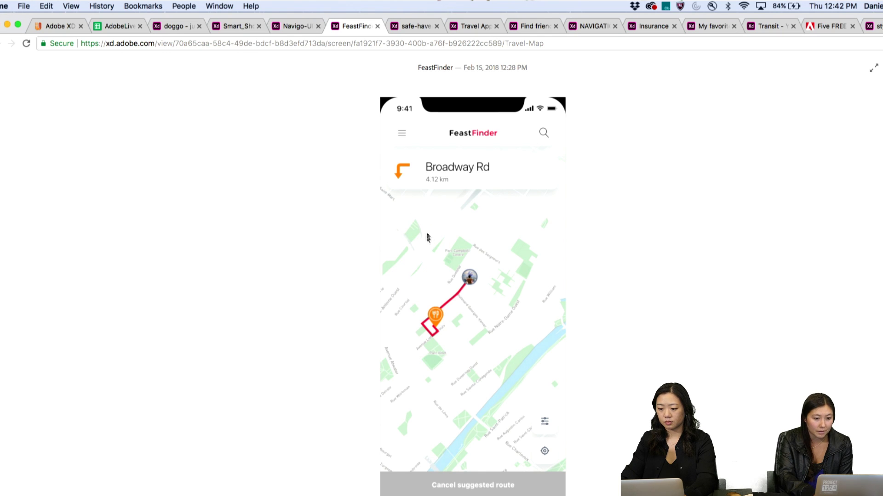
left_click(439, 220)
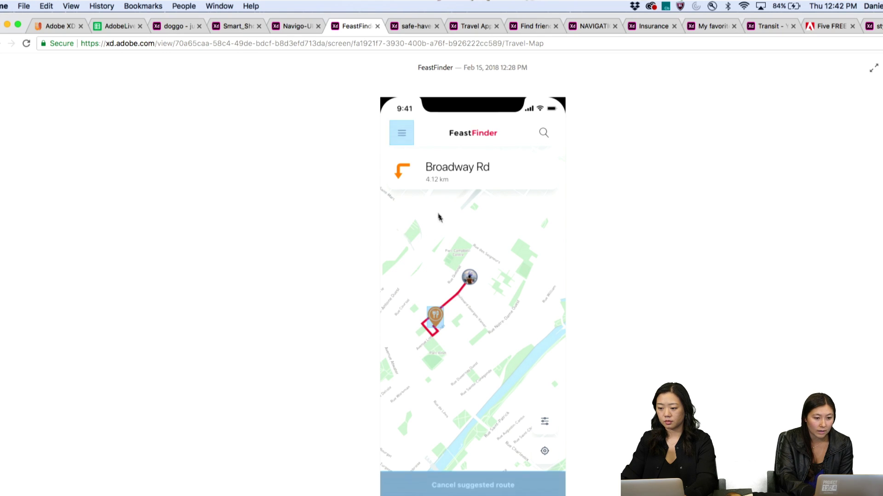
left_click(445, 336)
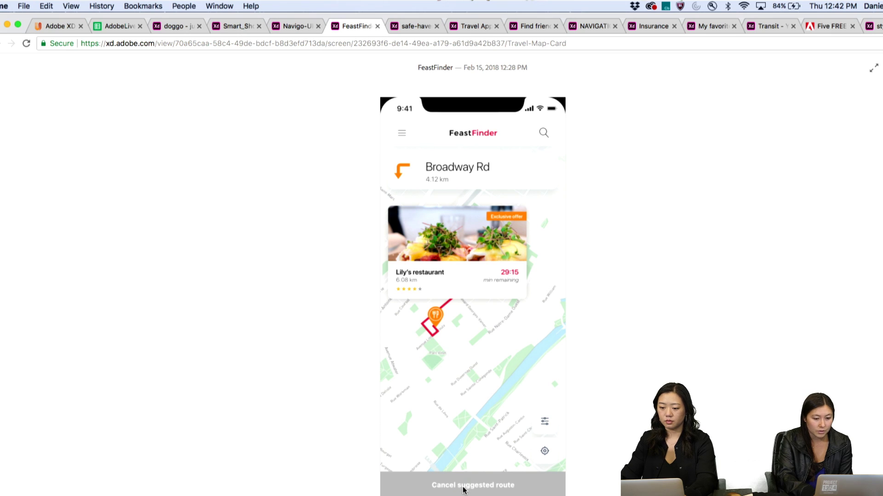
Check how the side menu opens and closes over the FeastFinder route map
left_click(398, 134)
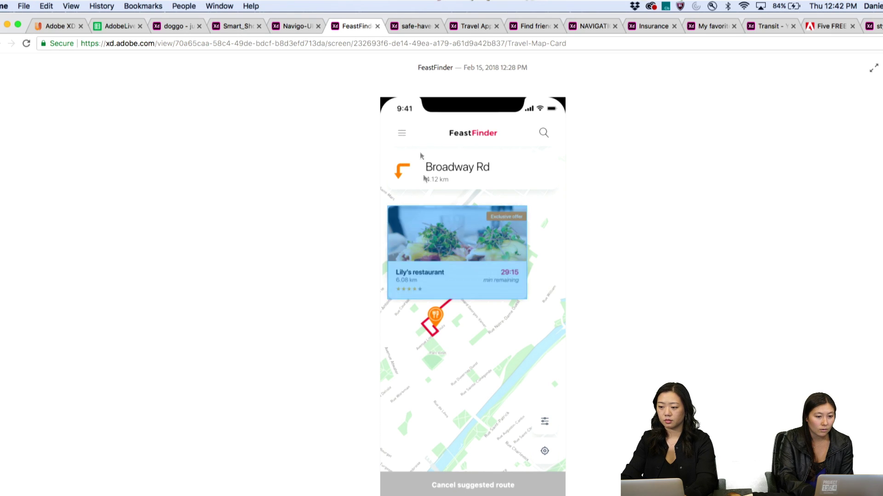
left_click(438, 281)
left_click(401, 133)
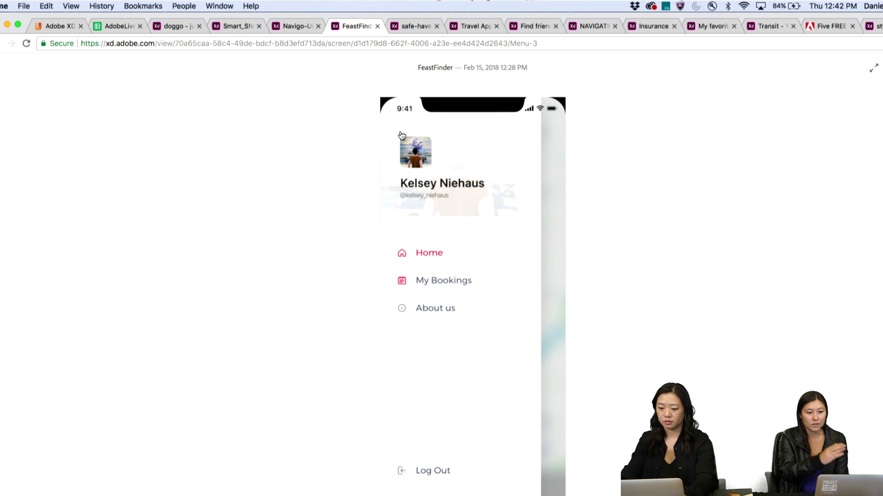
left_click(439, 276)
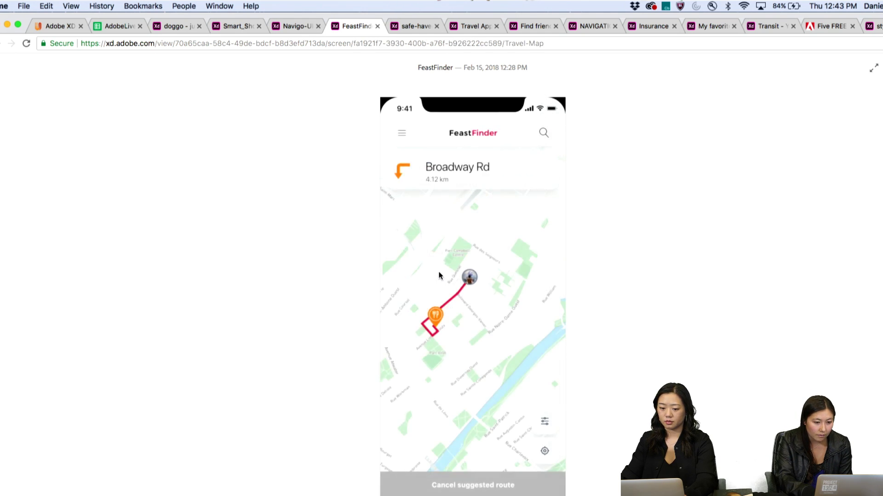
left_click(395, 143)
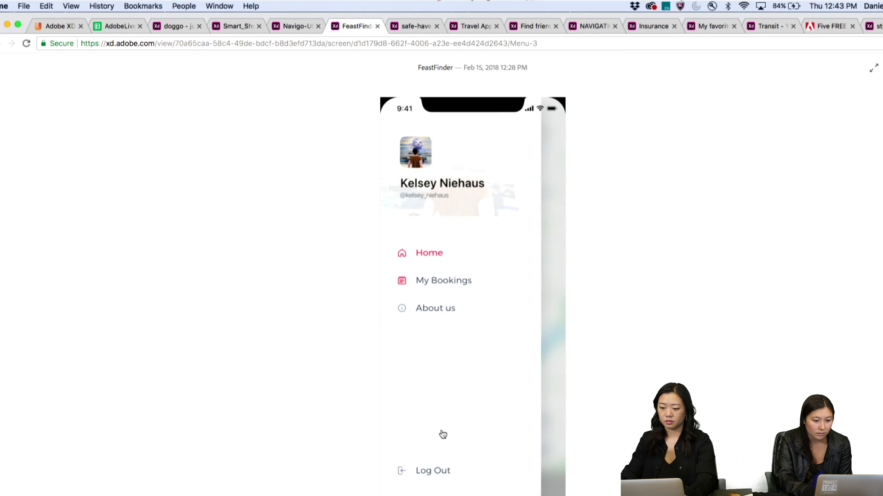
left_click(443, 310)
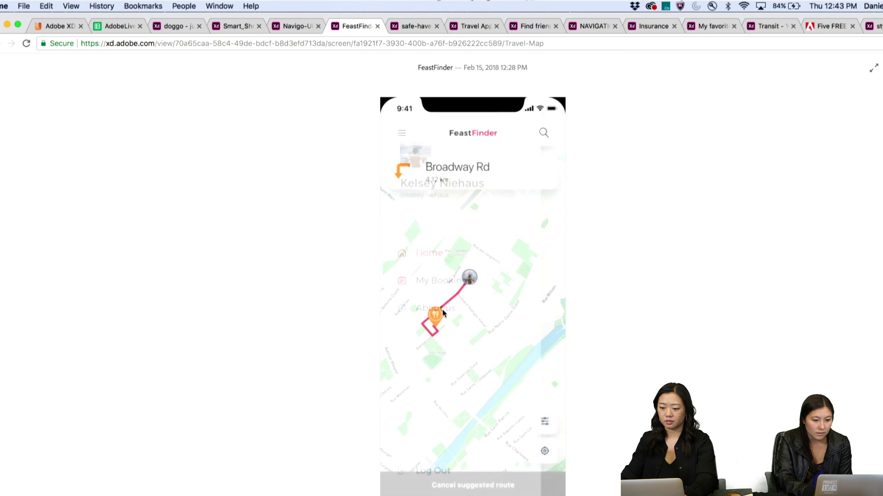
Return to the FeastFinder home map, switch to the restaurant list and open the Lily's Restaurant booking screen
left_click(397, 142)
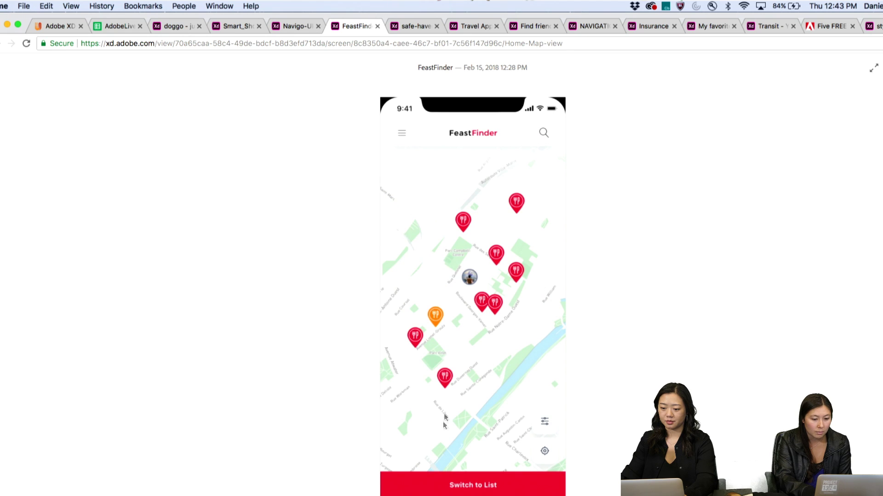
left_click(450, 449)
left_click(471, 490)
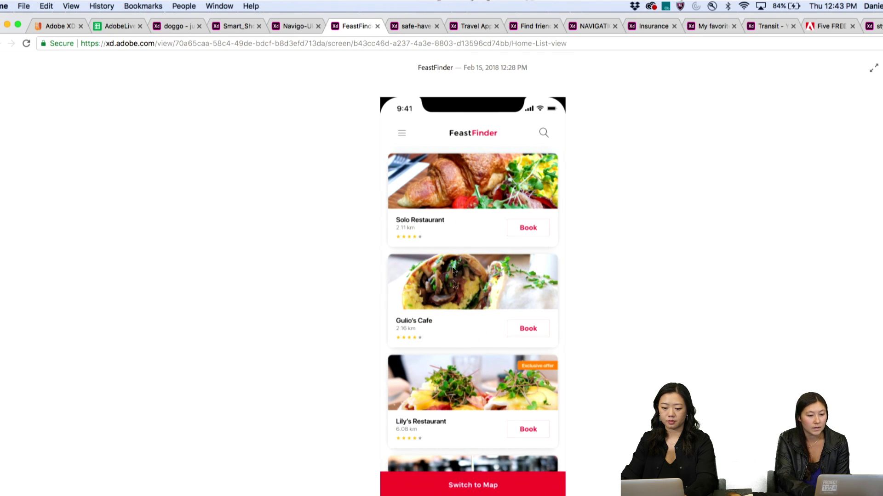
scroll(463, 222, "down", 1)
scroll(463, 221, "up", 1)
left_click(510, 434)
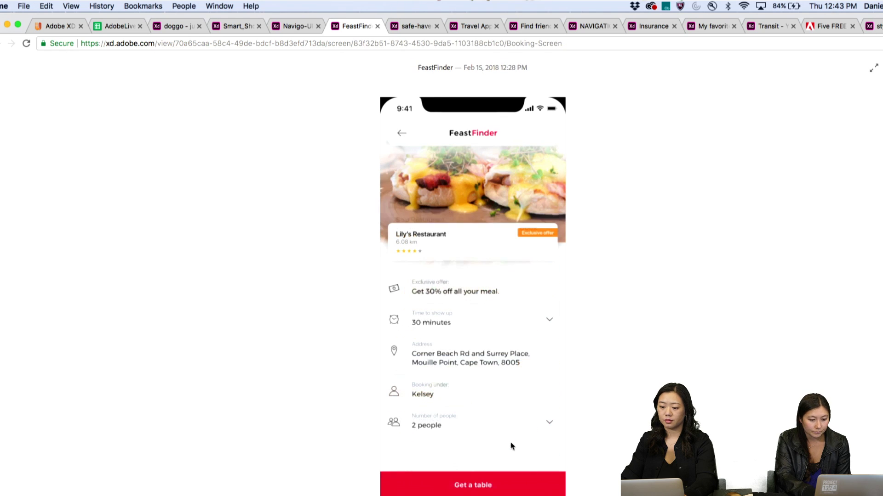
Page through the remaining FeastFinder screens back to the prototype's start screen
left_click(511, 445)
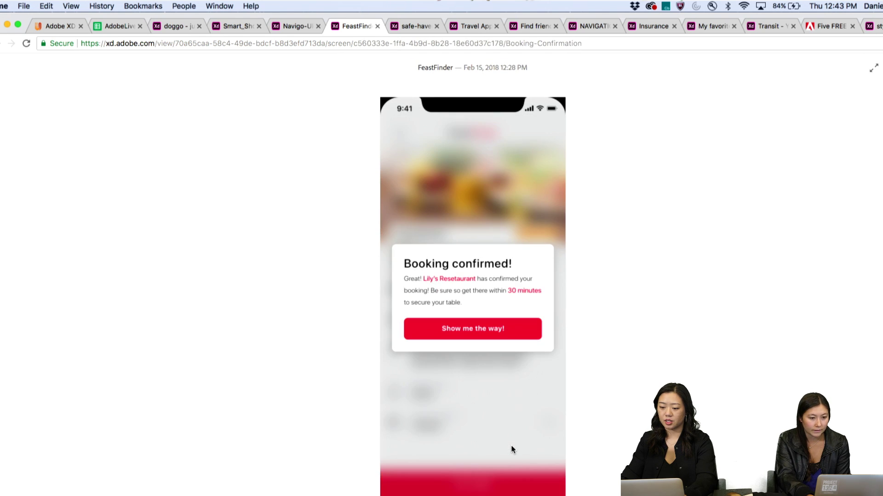
left_click(511, 445)
key("Right")
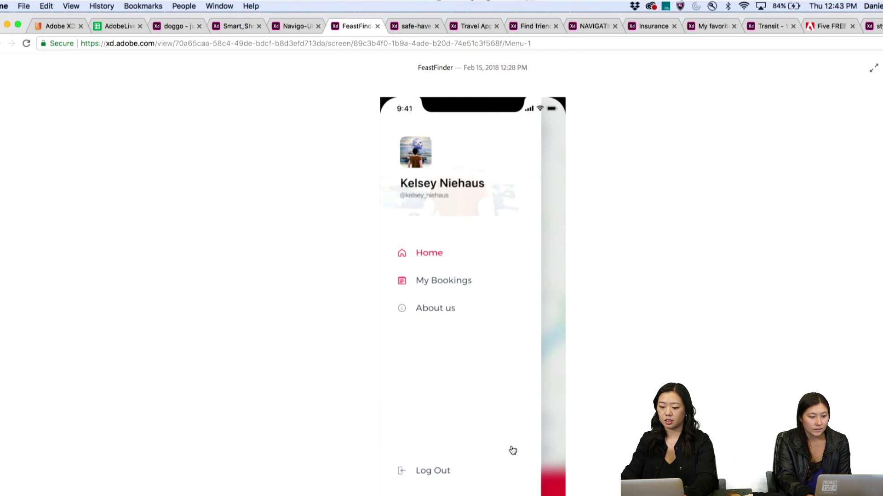
key("Right")
key("Right")
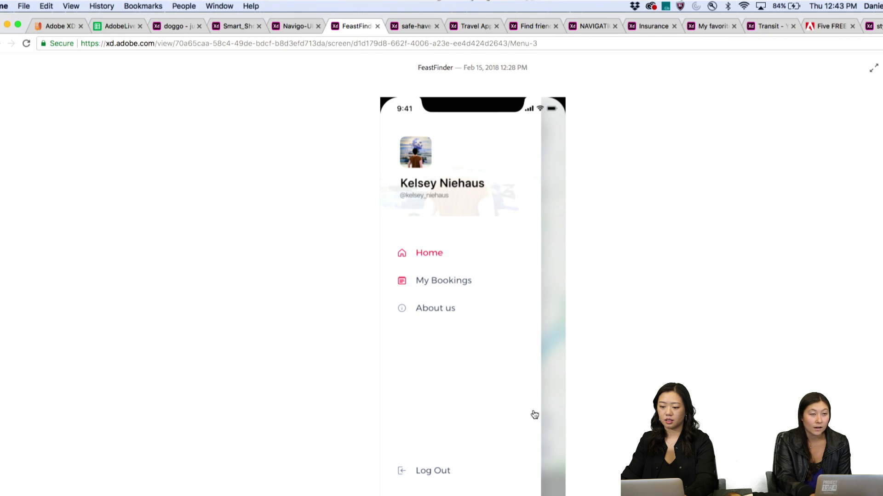
key("Right")
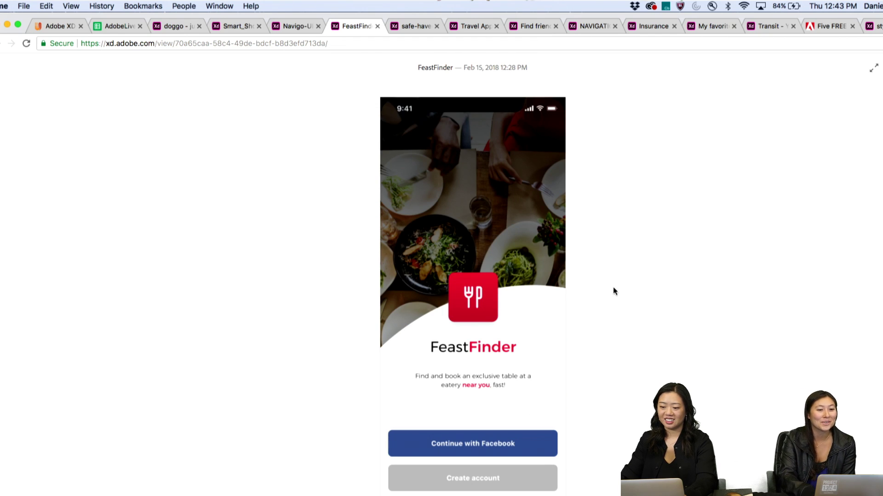
Switch to the Navigo-UI-kit-final prototype in the browser
left_click(294, 28)
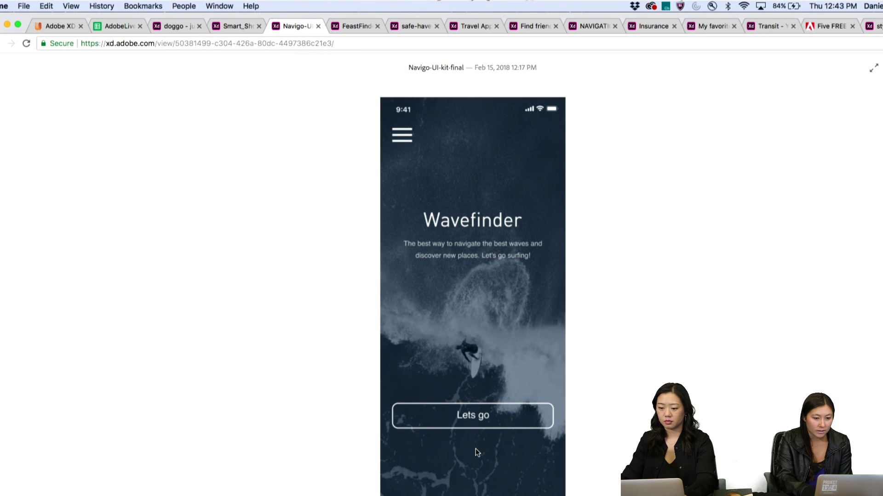
Enter the Wavefinder app from its welcome screen and browse between the Beginners and Intermediate surf cards
left_click(474, 415)
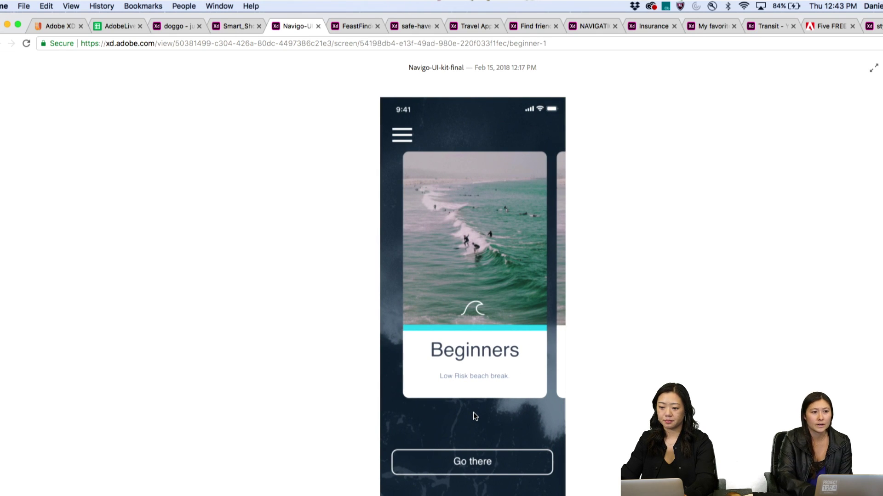
left_click(475, 352)
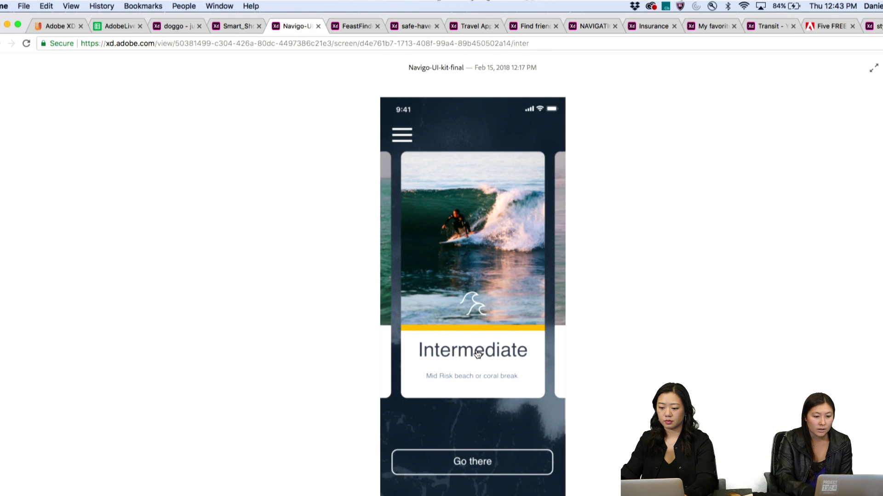
left_click(477, 353)
left_click(477, 353)
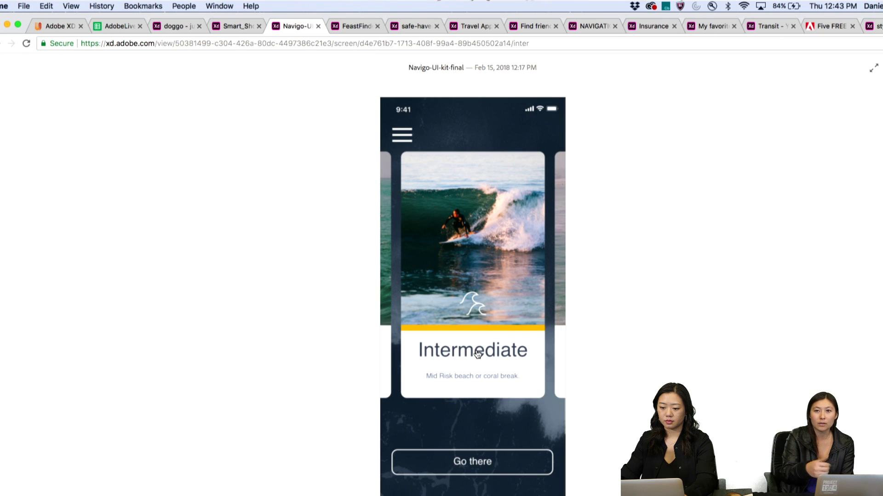
left_click(463, 339)
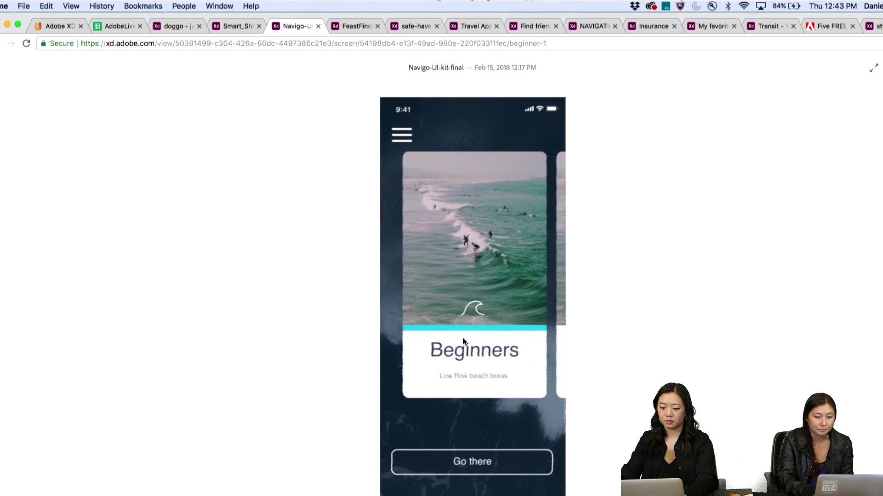
Open the beginner map, view the East Runton location details, and return through the map to the surf level cards
left_click(472, 465)
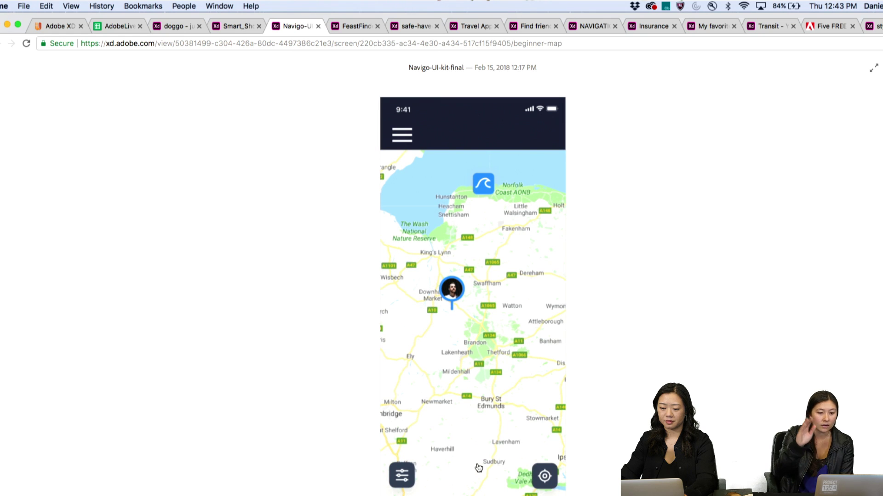
left_click(451, 289)
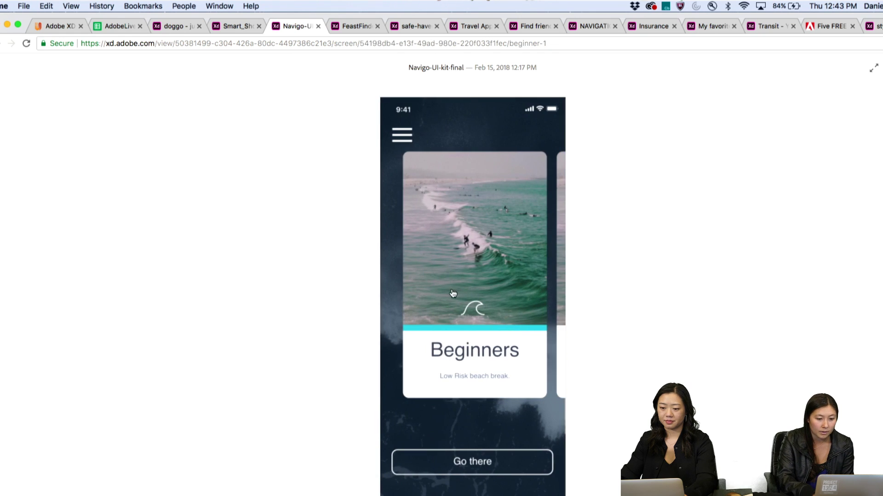
left_click(479, 460)
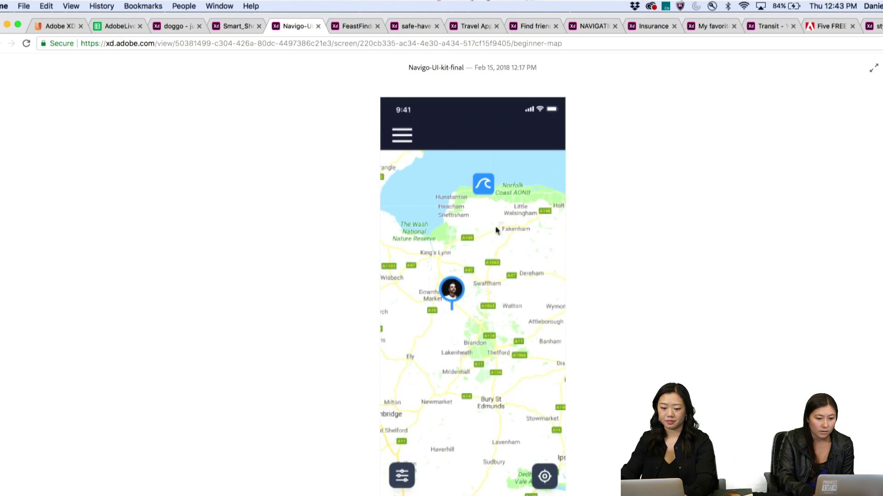
left_click(481, 184)
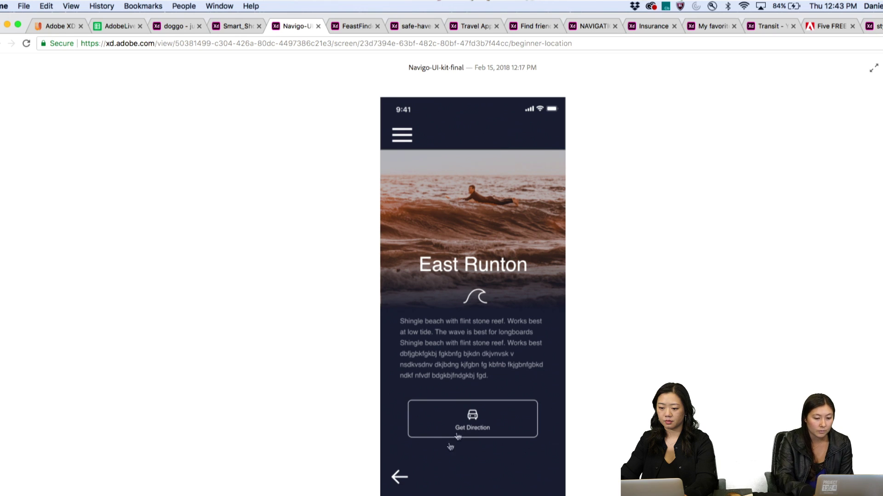
left_click(399, 478)
left_click(546, 479)
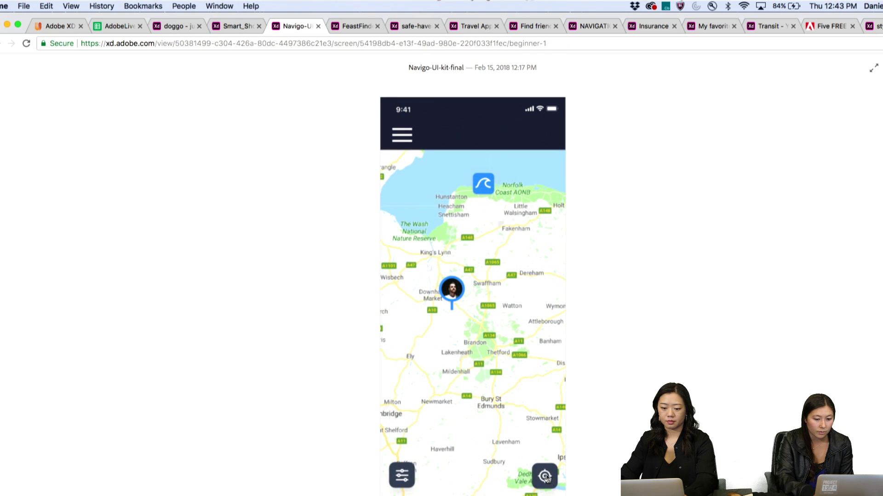
Compare the beginner and intermediate surf maps, and return through the Intermediate card to the Beginners card
left_click(497, 461)
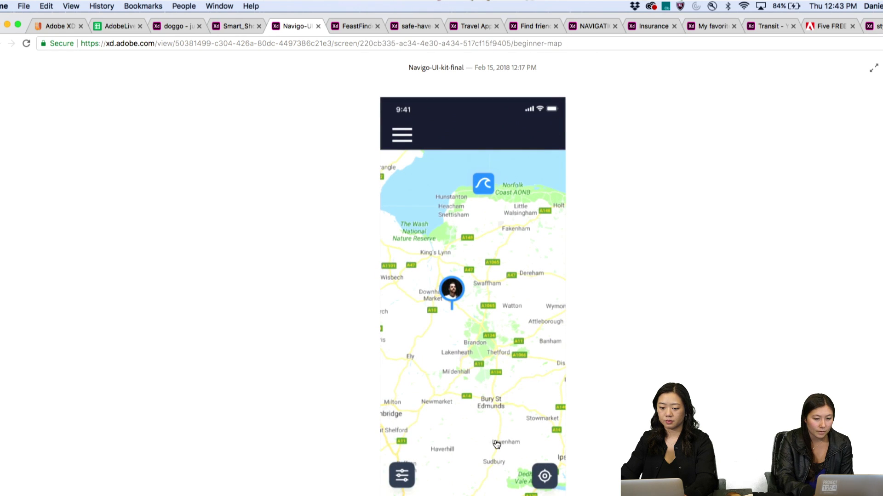
left_click(496, 445)
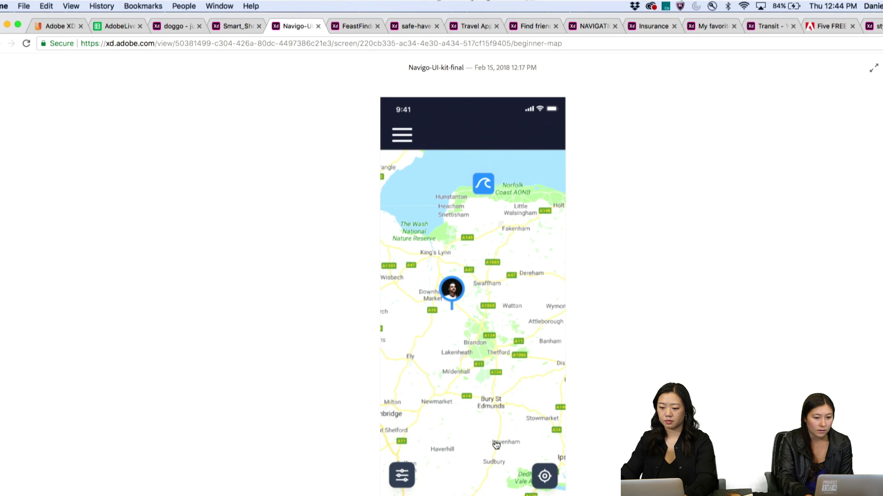
left_click(485, 188)
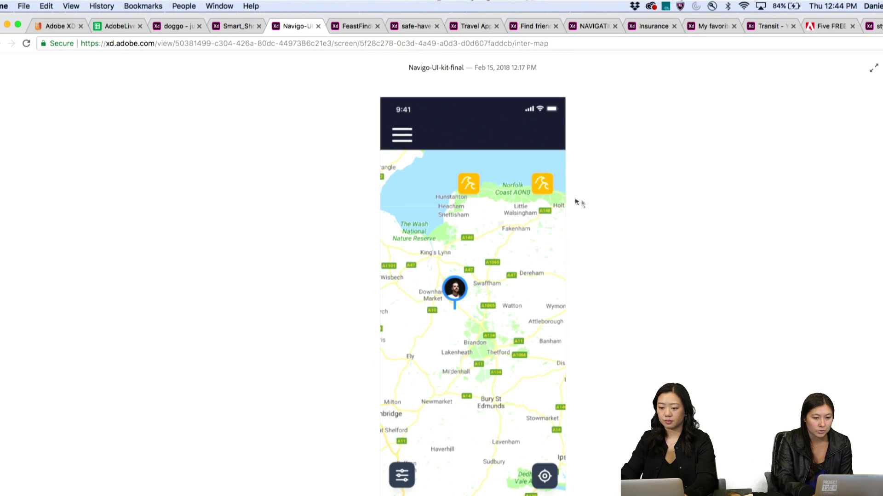
left_click(546, 478)
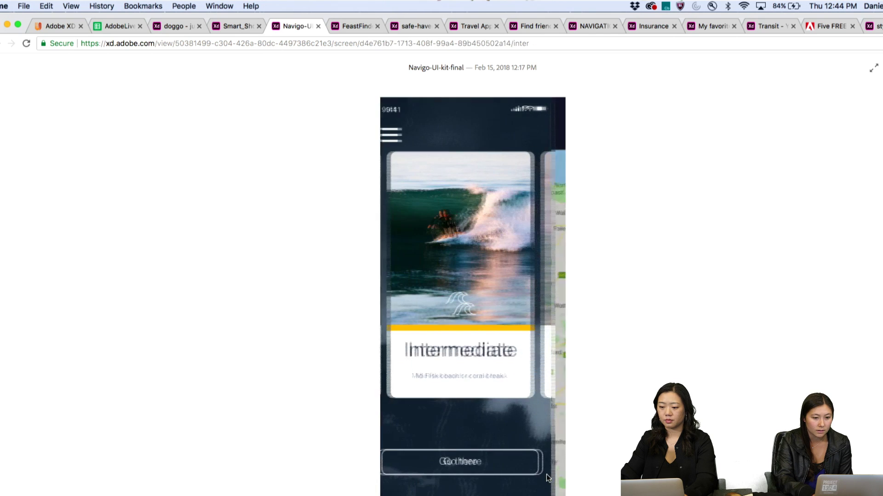
left_click(489, 374)
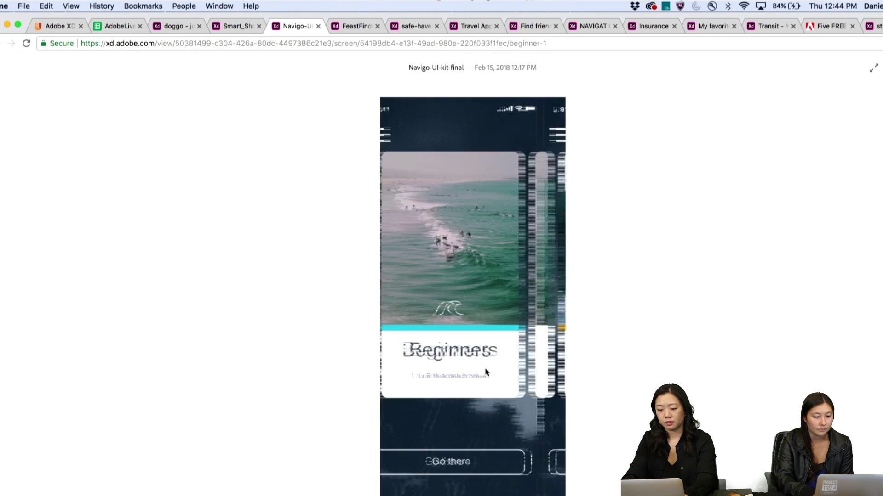
Switch to the Smart Shopping prototype and walk through vívo's Select Shop and route map screens back to the start
left_click(230, 28)
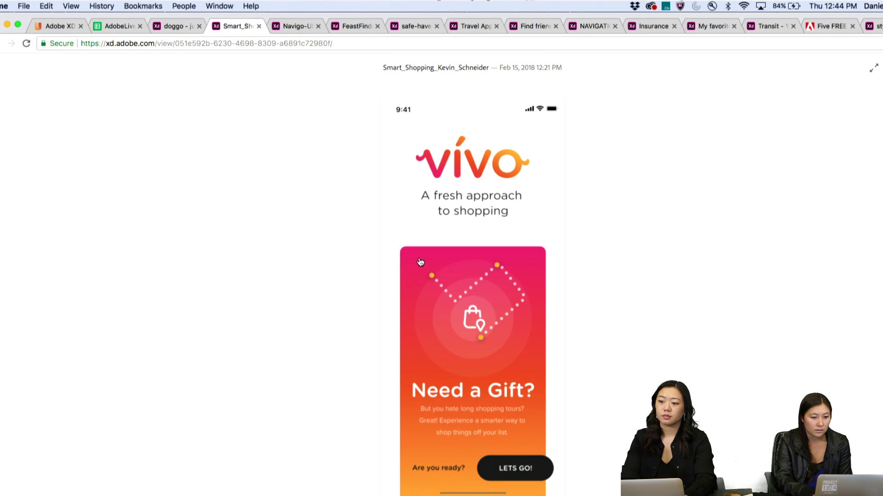
left_click(515, 467)
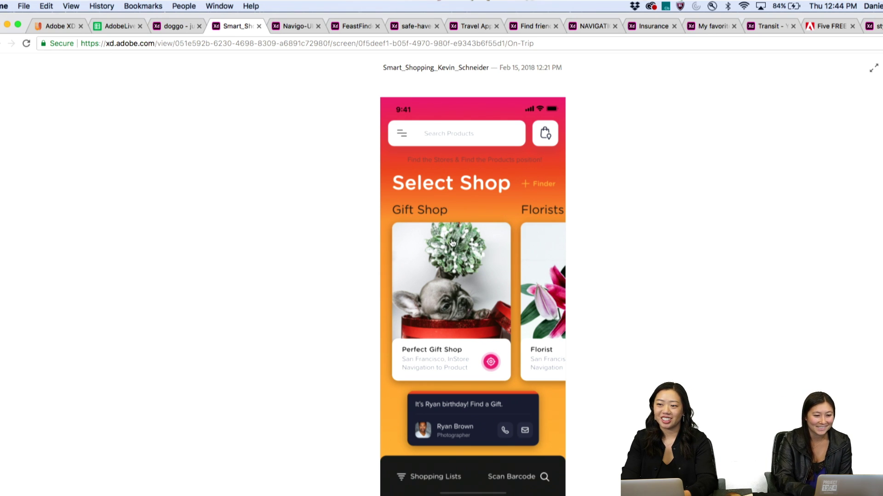
left_click(461, 328)
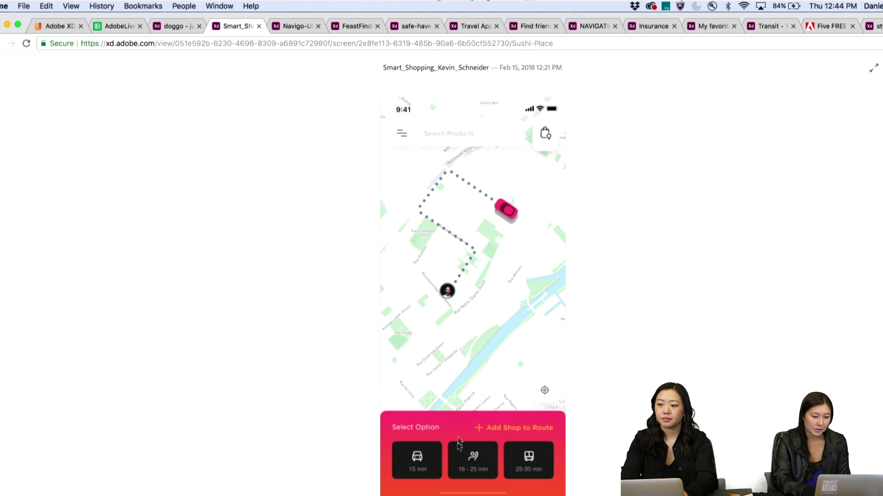
left_click(504, 428)
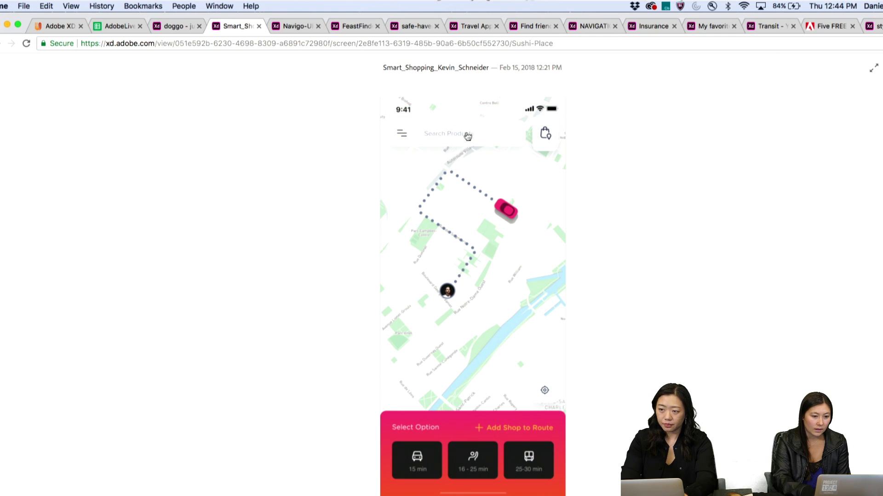
left_click(465, 137)
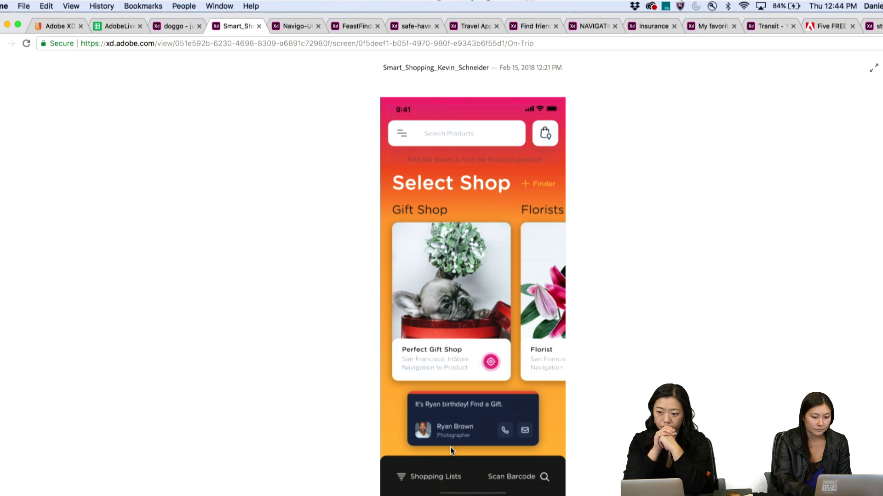
left_click(453, 428)
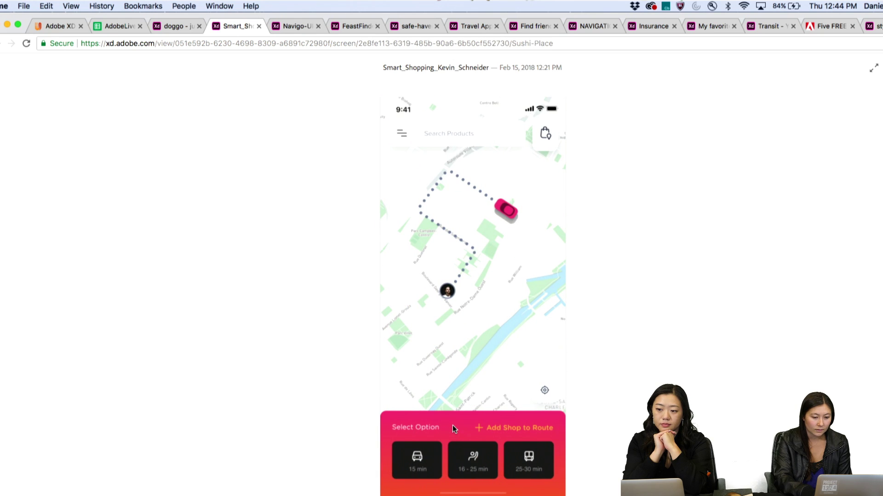
left_click(437, 389)
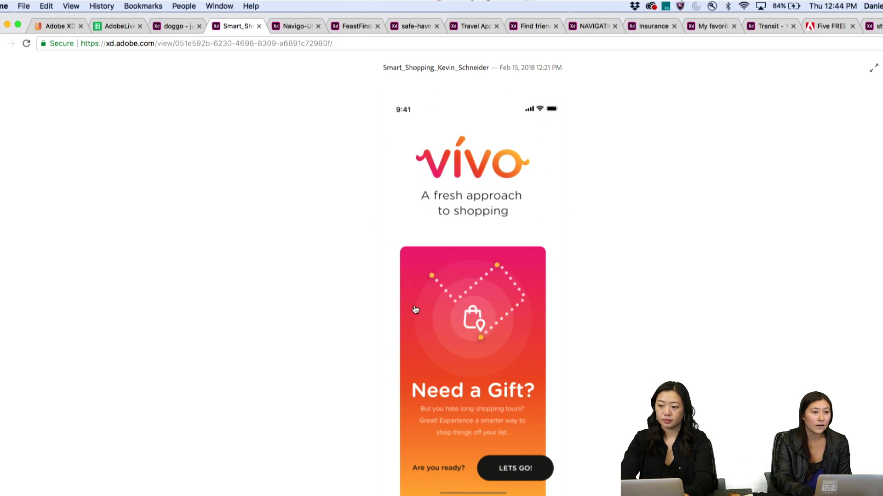
Switch to the doggo prototype, enter with the email option, view the dog map and return to the side menu
left_click(175, 26)
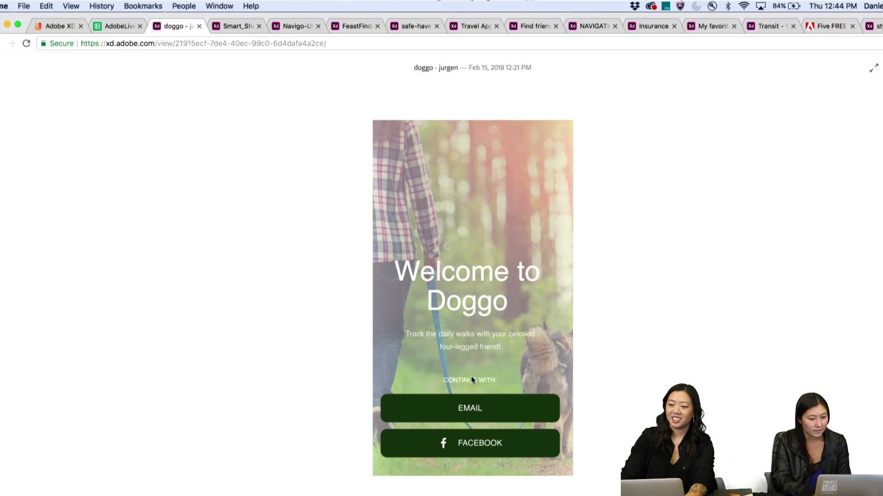
left_click(474, 410)
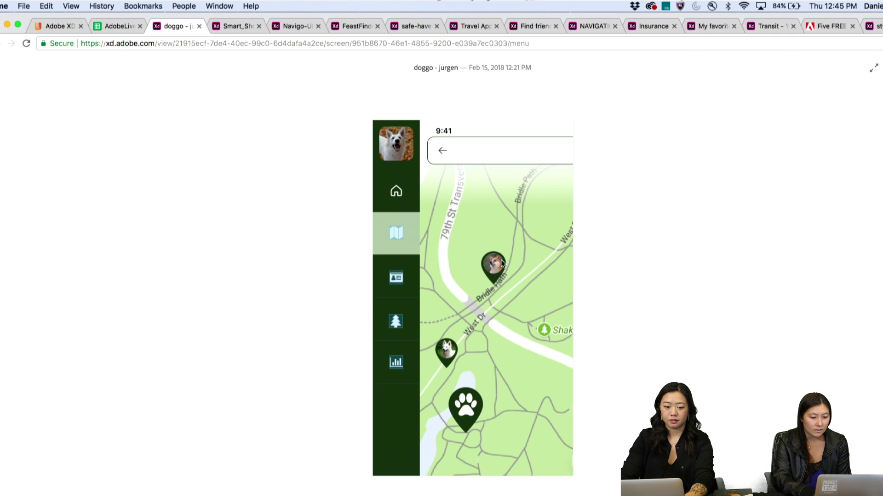
left_click(396, 232)
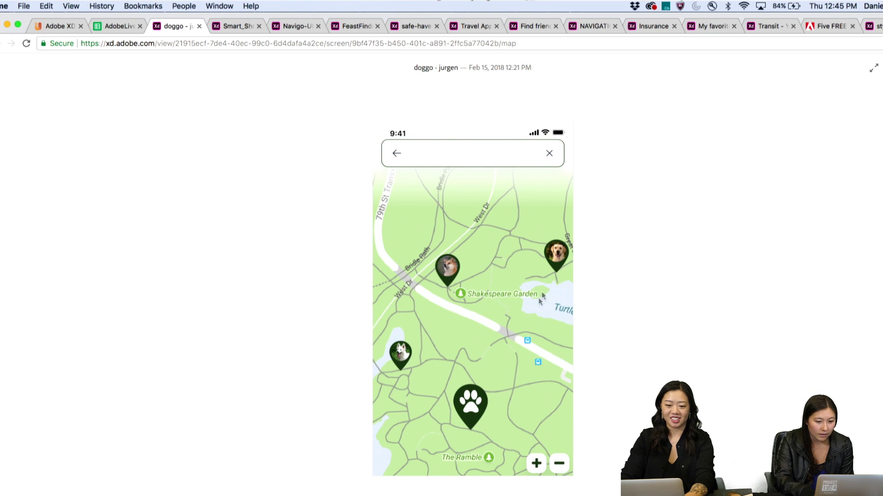
left_click(516, 378)
left_click(397, 155)
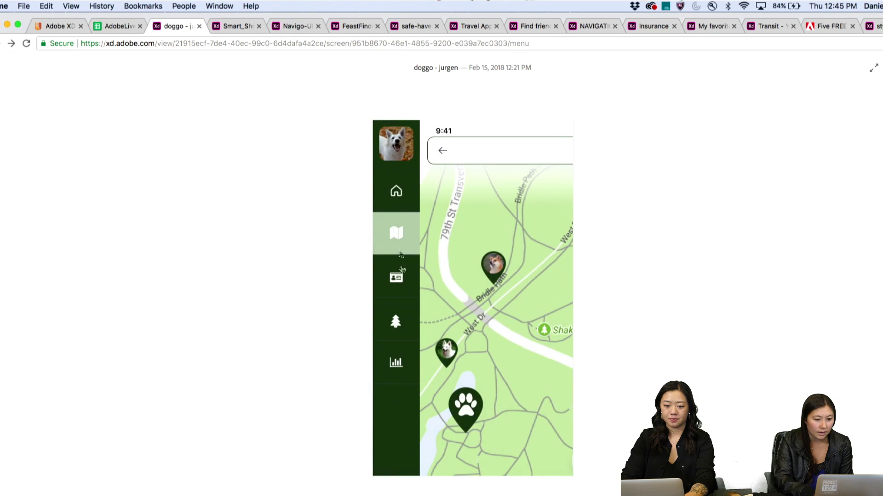
Review Doggo's Nearby, Central park and Statistics screens, returning to the side menu after each one
left_click(397, 277)
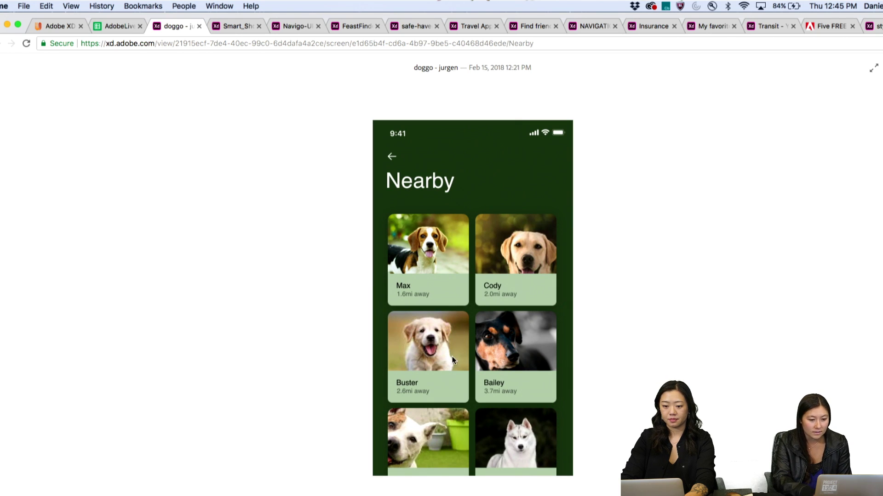
left_click(427, 384)
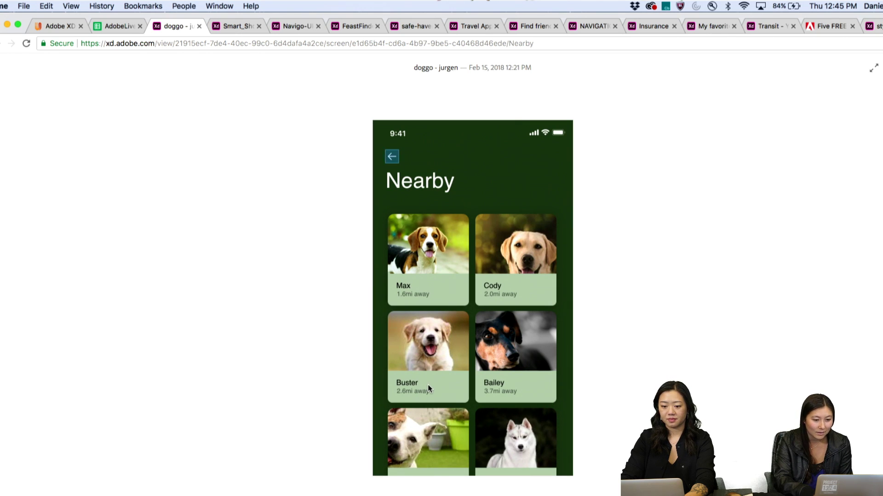
left_click(391, 156)
left_click(395, 323)
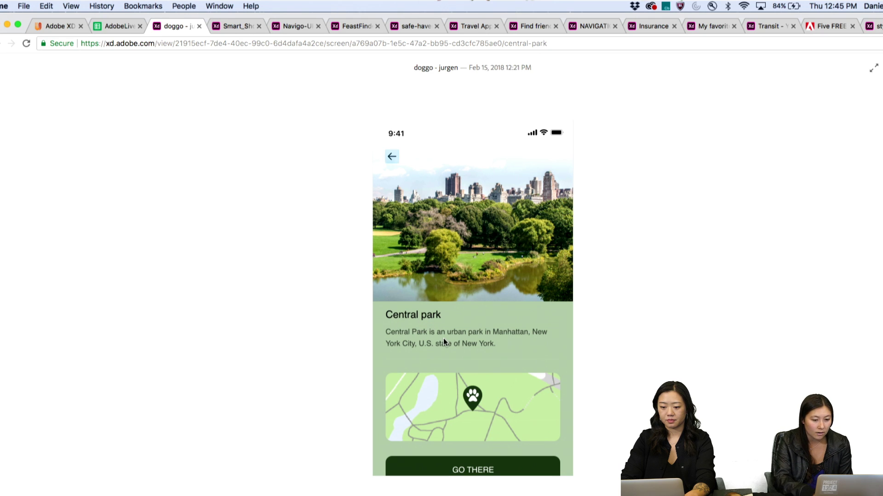
left_click(391, 155)
left_click(397, 363)
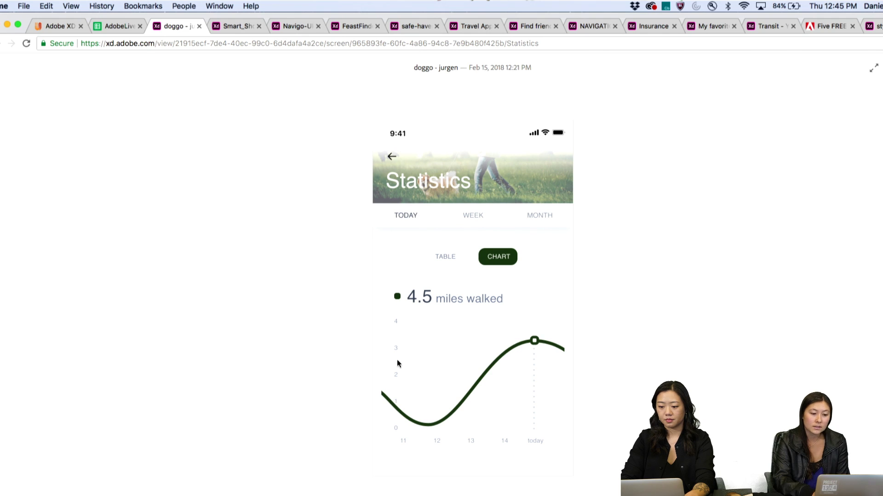
left_click(391, 156)
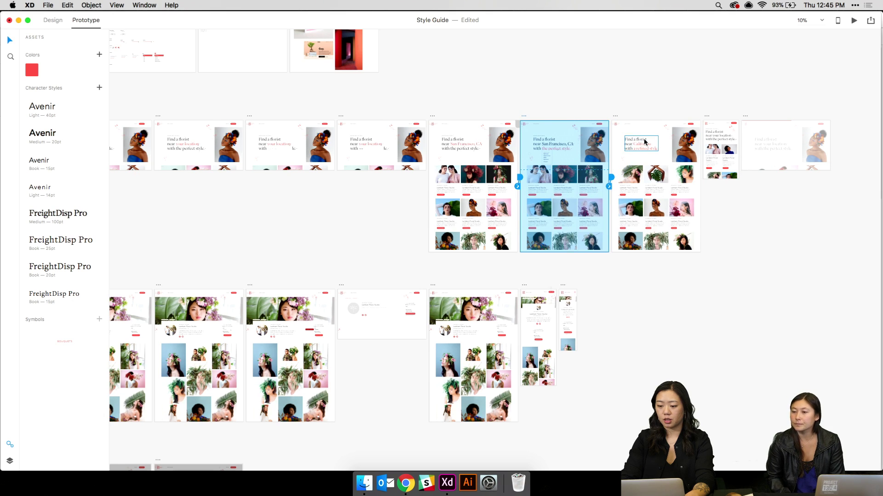
Inspect the prototype connections of the California florist results artboard in Style Guide
scroll(644, 184, "right", 3)
left_click(674, 193)
left_click(613, 131)
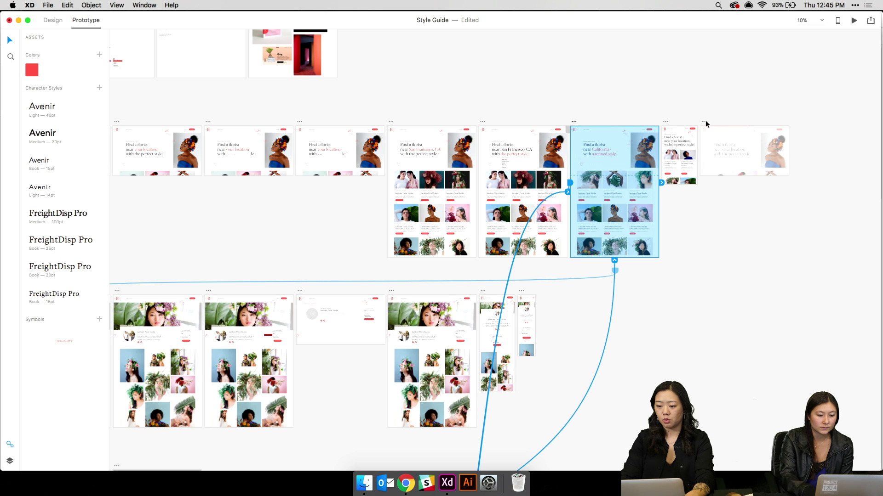
left_click_drag(662, 183, 719, 153)
left_click(691, 205)
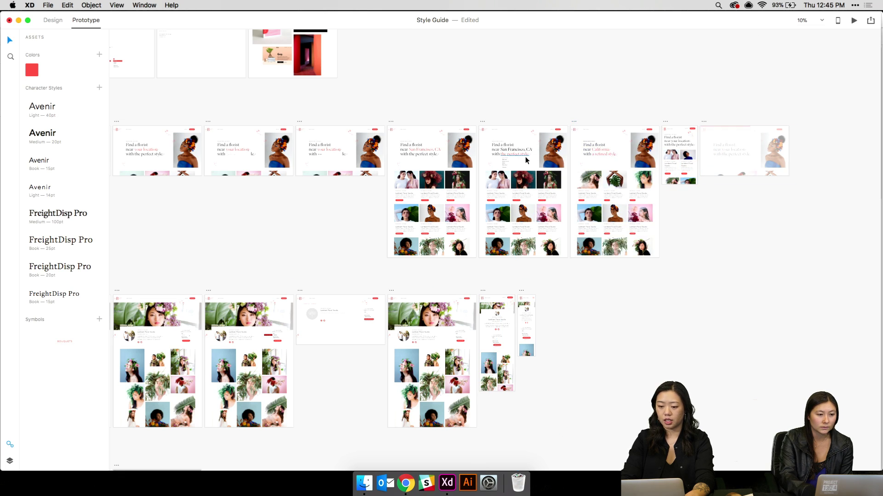
Select the florist grid on the first San Francisco results artboard and trace its link to the florist profile artboard
left_click(467, 176)
scroll(483, 188, "left", 5)
scroll(483, 188, "down", 3)
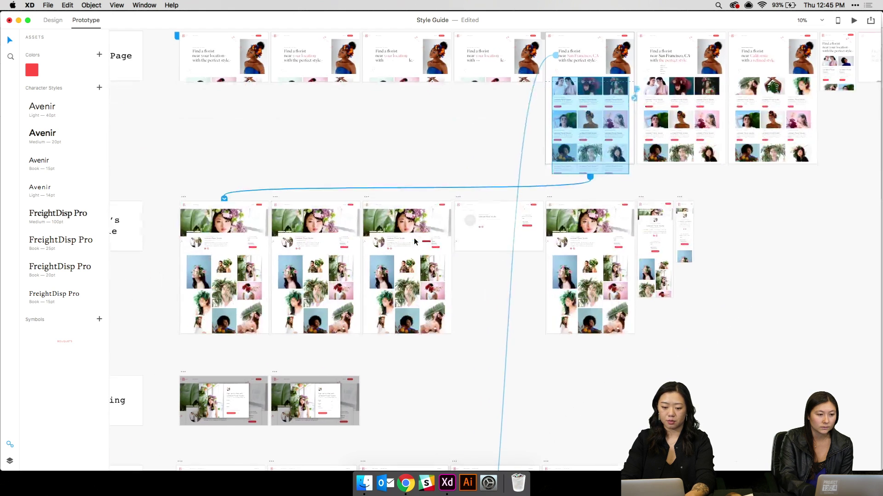
scroll(592, 176, "right", 7)
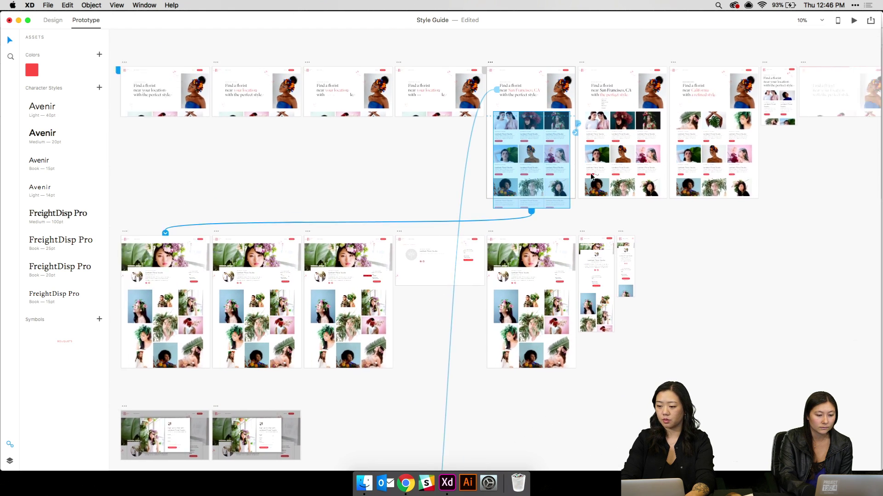
scroll(667, 138, "up", 3)
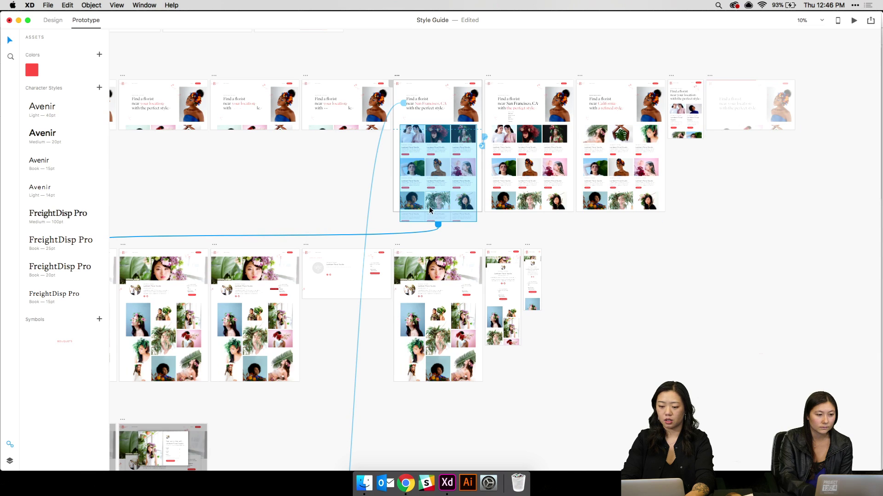
Retarget the San Francisco florist grid's prototype link to the faded artboard at the end of the Landing Page row
left_click(438, 225)
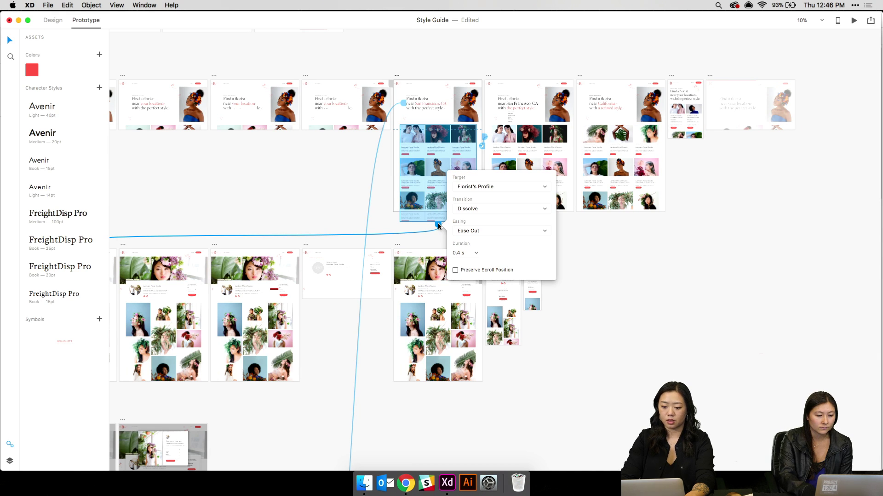
left_click(429, 185)
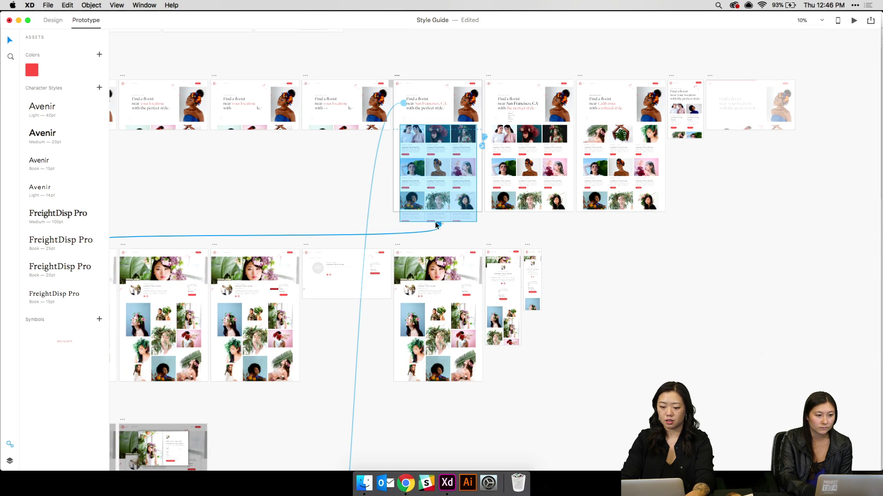
left_click_drag(435, 225, 716, 108)
left_click(775, 131)
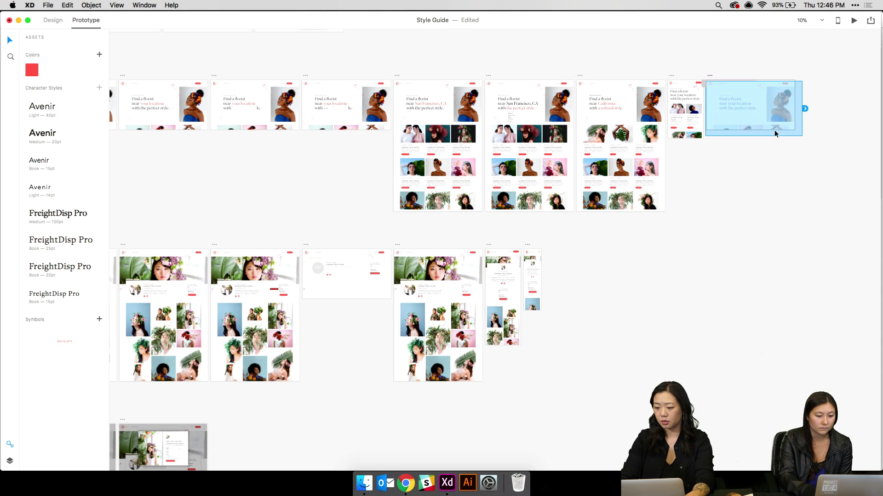
Link the faded artboard at the end of the Landing Page row to the first Florist's Profile artboard
left_click(800, 150)
left_click(709, 76)
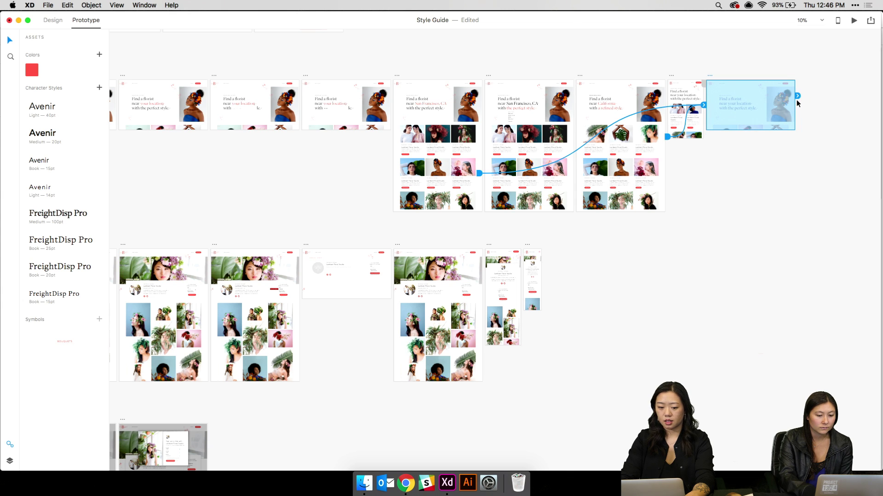
scroll(796, 102, "down", 3)
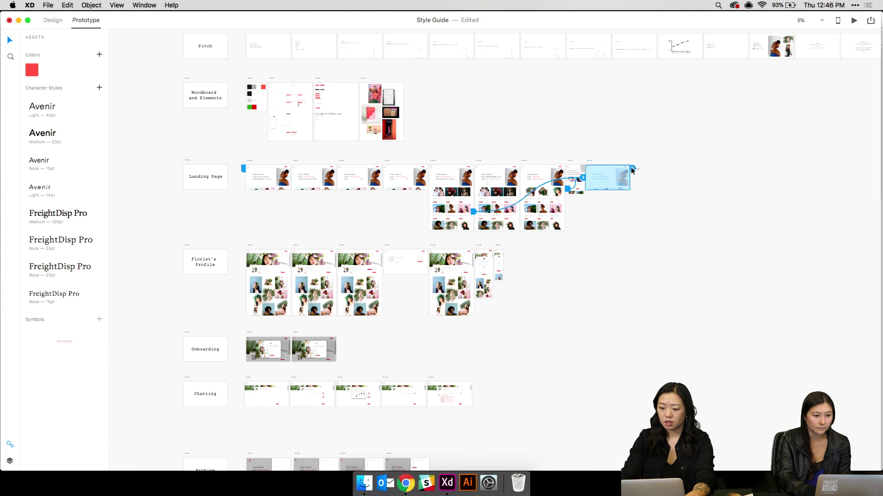
left_click_drag(632, 170, 285, 290)
left_click(272, 229)
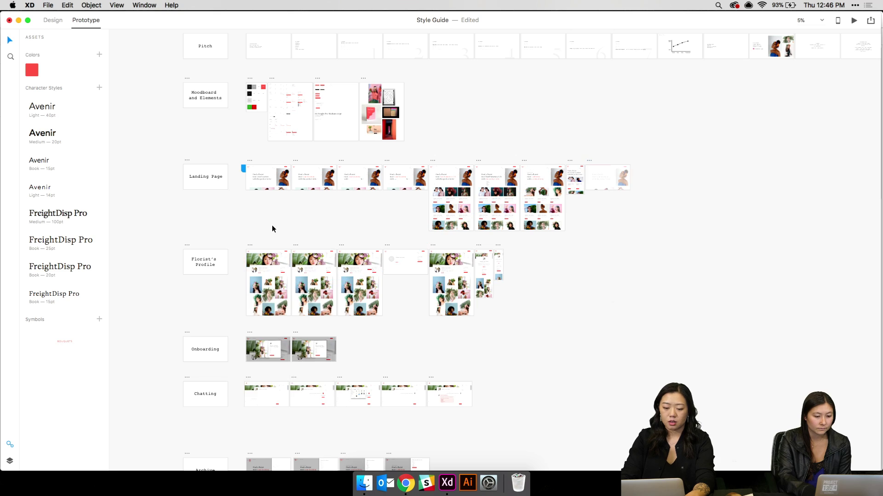
Examine the Florist's Profile artboards up close, comparing the chat sign-up form and its email error state
scroll(271, 229, "up", 5)
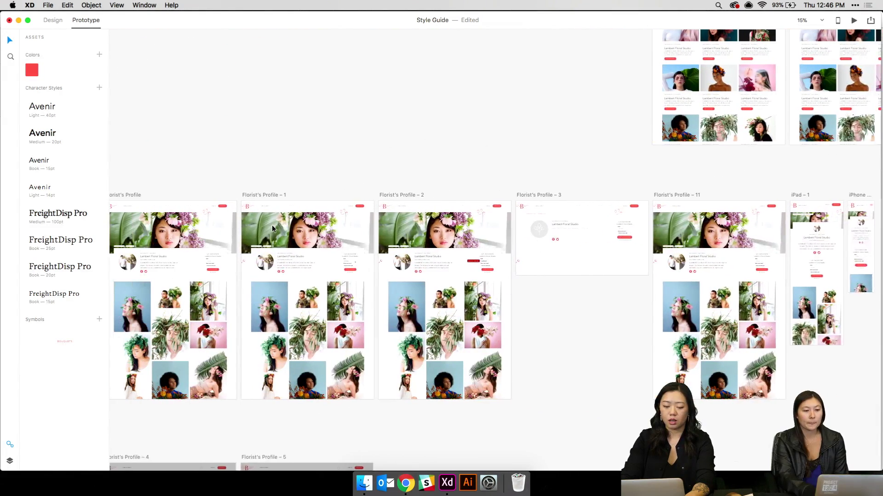
scroll(271, 228, "left", 2)
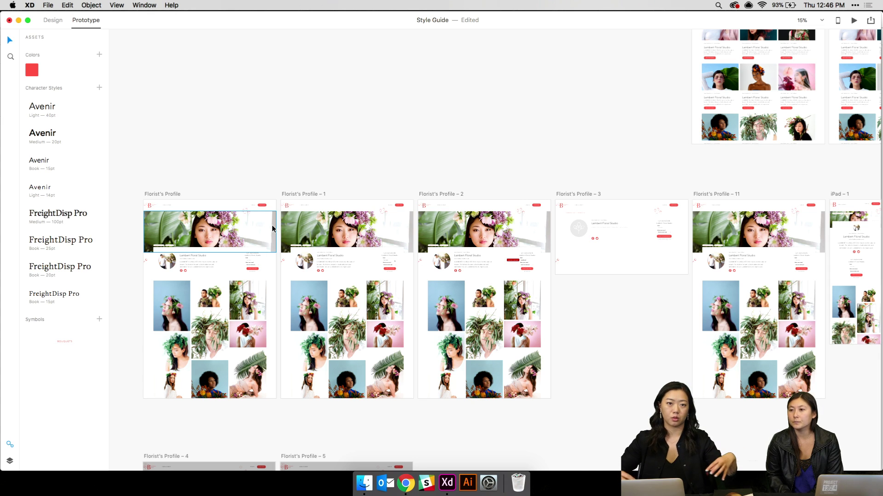
key("super+equal")
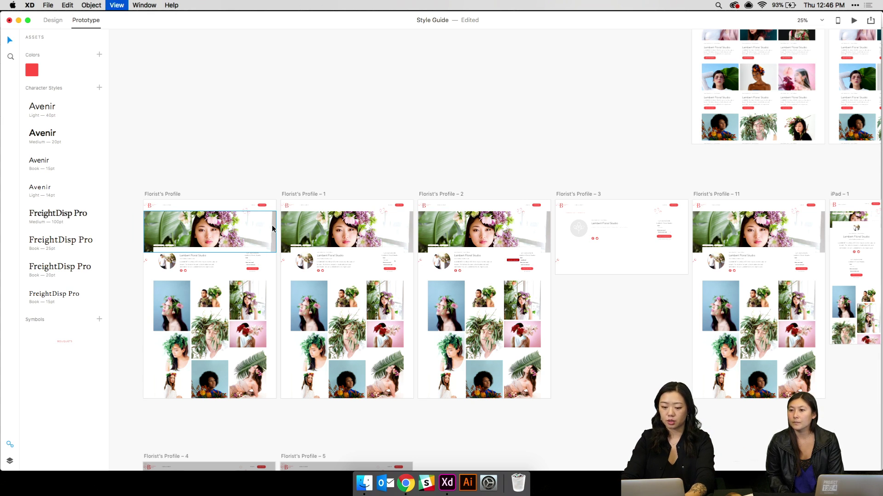
scroll(119, 280, "right", 3)
scroll(444, 218, "left", 3)
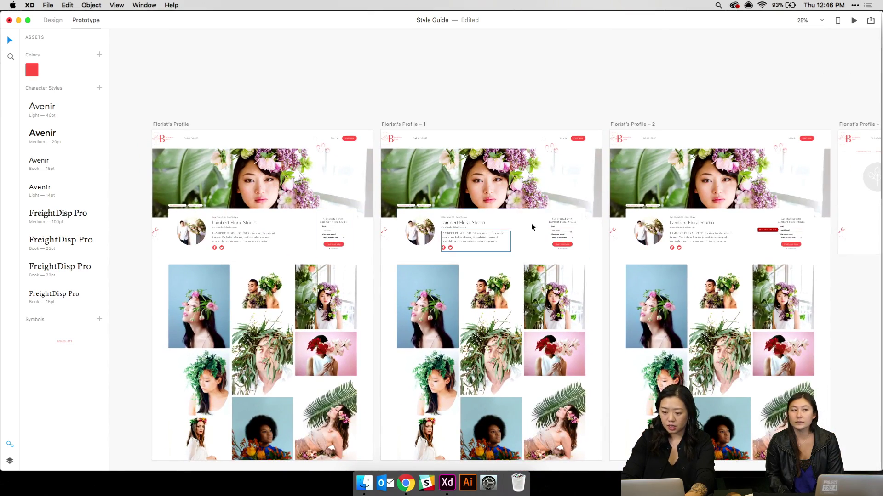
key("super+equal")
scroll(534, 230, "right", 5)
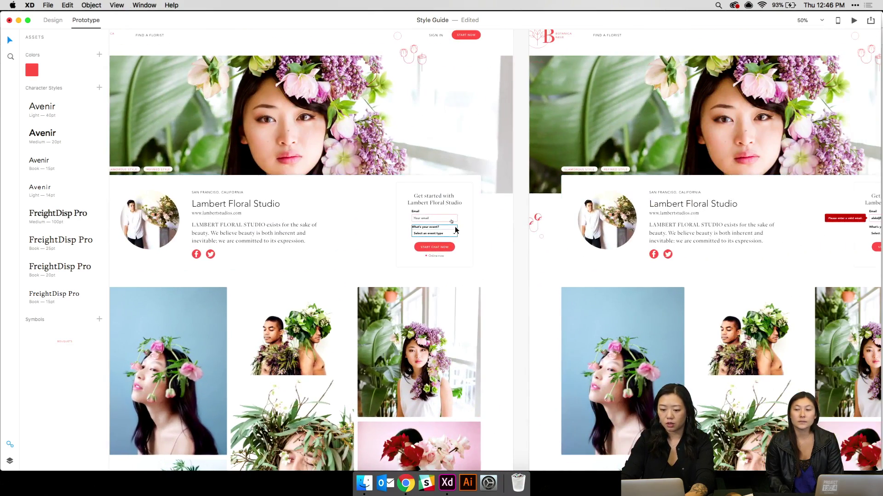
scroll(538, 221, "right", 6)
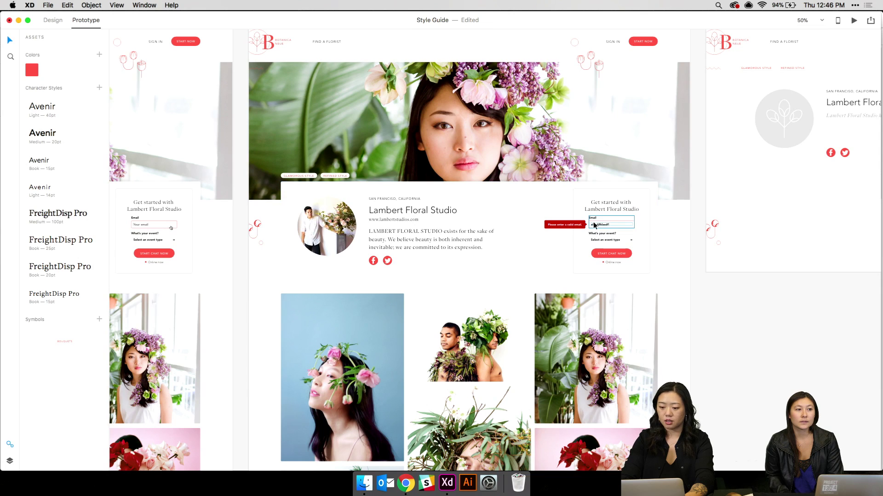
Link the hero image on the first Florist's Profile artboard to Florist's Profile – 11 with a Dissolve transition
key("super+minus")
key("super+minus")
left_click(275, 214)
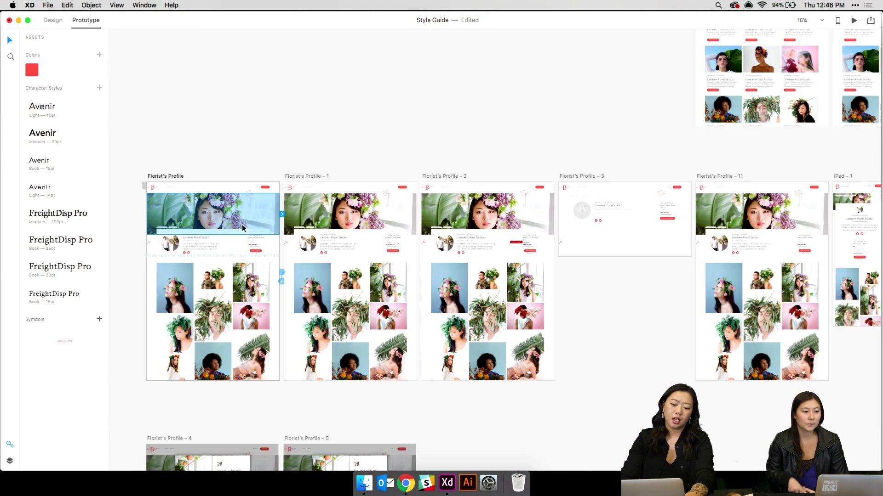
left_click_drag(281, 214, 753, 214)
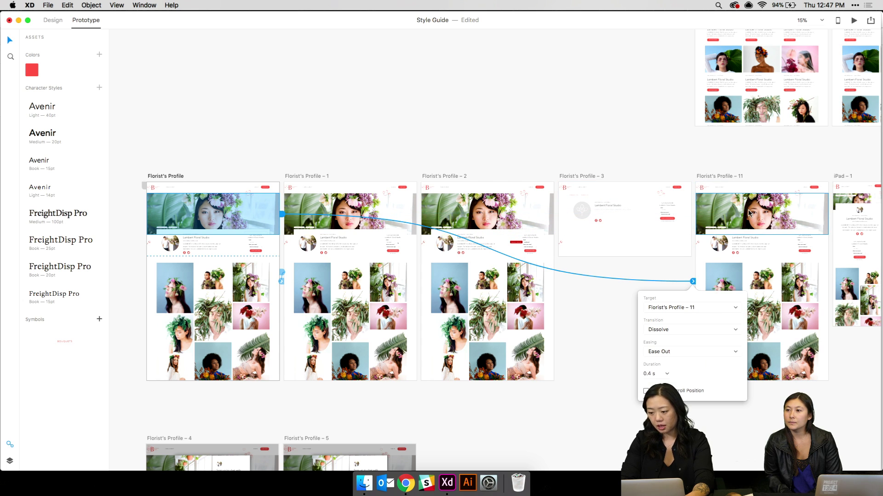
left_click(570, 296)
Link the Florist's Profile – 11 artboard to the first Onboarding artboard
scroll(615, 292, "right", 3)
scroll(616, 291, "up", 1)
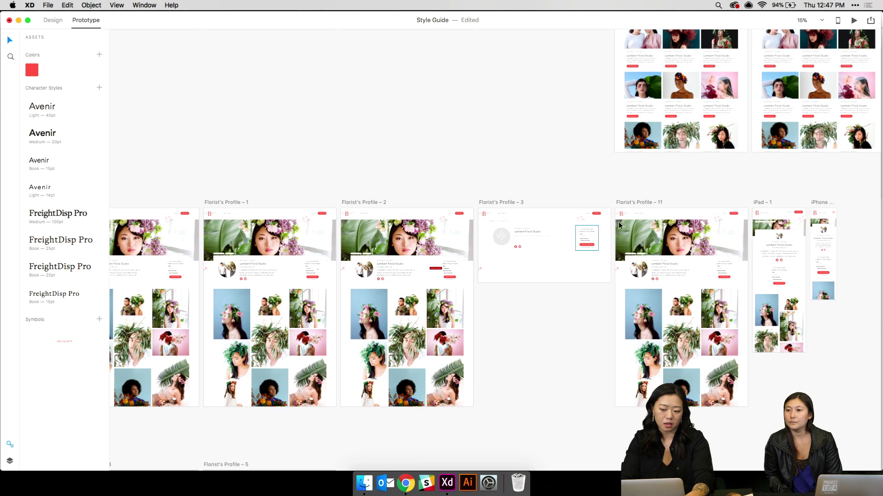
left_click(641, 203)
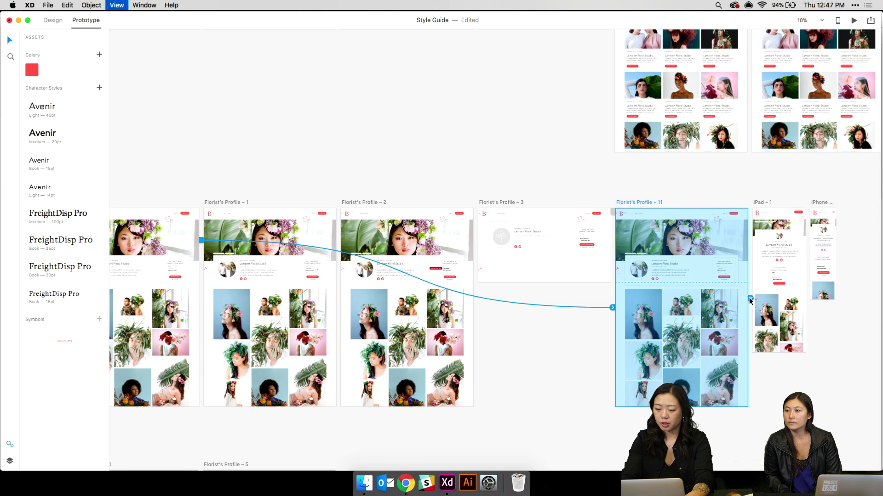
scroll(750, 302, "down", 5)
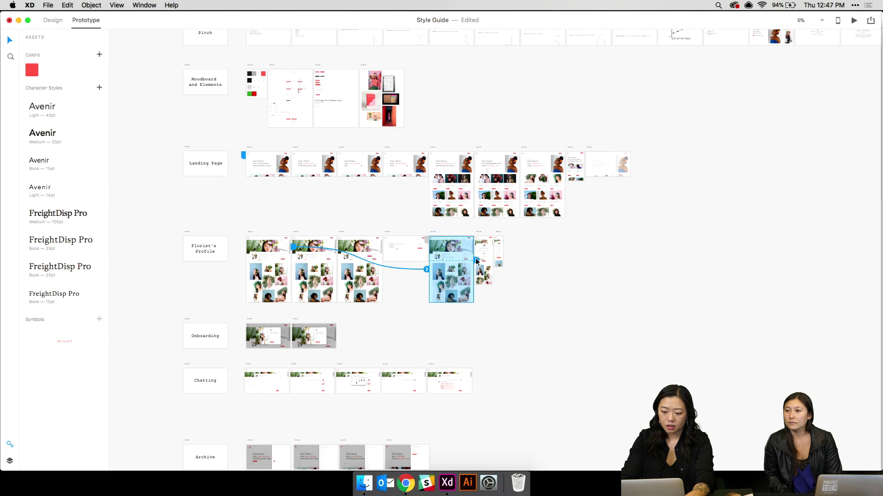
left_click_drag(476, 263, 269, 337)
left_click(269, 337)
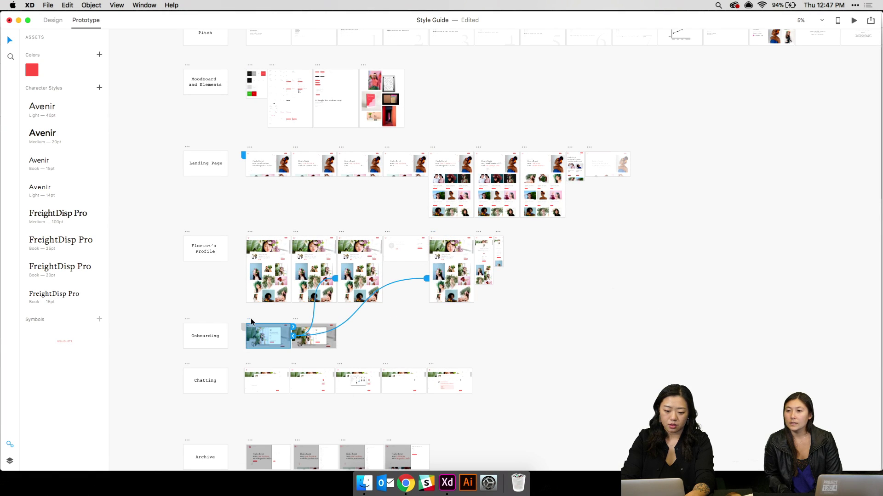
Link the first Onboarding artboard to the second, and the second Onboarding artboard to the first Chatting artboard
left_click(310, 338)
left_click(276, 318)
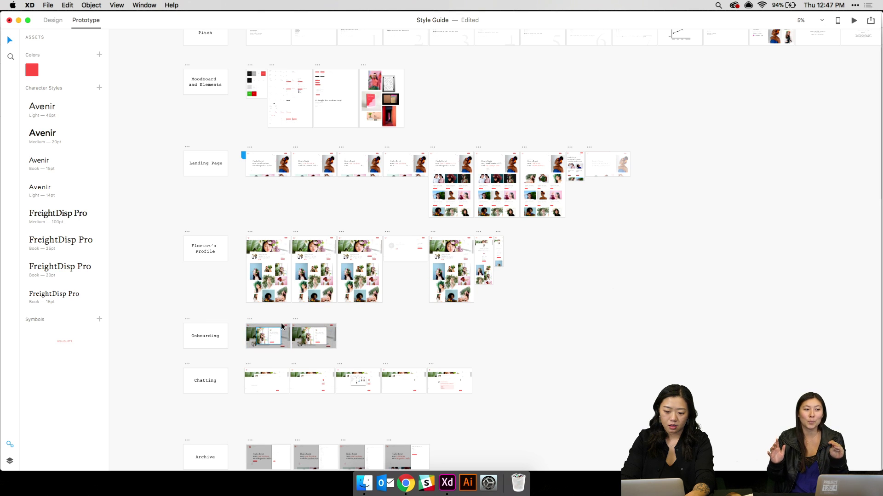
left_click(297, 322)
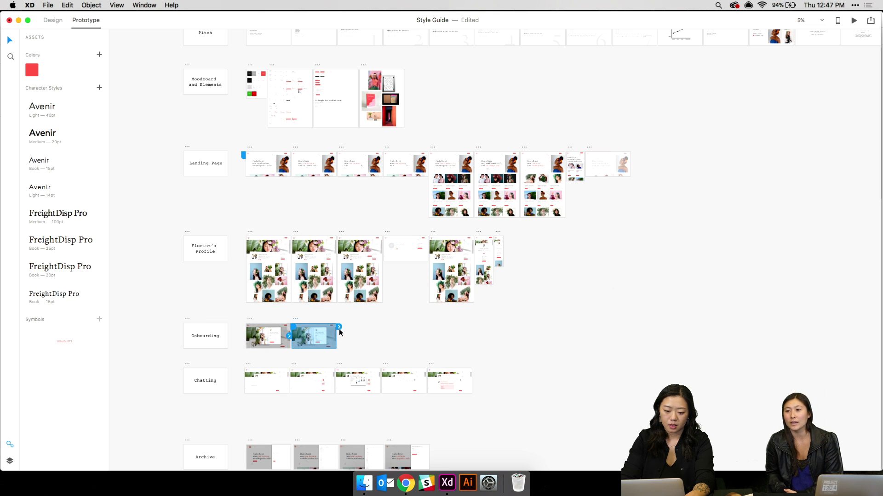
left_click_drag(338, 331, 258, 376)
left_click(233, 398)
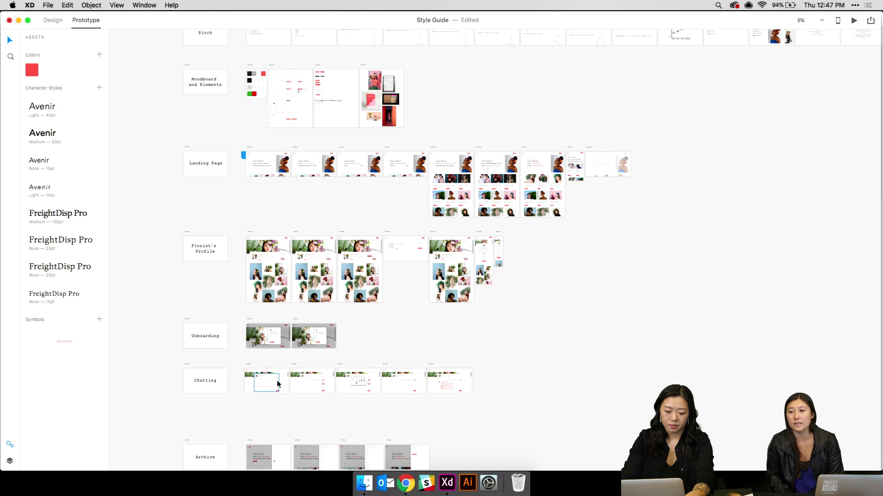
left_click(265, 373)
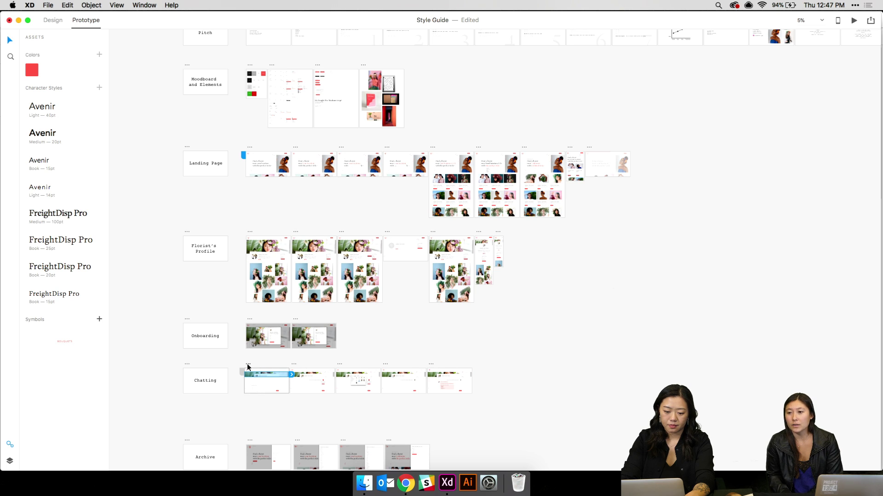
left_click(247, 366)
left_click(291, 381)
left_click_drag(317, 384, 263, 380)
left_click(249, 396)
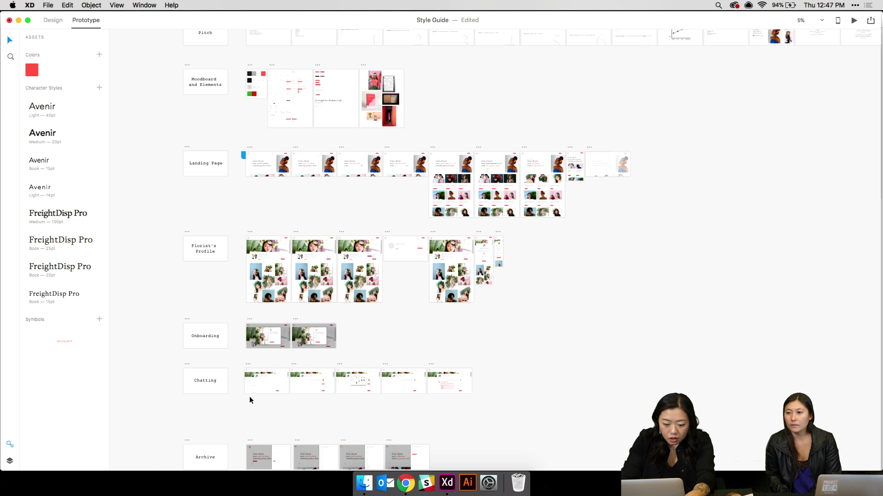
left_click(247, 366)
scroll(247, 367, "up", 5)
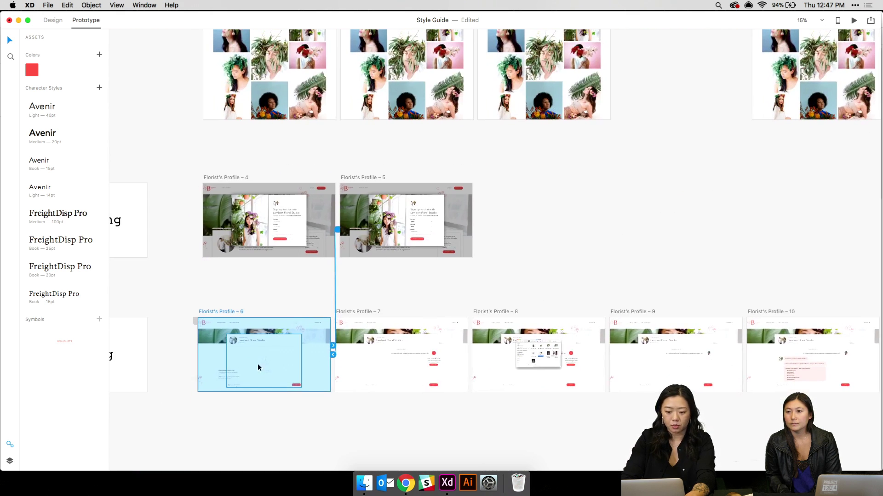
left_click(401, 333)
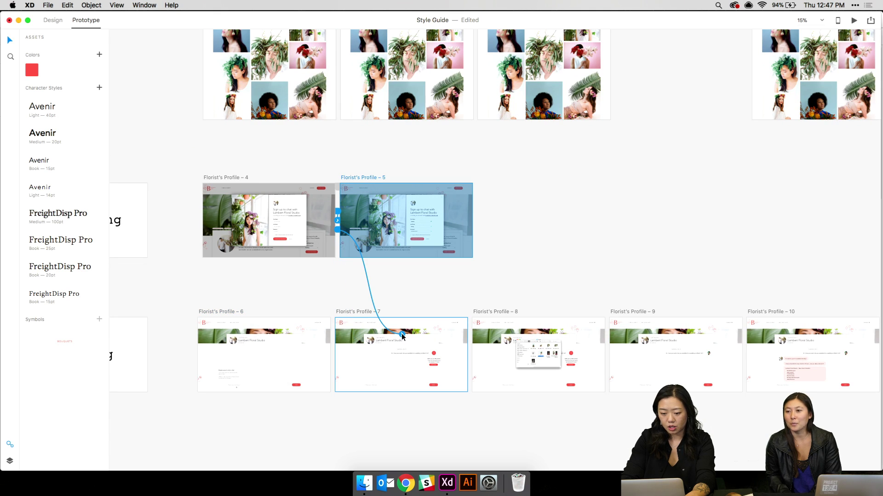
left_click(284, 337)
left_click(284, 337)
left_click(338, 350)
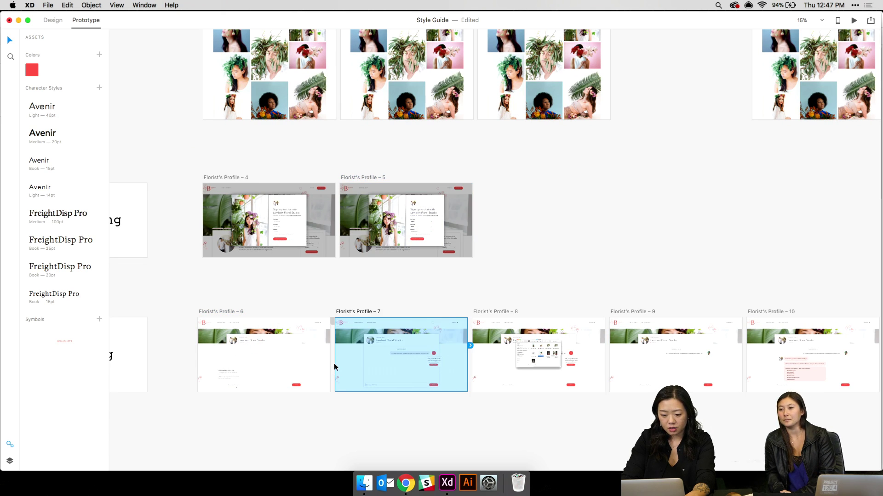
left_click(313, 342)
left_click(332, 338)
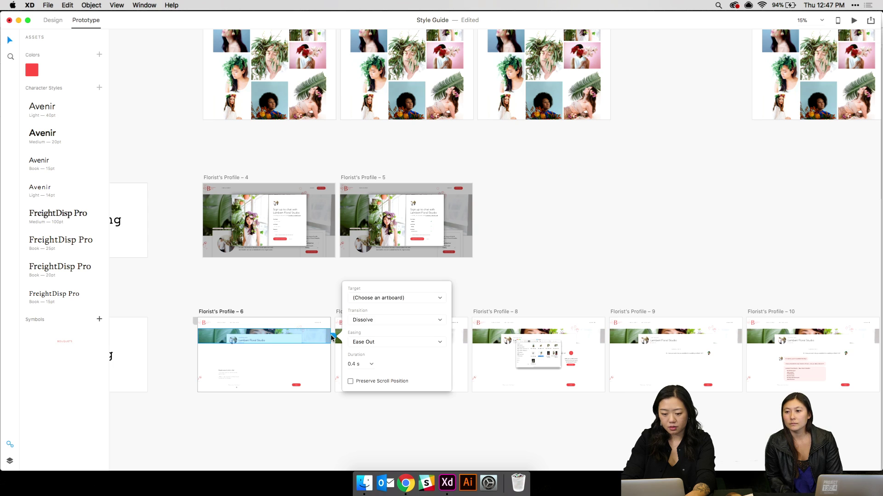
left_click(216, 316)
Link Florist's Profile – 6 to Florist's Profile – 7 with a Dissolve transition, and Florist's Profile – 7 to Florist's Profile – 8
left_click(216, 313)
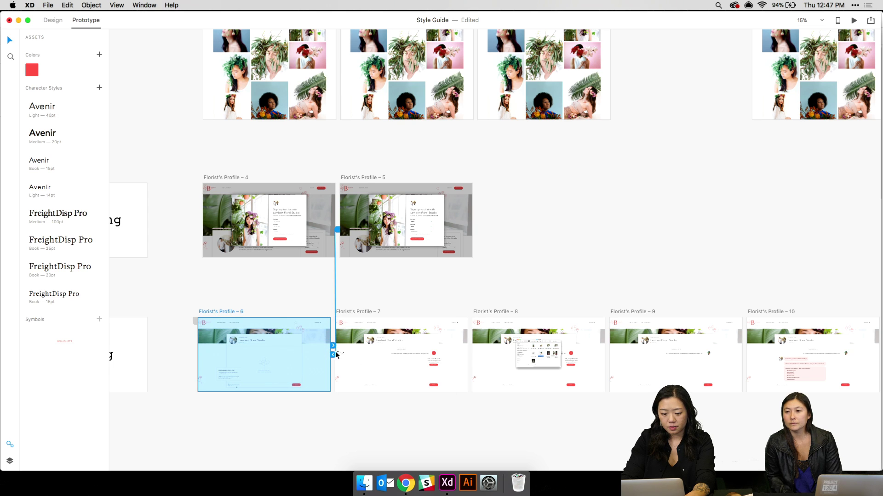
left_click_drag(334, 346, 370, 340)
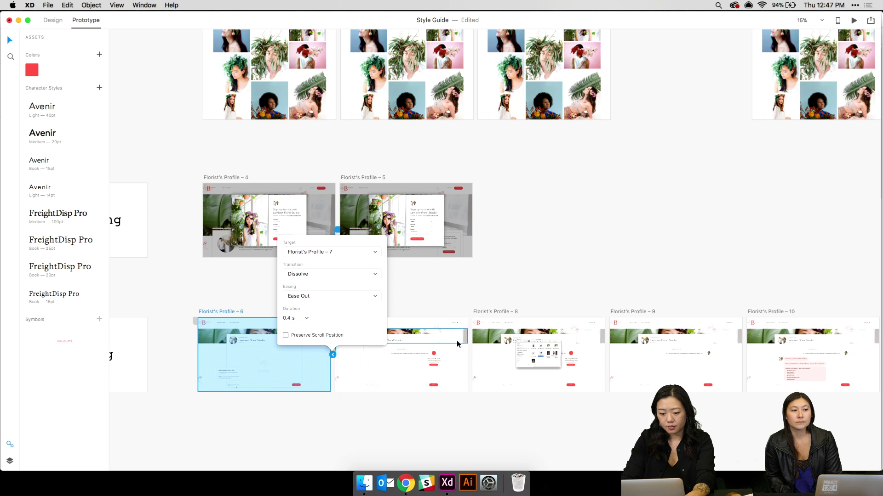
left_click(435, 311)
left_click(336, 343)
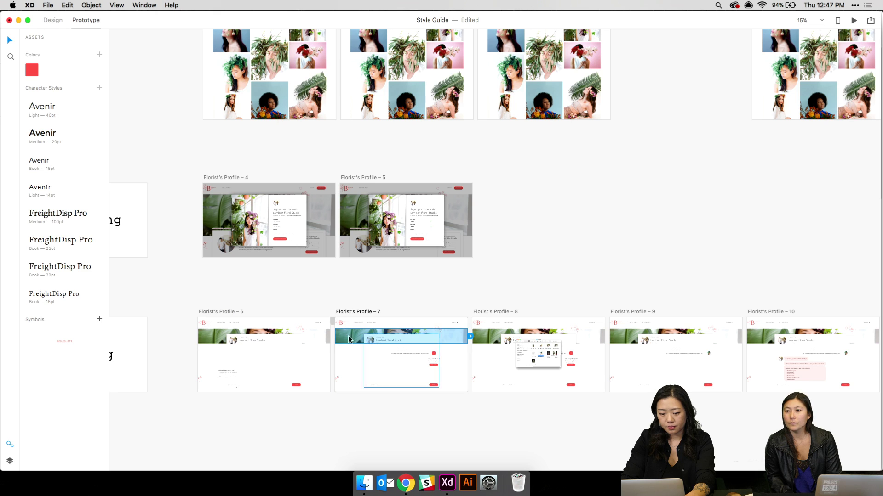
left_click(314, 320)
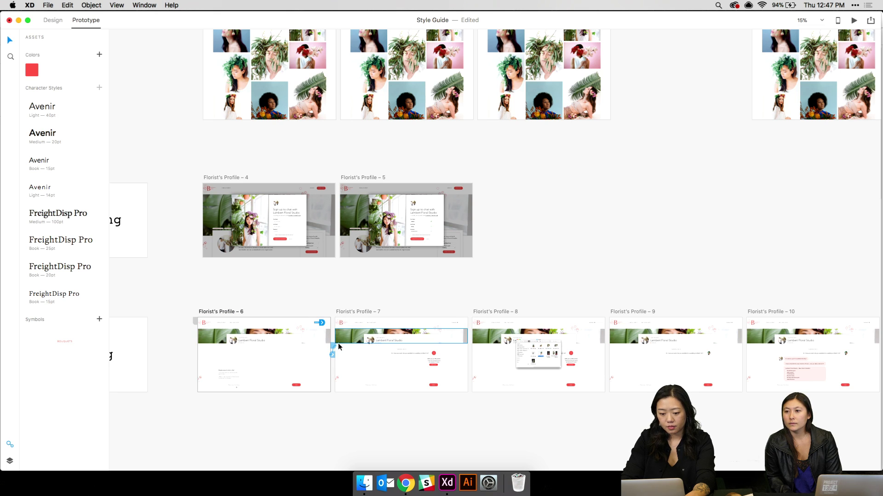
left_click(355, 312)
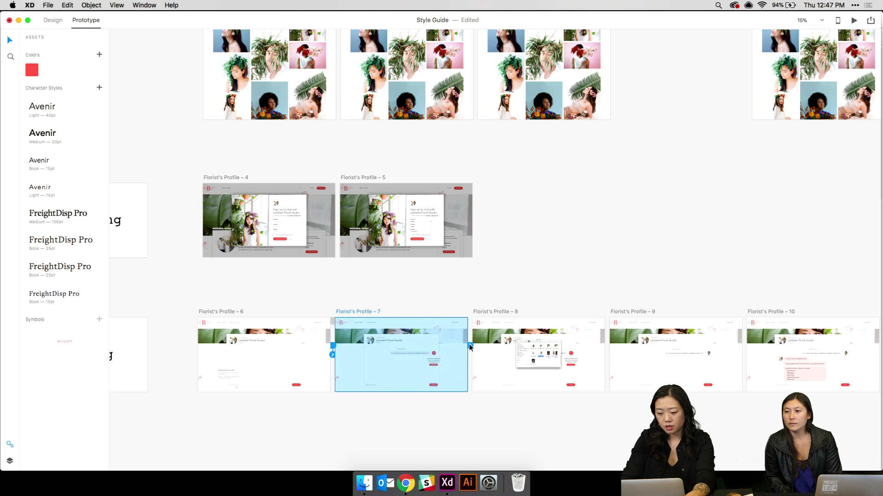
left_click_drag(469, 344, 526, 340)
left_click(589, 322)
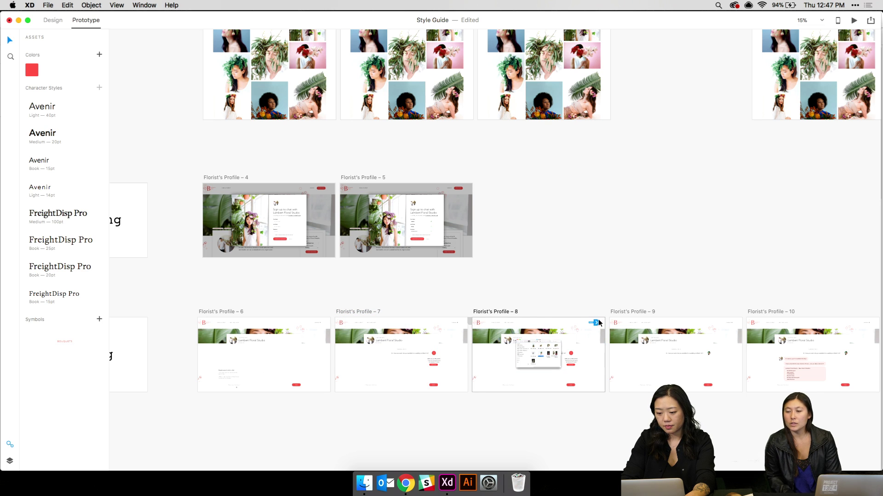
Link Florist's Profile – 8 to Florist's Profile – 9, and Florist's Profile – 9 to Florist's Profile – 10
left_click(498, 316)
left_click_drag(607, 355, 637, 336)
left_click(691, 294)
scroll(690, 297, "right", 5)
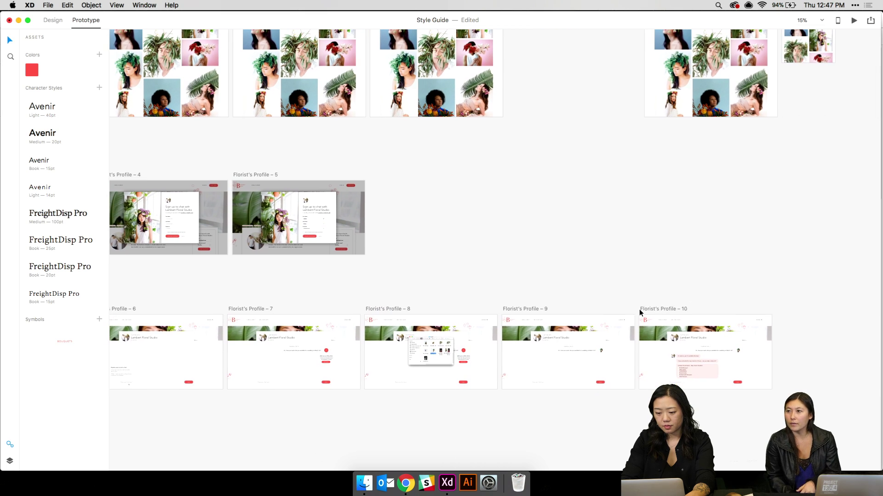
left_click(537, 310)
left_click_drag(637, 352, 686, 342)
left_click(721, 298)
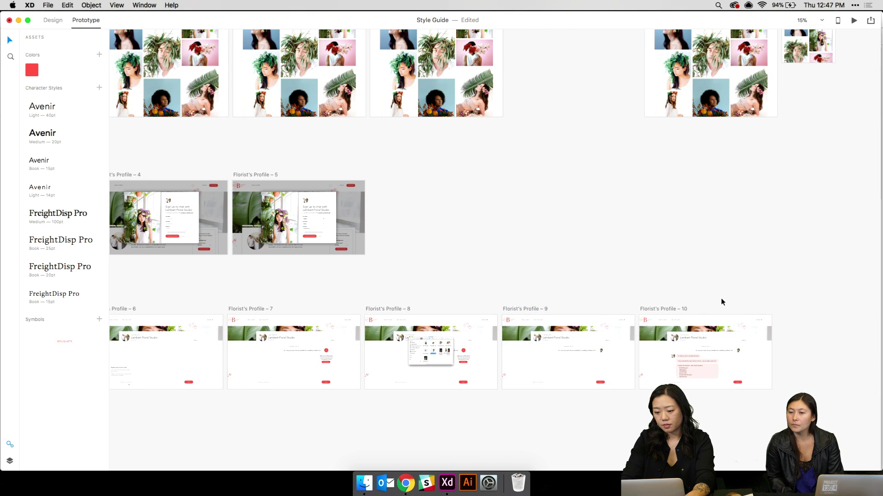
Review the artboard rows from Chatting and Archive back up to Moodboard and Landing Page
left_click(650, 308)
left_click(627, 296)
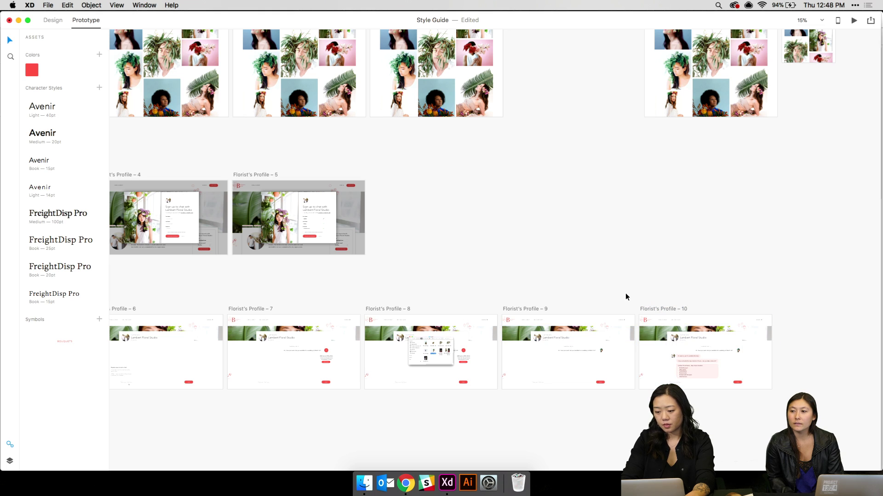
key("super+minus")
key("super+equal")
scroll(365, 400, "down", 4)
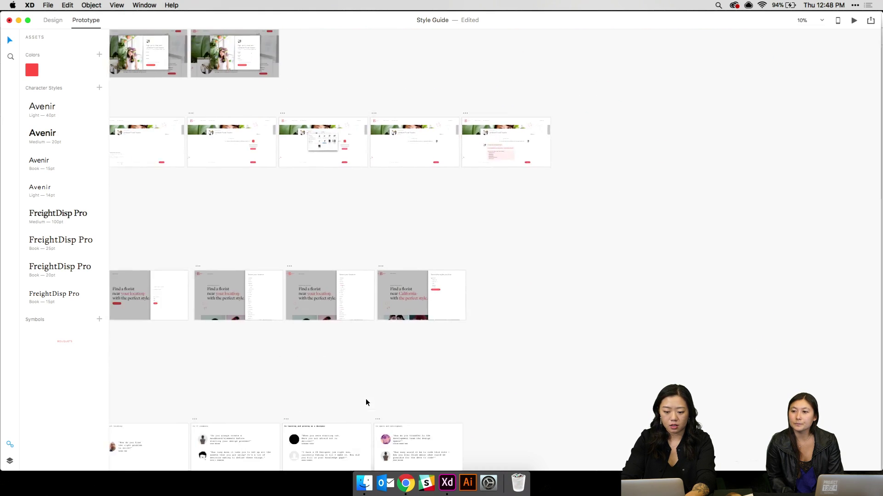
scroll(366, 400, "up", 2)
scroll(366, 403, "up", 10)
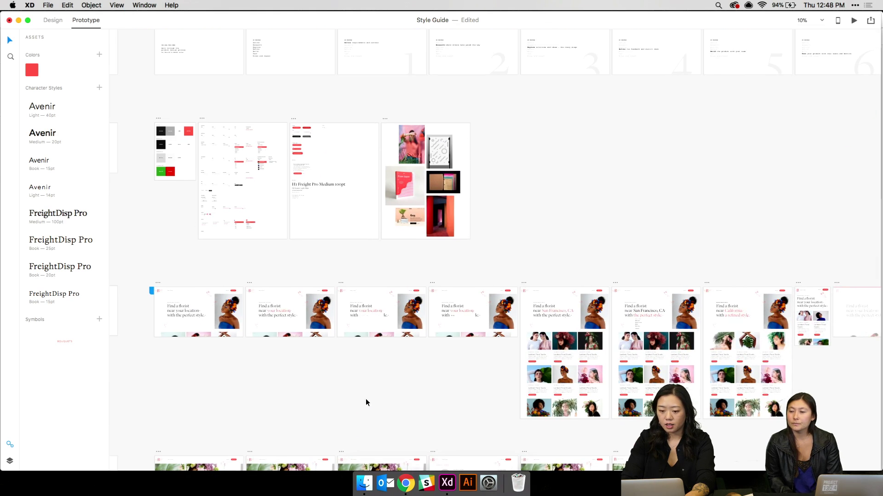
scroll(367, 402, "left", 8)
scroll(366, 402, "down", 1)
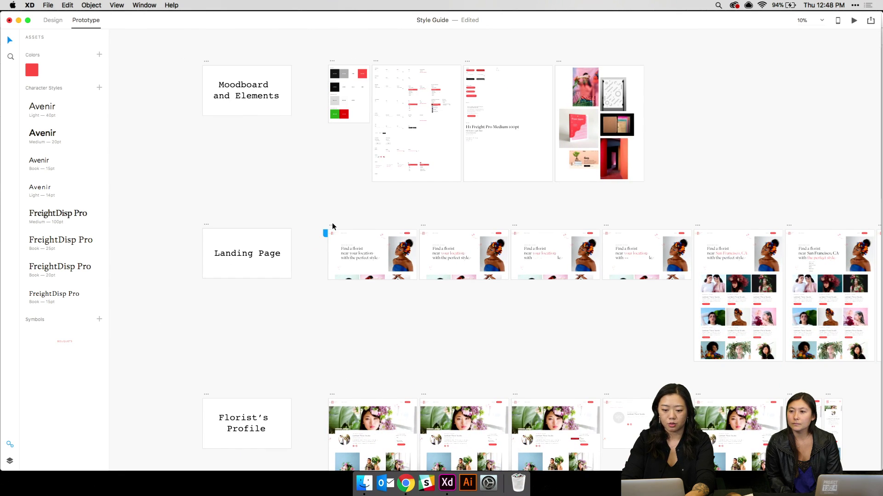
key("super+minus")
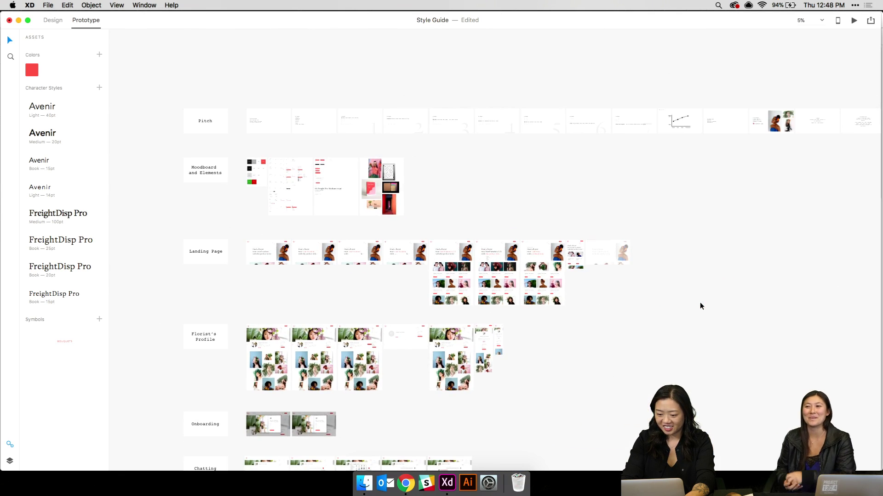
key("super+equal")
scroll(700, 302, "right", 3)
scroll(699, 302, "down", 2)
Replace the California landing page artboard's florist image grid with the grid from the last landing page artboard
left_click(594, 289)
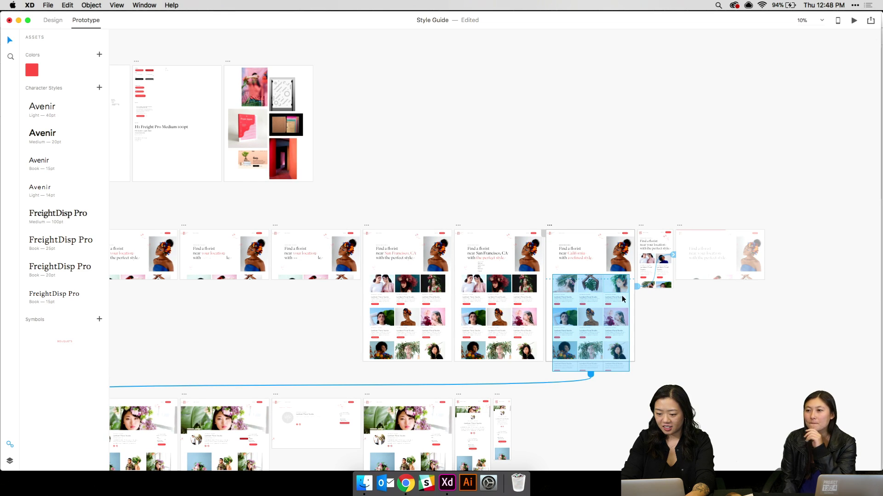
left_click_drag(592, 374, 716, 260)
left_click(691, 261)
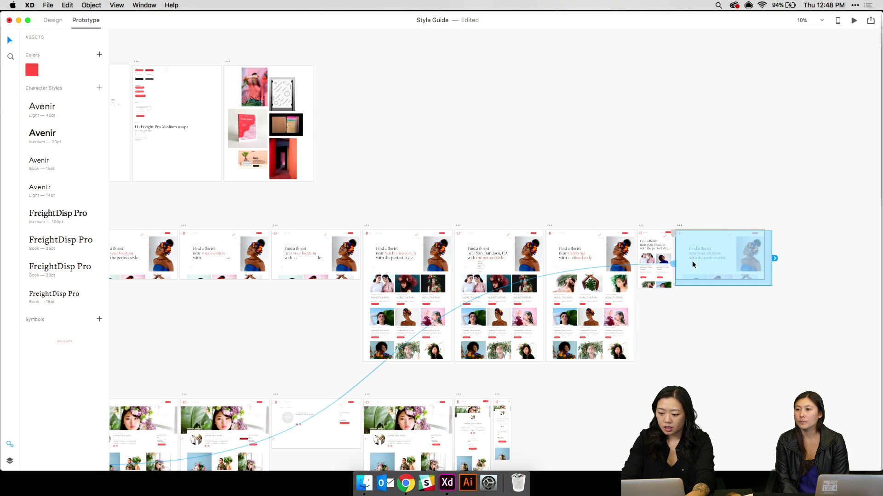
left_click(598, 316)
left_click(720, 271)
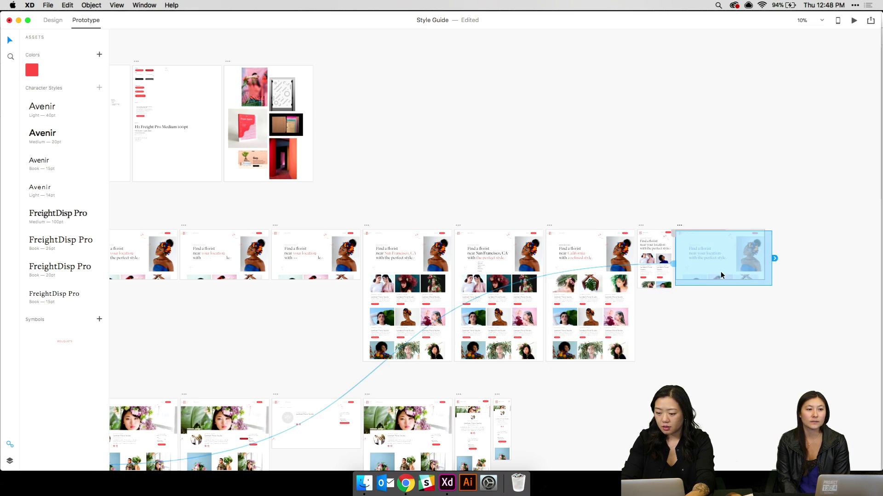
key("ctrl+v")
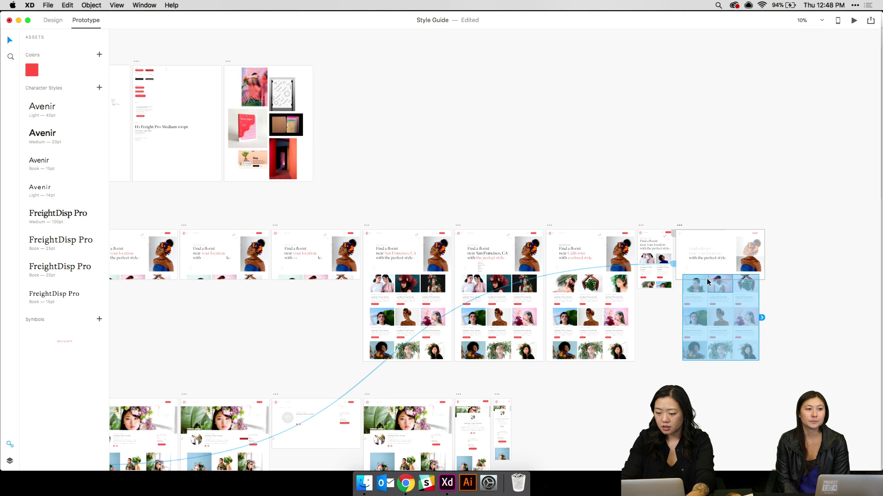
left_click(577, 317)
key("Escape")
key("Escape")
left_click(694, 274)
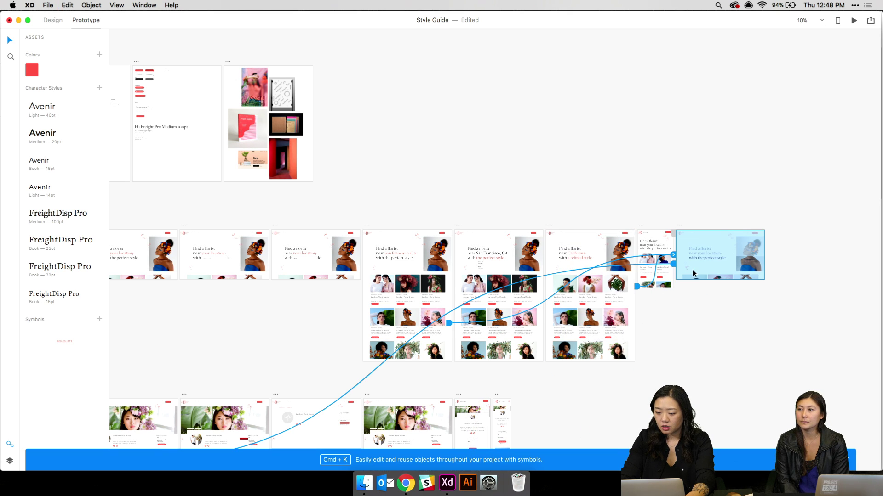
left_click(586, 302)
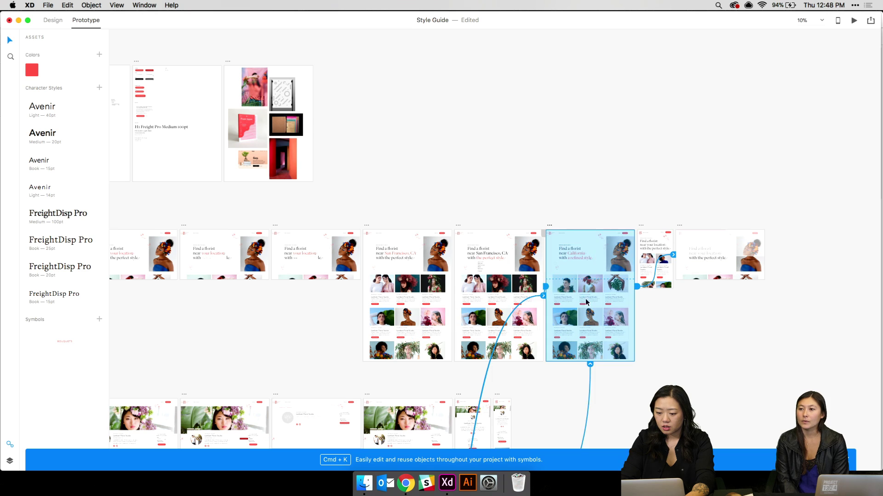
left_click(586, 302)
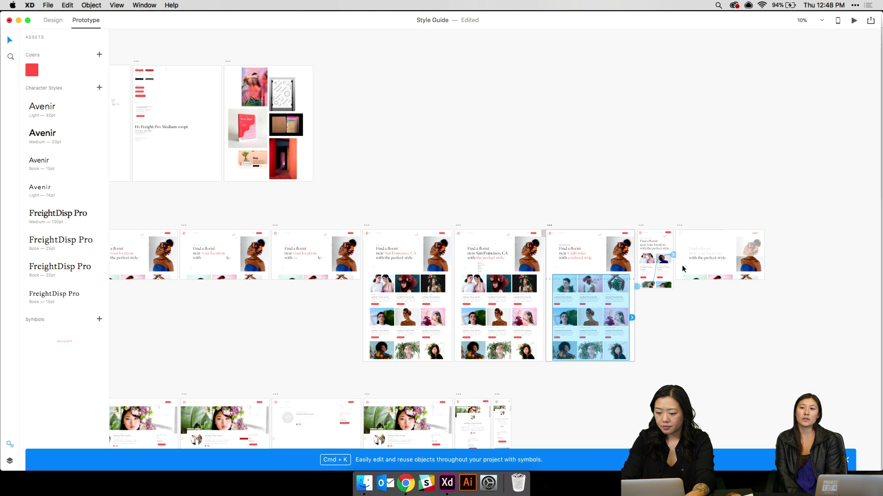
Link the California artboard's florist image grid to the last landing page artboard
left_click_drag(632, 317, 712, 250)
left_click(704, 317)
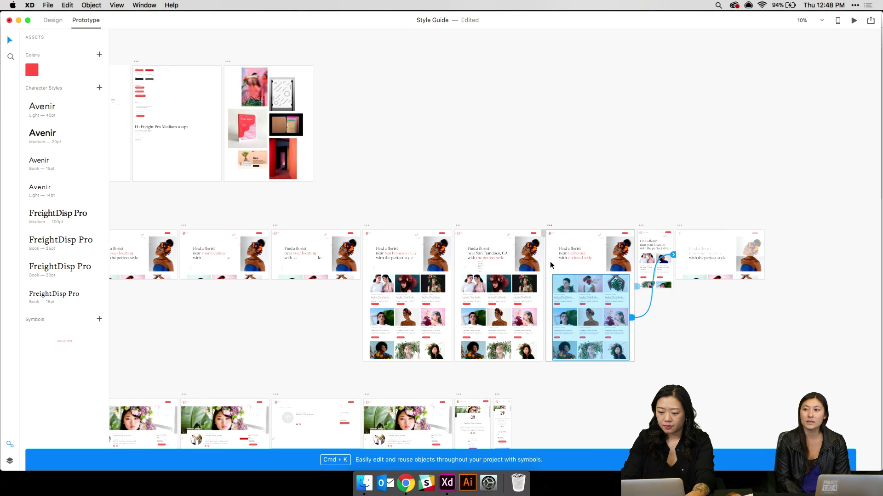
left_click(234, 216)
Preview the prototype from the first landing page artboard and widen the preview window to the full screen width
scroll(234, 215, "left", 2)
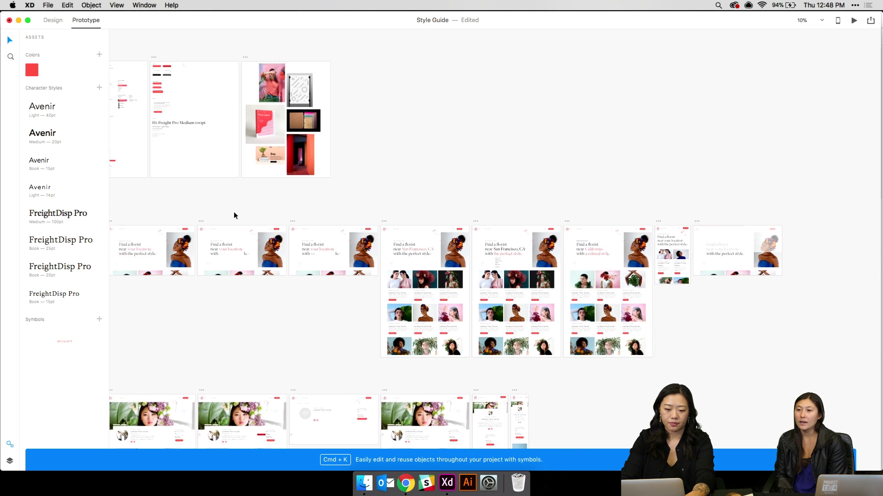
scroll(234, 212, "left", 5)
left_click(271, 218)
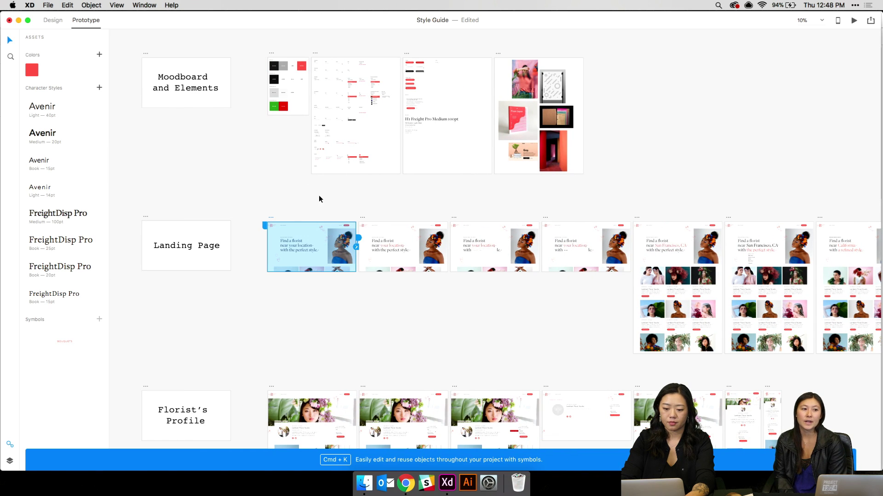
left_click(854, 22)
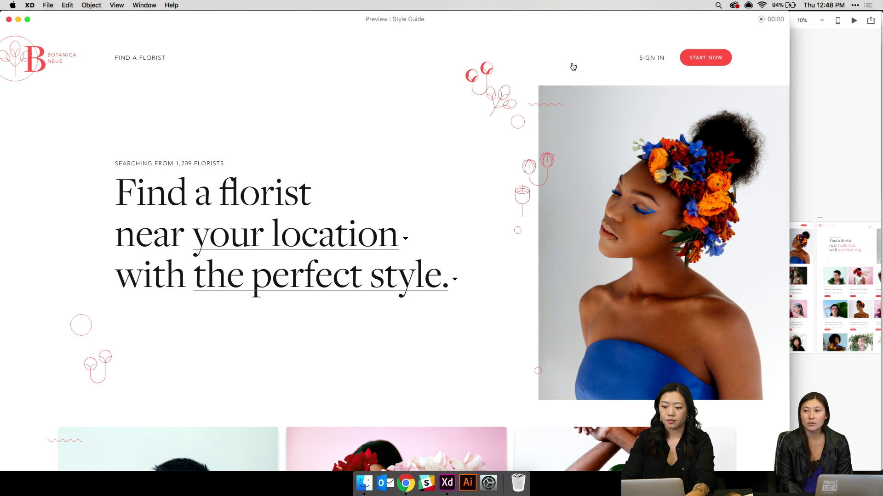
left_click_drag(790, 61, 880, 51)
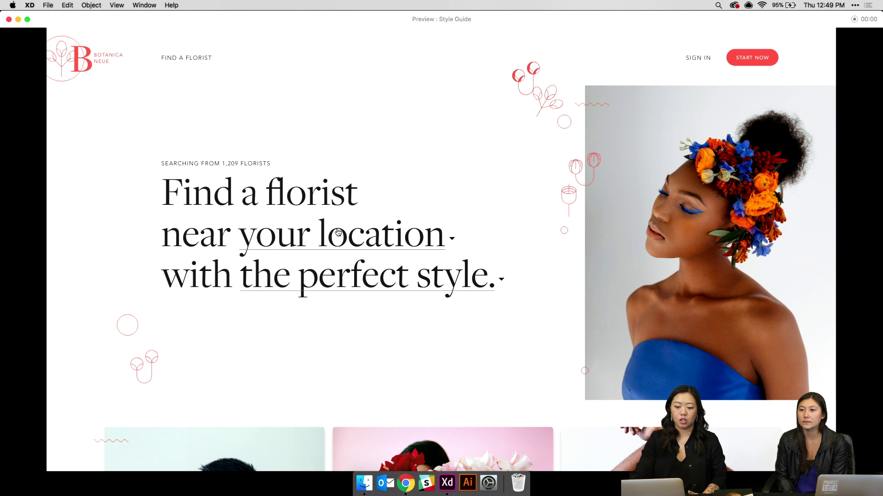
Test the landing page's location selection flow in the preview, including the state list, and close the preview
left_click(386, 238)
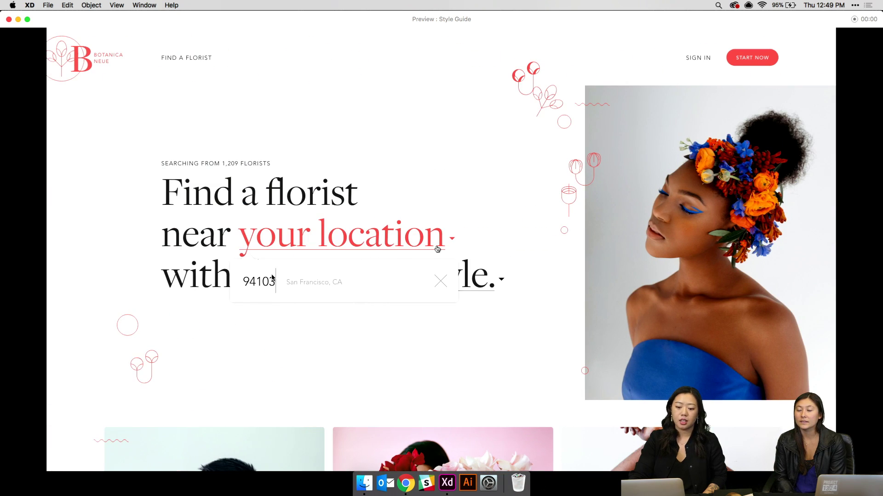
left_click(396, 217)
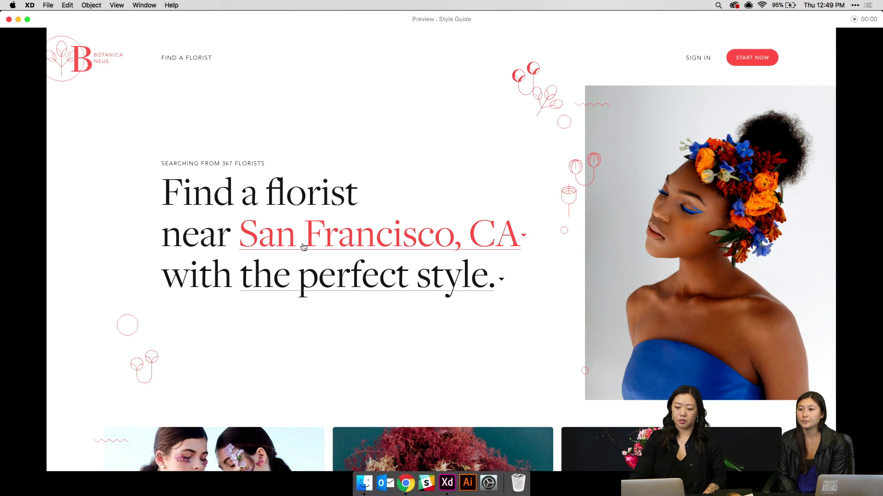
left_click(387, 248)
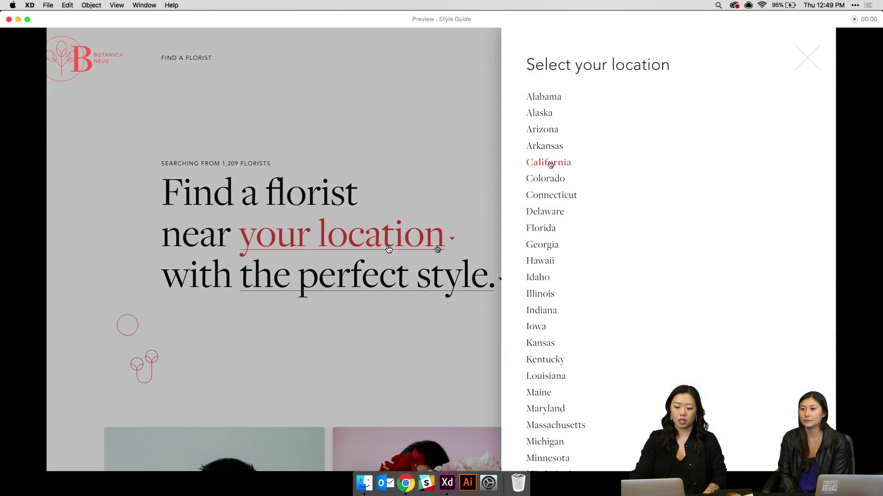
left_click(416, 178)
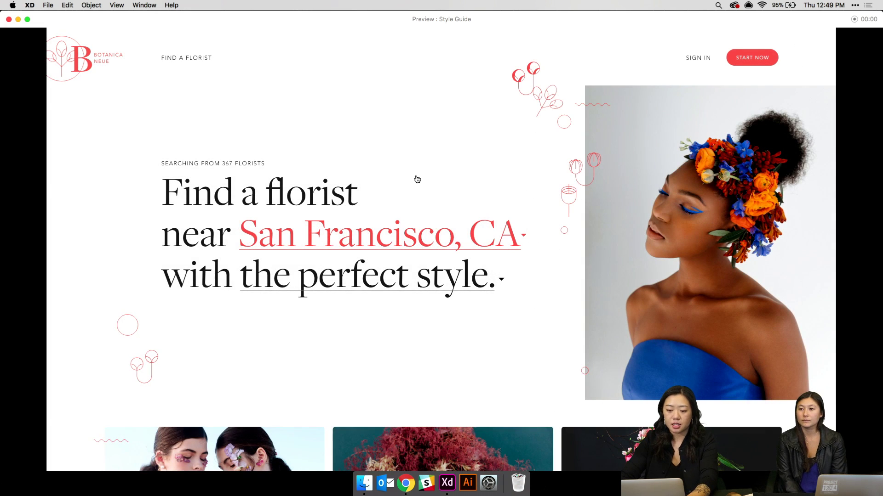
left_click(9, 20)
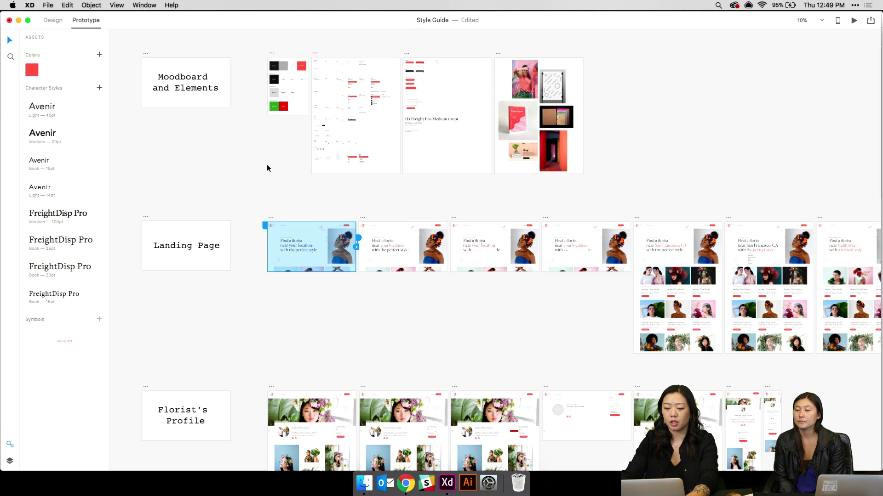
Trace the link from the heading on the San Francisco, CA landing page artboard to its target in the Archive row
scroll(268, 168, "down", 5)
left_click(401, 249)
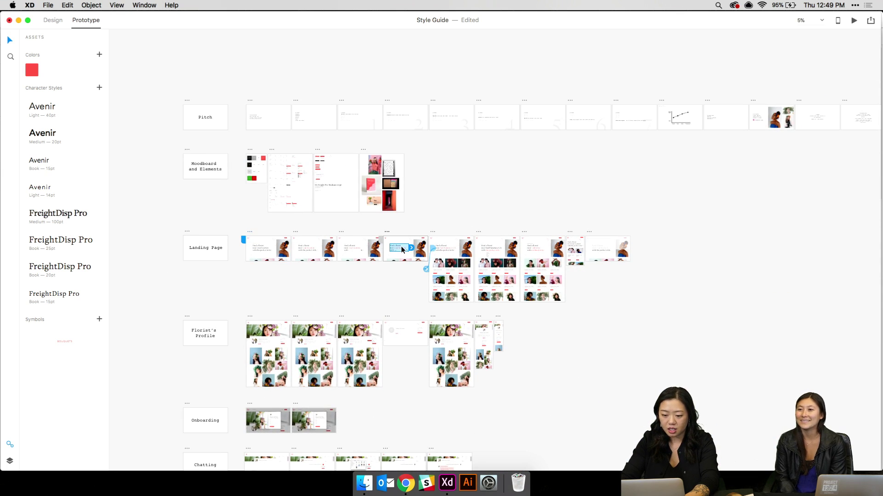
scroll(401, 248, "up", 3)
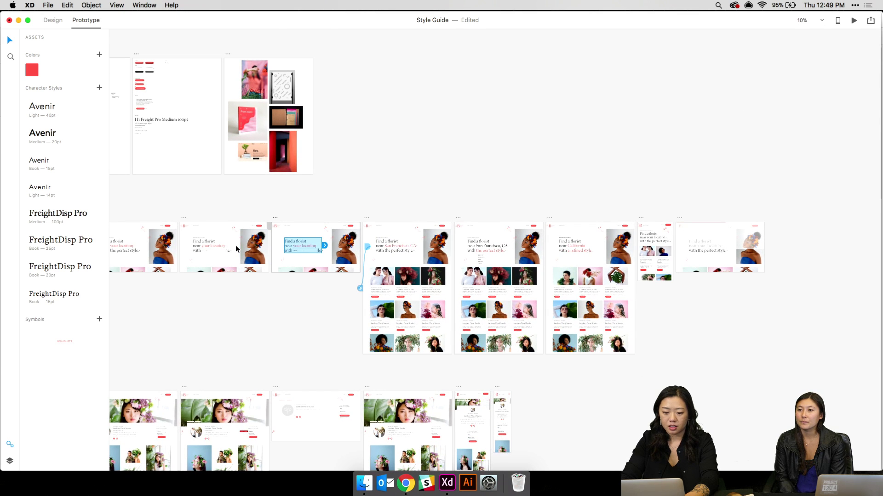
left_click(388, 249)
scroll(389, 249, "down", 3)
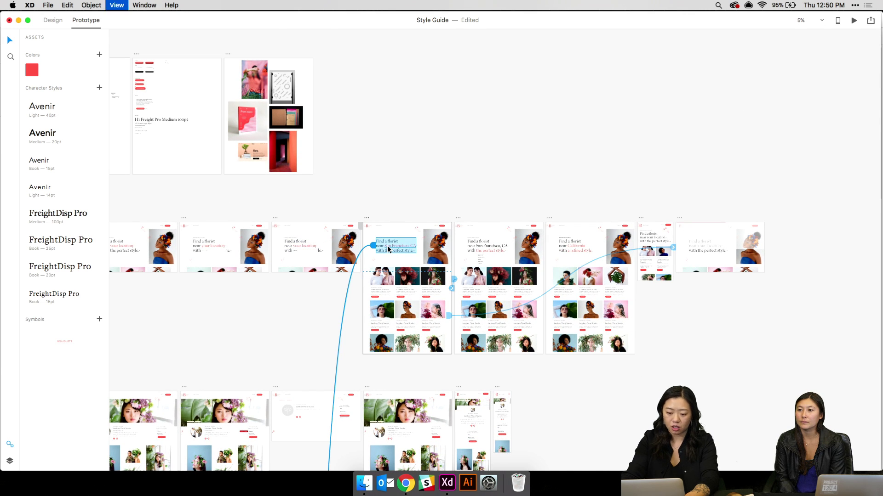
scroll(447, 252, "down", 5)
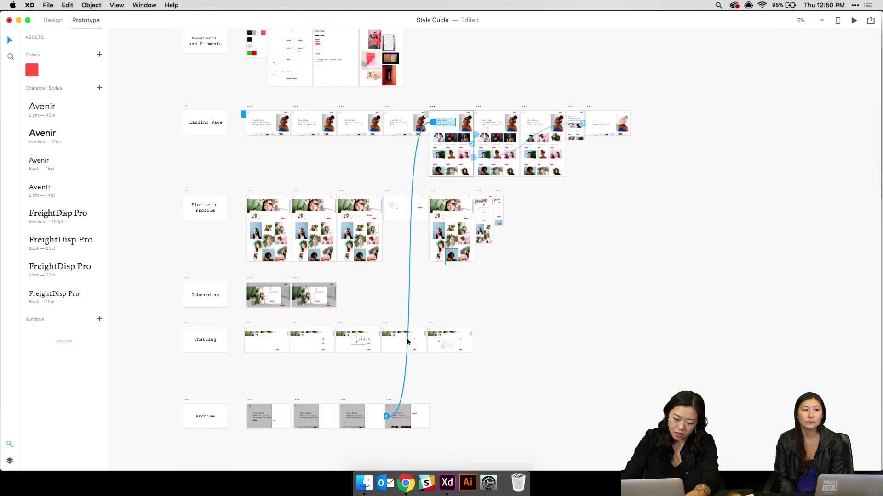
scroll(414, 237, "up", 3)
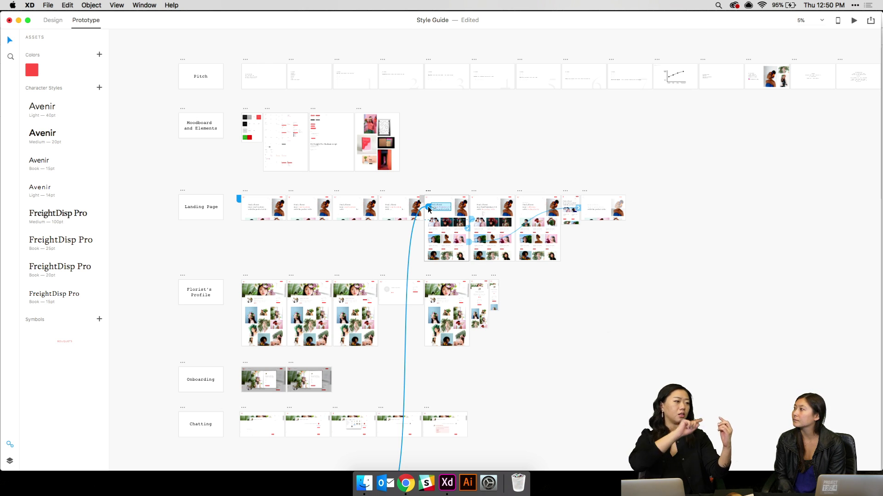
scroll(428, 209, "up", 5)
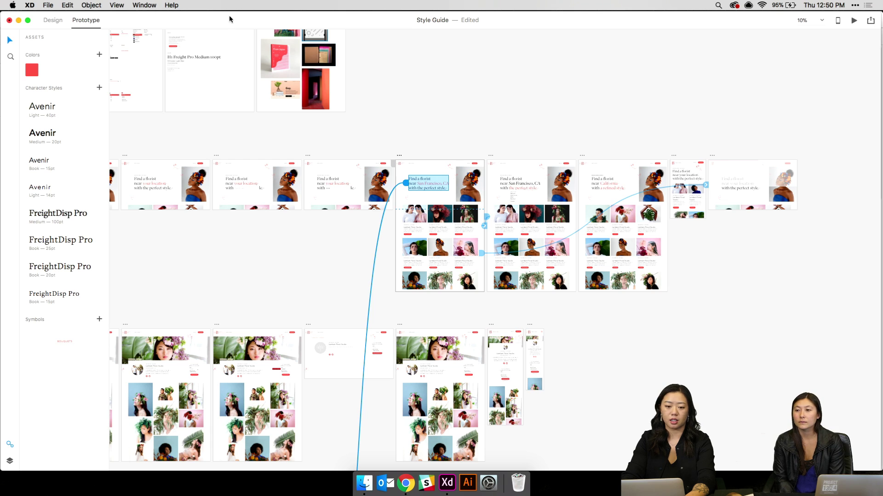
Redirect the link on the San Francisco, CA heading from the Archive artboard to the next landing page artboard
left_click(421, 219)
left_click(344, 186)
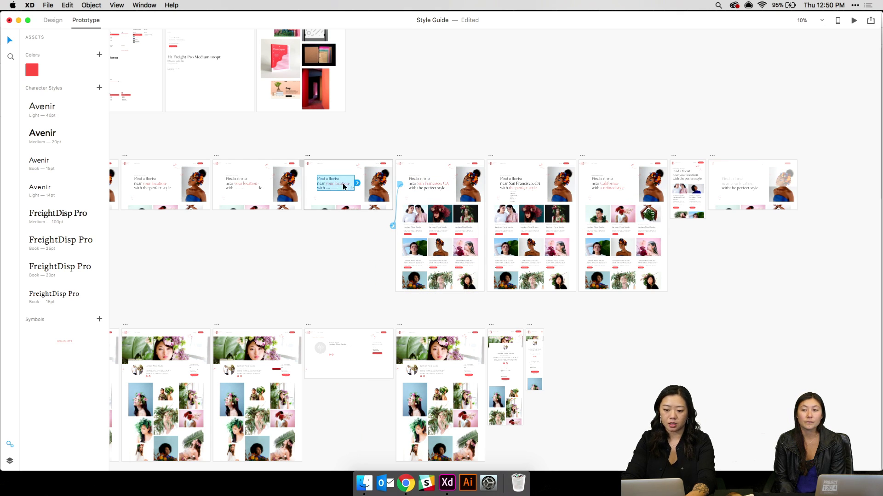
left_click(417, 182)
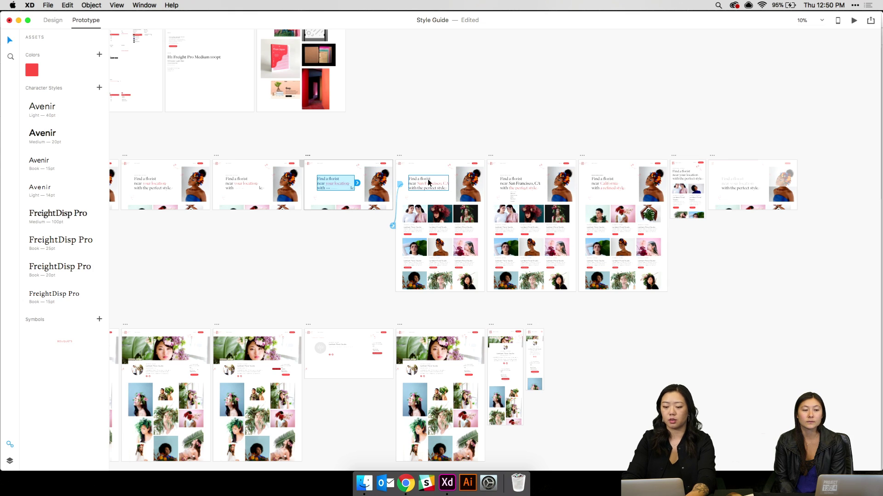
left_click_drag(406, 185, 532, 175)
left_click(448, 140)
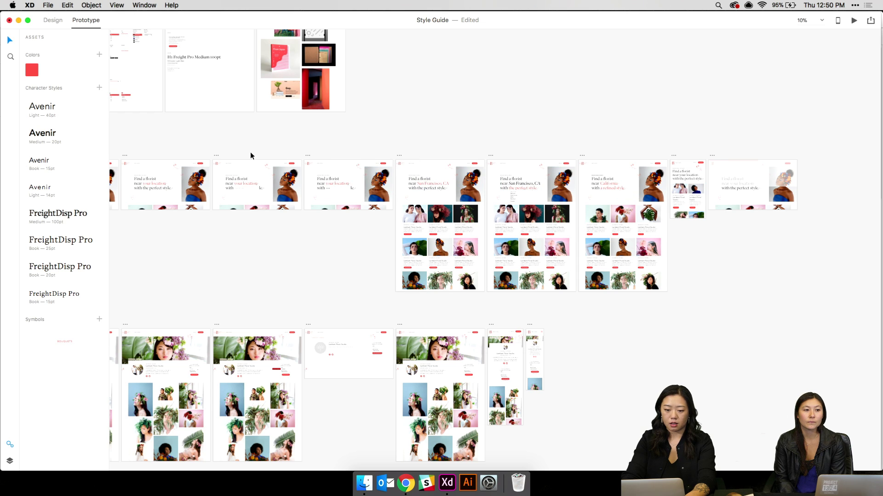
Check the transition settings of the third landing page artboard's outgoing link, and select the second landing page artboard
left_click(244, 168)
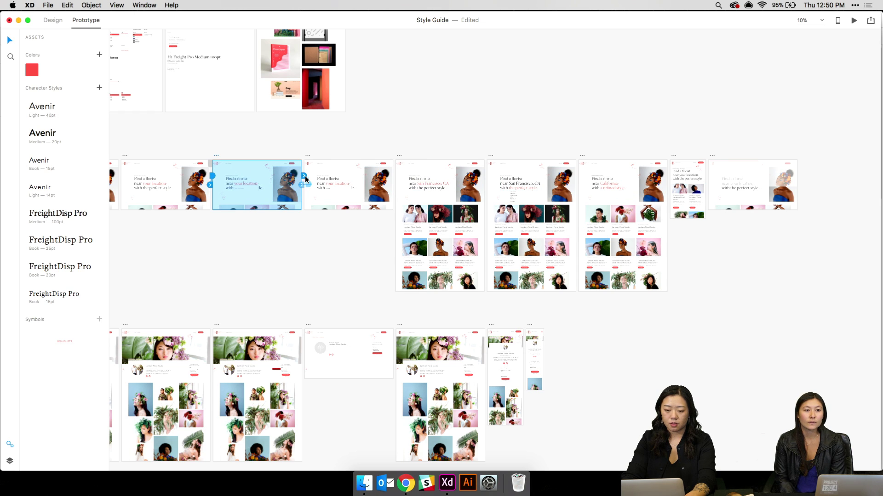
left_click(305, 179)
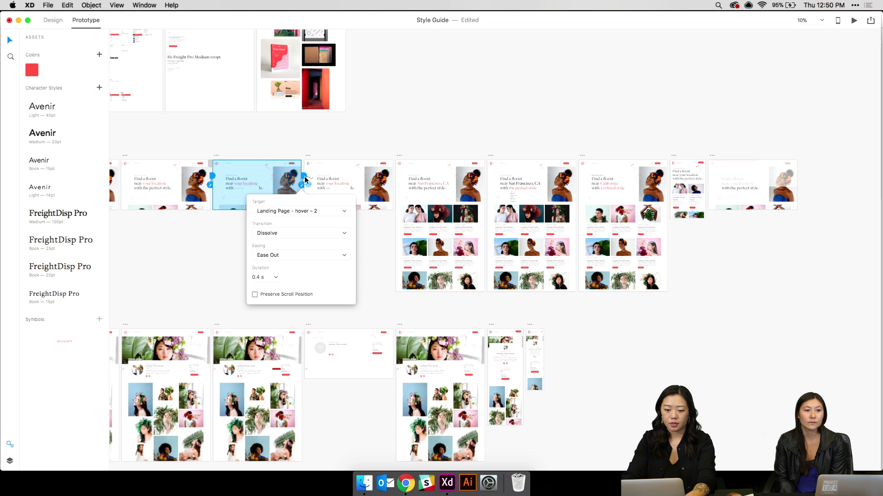
left_click(305, 179)
left_click(305, 179)
left_click(252, 145)
left_click(307, 157)
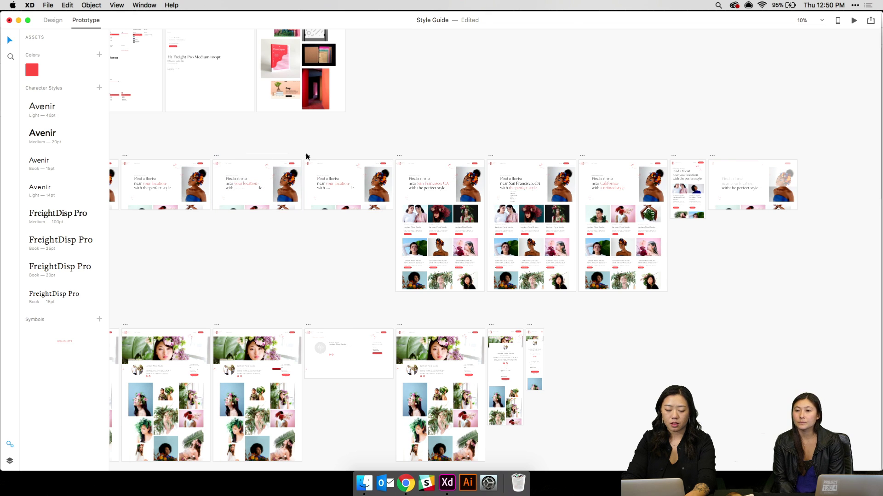
left_click(130, 155)
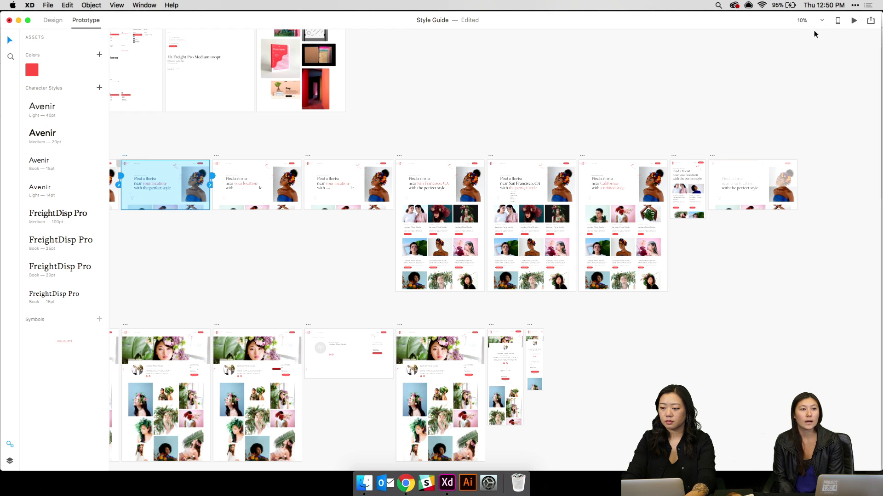
Check the landing page's animated heading sequence in the preview and close the preview
left_click(854, 20)
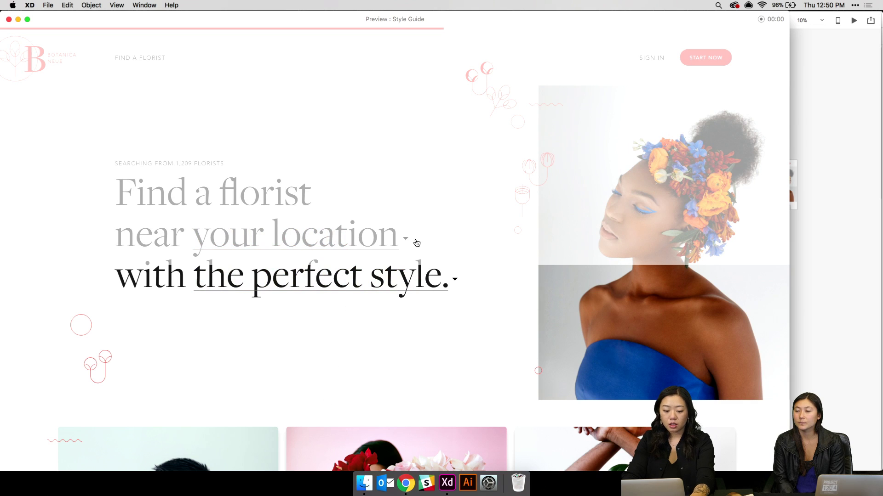
left_click(8, 20)
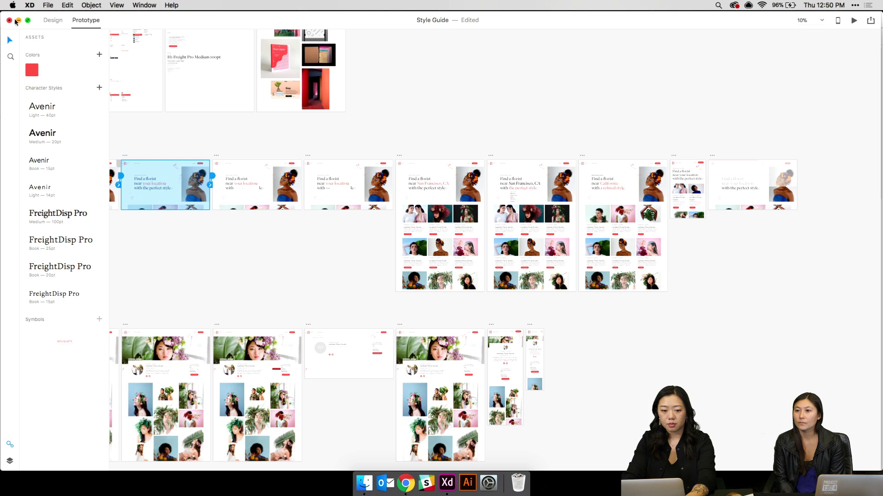
left_click_drag(754, 188, 674, 265)
scroll(751, 205, "up", 5)
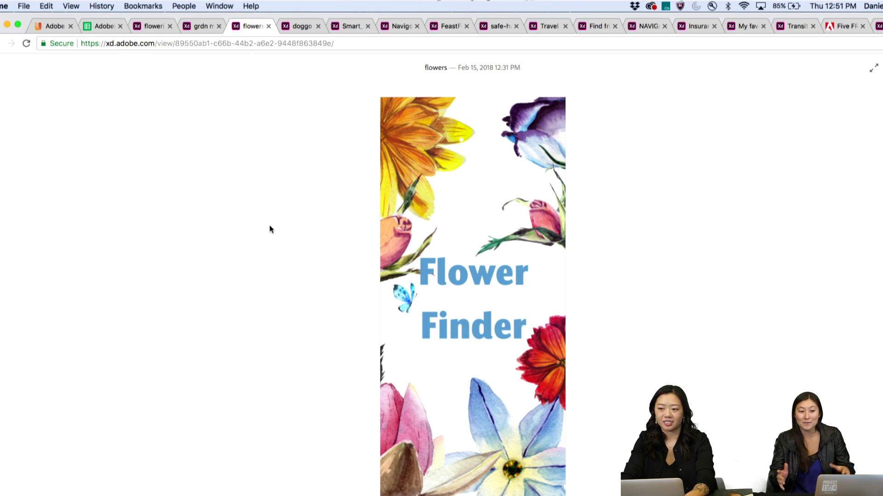
In the browser's shared flowers prototype, pass through sign-in to the menu and view the Profile and Newsfeed screens
left_click(489, 334)
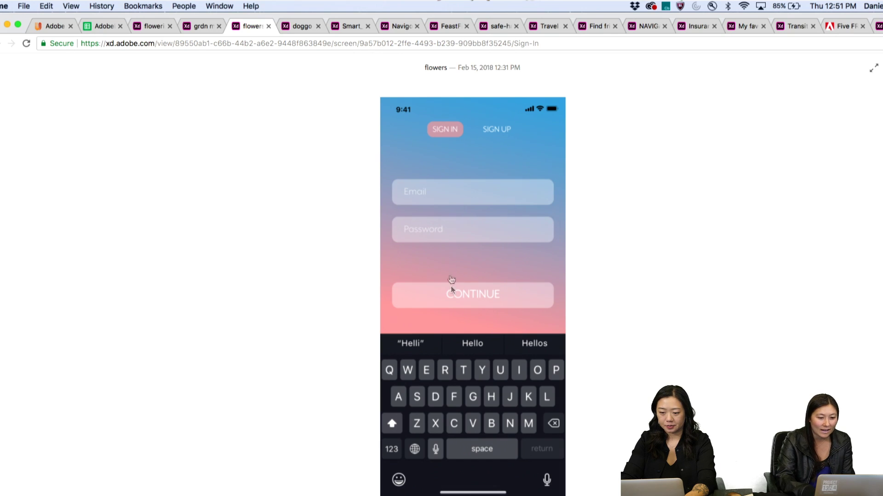
left_click(469, 298)
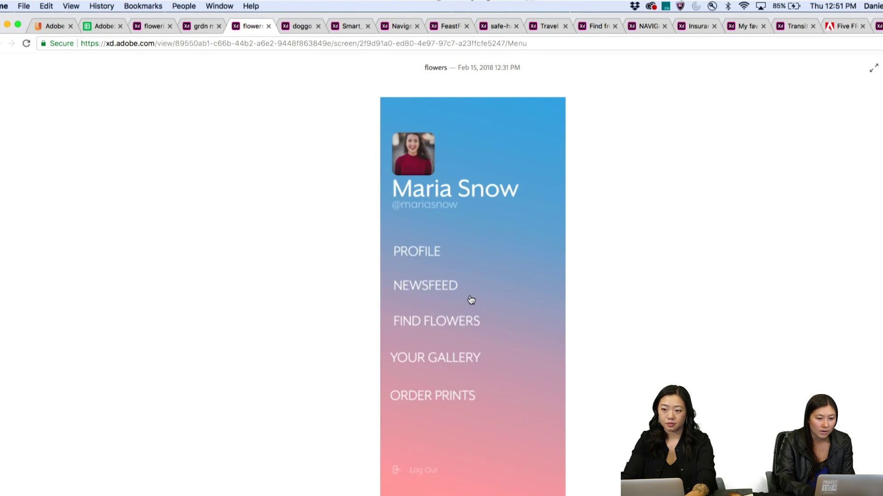
left_click(419, 254)
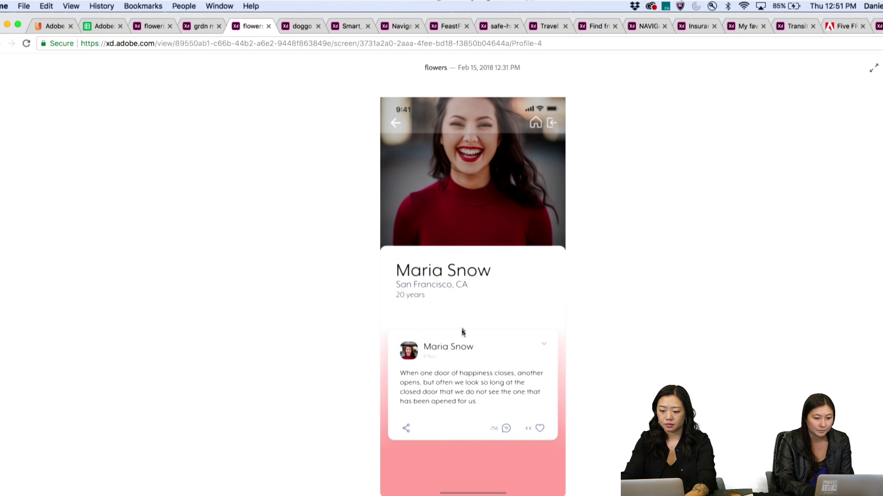
left_click(395, 123)
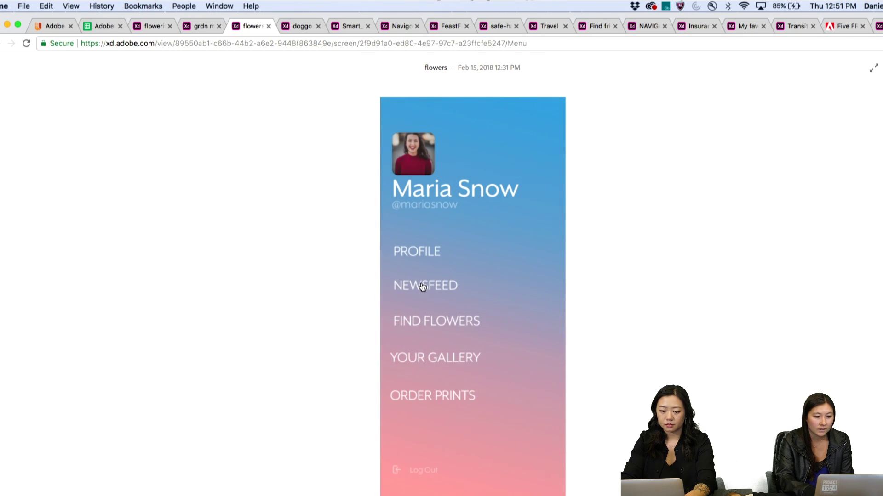
left_click(422, 287)
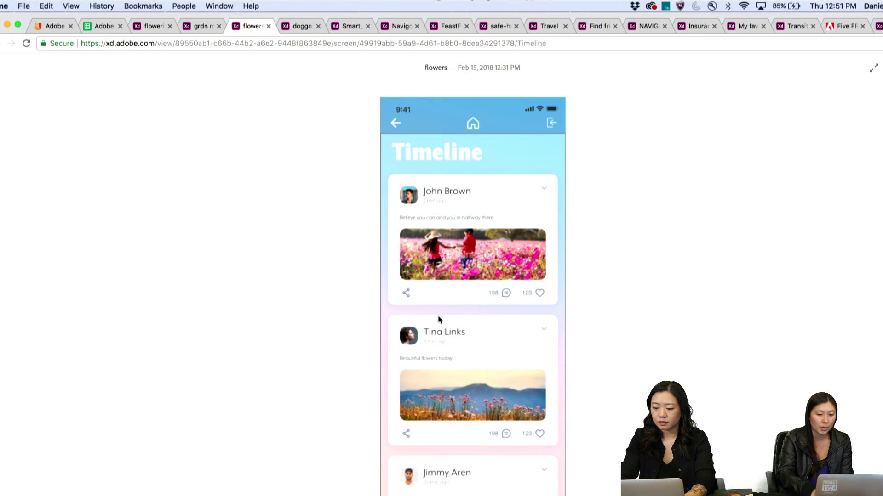
left_click(396, 123)
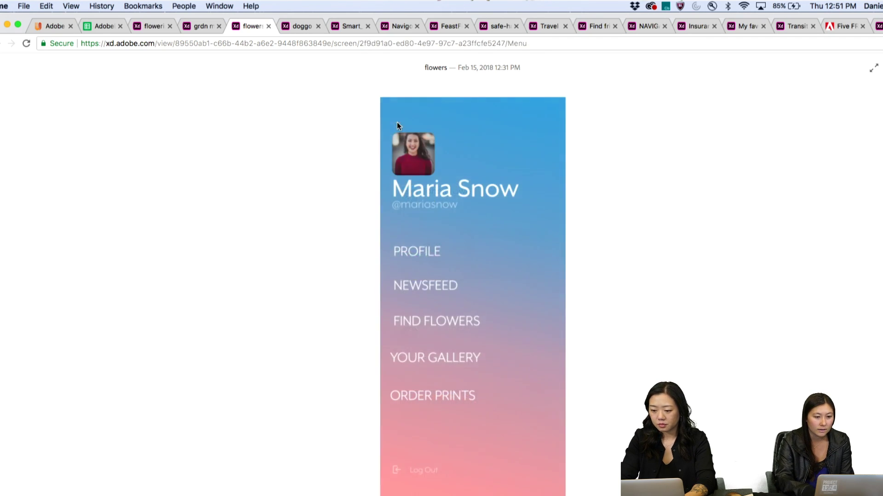
Follow the Find Flowers flow from the map's orange flower spot through Honeysuckle Fields to driving directions, and return to the menu
left_click(447, 326)
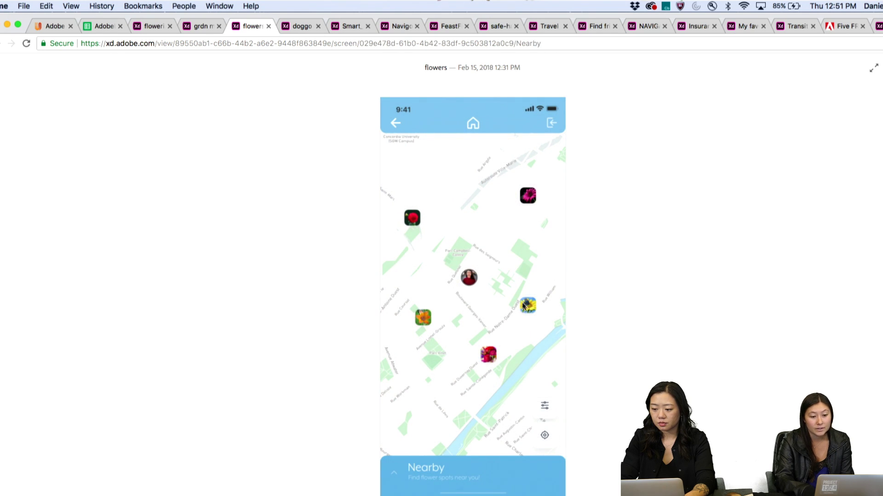
left_click(423, 320)
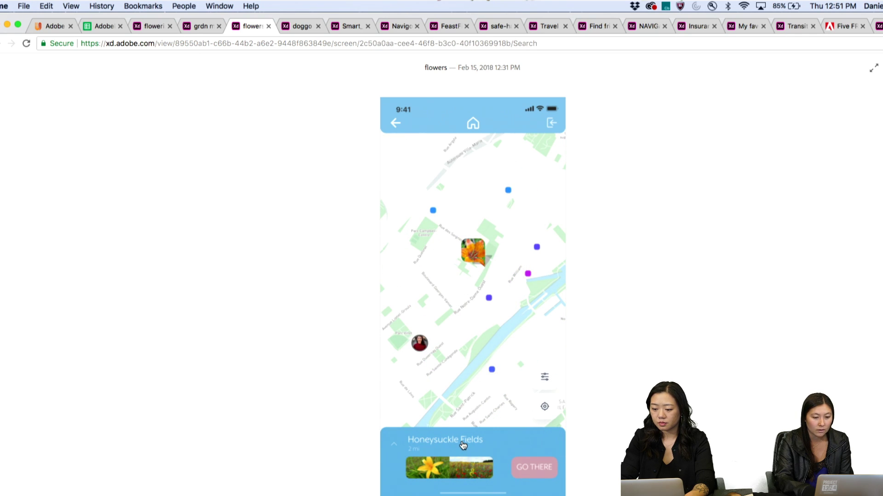
left_click(463, 444)
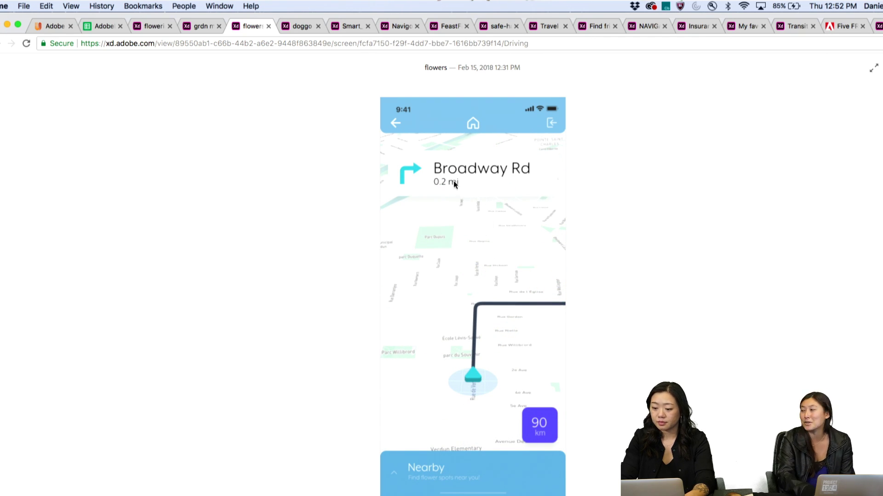
left_click(396, 123)
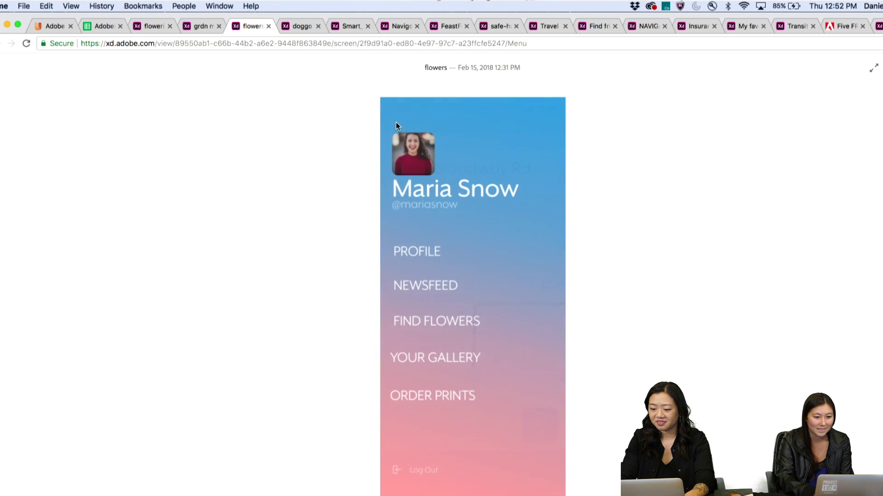
View the Your Gallery screen and walk through the Order Prints flow, confirming the purchase and exiting to the menu
left_click(444, 358)
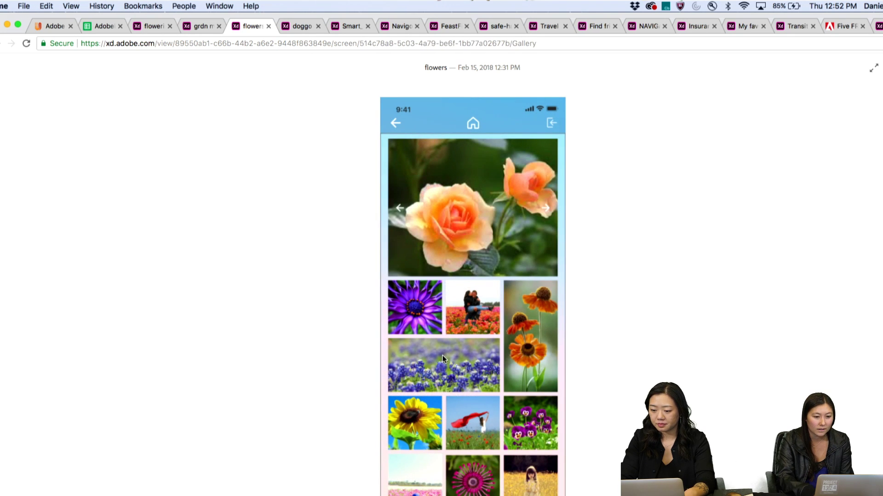
left_click(394, 123)
left_click(443, 396)
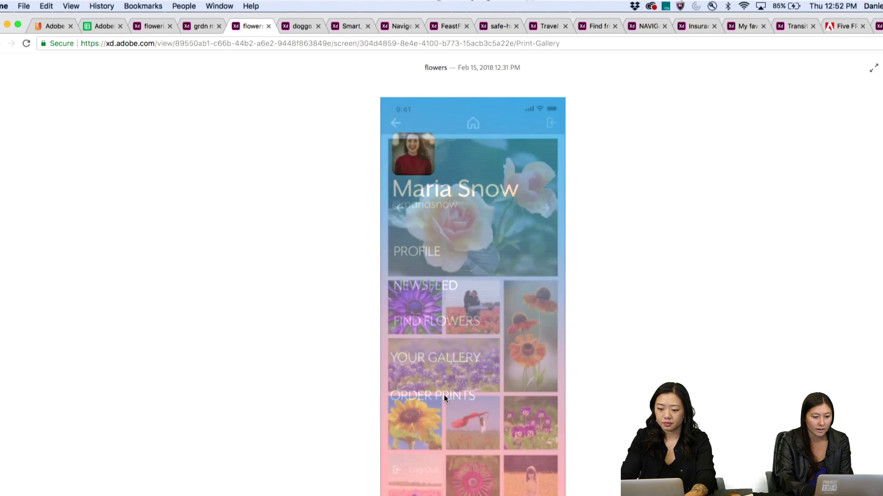
left_click(398, 209)
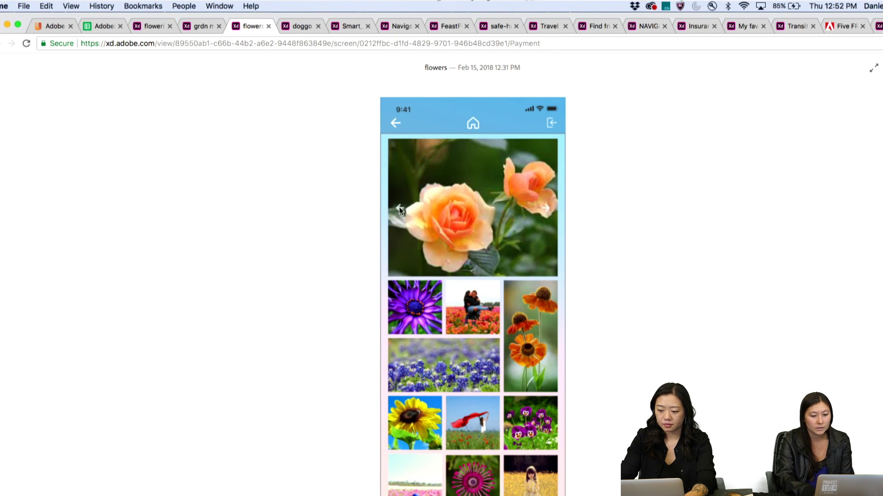
left_click(482, 458)
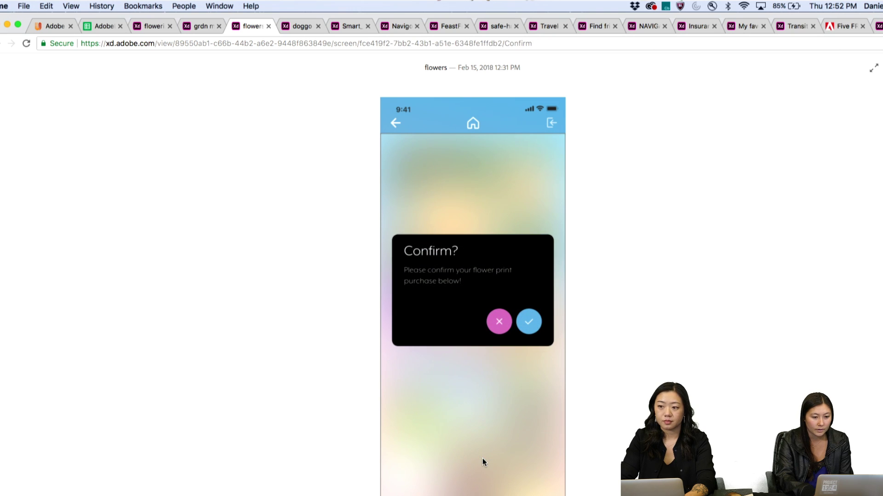
left_click(526, 325)
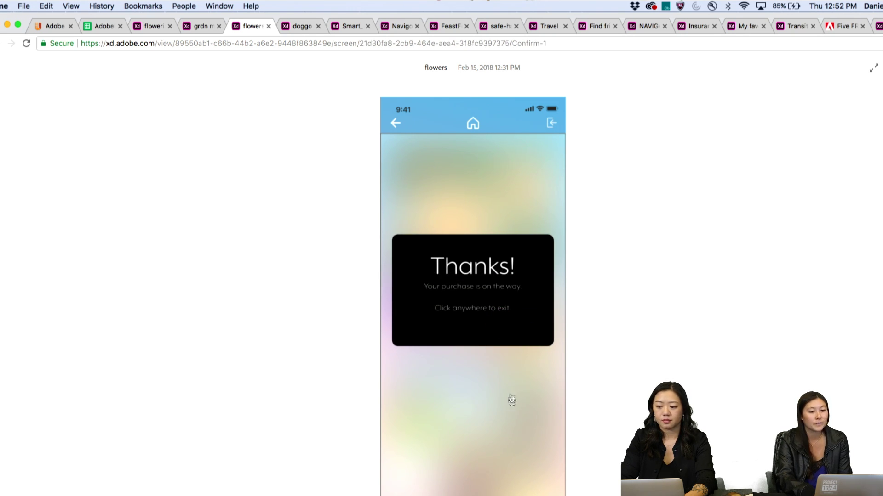
left_click(477, 384)
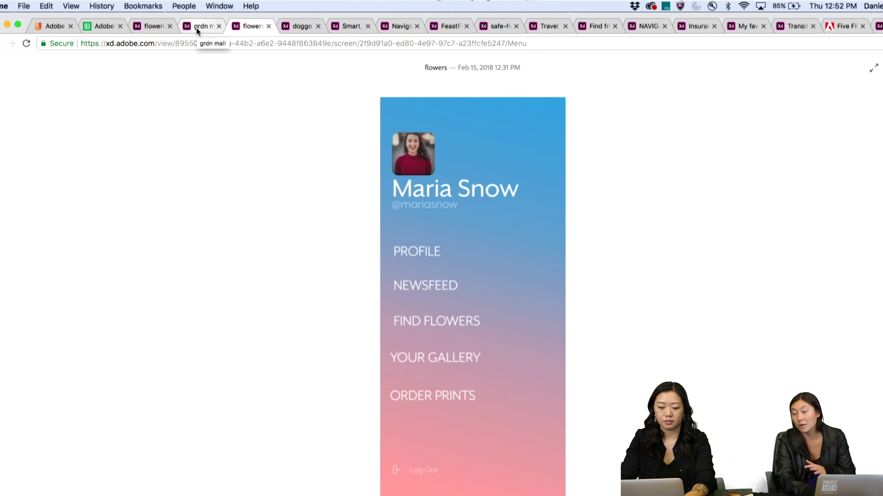
Switch to the grdn mall prototype and continue past its welcome and Wi-Fi screens to the home category list
left_click(197, 30)
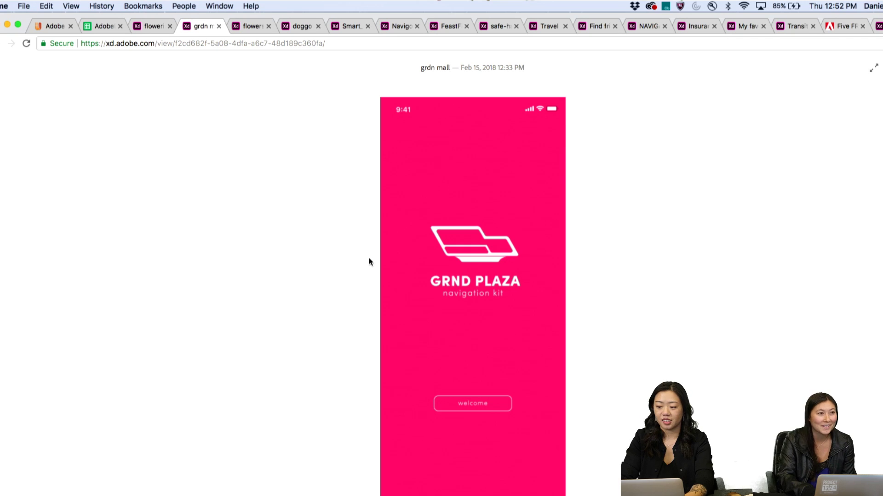
left_click(479, 408)
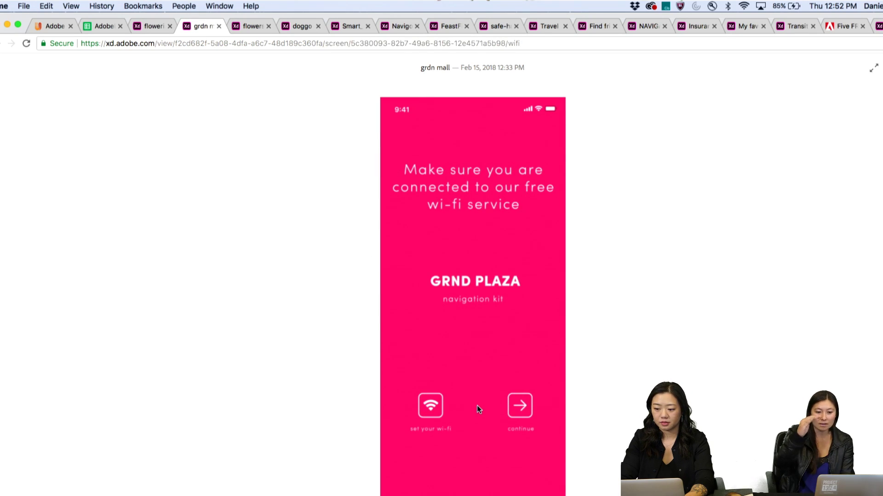
left_click(477, 324)
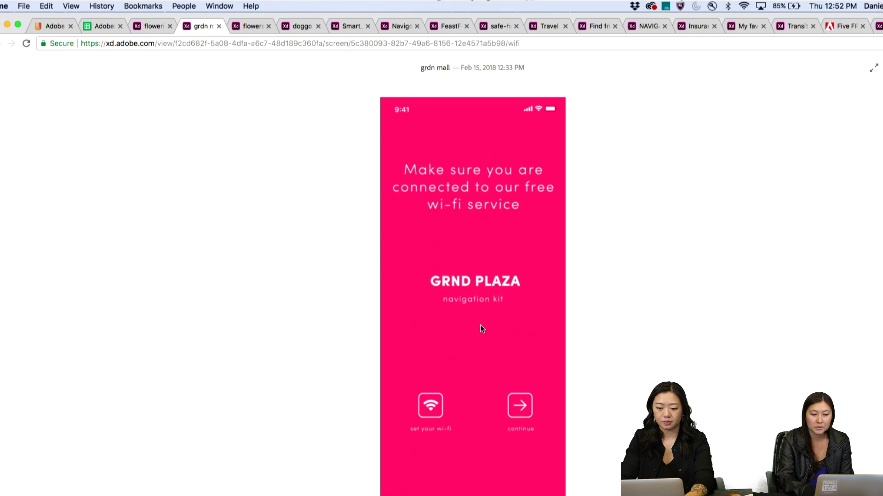
left_click(467, 282)
left_click(472, 405)
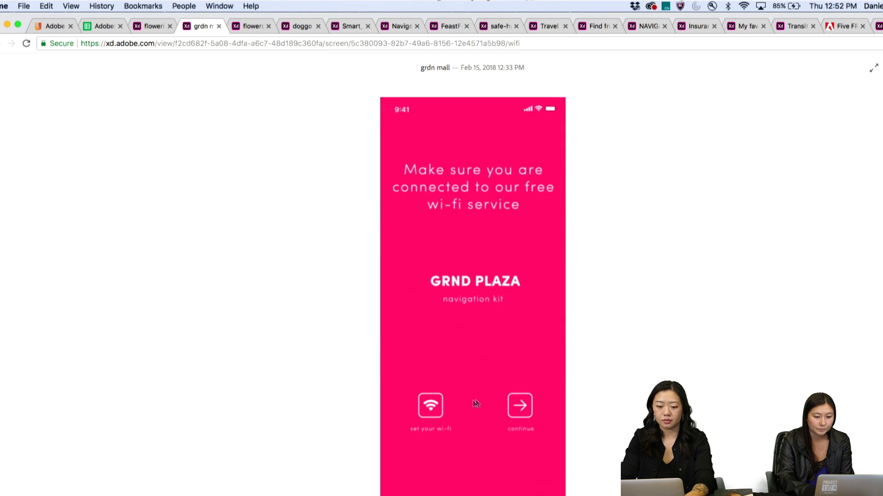
left_click(521, 408)
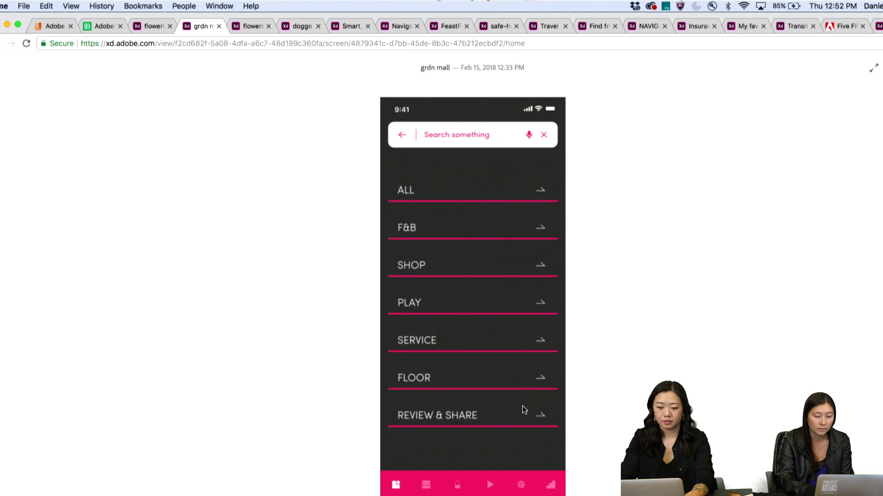
Browse the F&B category's Coffee or tea list and open the Coffee Trip shop page
left_click(500, 195)
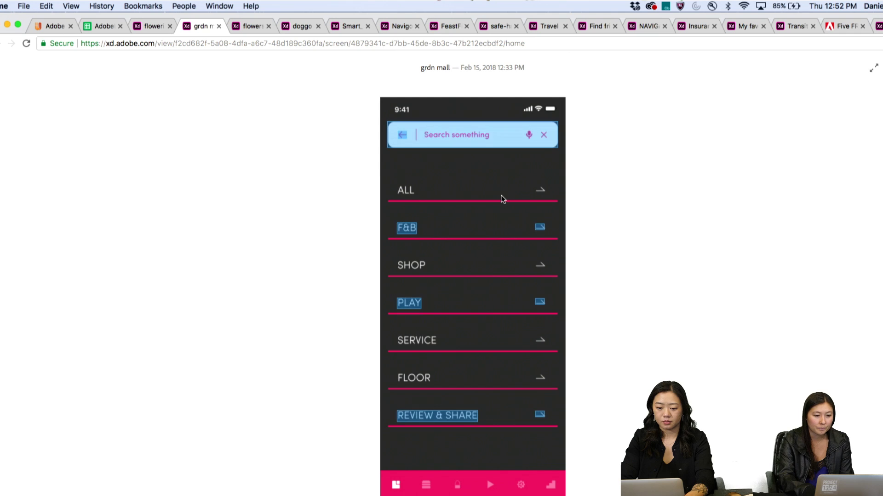
left_click(413, 228)
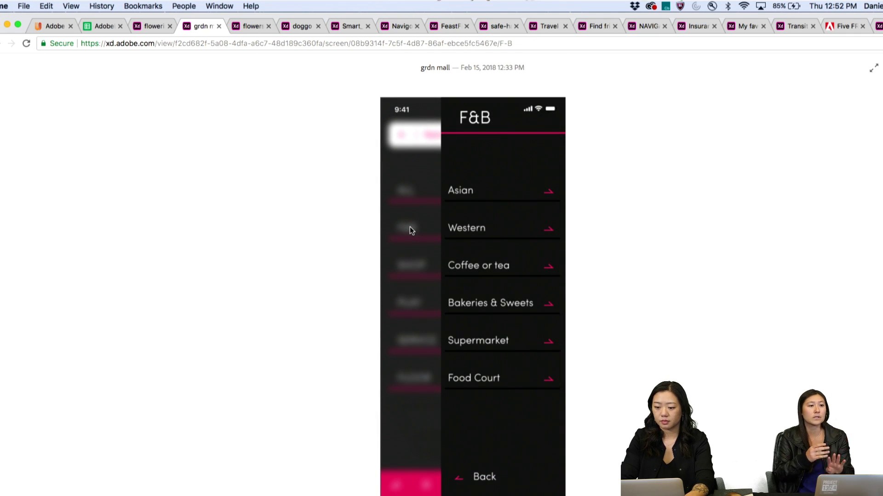
left_click(474, 253)
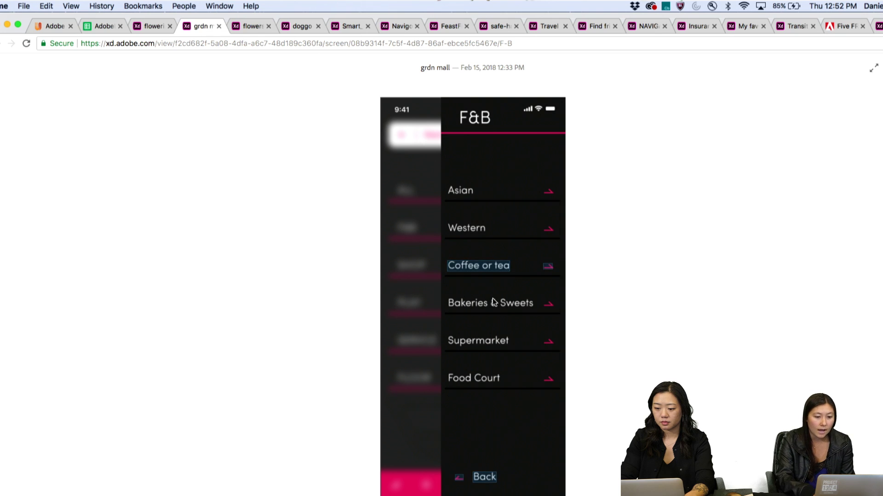
left_click(477, 270)
left_click(546, 275)
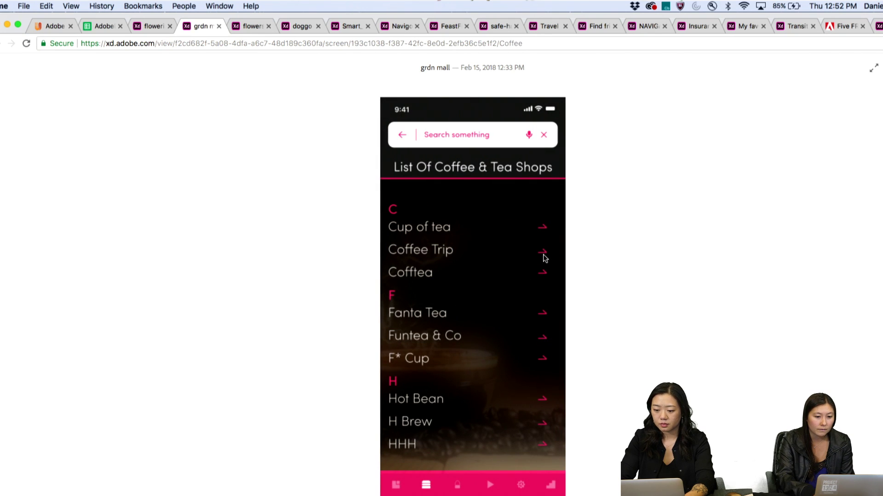
left_click(423, 253)
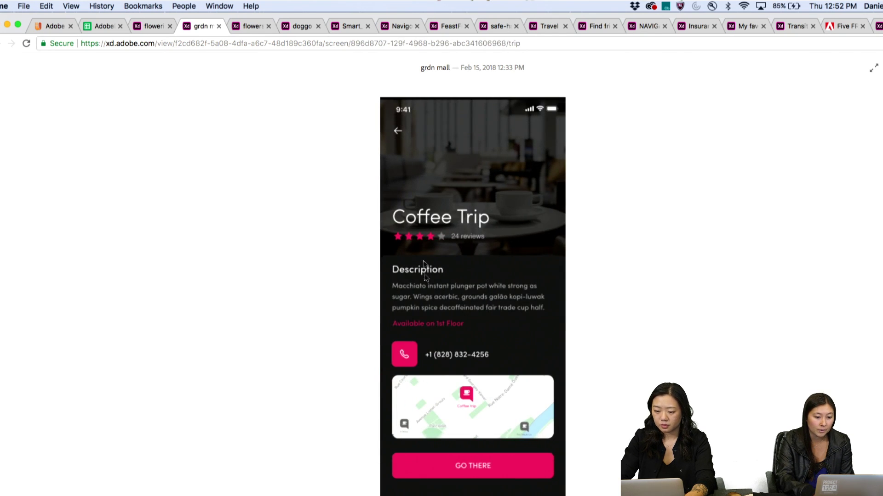
Open the directions map from the Coffee Trip page and choose the 1 min elevator option
left_click(443, 390)
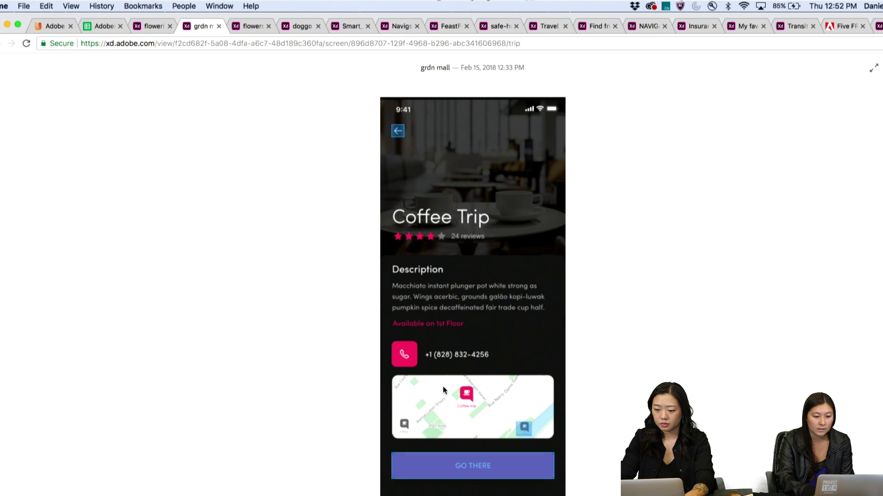
left_click(471, 470)
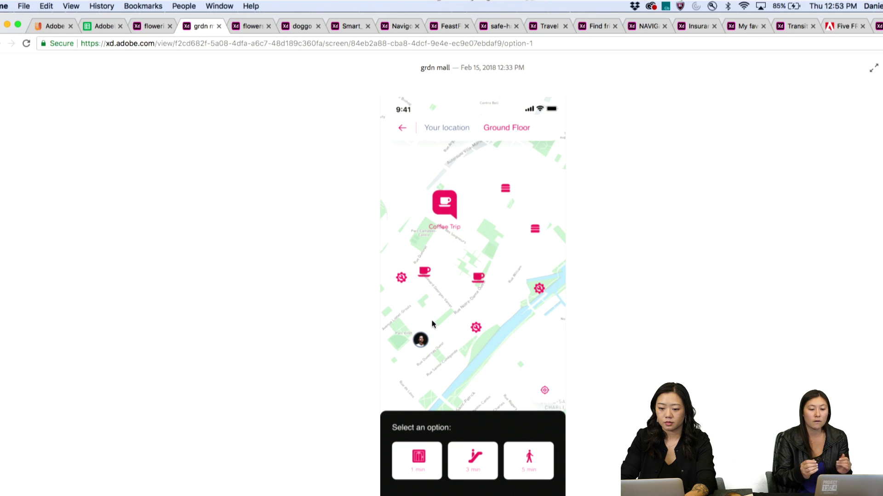
left_click(418, 458)
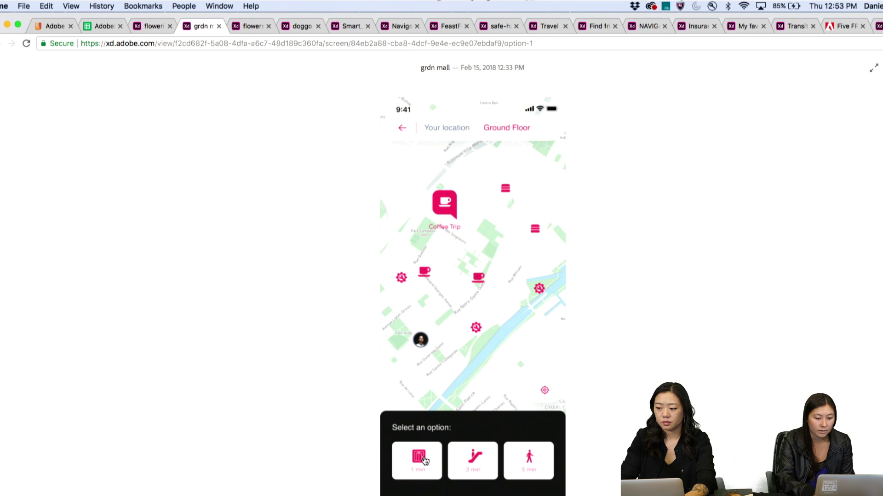
left_click(471, 425)
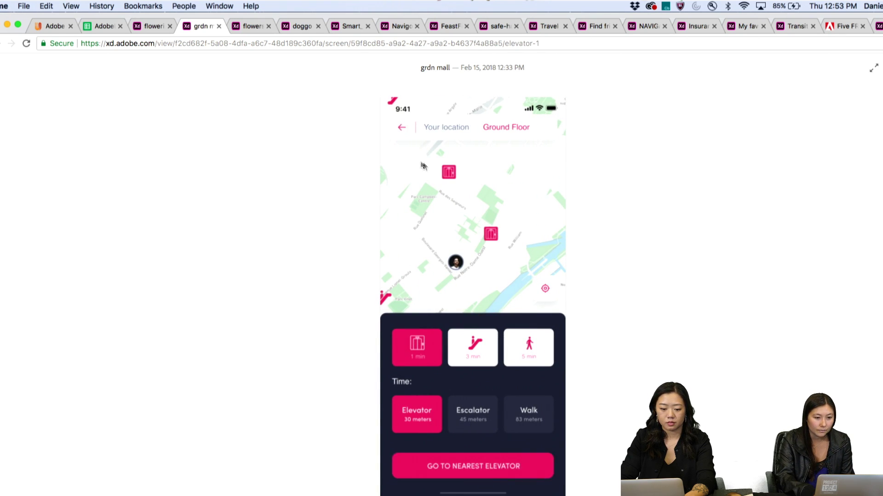
Test the elevator screen's back arrow and its link to the nearest elevator
left_click(402, 128)
left_click(503, 456)
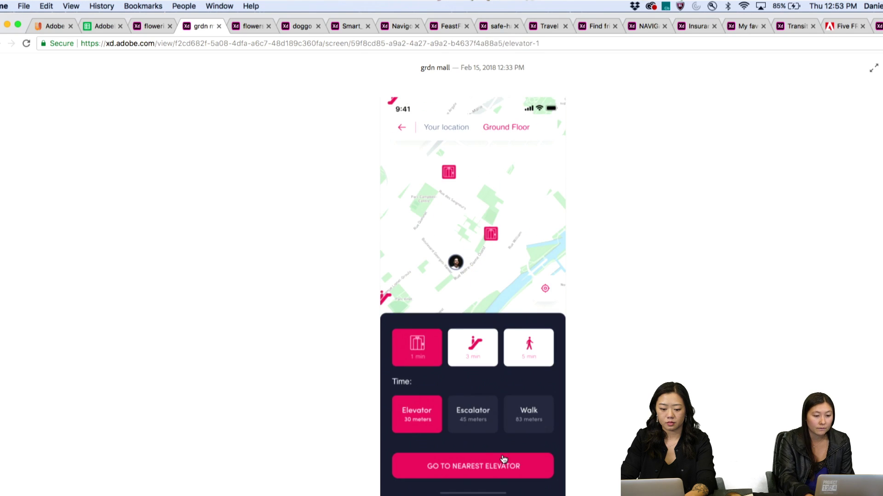
left_click(502, 456)
left_click(502, 455)
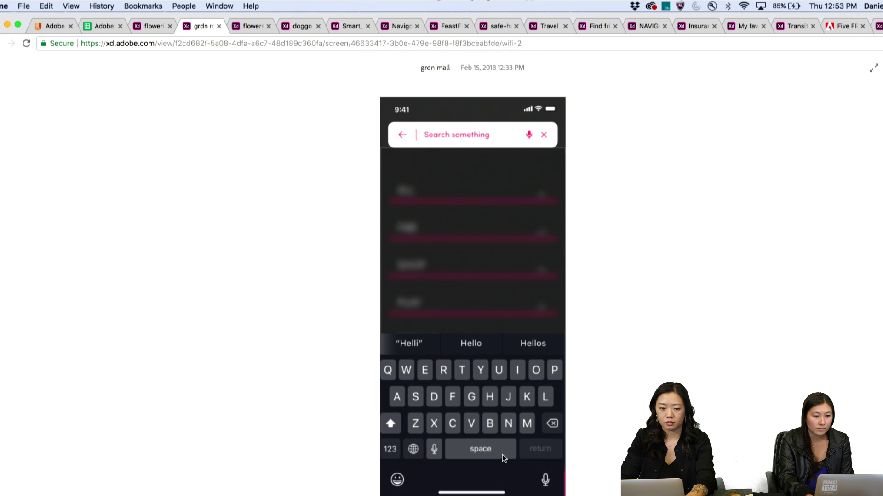
Cycle the grdn mall prototype between its search screen and the GRND PLAZA welcome screen
left_click(502, 454)
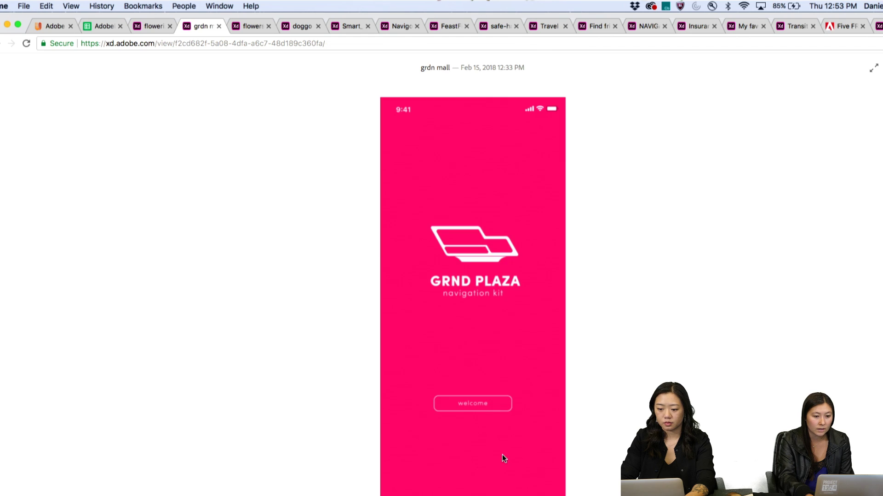
left_click(502, 455)
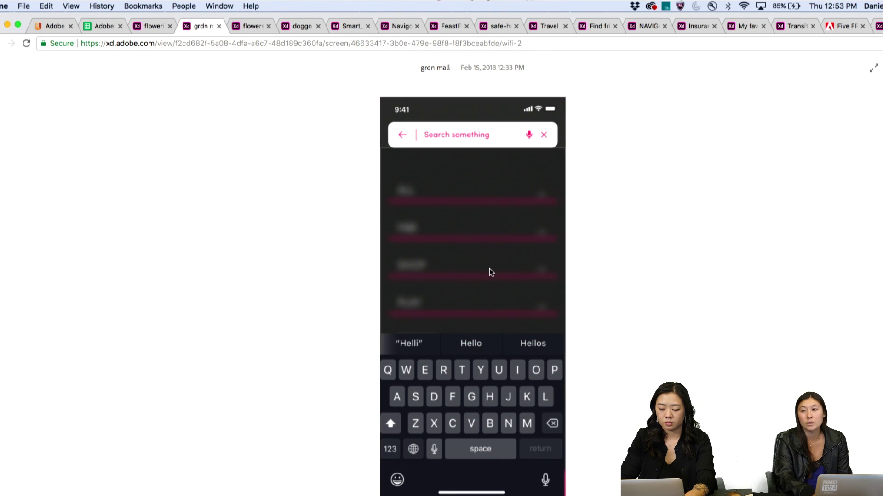
Switch to the flowerizer prototype and advance through its intro guide screens to the sign-in form
left_click(156, 32)
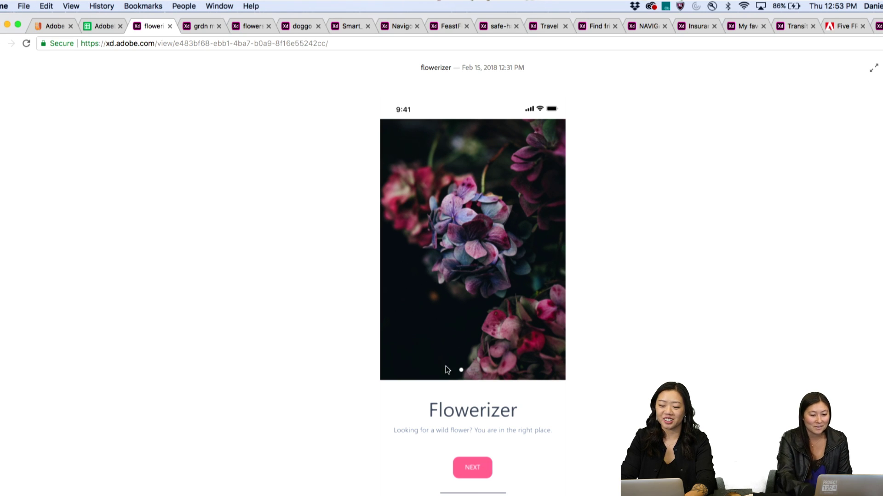
left_click(477, 466)
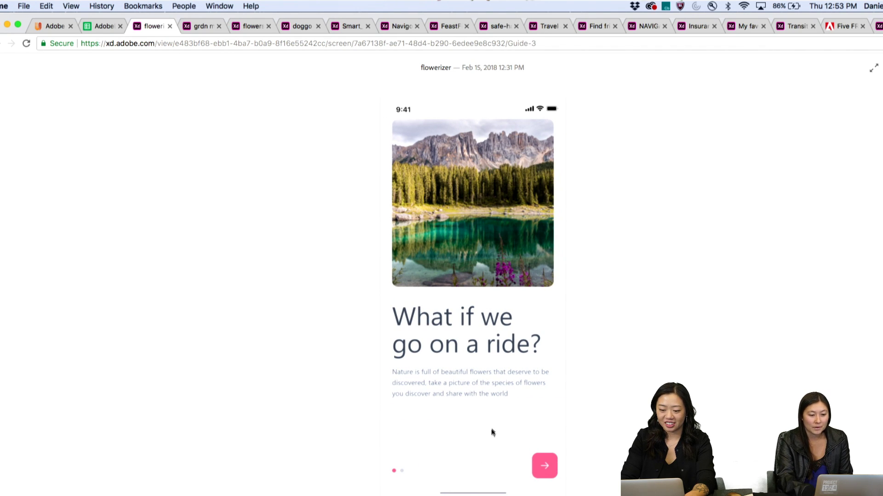
left_click(550, 471)
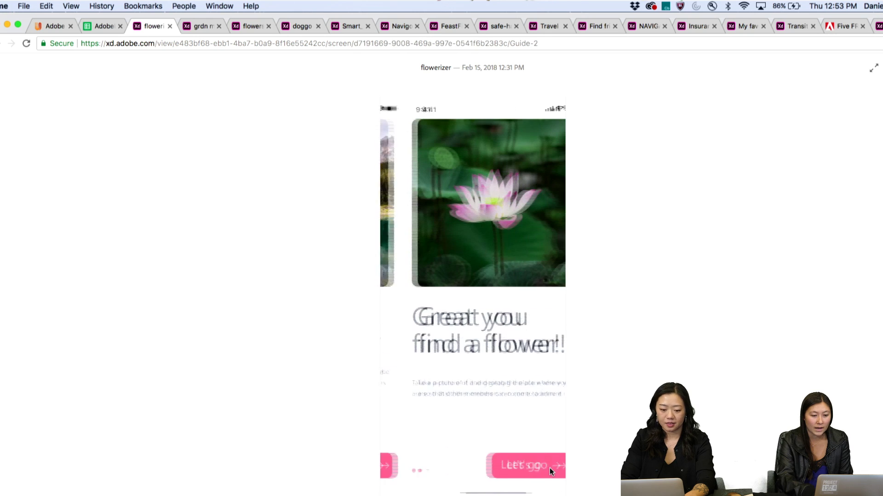
left_click(525, 471)
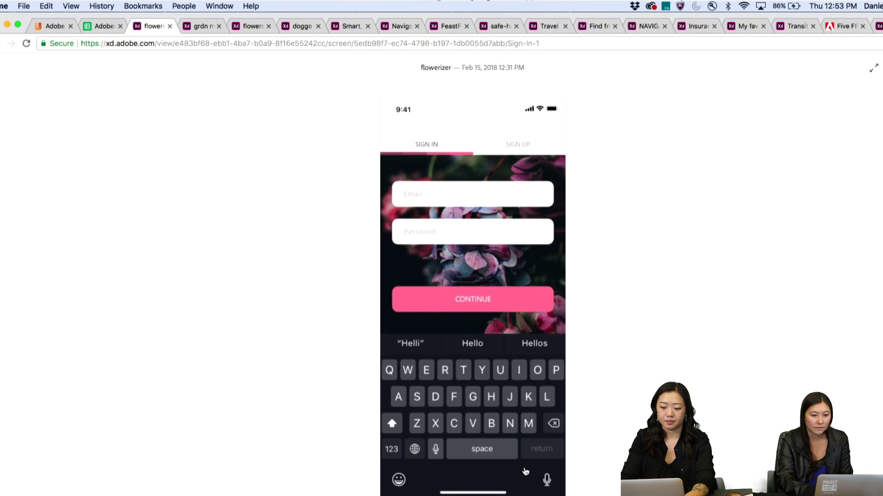
Continue through flowerizer's sign-in screens to the profile page
left_click(475, 456)
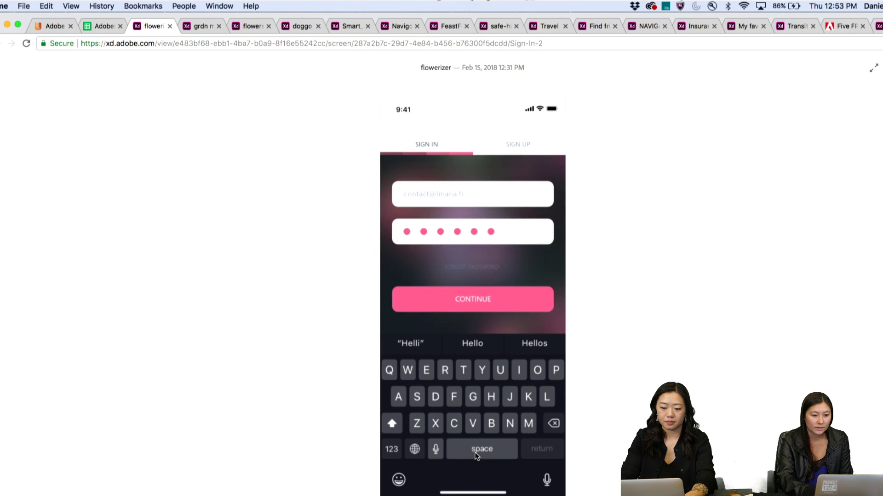
left_click(489, 424)
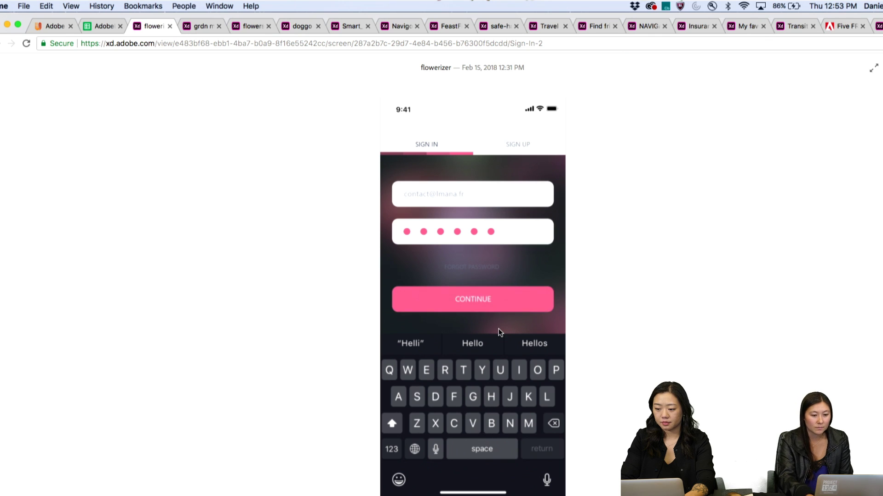
left_click(499, 329)
left_click(498, 332)
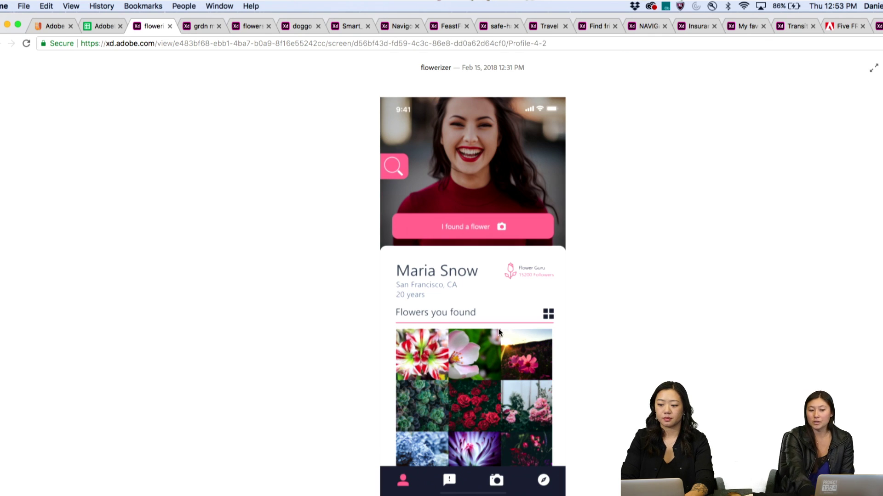
Page through flowerizer's search, flower feed, profile and camera screens to the Unknown Flower description
left_click(498, 330)
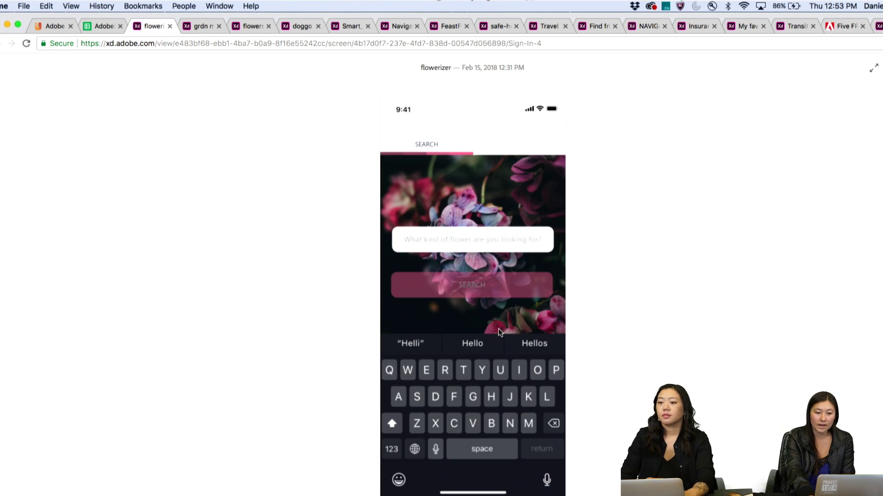
left_click(499, 329)
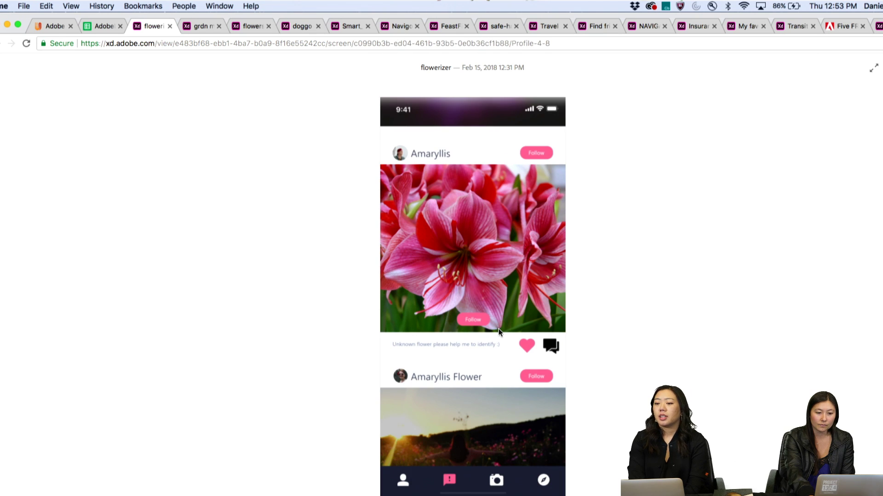
left_click(498, 332)
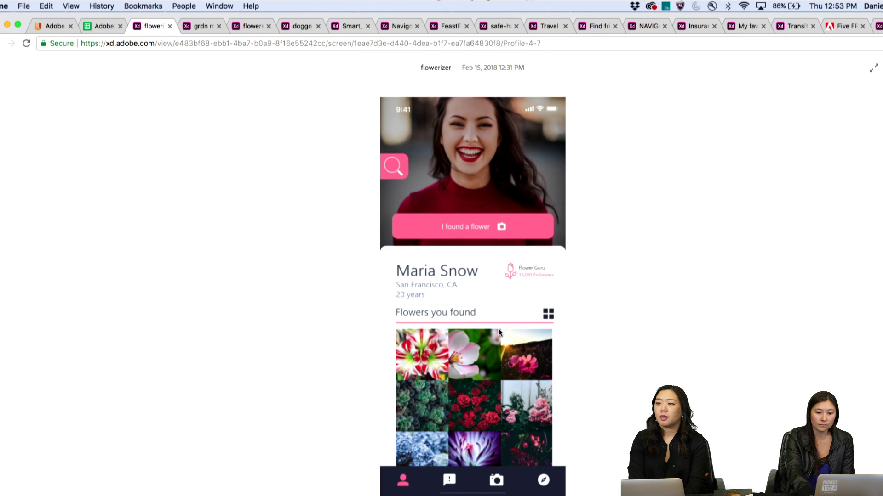
left_click(499, 331)
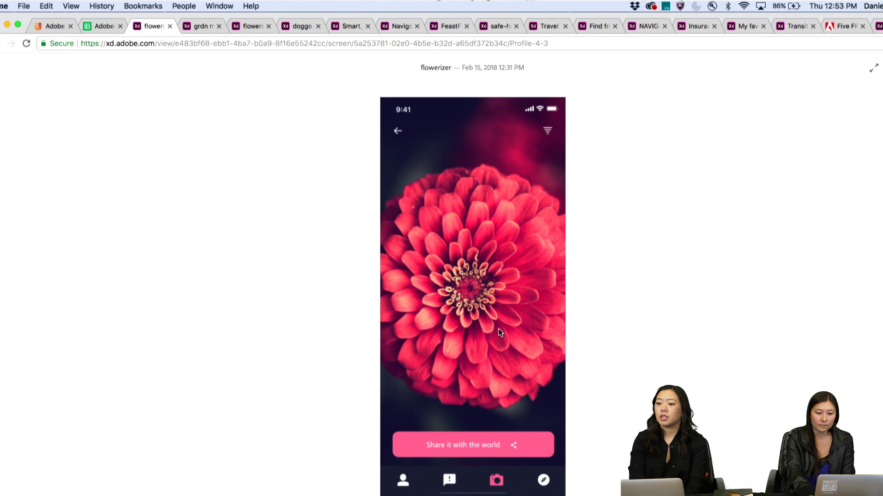
left_click(498, 329)
left_click(498, 329)
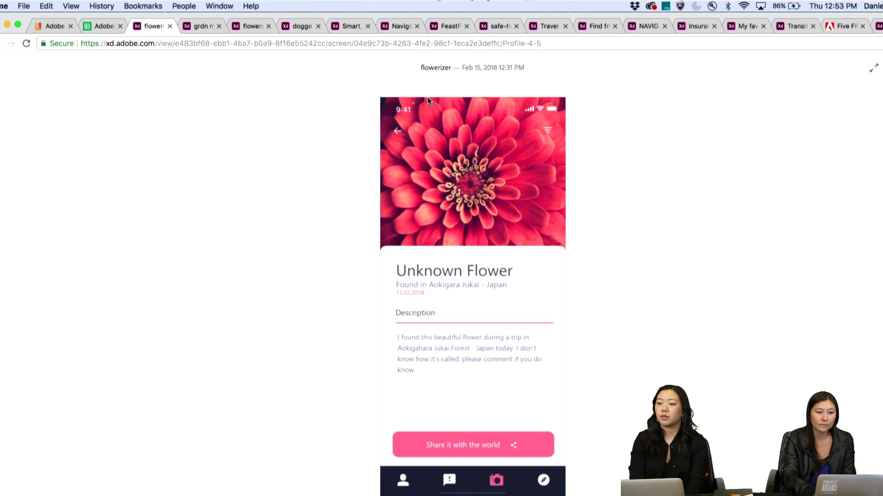
Look at the Smart Shopping prototype and the Travel App Concept prototype
left_click(341, 29)
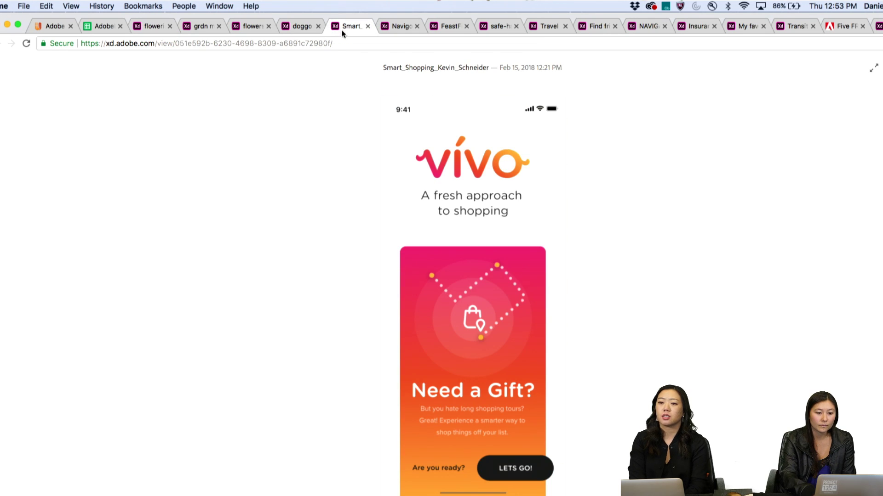
left_click(543, 29)
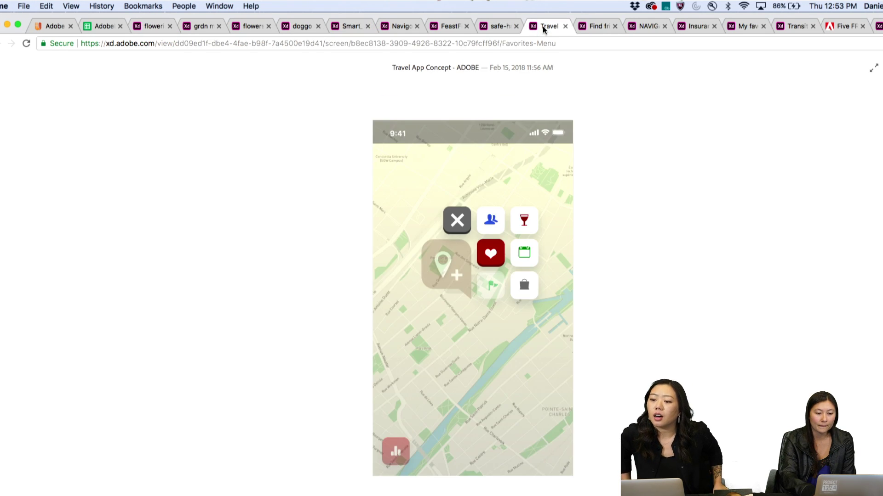
Switch to the Navigo-UI-kit-final prototype and test its flow from the Wavefinder start screen through the Beginners card to the map and back
left_click(399, 29)
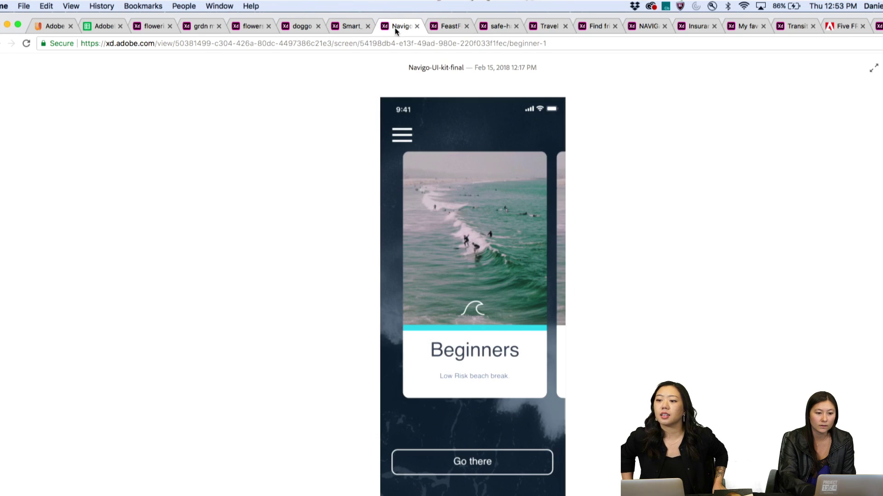
left_click(426, 157)
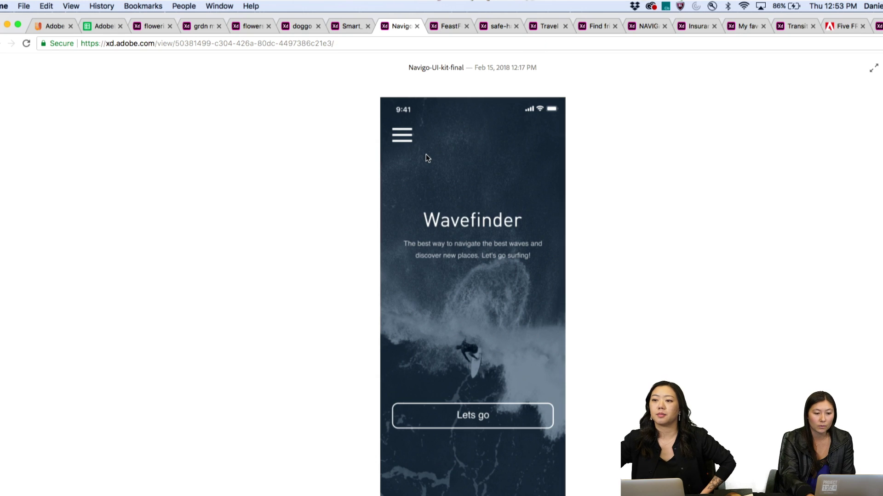
left_click(480, 424)
left_click(481, 463)
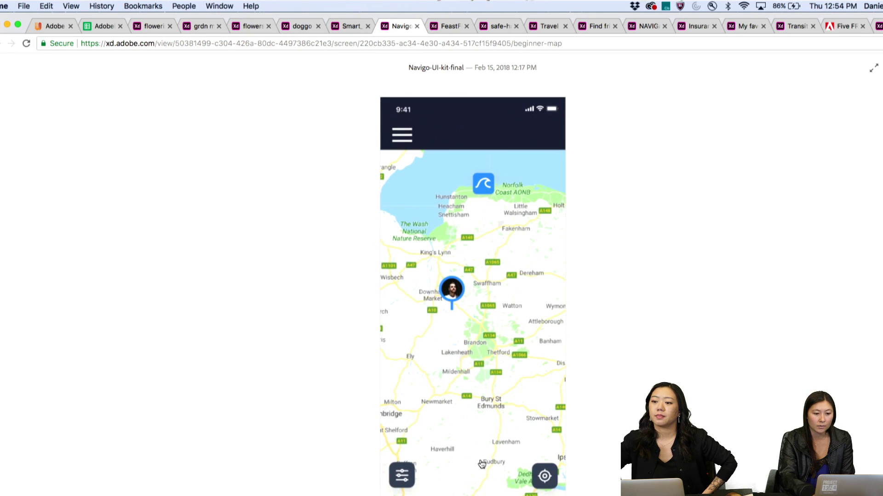
left_click(487, 454)
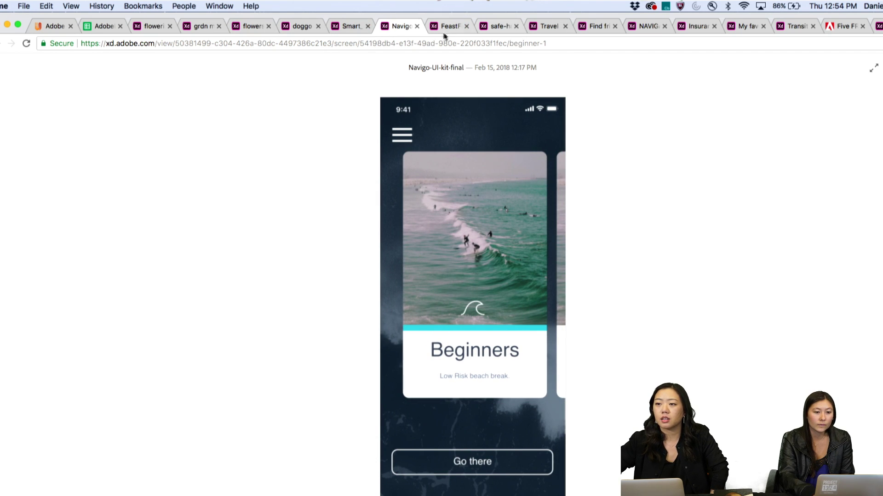
Skim the open prototypes from NAVIGATION CHALLENGE back to FeastFinder
left_click(645, 26)
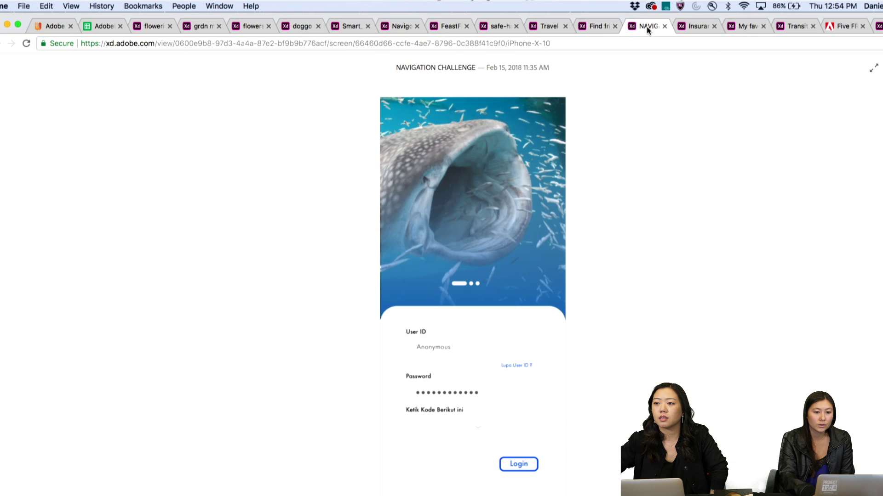
left_click(592, 27)
left_click(544, 27)
left_click(496, 27)
left_click(447, 27)
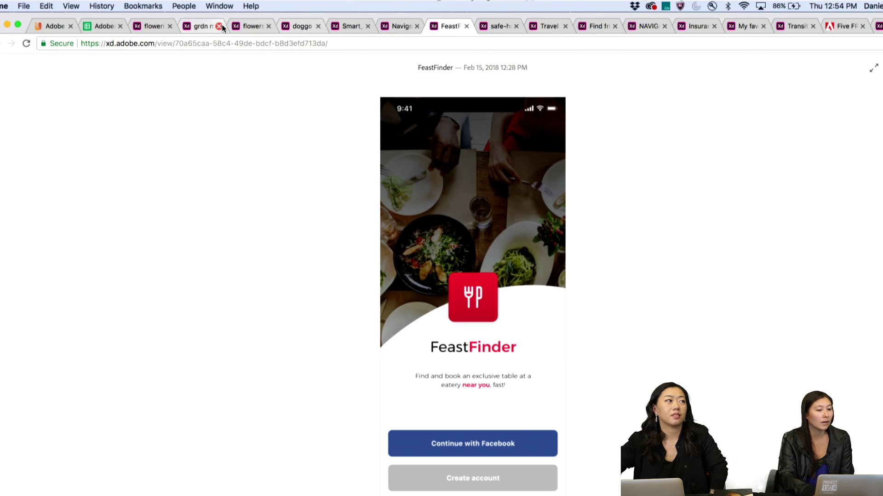
Return to the Navigo prototype, view the Intermediate surf card and go to the map screen
left_click(393, 26)
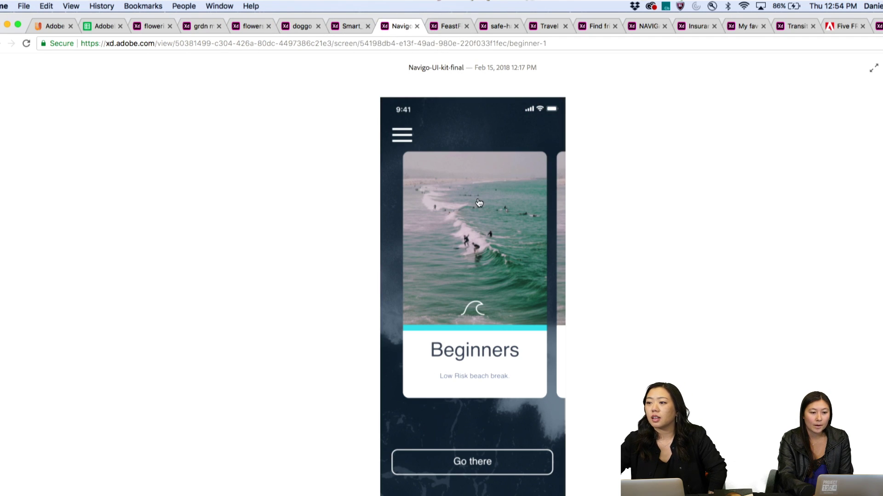
left_click(470, 343)
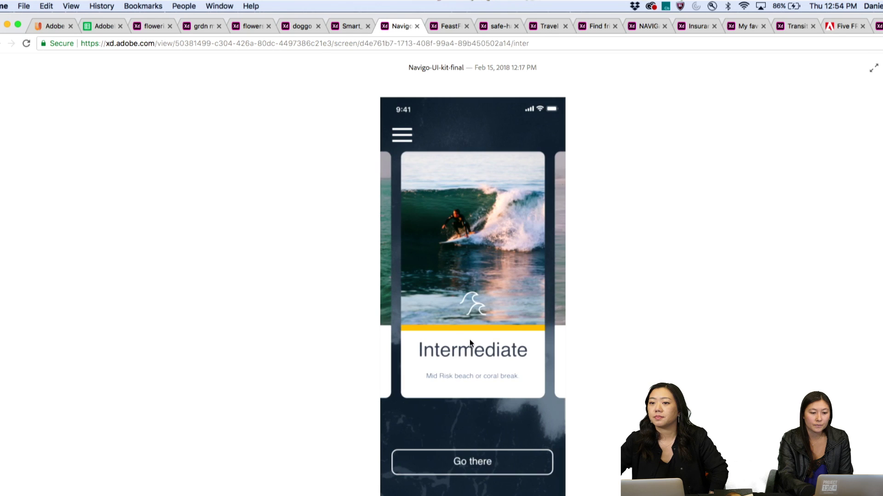
left_click(497, 379)
left_click(493, 467)
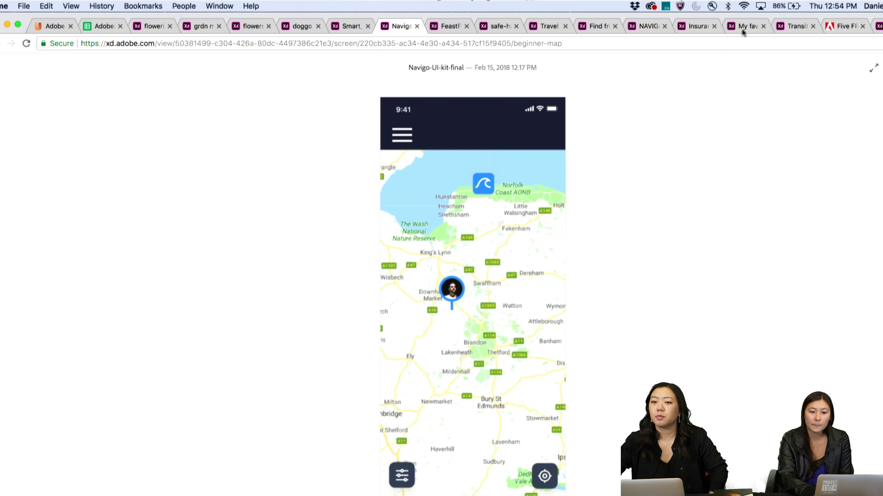
View the Transit prototype, then the San Francisco screen of the My favorite burger prototype
left_click(790, 27)
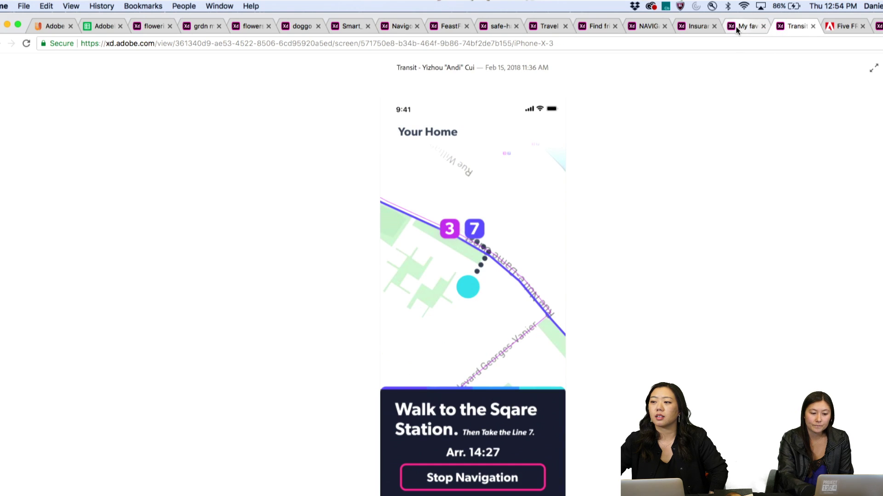
left_click(735, 27)
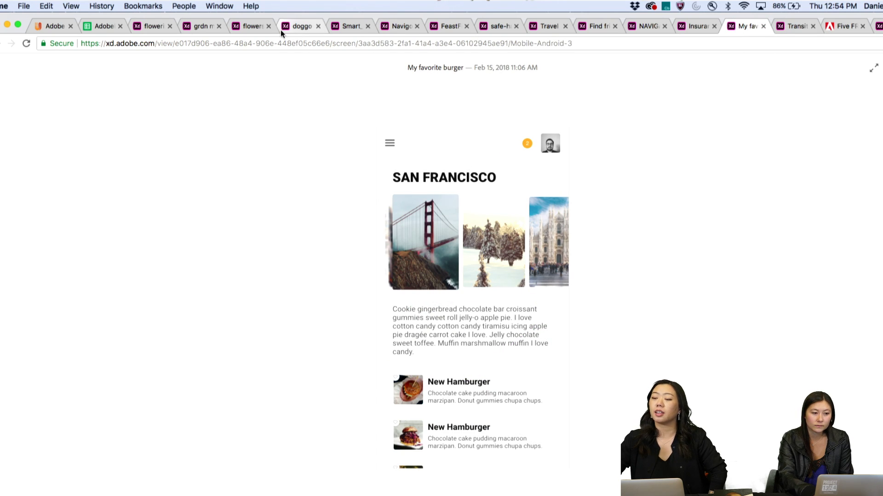
left_click(437, 216)
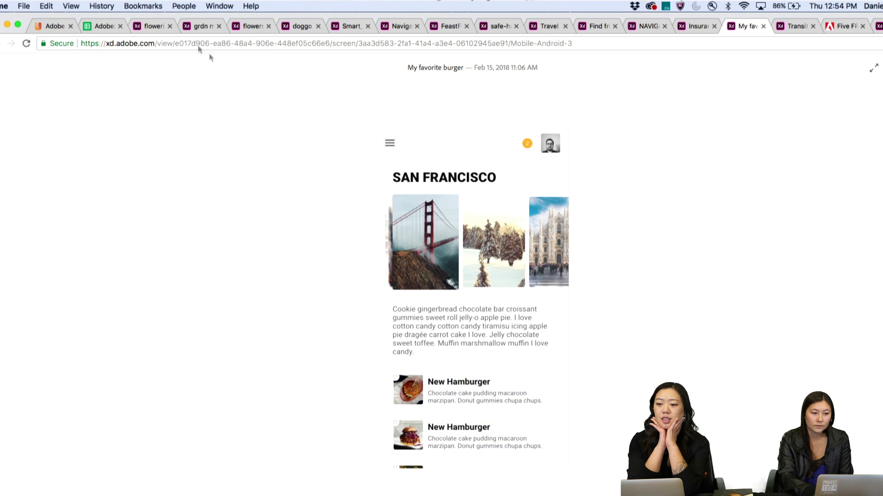
Go back past grdn mall to flowerizer, share the Unknown Flower with the world and test the resulting feed screen
left_click(199, 26)
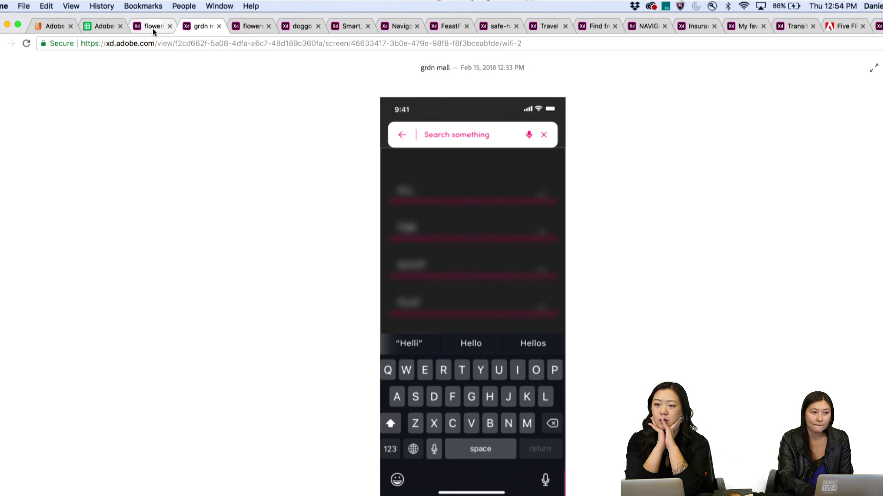
left_click(152, 28)
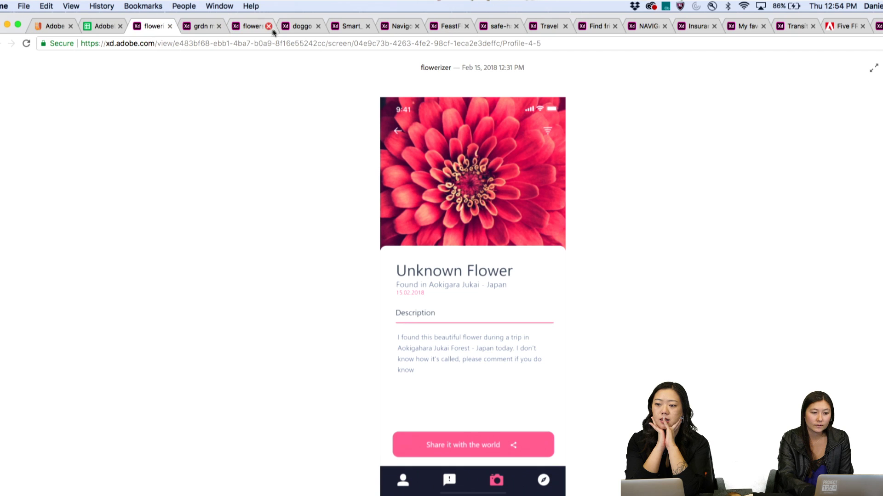
left_click(483, 445)
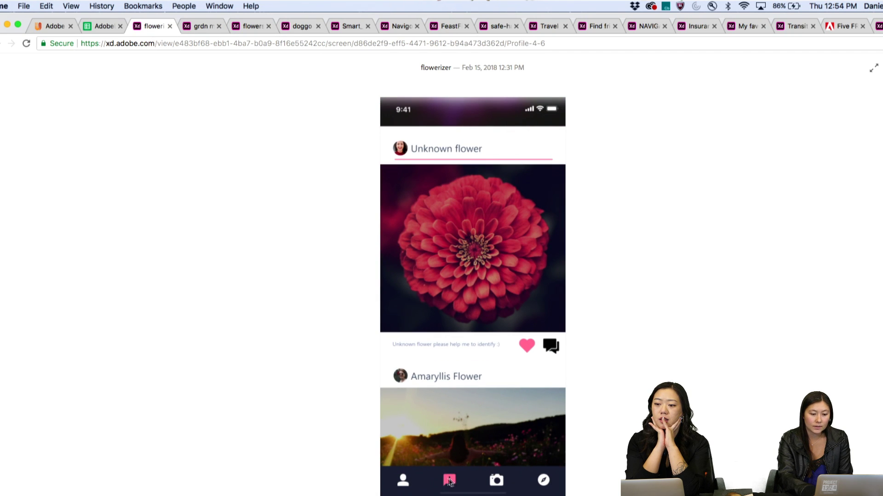
left_click(450, 481)
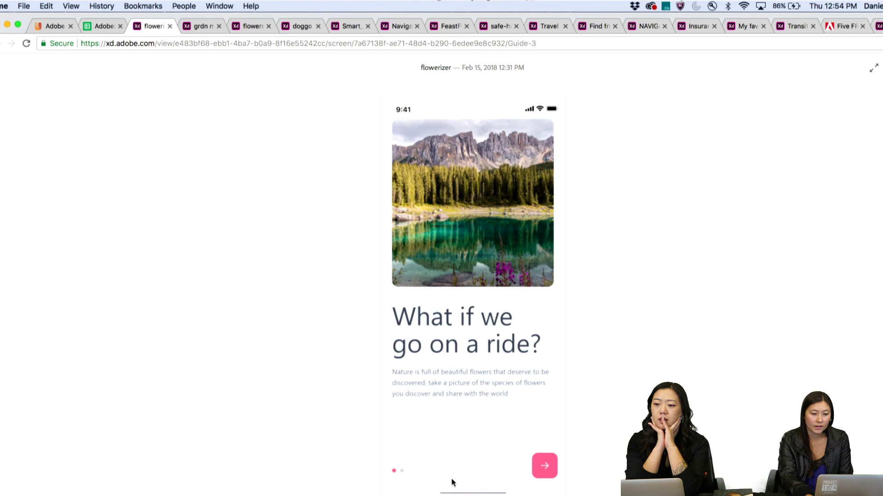